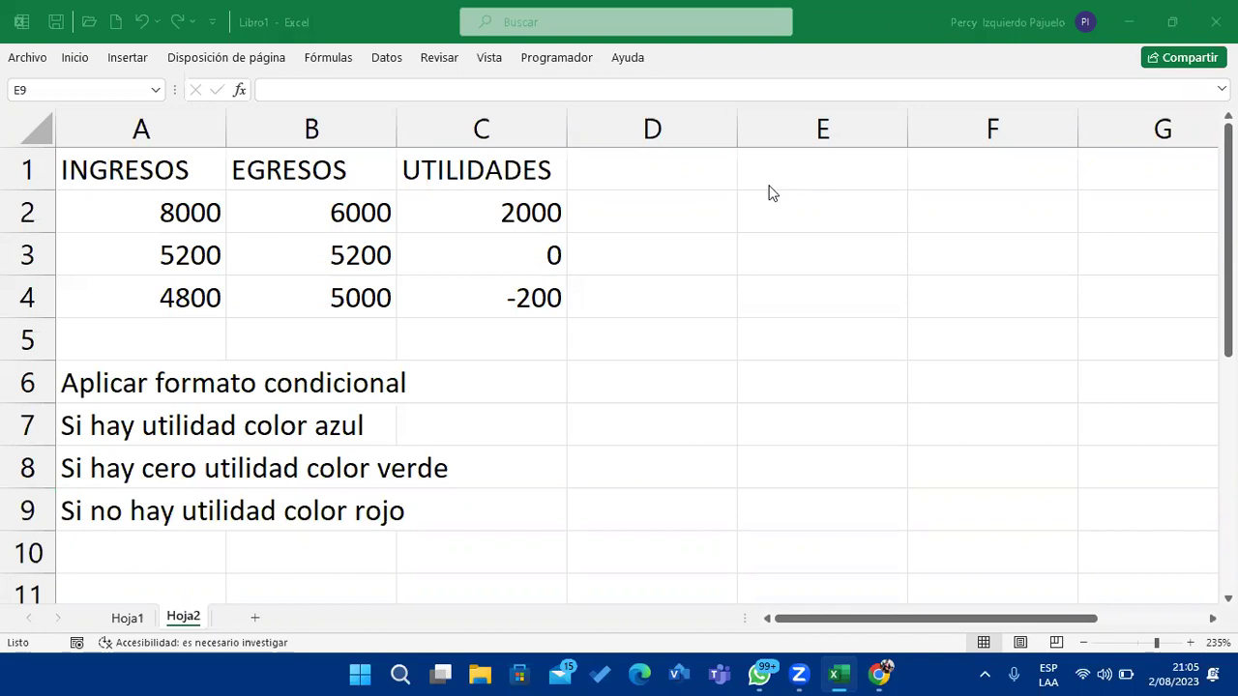
# Enter the criteria >0, 0 and <0 in cells D7, D8 and D9.
pyautogui.click(616, 376)
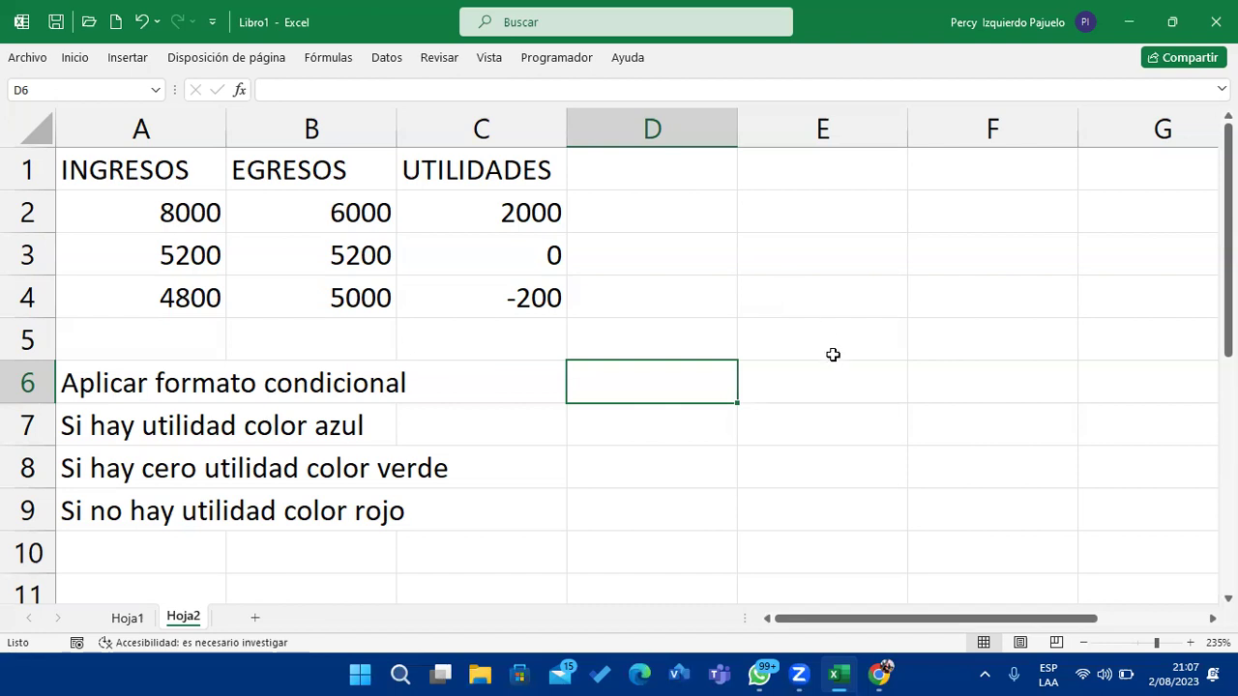
pyautogui.click(631, 415)
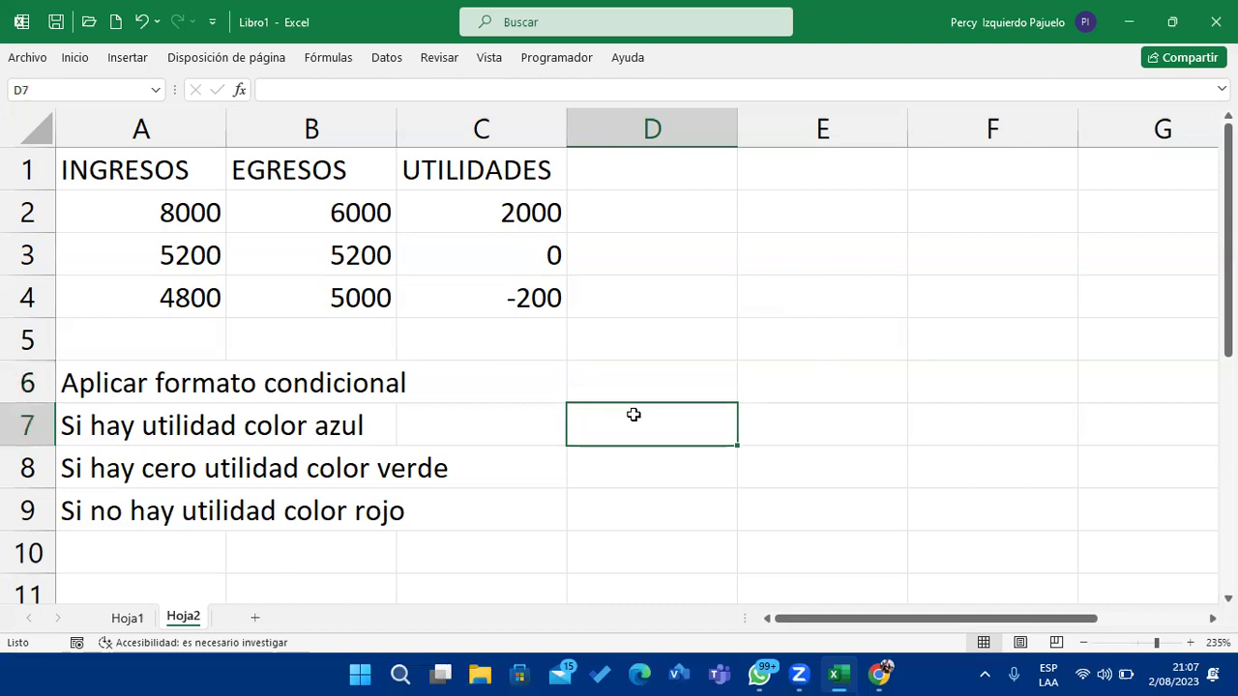
pyautogui.write('>0')
pyautogui.press('Return')
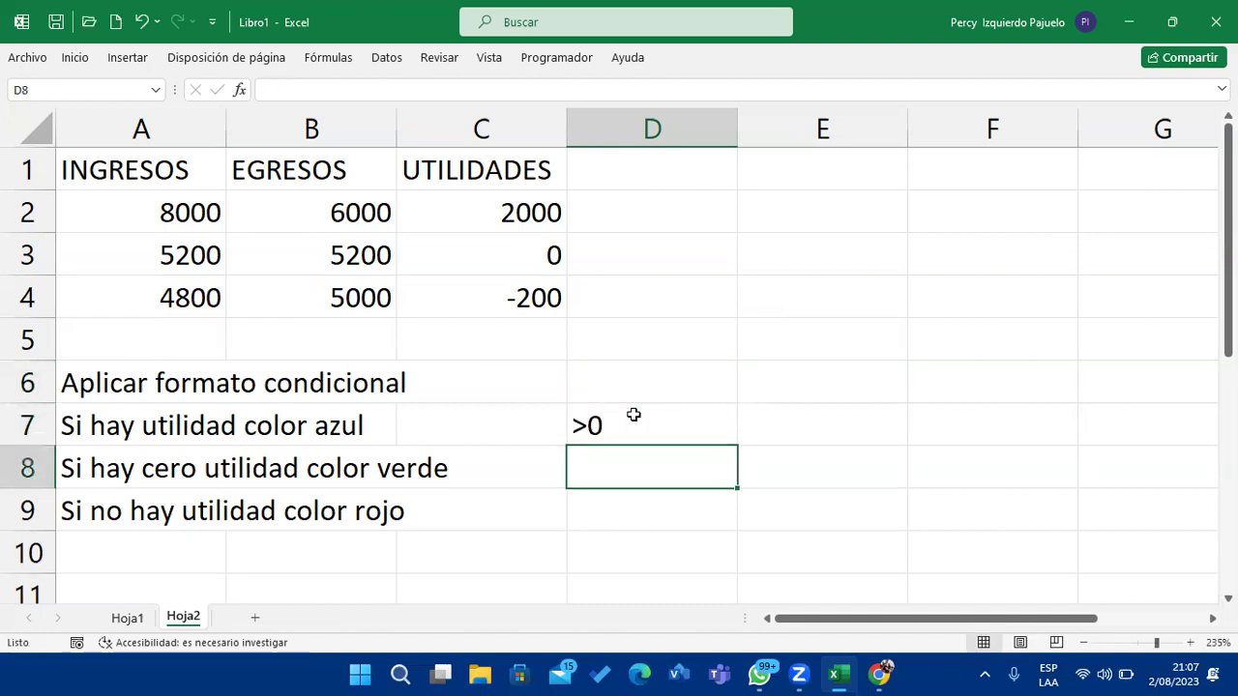
pyautogui.write('0')
pyautogui.press('Return')
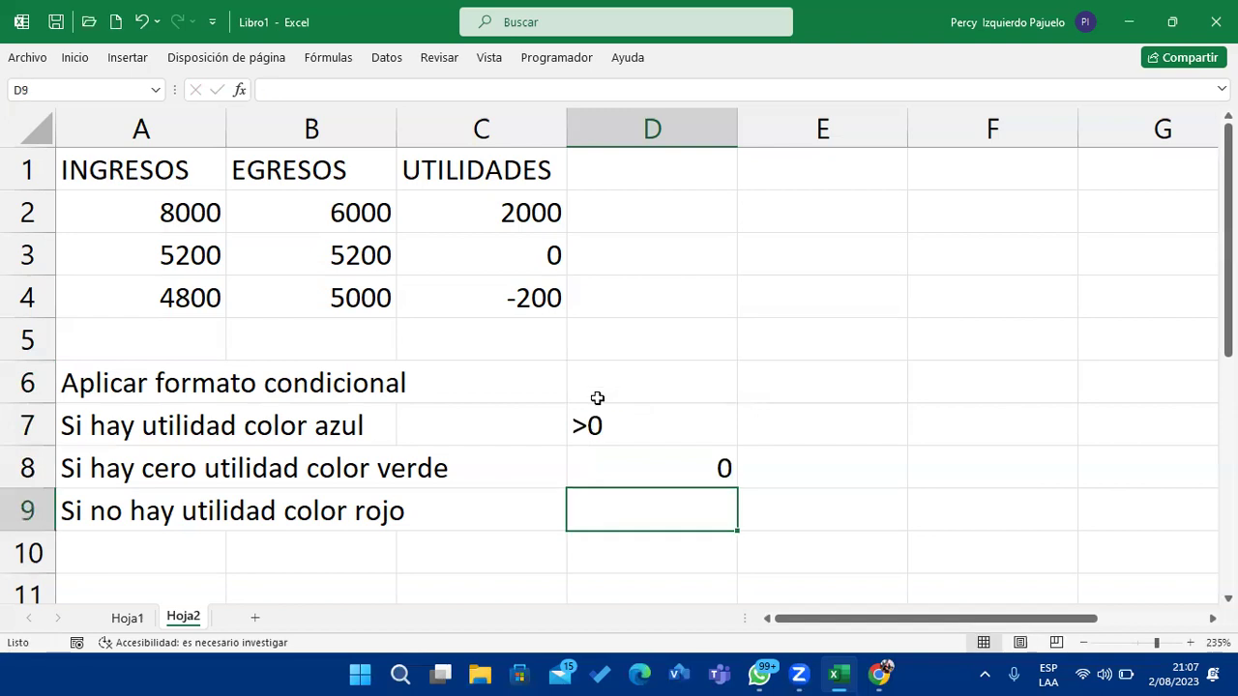
pyautogui.write('<0')
pyautogui.press('Return')
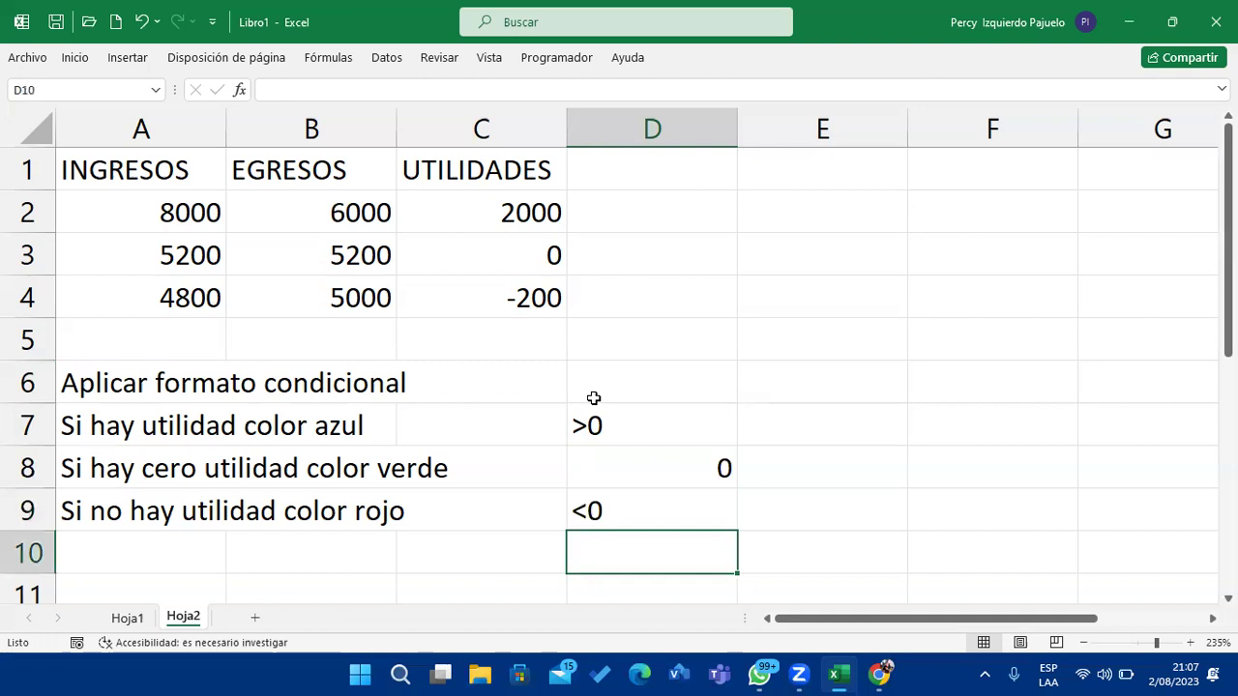
# Select C2:C4 and show Formato condicional's Reglas para resaltar celdas options.
pyautogui.click(509, 210)
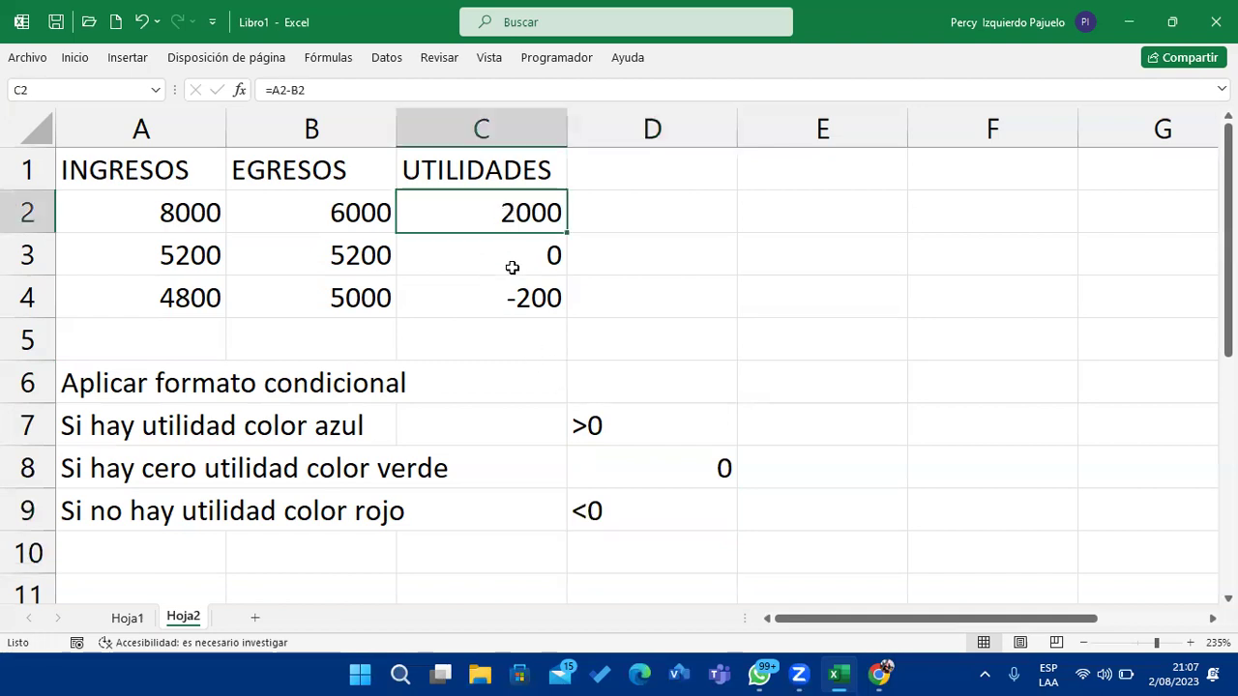
pyautogui.moveTo(512, 267); pyautogui.dragTo(515, 288)
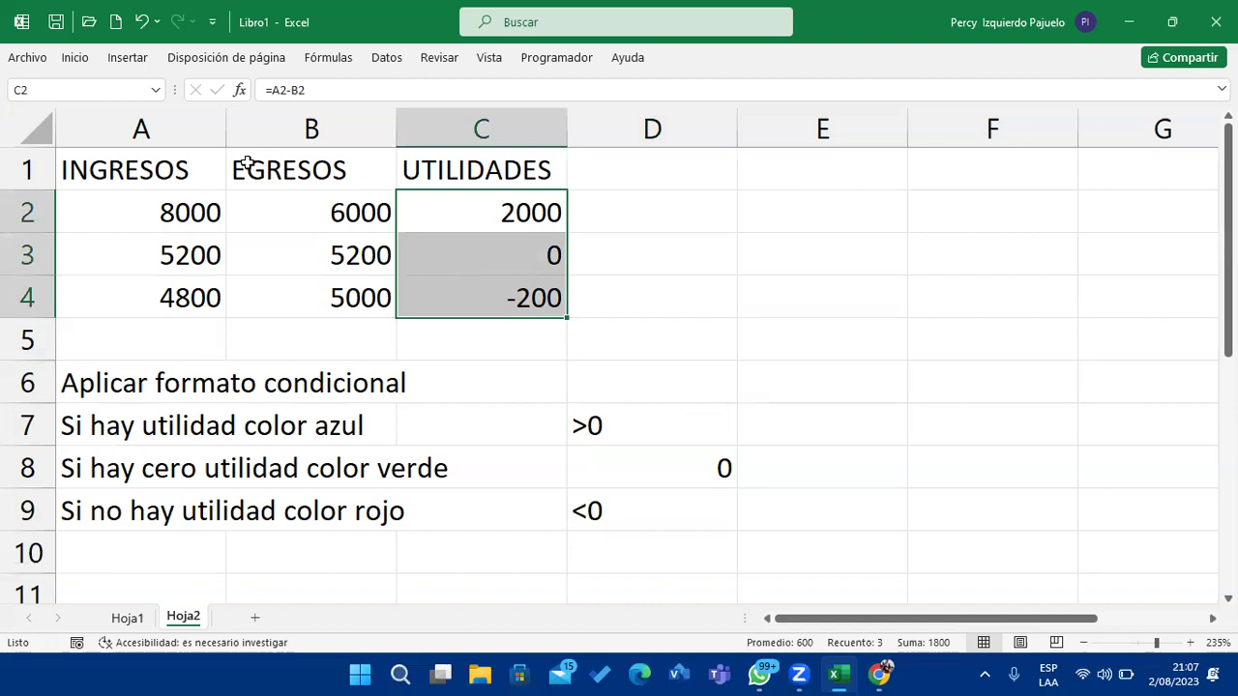
pyautogui.moveTo(403, 219)
pyautogui.click(77, 61)
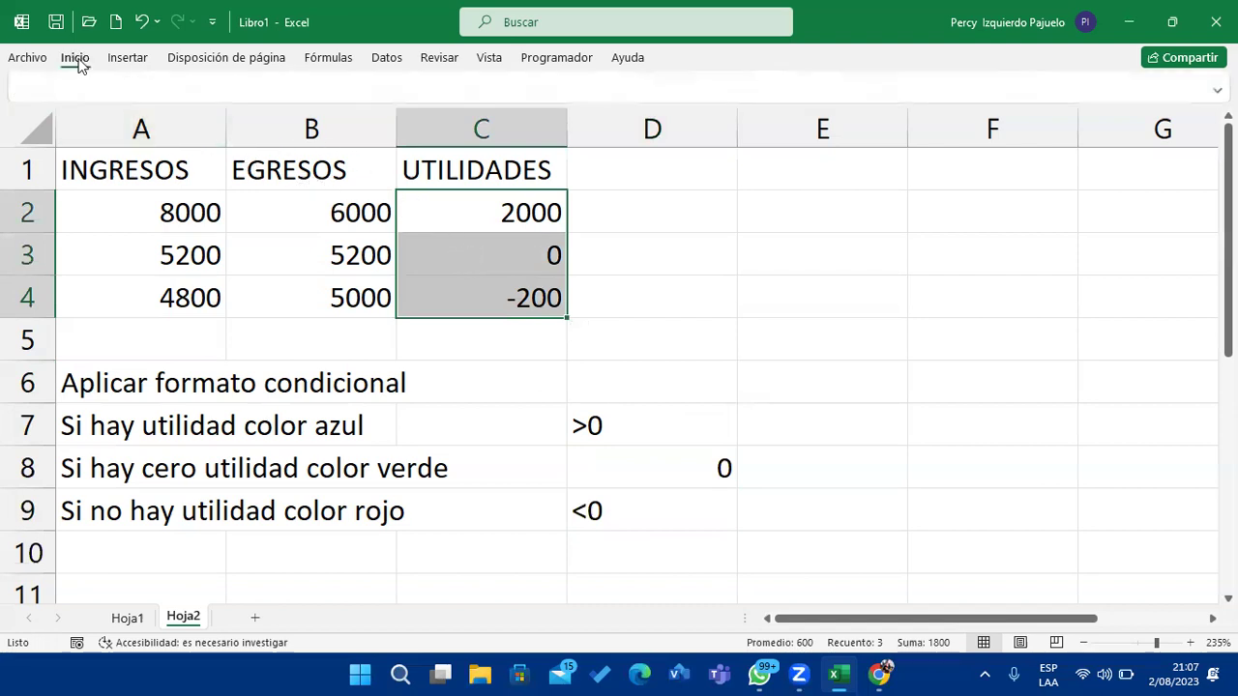
pyautogui.click(700, 122)
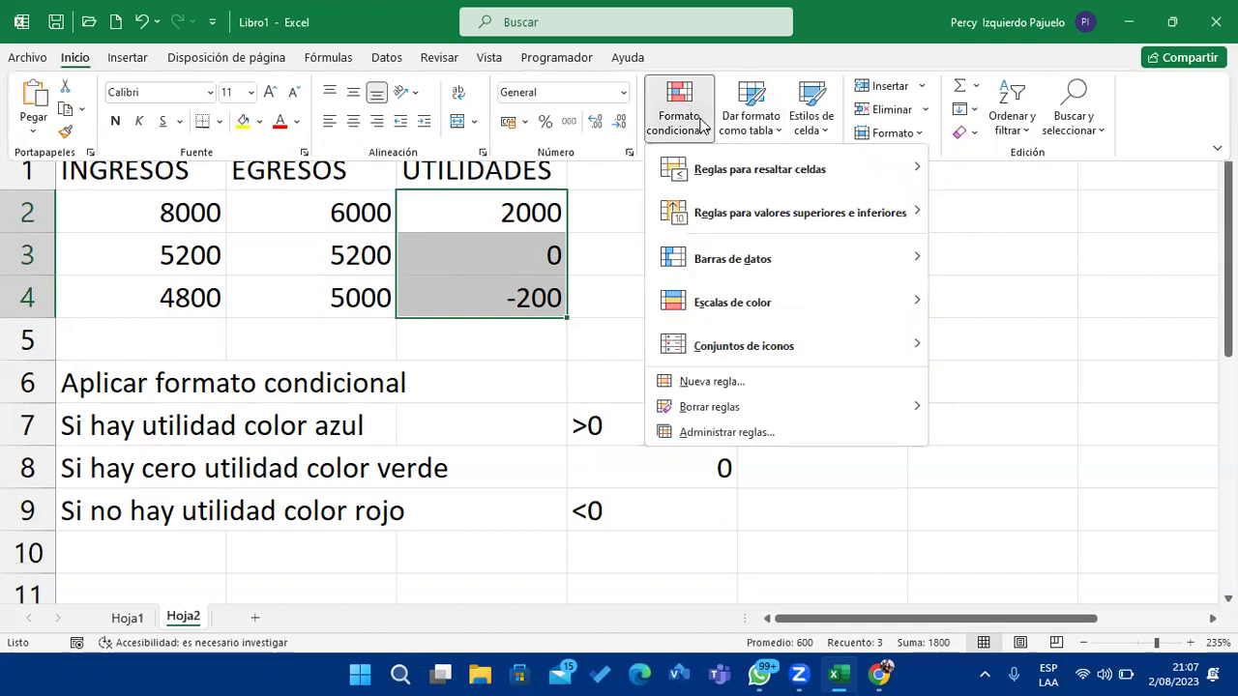
pyautogui.moveTo(898, 179)
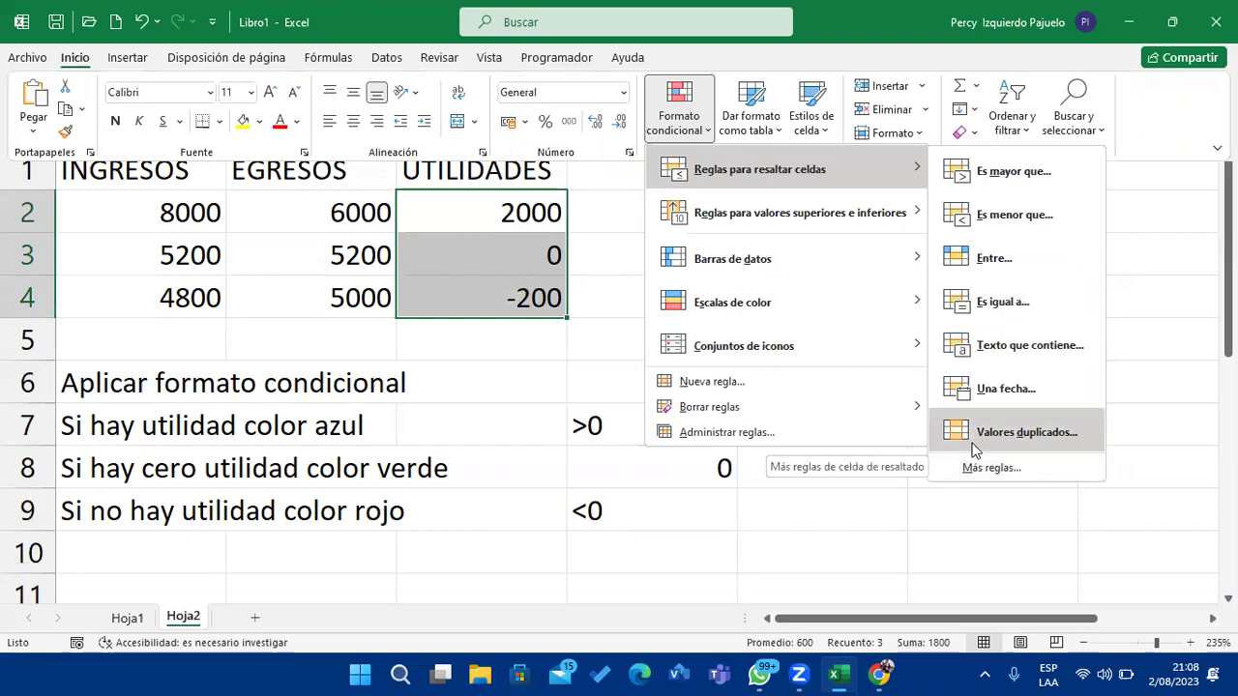
# Start an Es mayor que rule with threshold 0 and a custom format.
pyautogui.click(1030, 189)
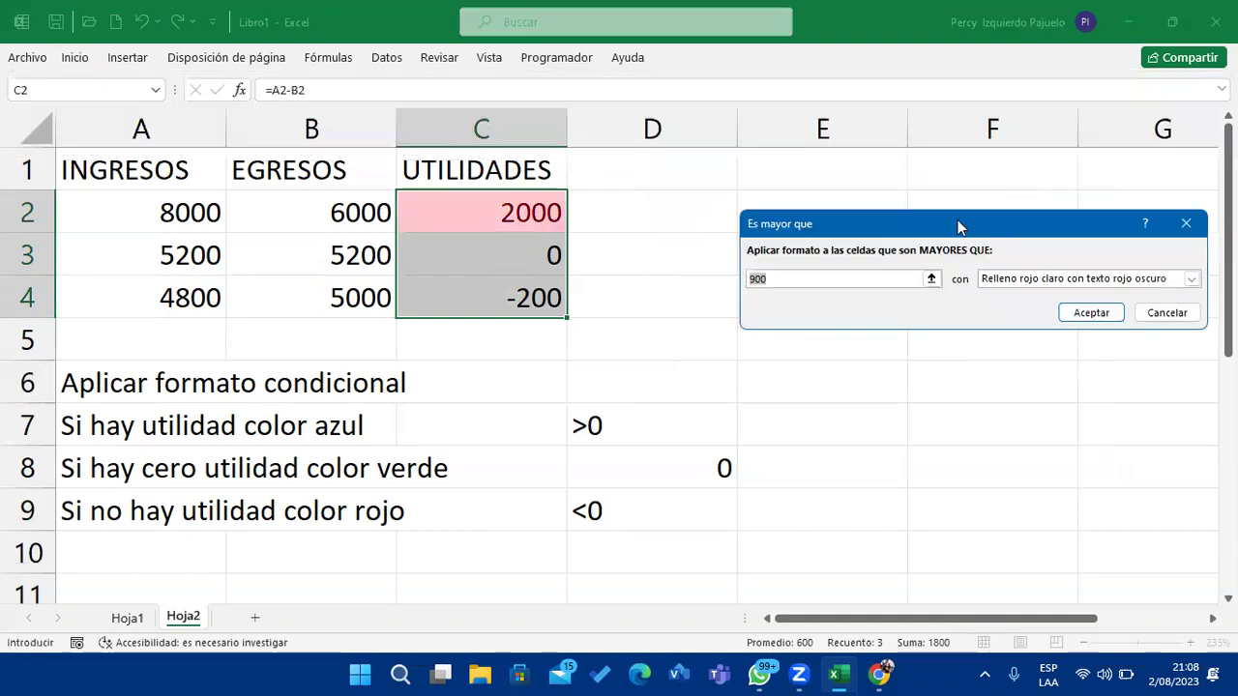
pyautogui.moveTo(952, 224); pyautogui.dragTo(899, 260)
pyautogui.write('0')
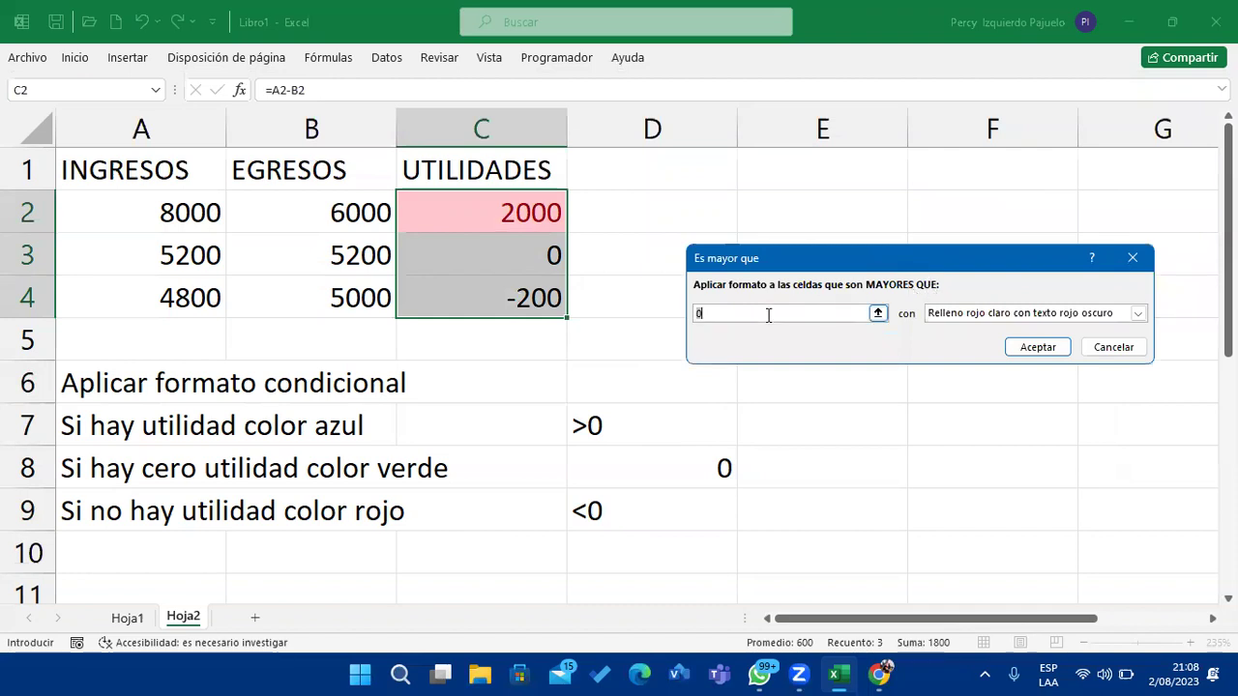
pyautogui.click(1017, 315)
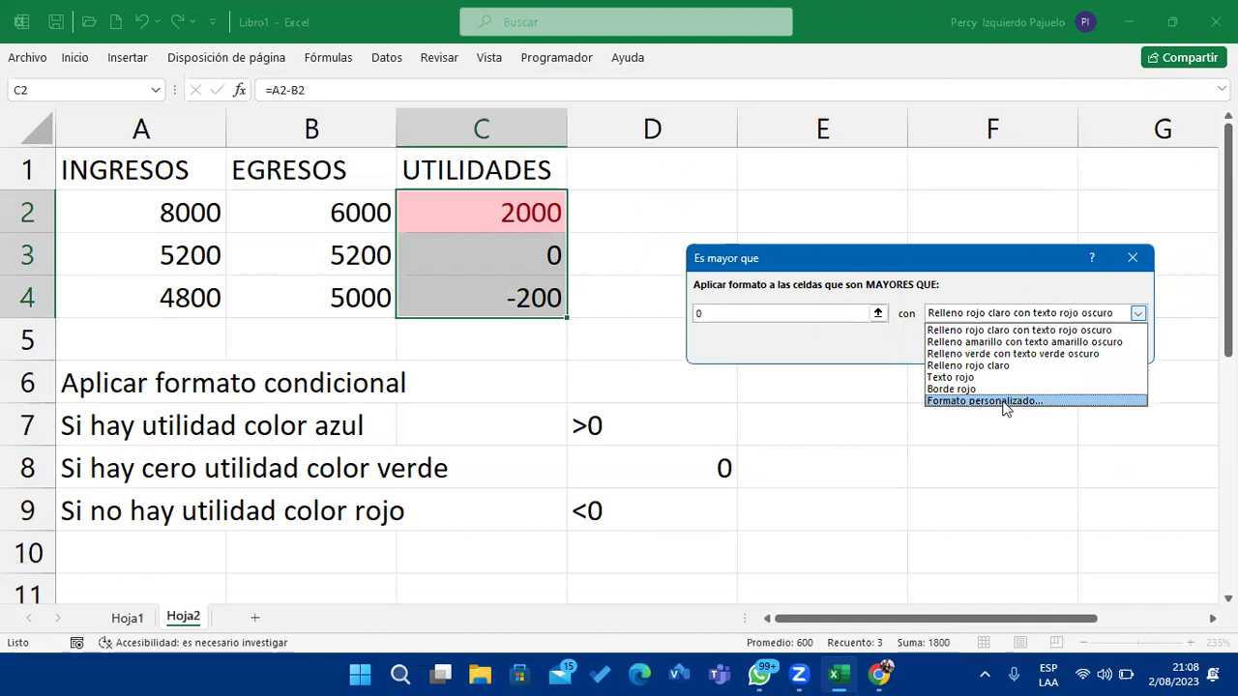
pyautogui.click(1003, 401)
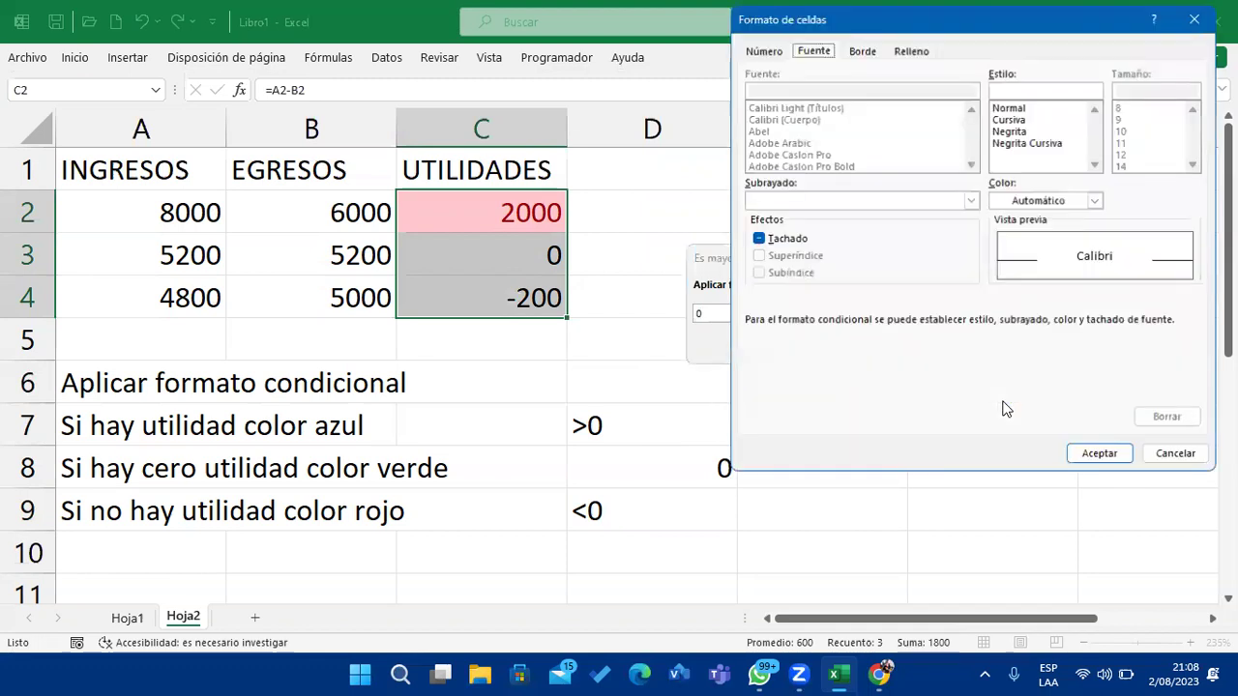
# Use bold dark blue text on a light blue fill and apply the rule.
pyautogui.click(1020, 131)
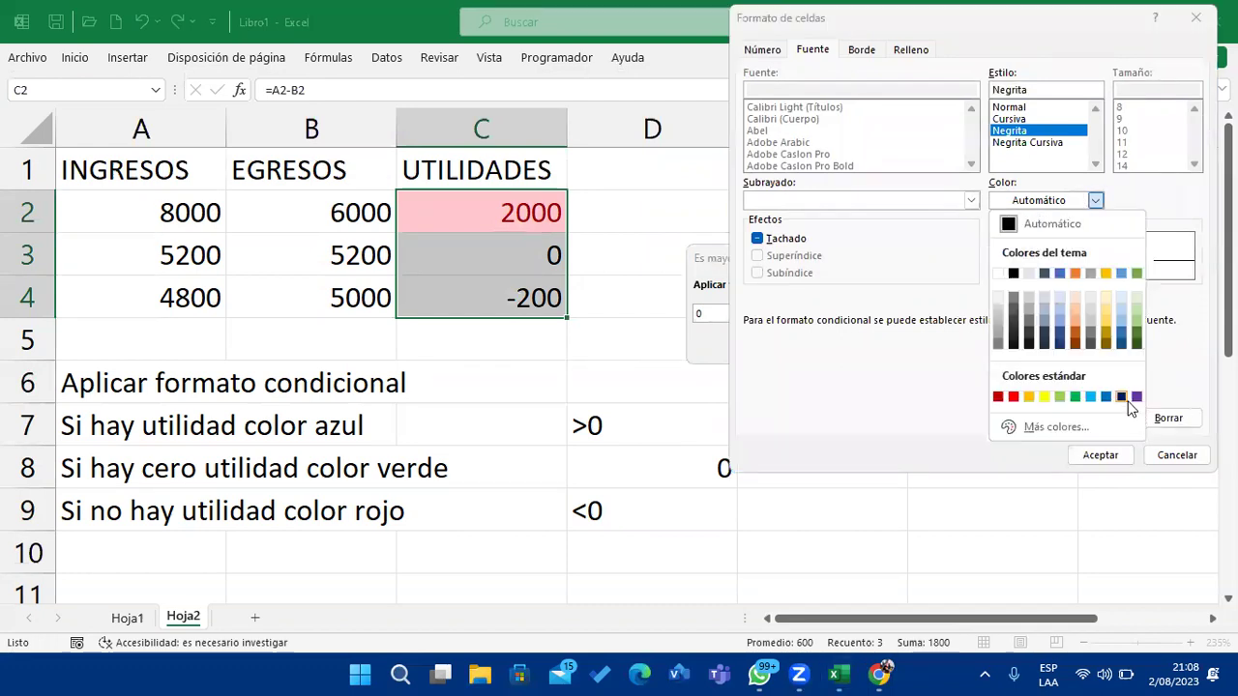
pyautogui.click(1124, 398)
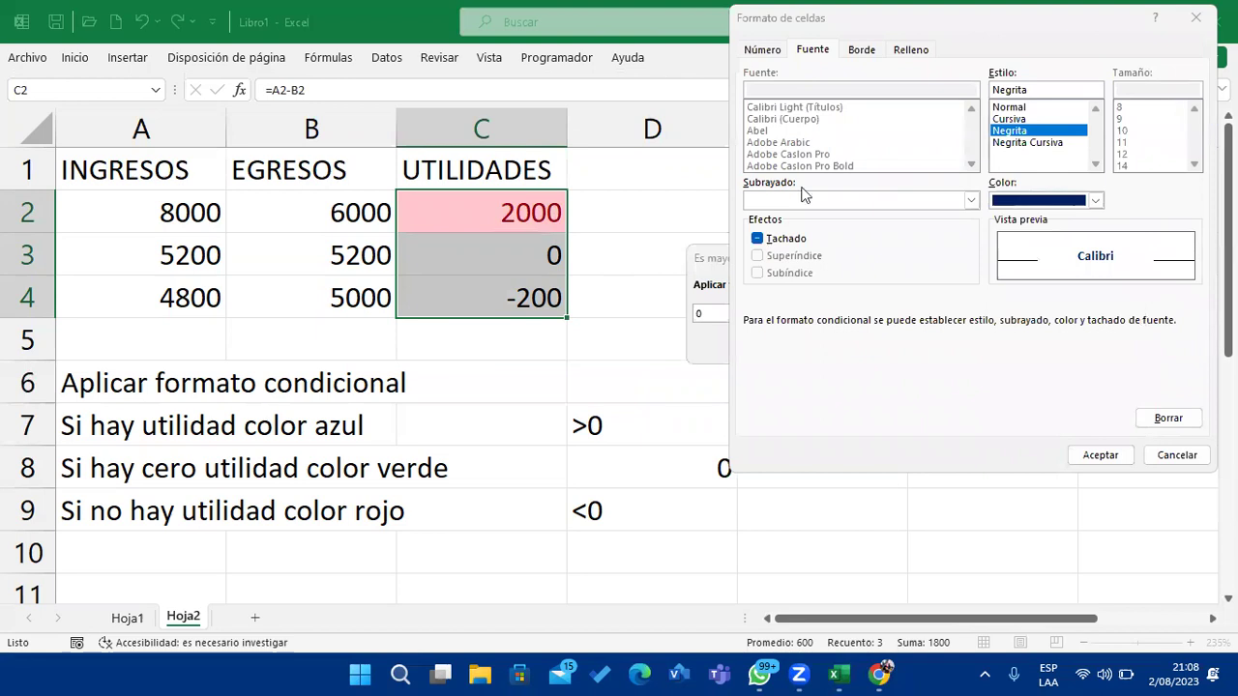
pyautogui.click(948, 27)
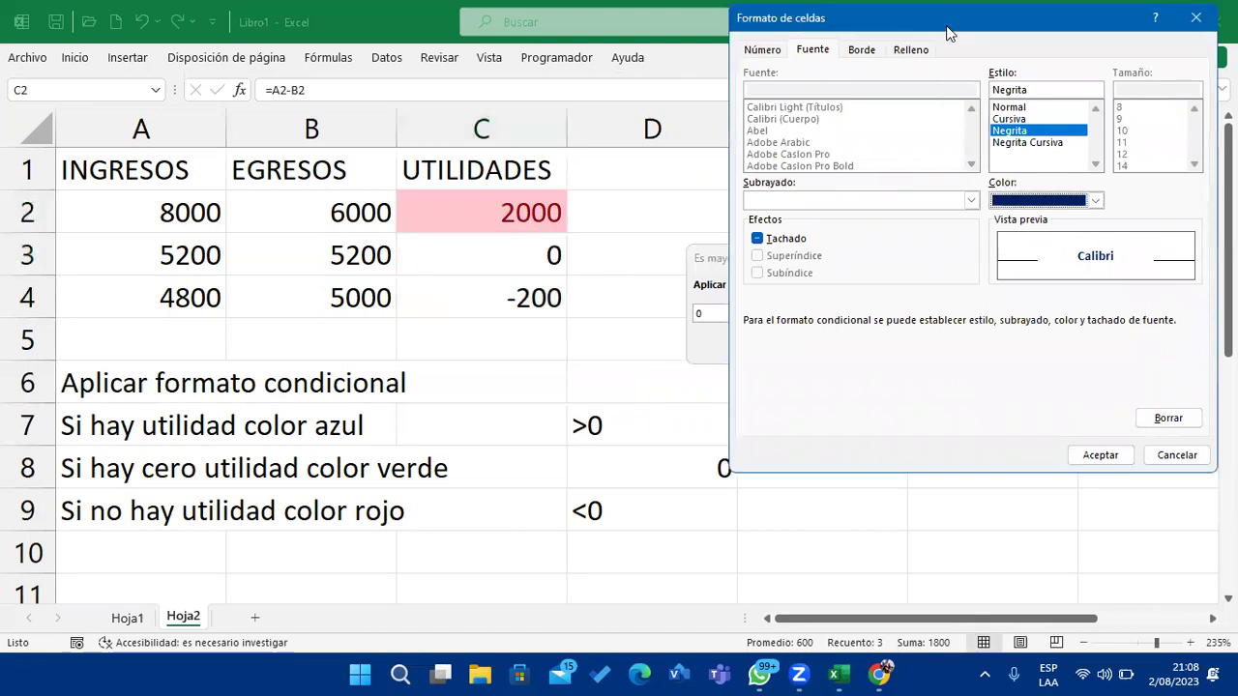
pyautogui.moveTo(948, 32); pyautogui.dragTo(926, 89)
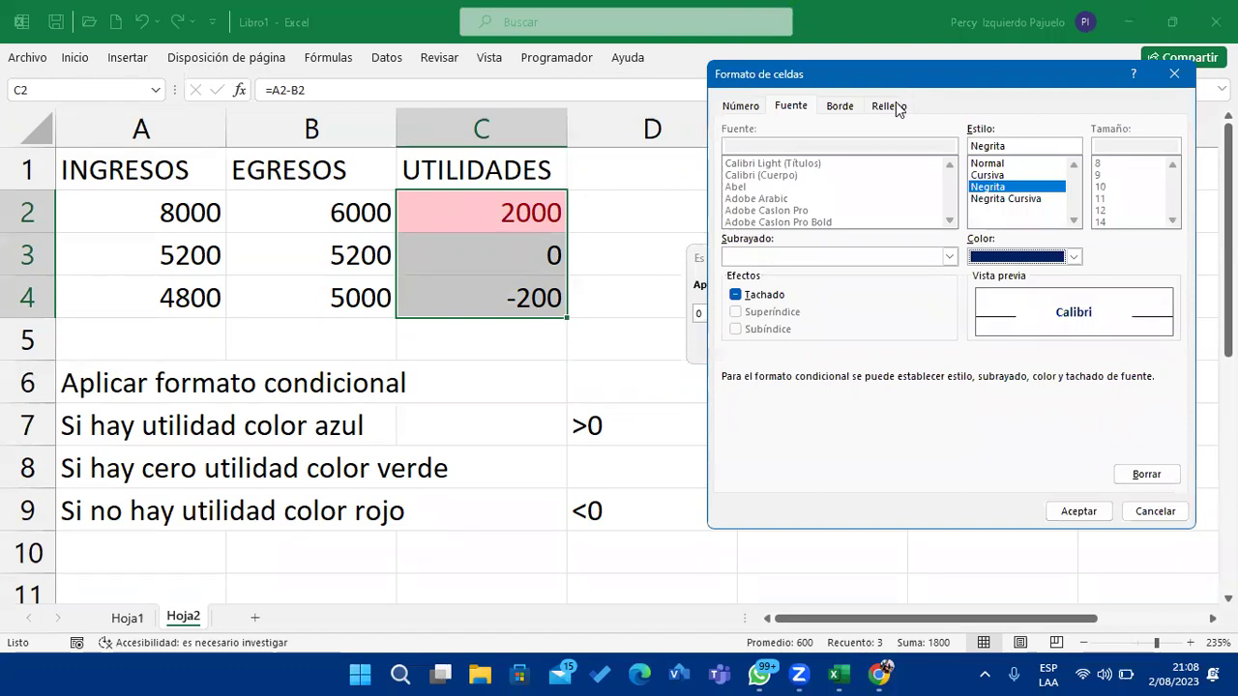
pyautogui.click(895, 108)
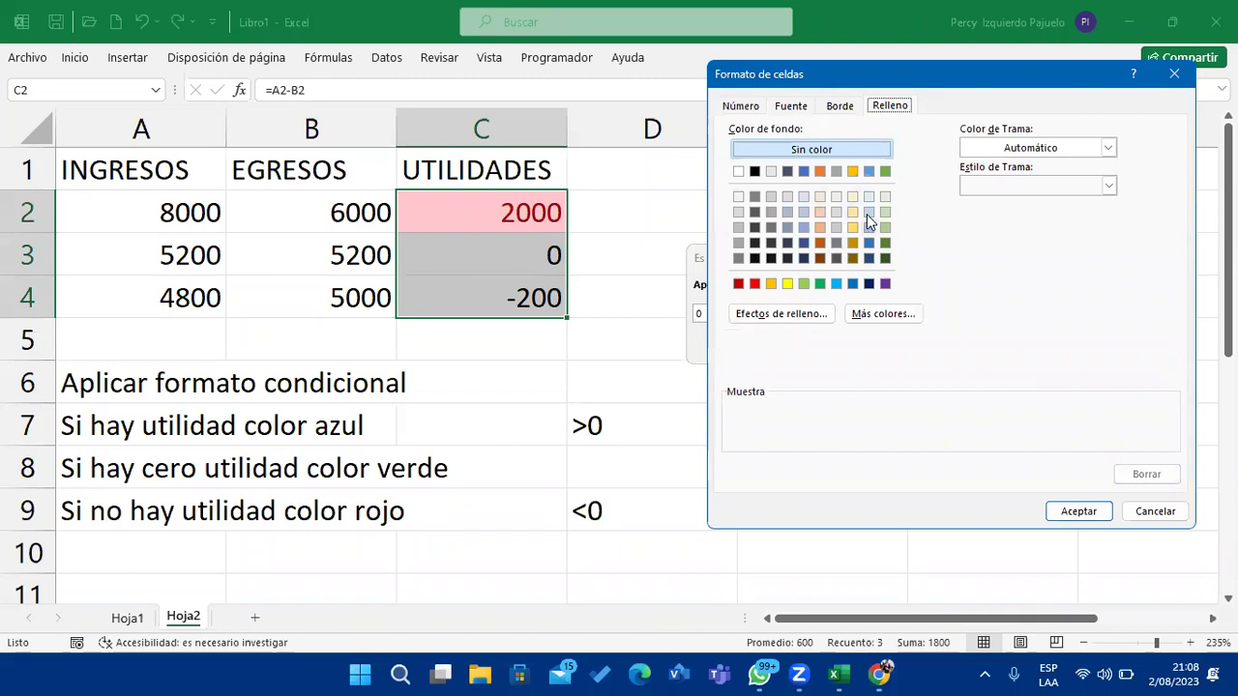
pyautogui.click(868, 212)
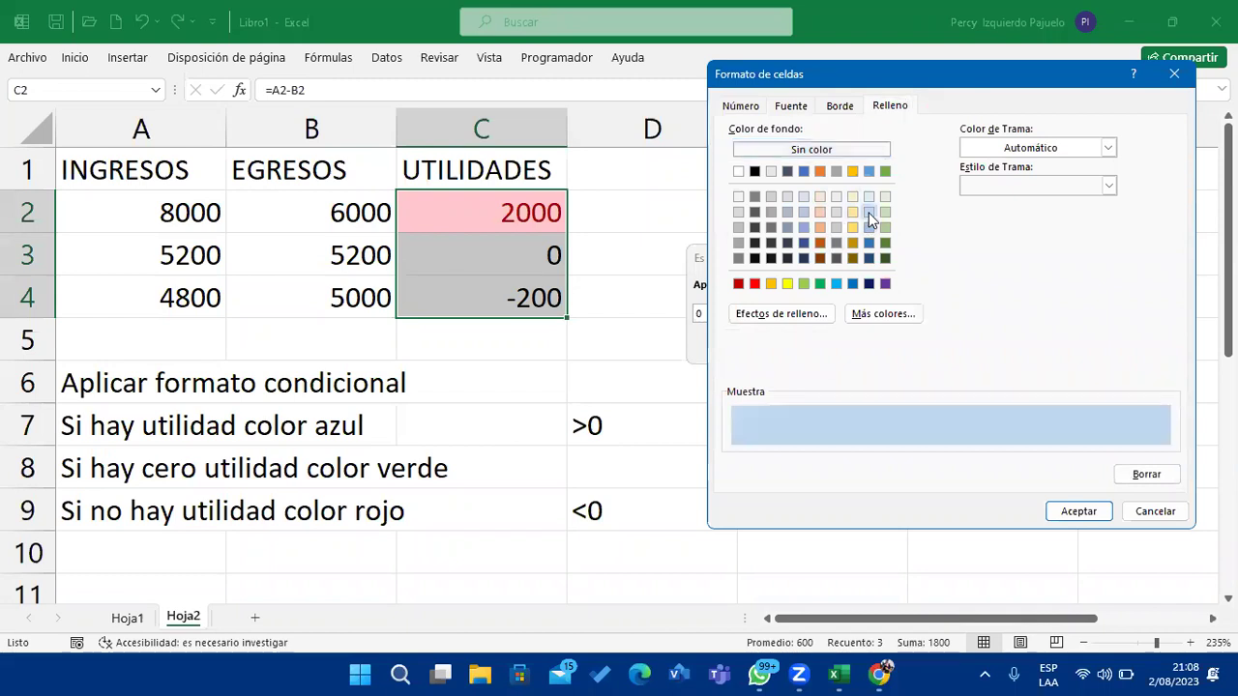
pyautogui.click(1061, 518)
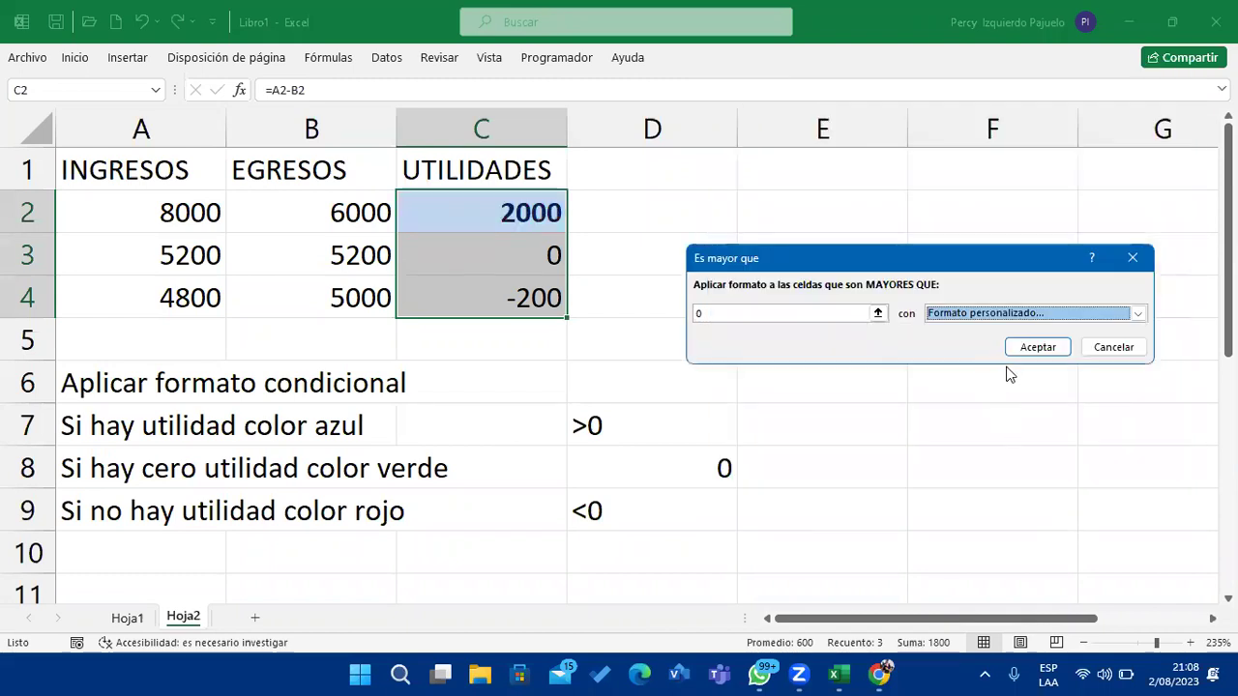
pyautogui.click(1040, 350)
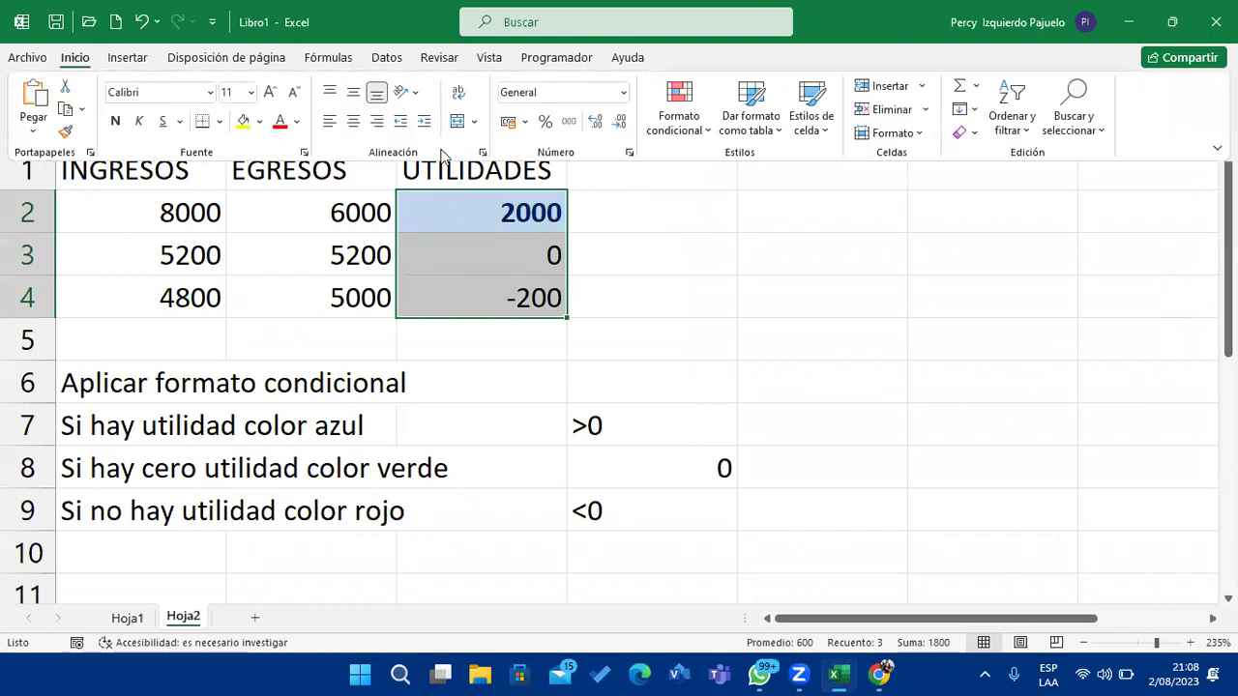
# Start an Es igual a rule for 0 with a custom format.
pyautogui.click(688, 111)
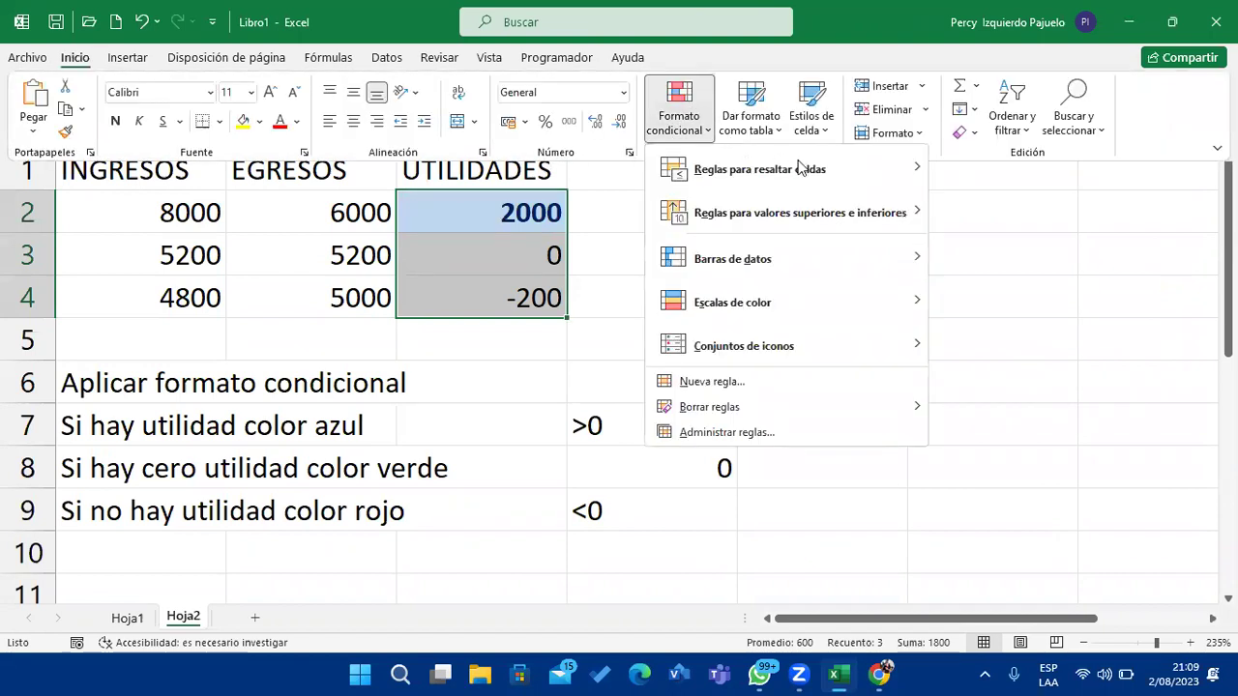
pyautogui.moveTo(809, 169)
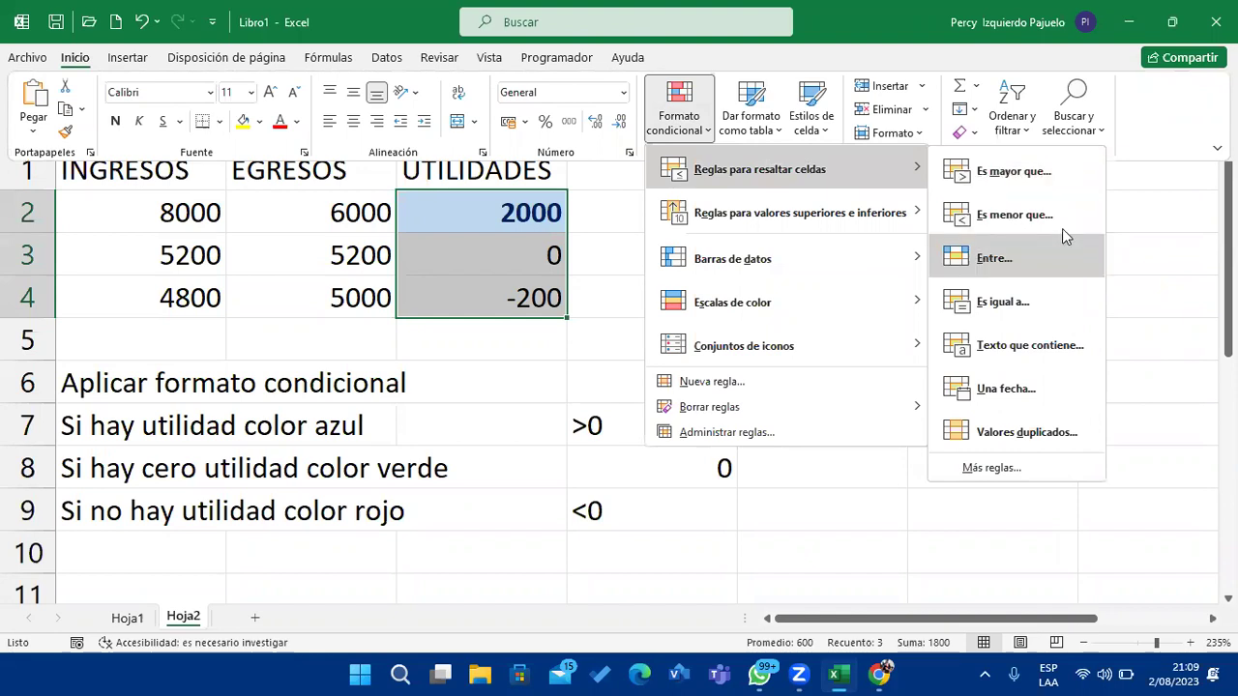
pyautogui.click(1041, 319)
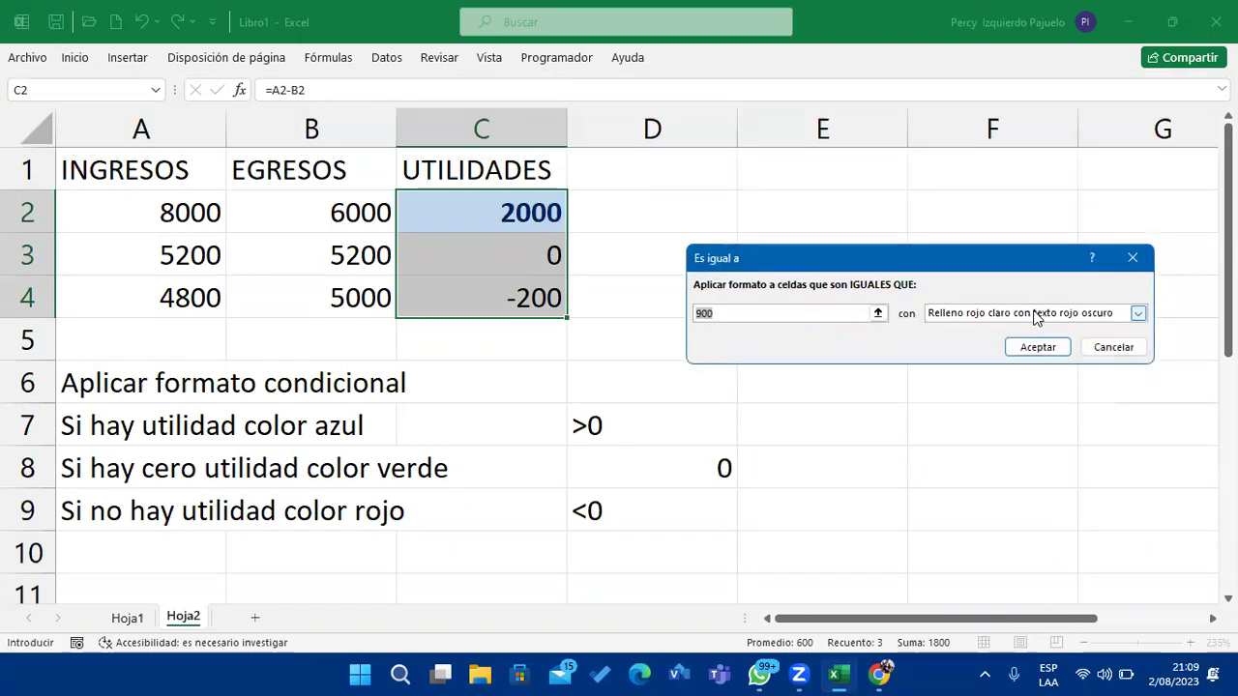
pyautogui.write('0')
pyautogui.click(1116, 319)
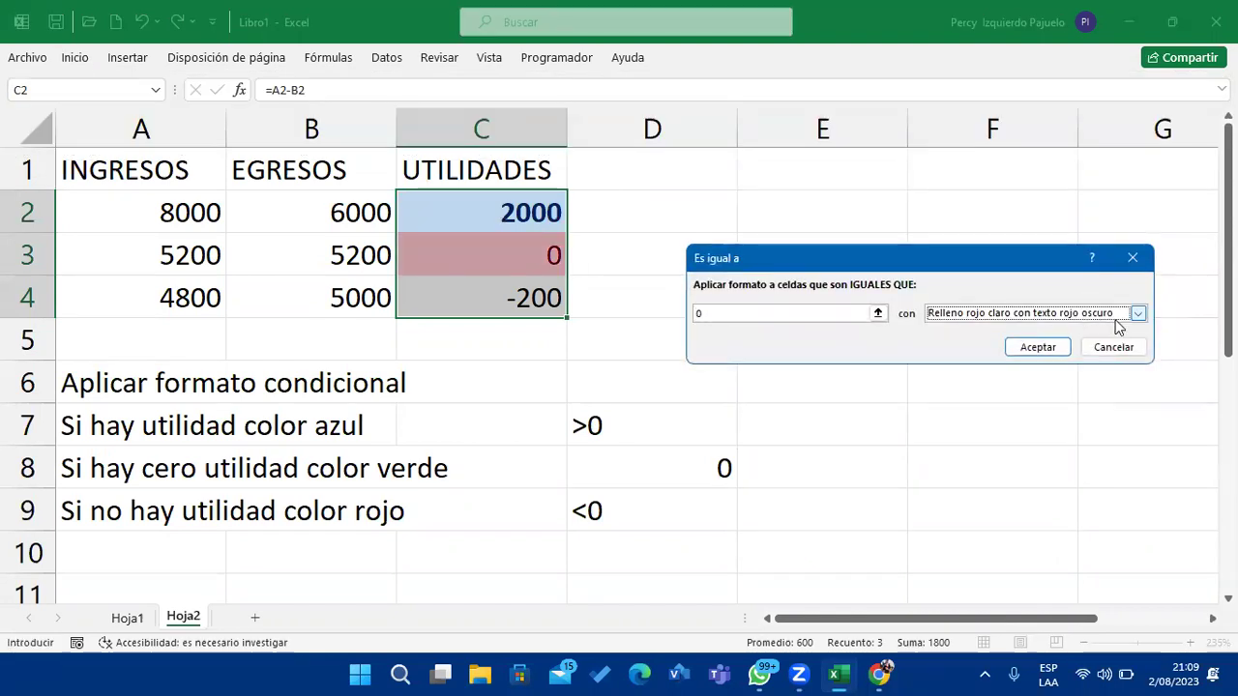
pyautogui.click(1116, 317)
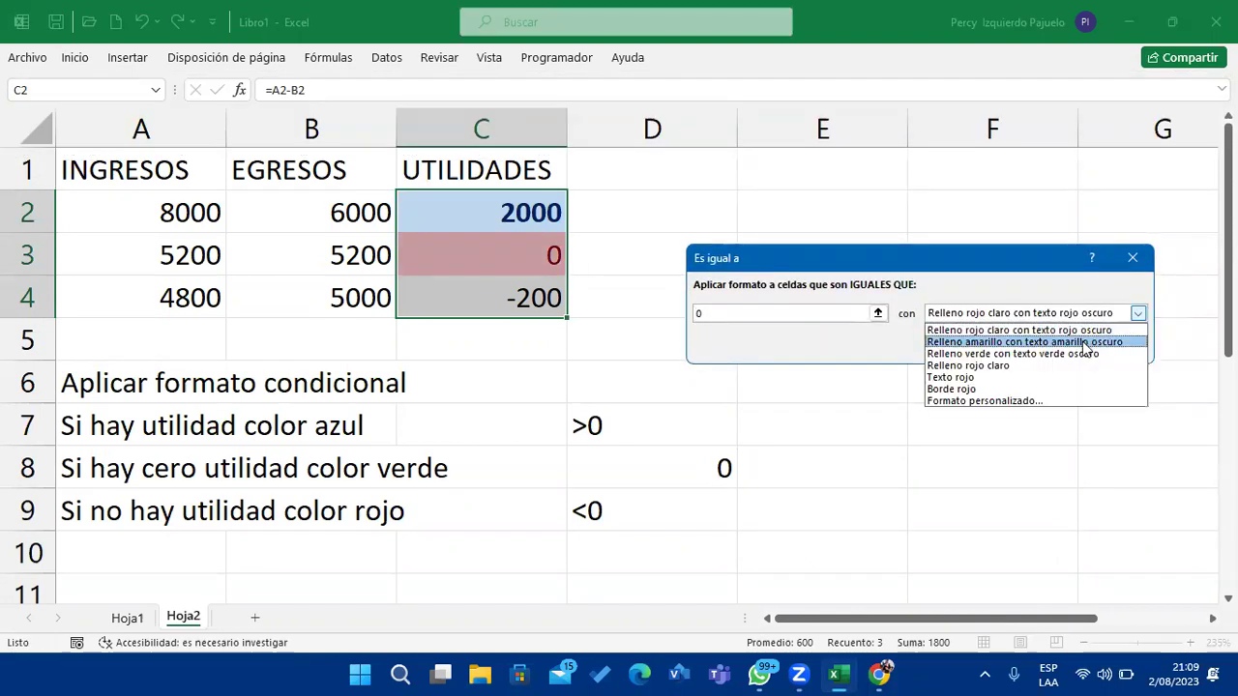
pyautogui.click(991, 403)
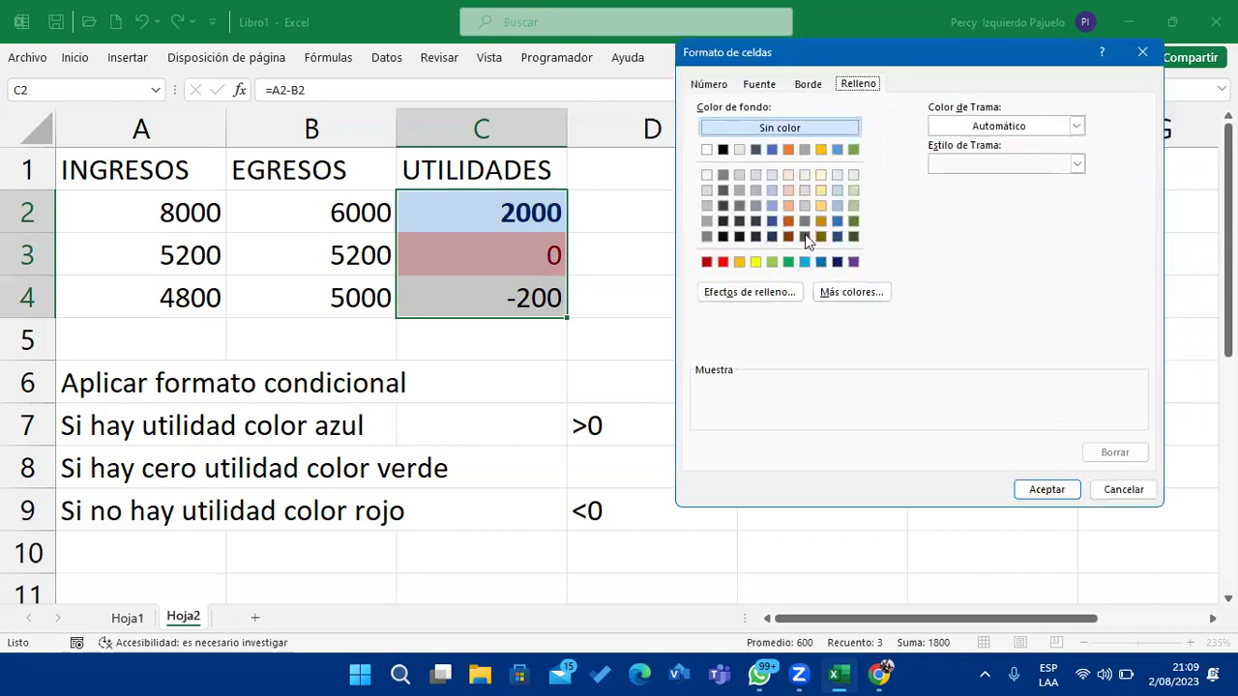
# Format zeros in bold dark green on a light green fill and apply the rule.
pyautogui.click(770, 84)
pyautogui.click(952, 166)
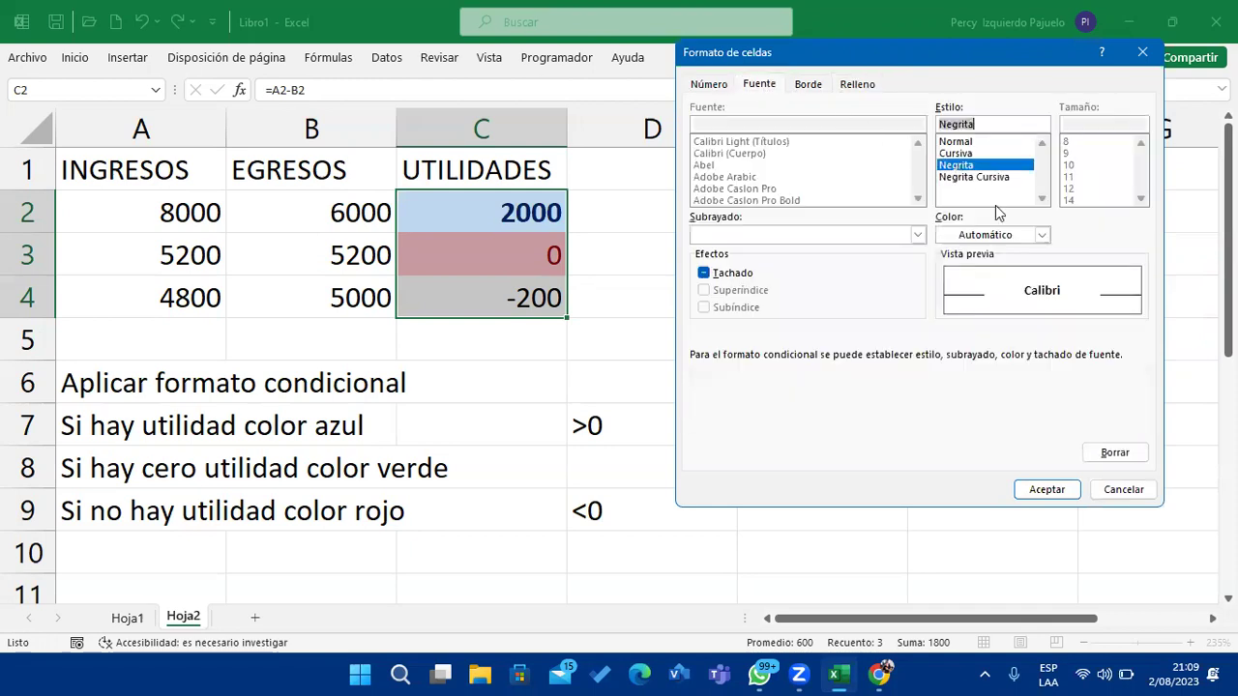
pyautogui.click(1042, 235)
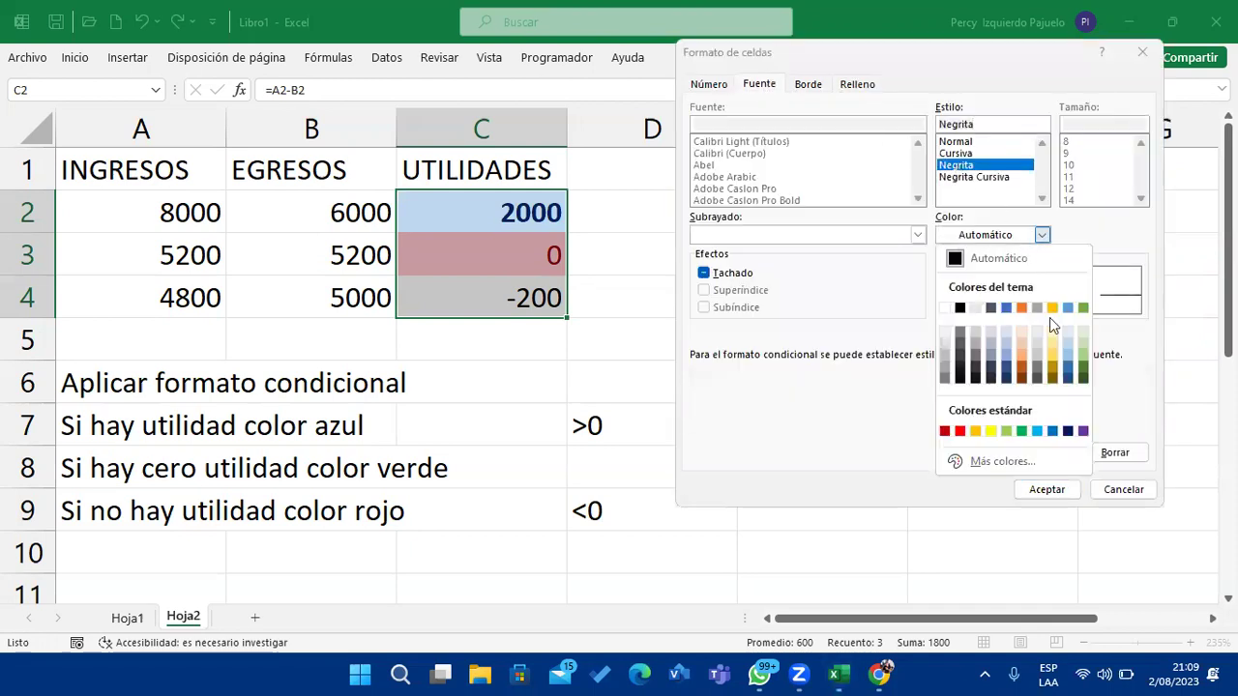
pyautogui.click(1083, 379)
pyautogui.click(861, 85)
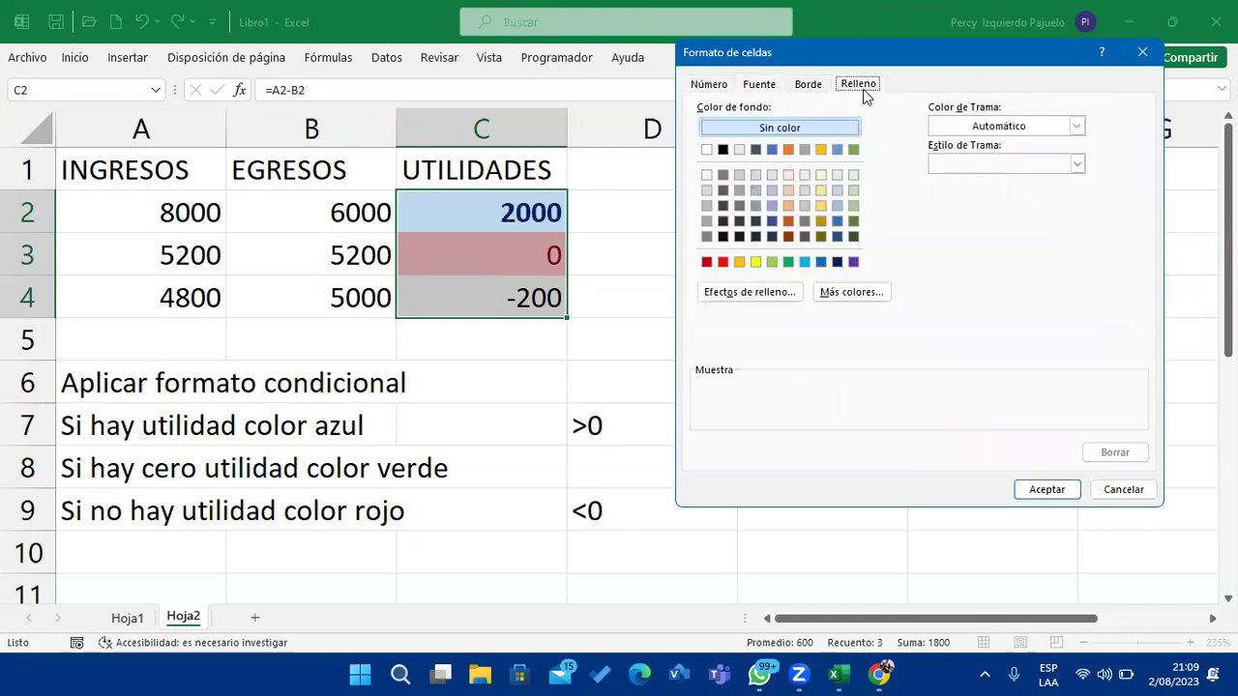
pyautogui.click(854, 207)
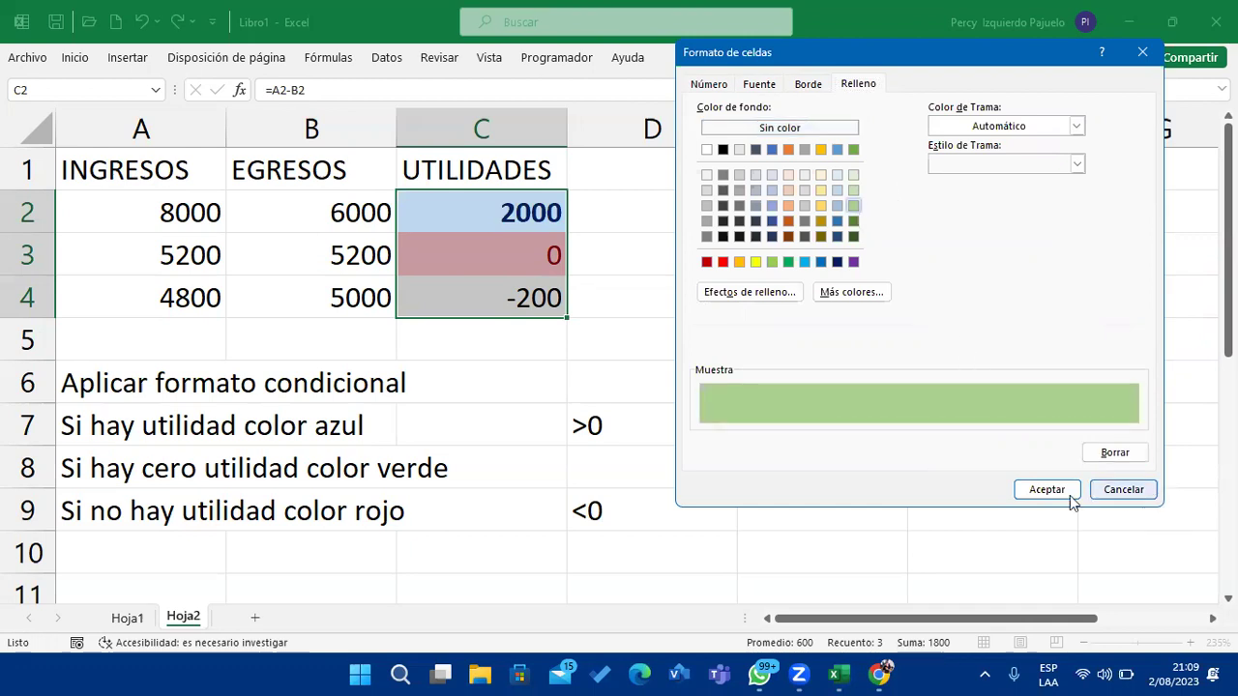
pyautogui.click(1025, 491)
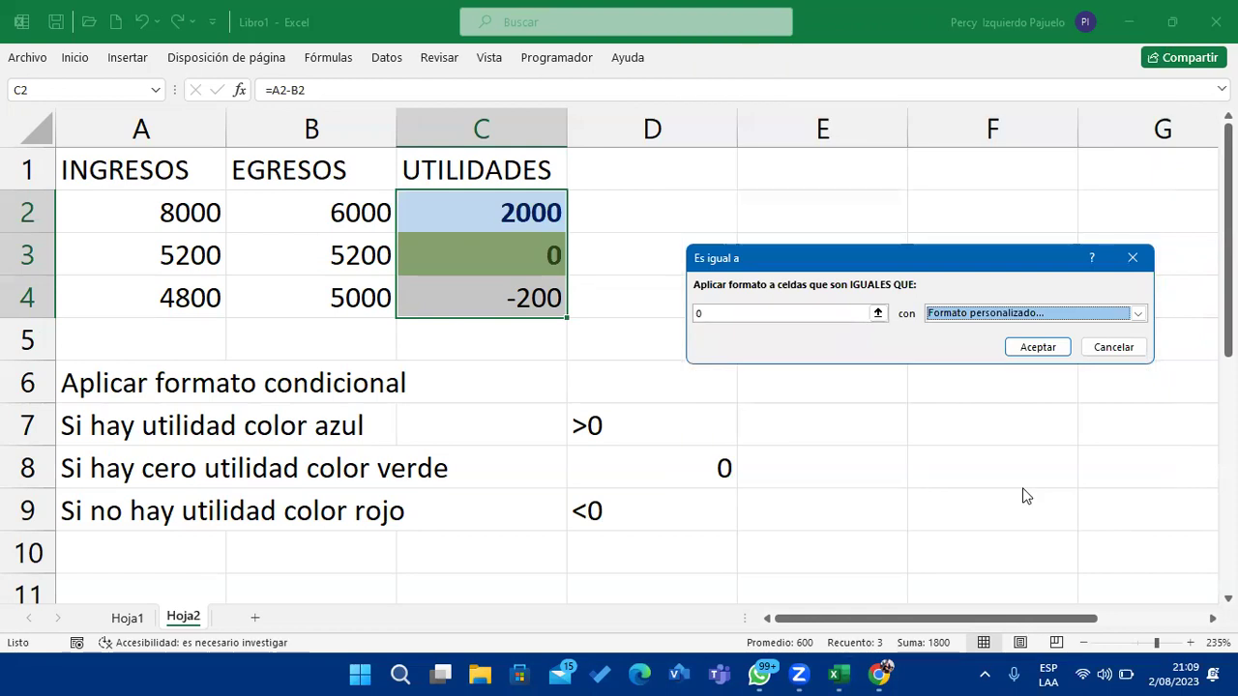
pyautogui.click(1030, 347)
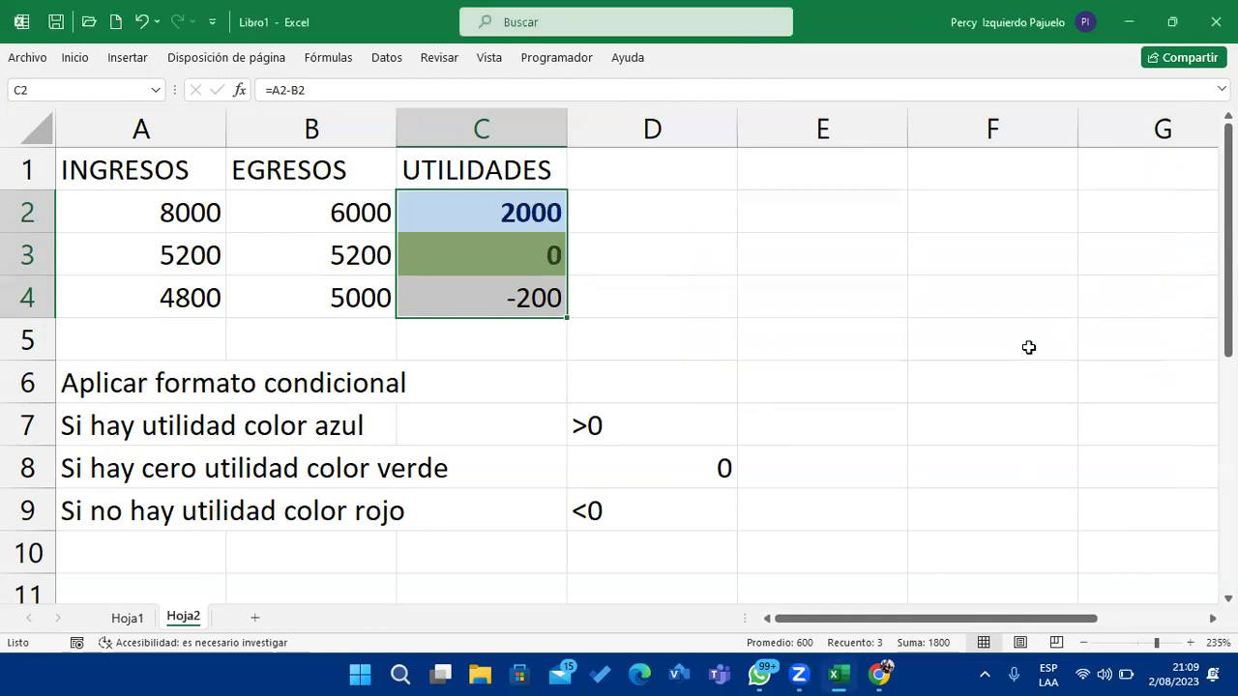
# Start an Es menor que rule with threshold 0 and a custom format.
pyautogui.click(73, 57)
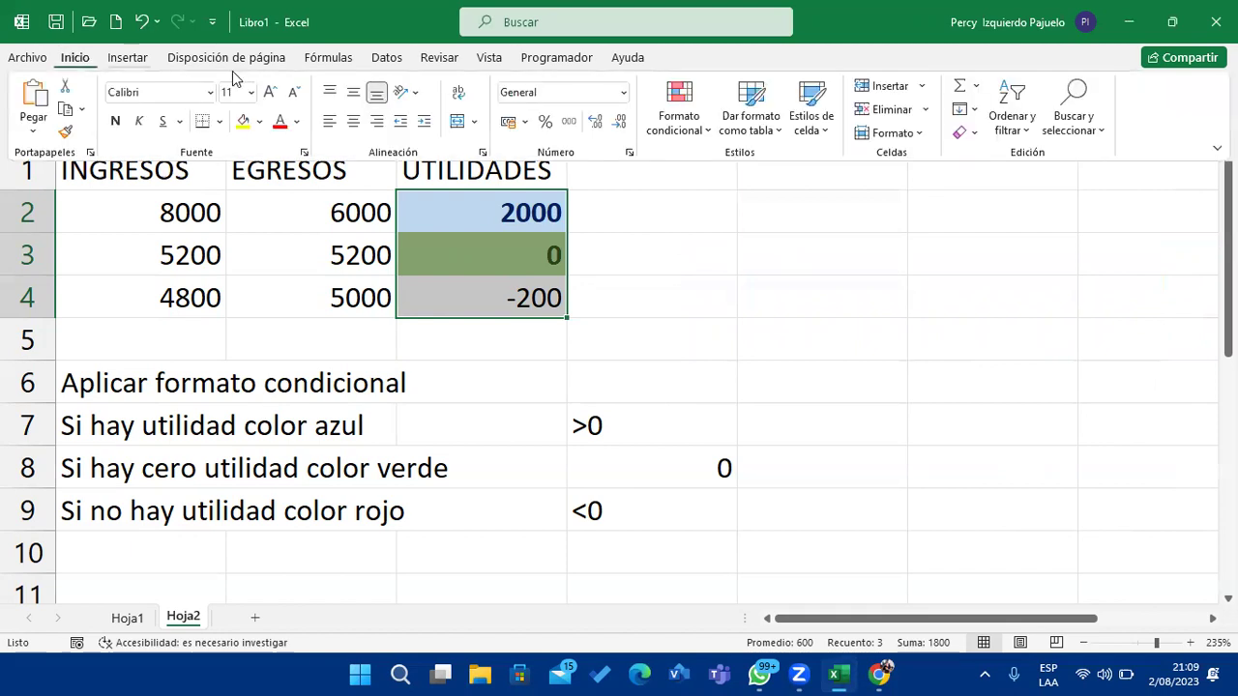
pyautogui.click(672, 144)
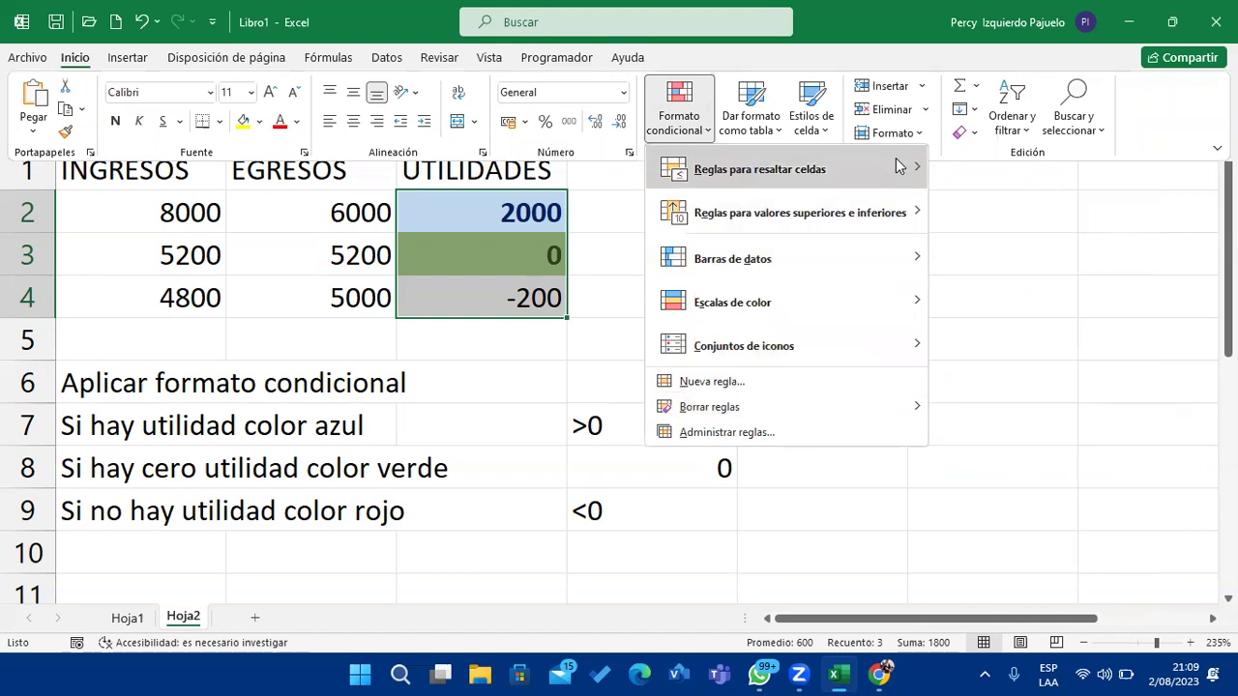
pyautogui.moveTo(896, 159)
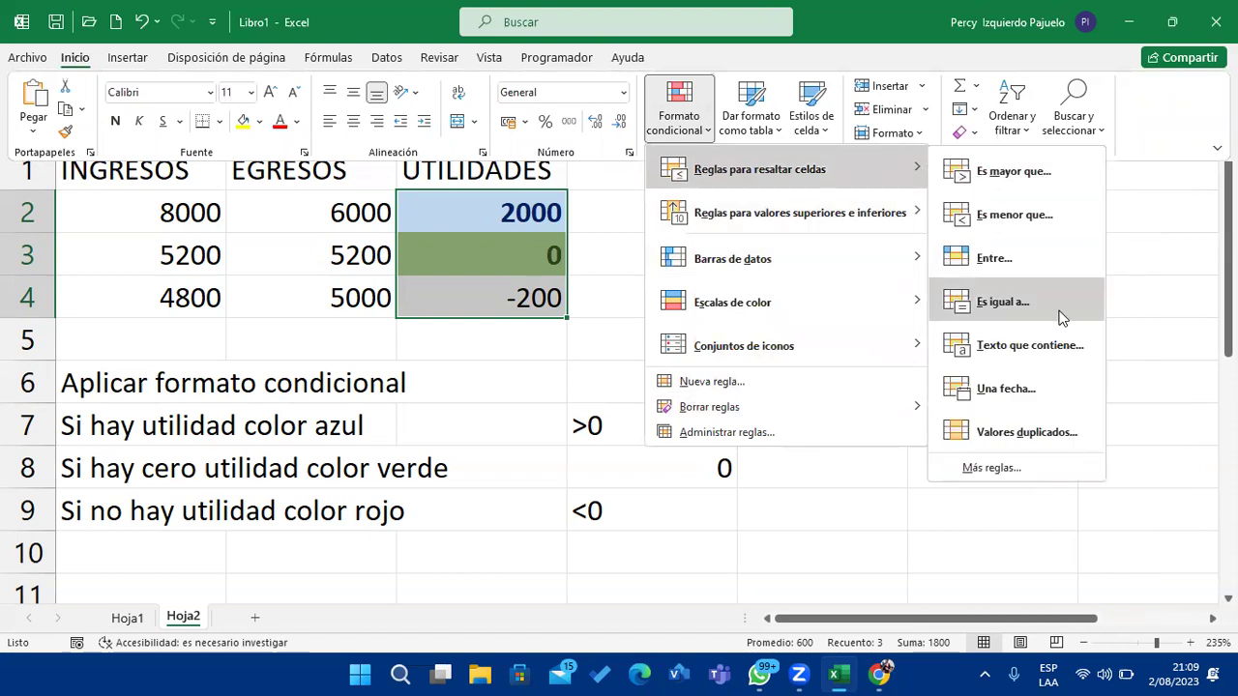
pyautogui.click(1067, 223)
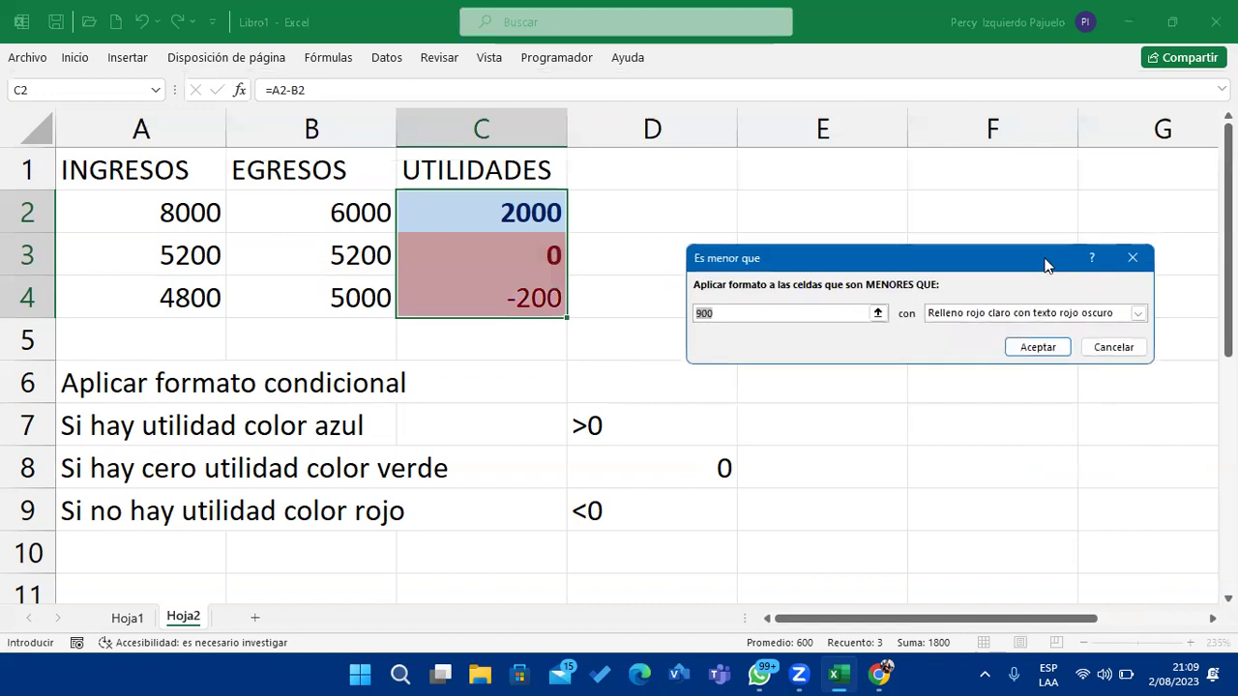
pyautogui.write('0')
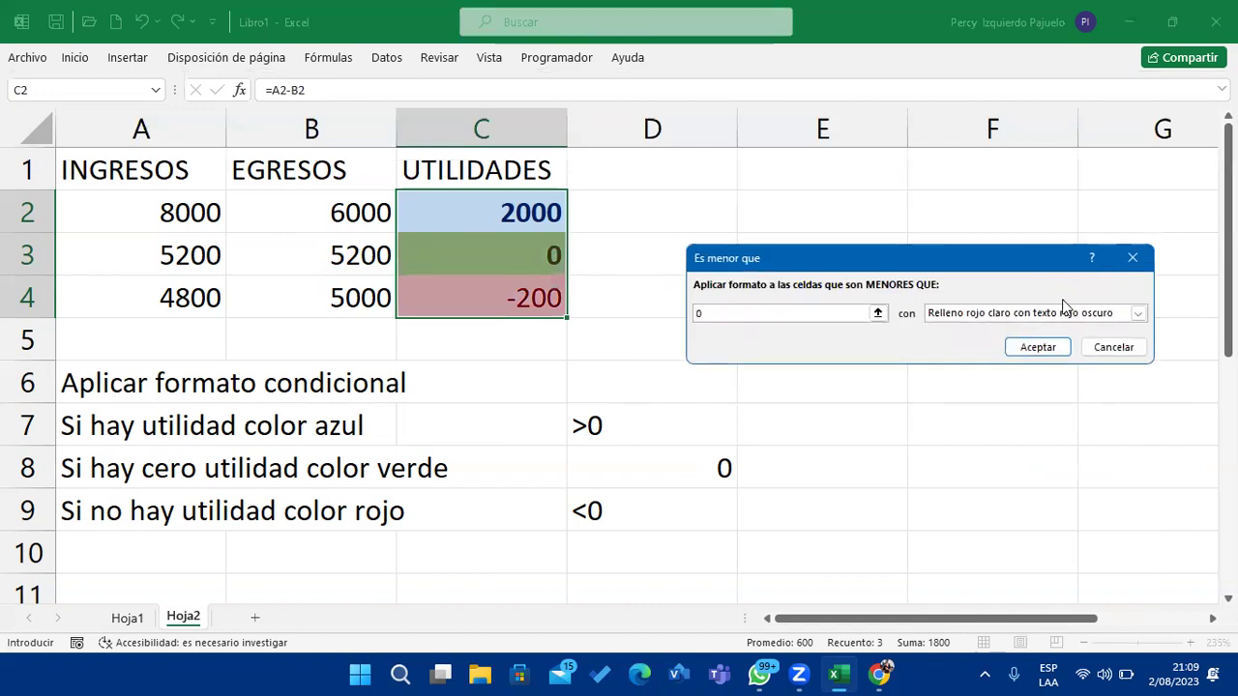
pyautogui.click(1095, 322)
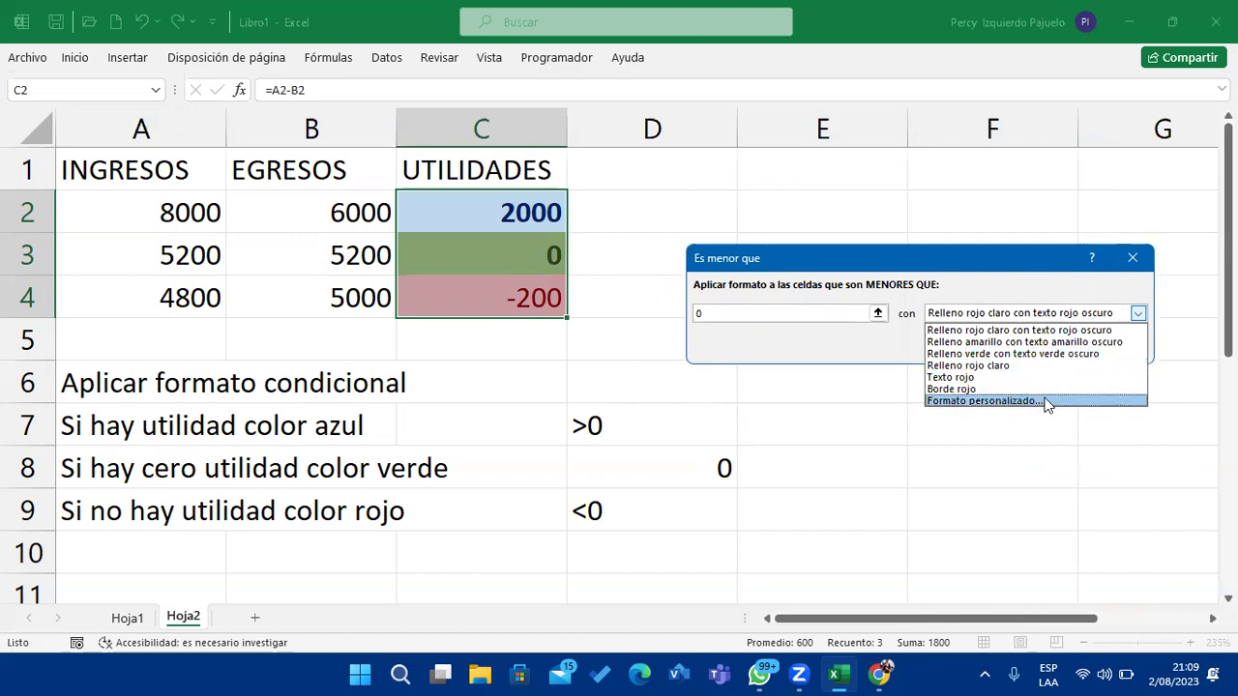
pyautogui.click(1044, 401)
# Give negative values bold red text on a light peach fill and apply the rule.
pyautogui.click(723, 262)
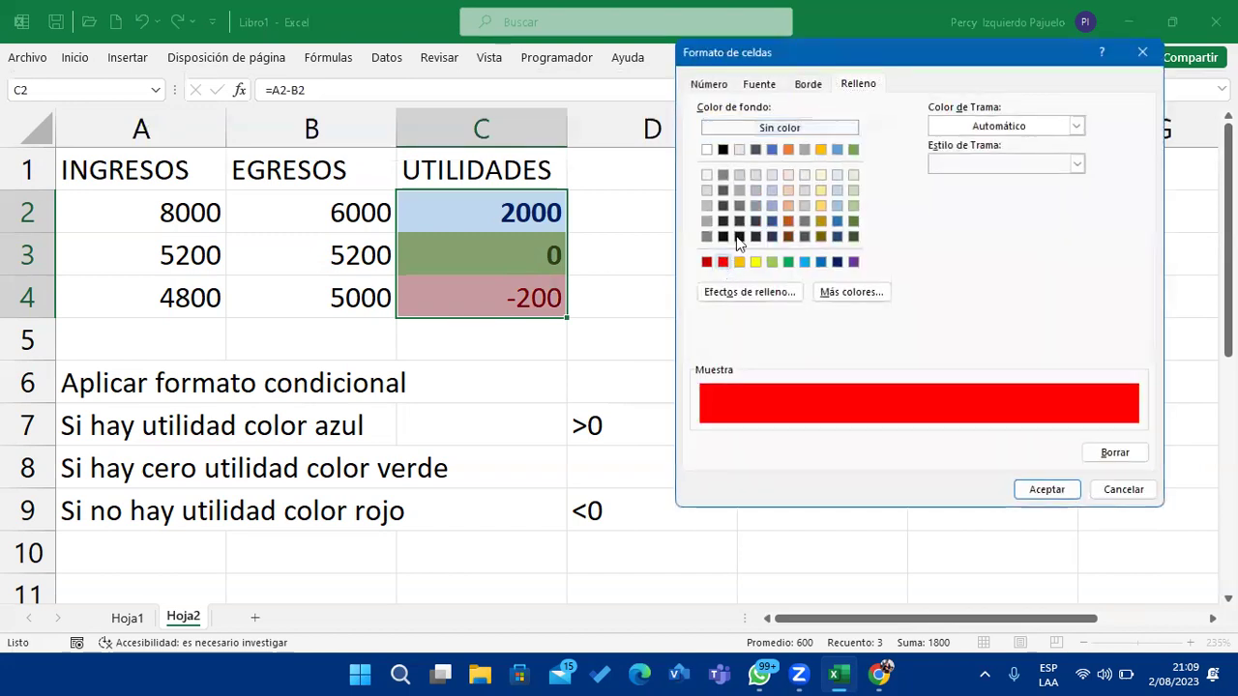
pyautogui.click(822, 85)
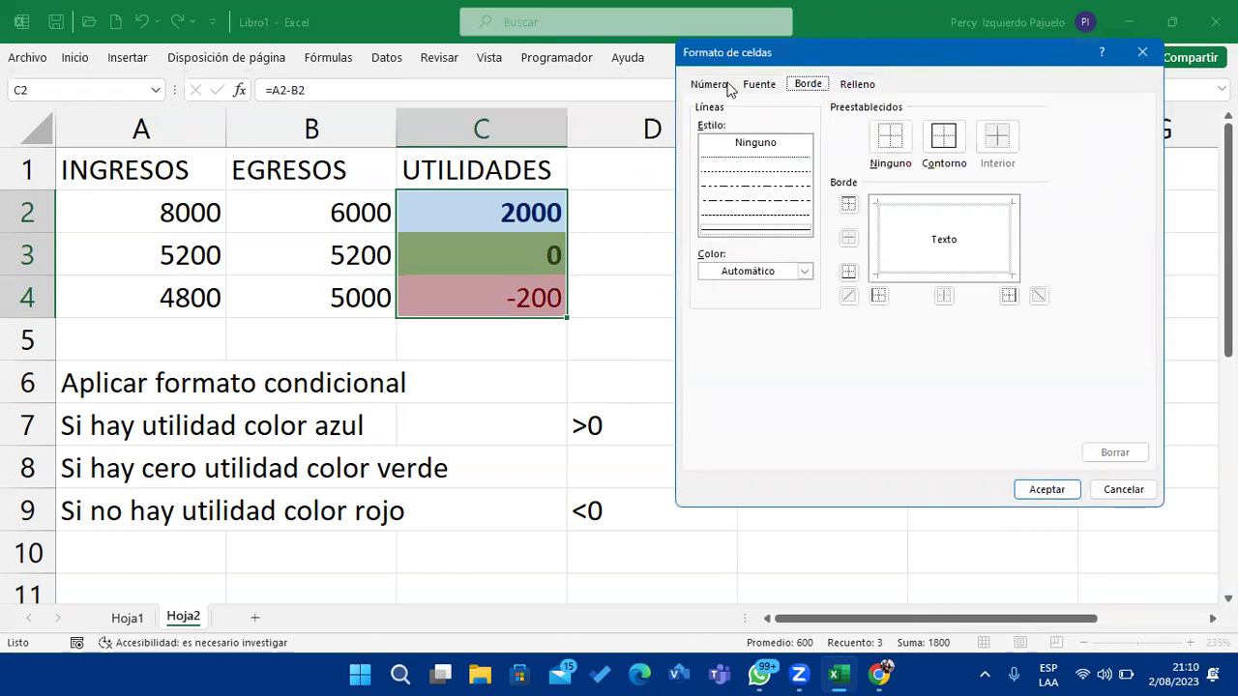
pyautogui.click(756, 85)
pyautogui.click(1010, 242)
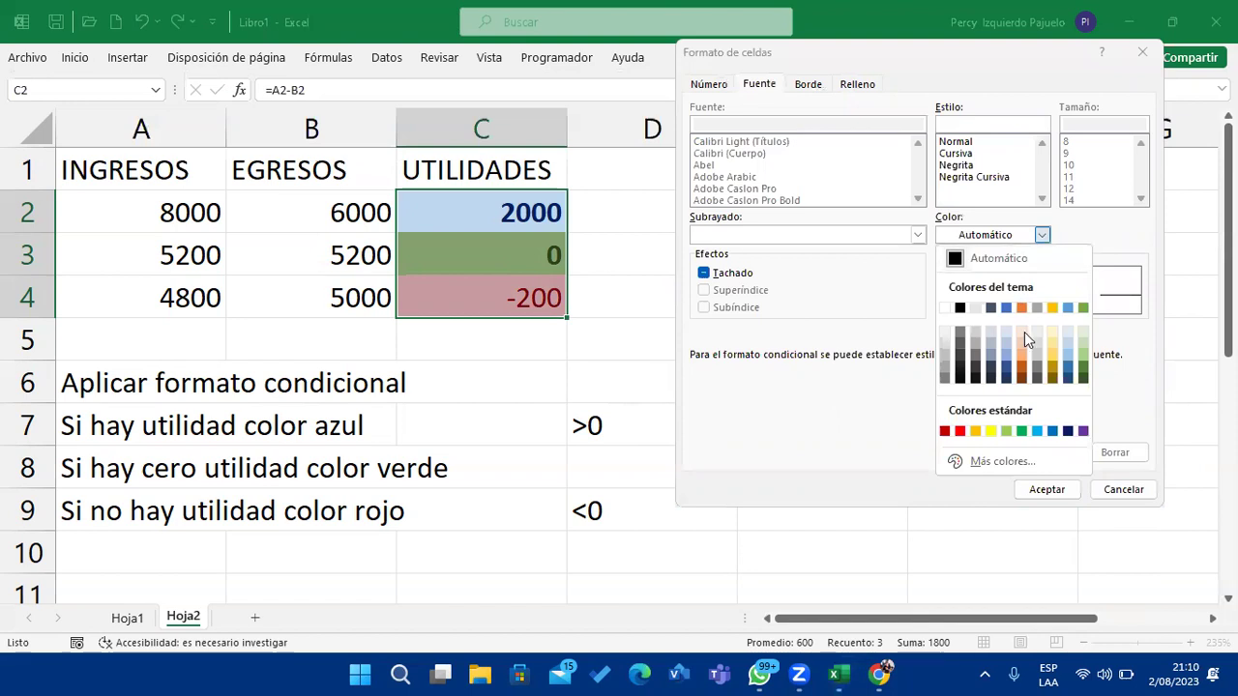
pyautogui.click(962, 431)
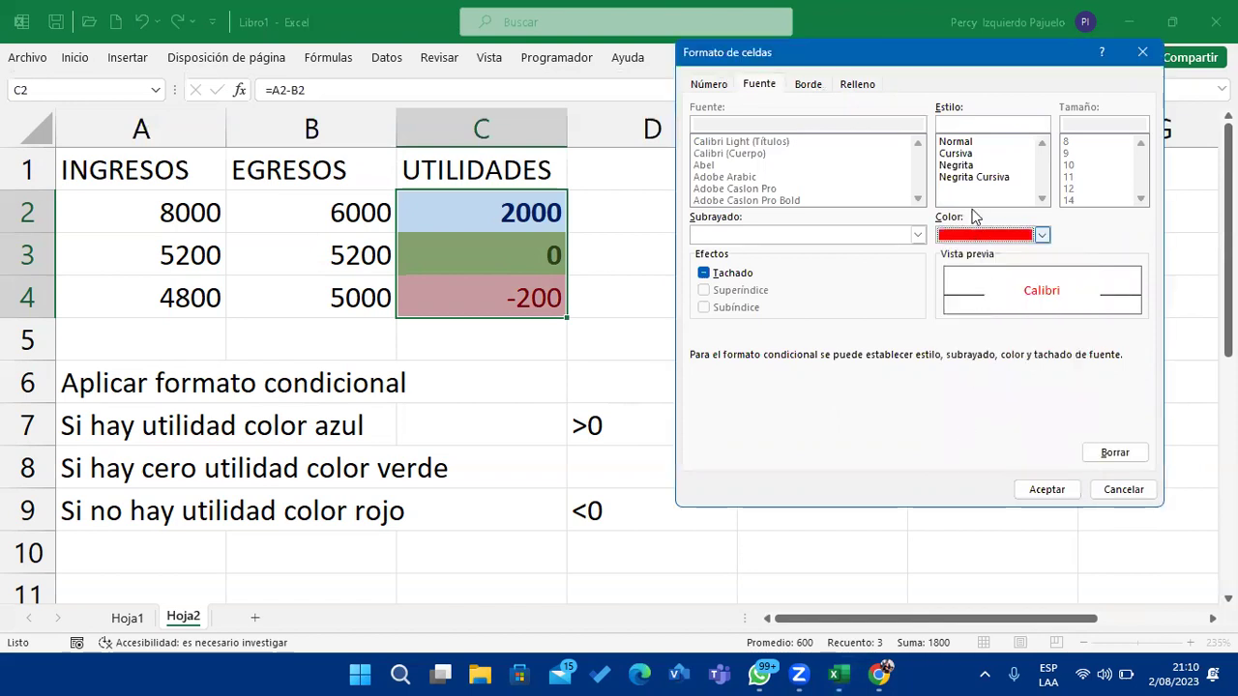
pyautogui.click(972, 165)
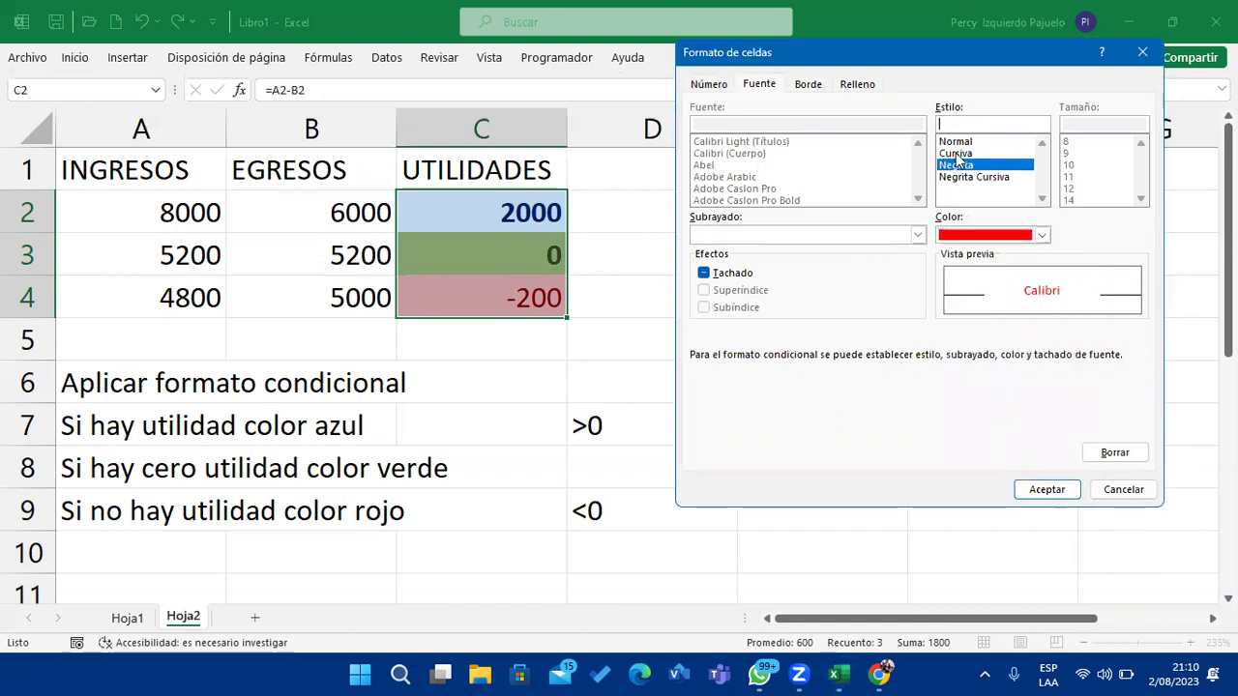
pyautogui.click(858, 85)
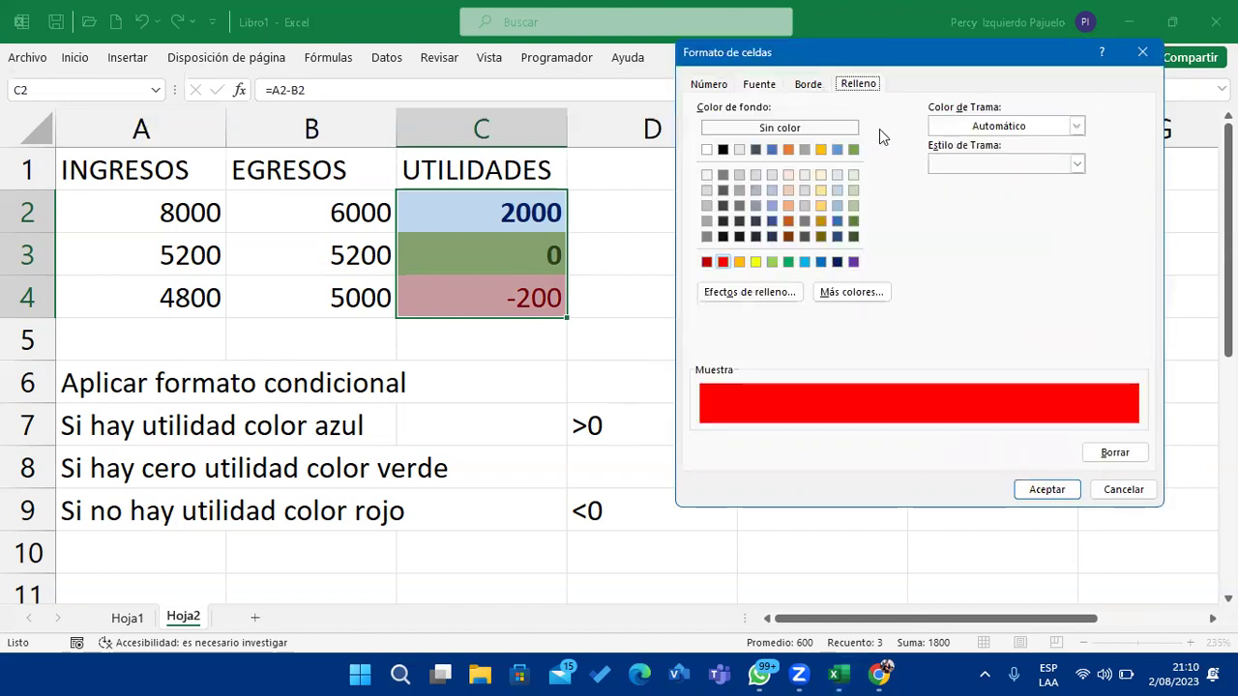
pyautogui.click(788, 175)
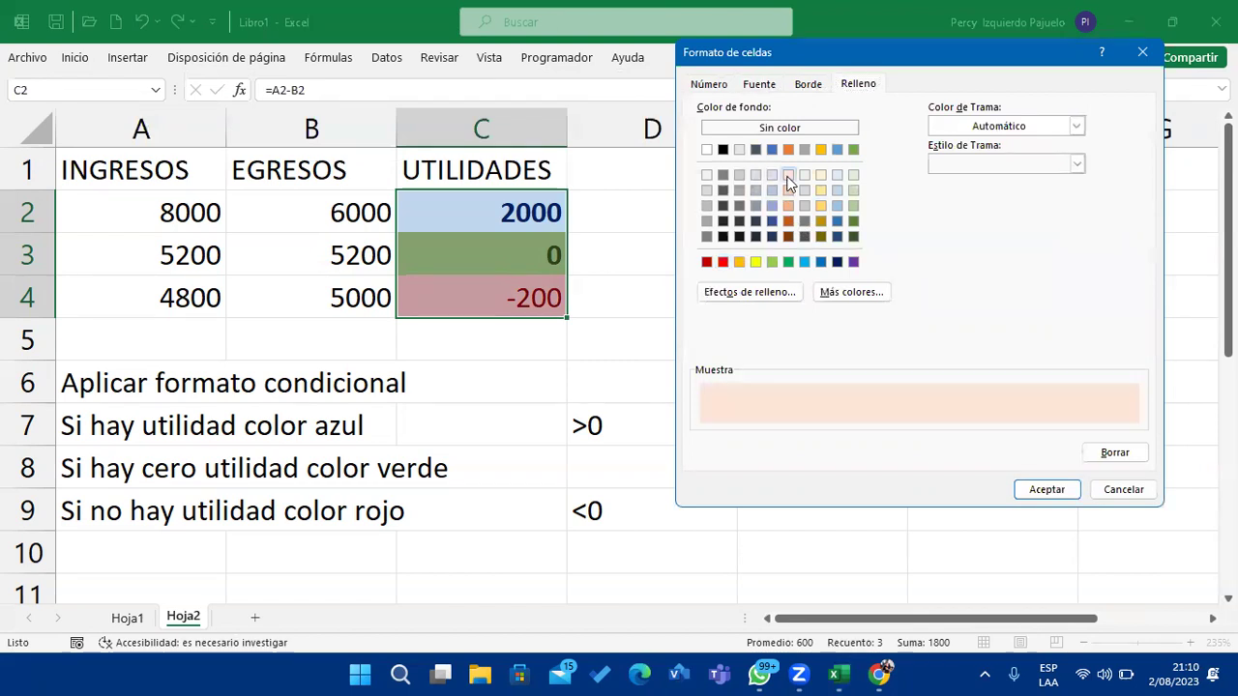
pyautogui.click(1045, 495)
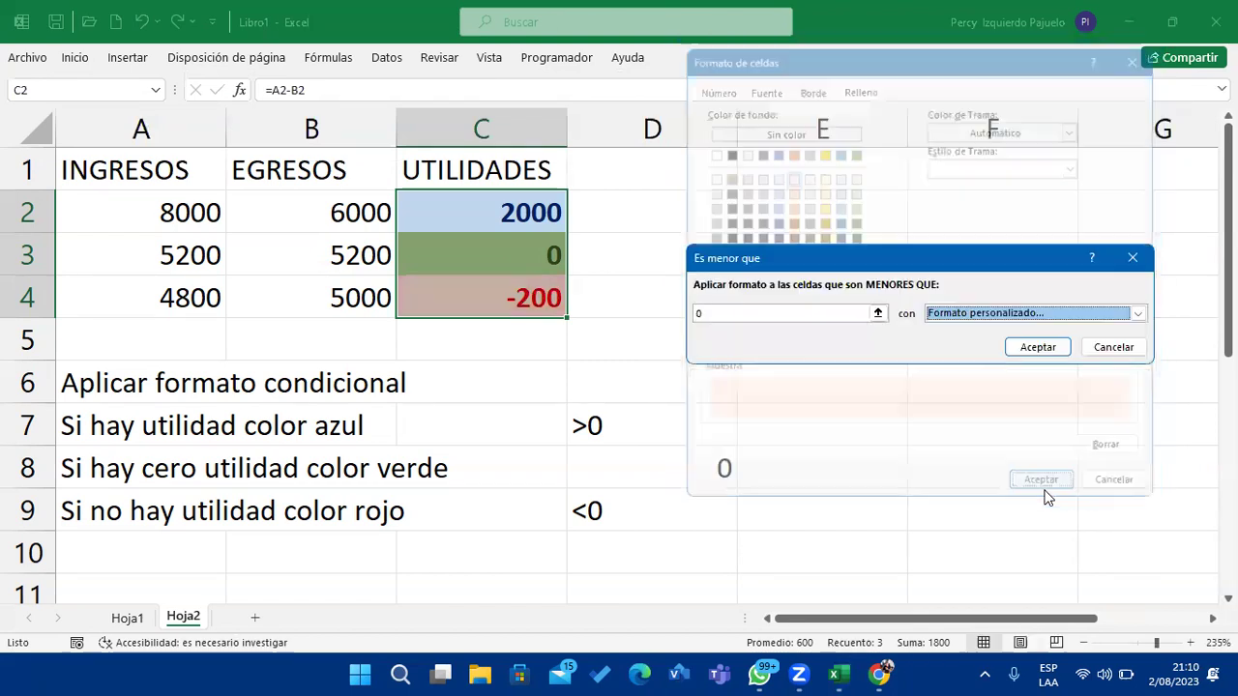
pyautogui.click(1029, 349)
pyautogui.click(1027, 347)
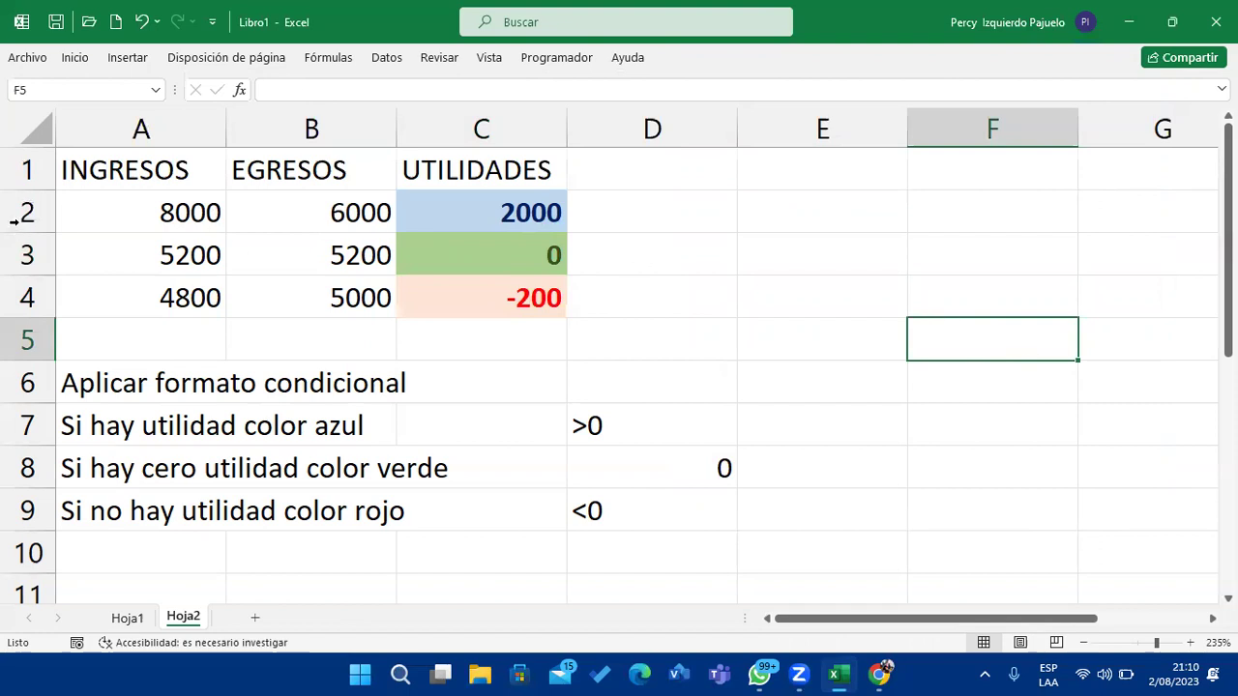
# Check Administrar reglas, which shows no rules for the current selection.
pyautogui.click(76, 58)
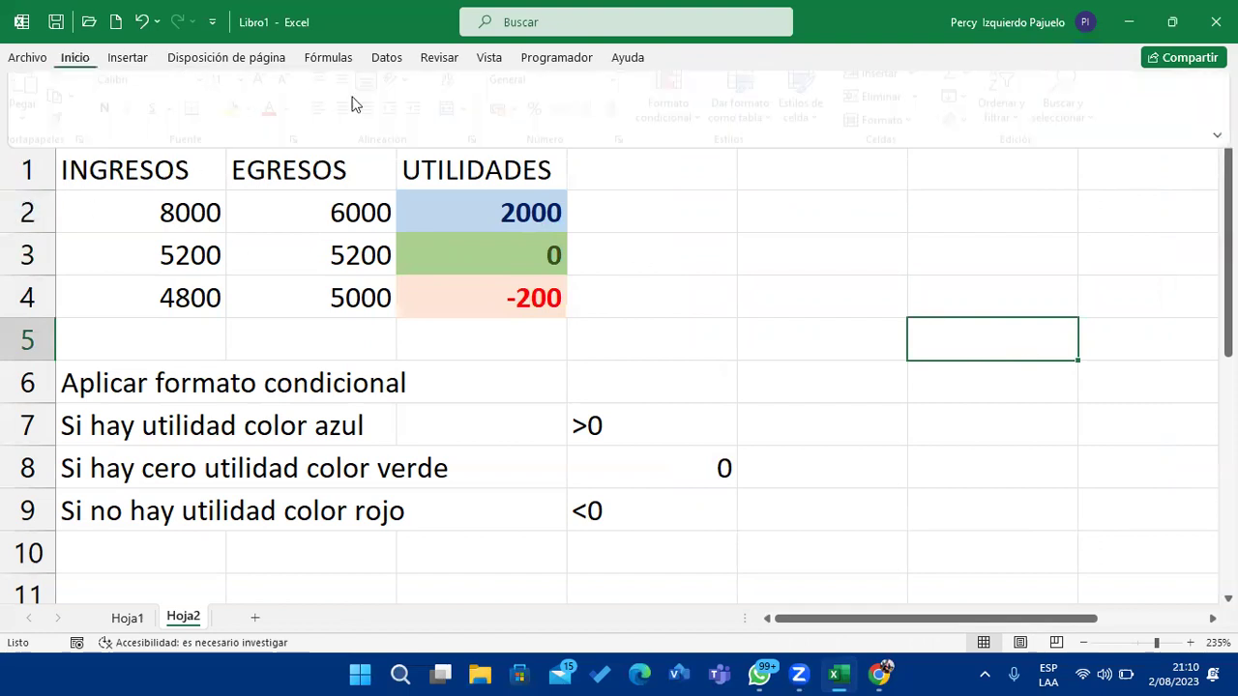
pyautogui.click(662, 122)
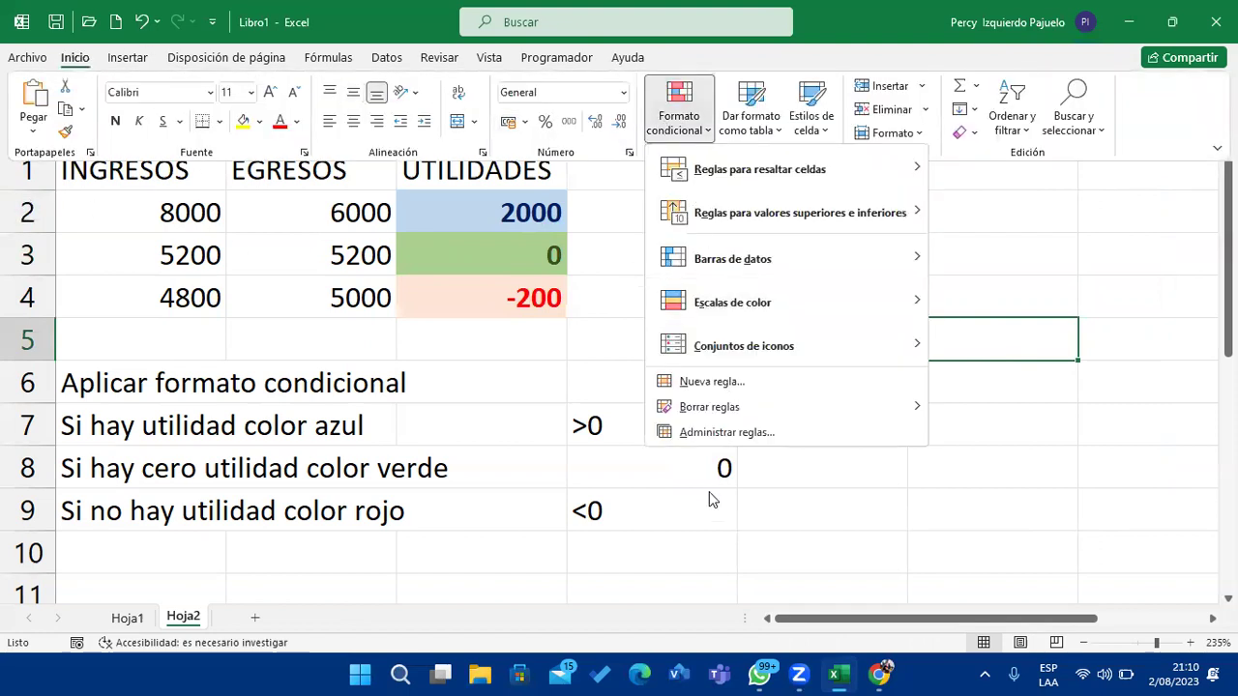
pyautogui.click(720, 437)
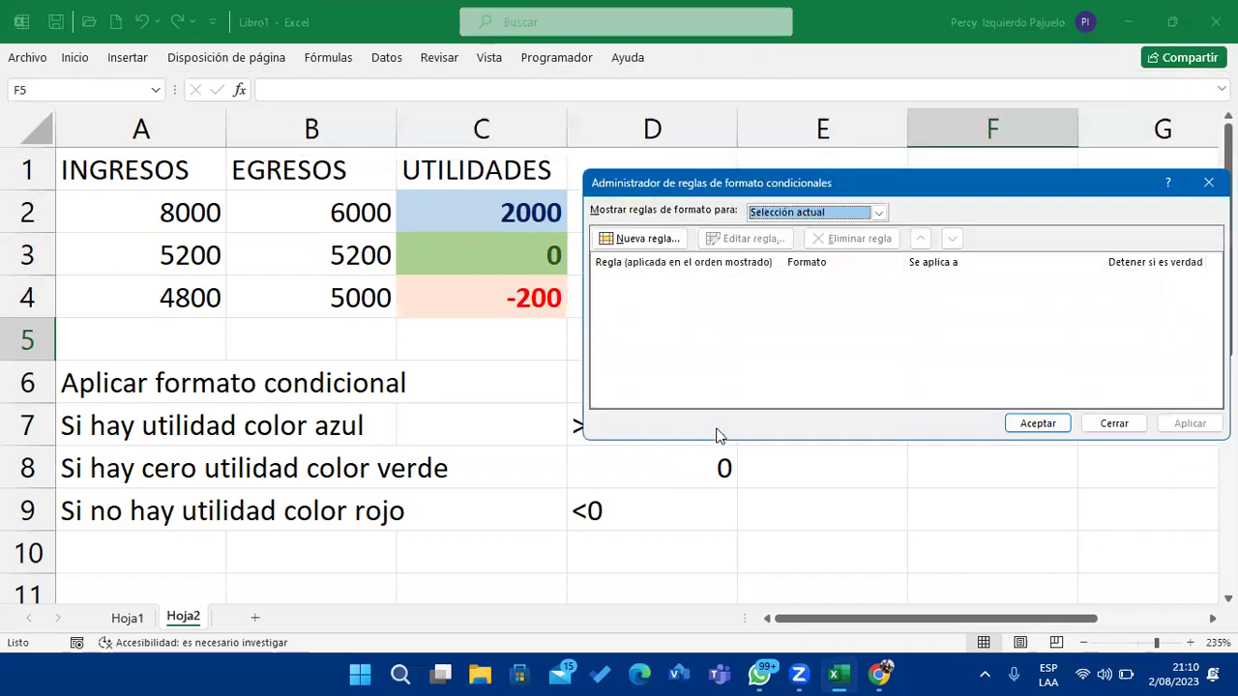
pyautogui.click(1128, 419)
# Select A2:C4 and delete its three highlight rules in the rules manager.
pyautogui.moveTo(153, 209); pyautogui.dragTo(493, 295)
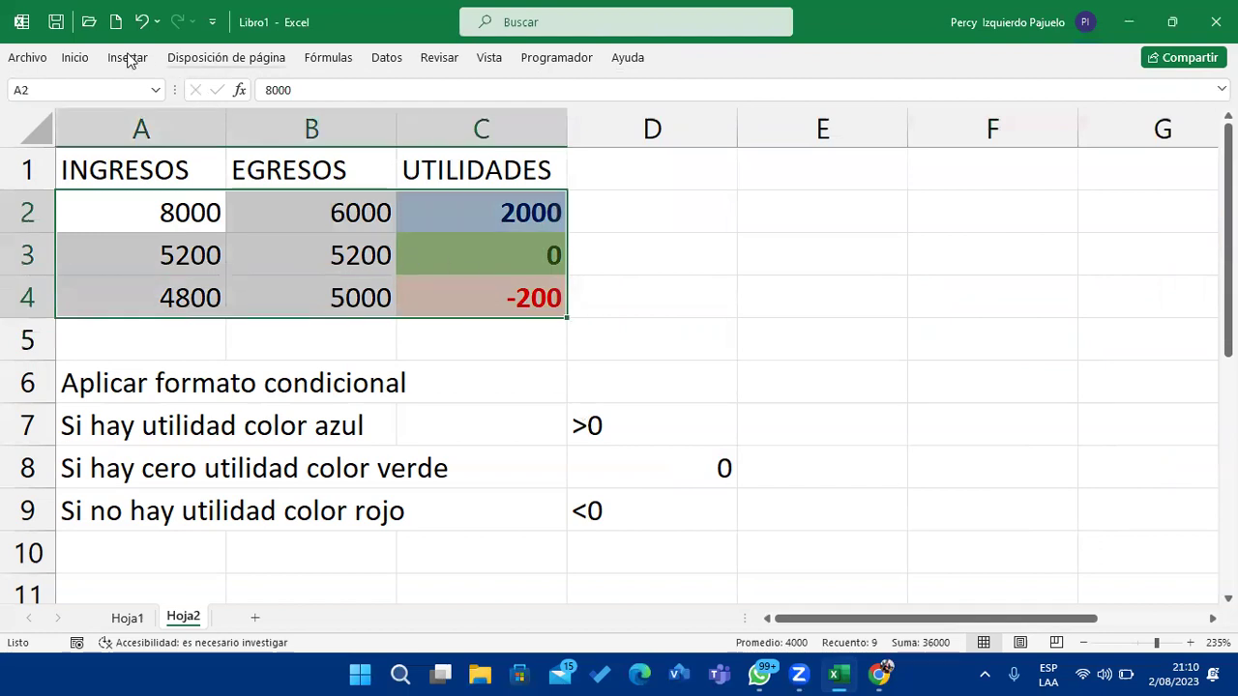
pyautogui.click(77, 60)
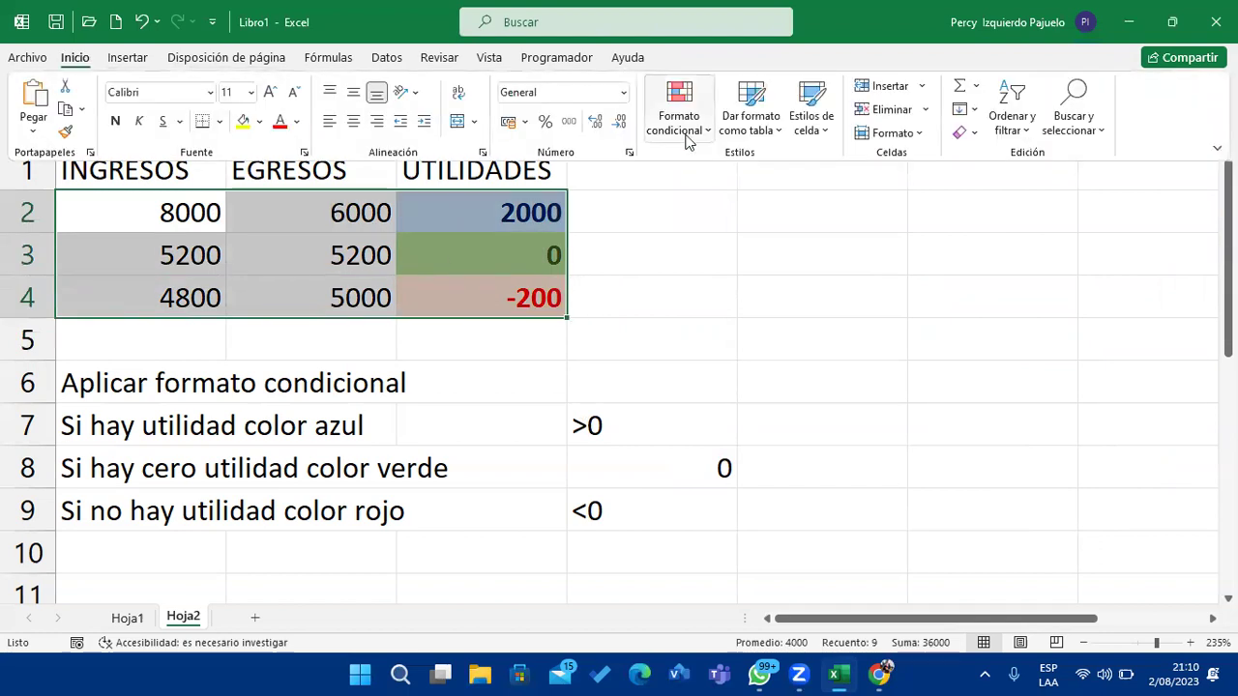
pyautogui.click(681, 121)
pyautogui.click(768, 434)
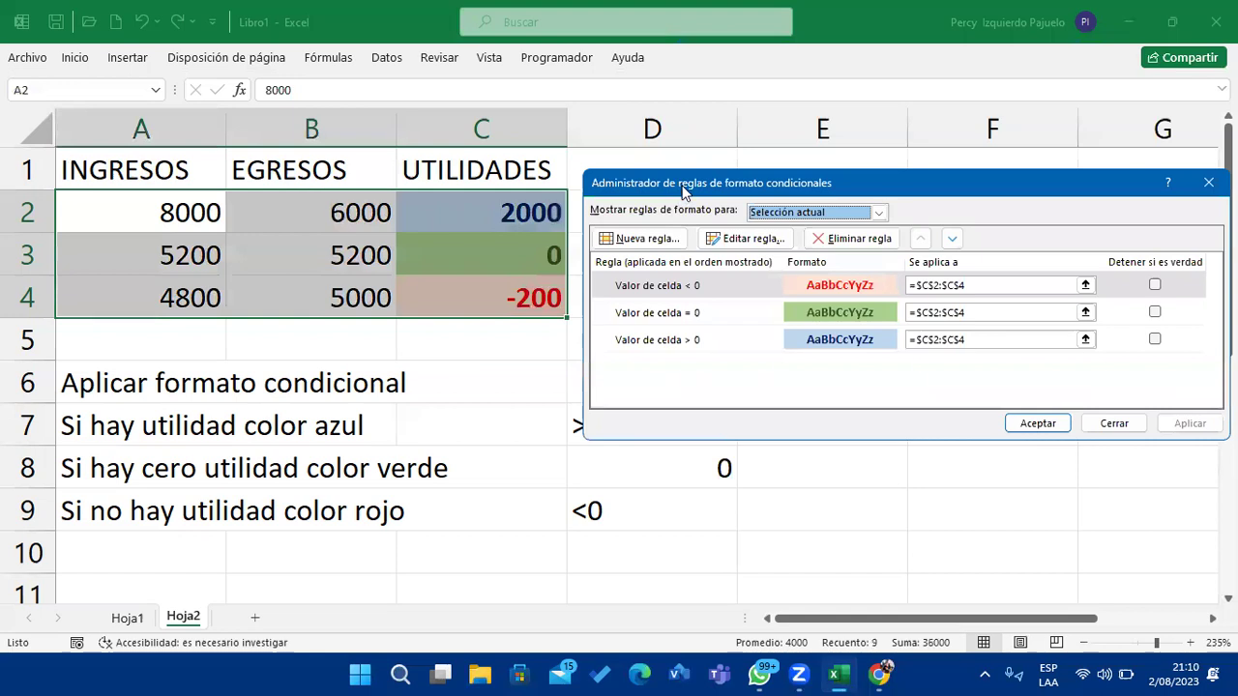
pyautogui.moveTo(682, 187); pyautogui.dragTo(690, 189)
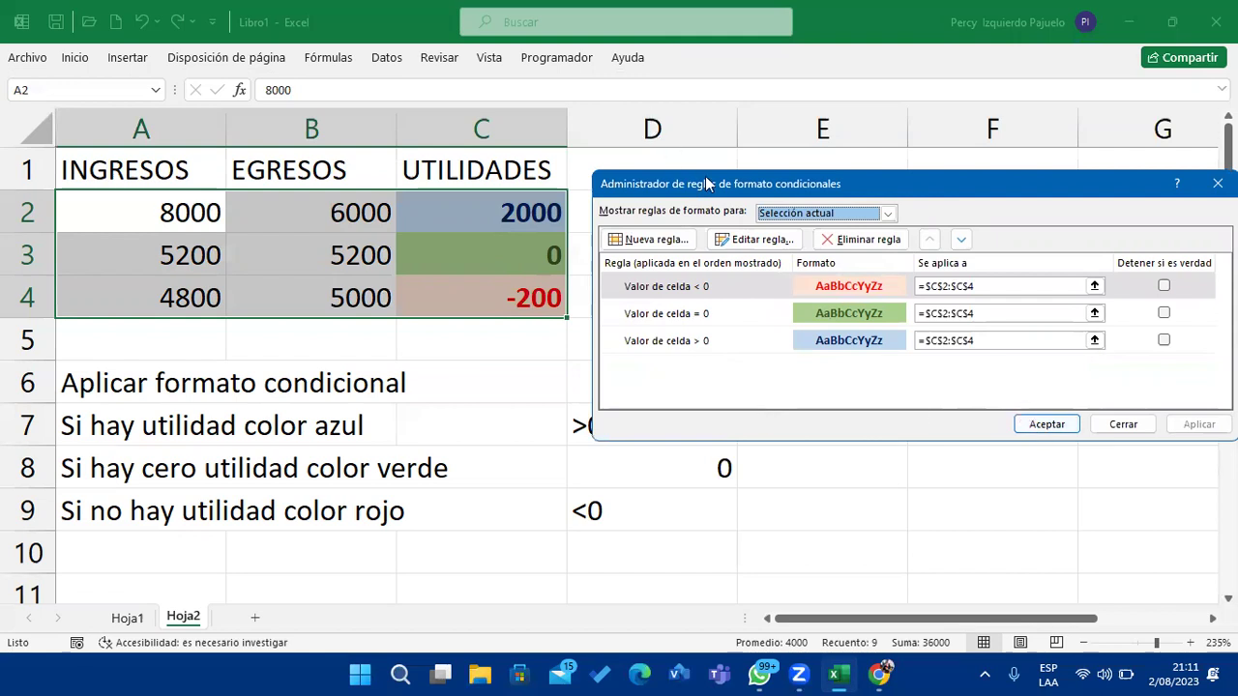
pyautogui.moveTo(647, 180); pyautogui.dragTo(561, 116)
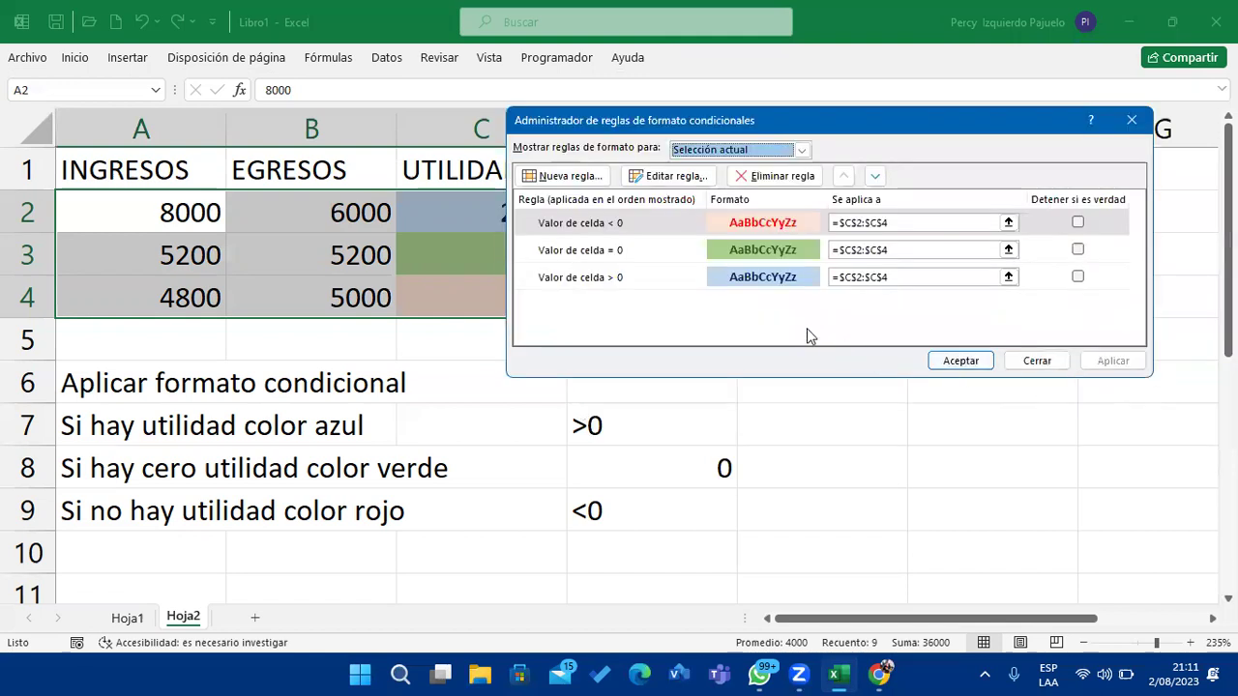
pyautogui.click(755, 177)
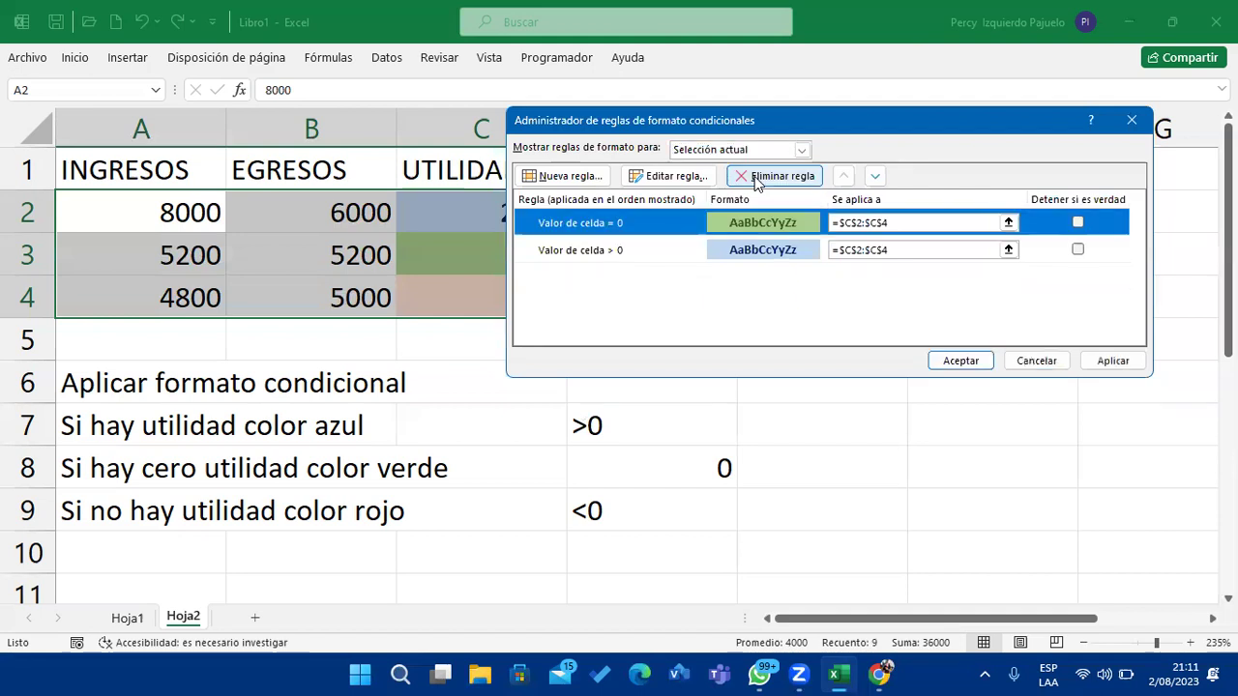
pyautogui.click(755, 177)
pyautogui.click(755, 177)
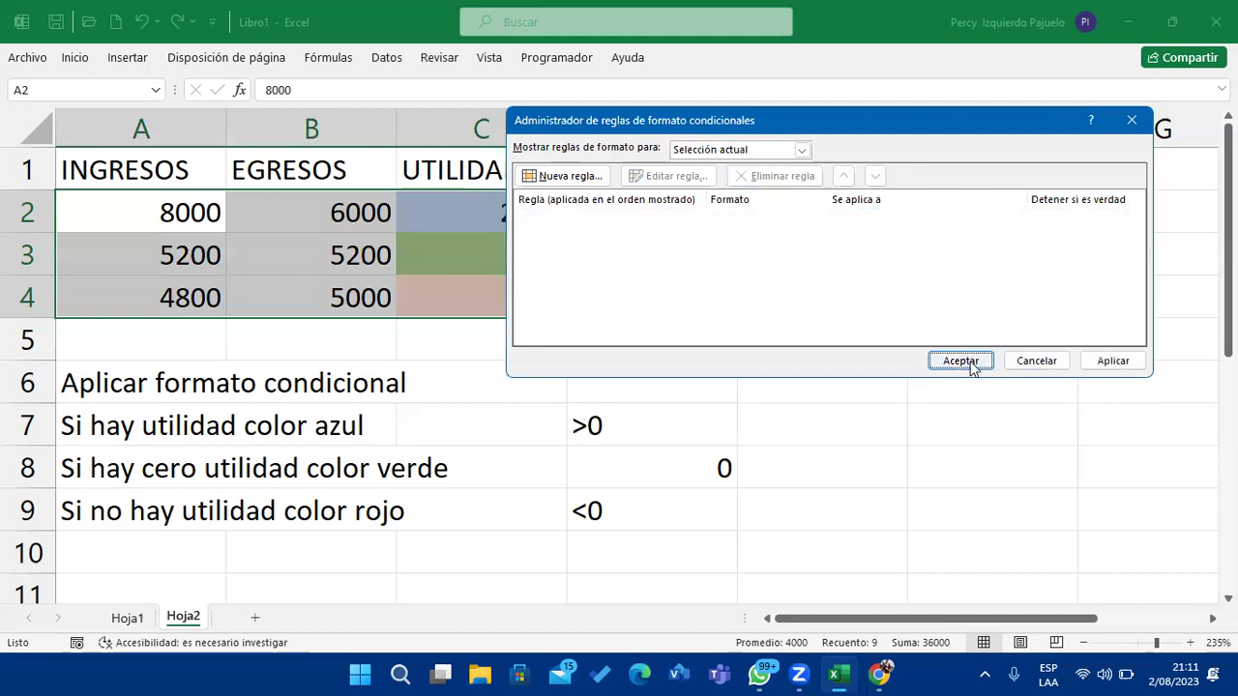
pyautogui.click(960, 361)
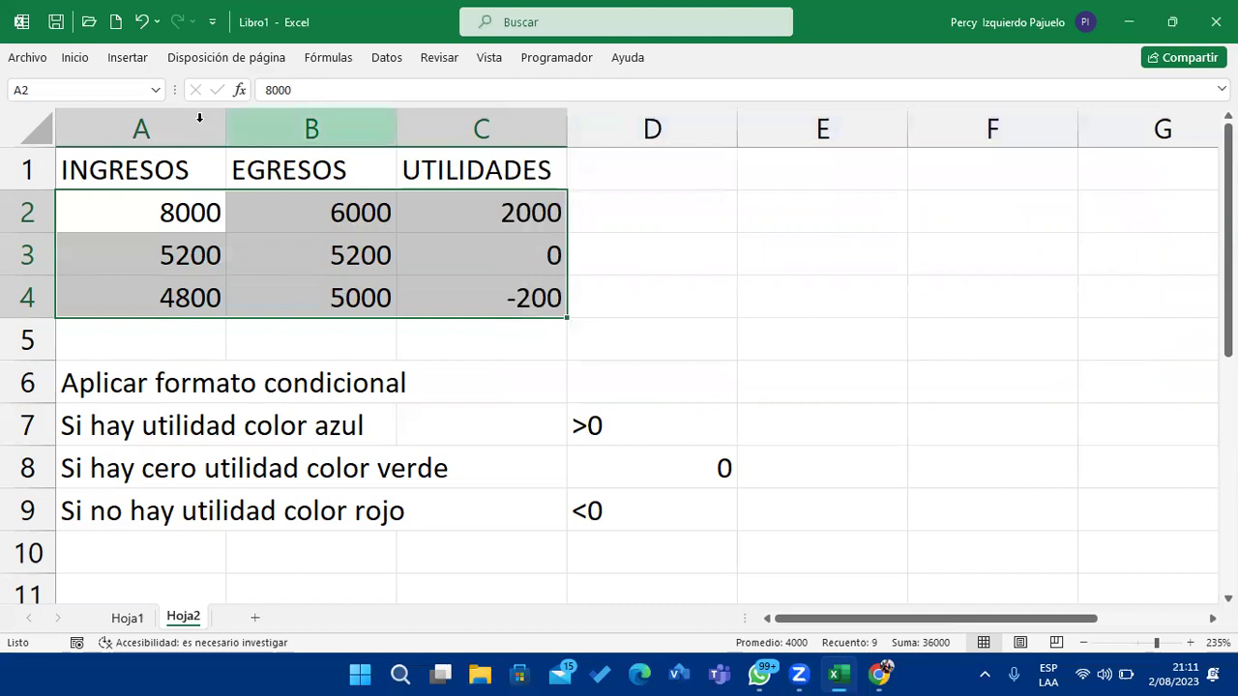
# Open More Rules under Highlight Cells Rules and choose 'Format only cells that contain'.
pyautogui.click(75, 57)
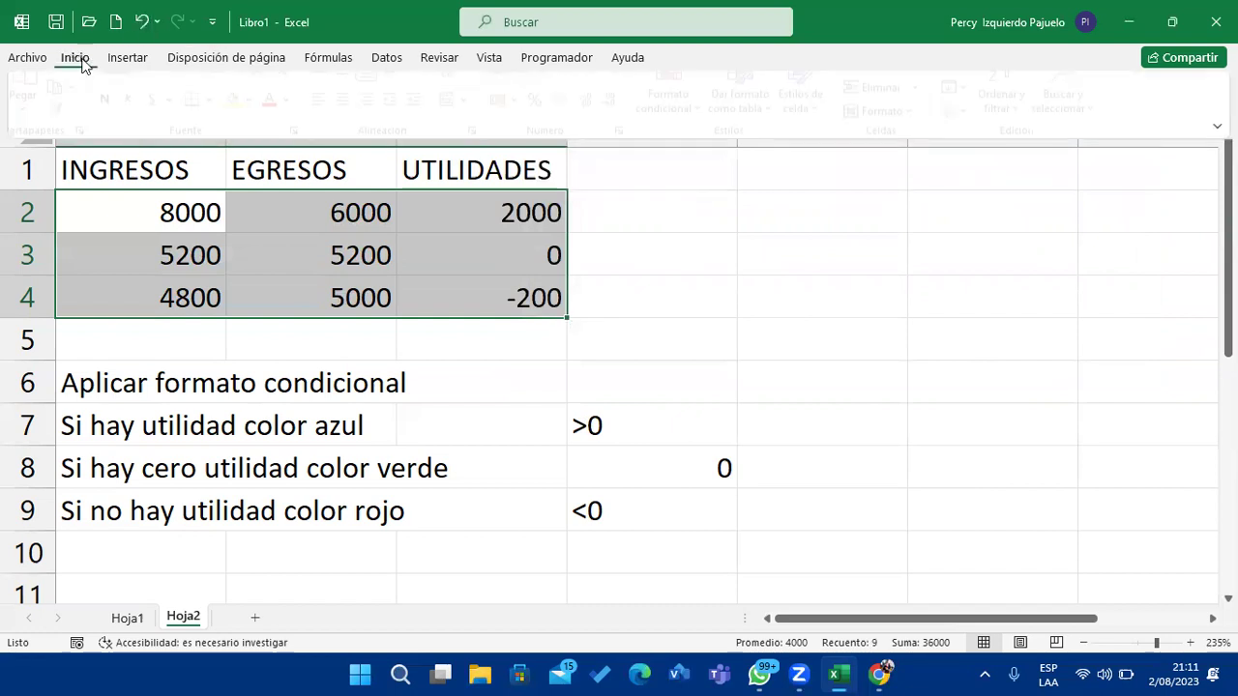
pyautogui.click(708, 136)
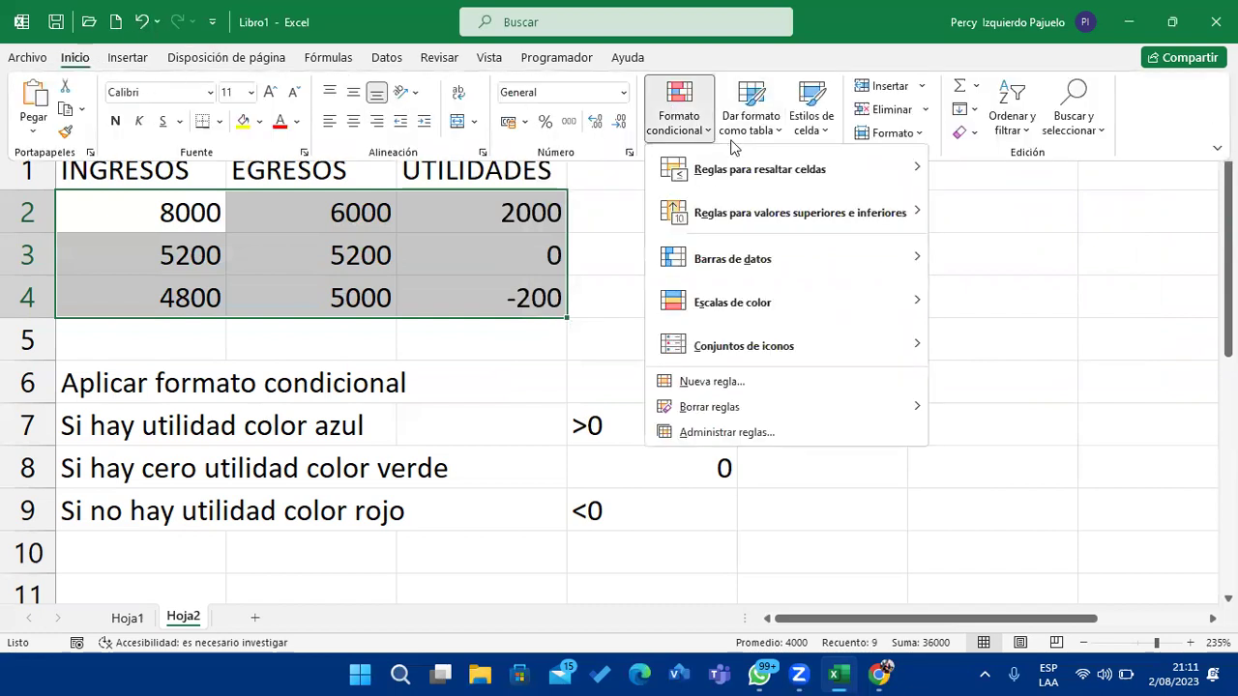
pyautogui.moveTo(917, 168)
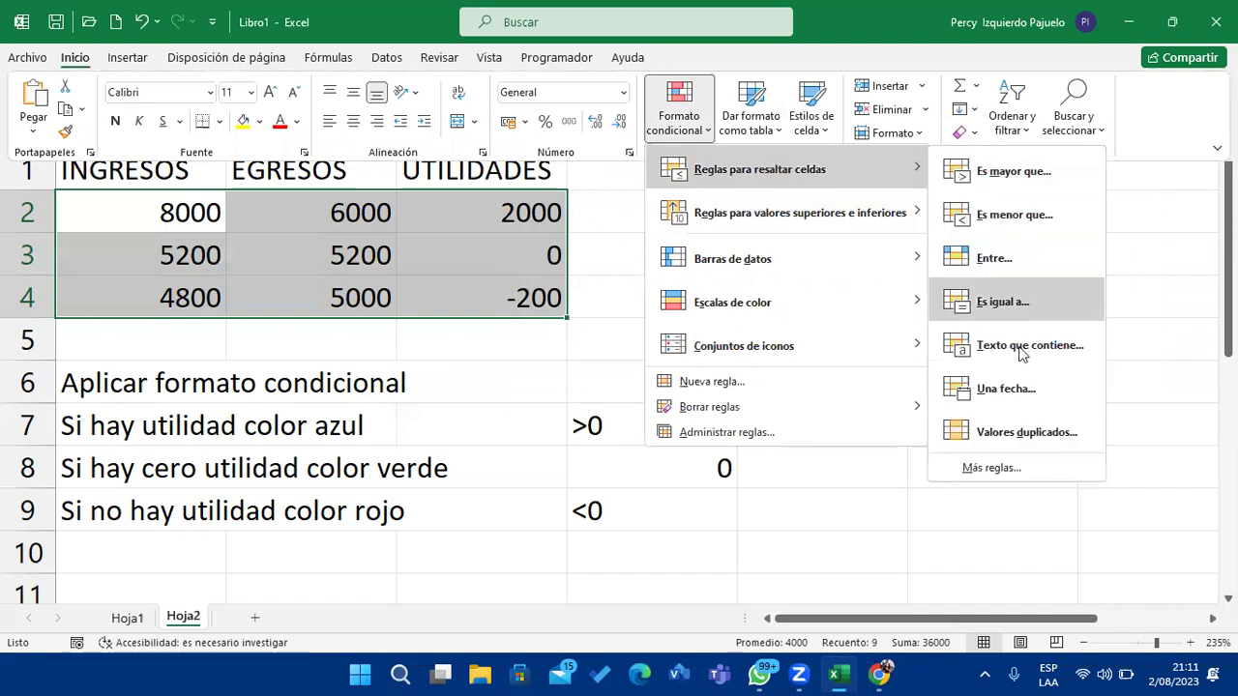
pyautogui.click(989, 480)
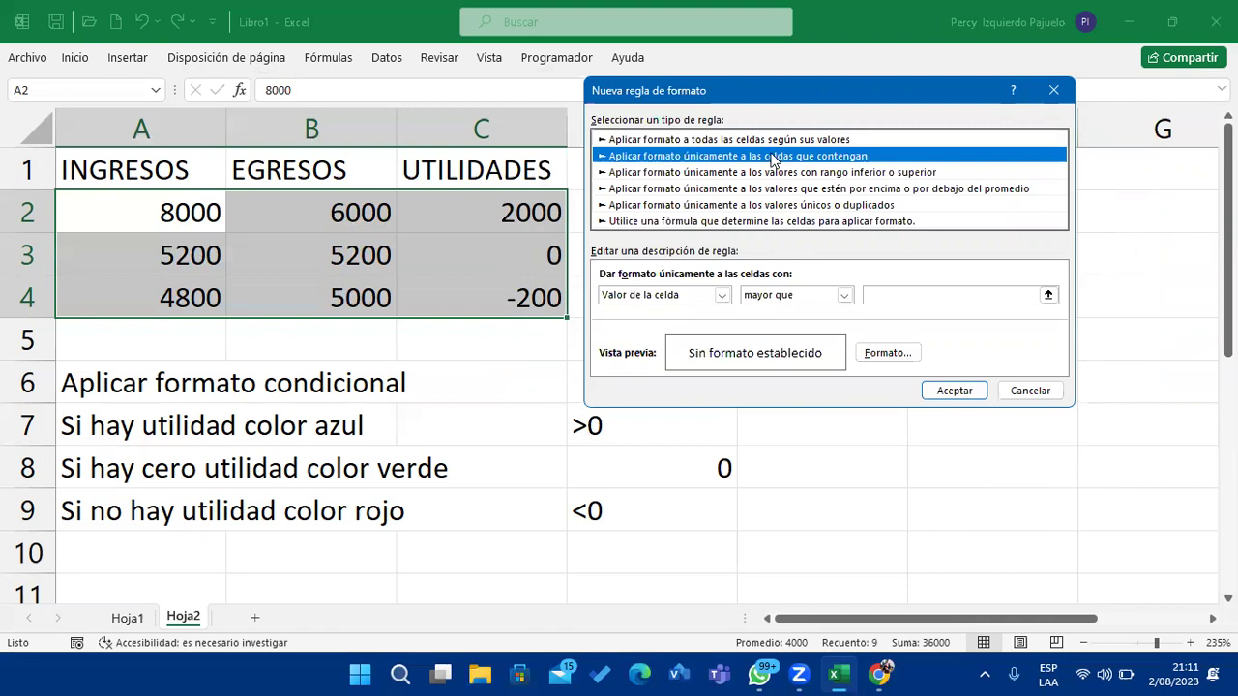
pyautogui.click(736, 141)
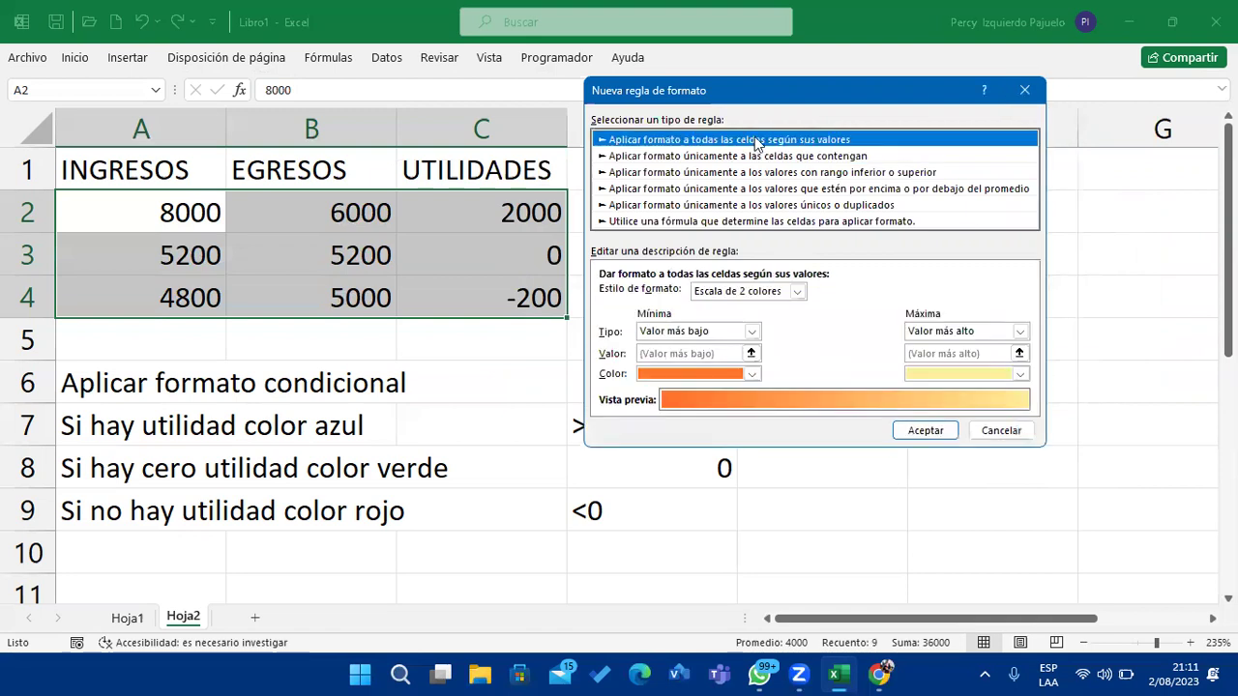
pyautogui.click(818, 156)
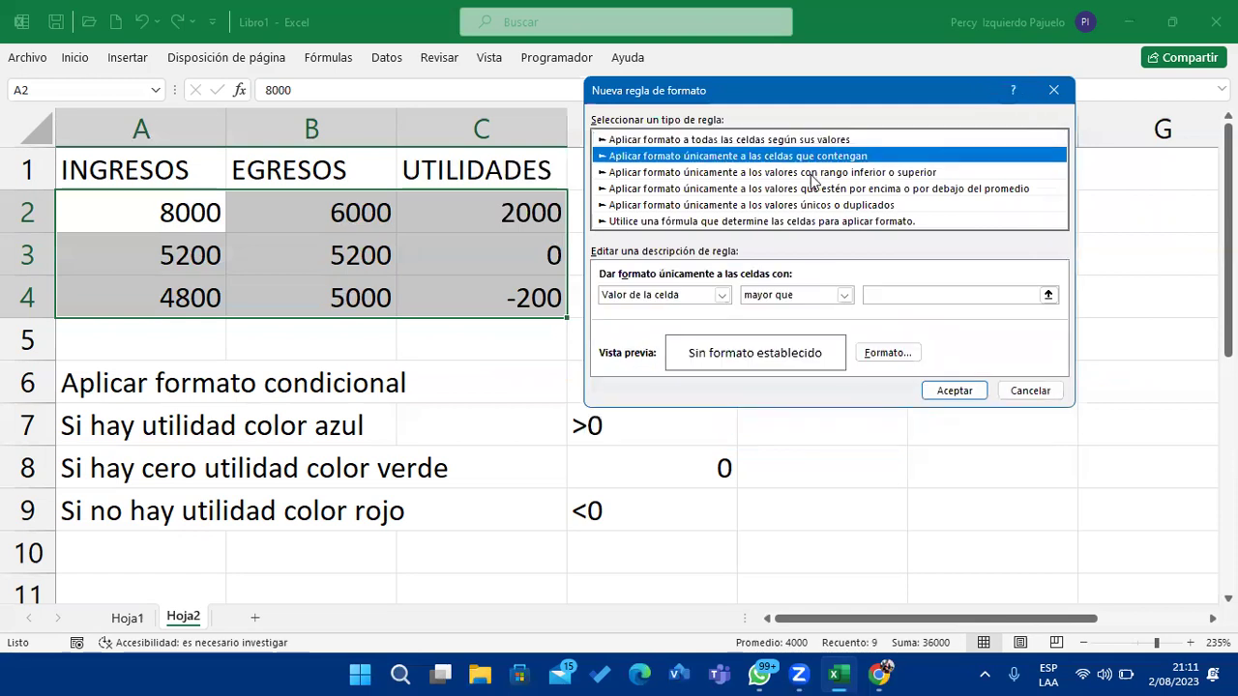
pyautogui.click(812, 173)
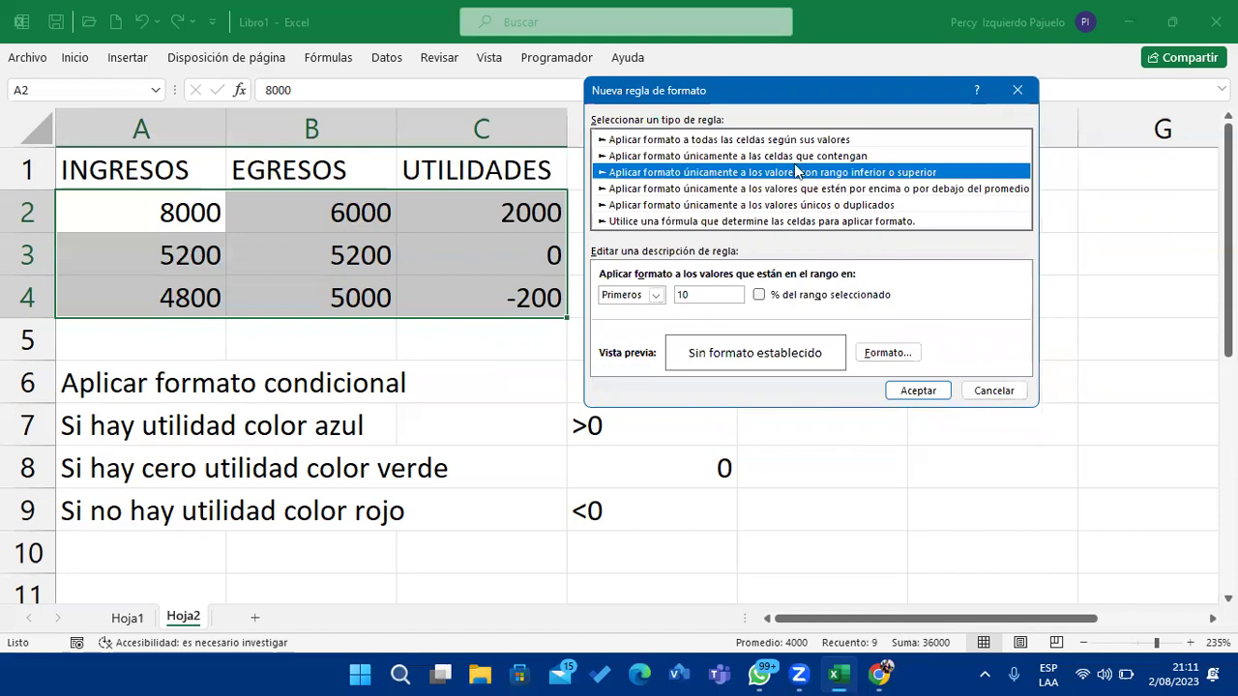
pyautogui.click(796, 156)
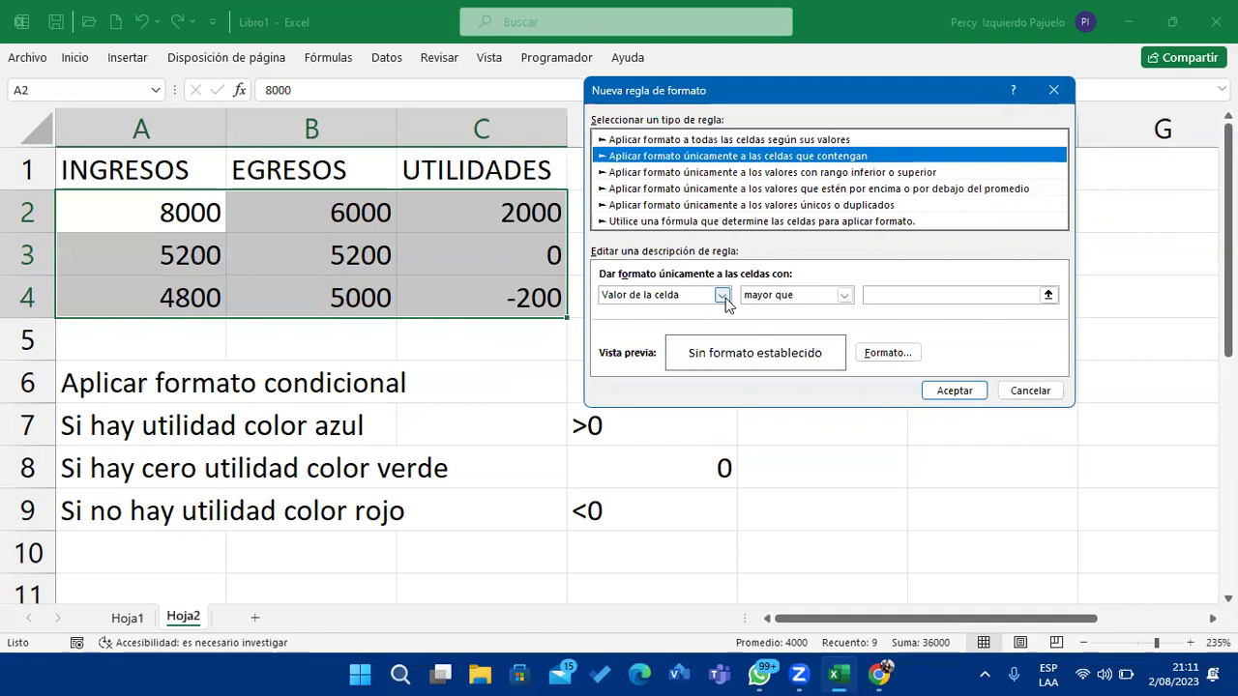
# Keep the 'Cell value greater than' condition and set a bold dark blue font.
pyautogui.click(821, 294)
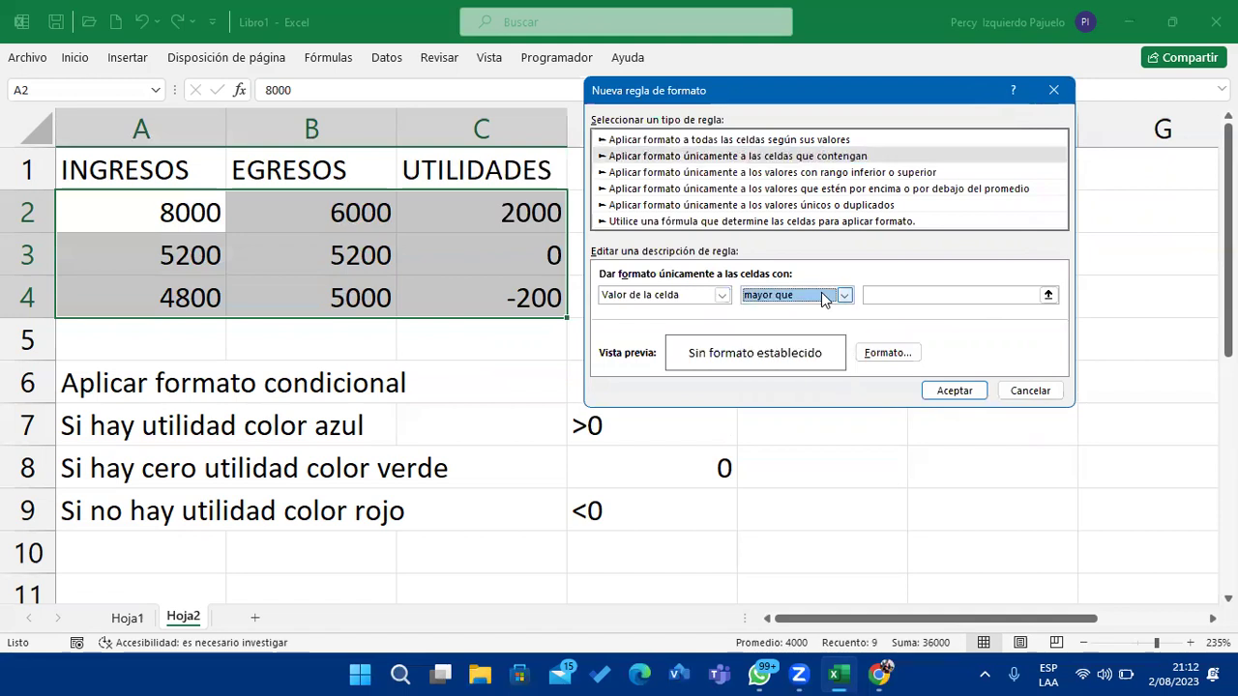
pyautogui.click(821, 292)
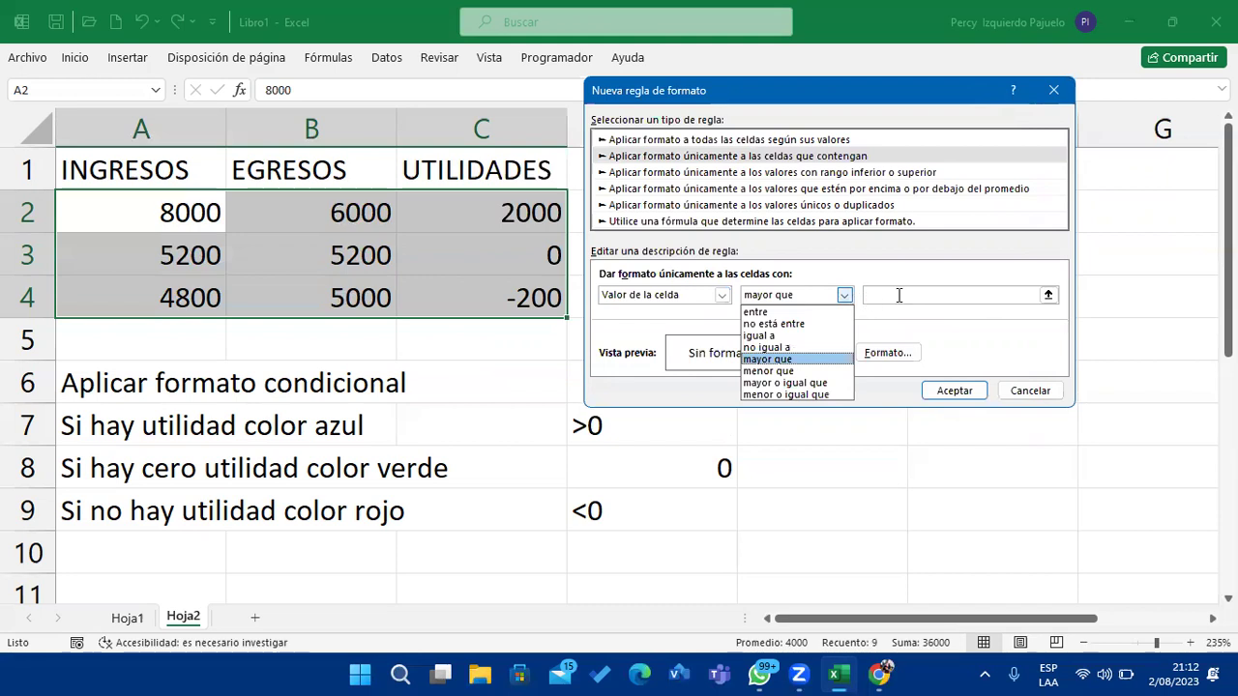
pyautogui.click(898, 295)
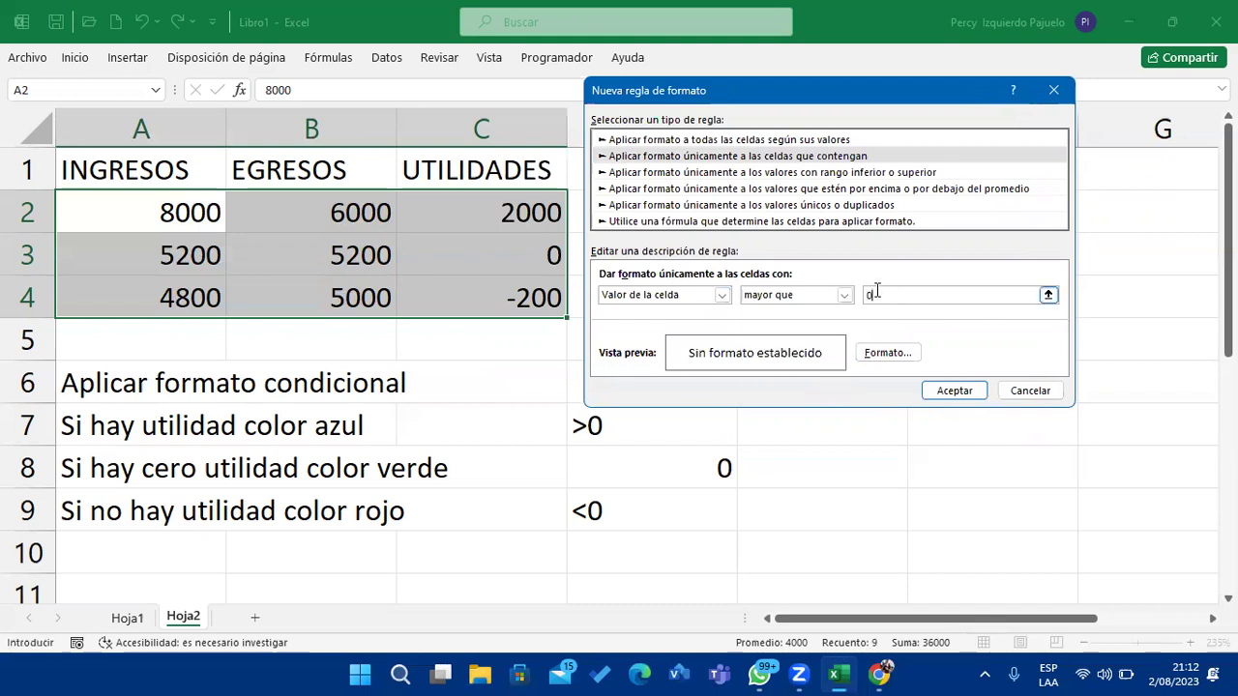
pyautogui.click(888, 353)
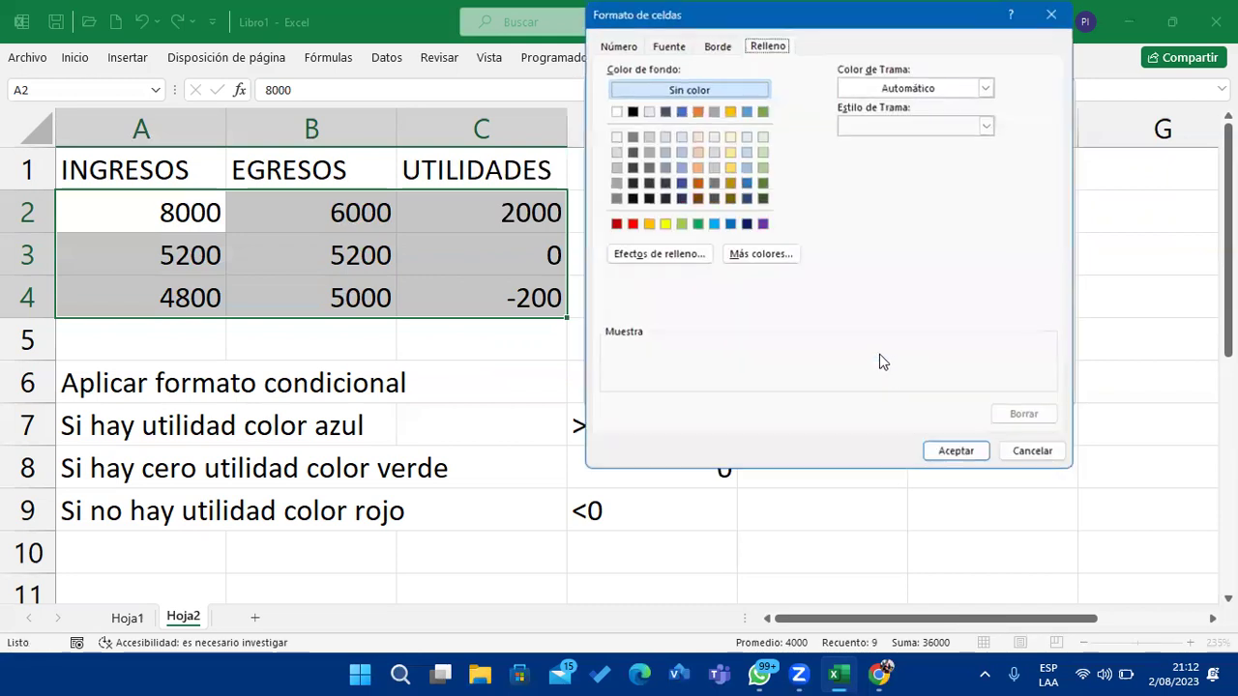
pyautogui.click(668, 46)
pyautogui.click(875, 127)
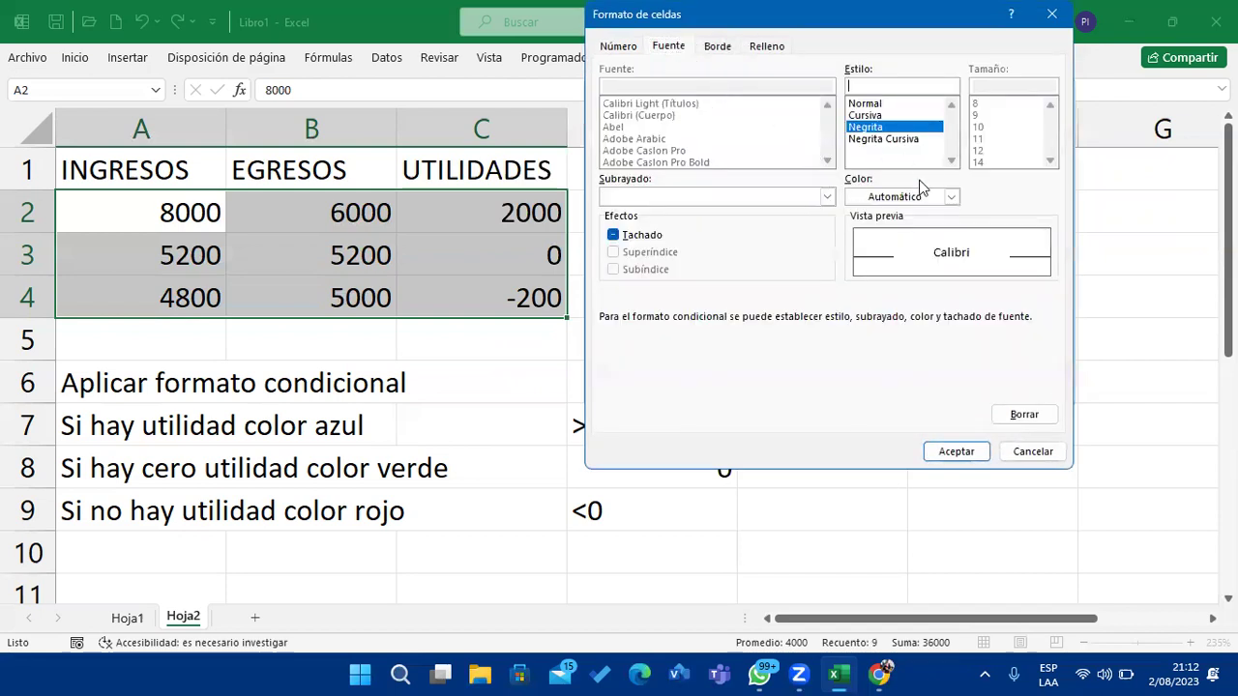
pyautogui.click(951, 196)
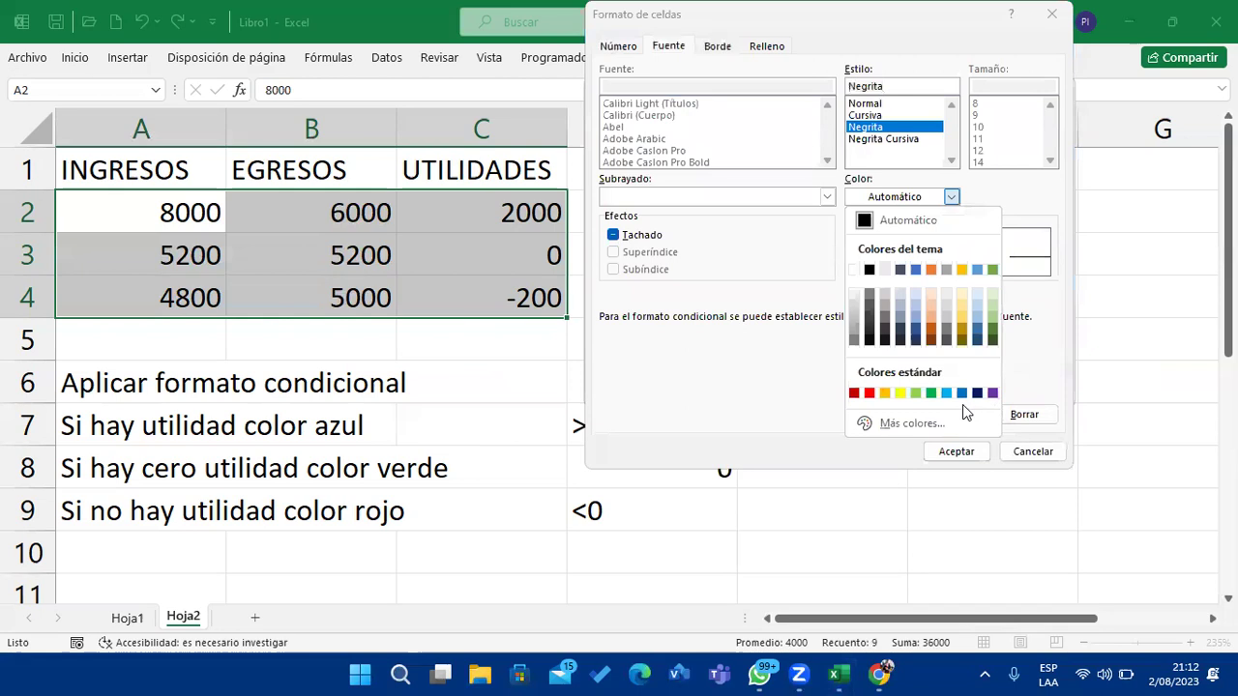
pyautogui.click(975, 340)
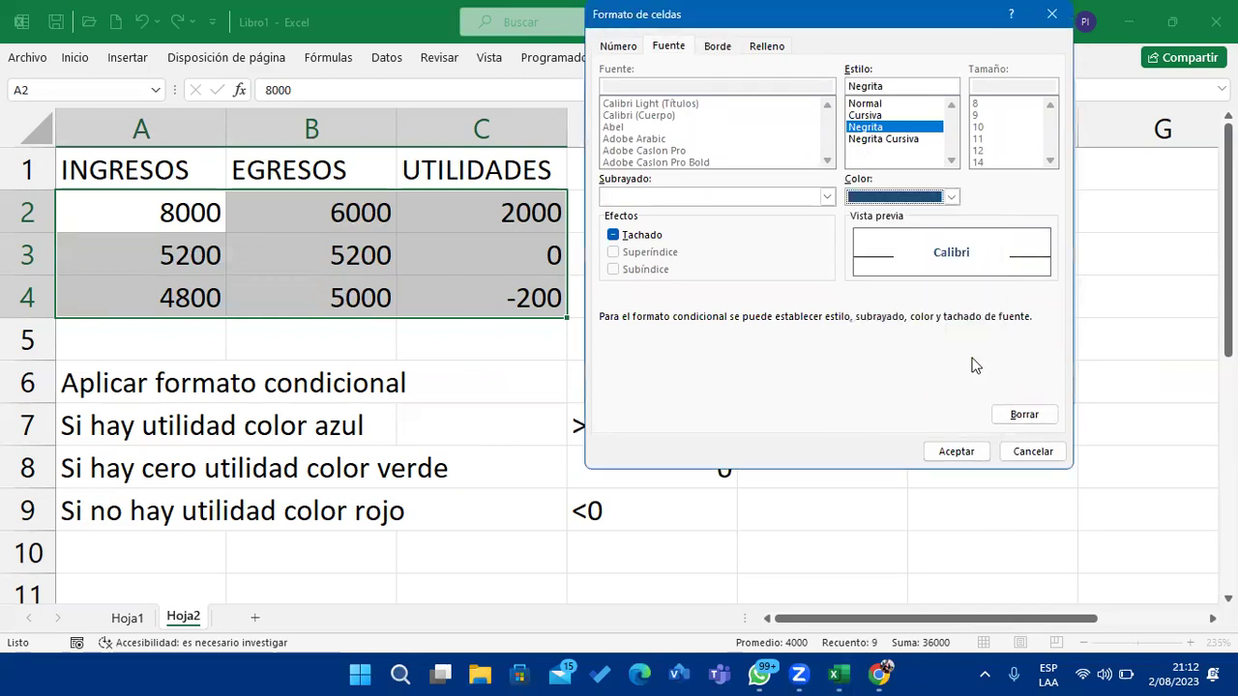
# Add a light blue fill, apply the rule, and deselect the table.
pyautogui.click(759, 48)
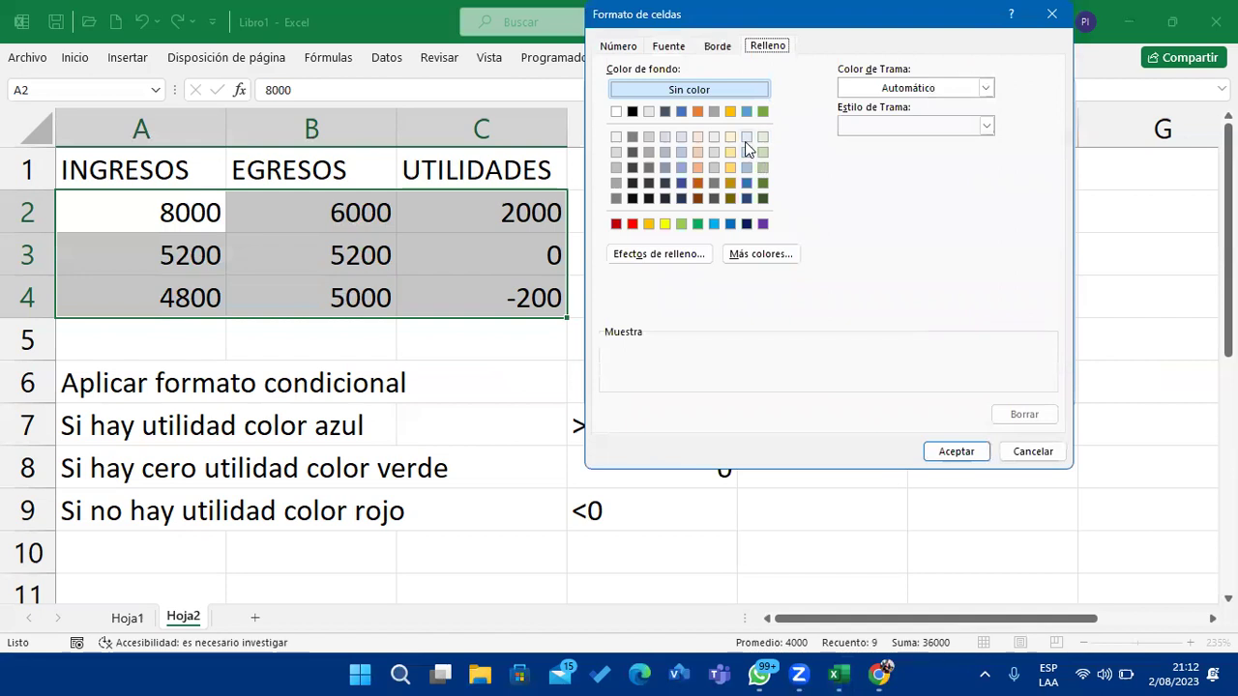
pyautogui.click(745, 142)
pyautogui.click(934, 452)
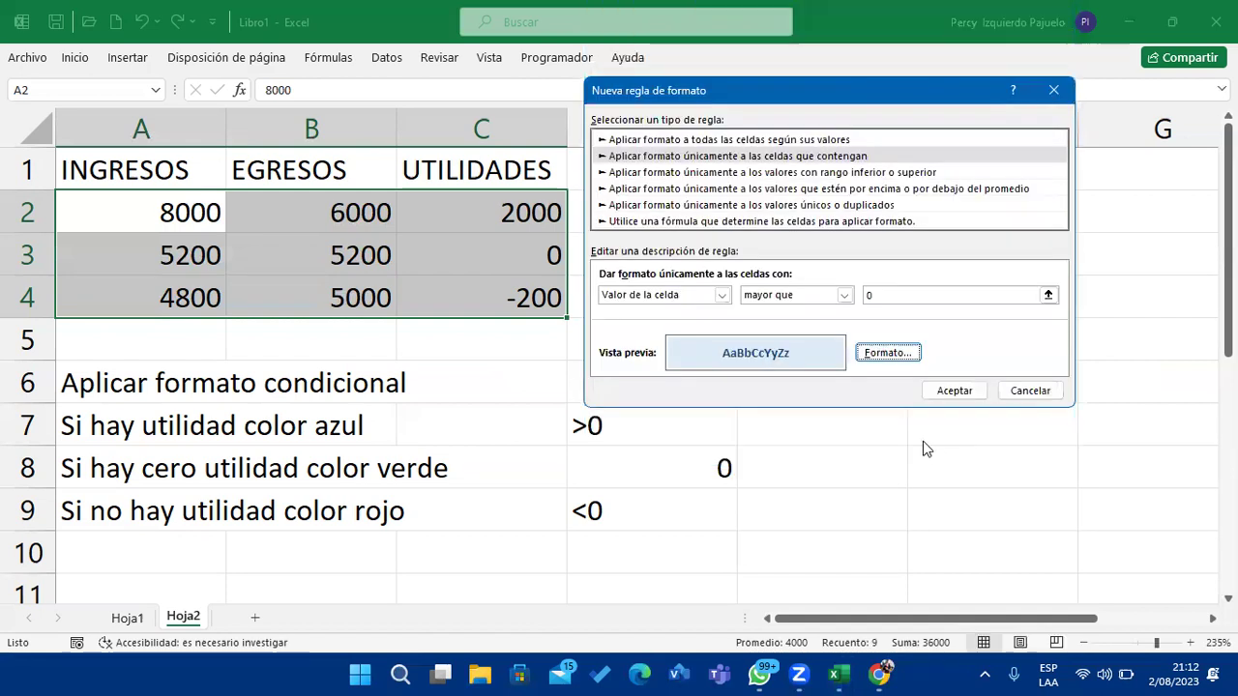
pyautogui.click(963, 399)
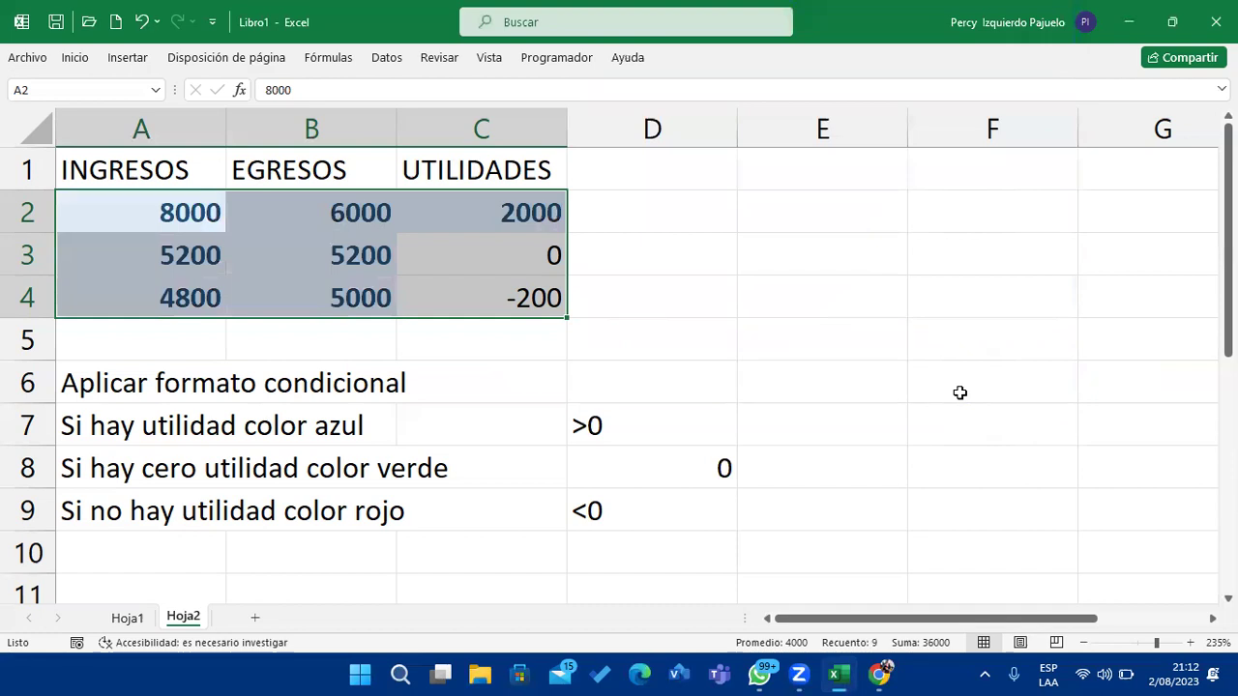
pyautogui.click(811, 299)
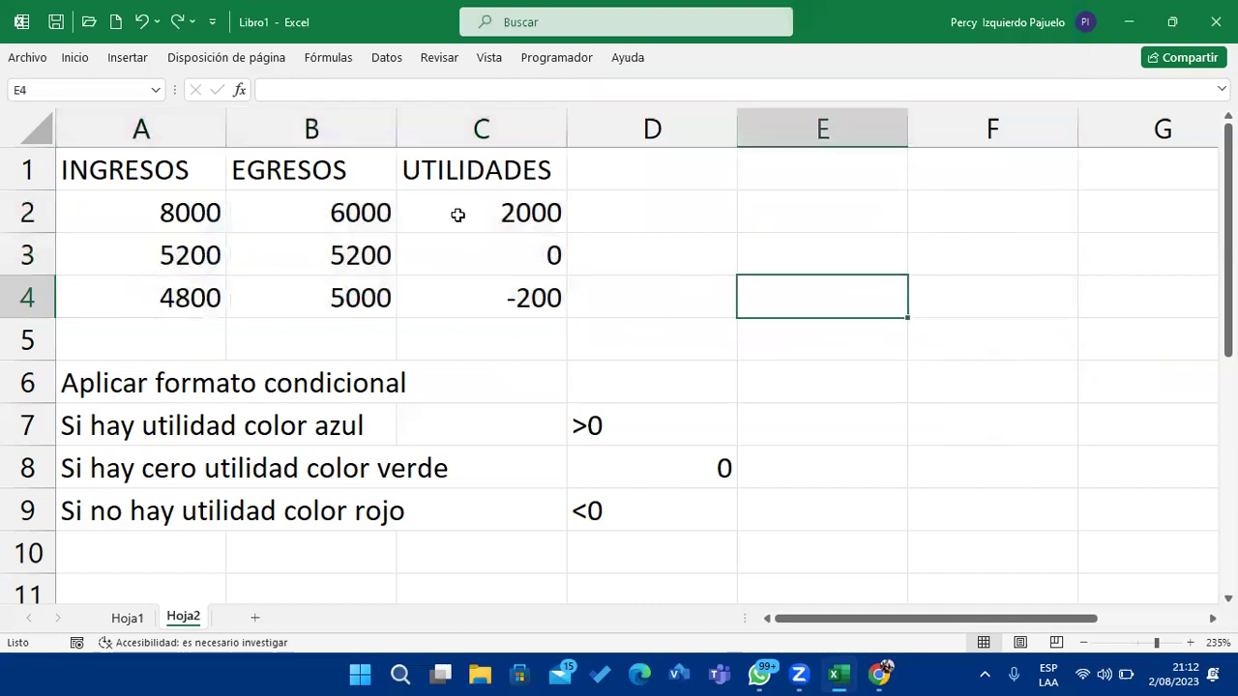
# Select C2:C4 and start a new rule for values greater than 0.
pyautogui.click(470, 231)
pyautogui.moveTo(470, 231); pyautogui.dragTo(486, 292)
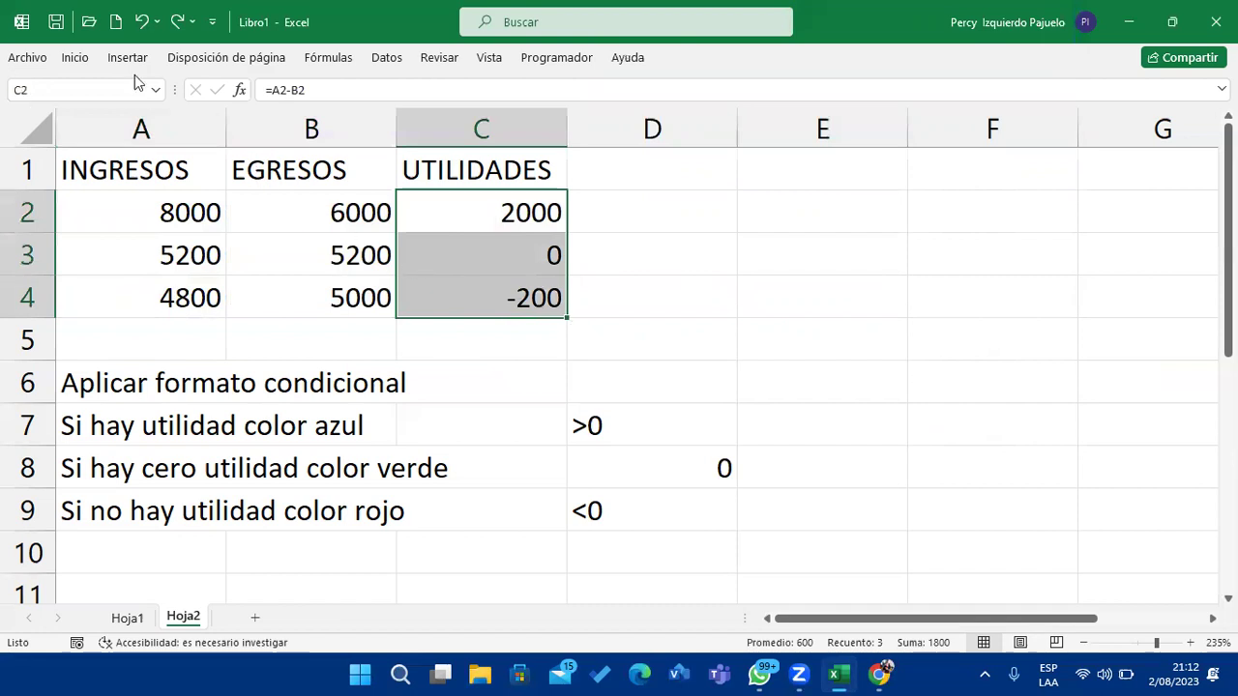
pyautogui.click(76, 60)
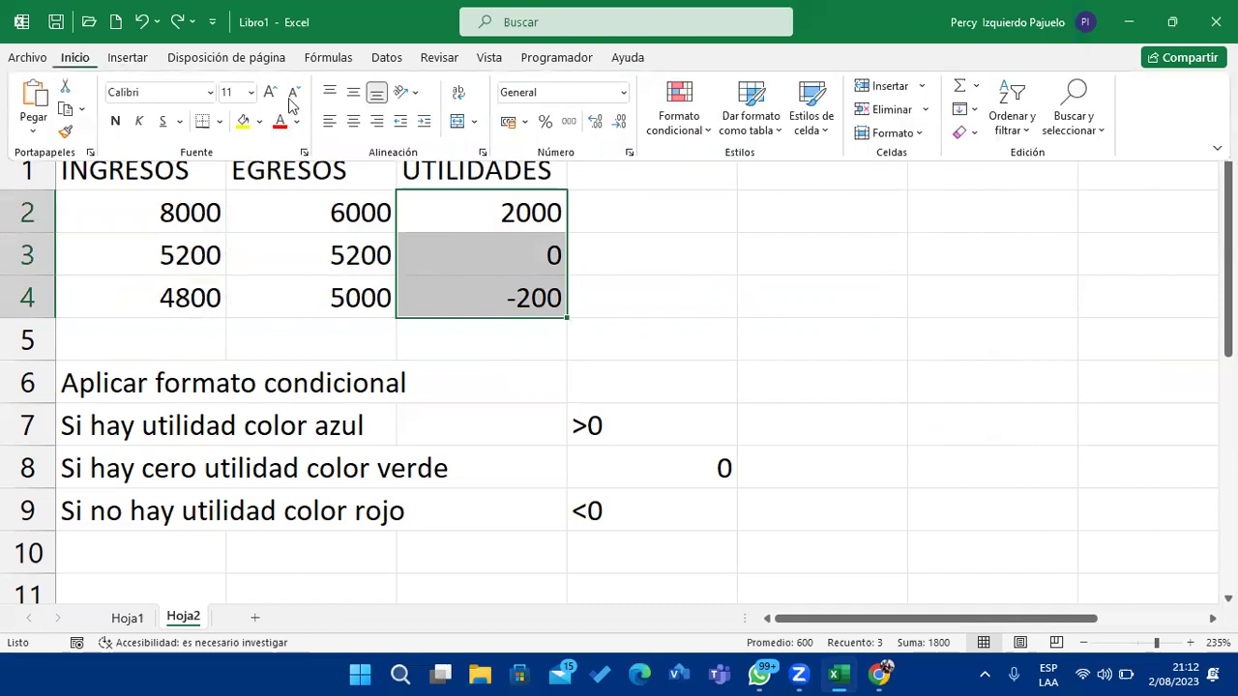
pyautogui.click(706, 136)
pyautogui.moveTo(909, 169)
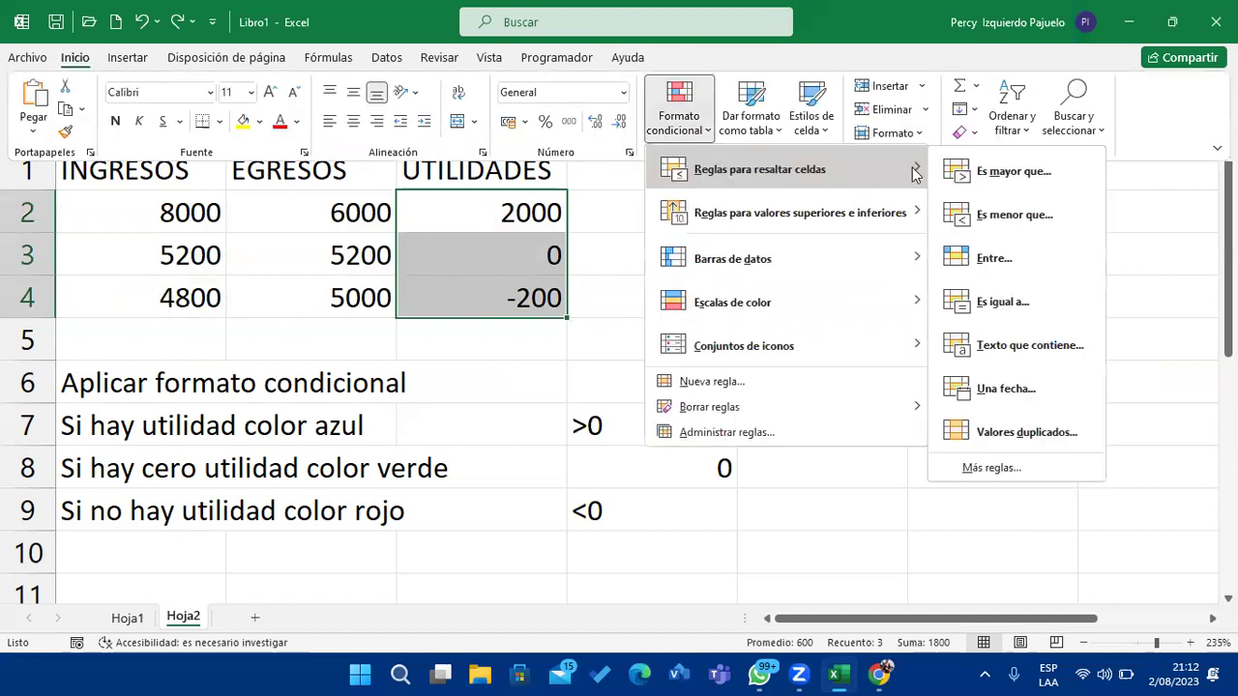
pyautogui.click(1015, 472)
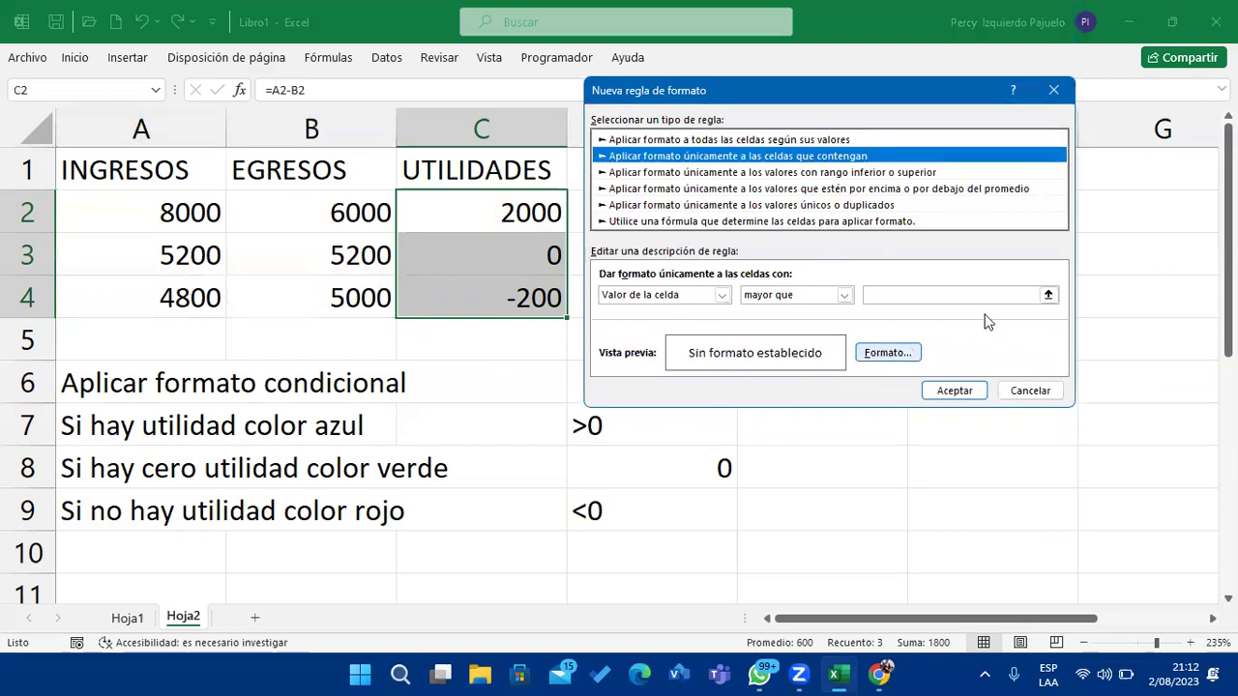
pyautogui.click(1013, 301)
pyautogui.write('0')
# Format matches in bold dark blue with a light blue fill and apply the rule.
pyautogui.click(861, 360)
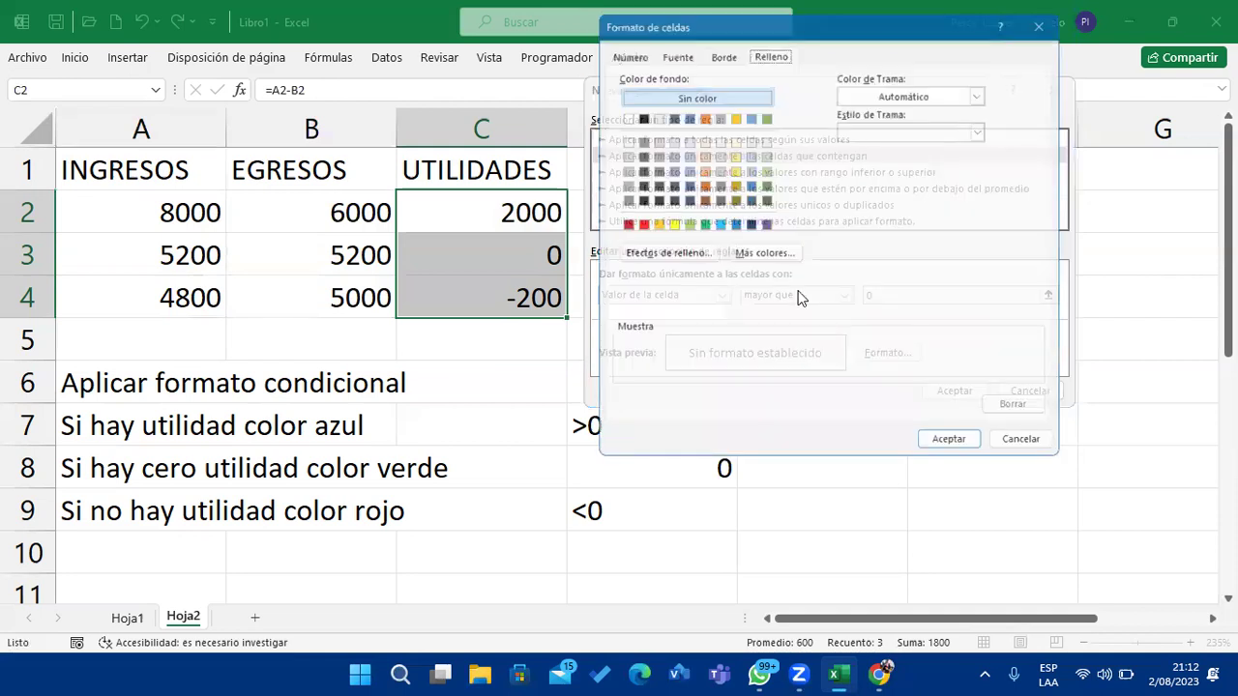
pyautogui.click(668, 48)
pyautogui.click(904, 126)
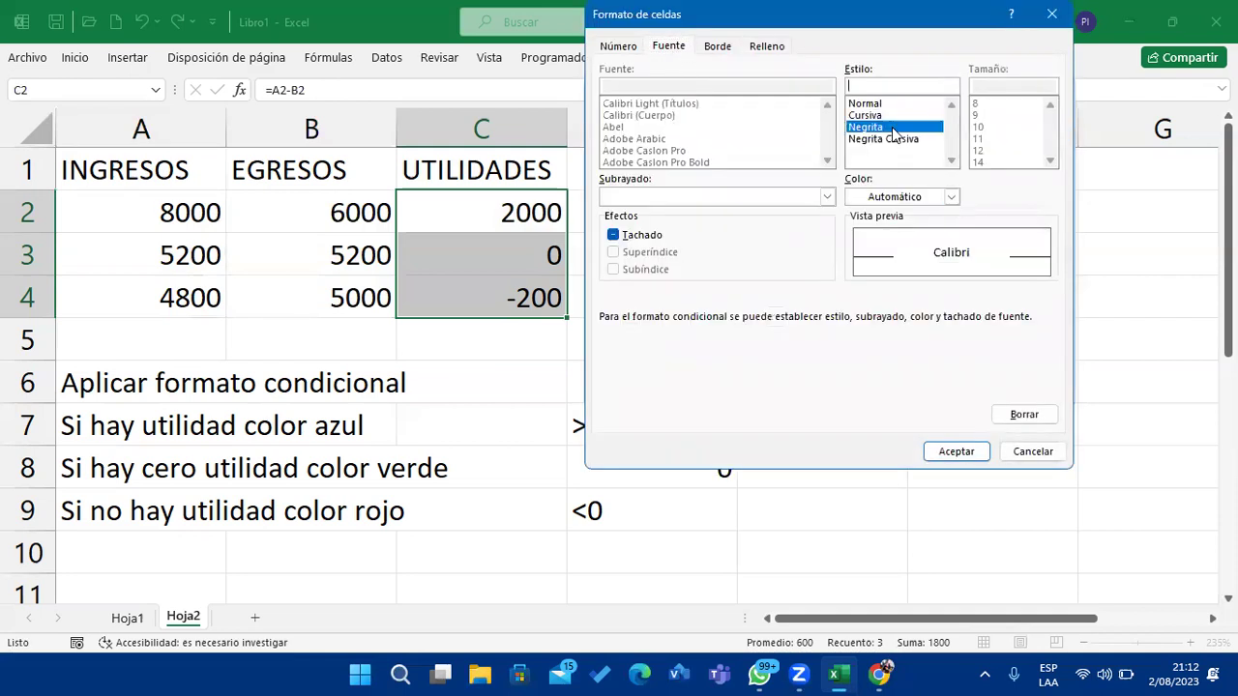
pyautogui.click(952, 196)
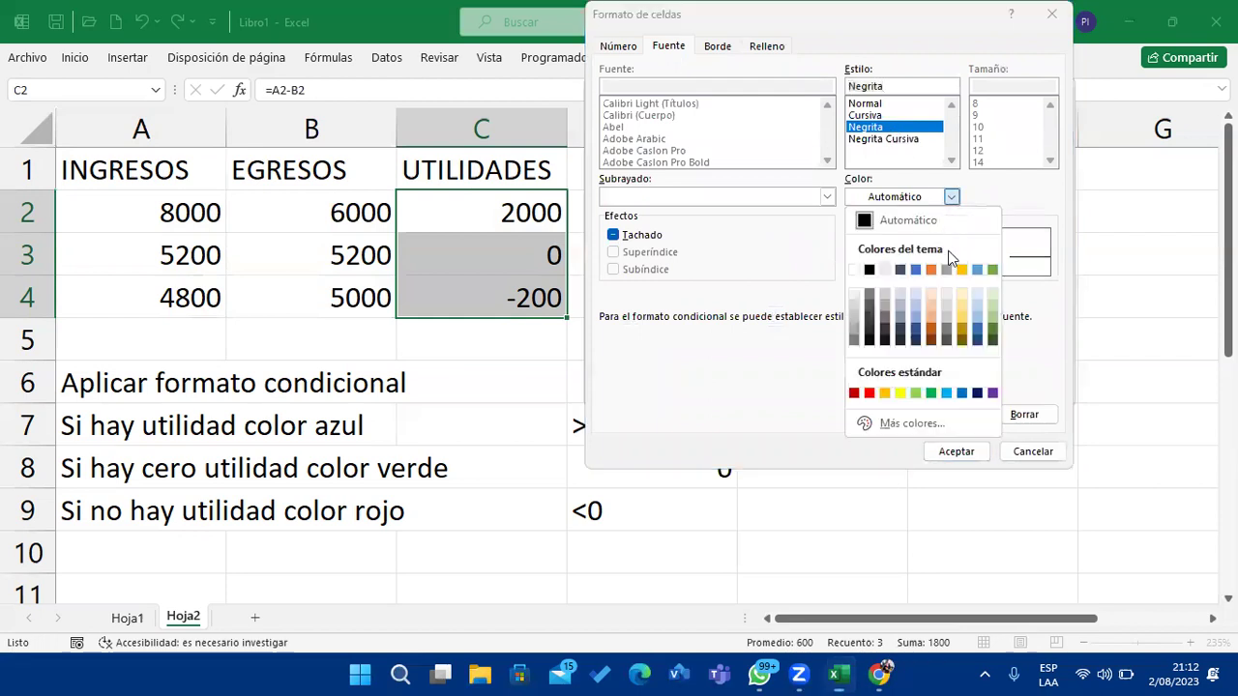
pyautogui.click(978, 339)
pyautogui.click(974, 461)
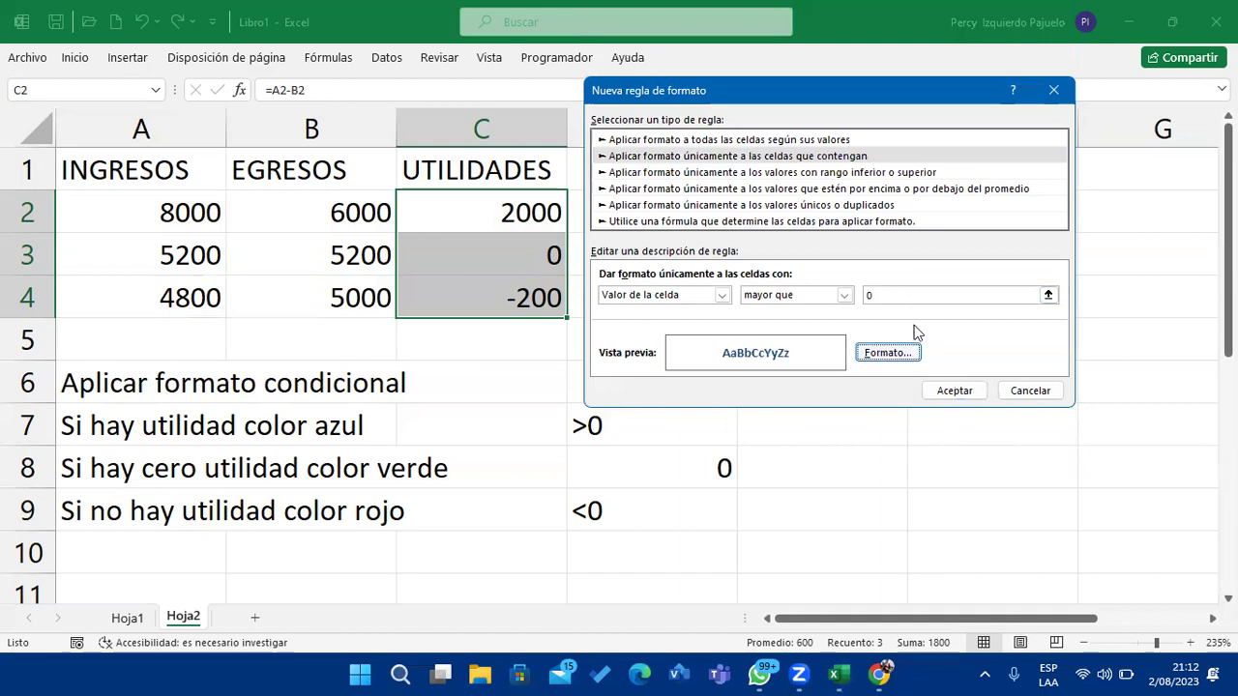
pyautogui.click(907, 350)
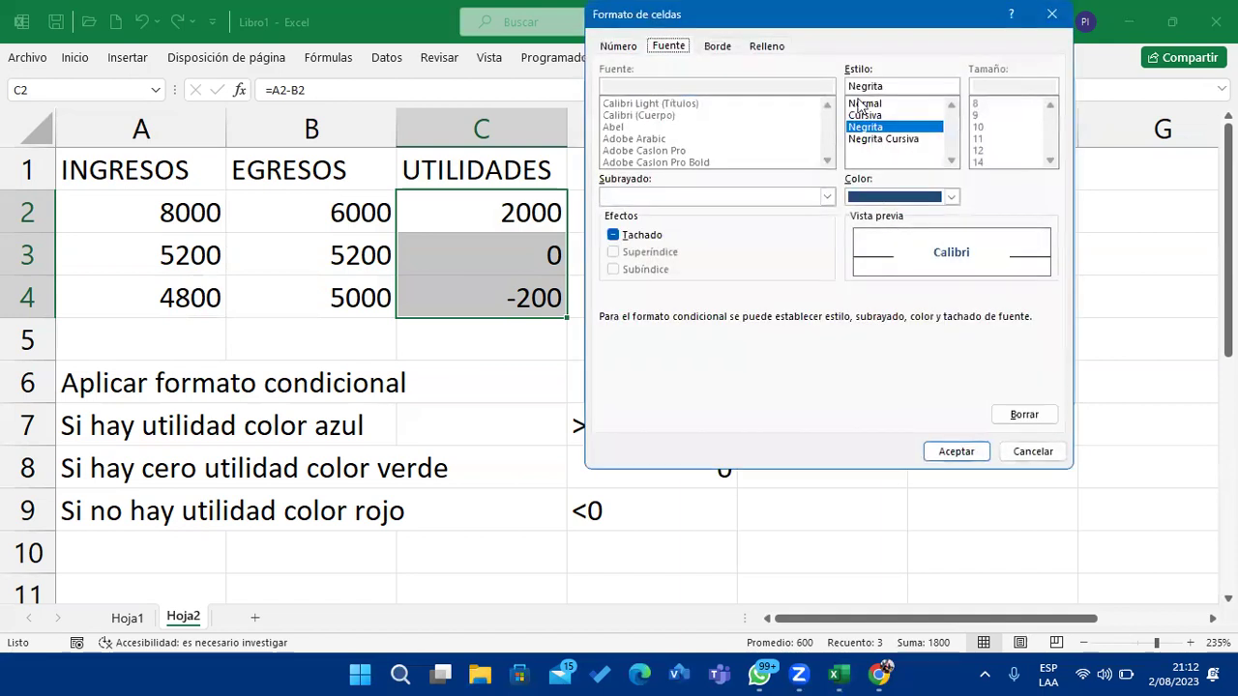
pyautogui.click(773, 47)
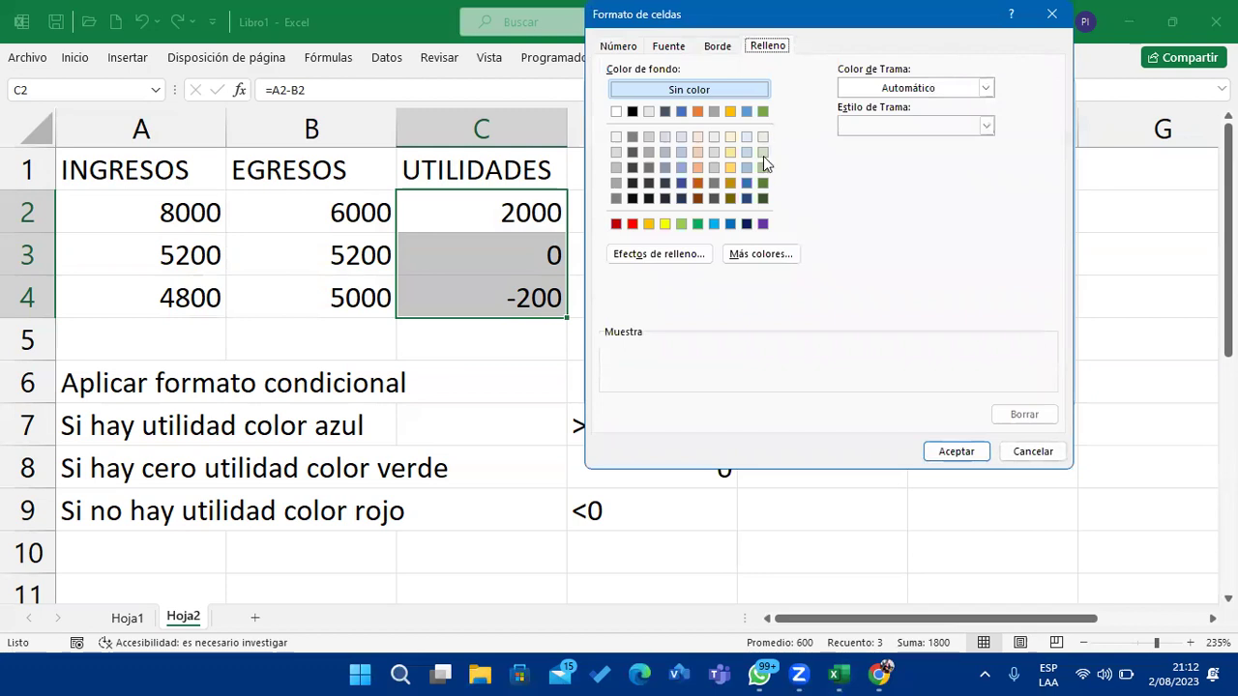
pyautogui.click(744, 138)
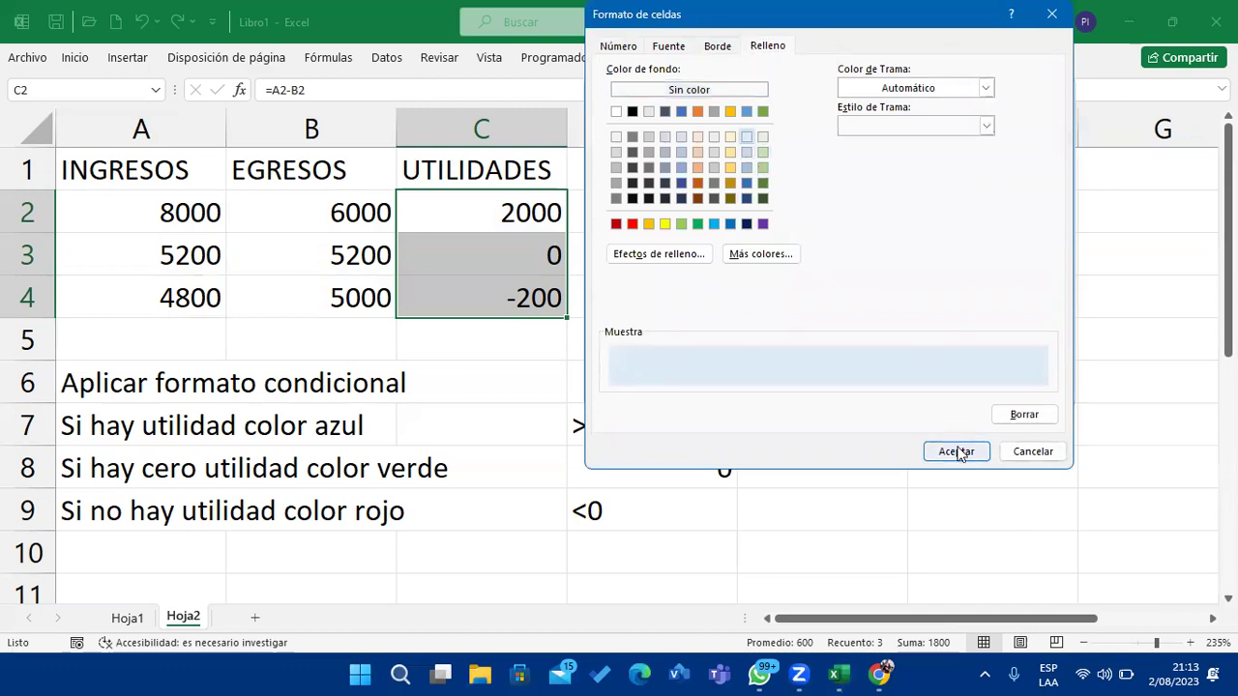
pyautogui.click(955, 450)
pyautogui.click(954, 390)
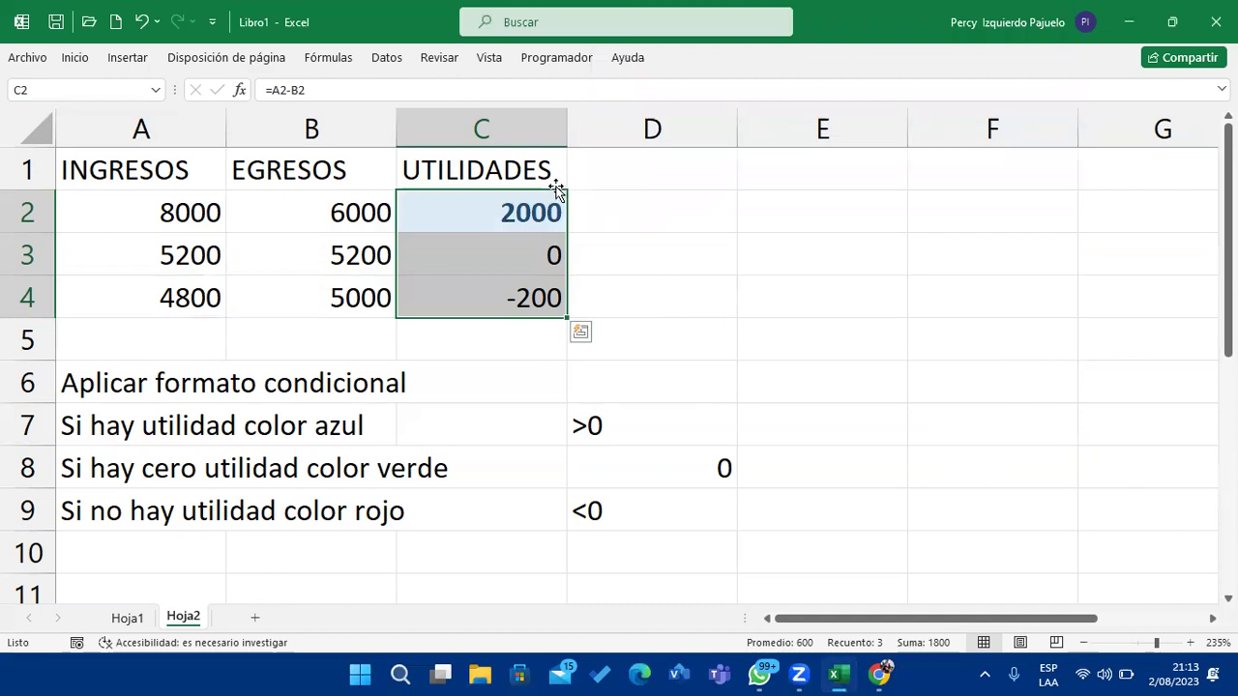
# Start a More Rules rule for cell values equal to 0.
pyautogui.click(75, 58)
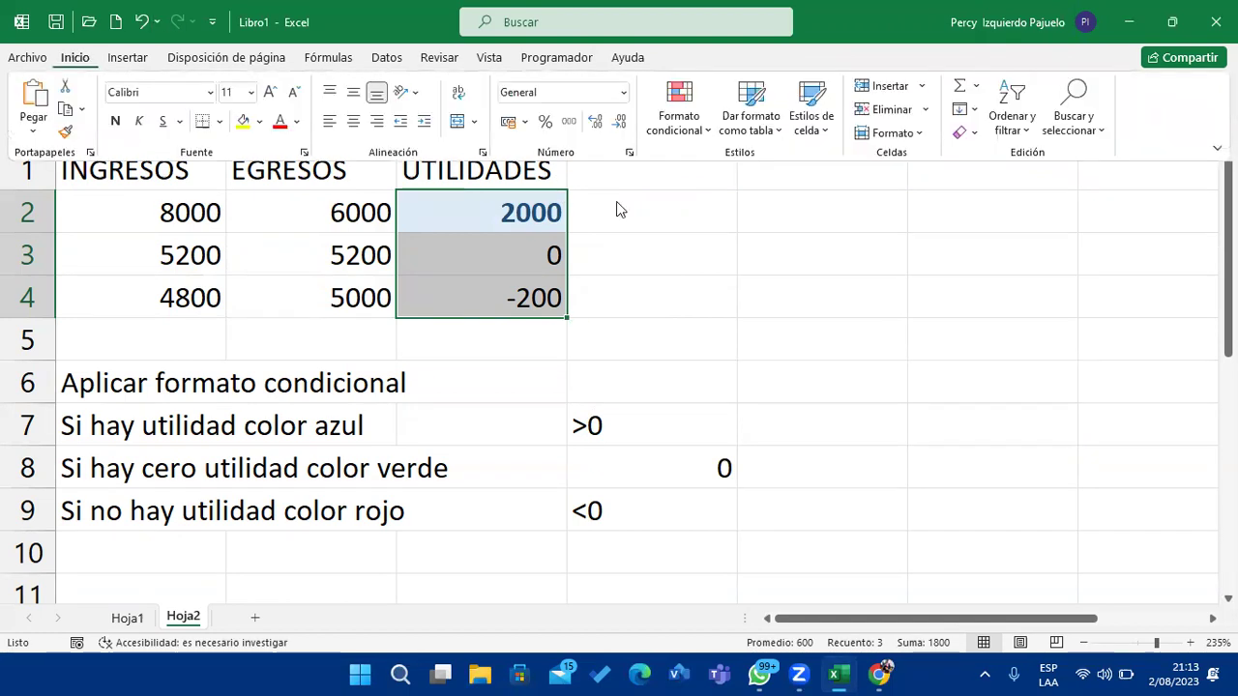
pyautogui.click(679, 111)
pyautogui.moveTo(781, 169)
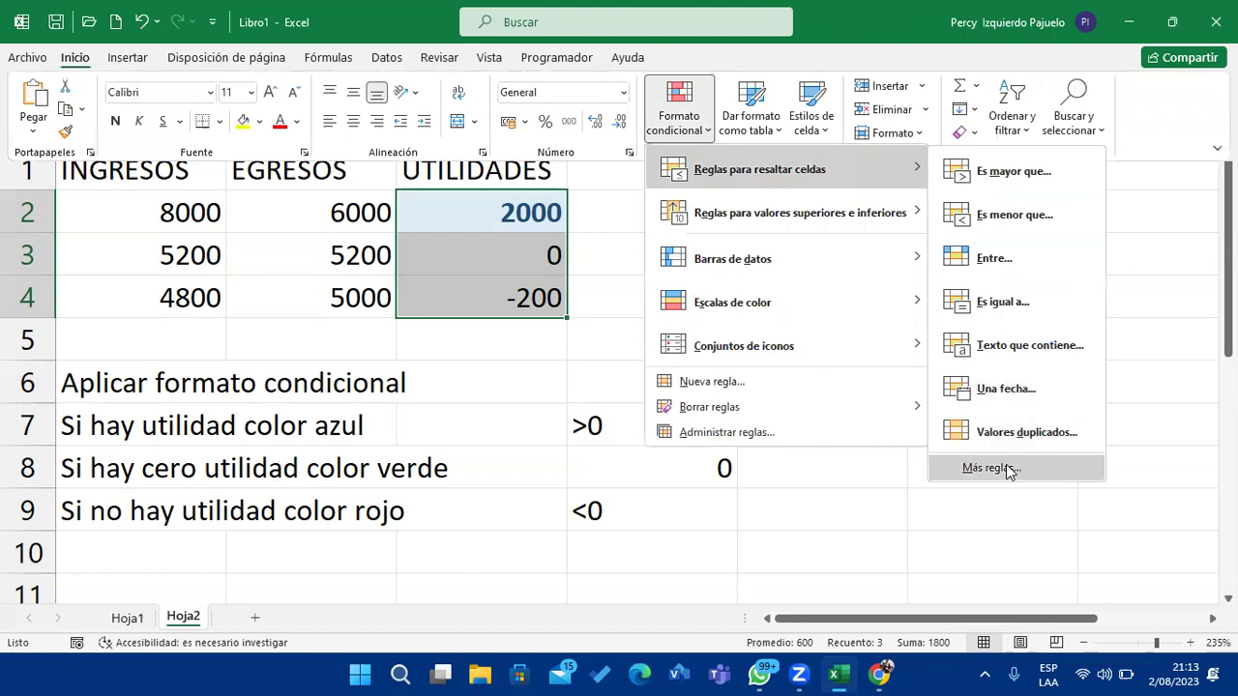
pyautogui.click(1005, 466)
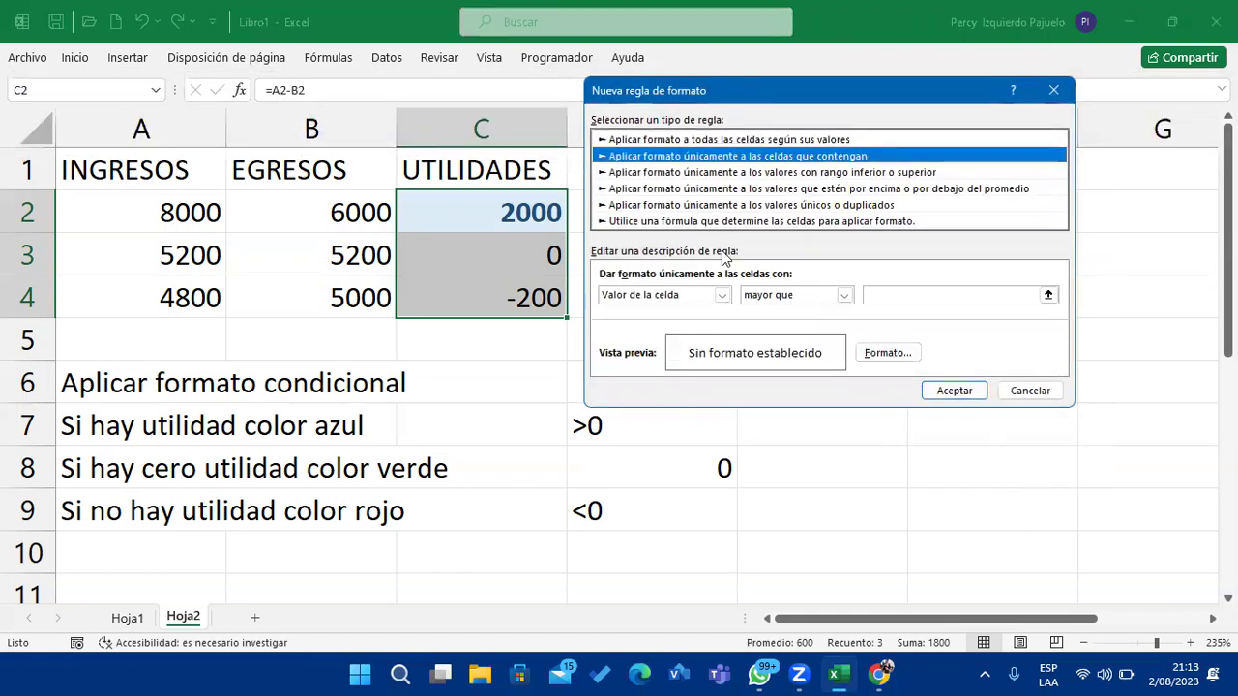
pyautogui.click(794, 295)
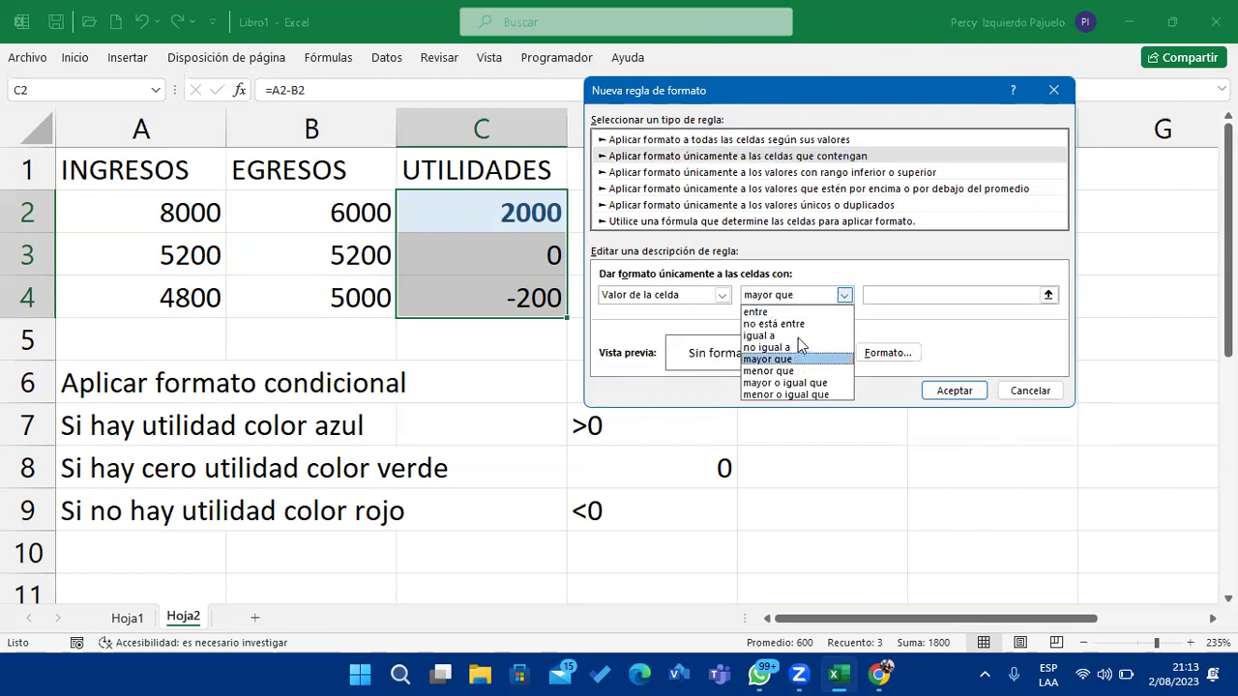
pyautogui.click(797, 336)
pyautogui.click(946, 296)
pyautogui.write('0')
# Format zeros with a light peach fill and bold red text, then apply.
pyautogui.click(885, 355)
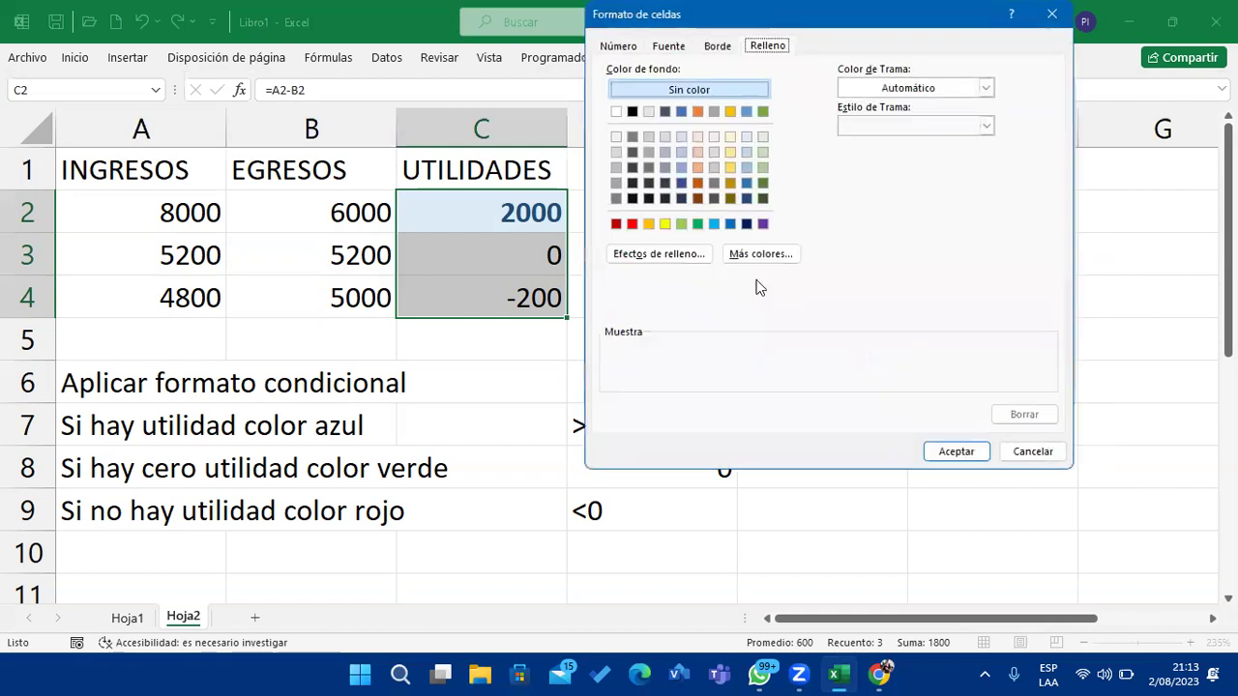
pyautogui.click(699, 136)
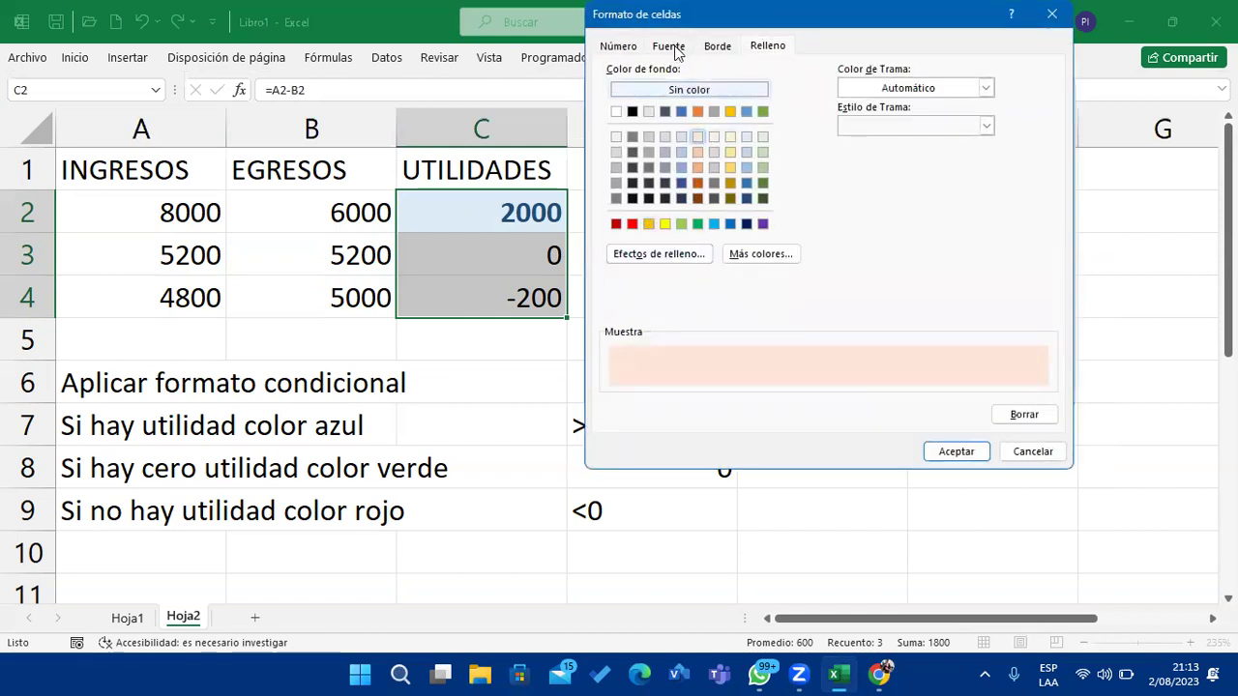
pyautogui.click(669, 48)
pyautogui.click(884, 127)
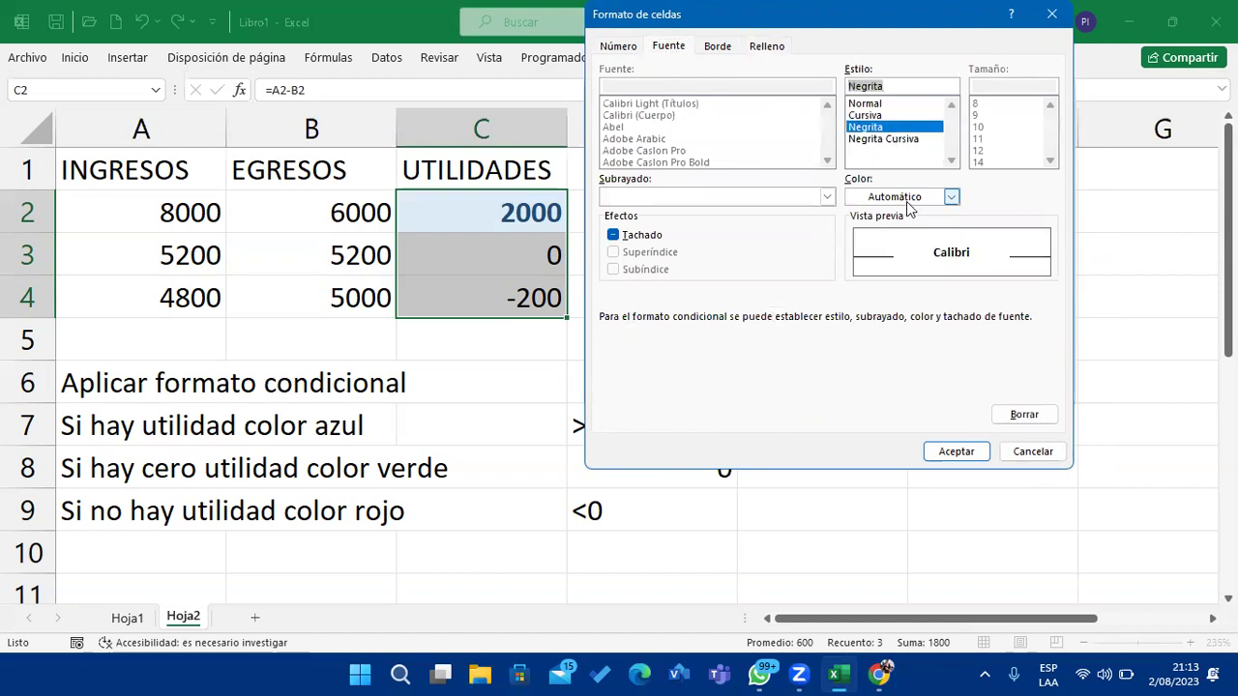
pyautogui.click(951, 196)
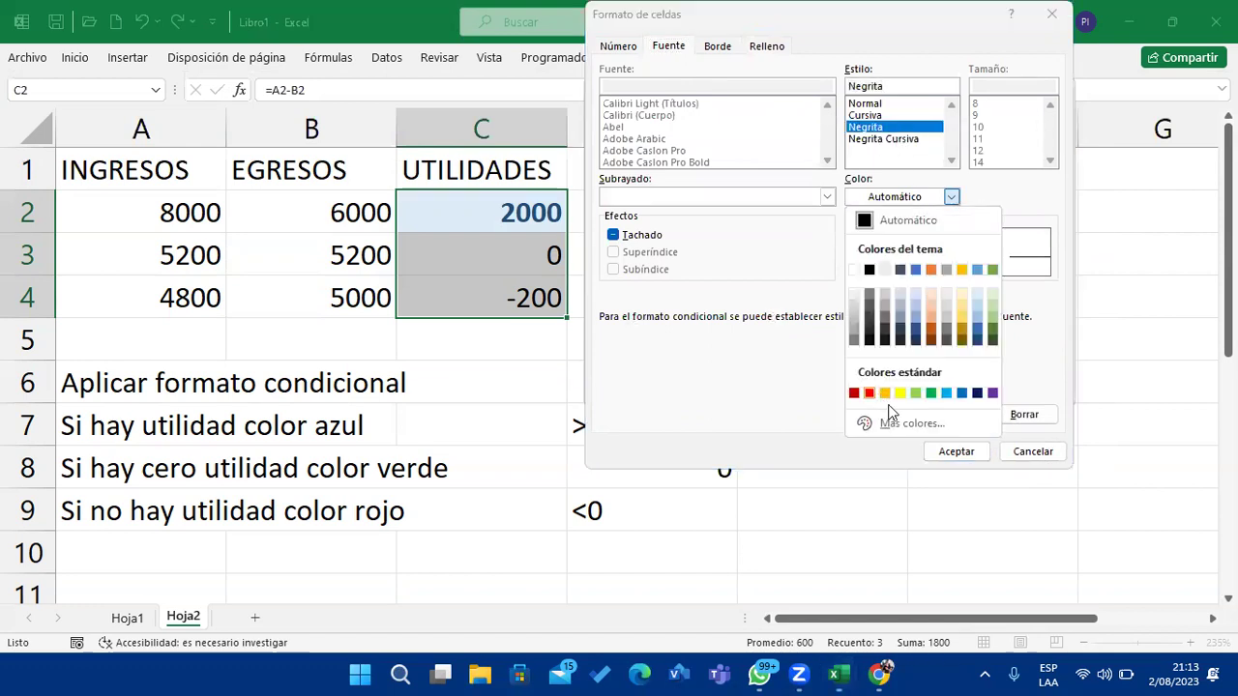
pyautogui.click(870, 392)
pyautogui.click(953, 452)
pyautogui.click(953, 390)
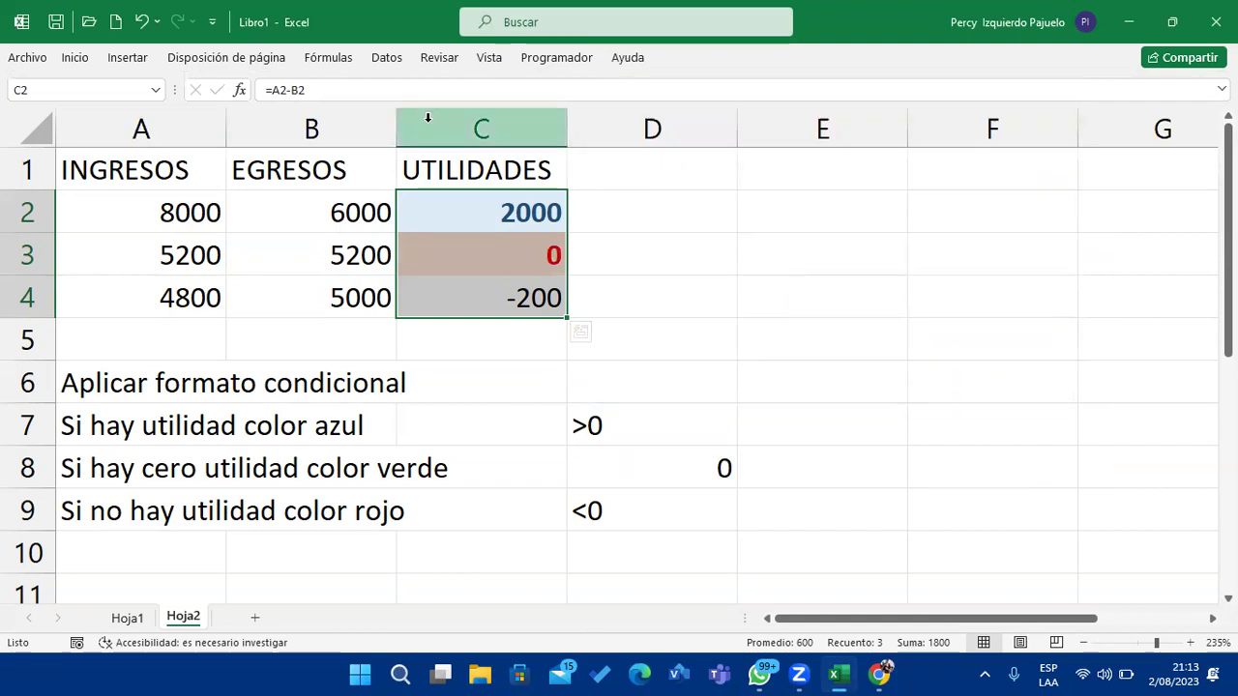
# Start a new cell-value rule for UTILIDADES values less than 0.
pyautogui.click(79, 57)
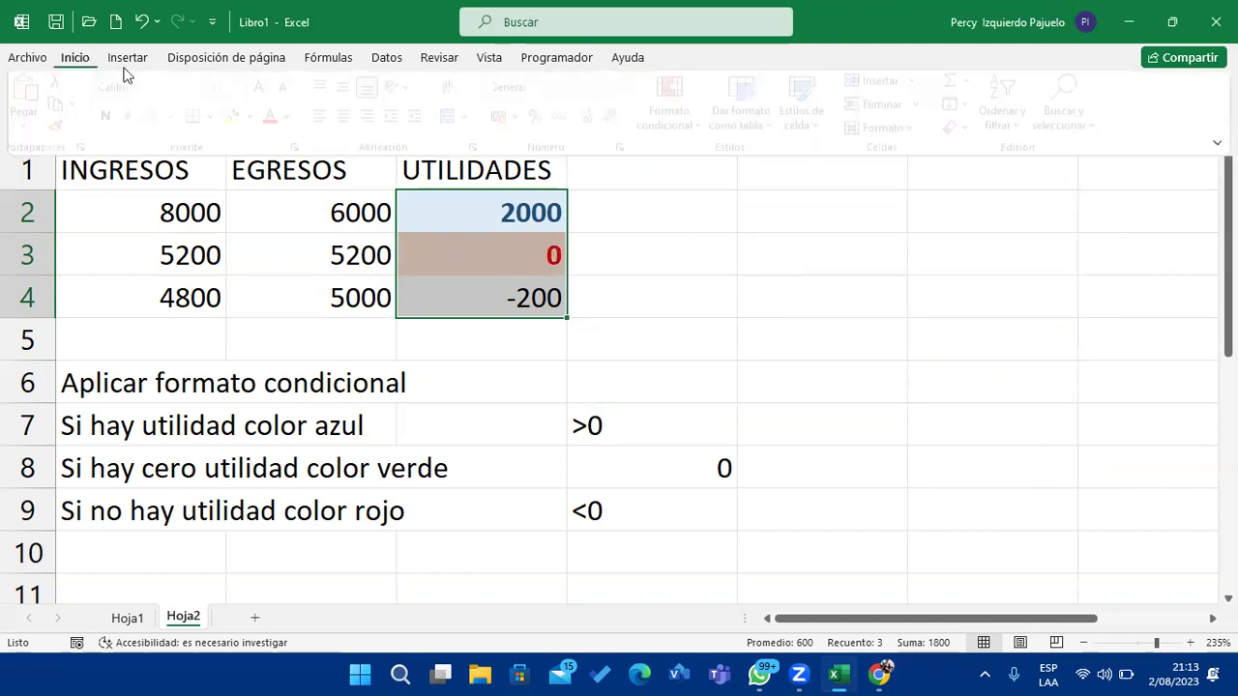
pyautogui.click(674, 124)
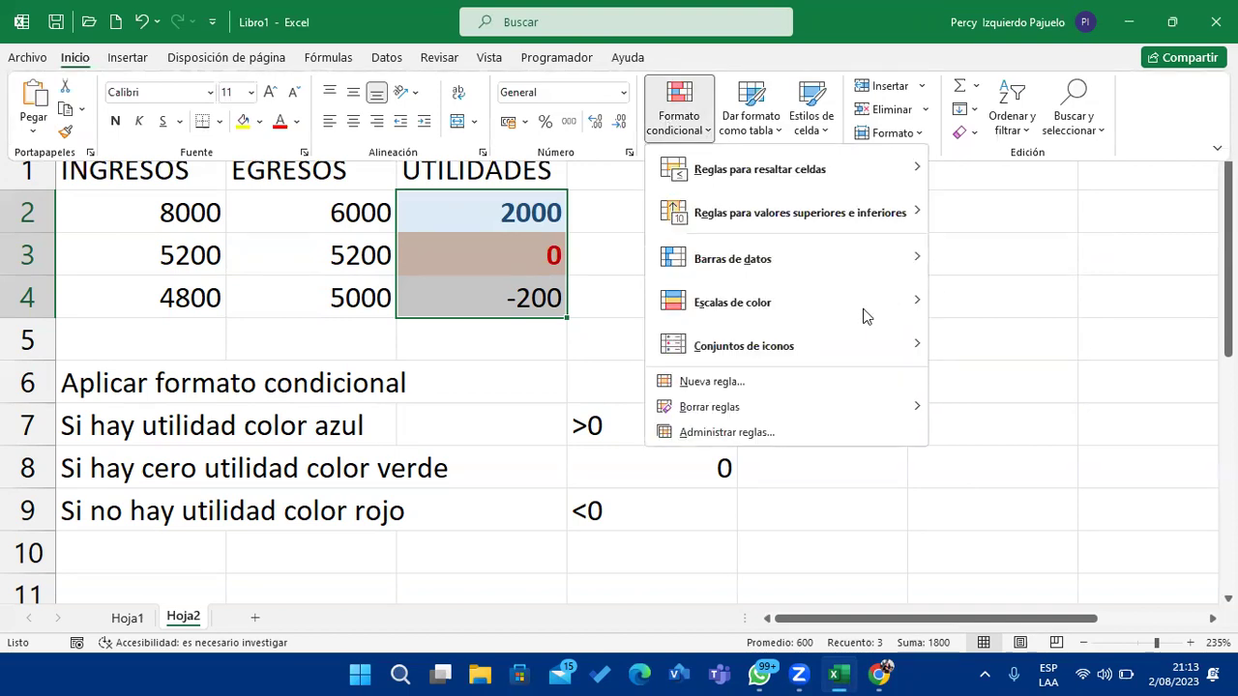
pyautogui.click(848, 386)
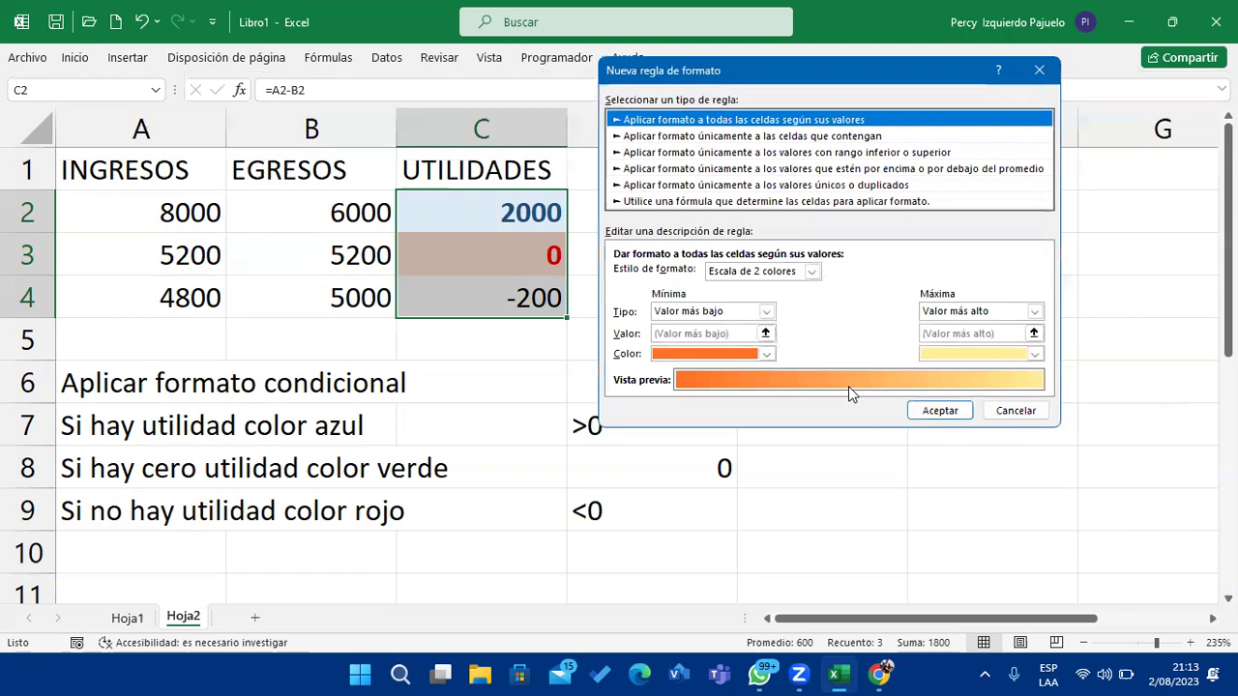
pyautogui.click(810, 137)
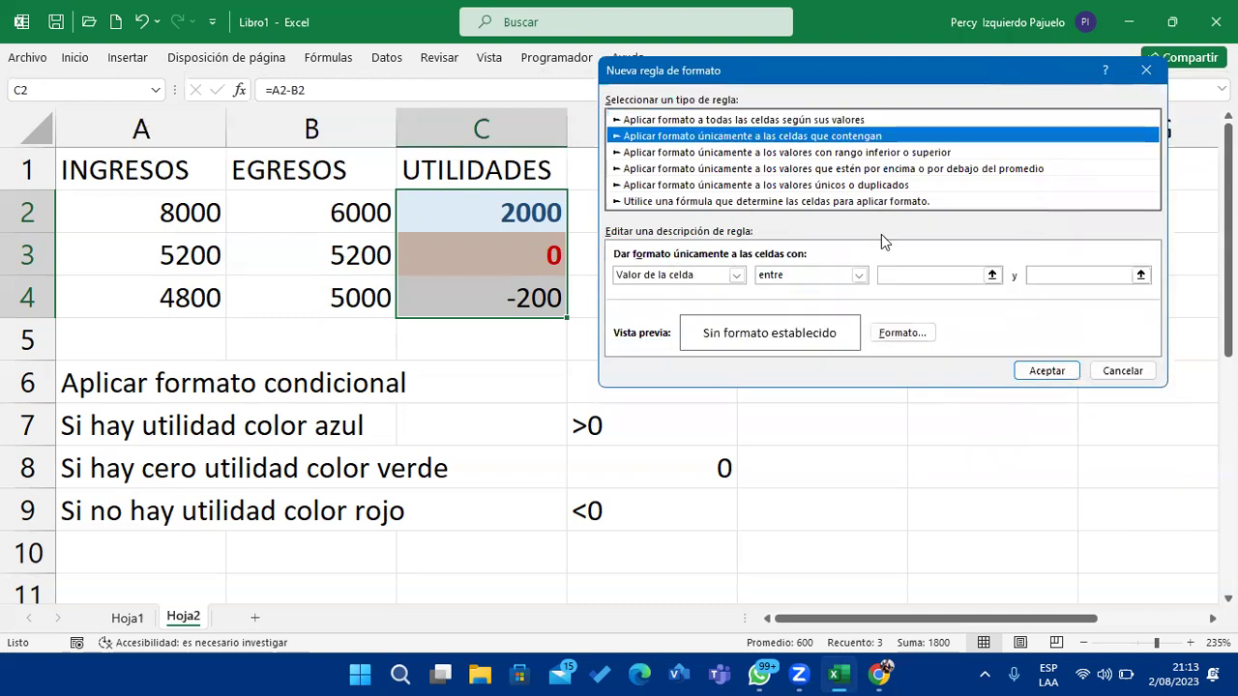
pyautogui.click(841, 281)
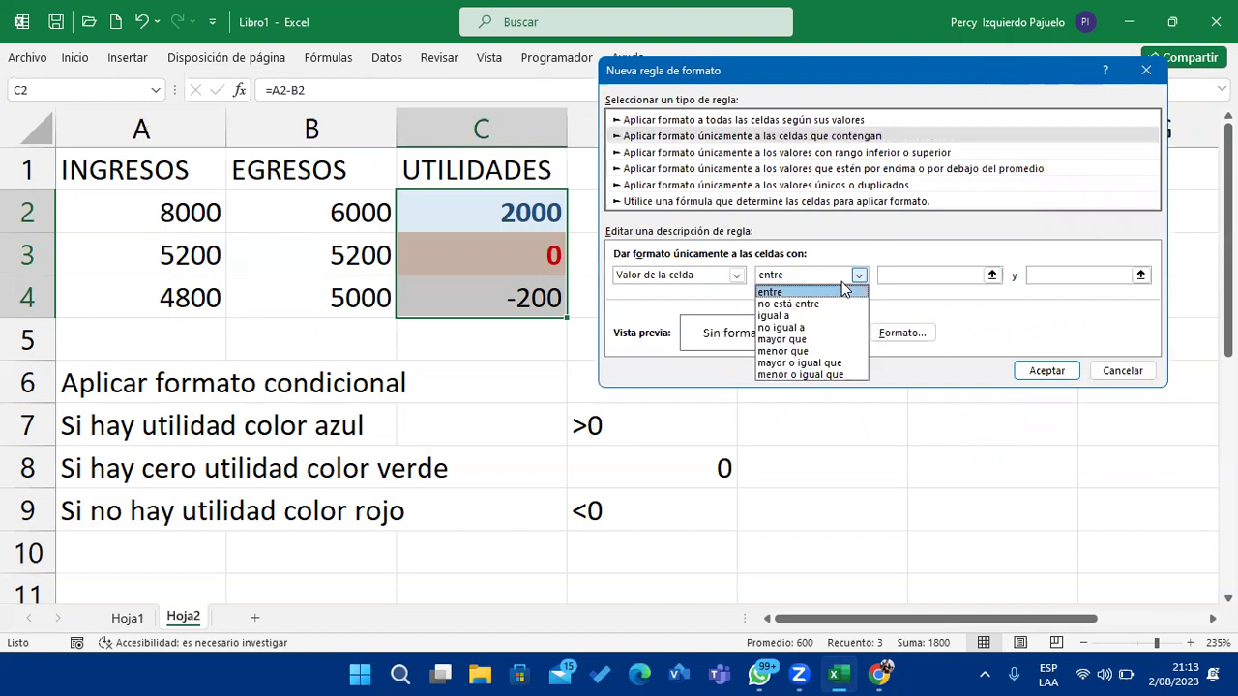
pyautogui.click(835, 350)
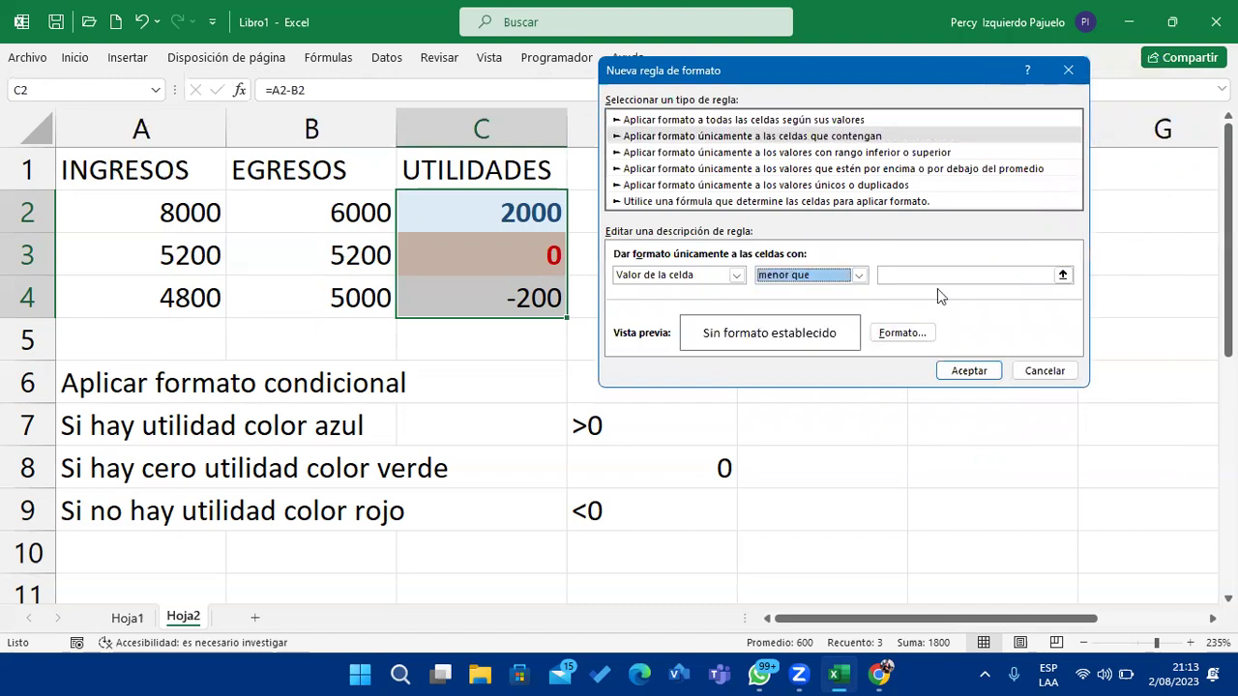
pyautogui.click(944, 275)
pyautogui.write('0')
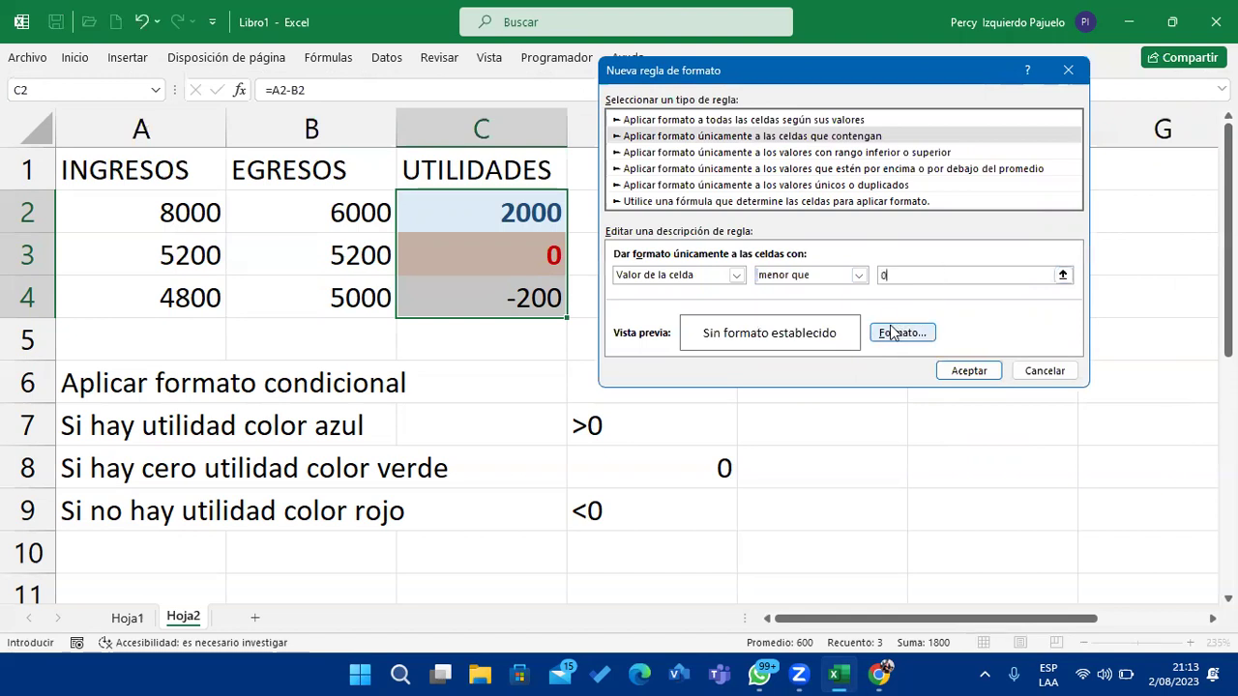
# Format the rule with bold red text on a light peach fill, apply it, and reselect C2:C4.
pyautogui.click(895, 333)
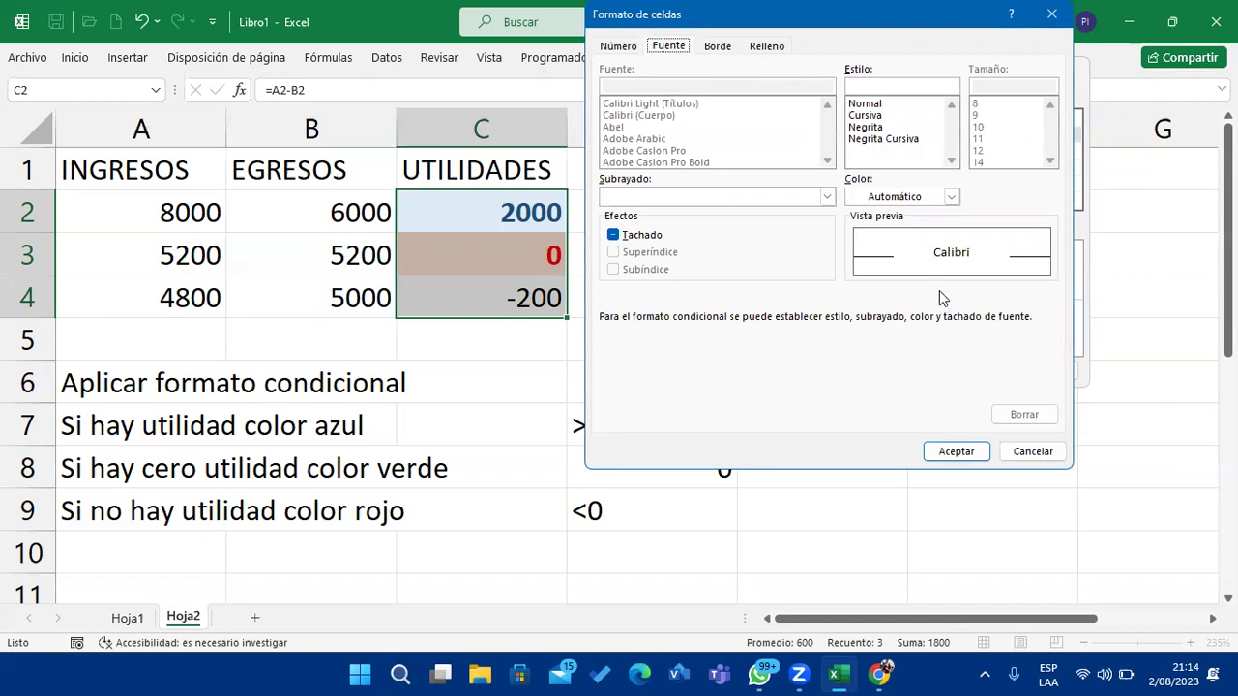
pyautogui.click(886, 129)
pyautogui.click(952, 196)
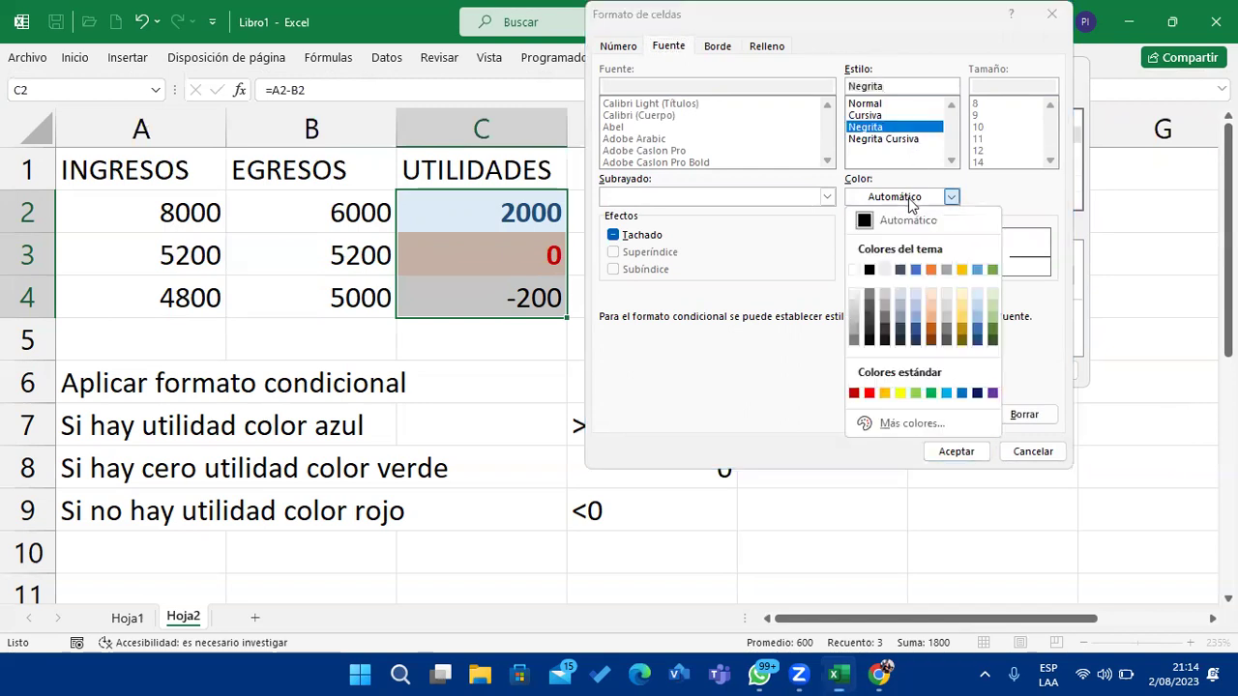
pyautogui.click(868, 392)
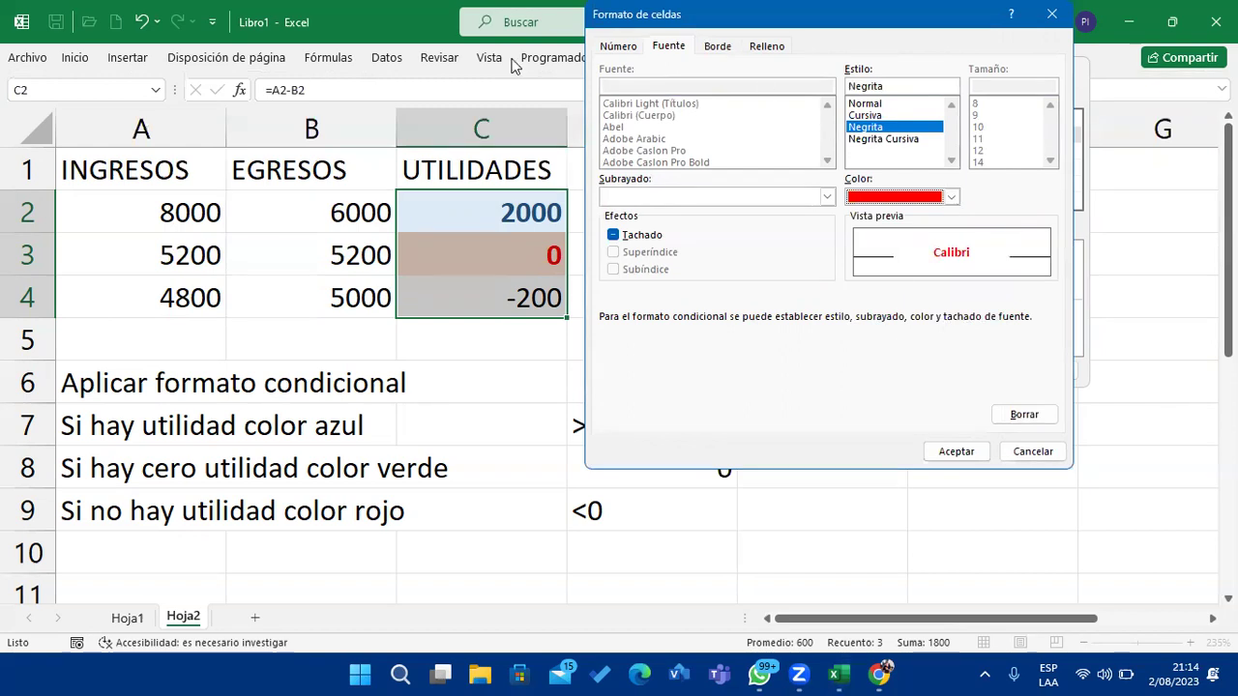
pyautogui.click(766, 46)
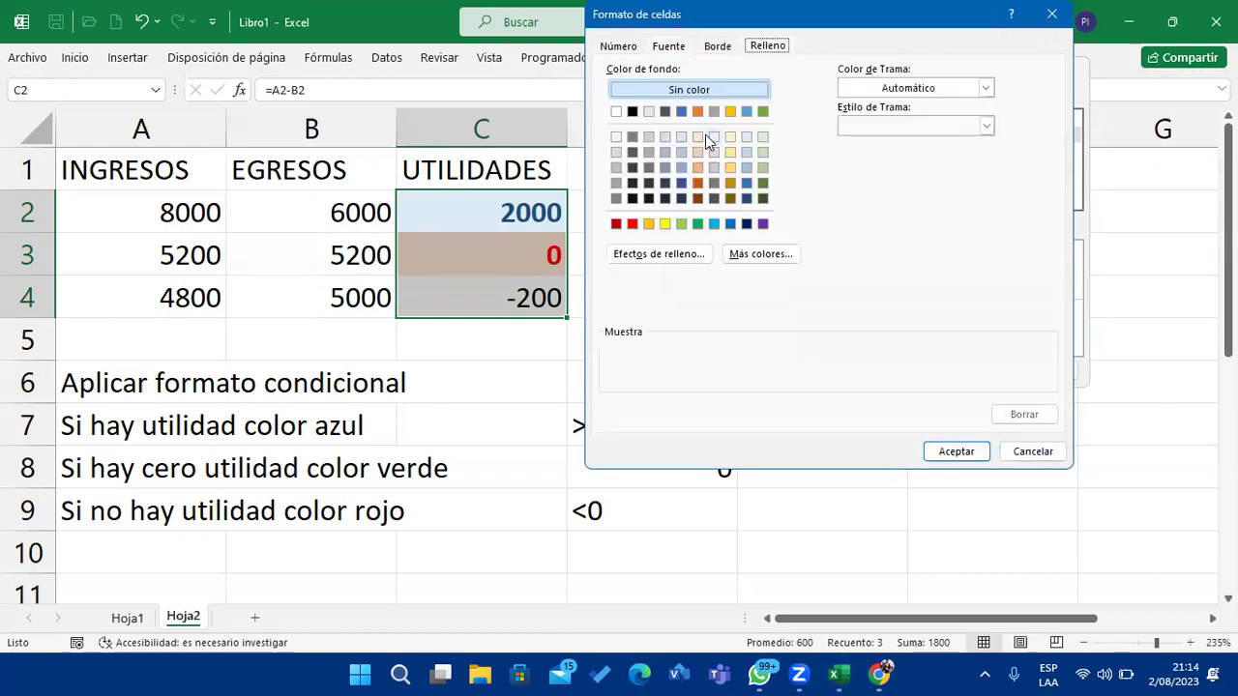
pyautogui.click(698, 136)
pyautogui.click(966, 454)
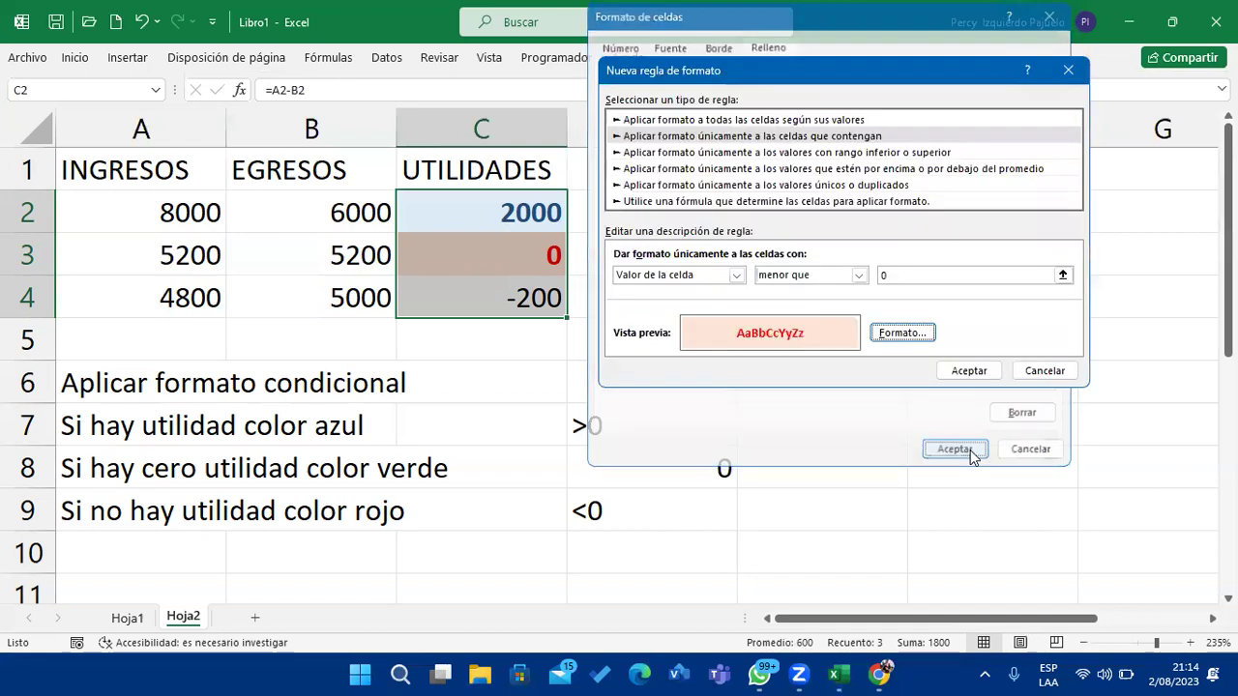
pyautogui.click(969, 371)
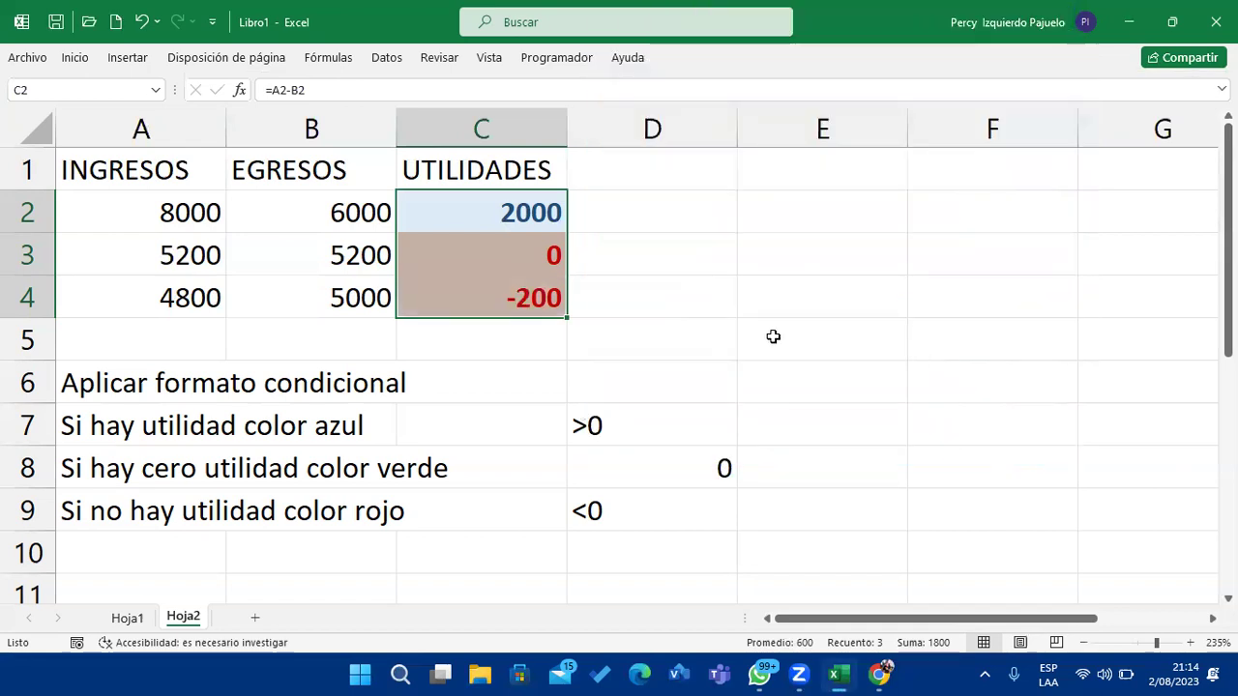
pyautogui.click(511, 255)
pyautogui.moveTo(520, 210); pyautogui.dragTo(522, 295)
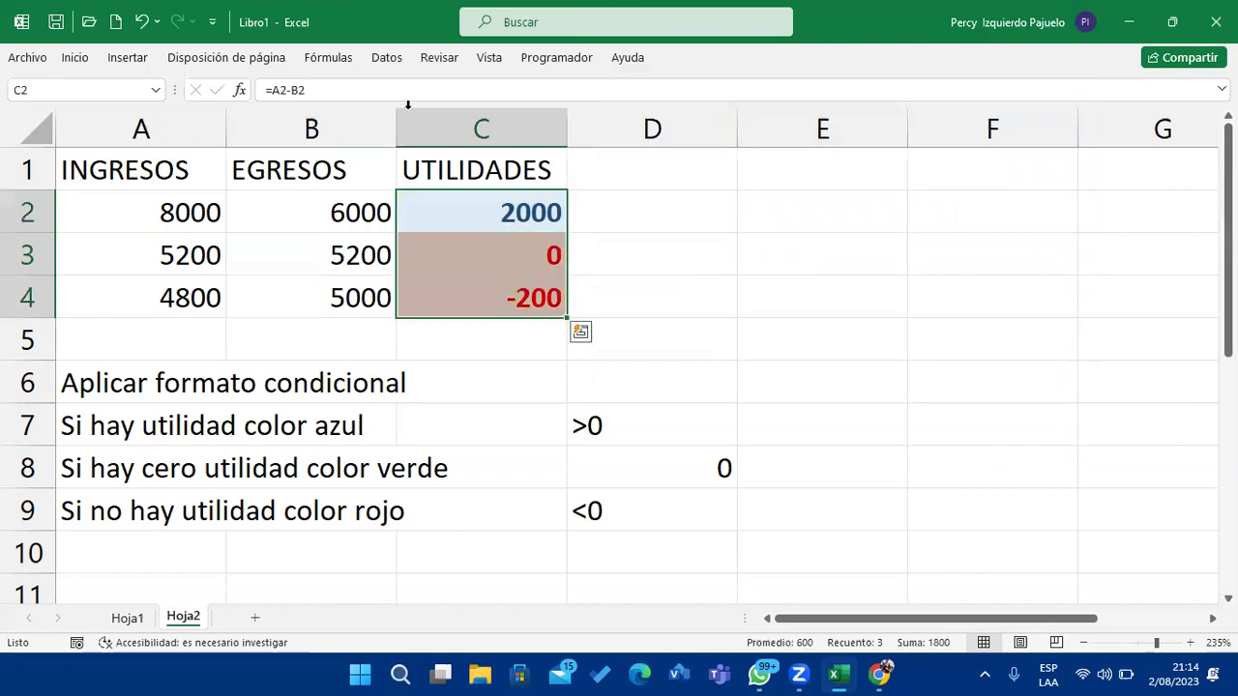
# Open the equal-to-0 rule from the rules manager for editing its format.
pyautogui.click(77, 60)
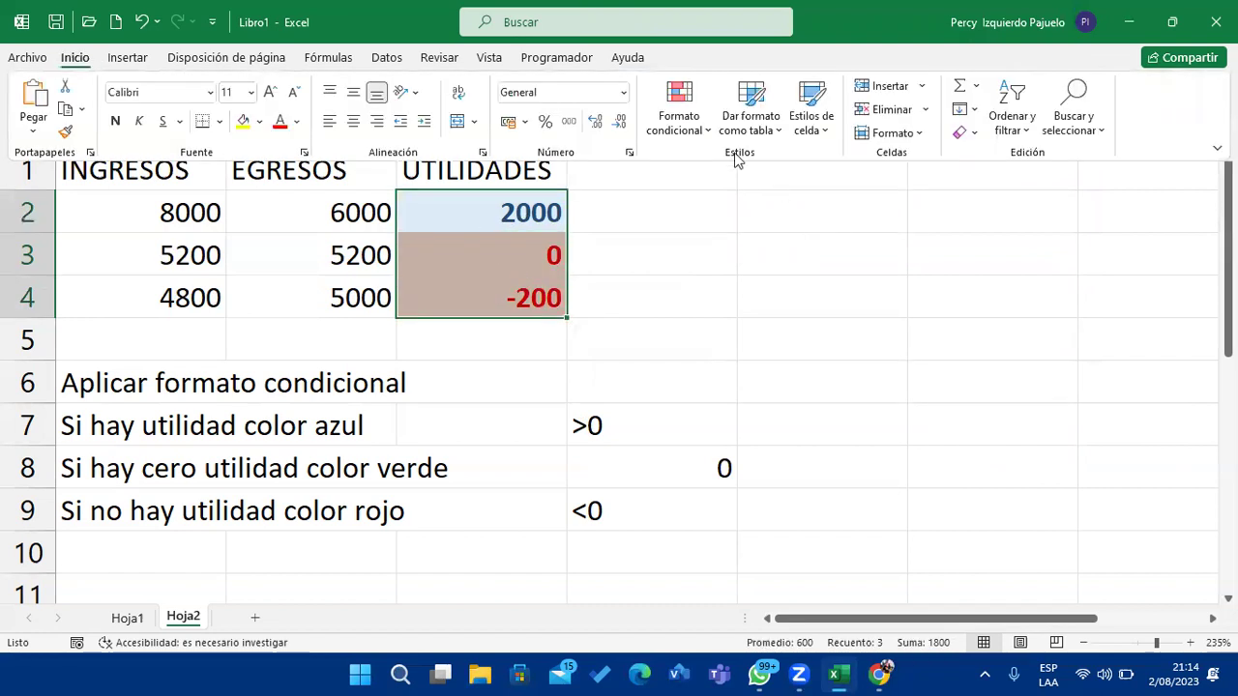
pyautogui.click(678, 109)
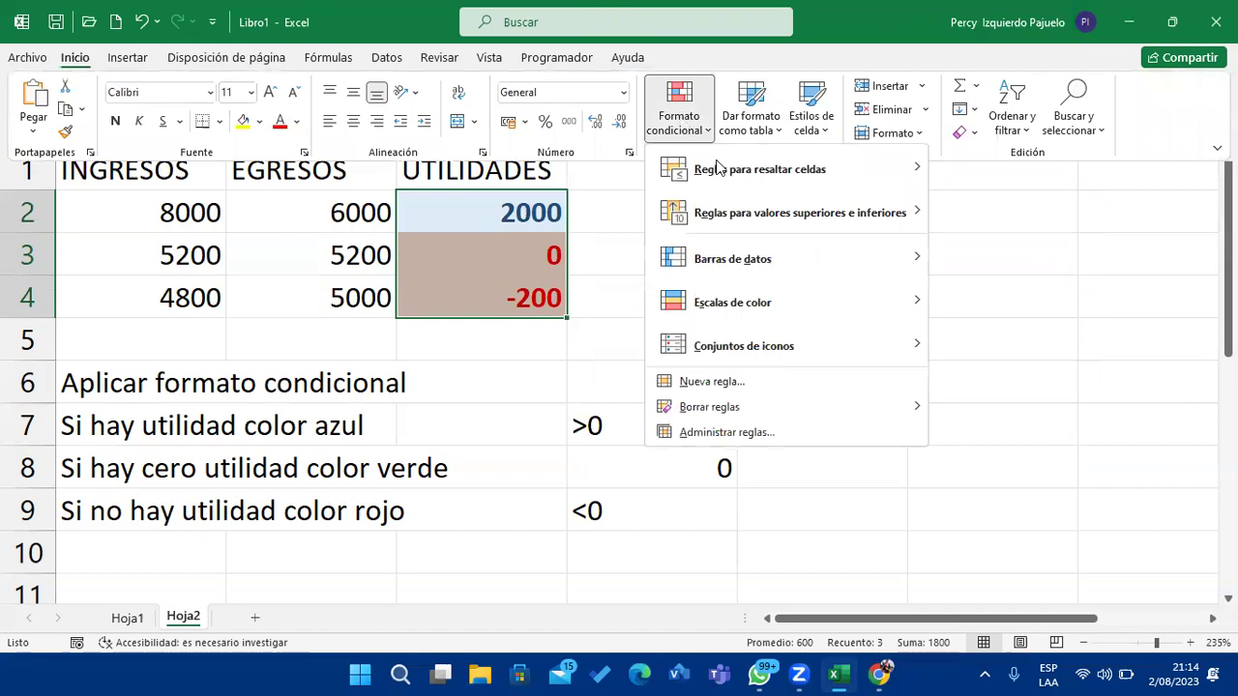
pyautogui.click(839, 440)
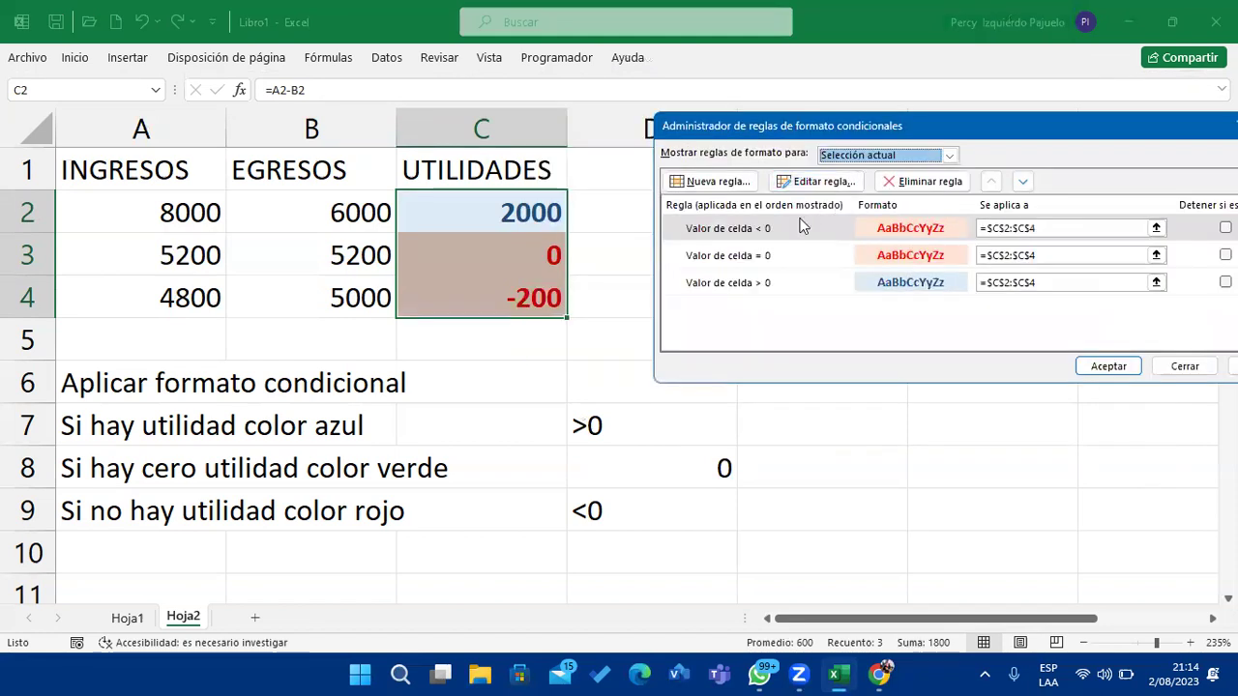
pyautogui.click(823, 257)
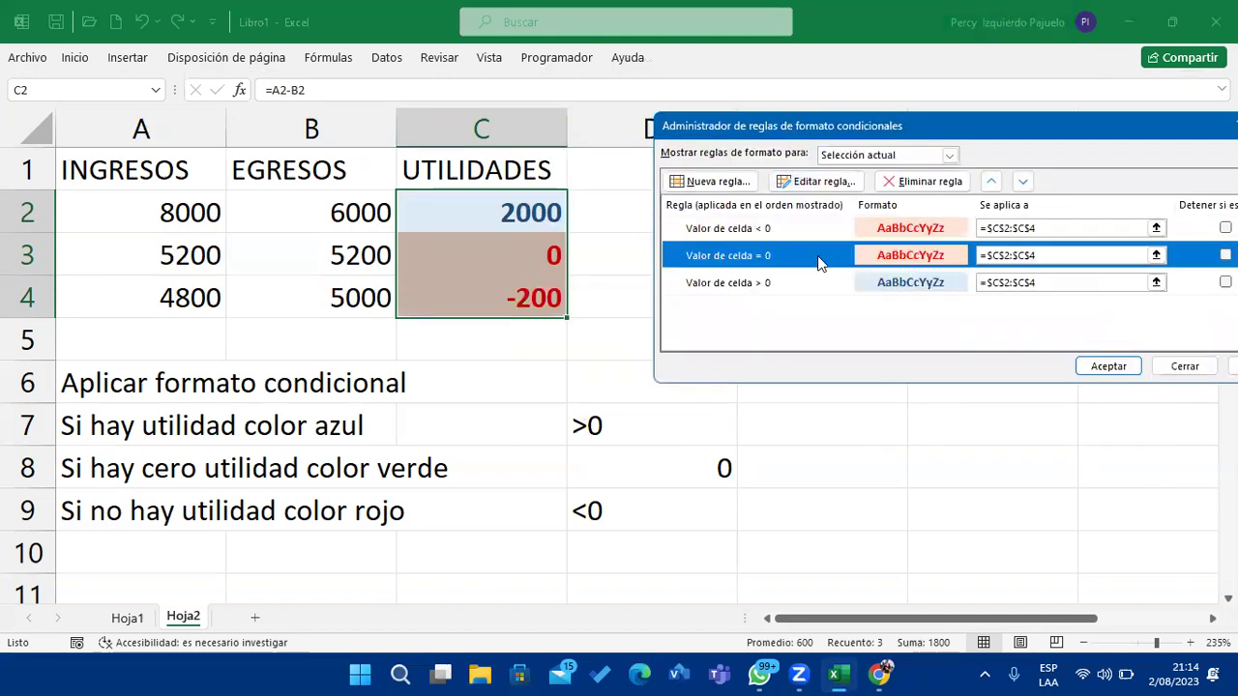
pyautogui.click(824, 182)
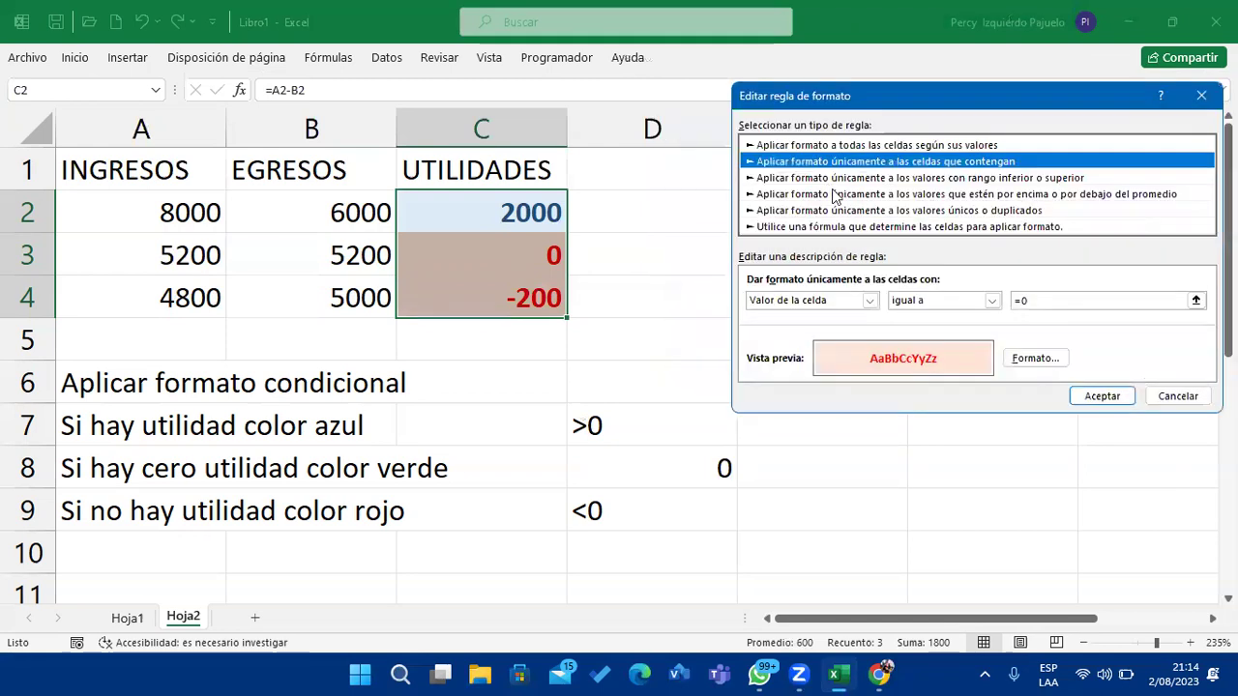
pyautogui.click(1027, 368)
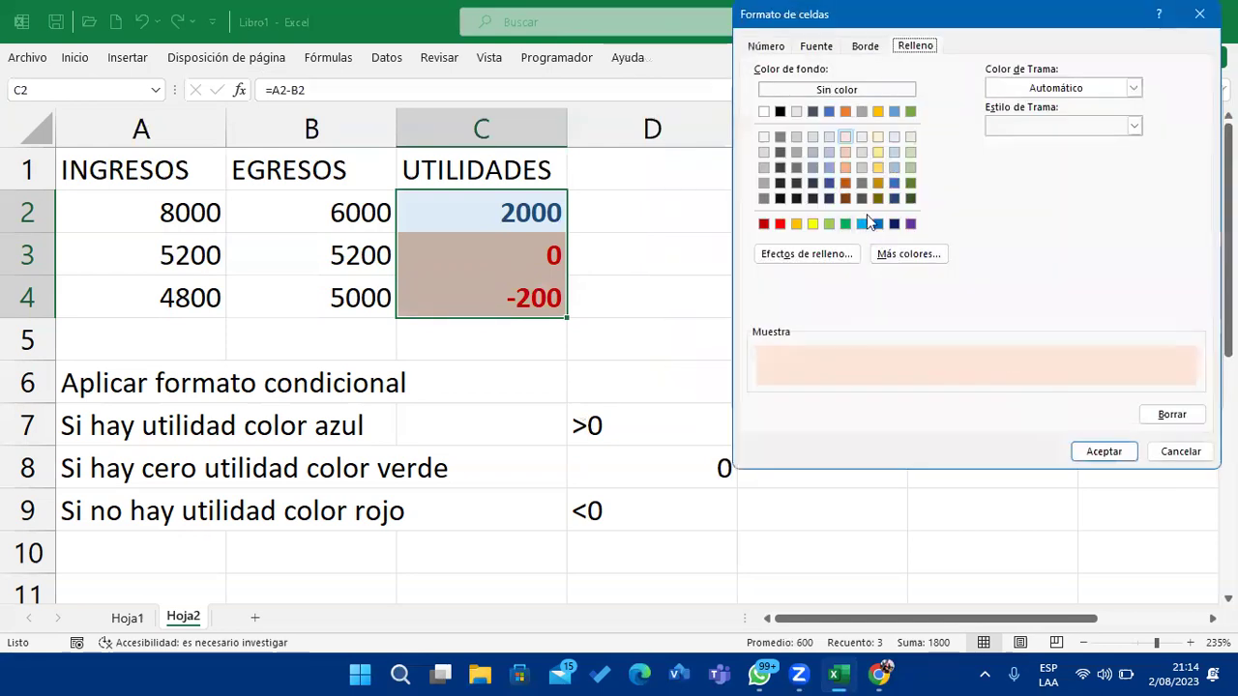
# Give the zero rule a green fill with dark green text and apply the change.
pyautogui.click(909, 151)
pyautogui.click(820, 46)
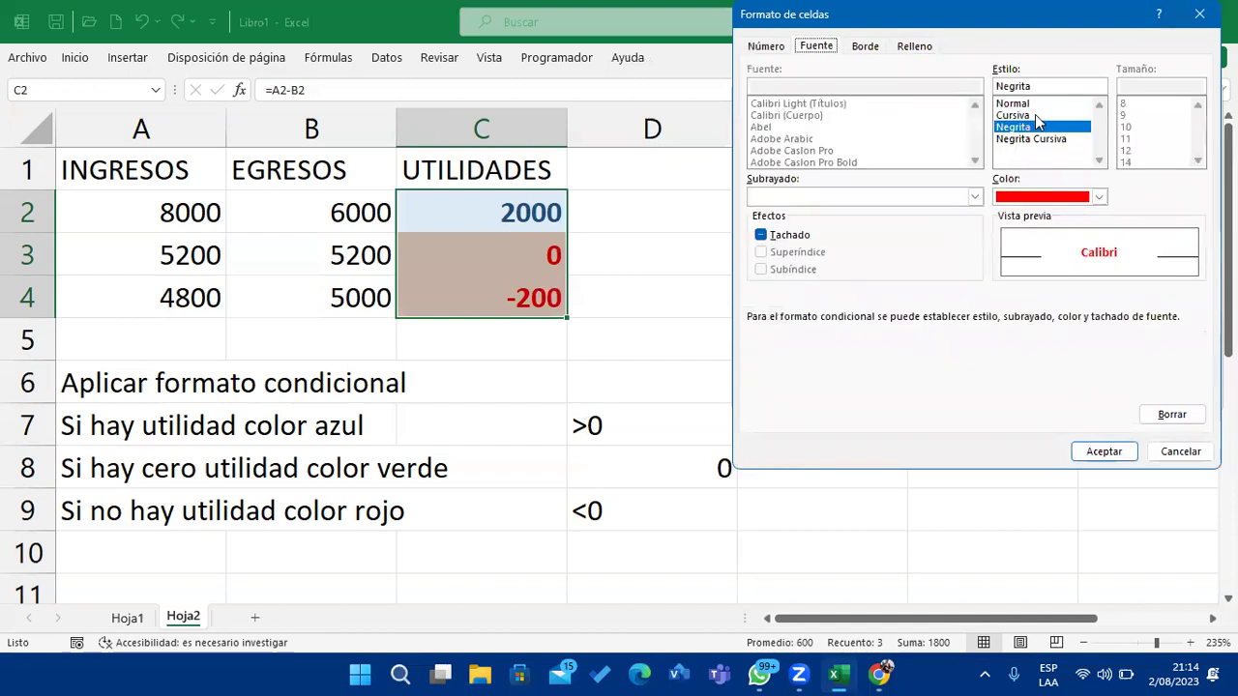
pyautogui.click(1098, 196)
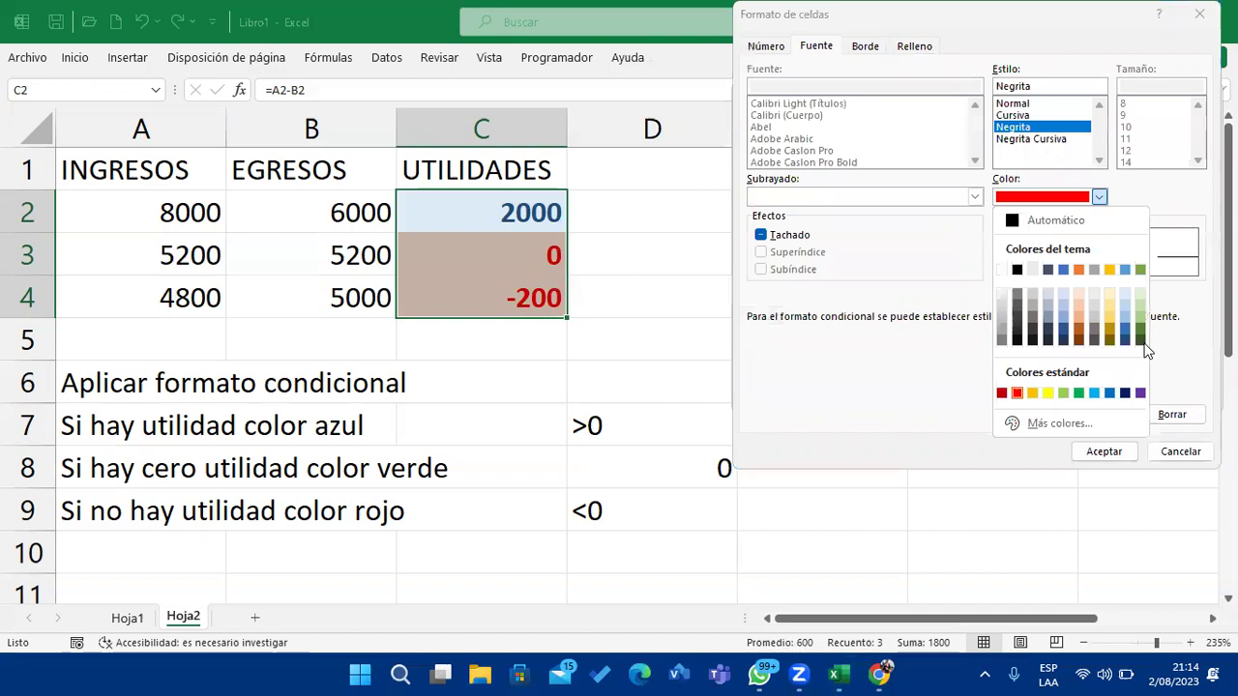
pyautogui.click(1143, 341)
pyautogui.click(1122, 453)
pyautogui.click(1109, 400)
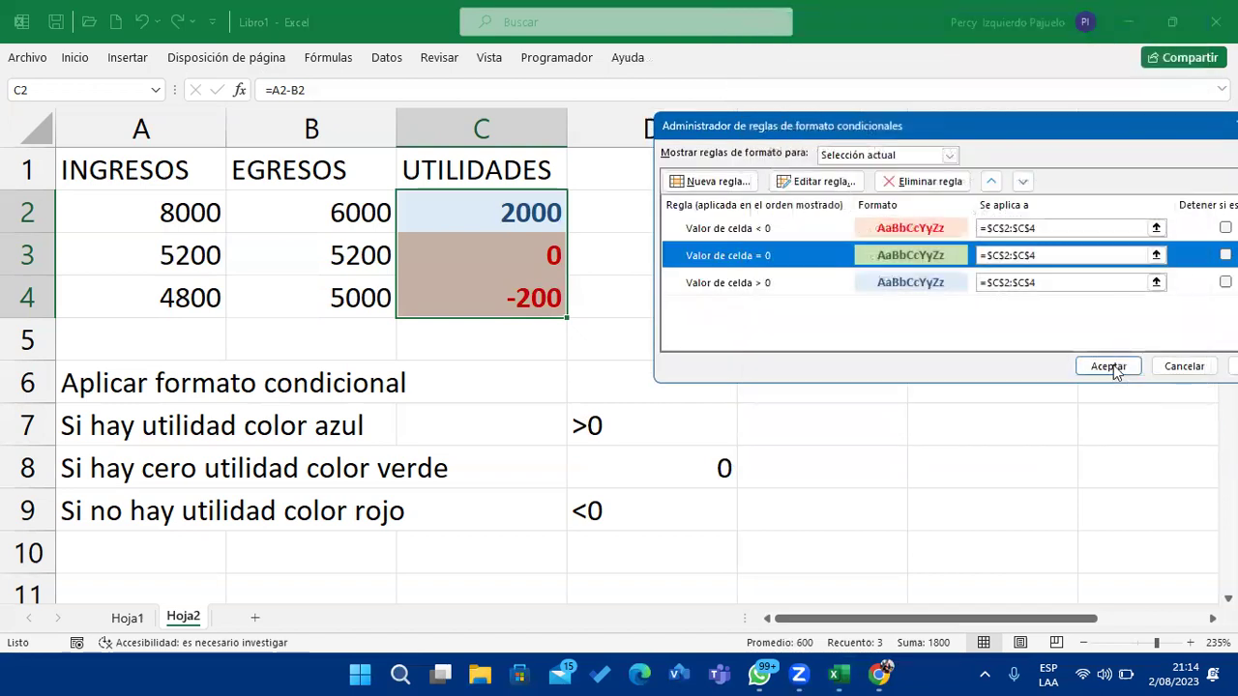
pyautogui.click(1105, 362)
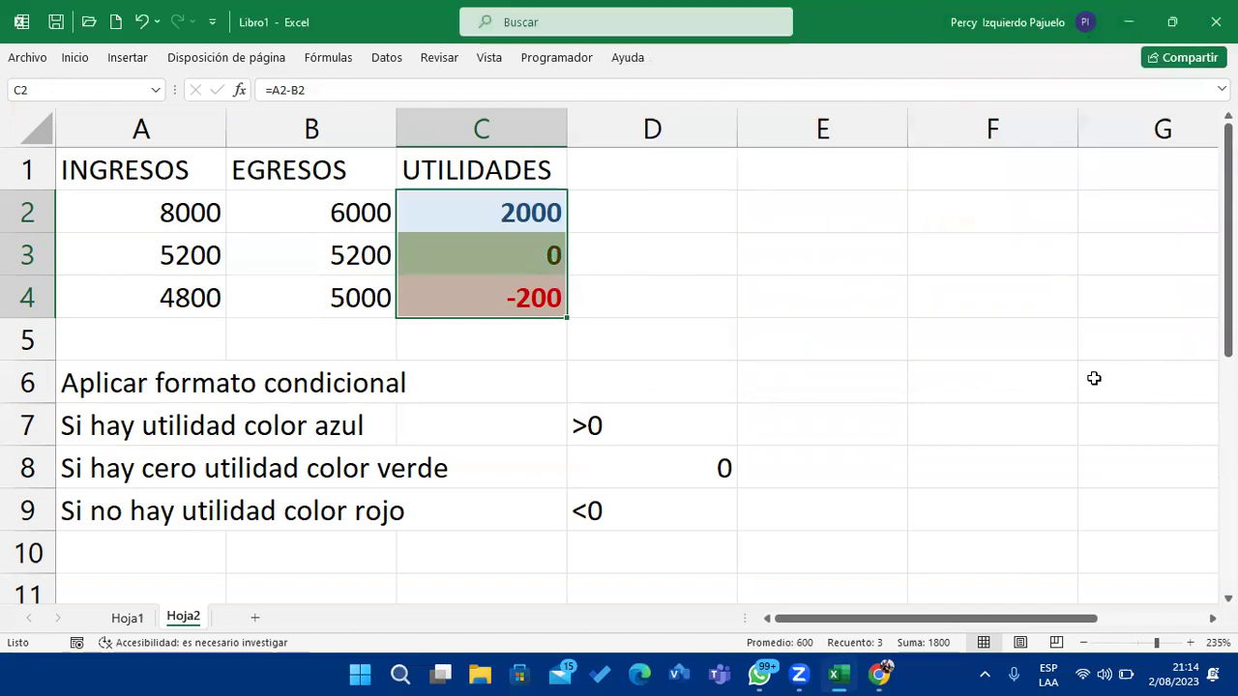
pyautogui.click(932, 389)
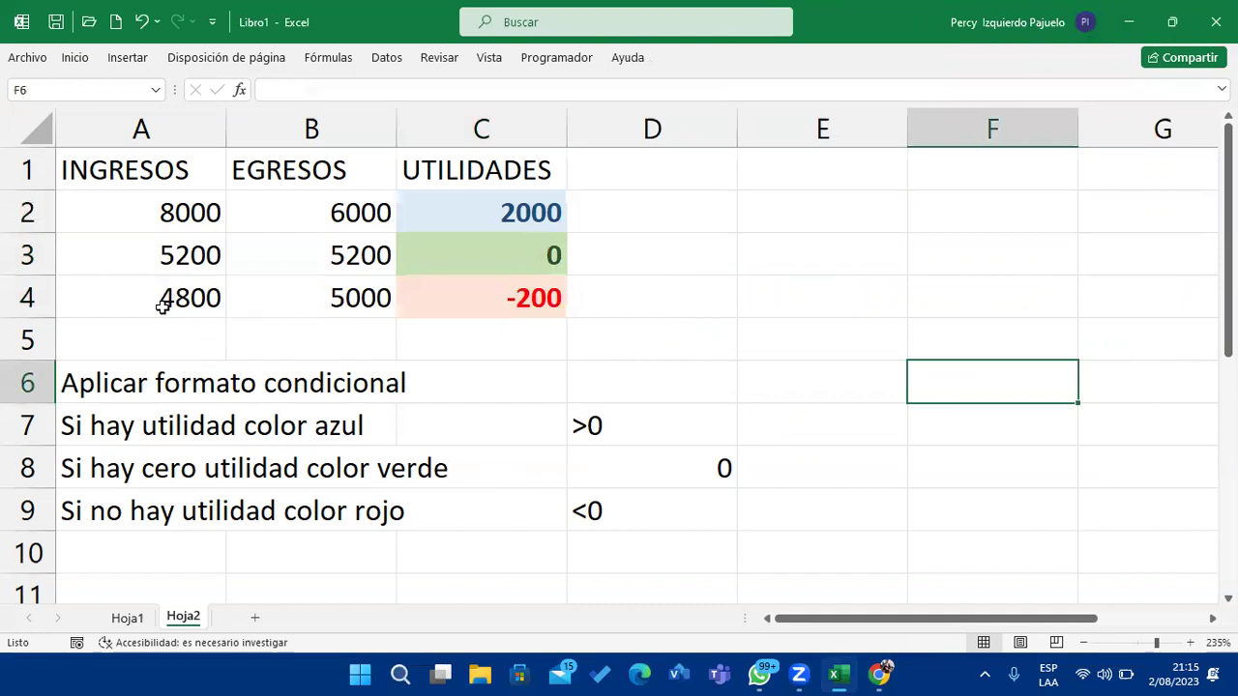
# Enter 5500 in A4, 6200 in B3 and 5800 in A2.
pyautogui.click(165, 296)
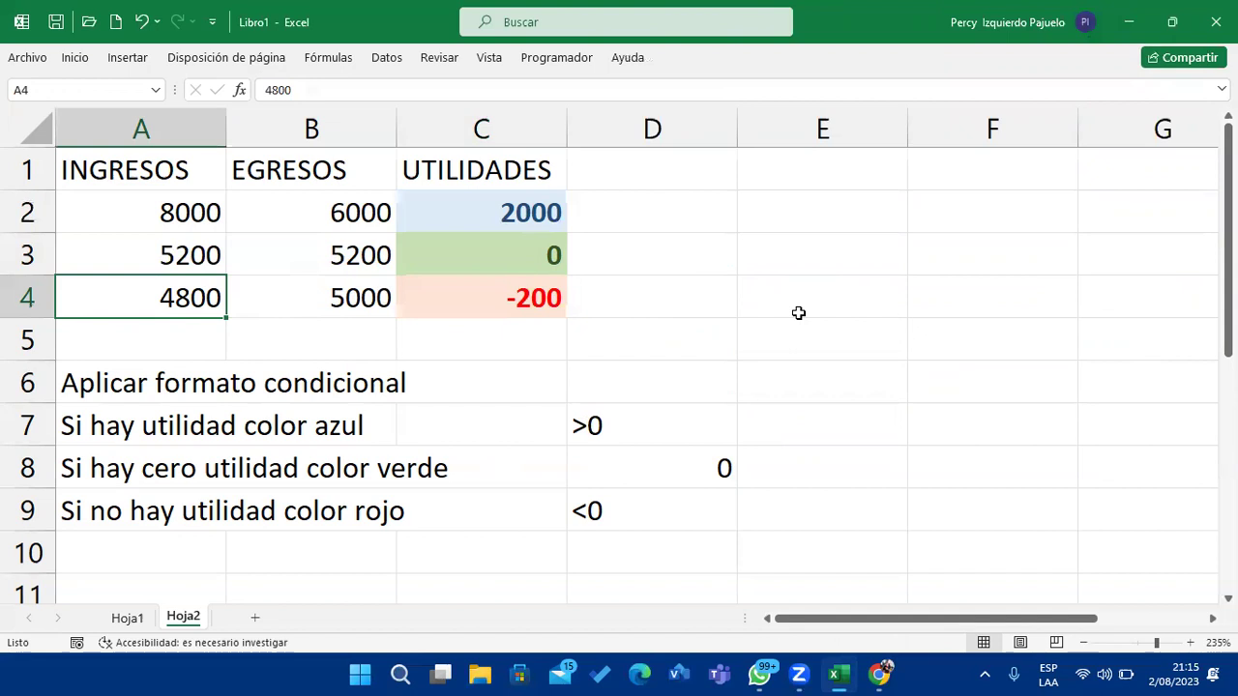
pyautogui.write('5500')
pyautogui.press('Return')
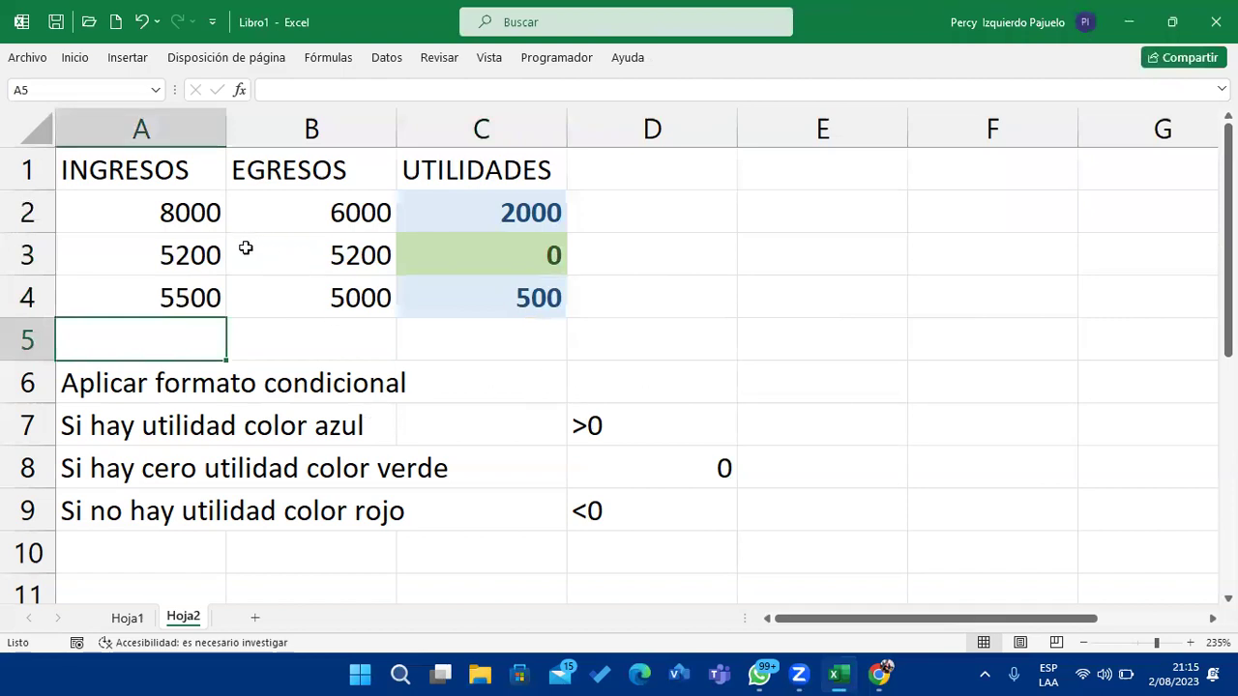
pyautogui.click(174, 254)
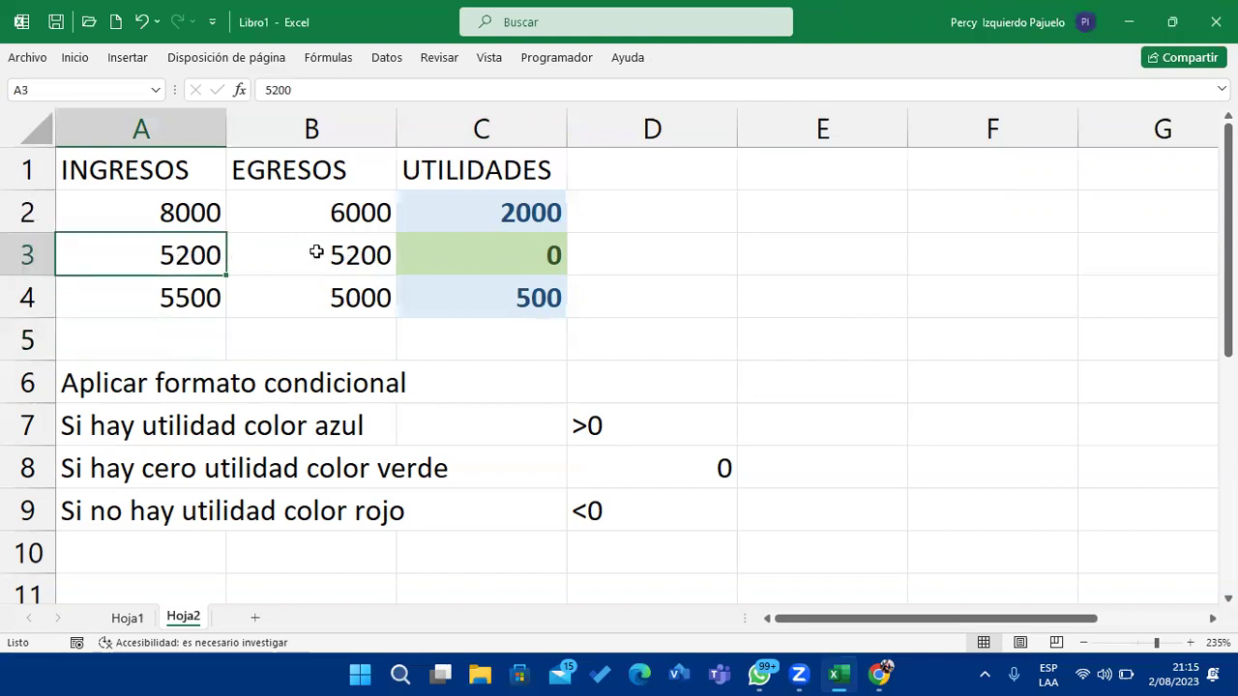
pyautogui.click(316, 253)
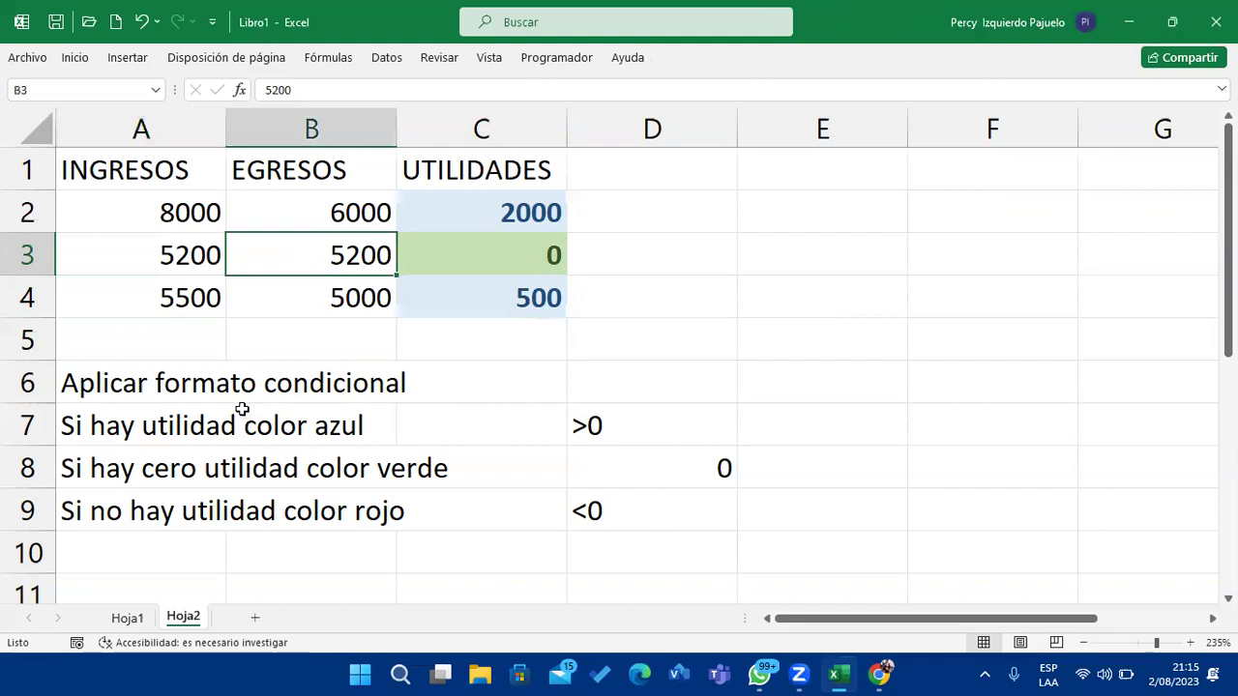
pyautogui.write('6200')
pyautogui.press('Return')
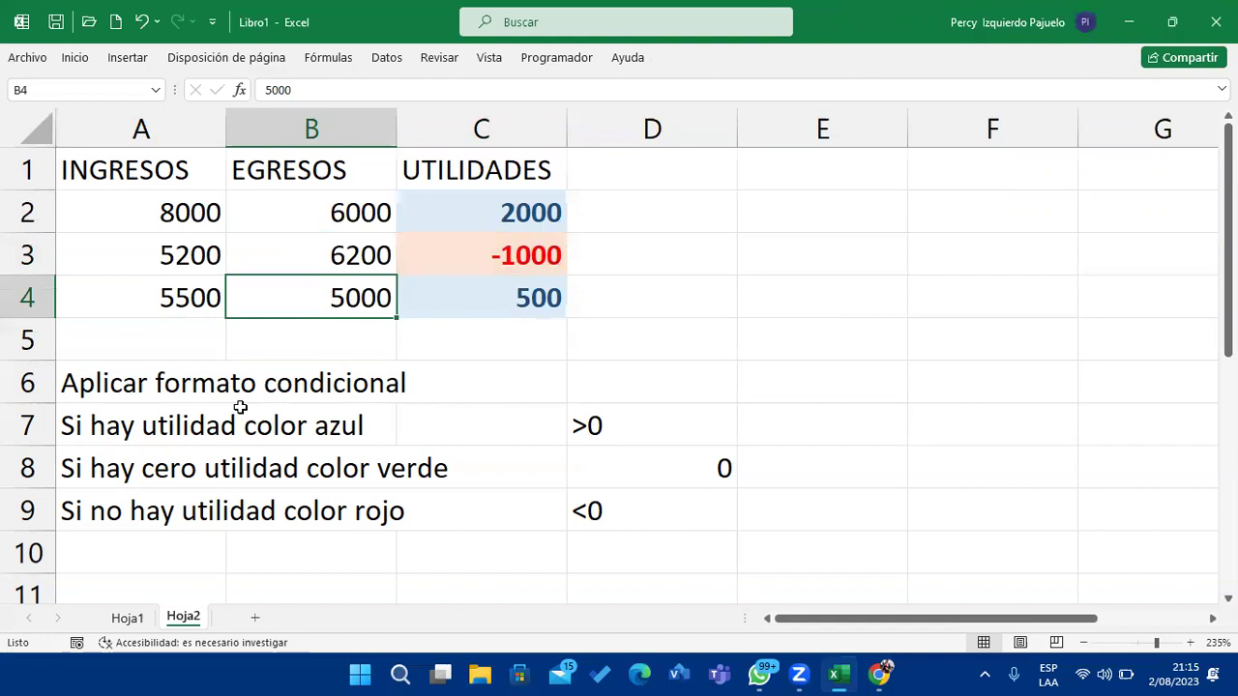
pyautogui.click(319, 221)
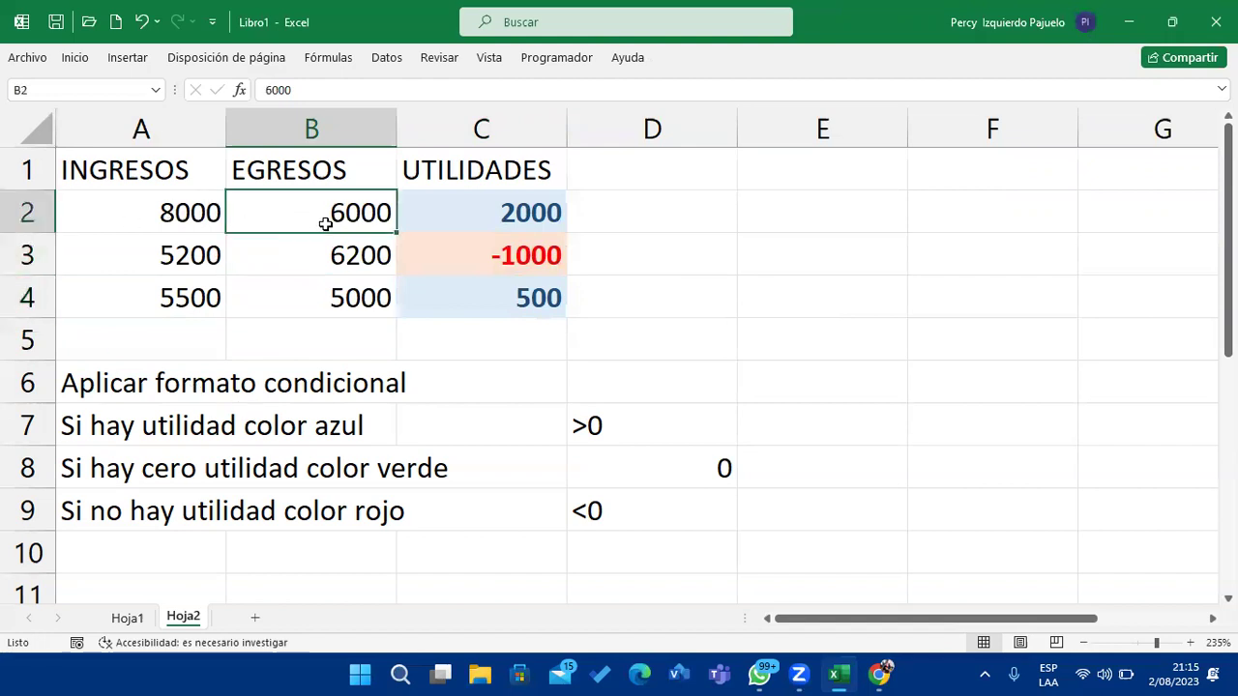
pyautogui.click(207, 211)
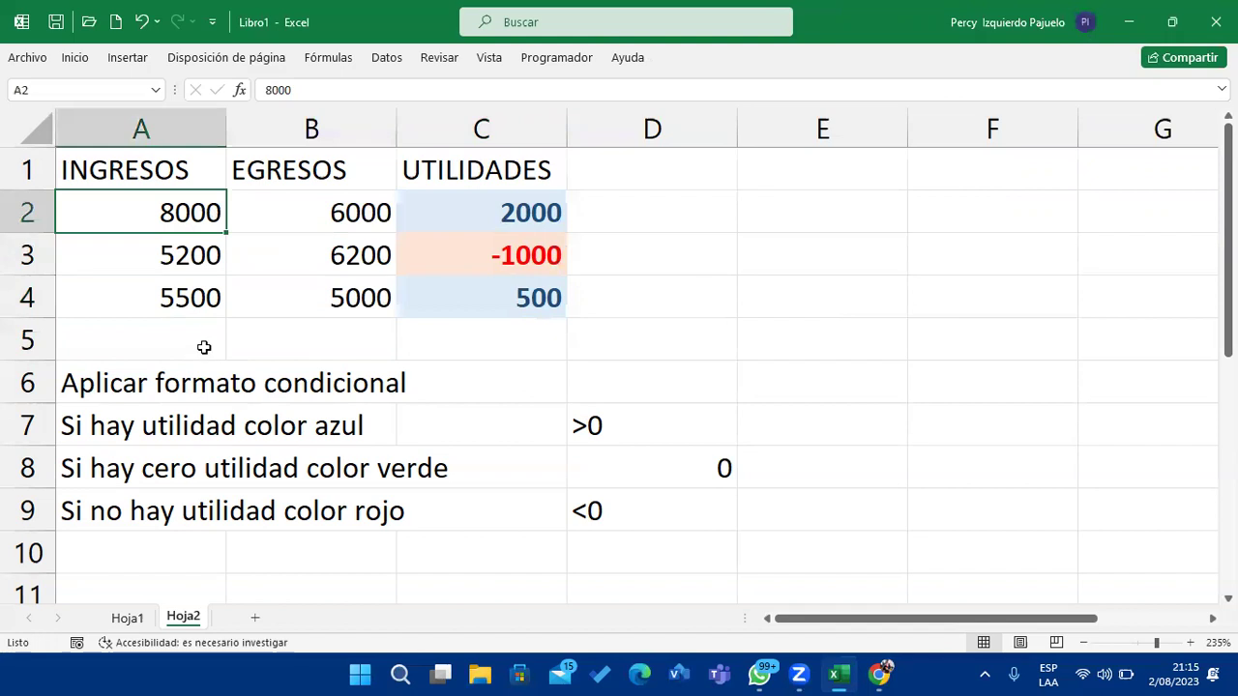
pyautogui.write('5800')
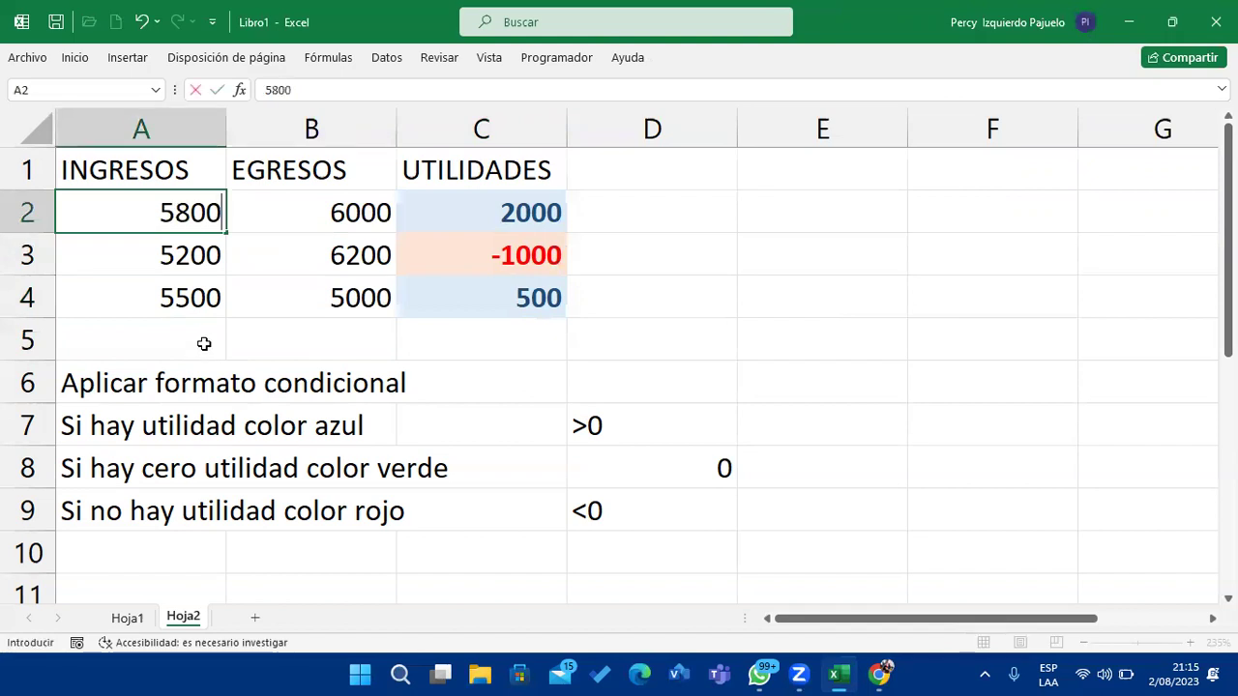
pyautogui.press('Return')
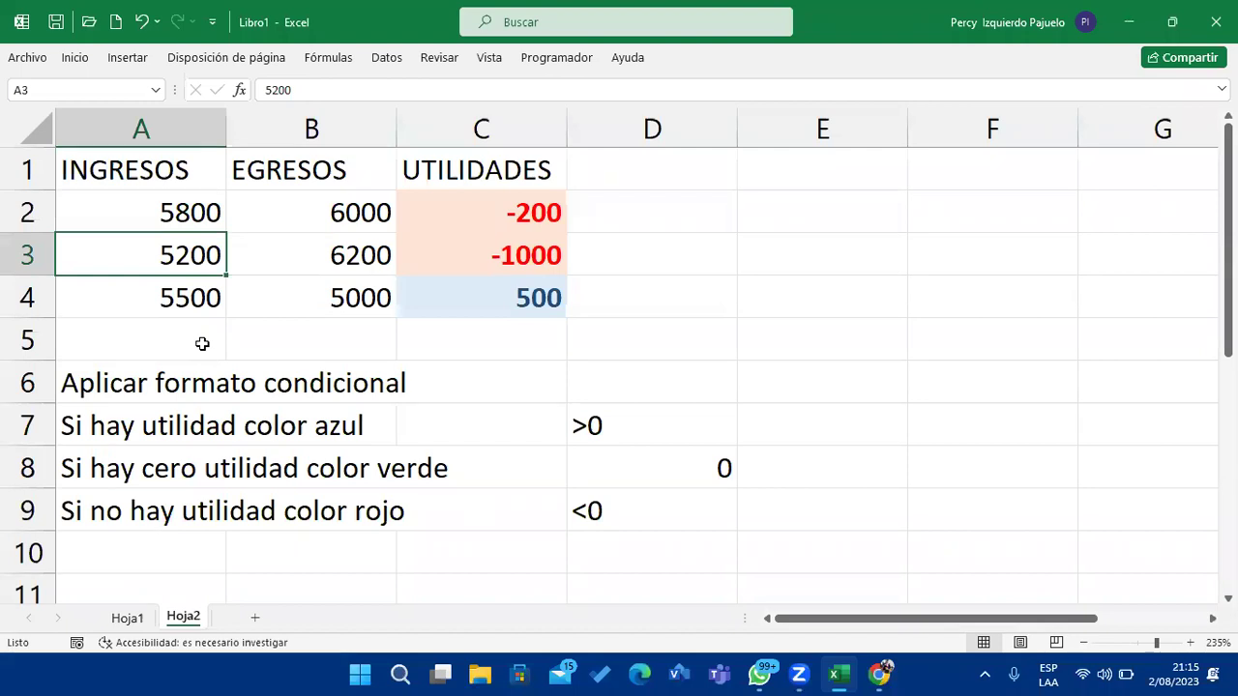
# On Hoja1, enter the heading OBSERVACION in F1 and widen column F.
pyautogui.click(131, 620)
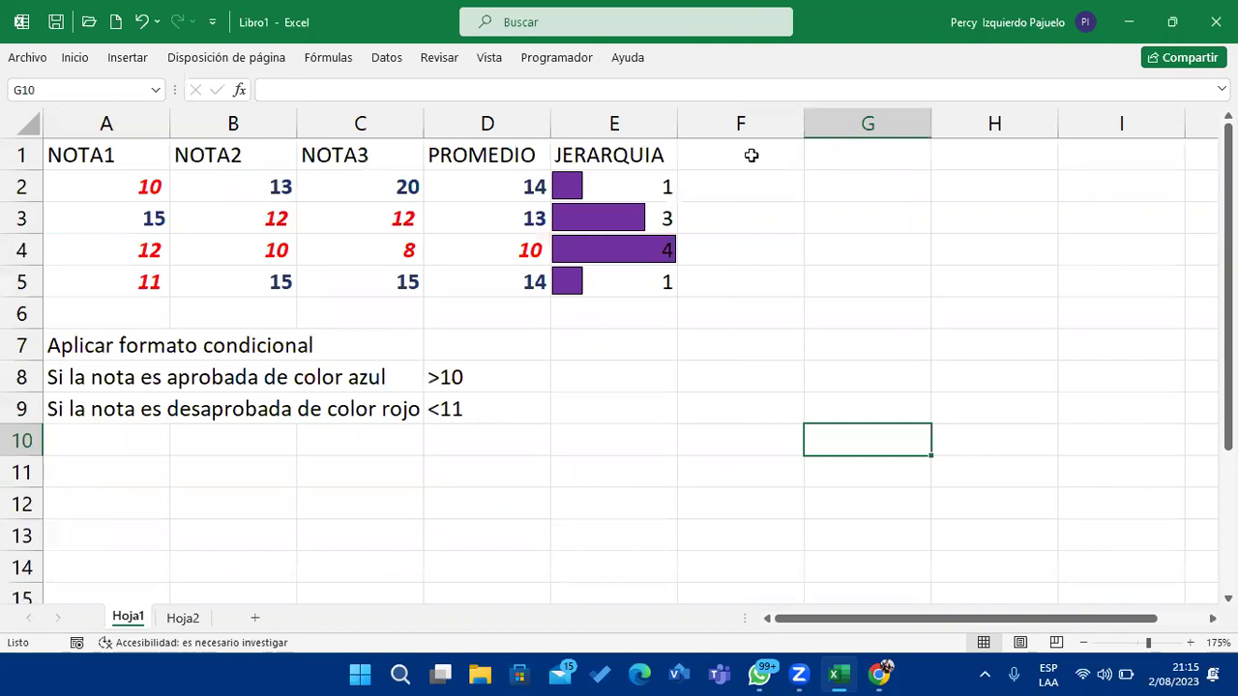
pyautogui.click(748, 155)
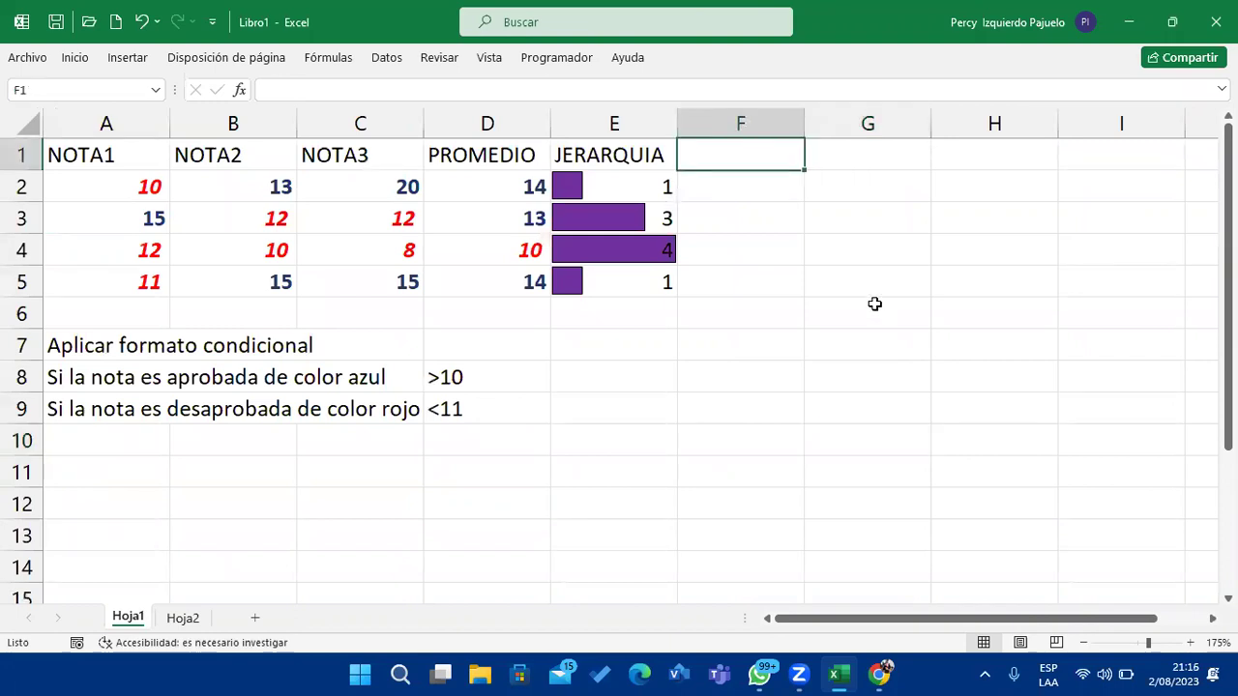
pyautogui.write('OBSERVACION')
pyautogui.press('Return')
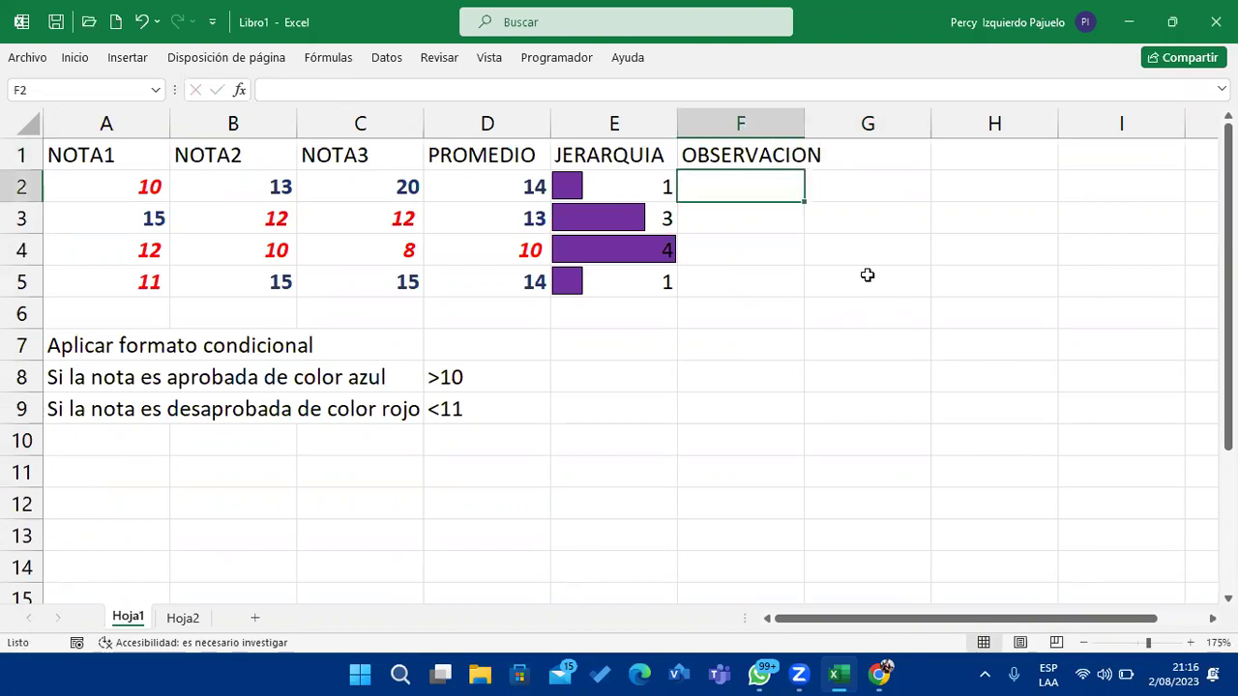
pyautogui.moveTo(802, 126); pyautogui.dragTo(872, 130)
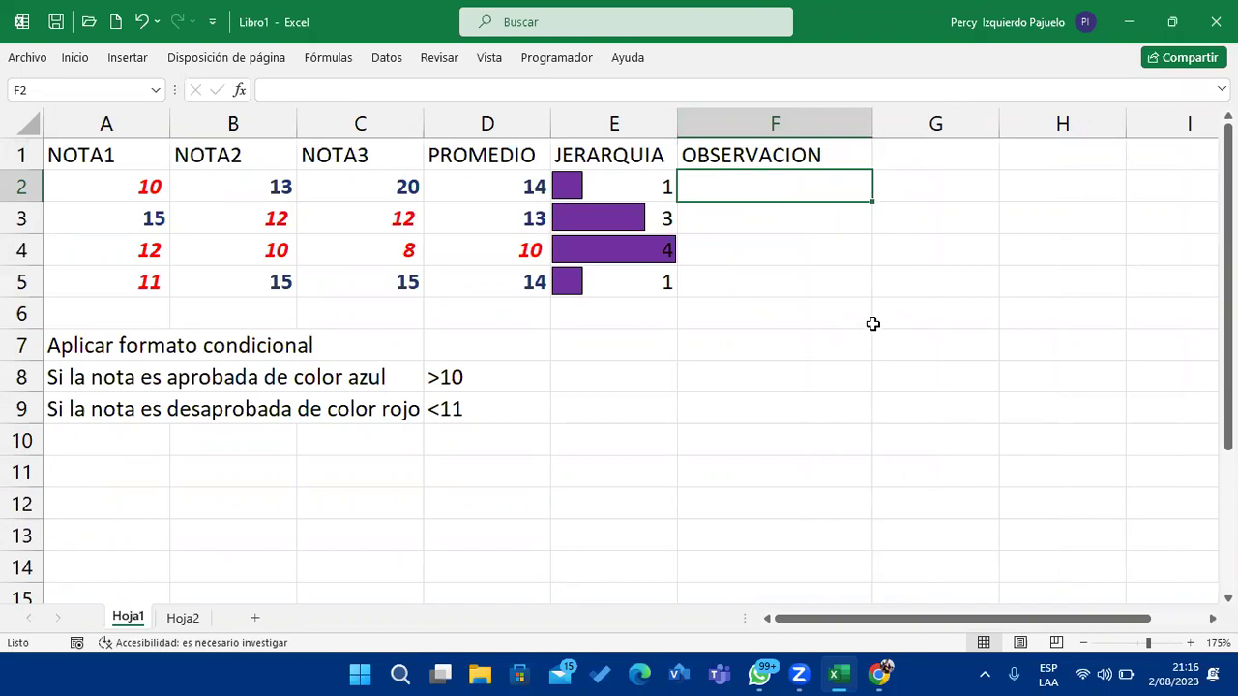
# Enter =SI(D2>12;"Aprobado";"Desaprobado") in F2.
pyautogui.write('=')
pyautogui.write('SI(')
pyautogui.click(487, 182)
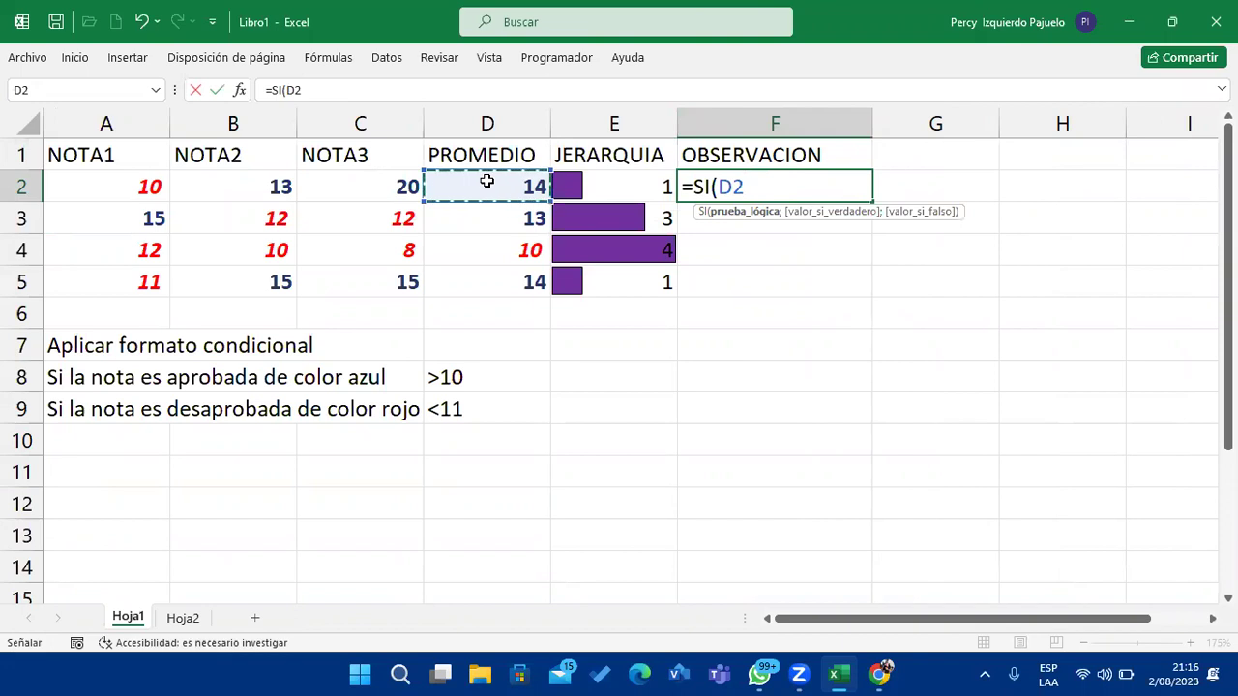
pyautogui.write('>12;"')
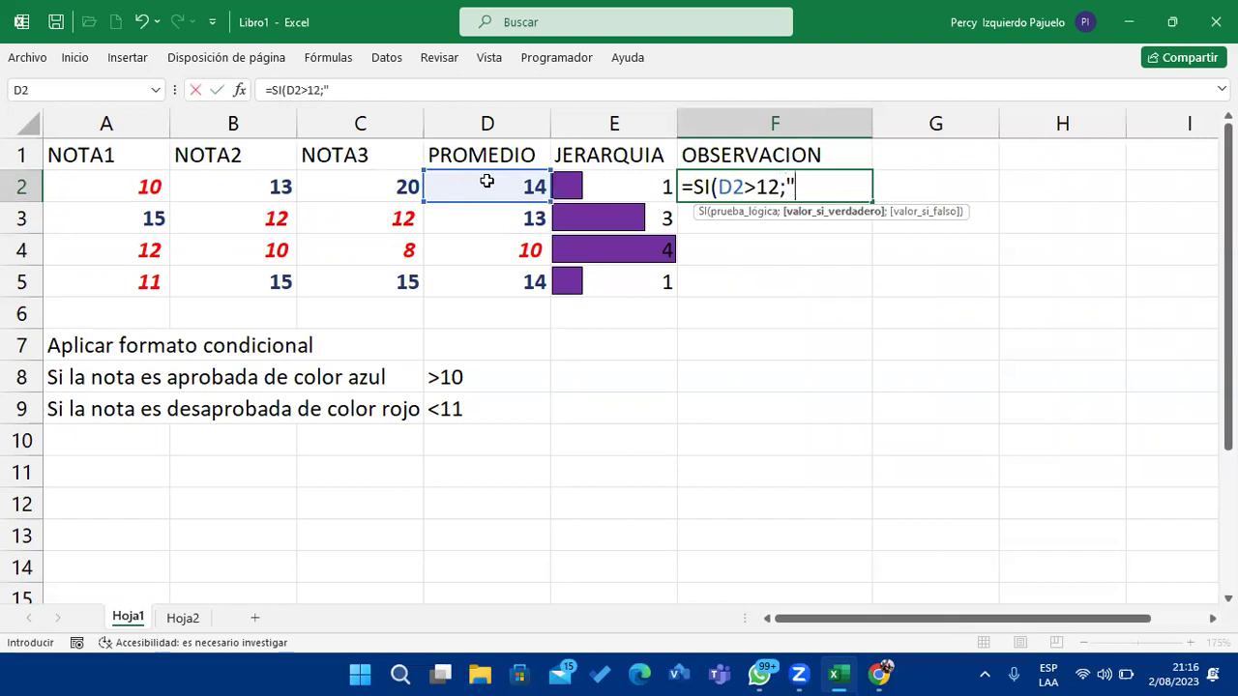
pyautogui.write('aPROBADO')
pyautogui.press('BackSpace')
pyautogui.press('BackSpace')
pyautogui.press('BackSpace')
pyautogui.press('BackSpace')
pyautogui.press('BackSpace')
pyautogui.press('BackSpace')
pyautogui.press('BackSpace')
pyautogui.press('BackSpace')
pyautogui.write('Apr')
pyautogui.write('obado')
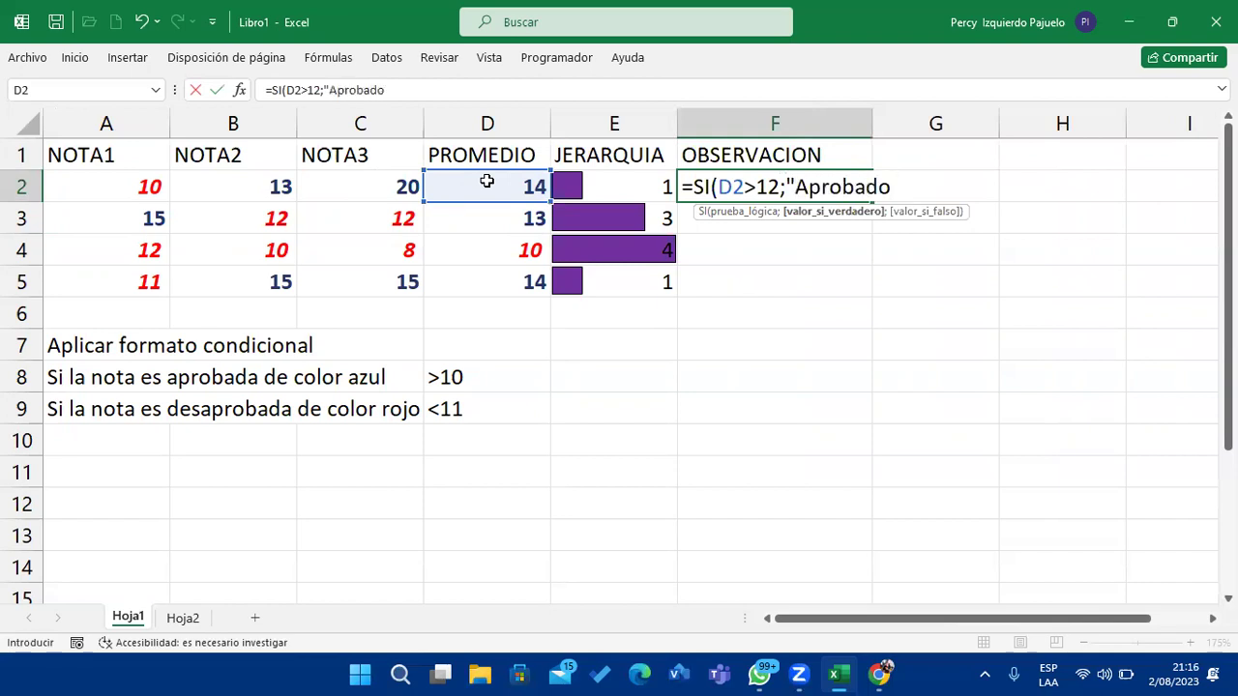
pyautogui.write('";')
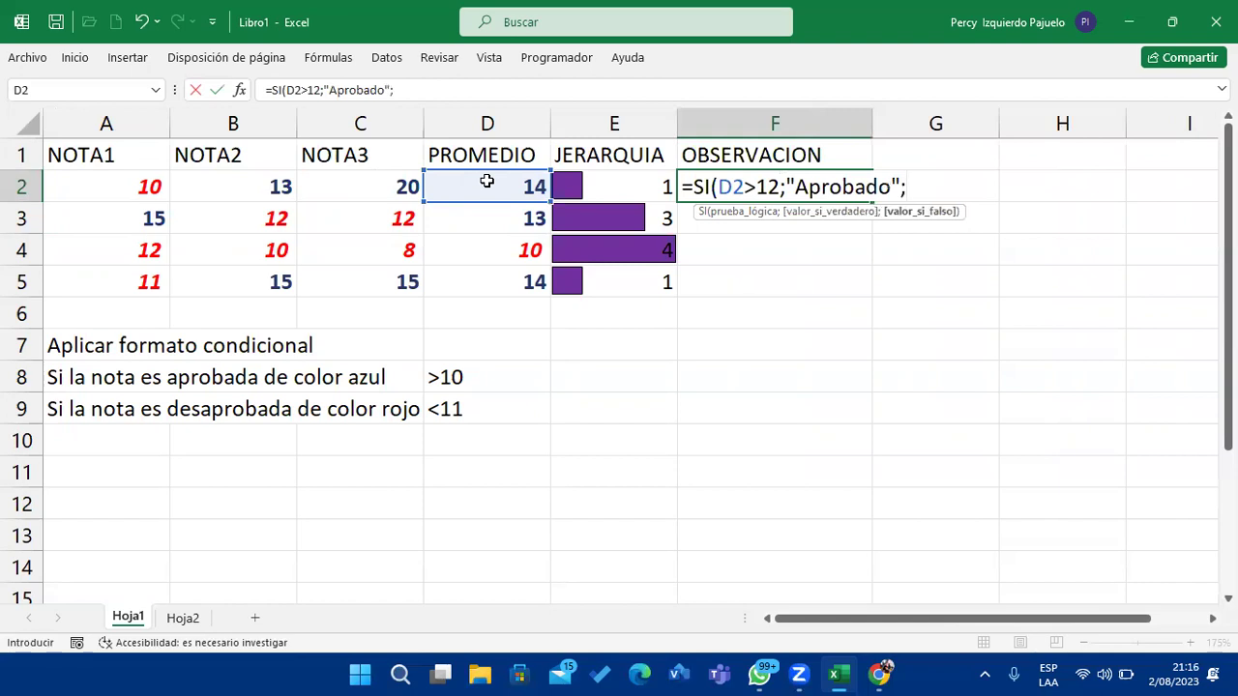
pyautogui.write('#Des')
pyautogui.press('BackSpace')
pyautogui.press('BackSpace')
pyautogui.press('BackSpace')
pyautogui.write('"Desaprobado")')
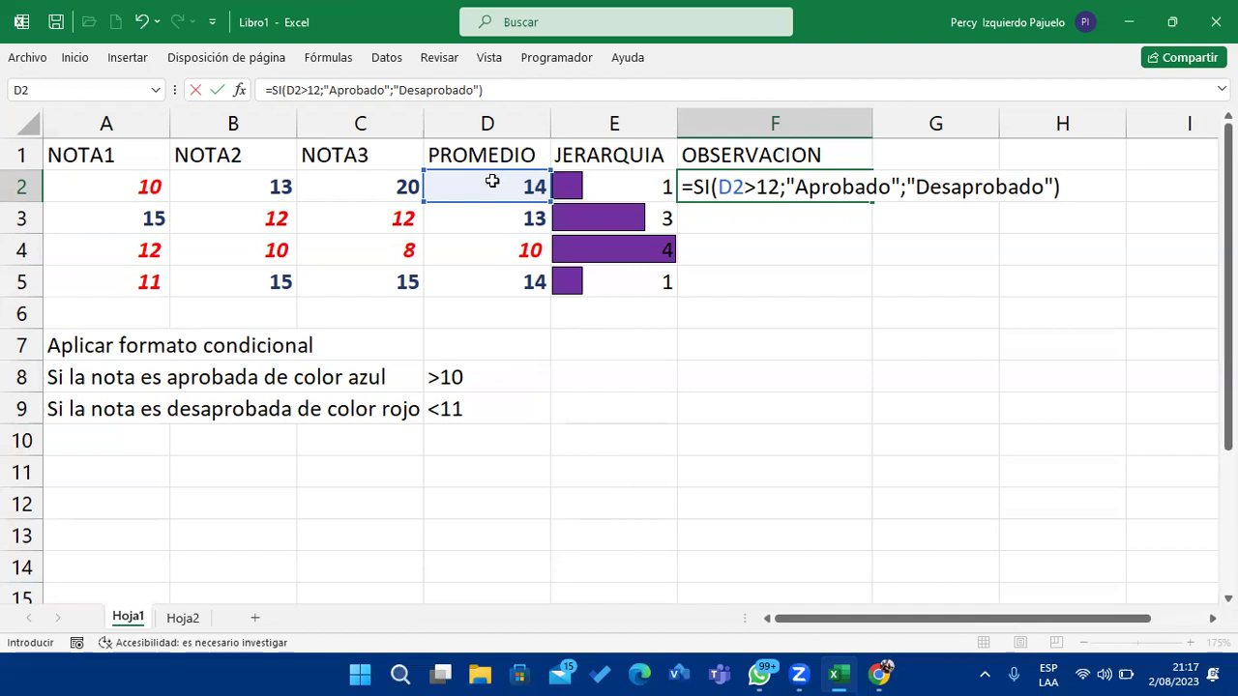
pyautogui.press('Return')
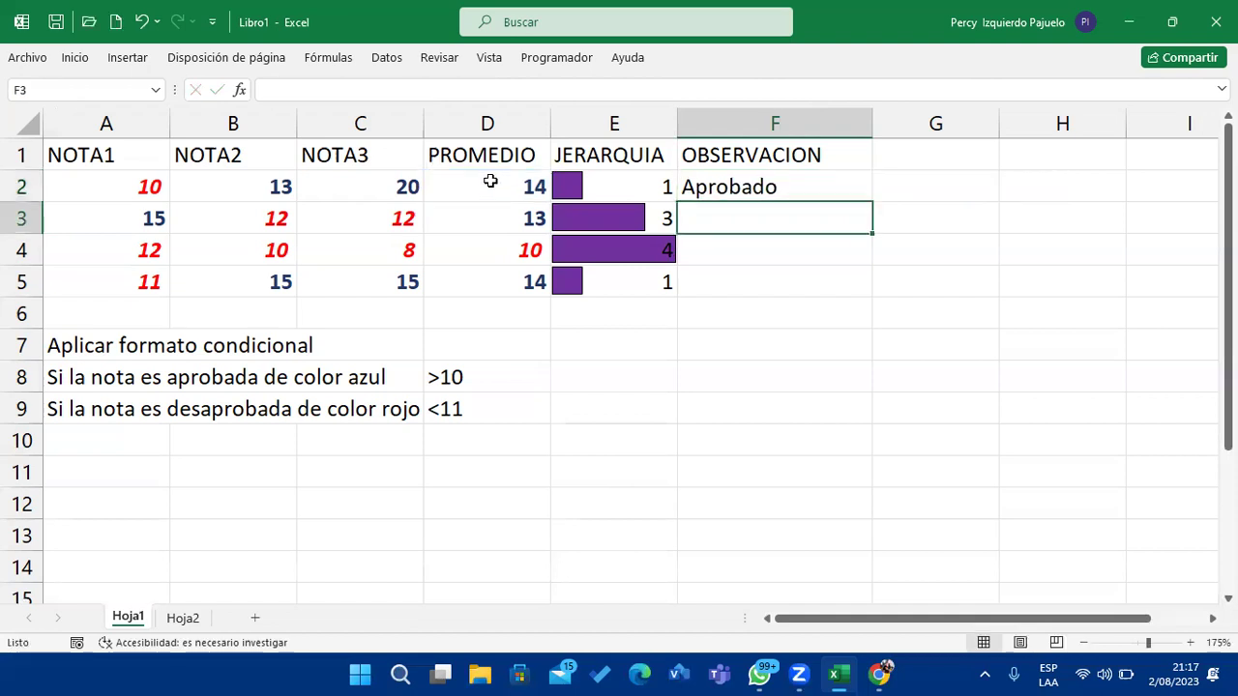
# Copy the F2 formula down through F5.
pyautogui.click(803, 176)
pyautogui.moveTo(872, 201); pyautogui.dragTo(847, 320)
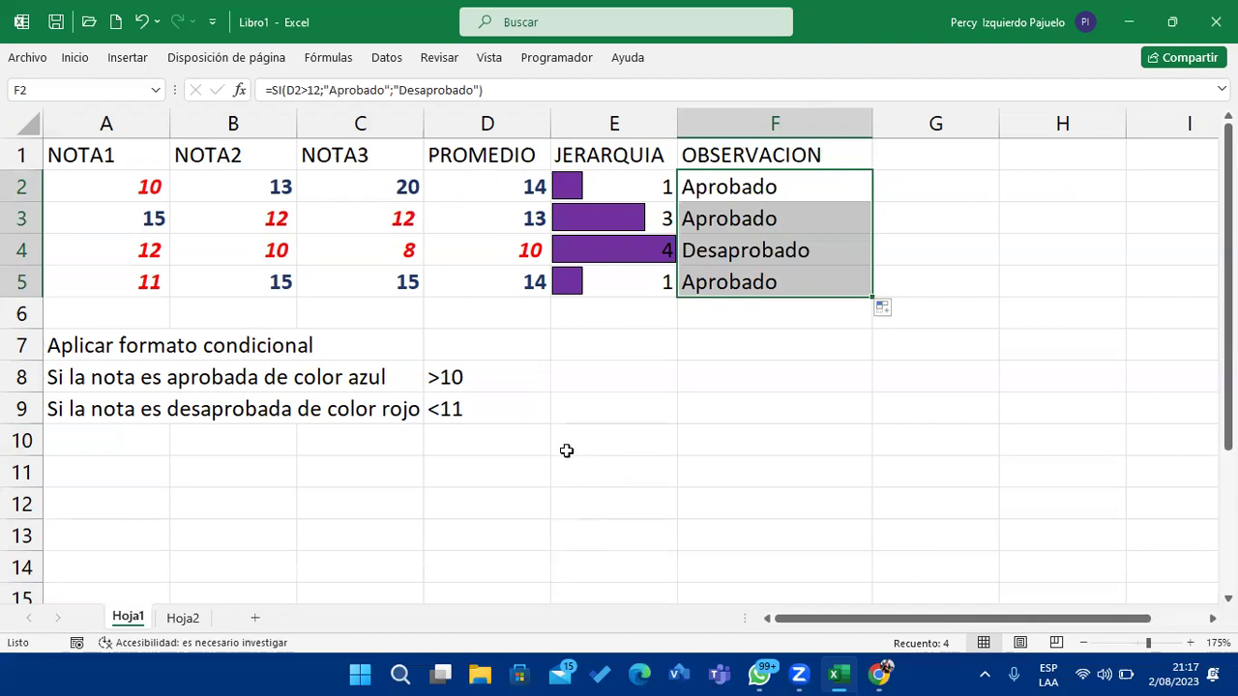
pyautogui.click(79, 59)
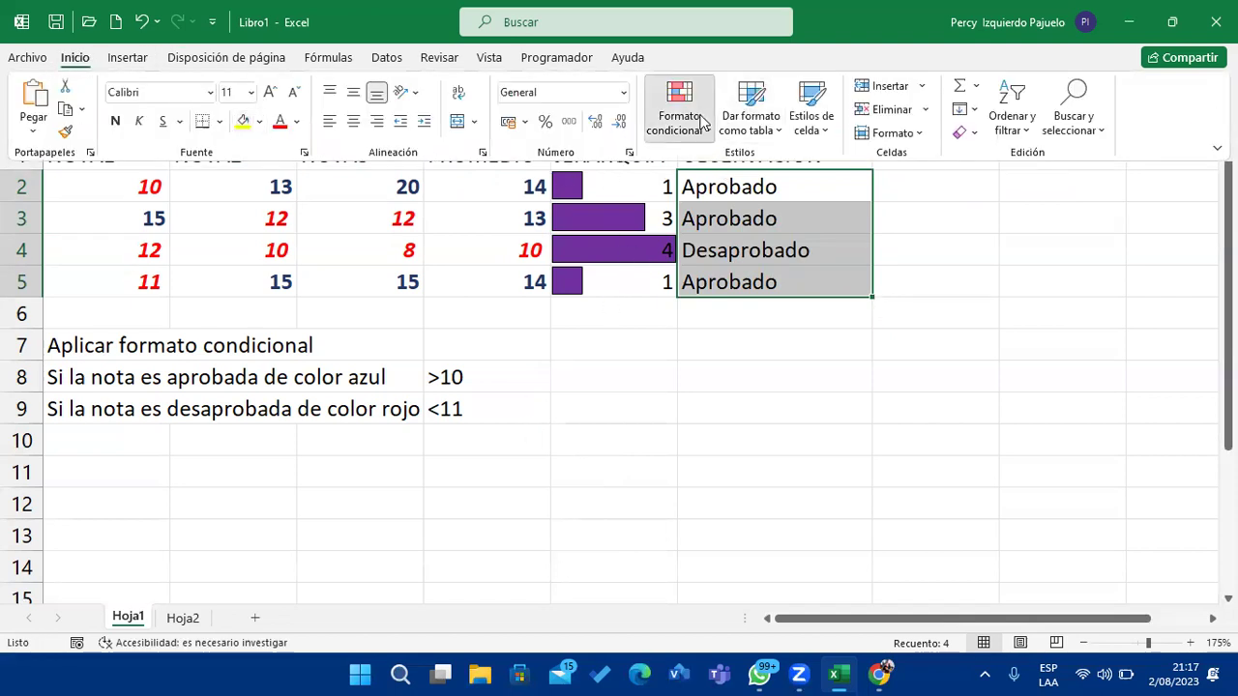
# Start an Equal To highlight rule for 'Aprobado' with a custom format.
pyautogui.click(702, 122)
pyautogui.moveTo(836, 180)
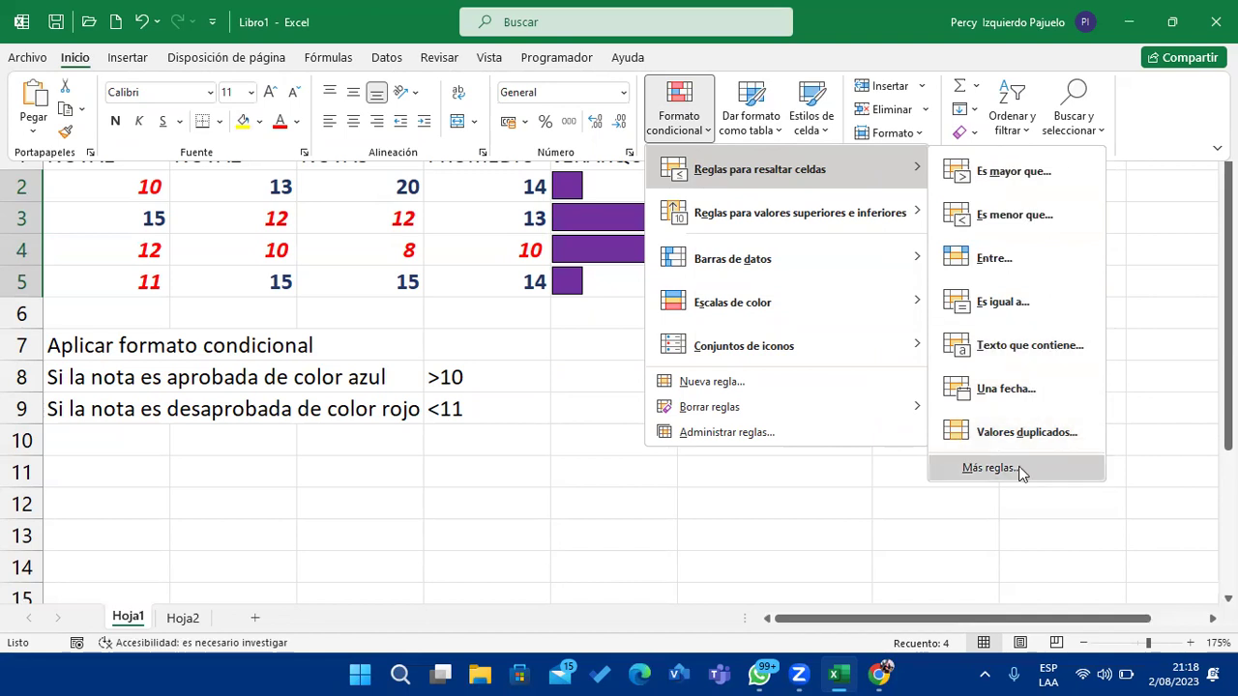
pyautogui.click(1021, 306)
pyautogui.write('Aprobado')
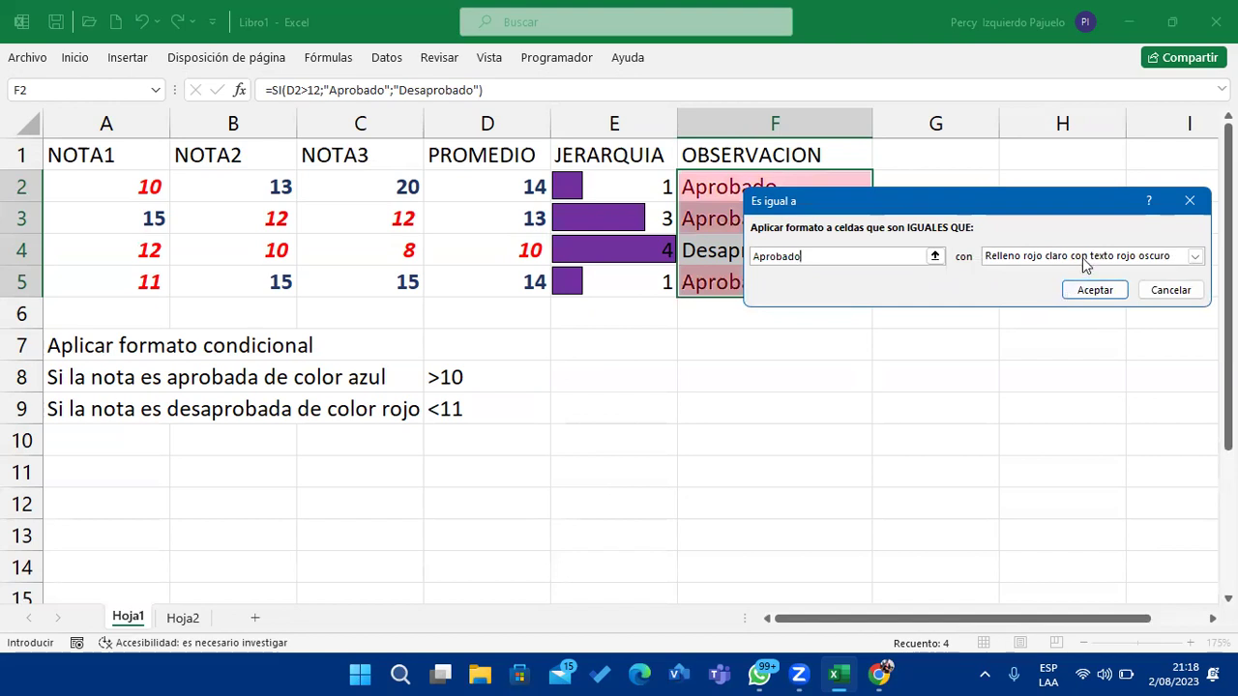
pyautogui.click(1085, 257)
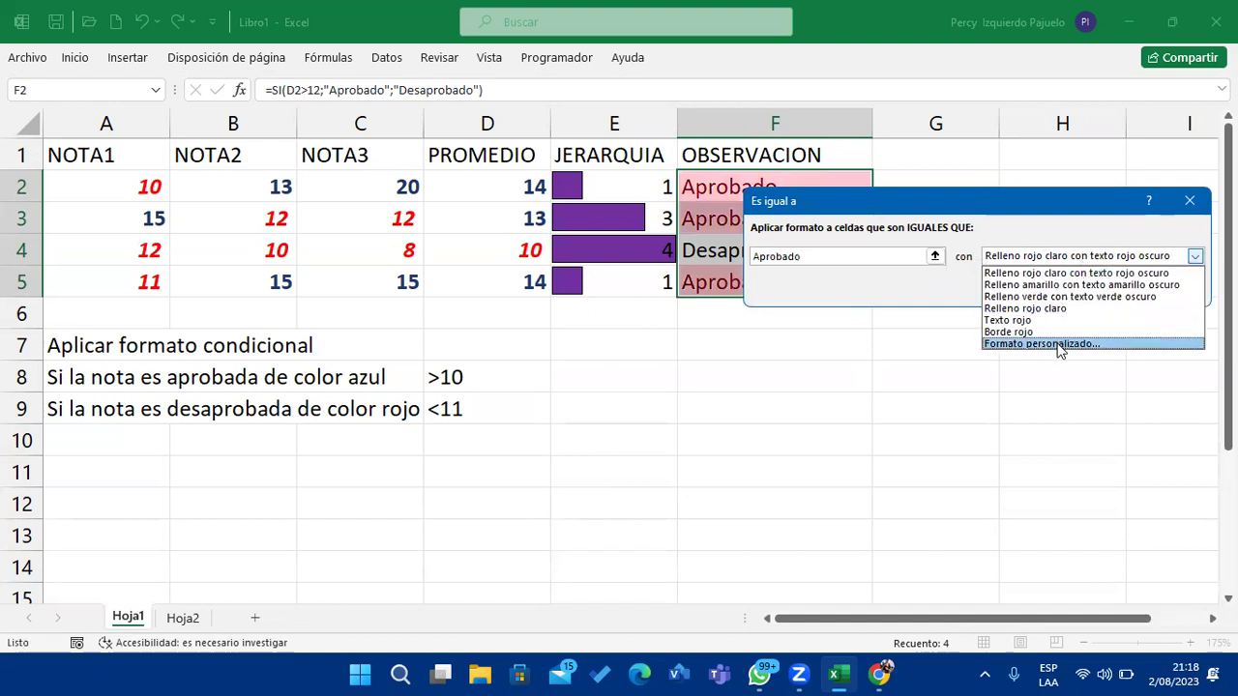
pyautogui.click(1061, 345)
# Format Aprobado cells with bold dark blue text on a light blue fill and apply.
pyautogui.click(1039, 198)
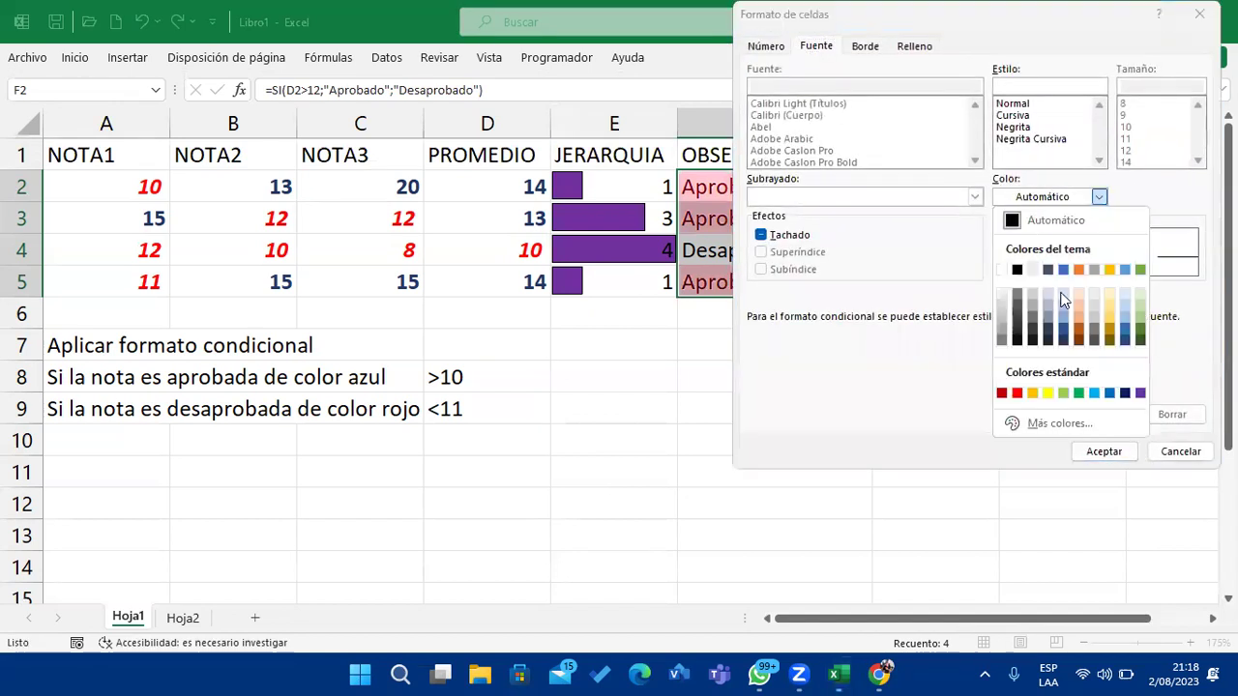
pyautogui.click(1124, 392)
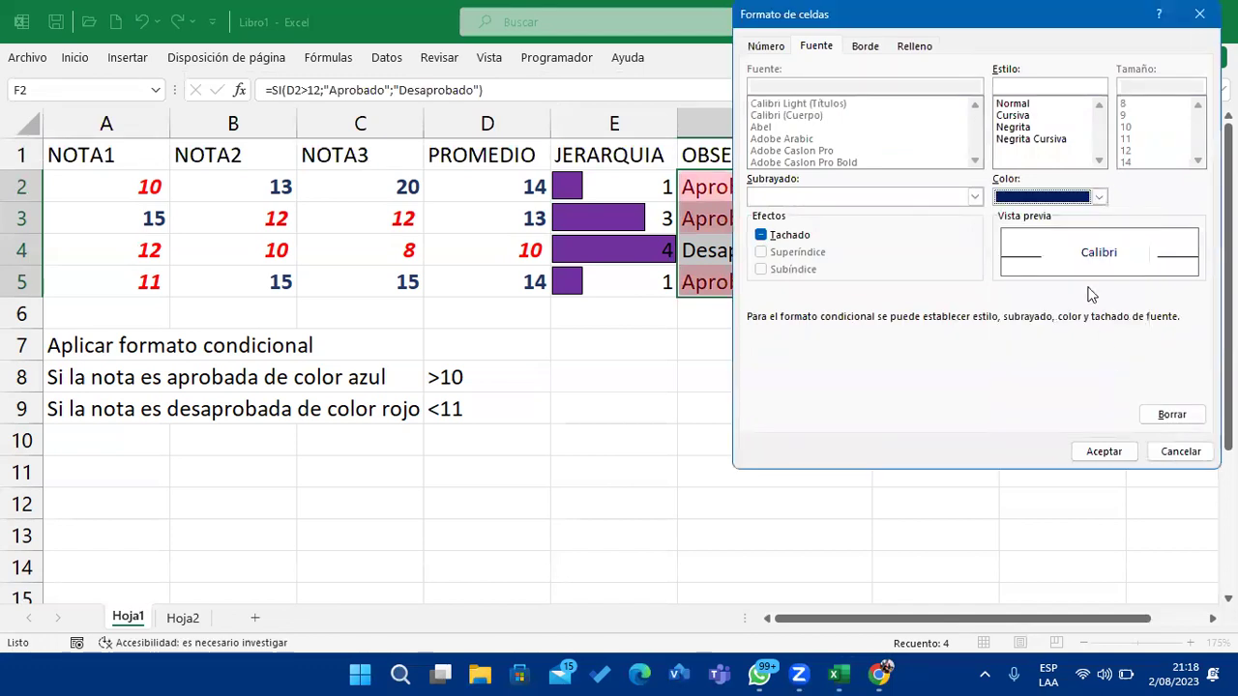
pyautogui.click(1031, 127)
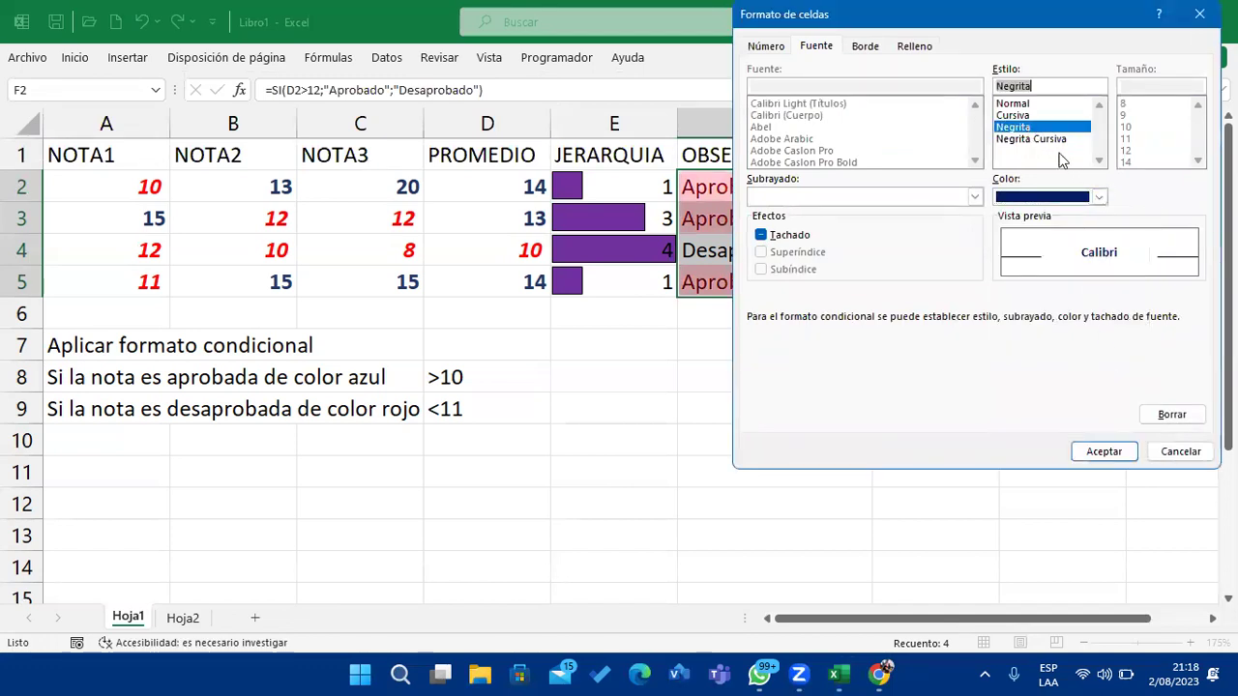
pyautogui.click(915, 48)
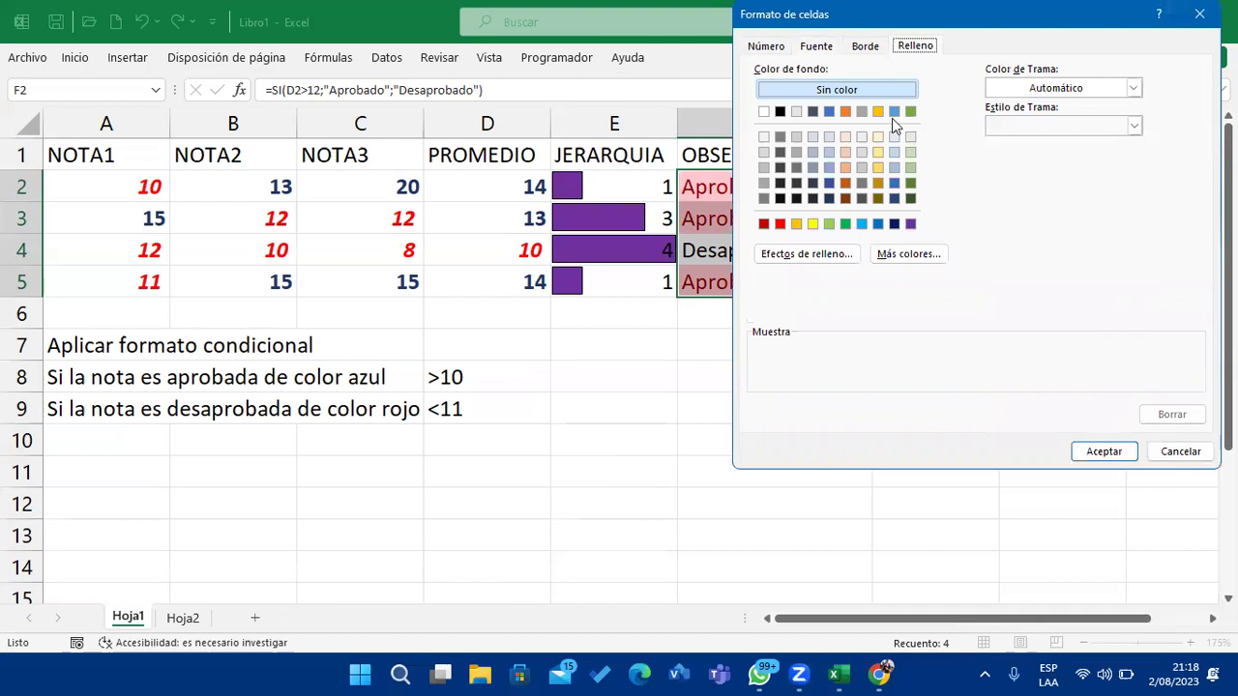
pyautogui.click(895, 152)
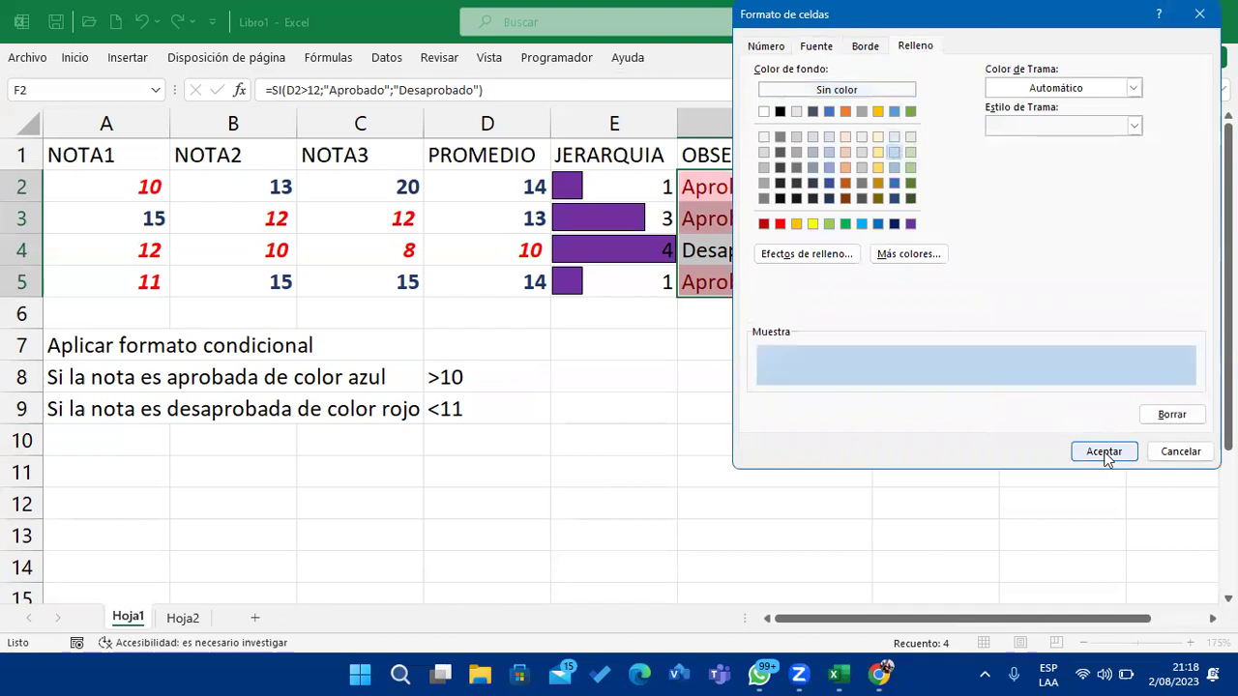
pyautogui.click(1103, 453)
pyautogui.click(1094, 290)
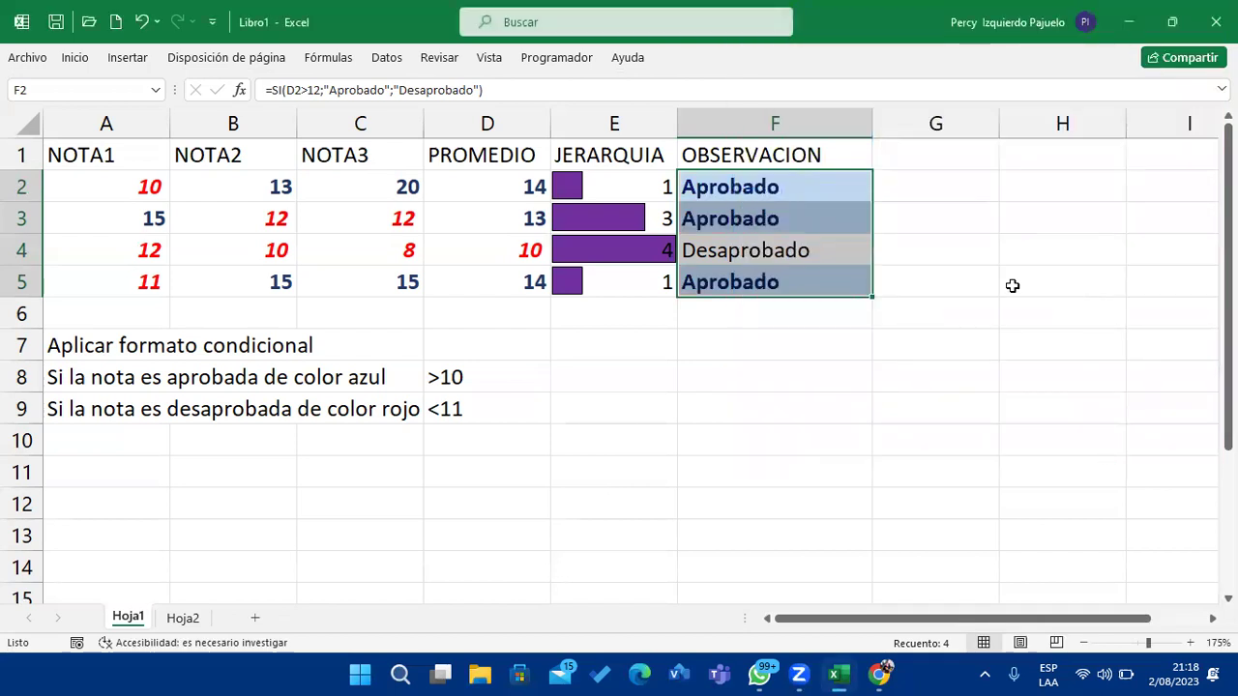
pyautogui.click(77, 58)
pyautogui.click(686, 130)
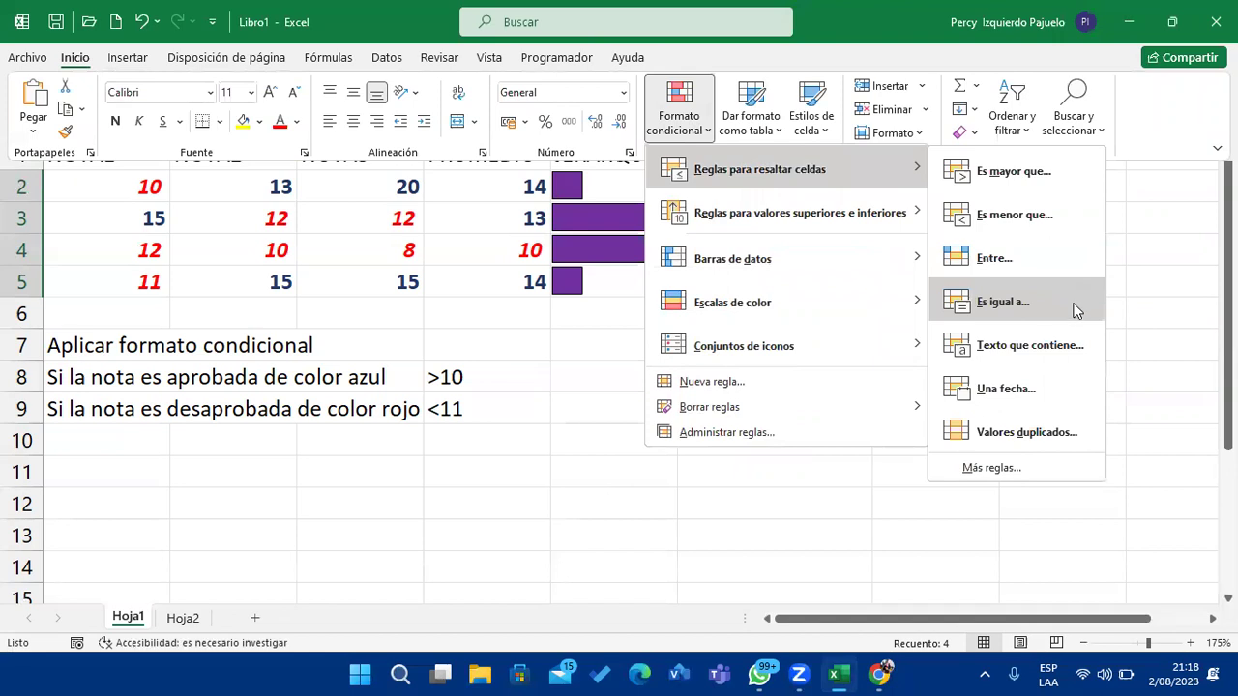
# Start an Equal To highlight rule for 'Desaprobado' with a custom format.
pyautogui.click(1074, 305)
pyautogui.write('Desaprobado')
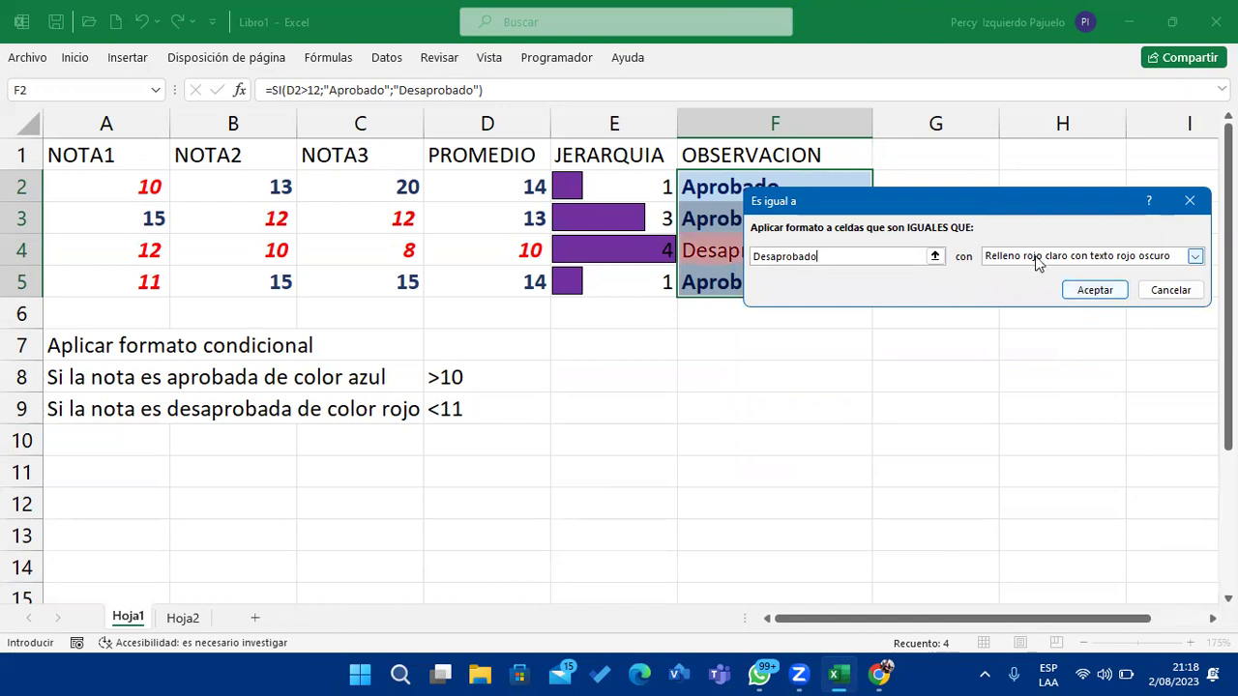
pyautogui.click(1038, 258)
pyautogui.click(1035, 345)
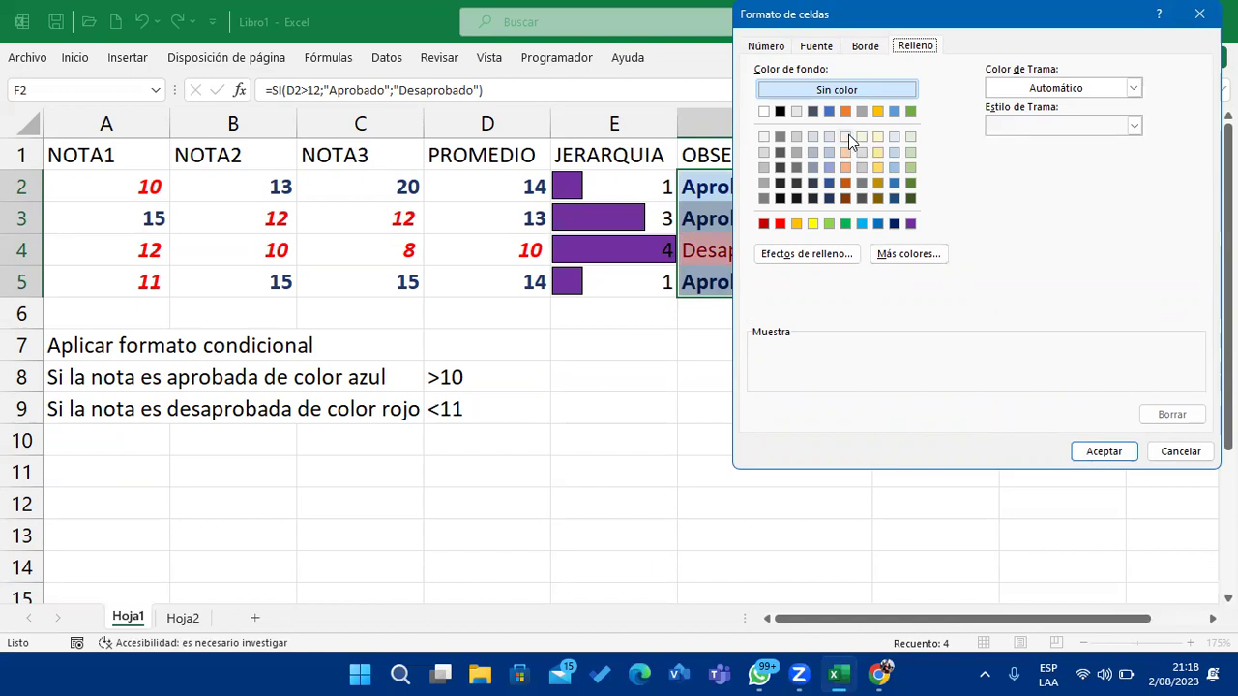
# Format Desaprobado cells with a light peach fill and bold red text, then apply.
pyautogui.click(846, 136)
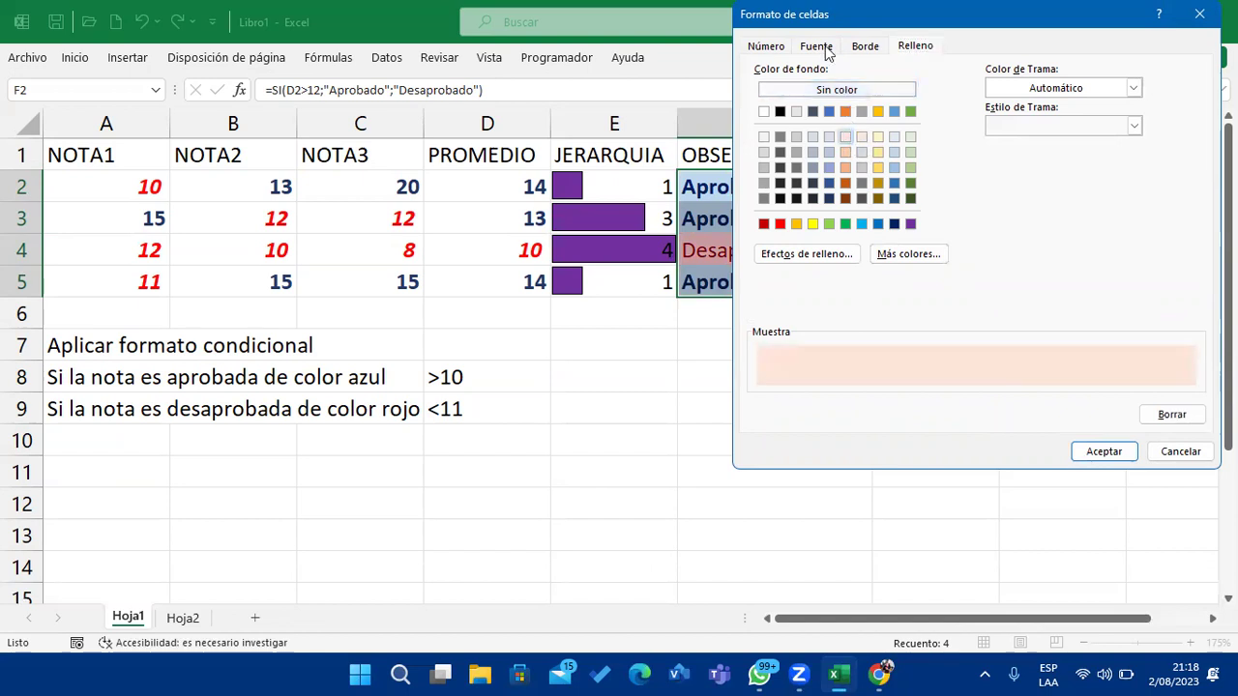
pyautogui.click(827, 48)
pyautogui.click(1083, 196)
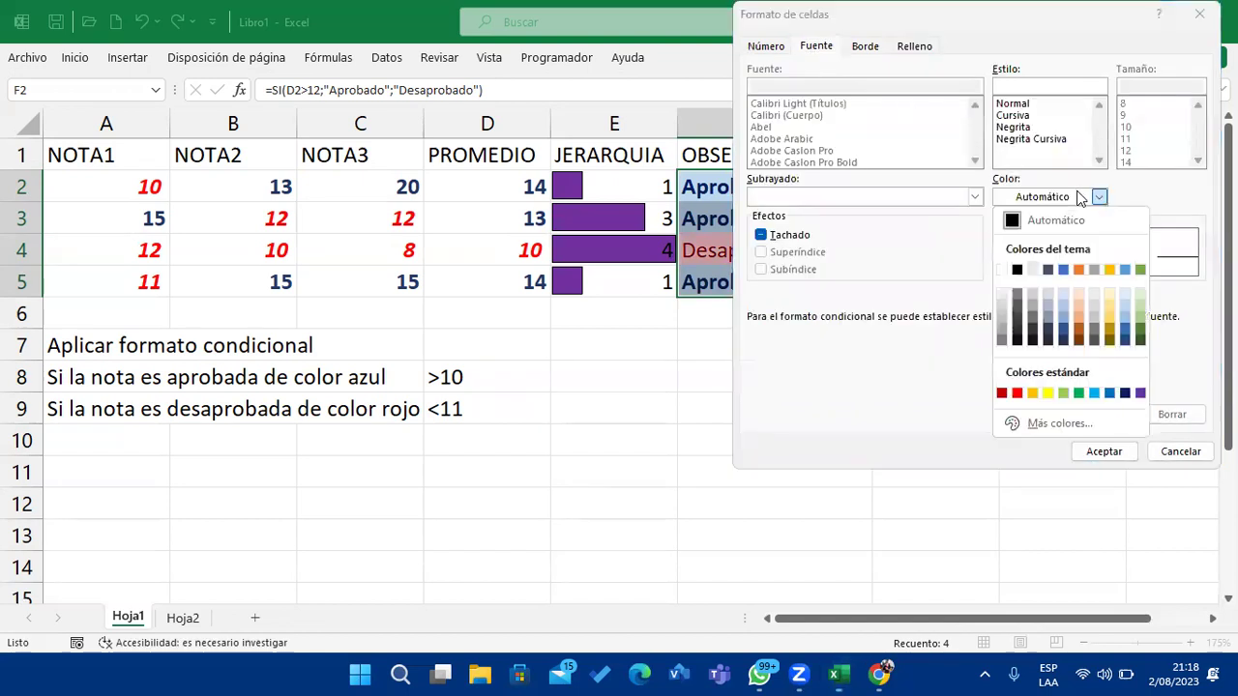
pyautogui.click(1017, 393)
pyautogui.click(1012, 126)
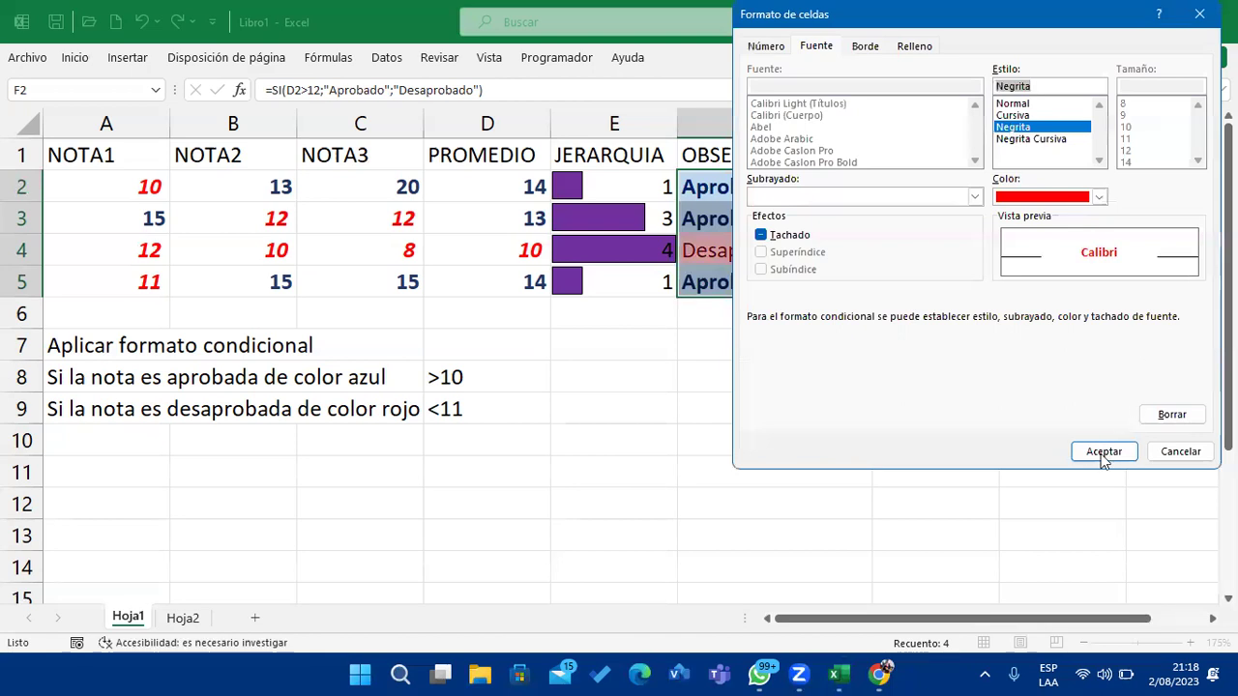
pyautogui.click(1102, 452)
pyautogui.click(1105, 290)
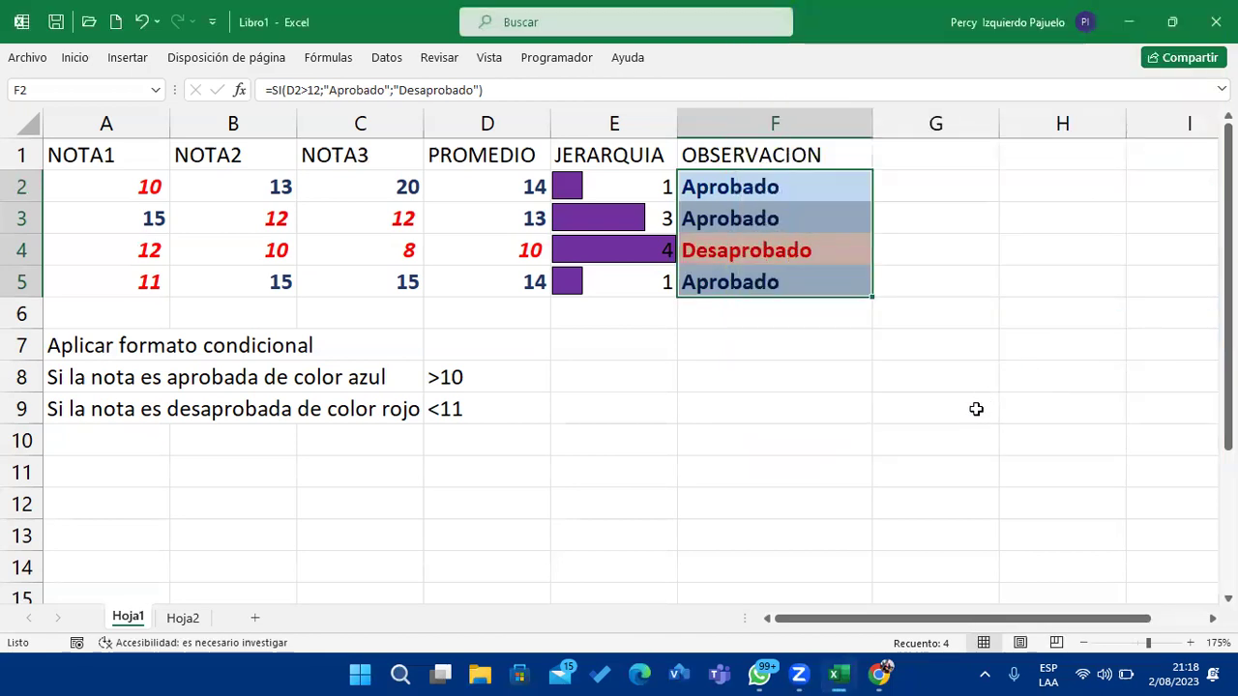
pyautogui.click(974, 406)
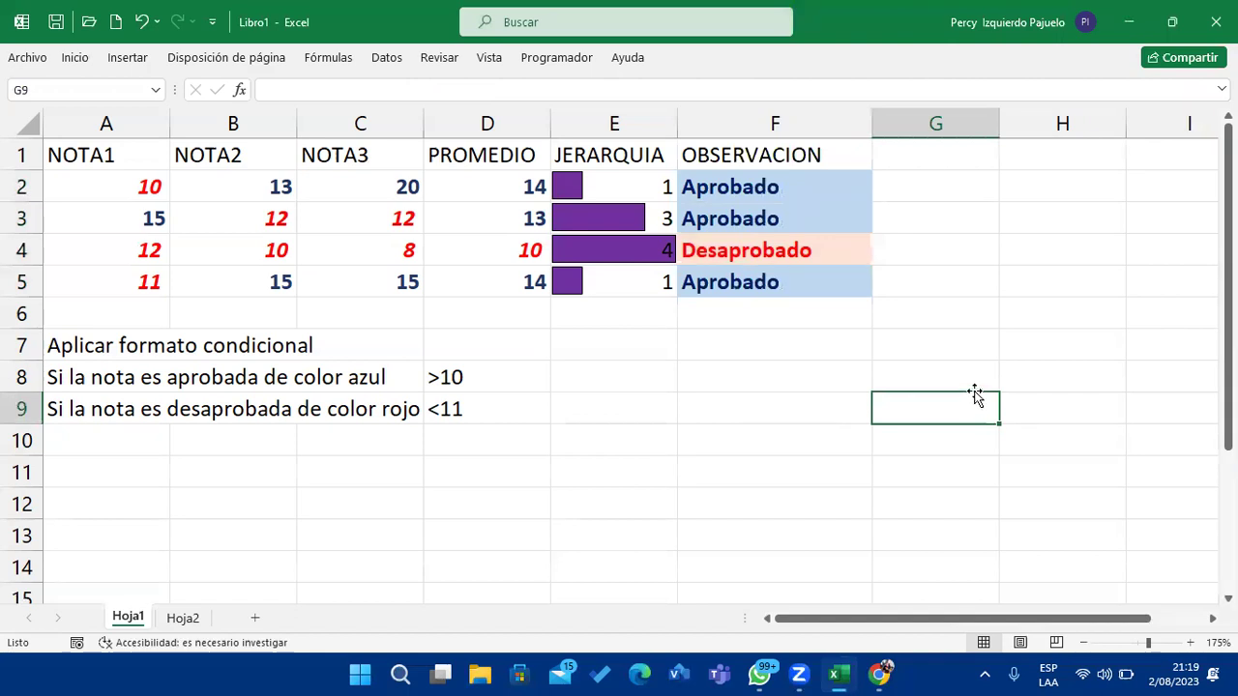
# Apply the check-mark indicator icon set to the OBSERVACION results F2:F5.
pyautogui.moveTo(773, 185); pyautogui.dragTo(785, 282)
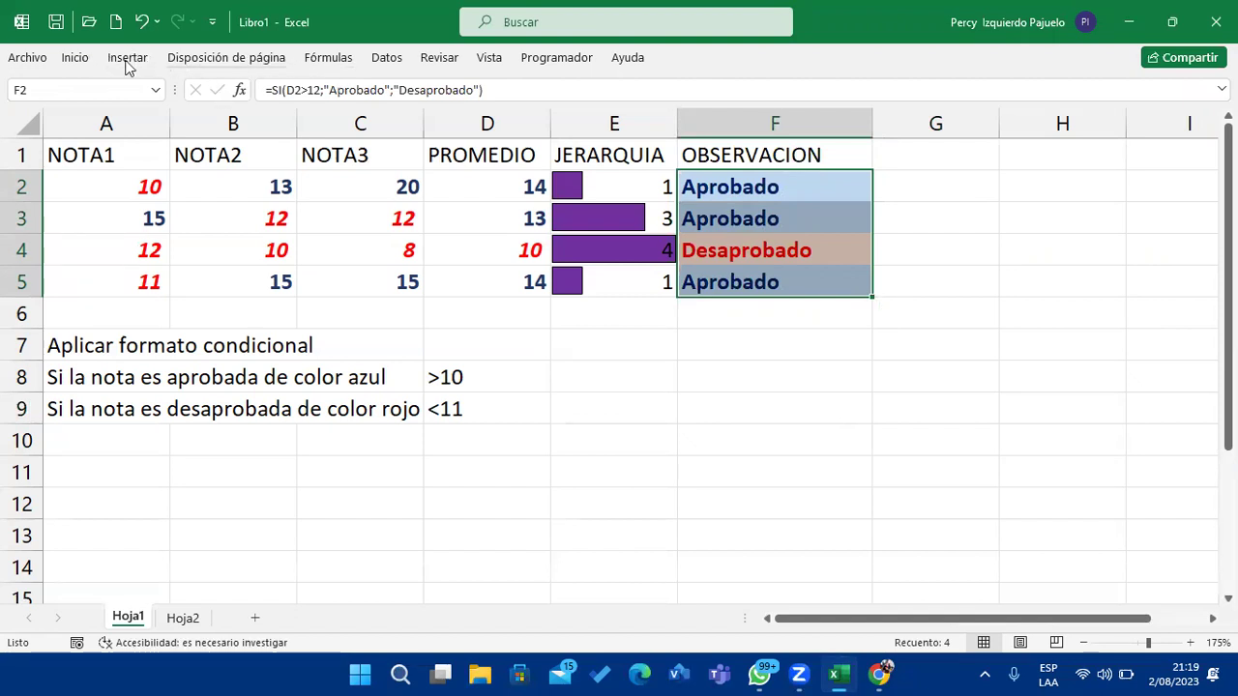
pyautogui.click(75, 58)
pyautogui.click(679, 115)
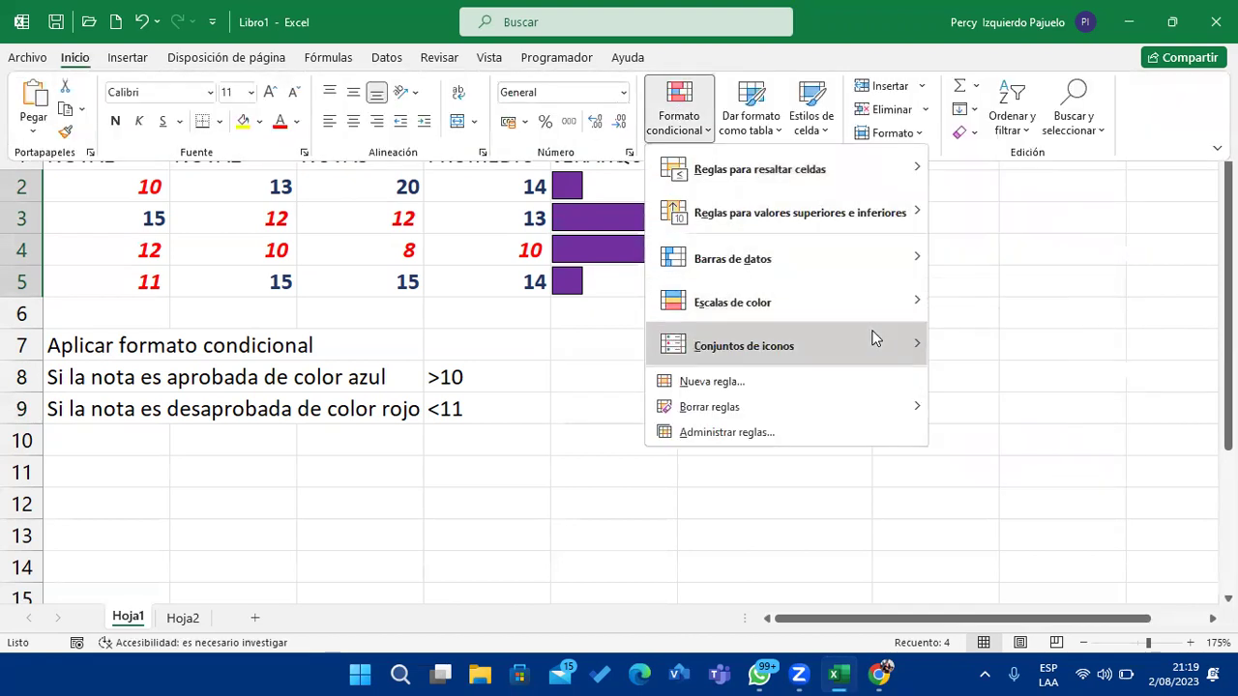
pyautogui.moveTo(892, 313)
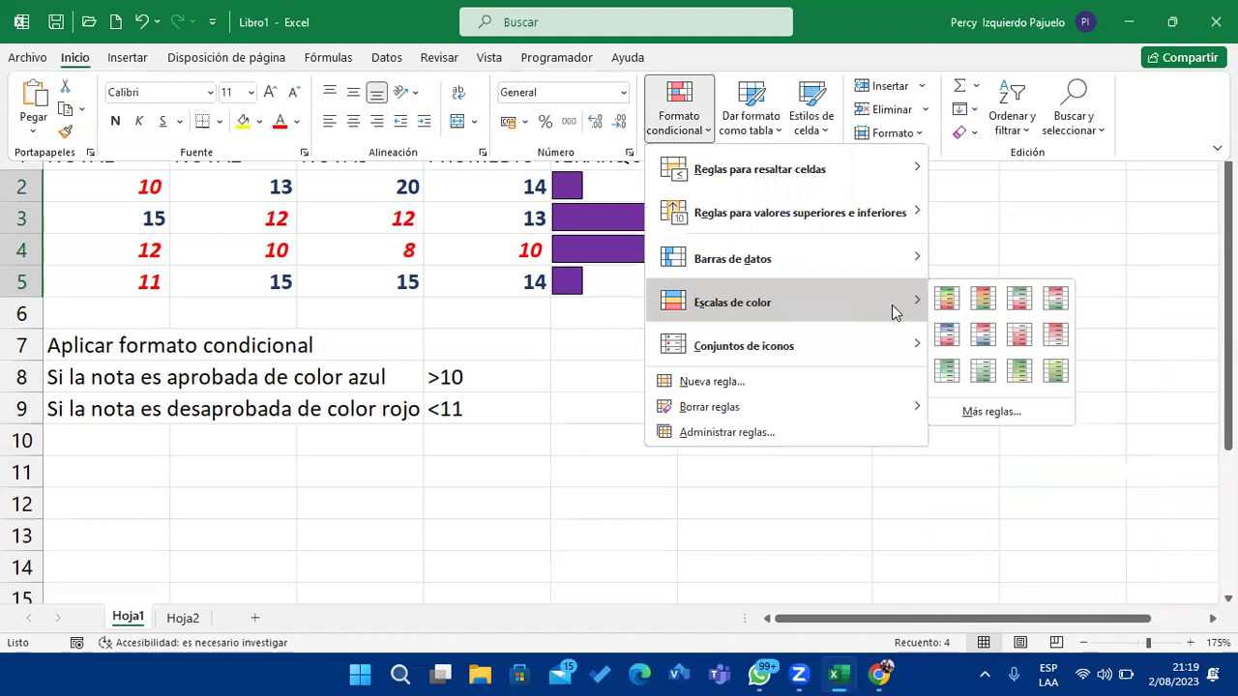
pyautogui.moveTo(916, 334)
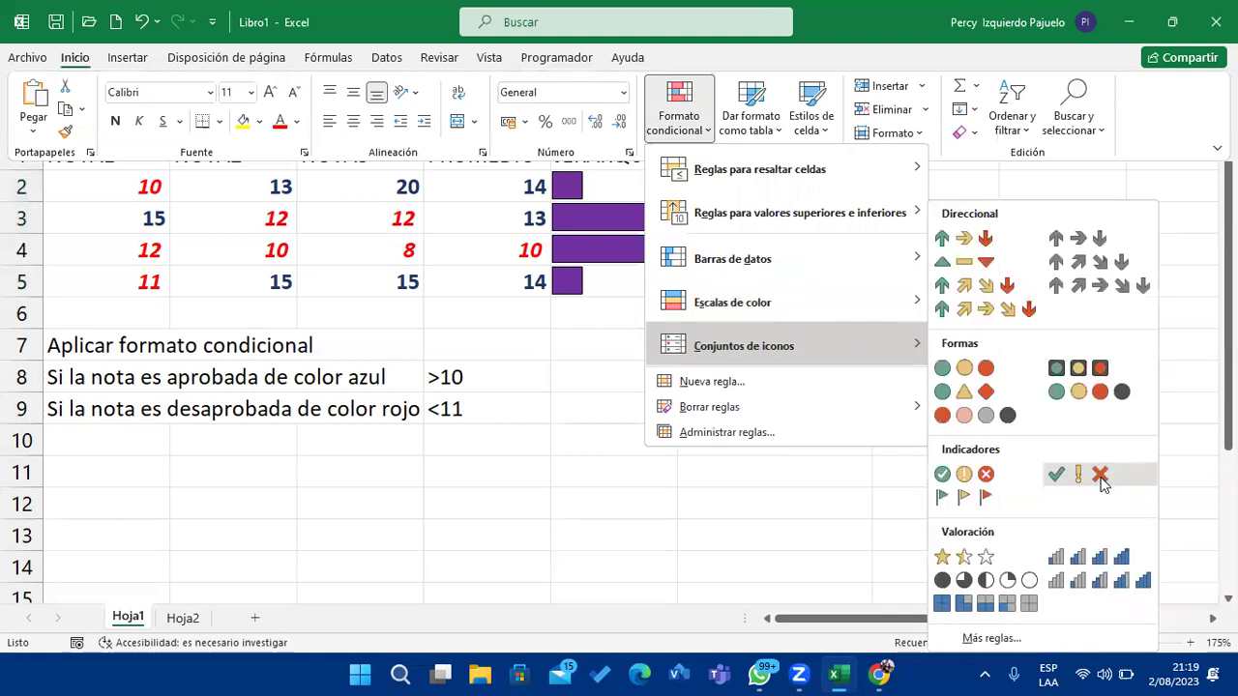
pyautogui.click(1102, 477)
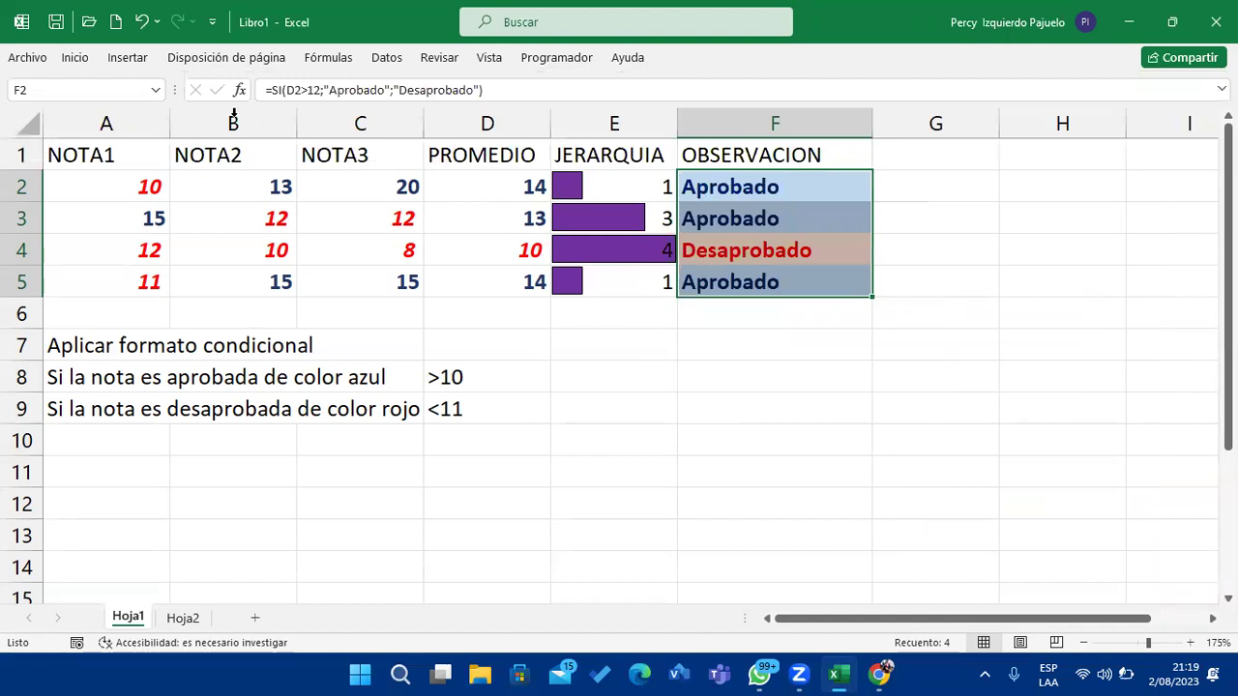
# Apply the three-arrow directional icon set to F2:F5 instead.
pyautogui.click(77, 60)
pyautogui.click(689, 124)
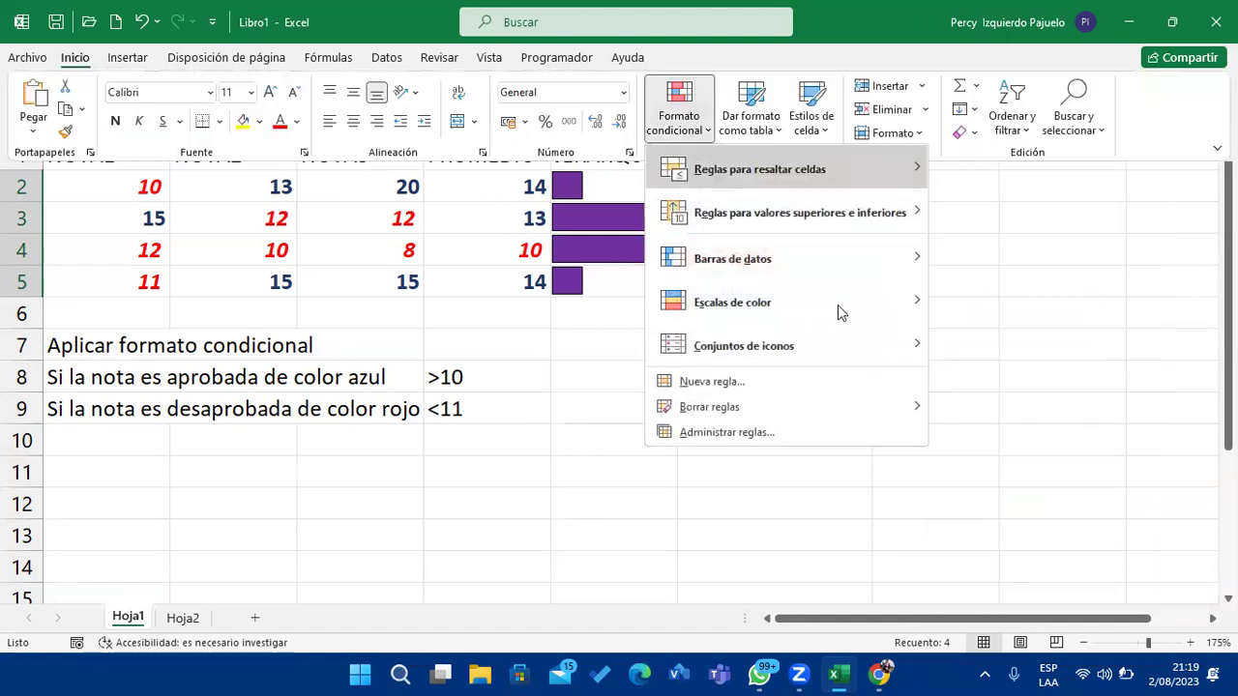
pyautogui.moveTo(851, 348)
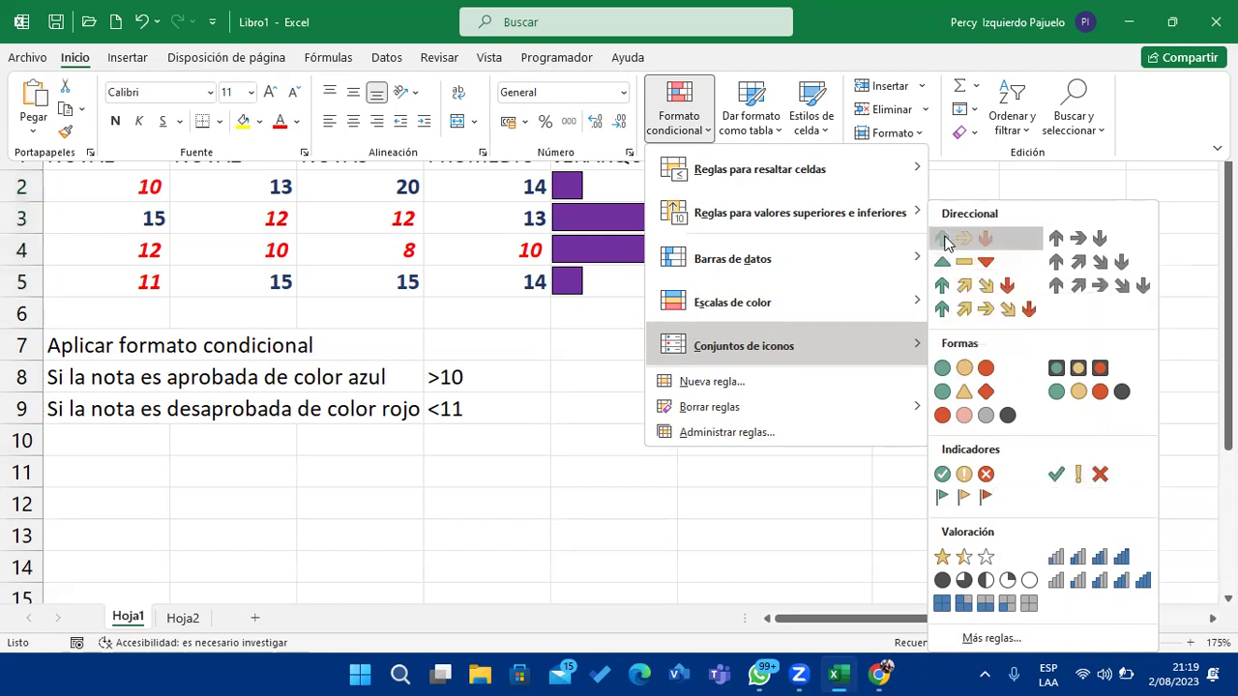
pyautogui.click(943, 238)
pyautogui.click(945, 235)
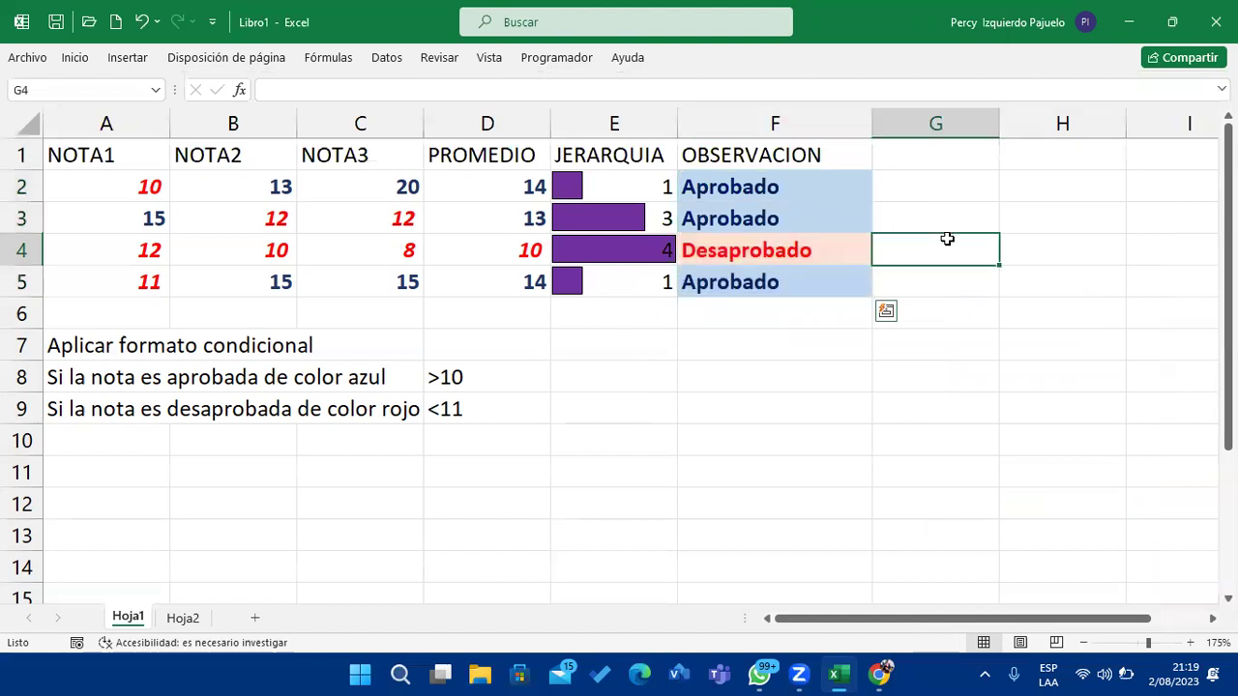
# Widen column F and reselect the results F2:F5.
pyautogui.click(858, 184)
pyautogui.moveTo(871, 121)
pyautogui.mouseDown()
pyautogui.moveTo(976, 140)
pyautogui.moveTo(922, 126)
pyautogui.mouseUp()
pyautogui.click(877, 112)
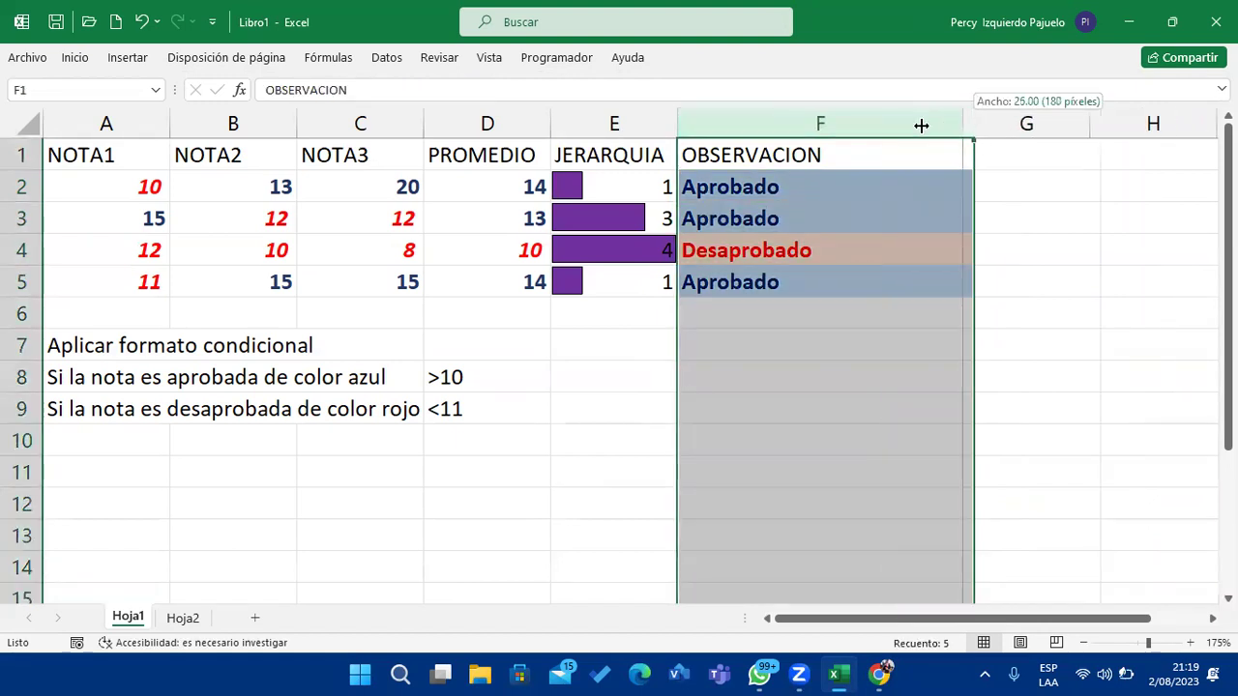
pyautogui.click(973, 184)
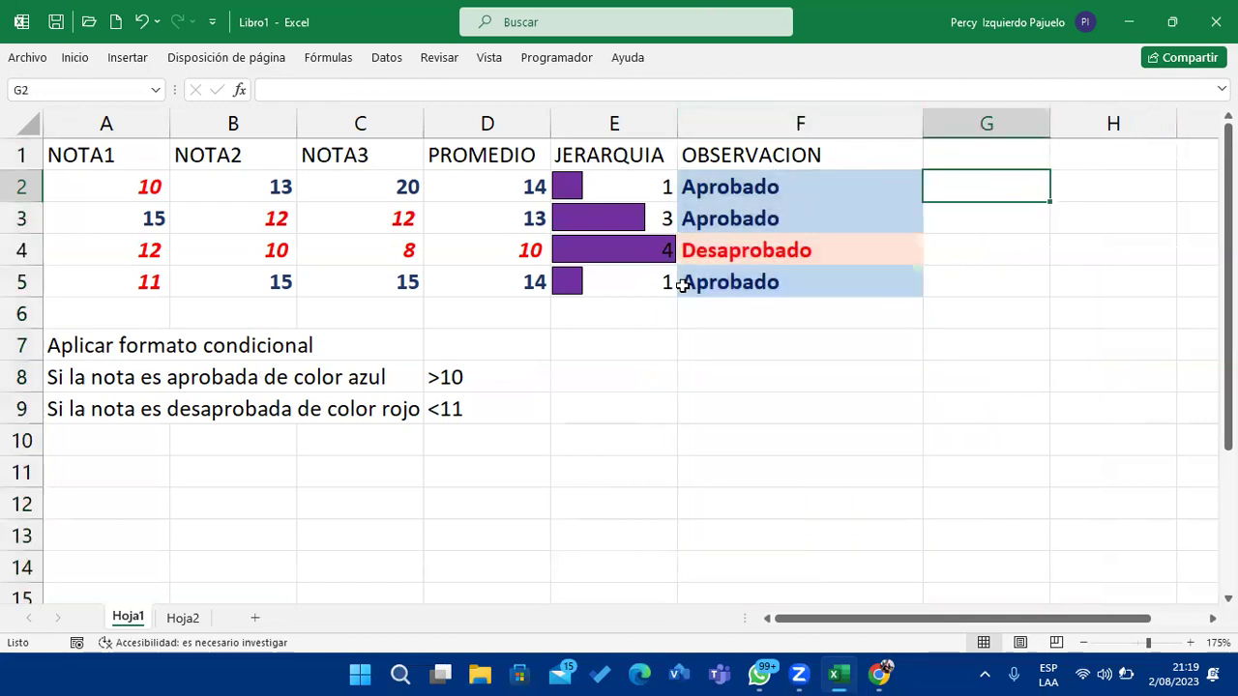
pyautogui.moveTo(724, 192); pyautogui.dragTo(757, 285)
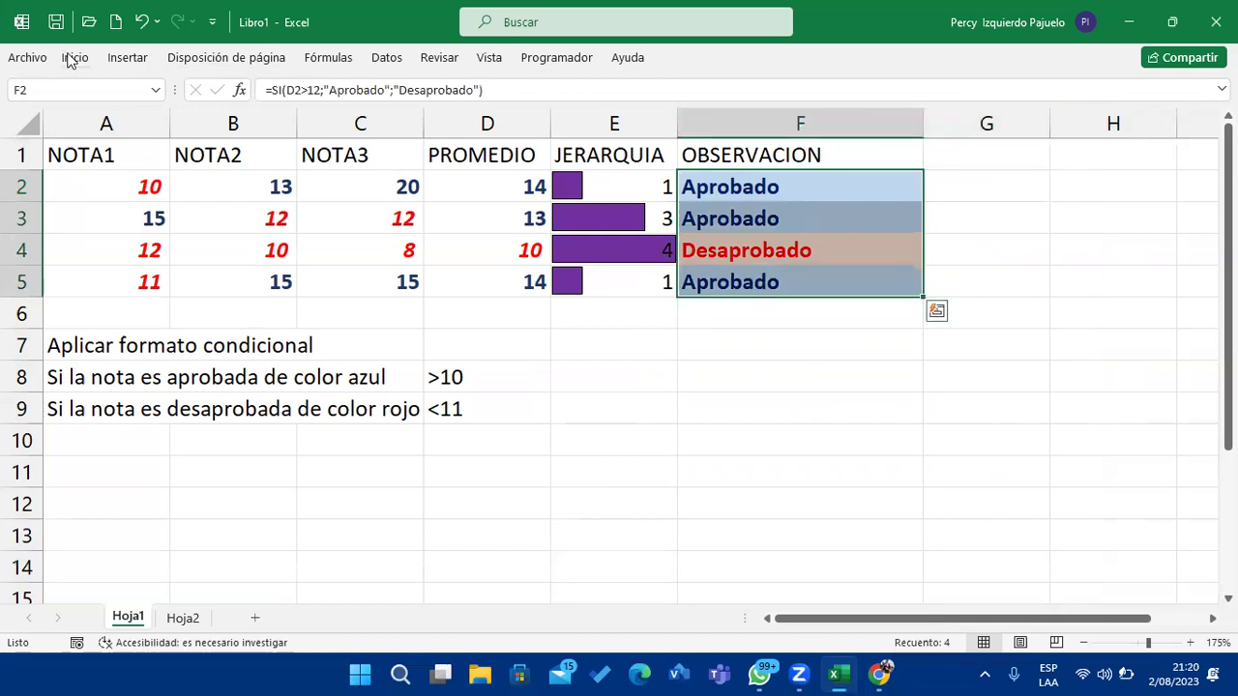
# Try a red gradient data bar on the OBSERVACION results F2:F5.
pyautogui.click(74, 58)
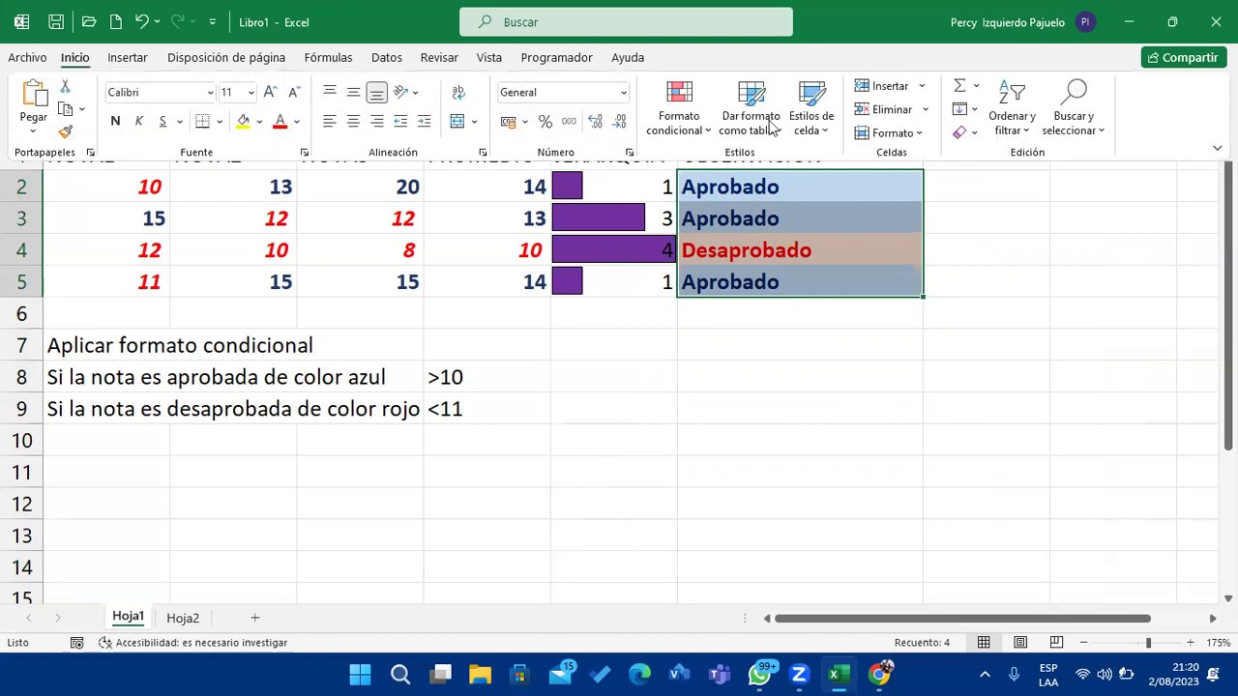
pyautogui.click(679, 111)
pyautogui.moveTo(849, 253)
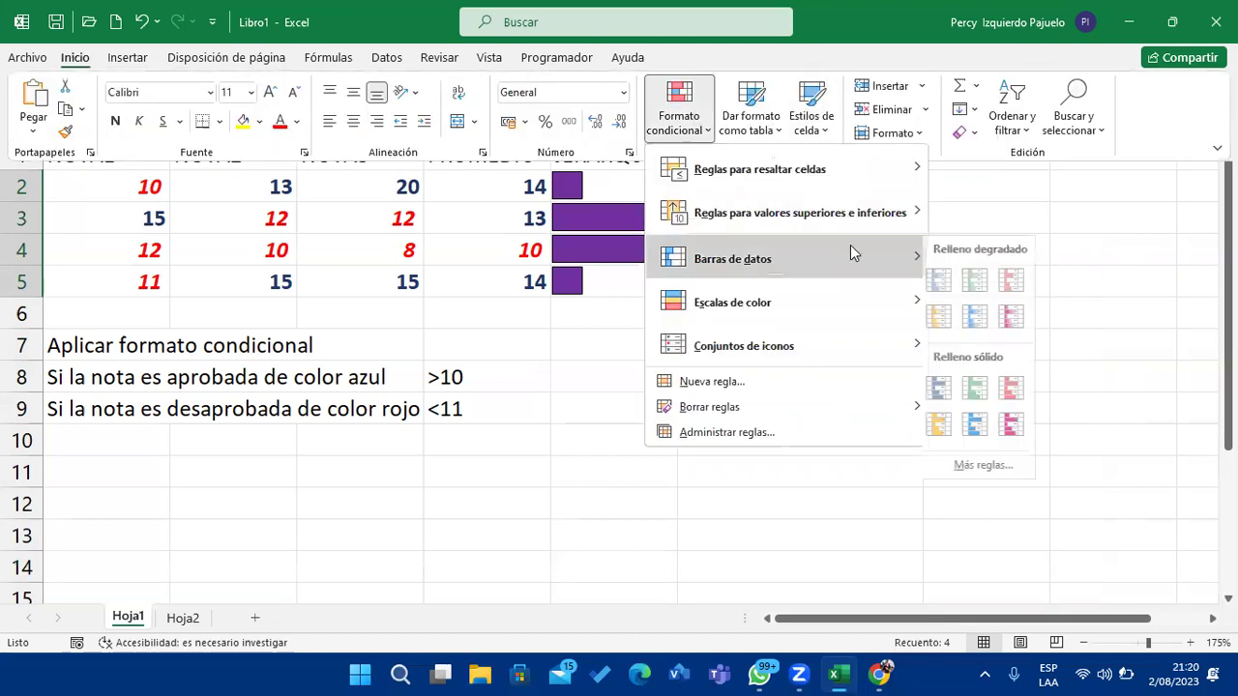
pyautogui.click(1009, 328)
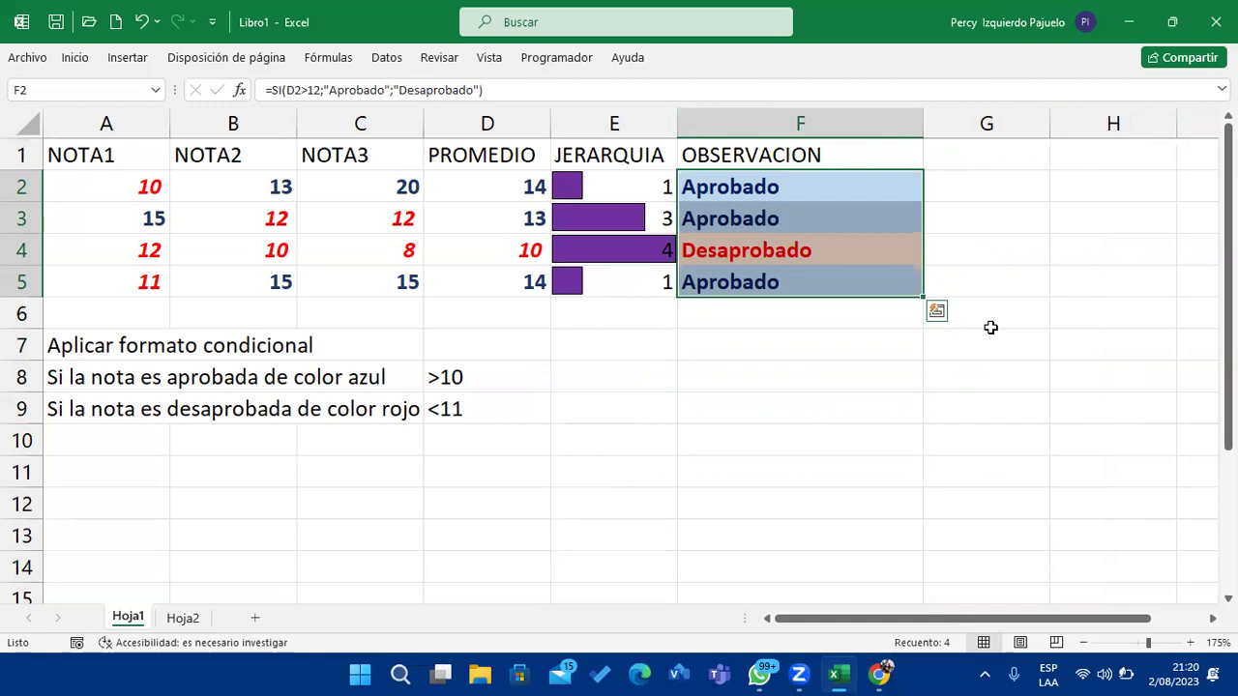
pyautogui.click(990, 339)
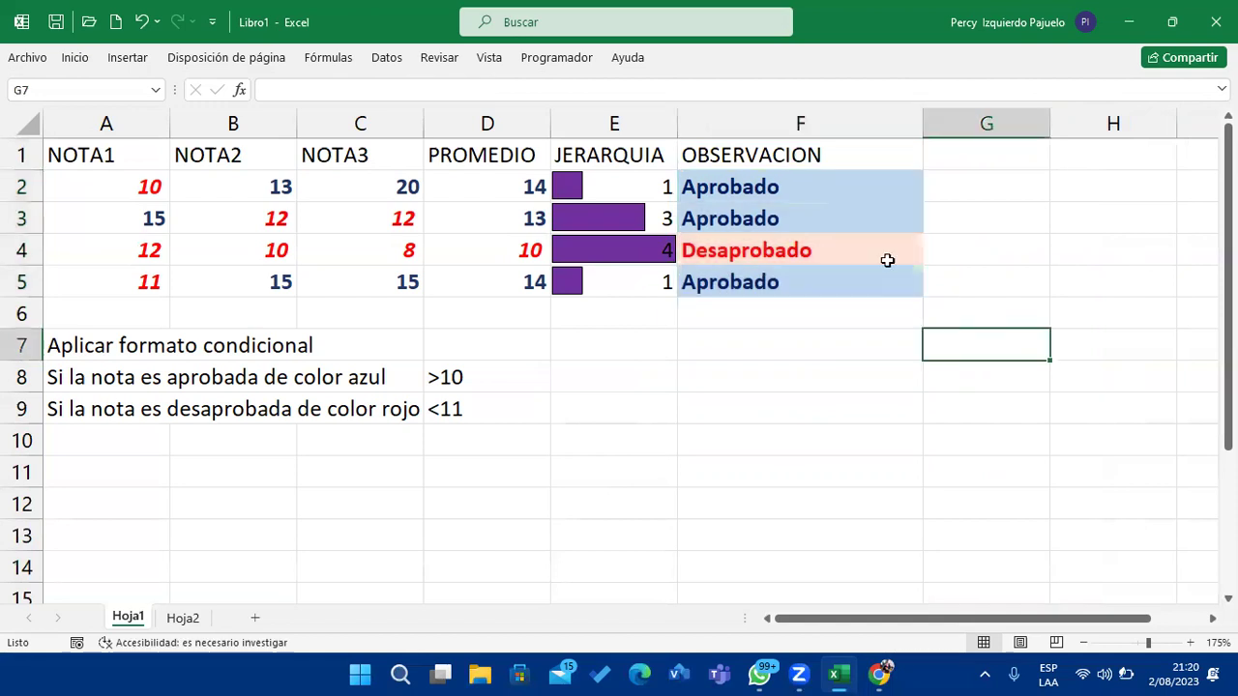
pyautogui.moveTo(777, 191); pyautogui.dragTo(809, 270)
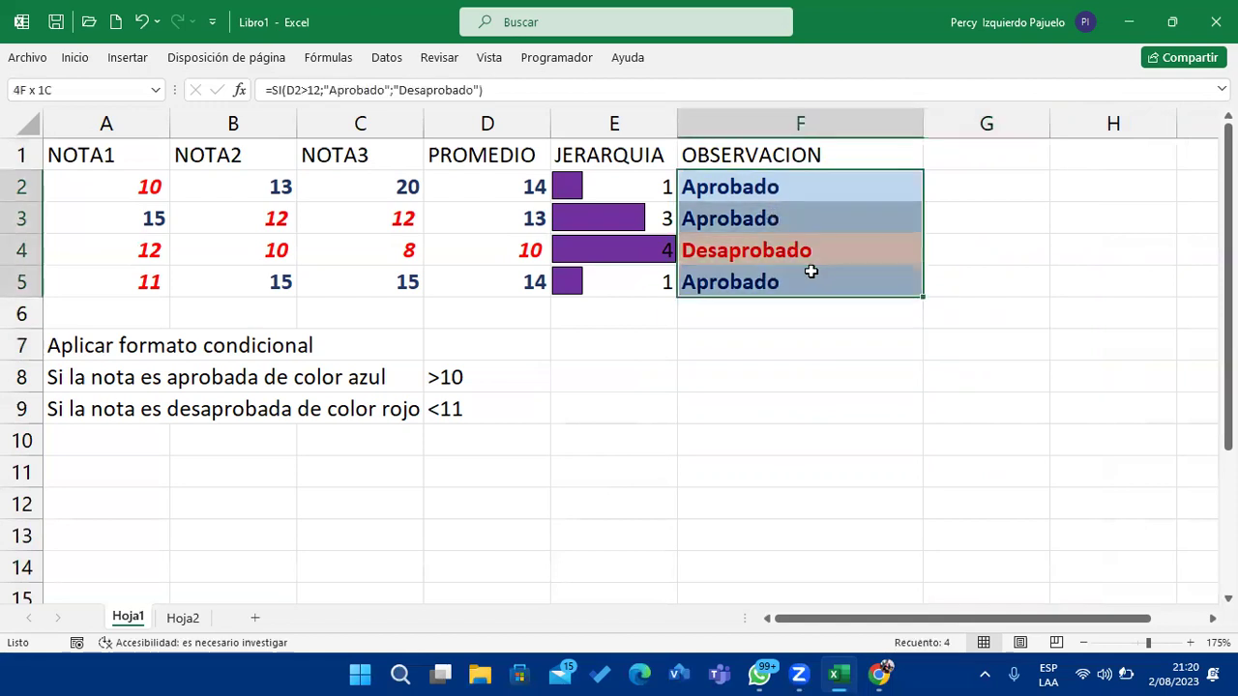
# Select the PROMEDIO values D2:D5 and apply the 3 coloured arrows icon set.
pyautogui.click(584, 187)
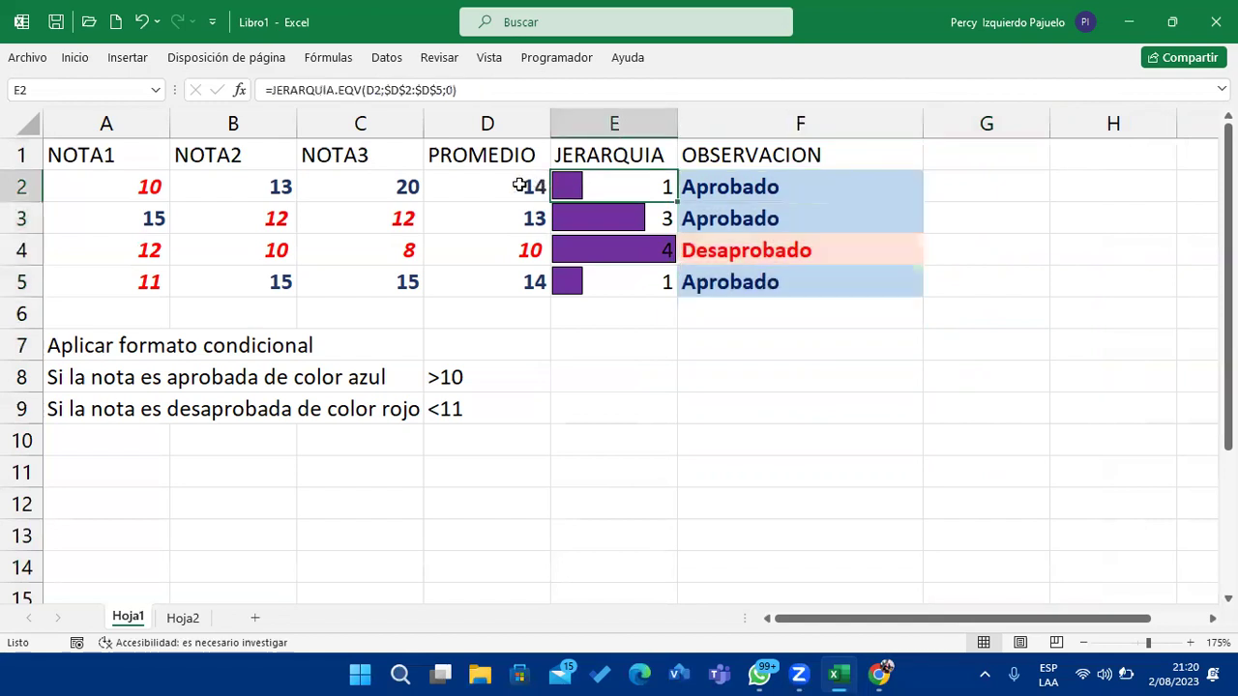
pyautogui.moveTo(522, 188); pyautogui.dragTo(519, 287)
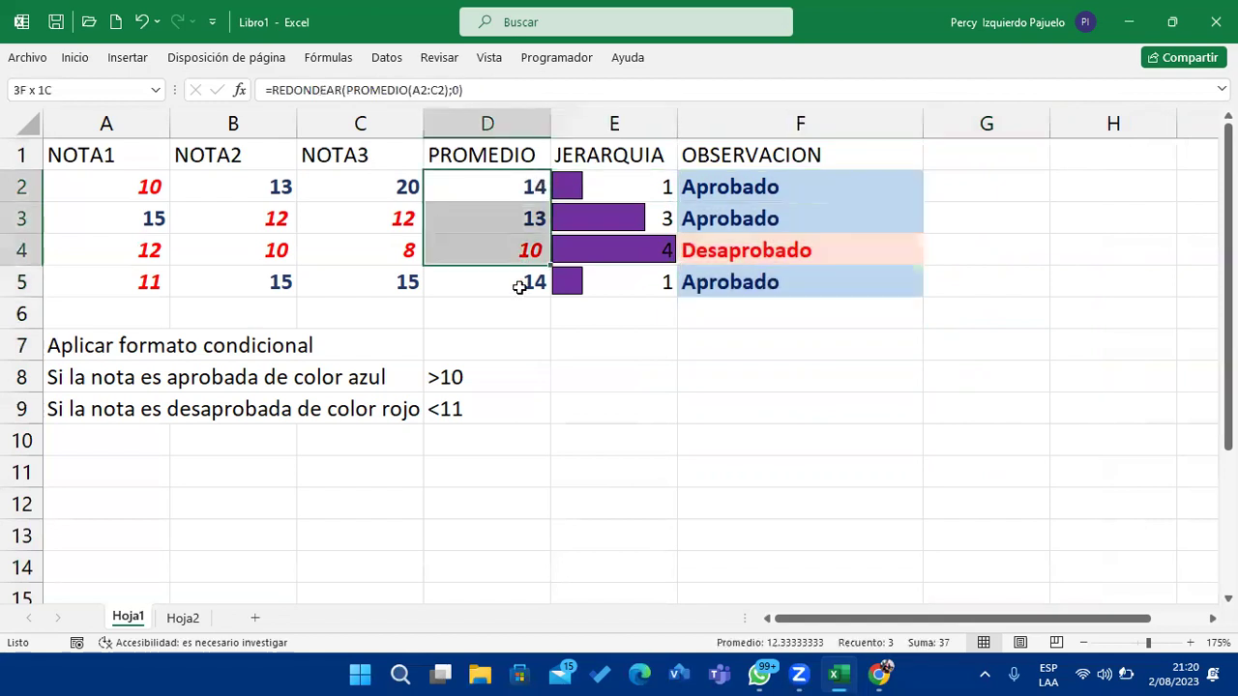
pyautogui.click(75, 59)
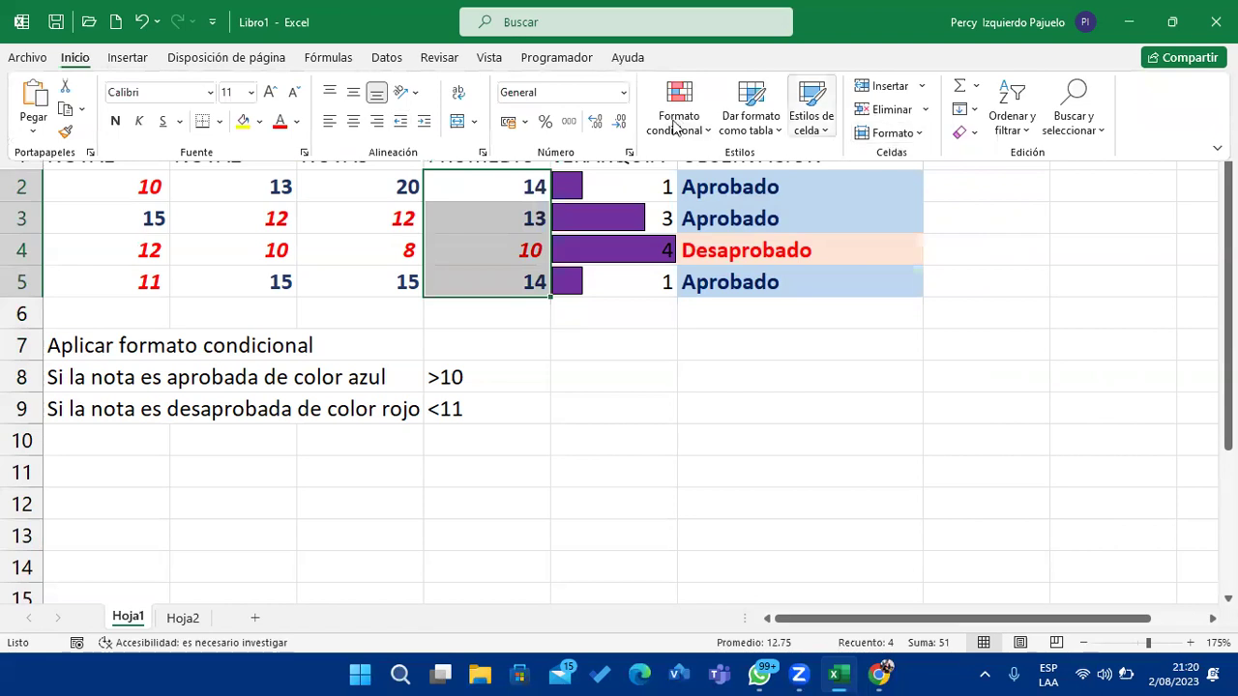
pyautogui.click(679, 121)
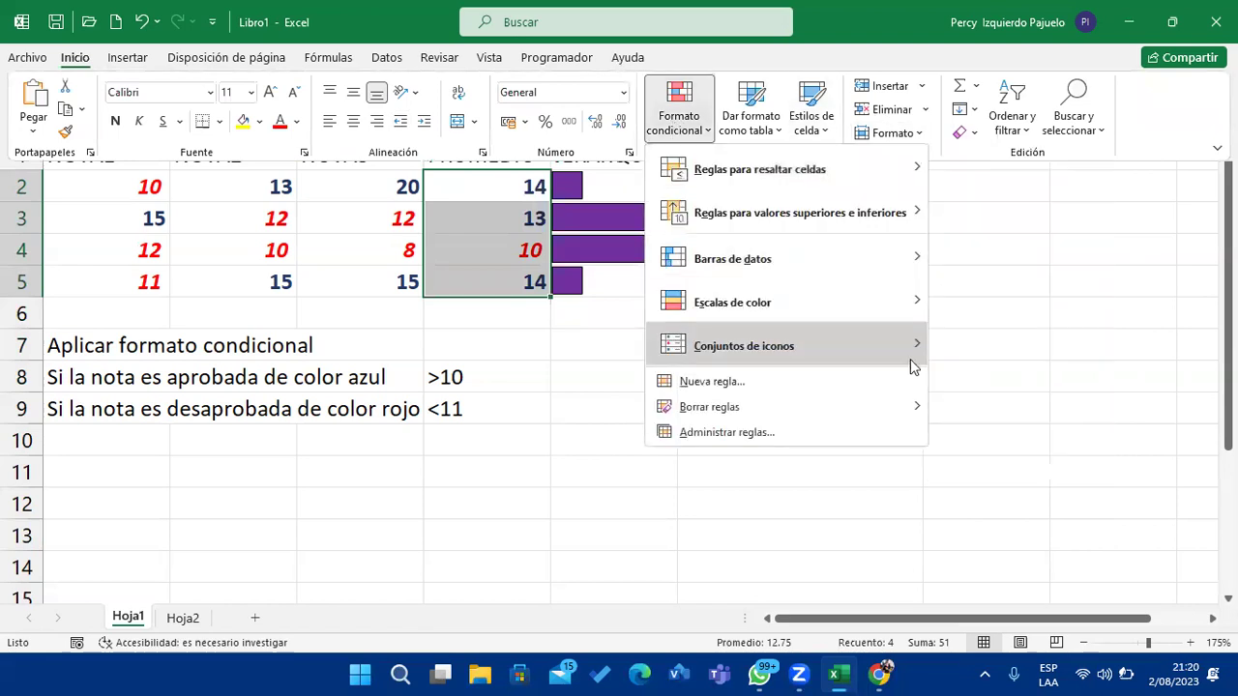
pyautogui.moveTo(907, 350)
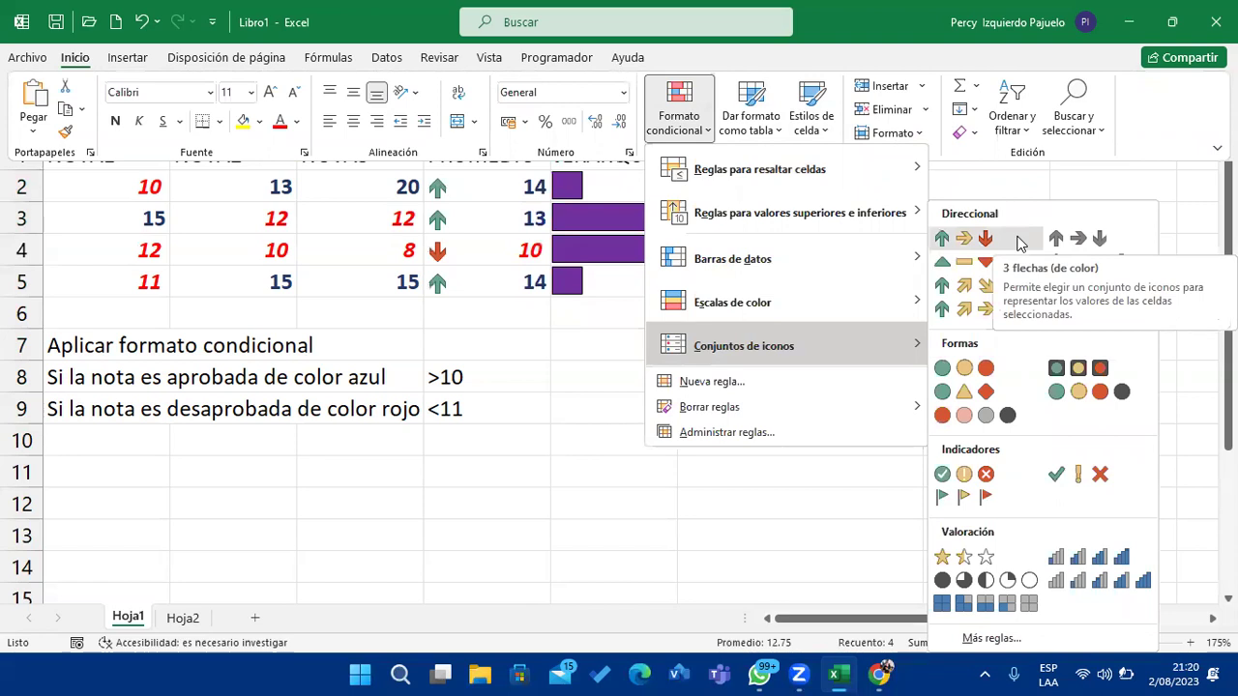
pyautogui.click(1017, 244)
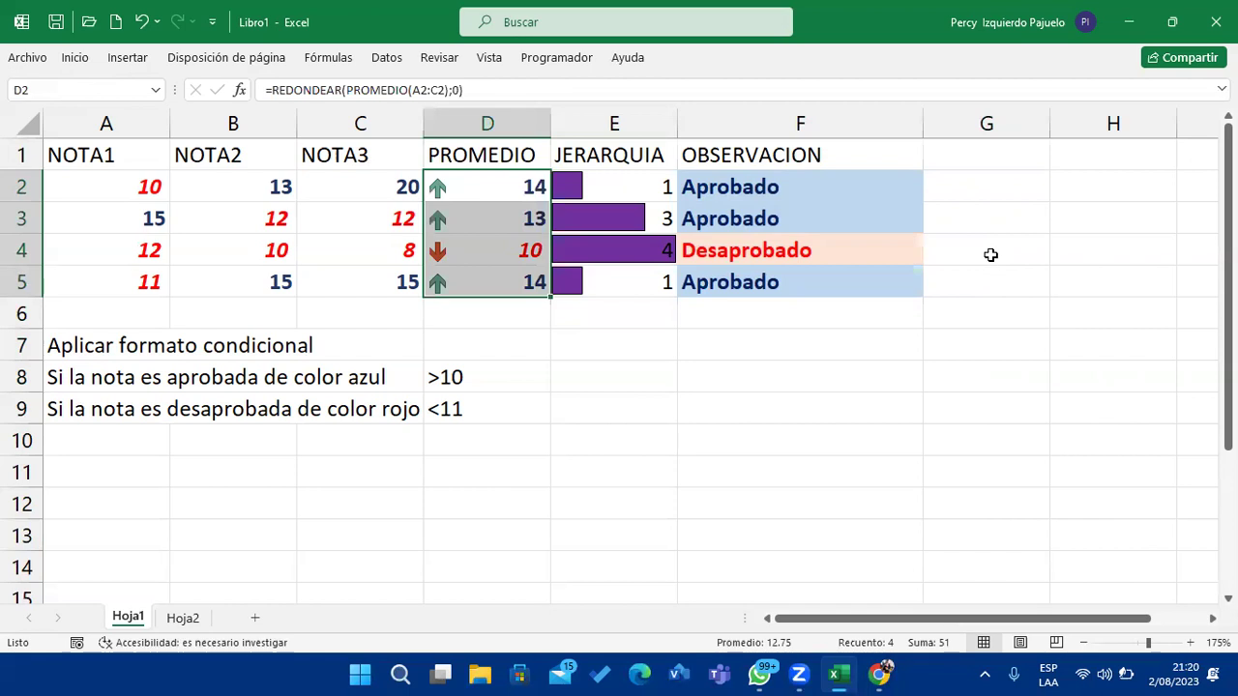
pyautogui.click(326, 418)
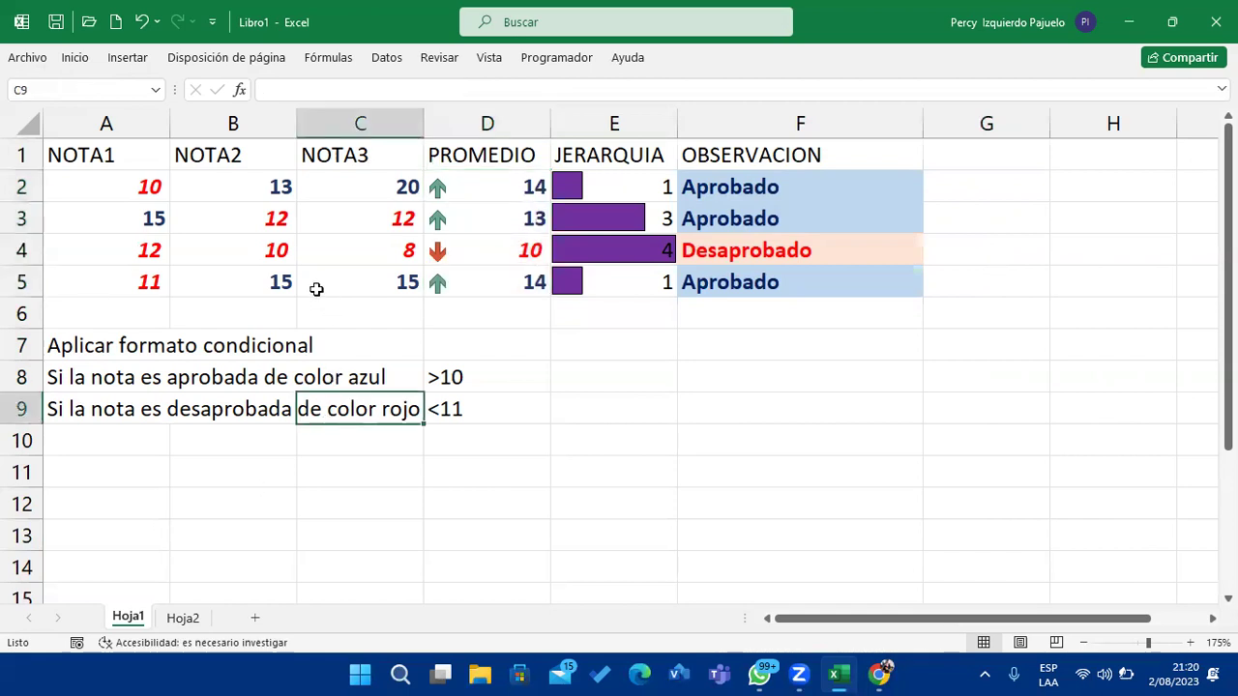
# Change the grade in A3 to 12.
pyautogui.click(153, 218)
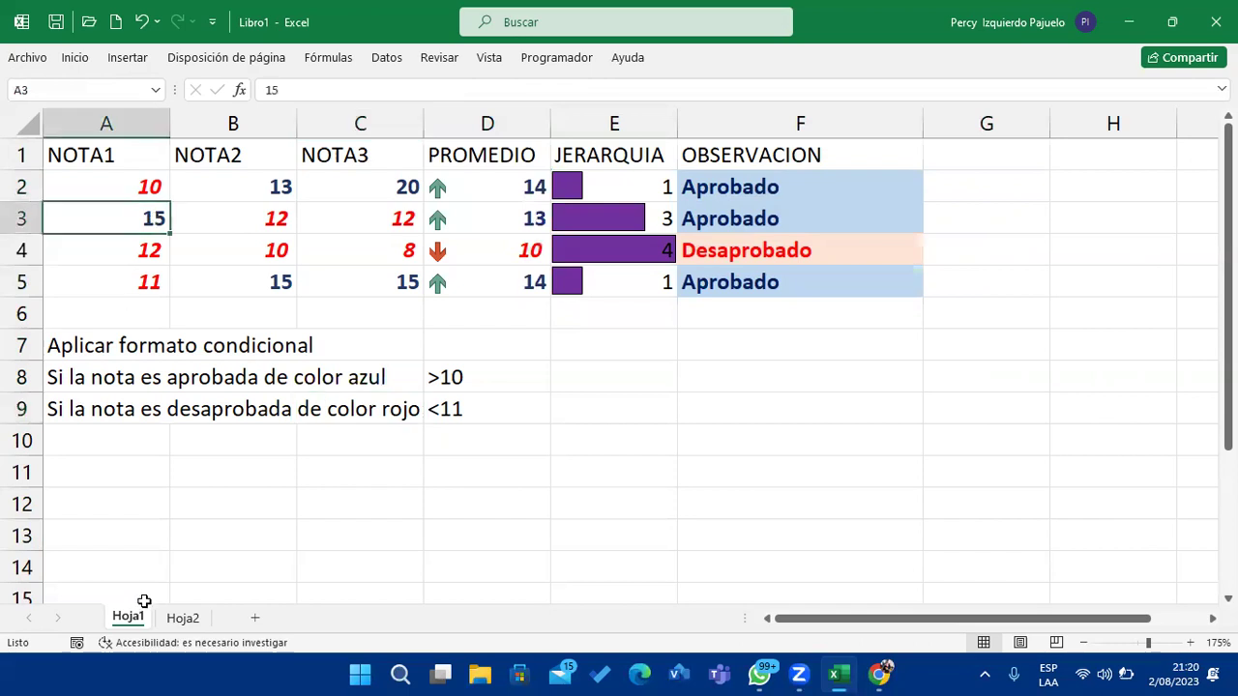
pyautogui.write('12')
pyautogui.press('Return')
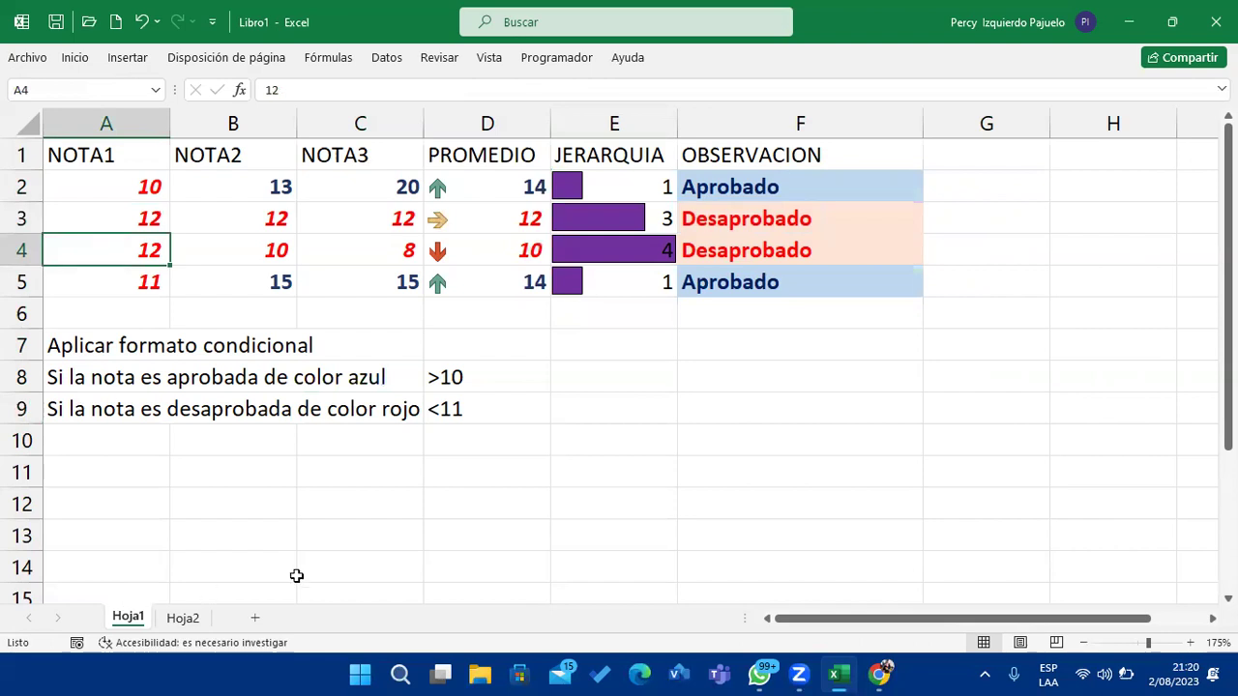
# Select D2:D5 and open the arrow icon set rule from the rules manager.
pyautogui.moveTo(459, 182); pyautogui.dragTo(480, 282)
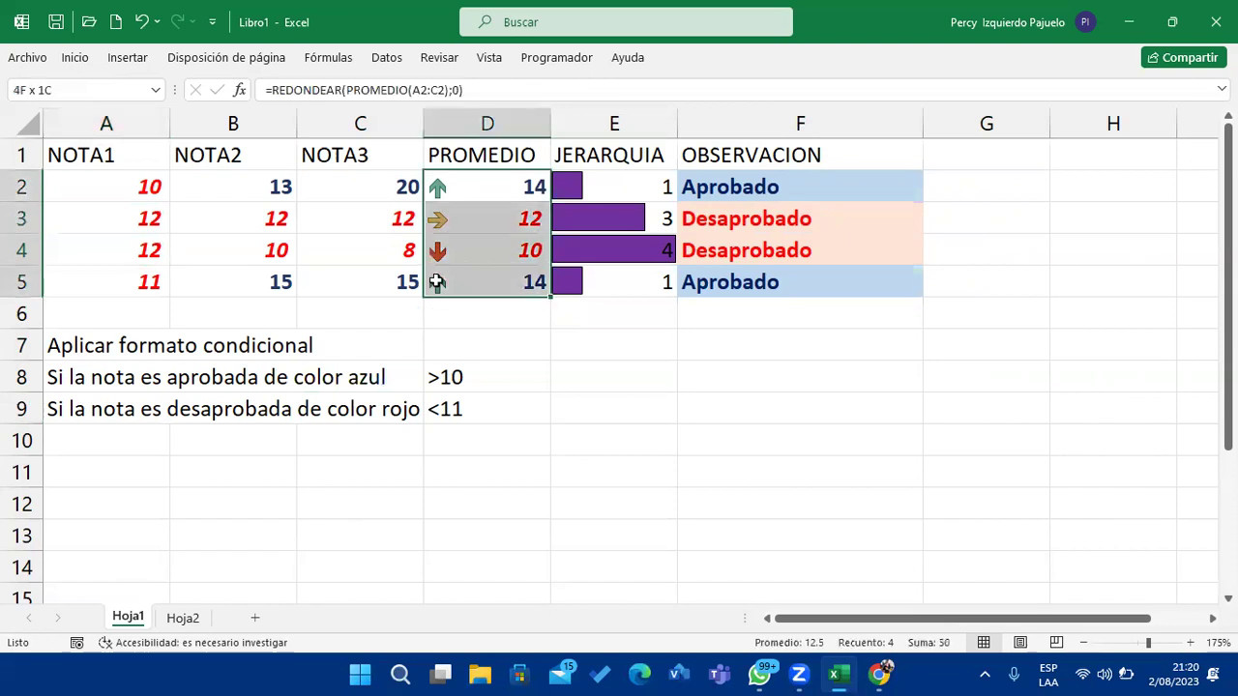
pyautogui.click(79, 62)
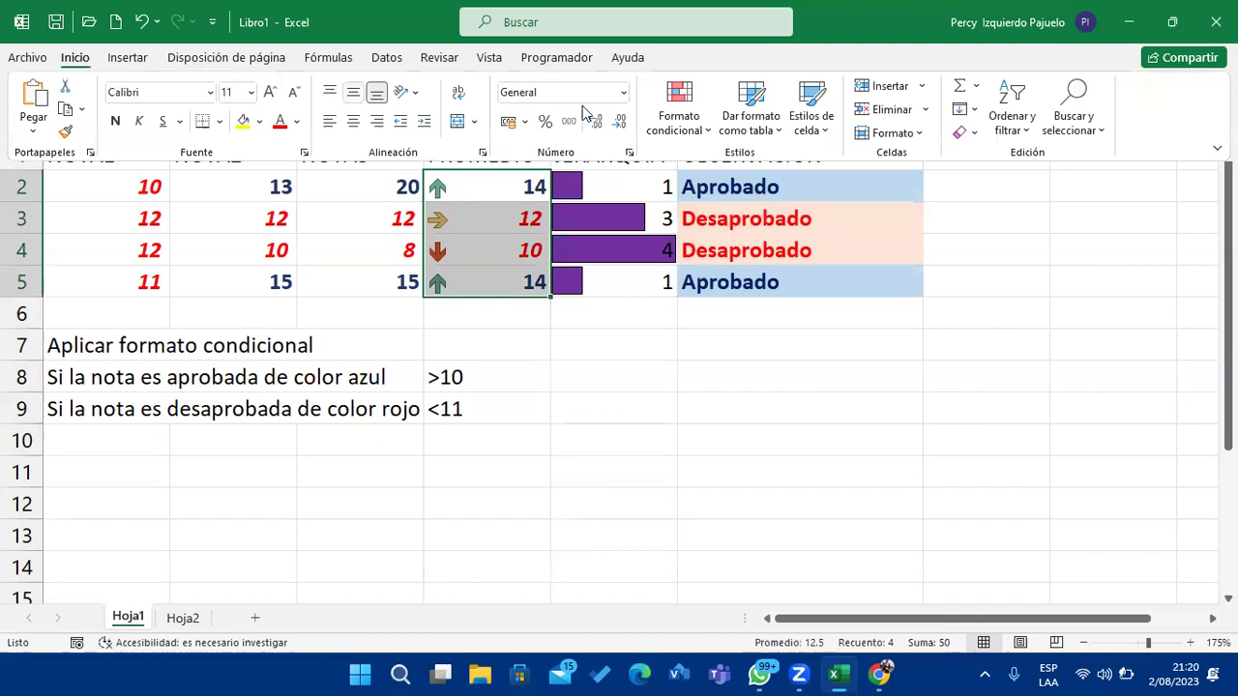
pyautogui.click(677, 116)
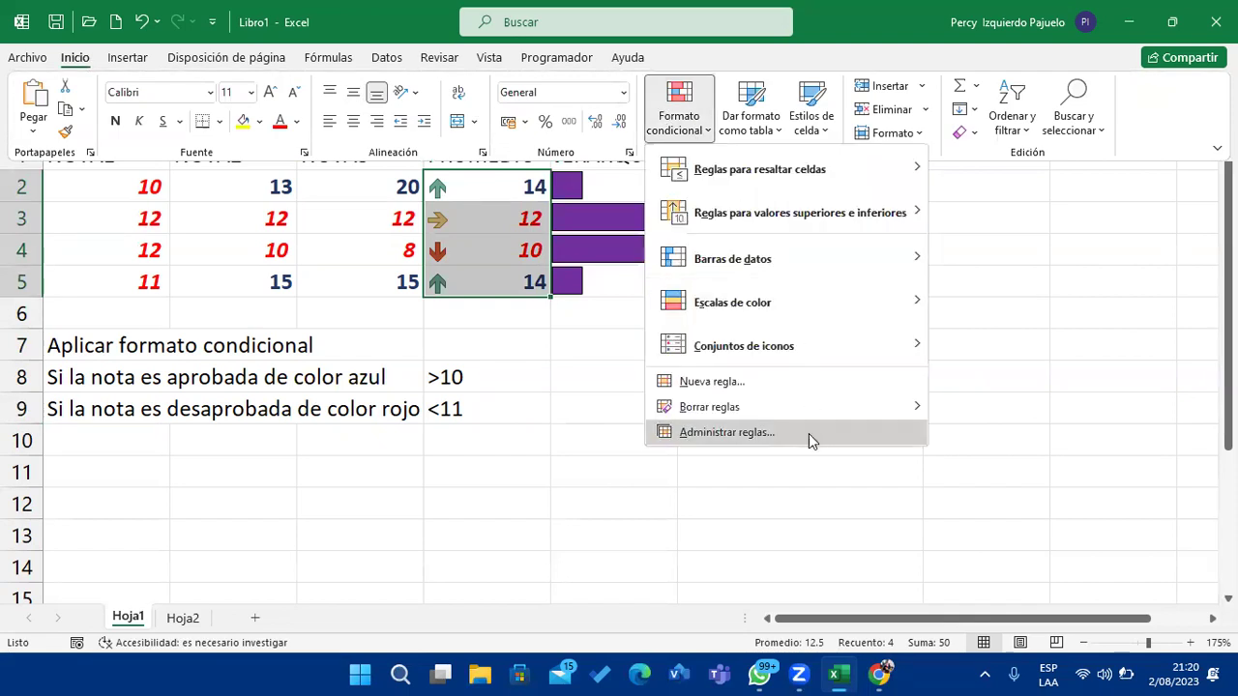
pyautogui.click(809, 433)
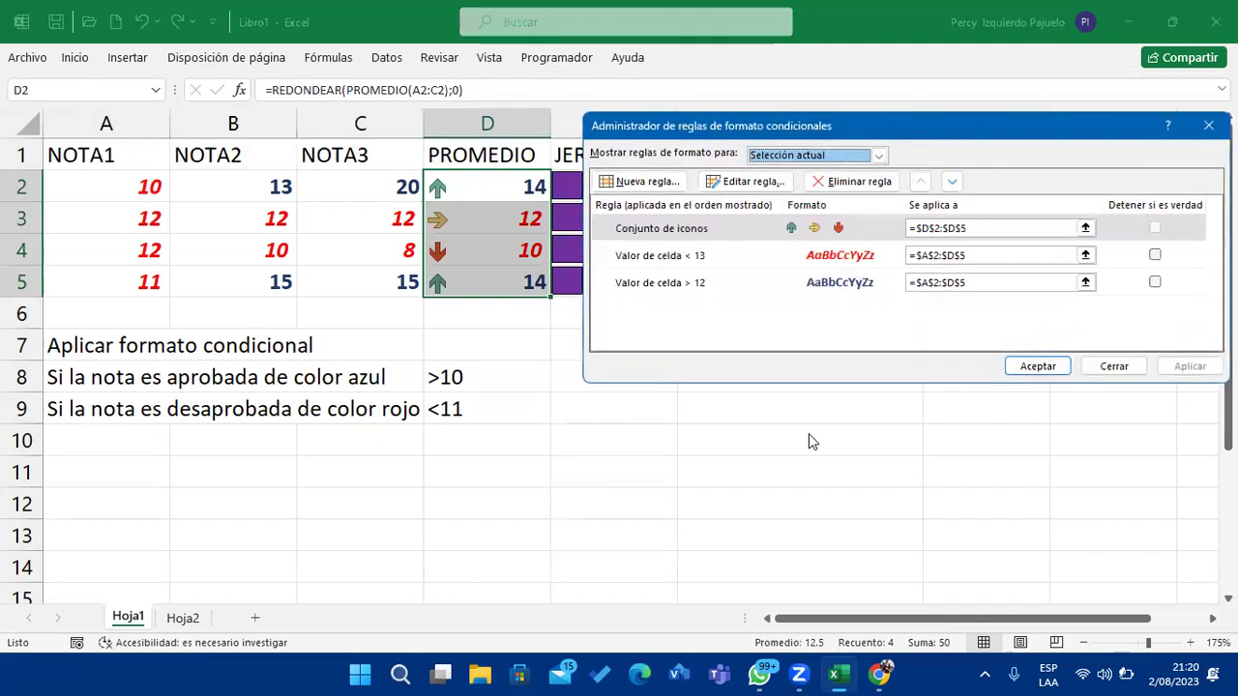
pyautogui.doubleClick(716, 237)
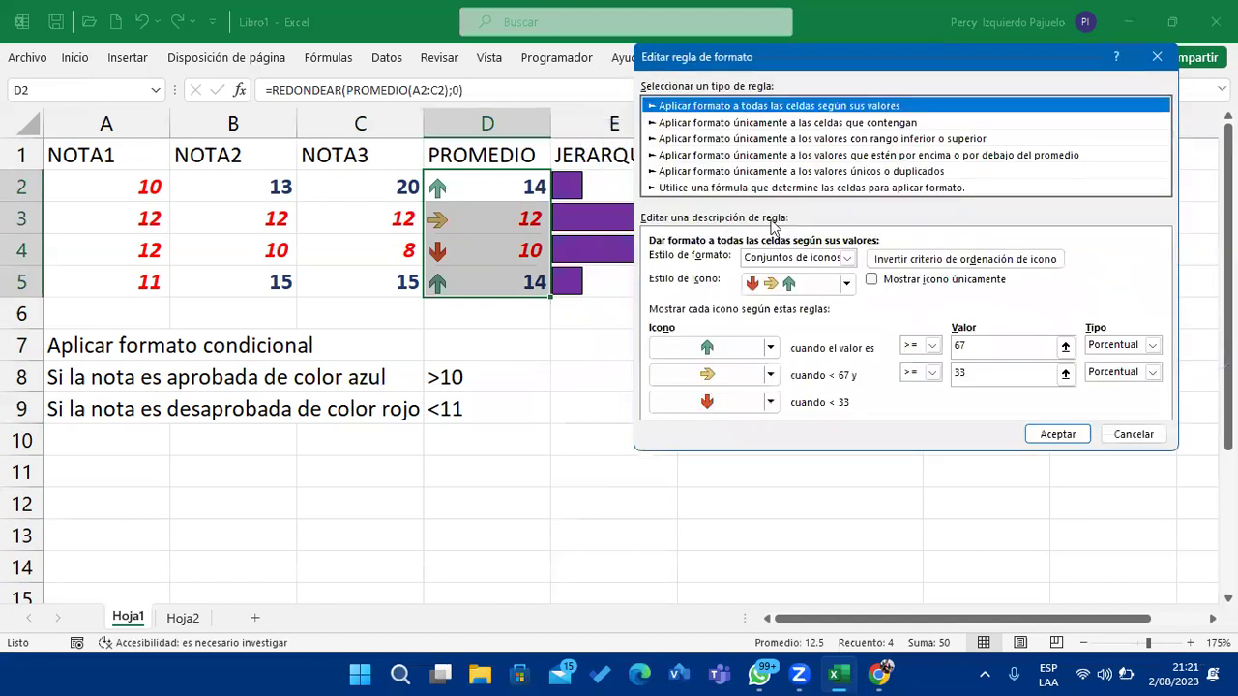
# Set the green up arrow threshold to 12 and use a red down arrow for the middle tier.
pyautogui.moveTo(952, 71); pyautogui.dragTo(739, 181)
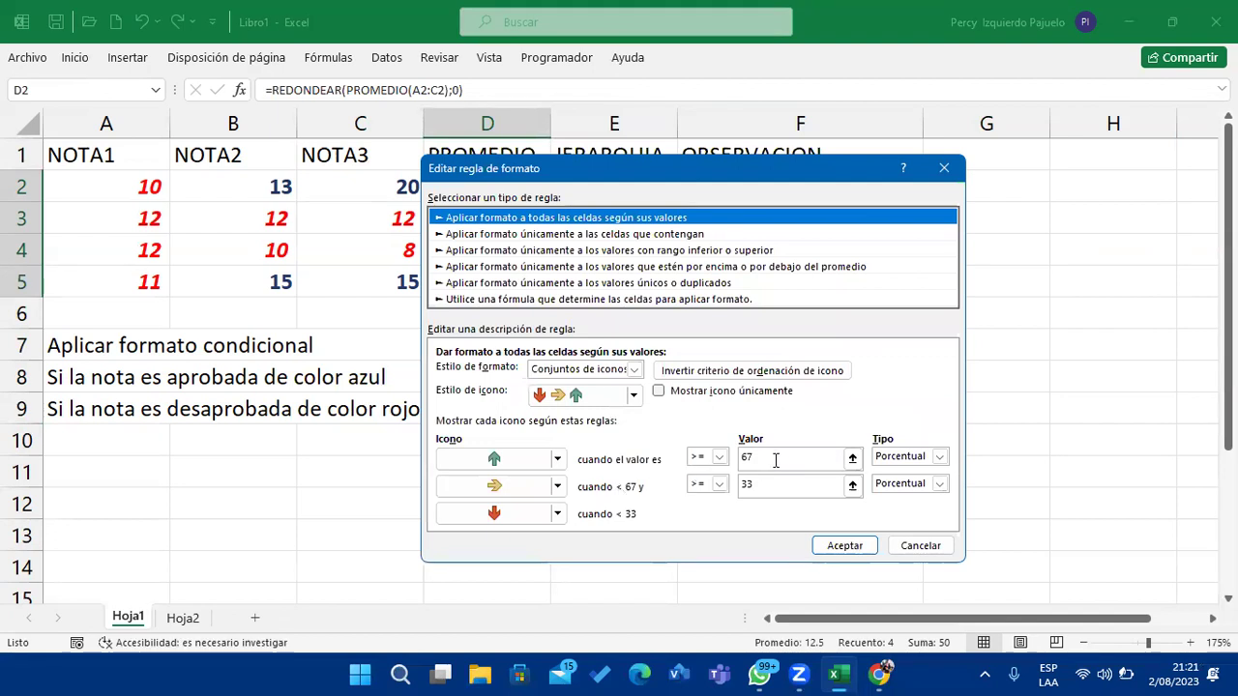
pyautogui.moveTo(529, 167); pyautogui.dragTo(608, 174)
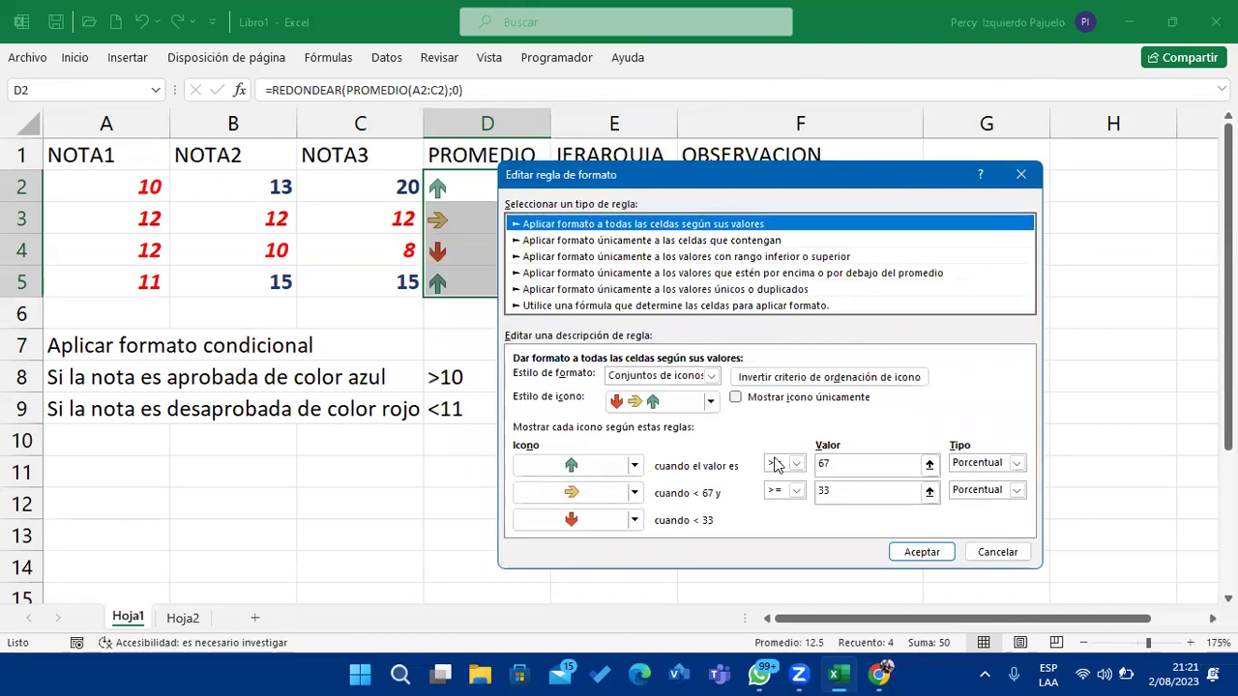
pyautogui.click(831, 464)
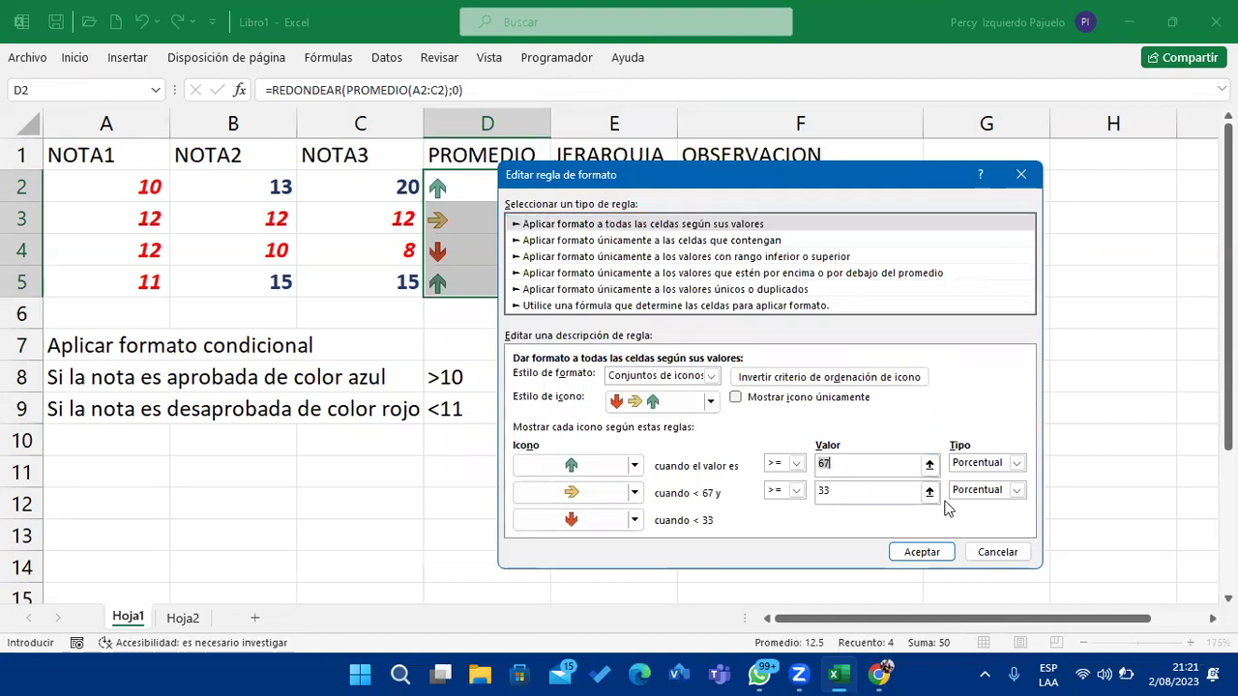
pyautogui.write('12')
pyautogui.click(841, 493)
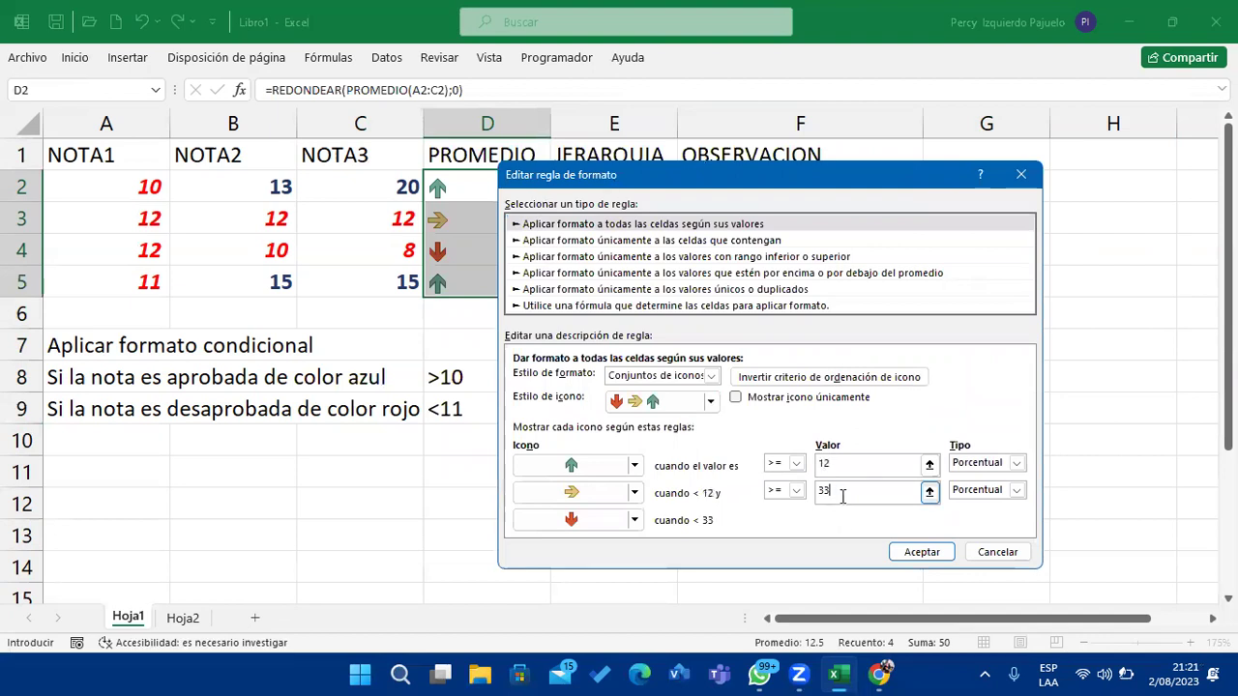
pyautogui.click(634, 495)
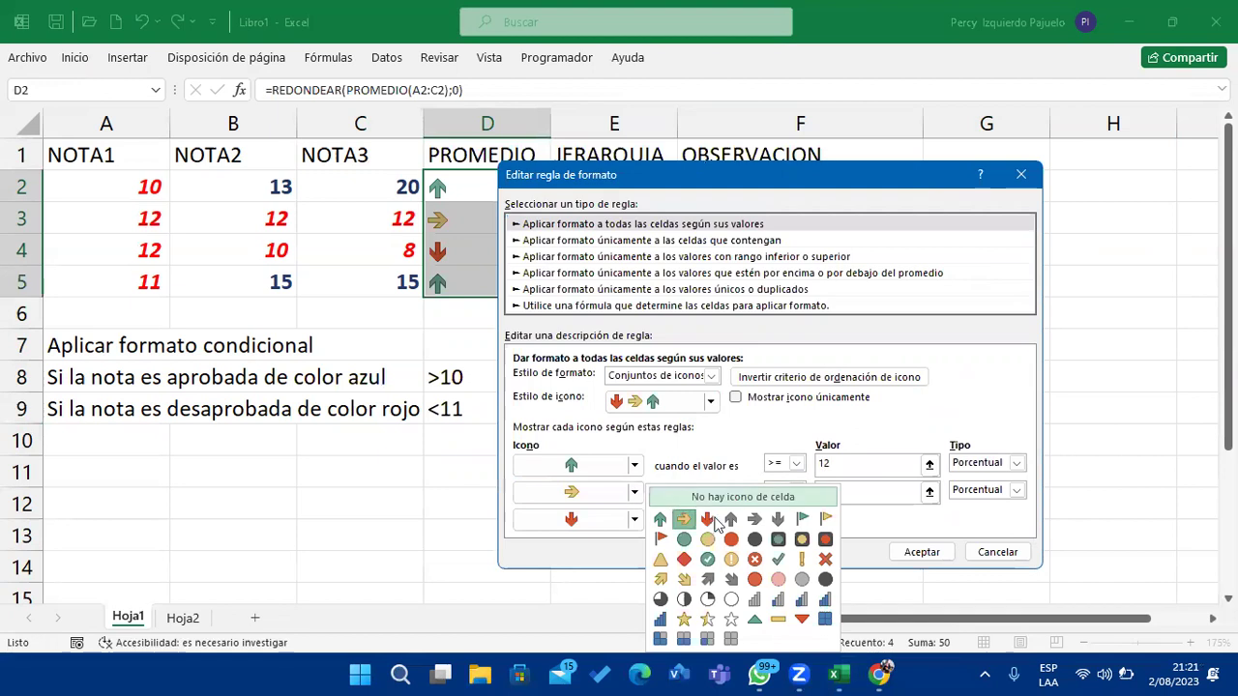
pyautogui.click(707, 520)
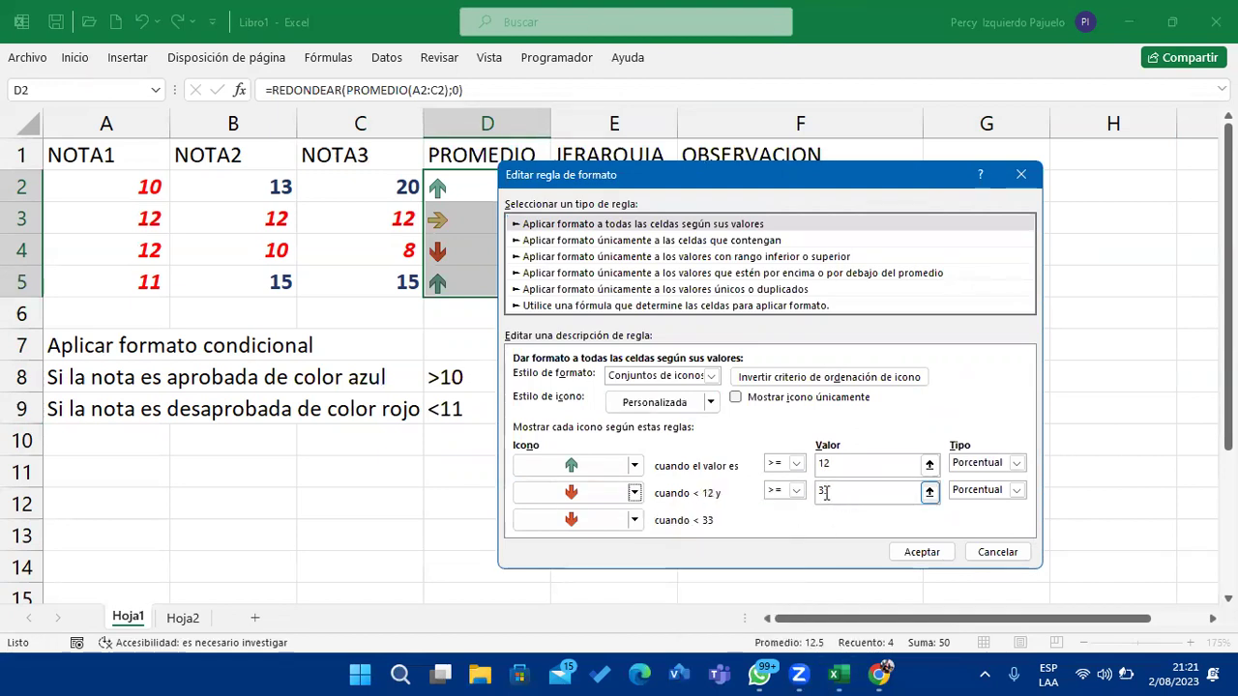
# Keep greater-or-equal for the middle tier, replace the lower threshold 33 with 11, and confirm.
pyautogui.click(795, 490)
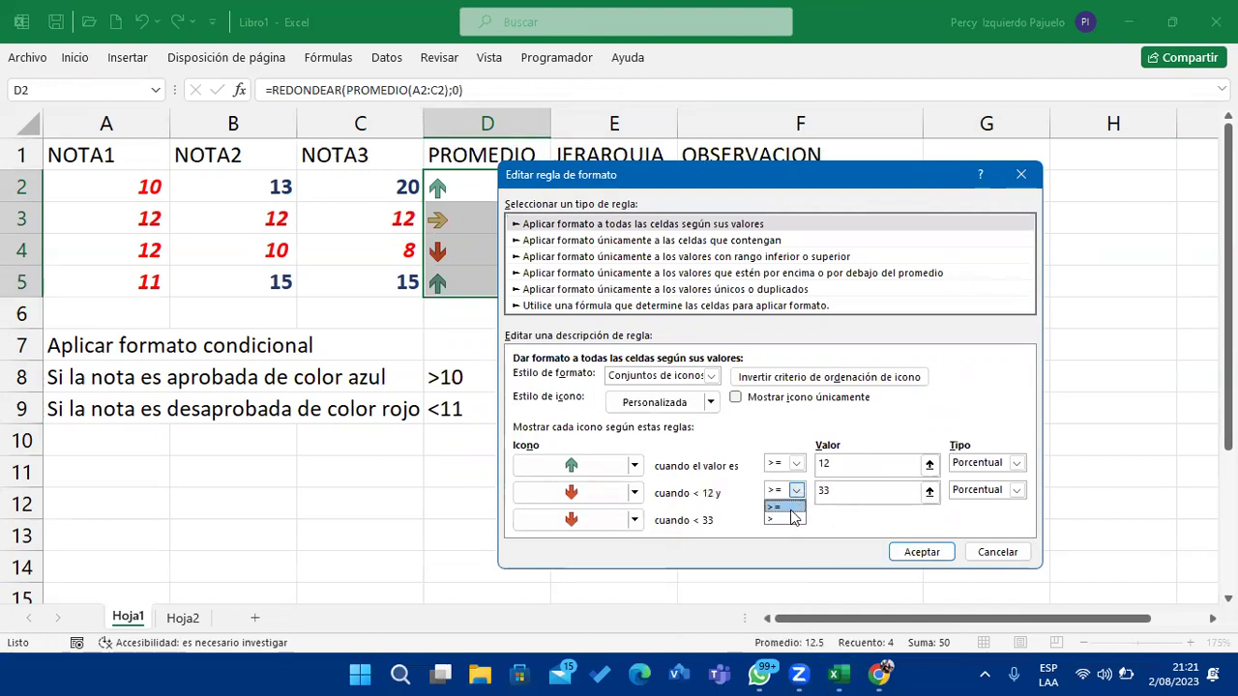
pyautogui.click(727, 504)
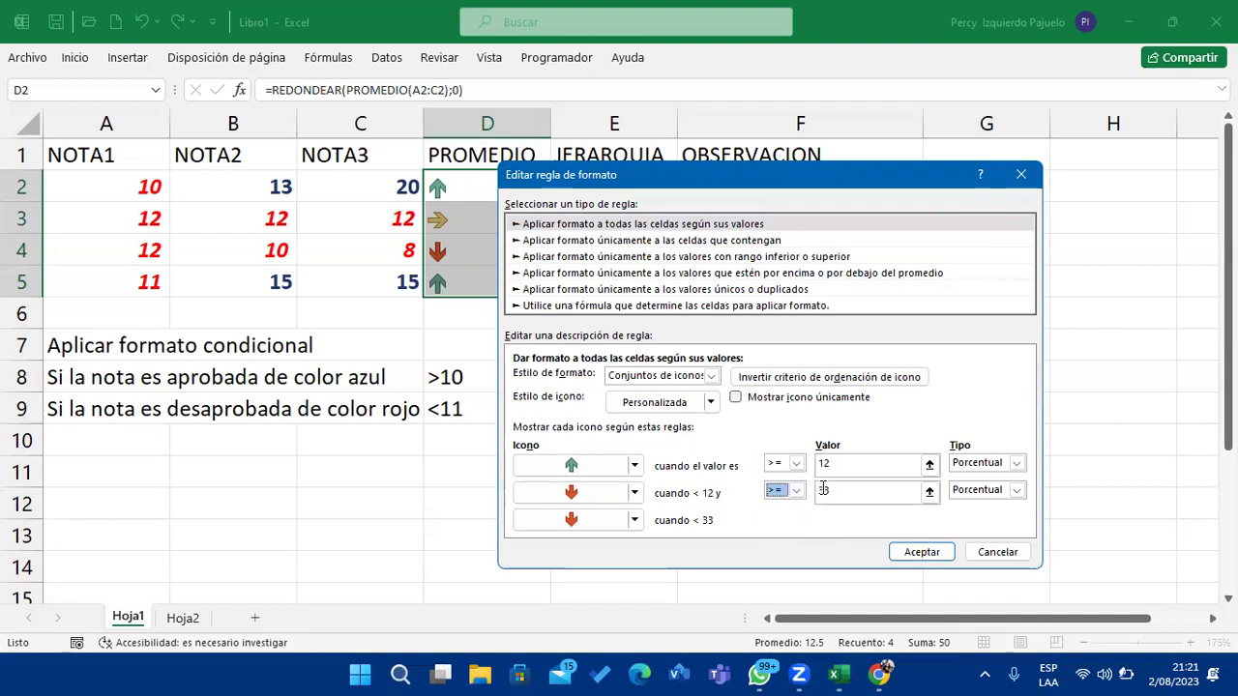
pyautogui.doubleClick(875, 491)
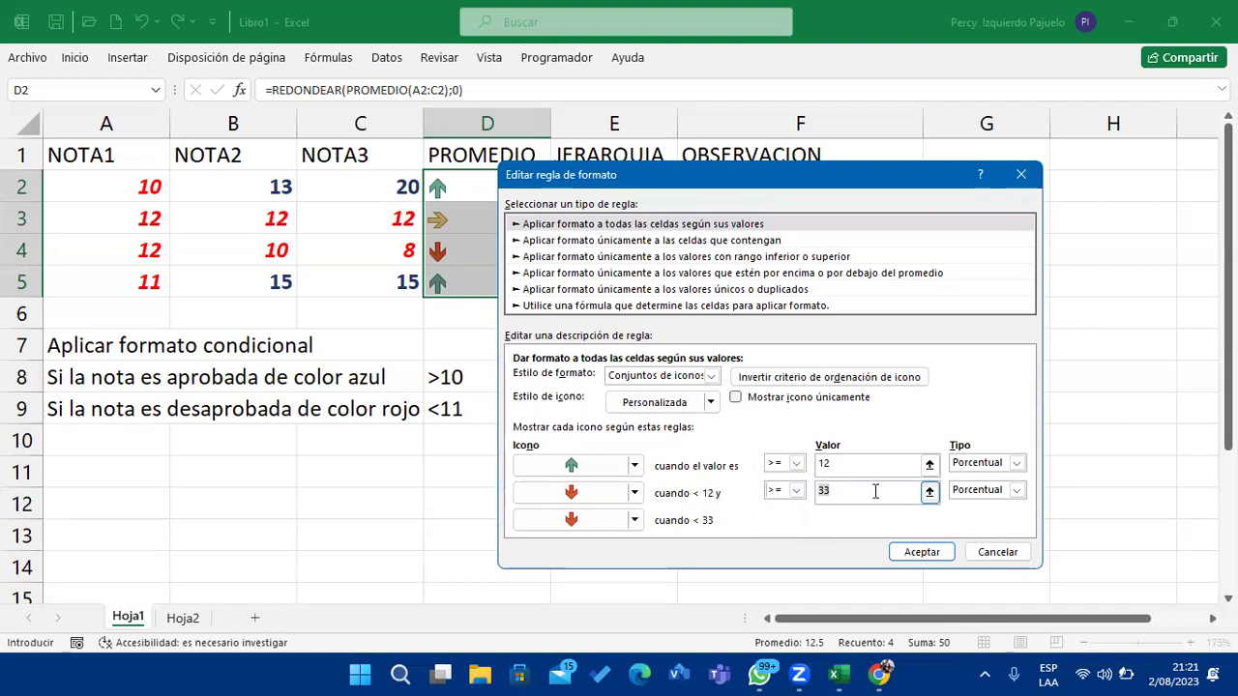
pyautogui.click(824, 469)
pyautogui.click(856, 490)
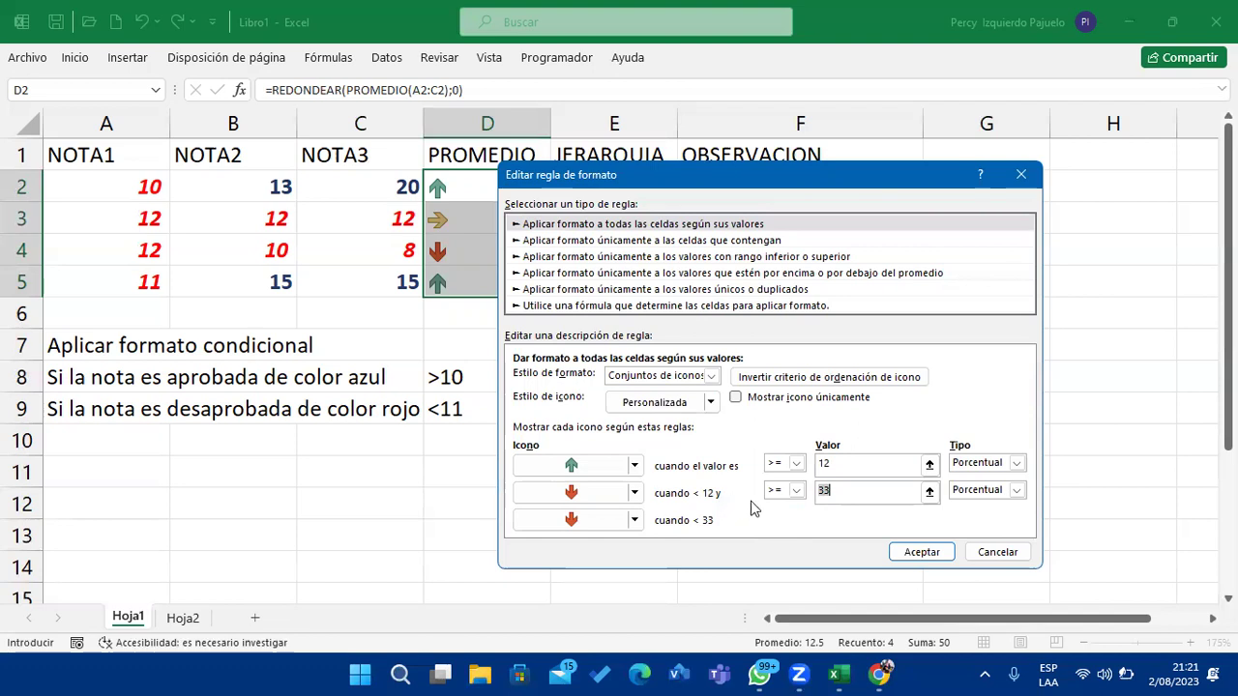
pyautogui.doubleClick(839, 491)
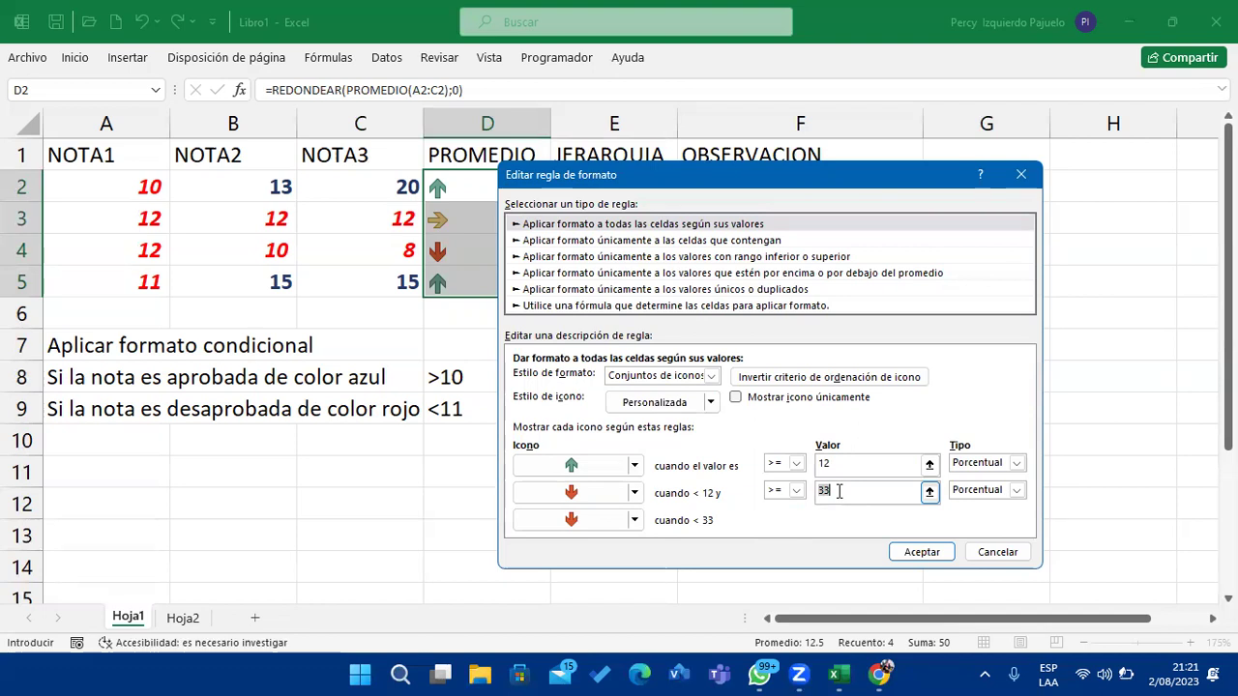
pyautogui.press('BackSpace')
pyautogui.press('BackSpace')
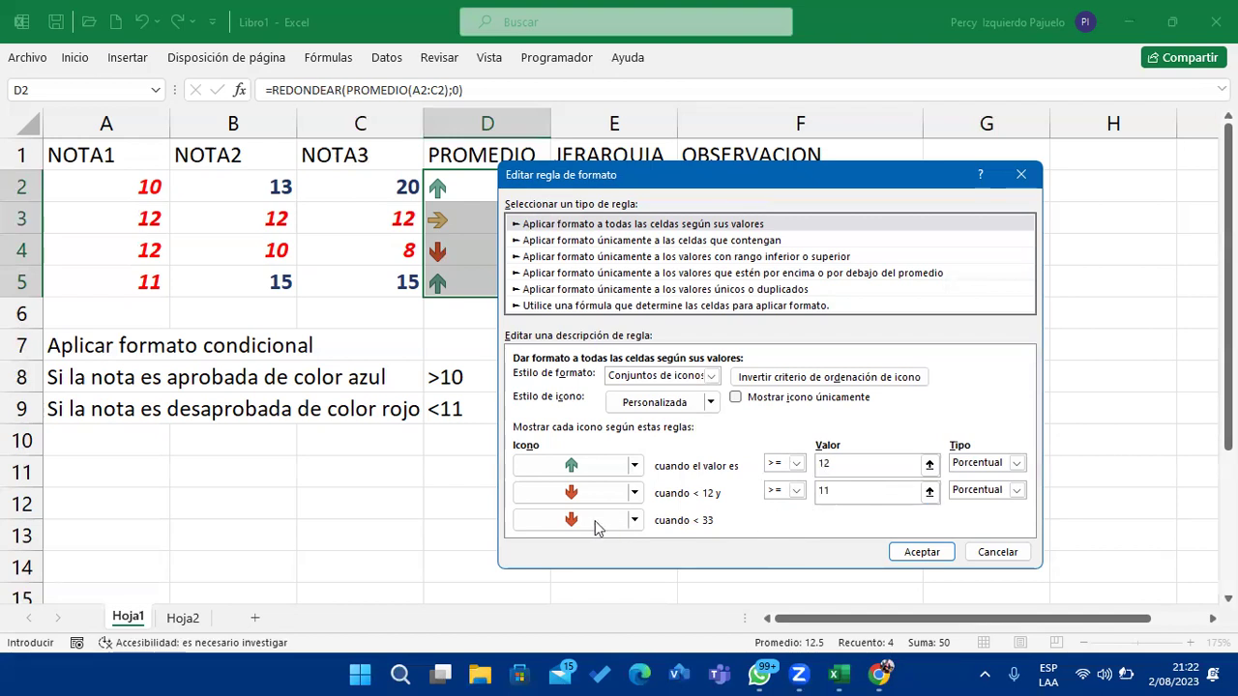
pyautogui.click(920, 557)
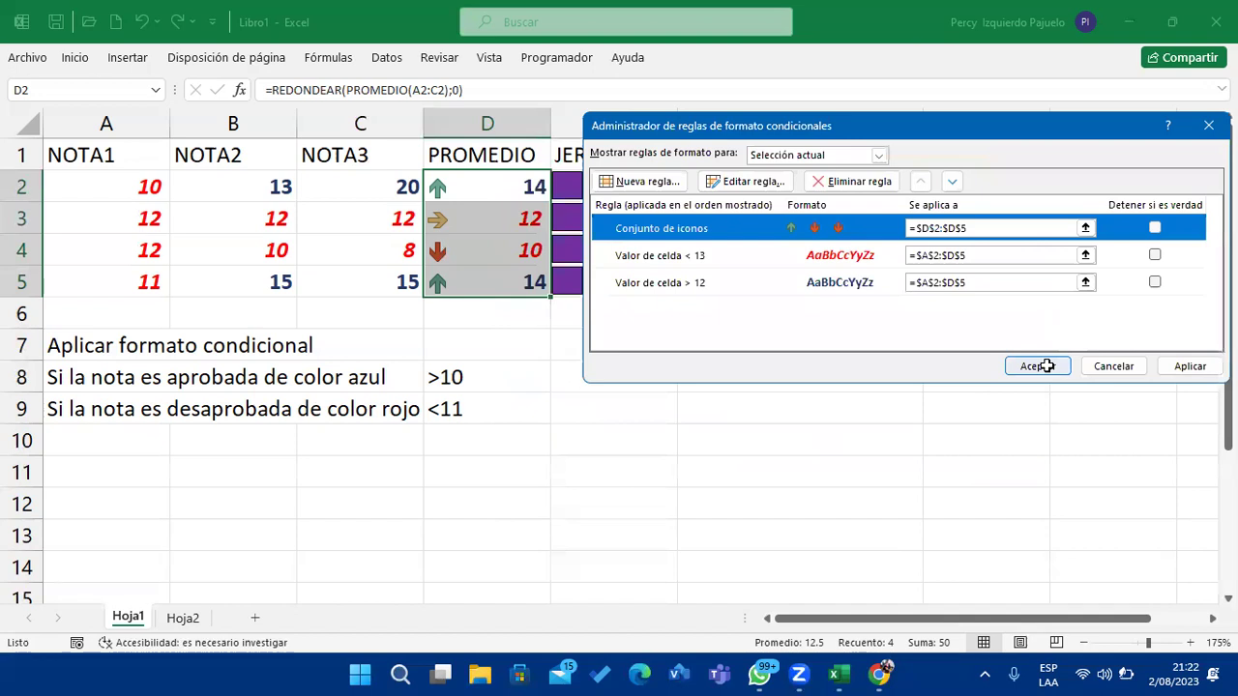
# Apply the updated rule, then reopen the arrow icon set rule from the Rules Manager.
pyautogui.click(1044, 367)
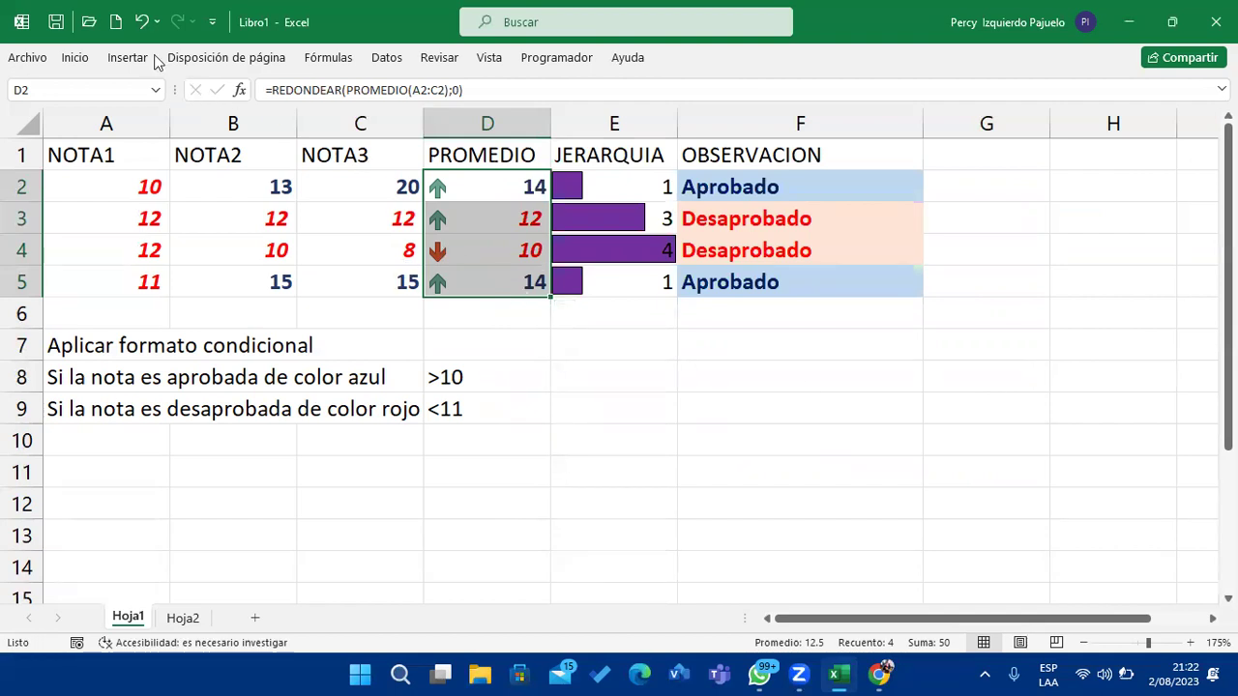
pyautogui.click(79, 58)
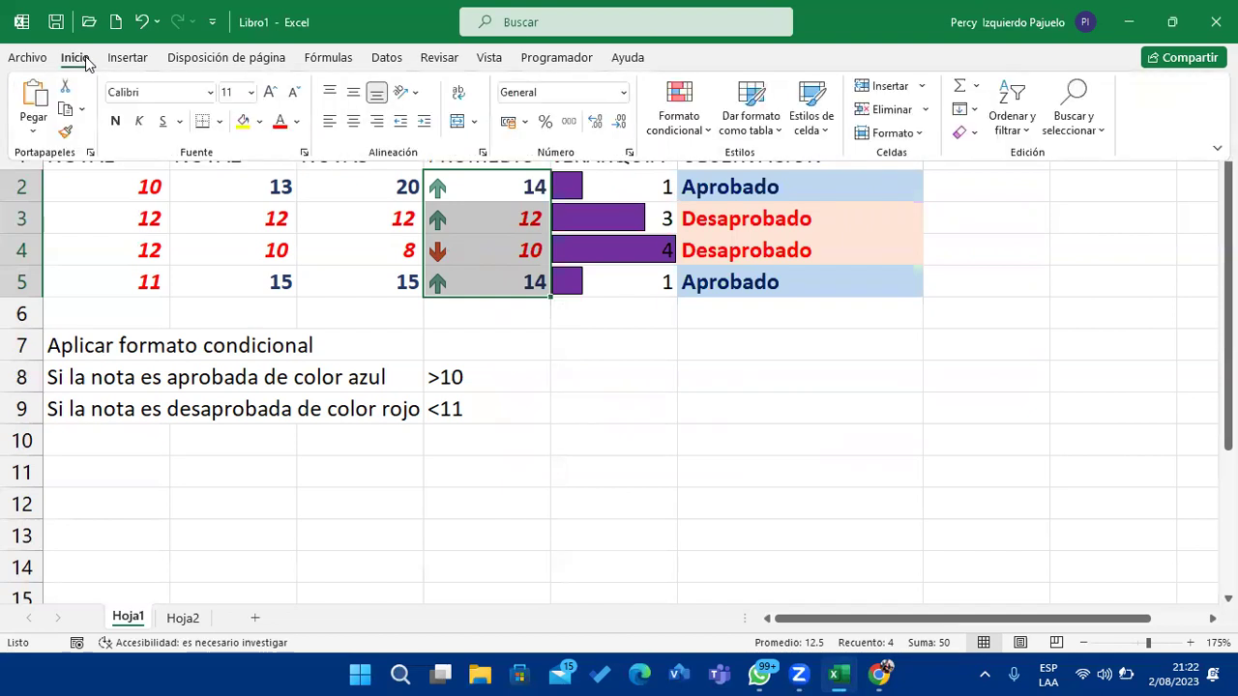
pyautogui.click(681, 129)
pyautogui.moveTo(785, 407)
pyautogui.click(757, 434)
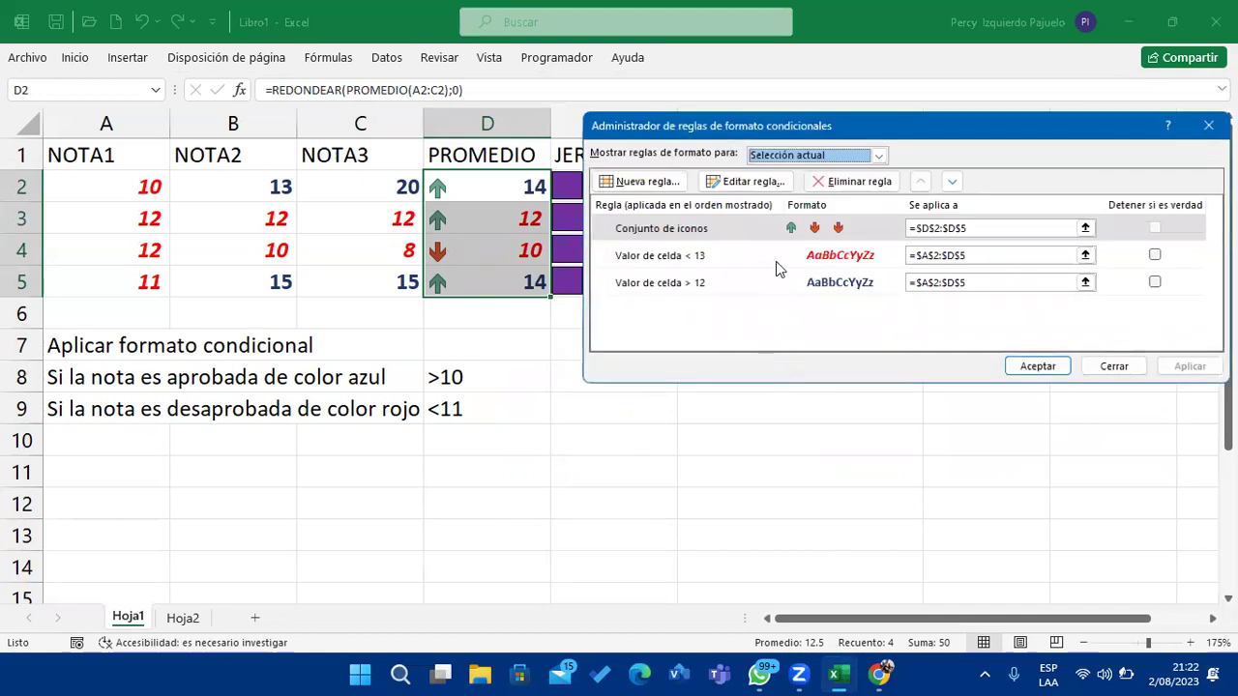
pyautogui.click(776, 230)
pyautogui.click(773, 182)
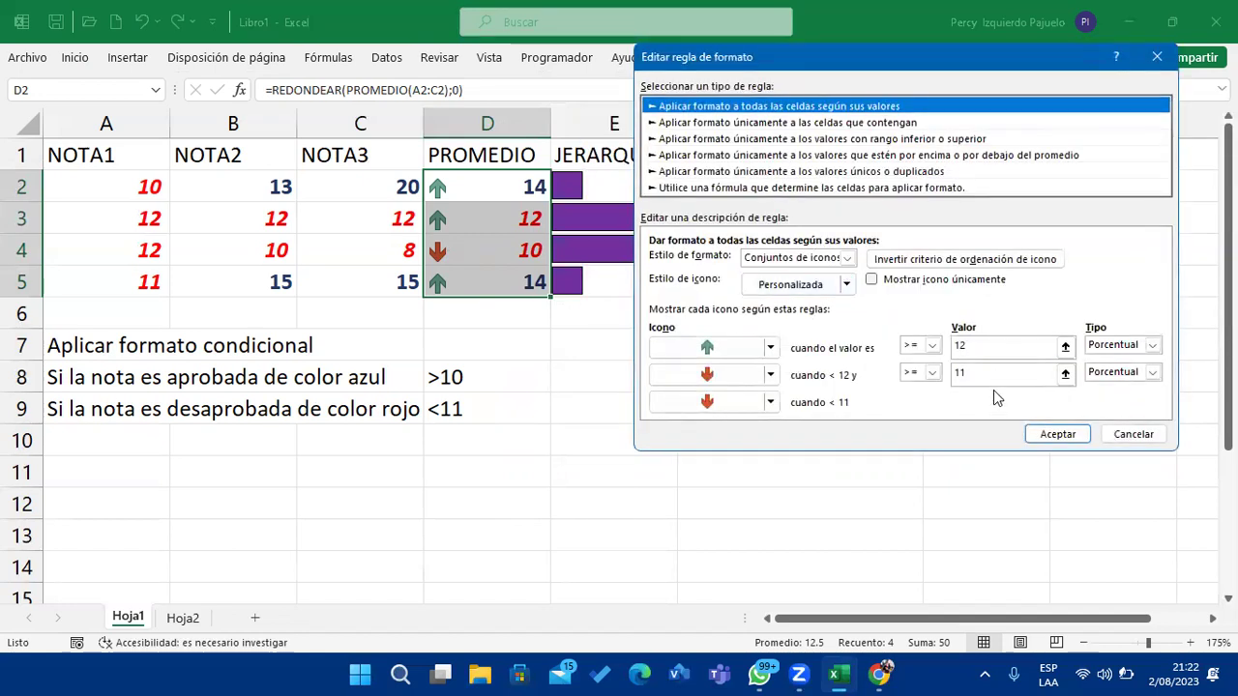
# Make the middle arrow require strictly greater than 11 and apply the rules.
pyautogui.doubleClick(985, 376)
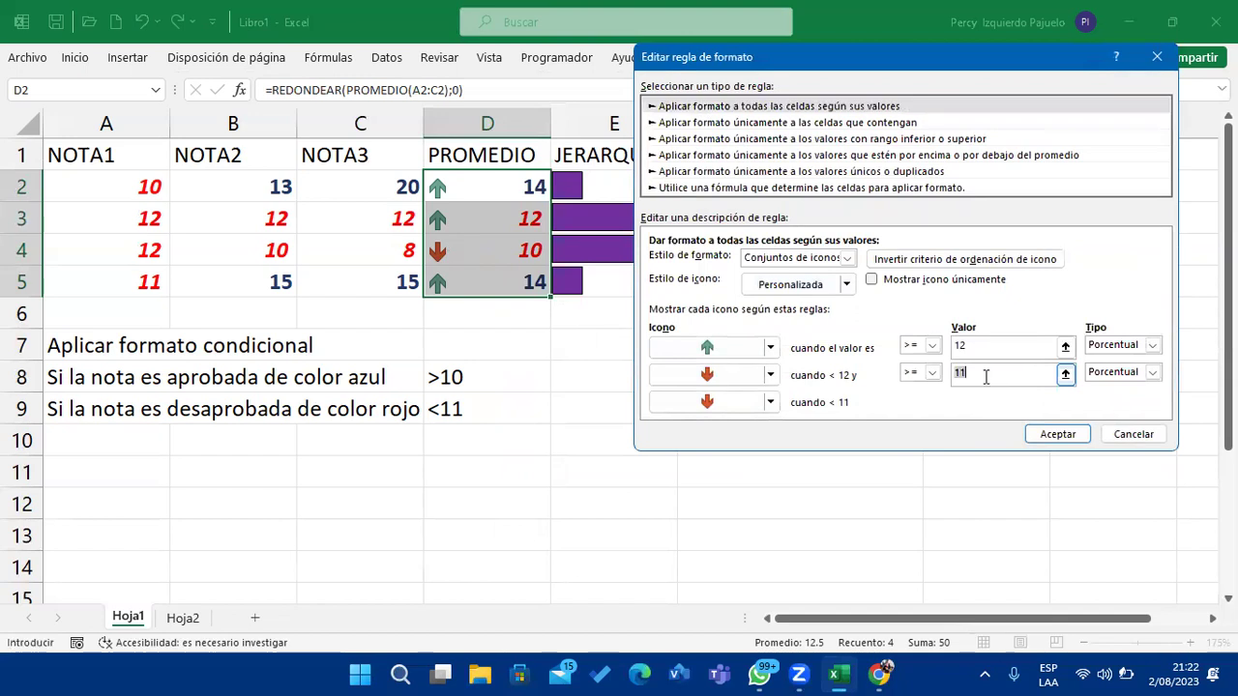
pyautogui.click(931, 372)
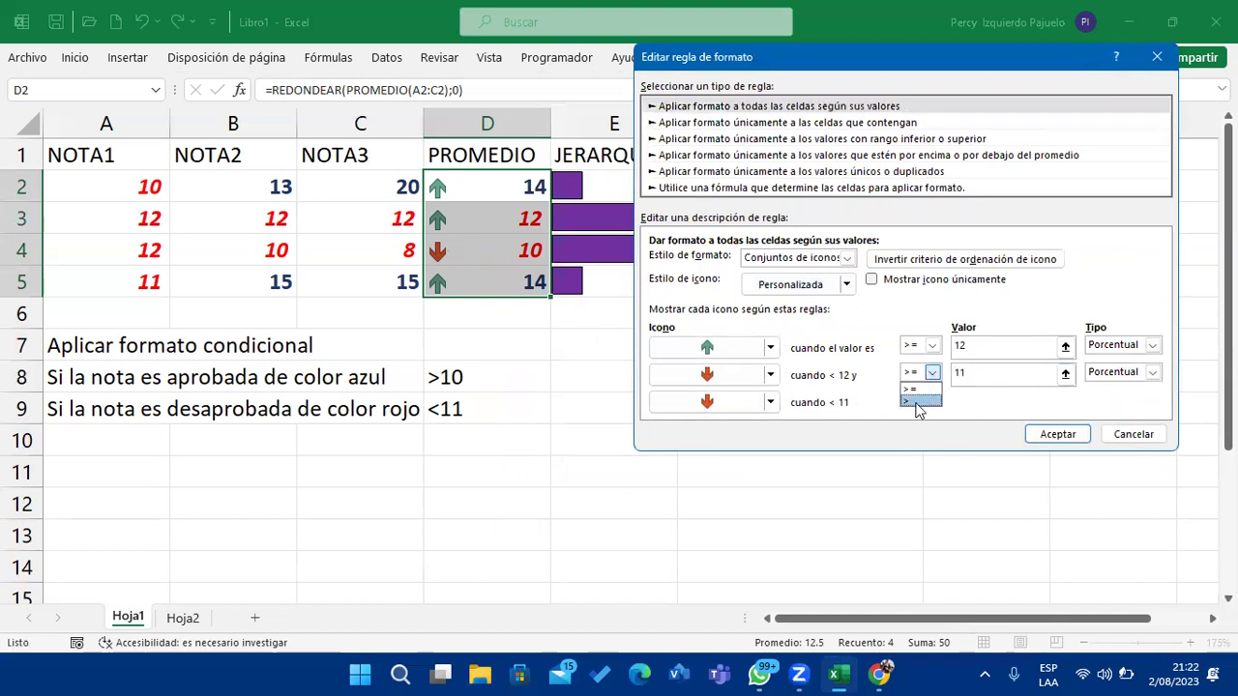
pyautogui.click(915, 401)
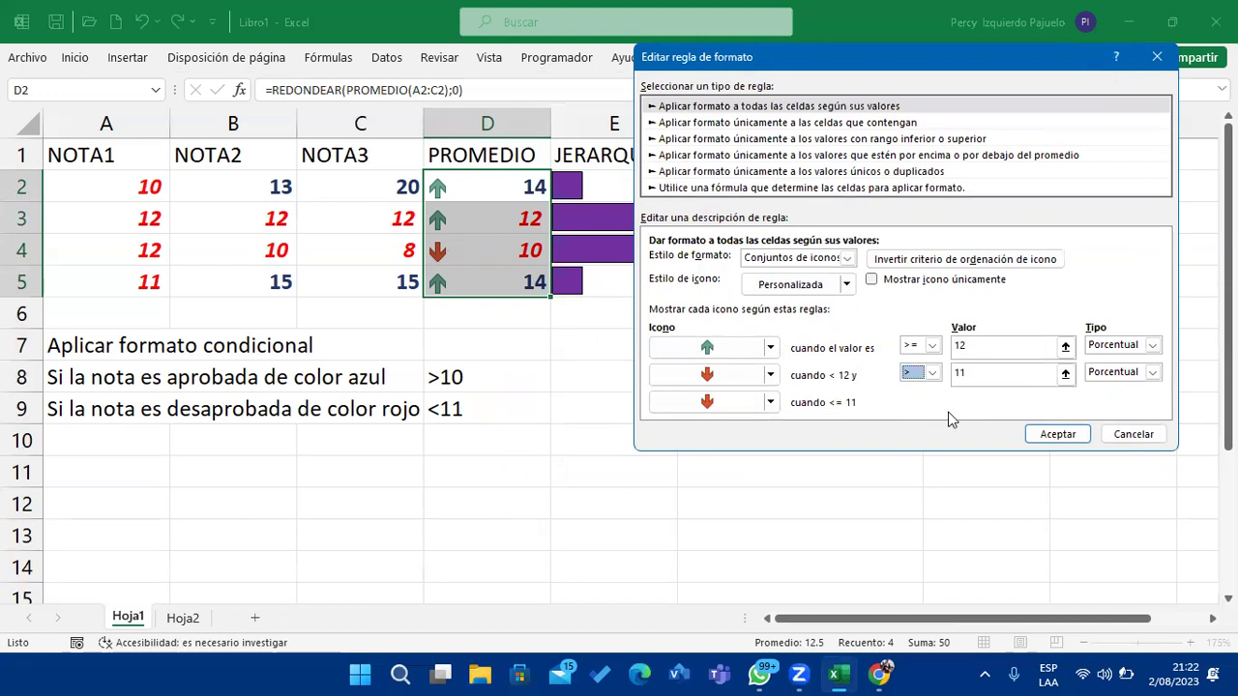
pyautogui.click(1043, 435)
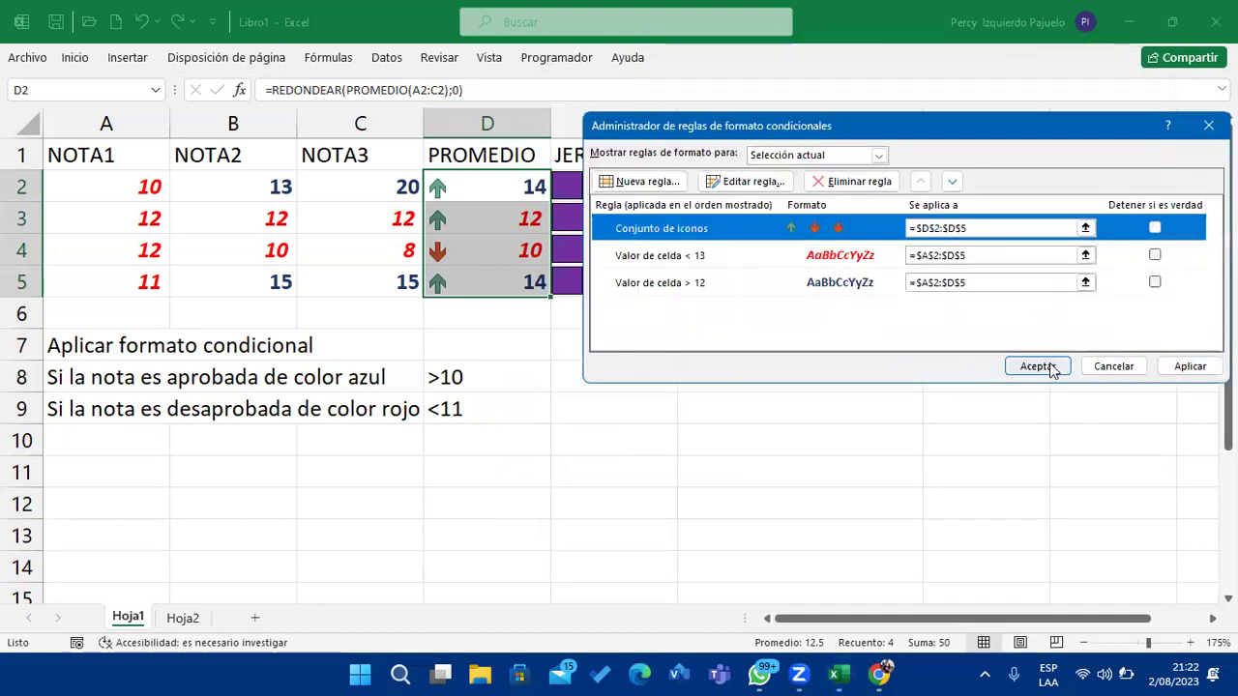
pyautogui.click(1048, 366)
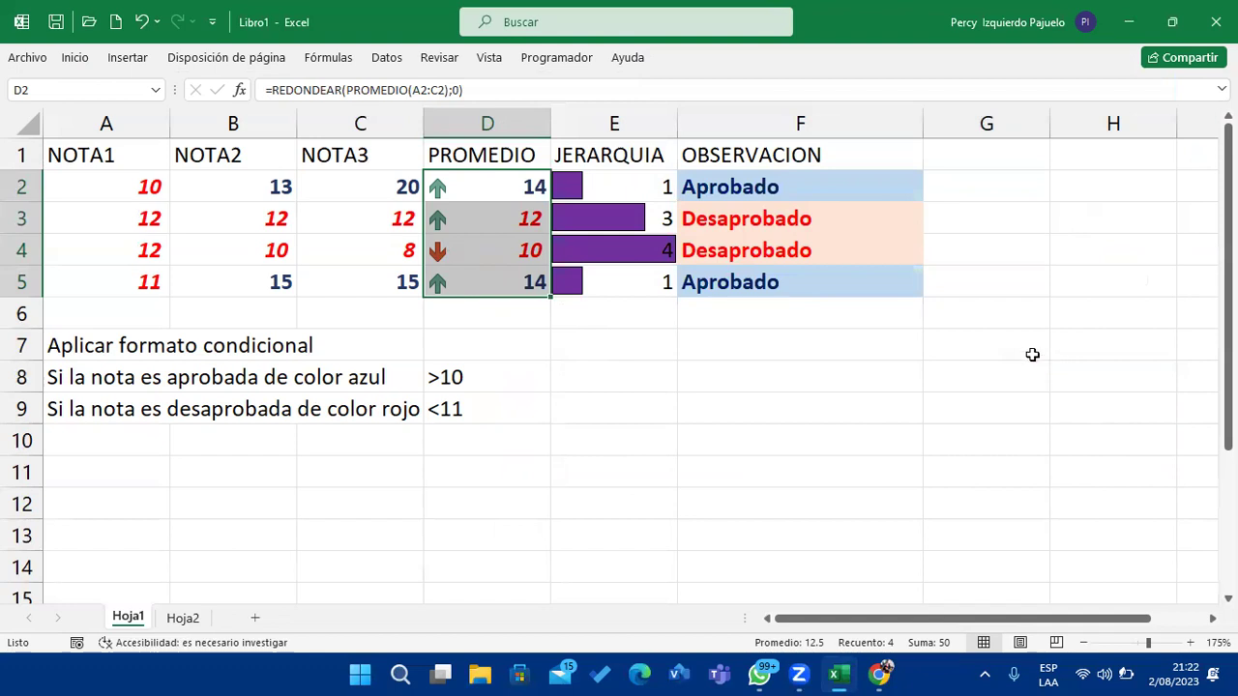
# Switch the middle-tier comparison back to greater than or equal (>=).
pyautogui.click(76, 58)
pyautogui.click(678, 108)
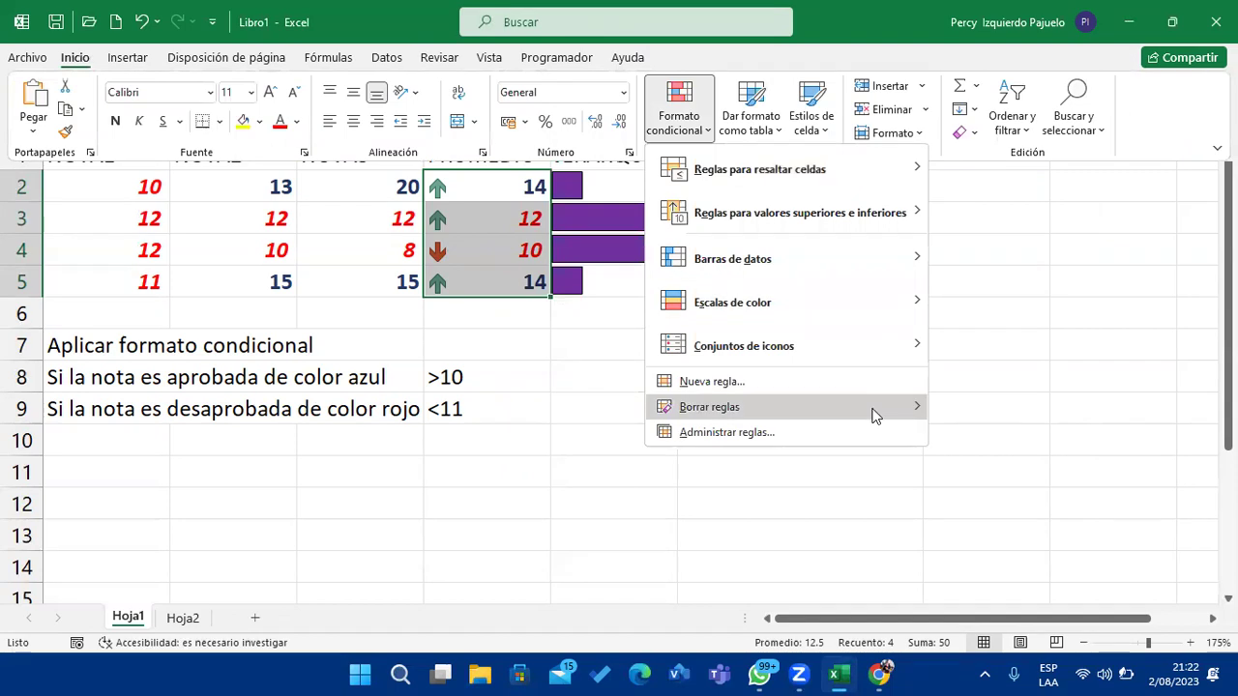
pyautogui.press('Escape')
pyautogui.press('Escape')
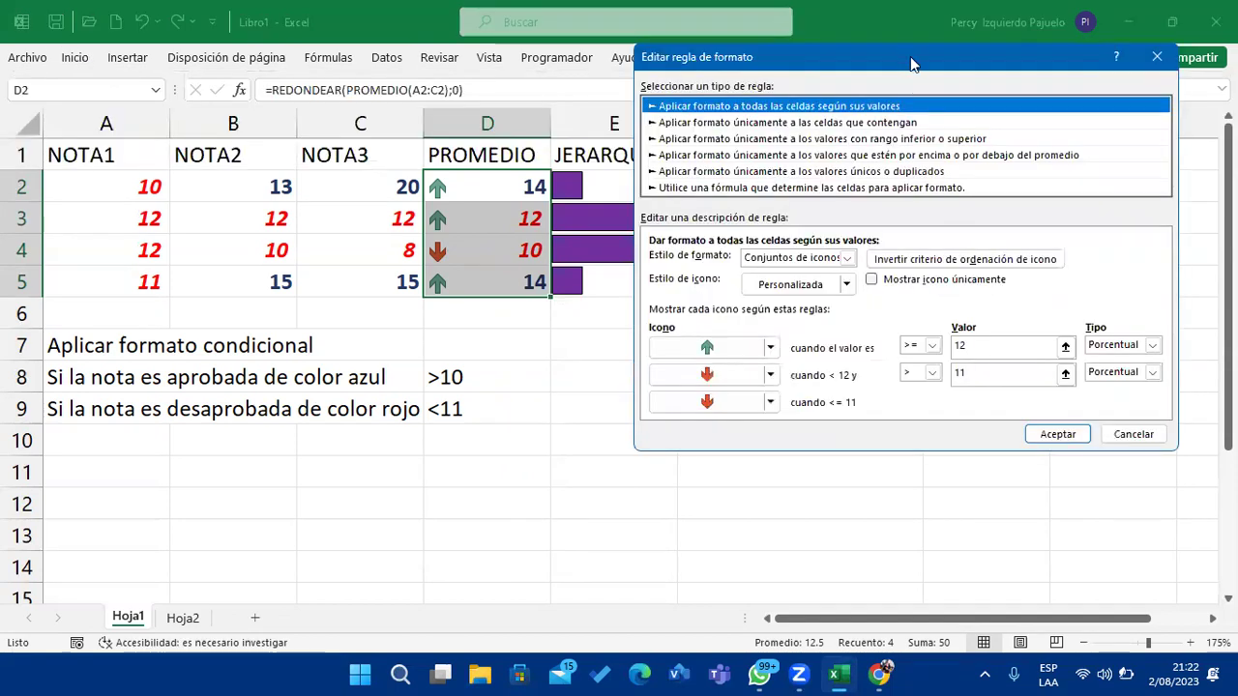
pyautogui.moveTo(909, 56); pyautogui.dragTo(951, 193)
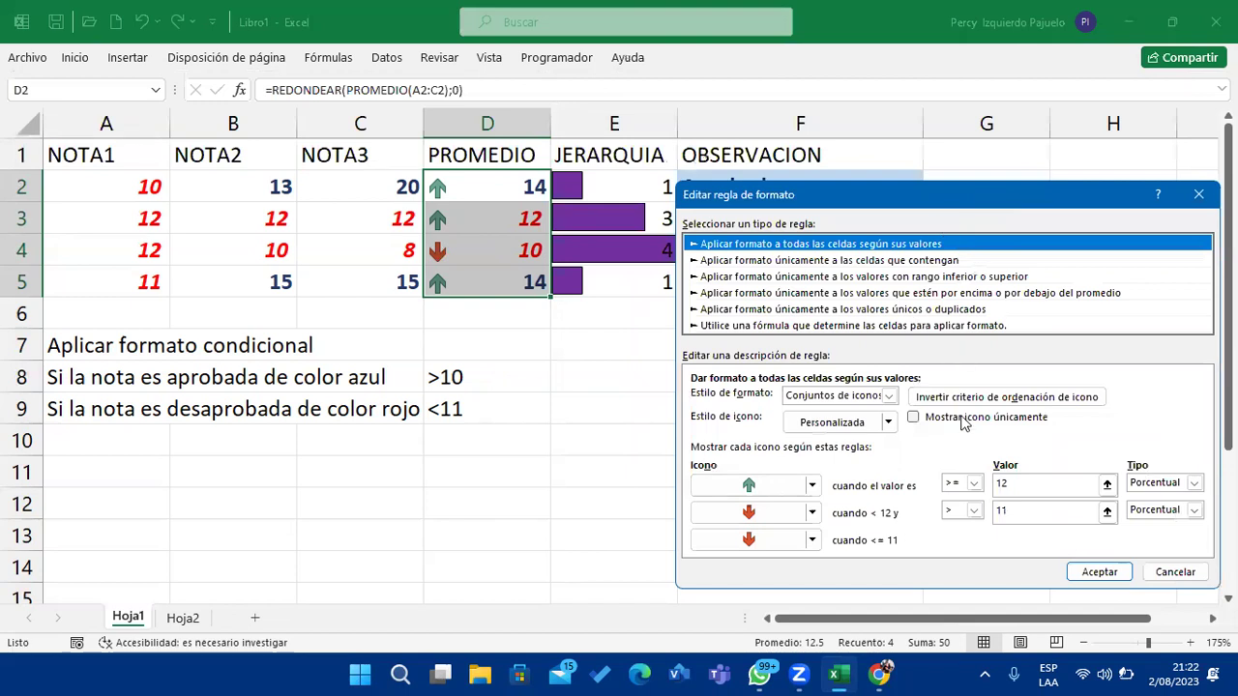
pyautogui.click(1052, 510)
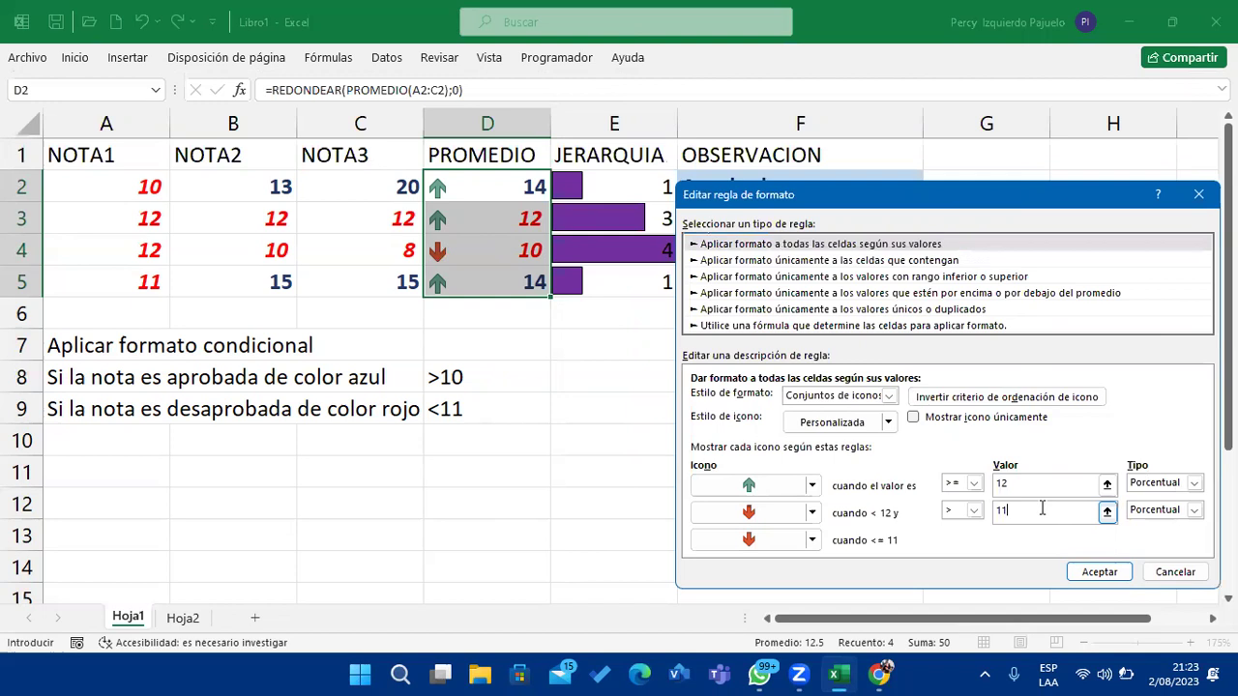
pyautogui.click(973, 510)
pyautogui.click(972, 527)
# Raise the green arrow threshold from 12 to 13 and apply the rules.
pyautogui.doubleClick(1031, 484)
pyautogui.write('13')
pyautogui.click(1098, 572)
pyautogui.click(1033, 364)
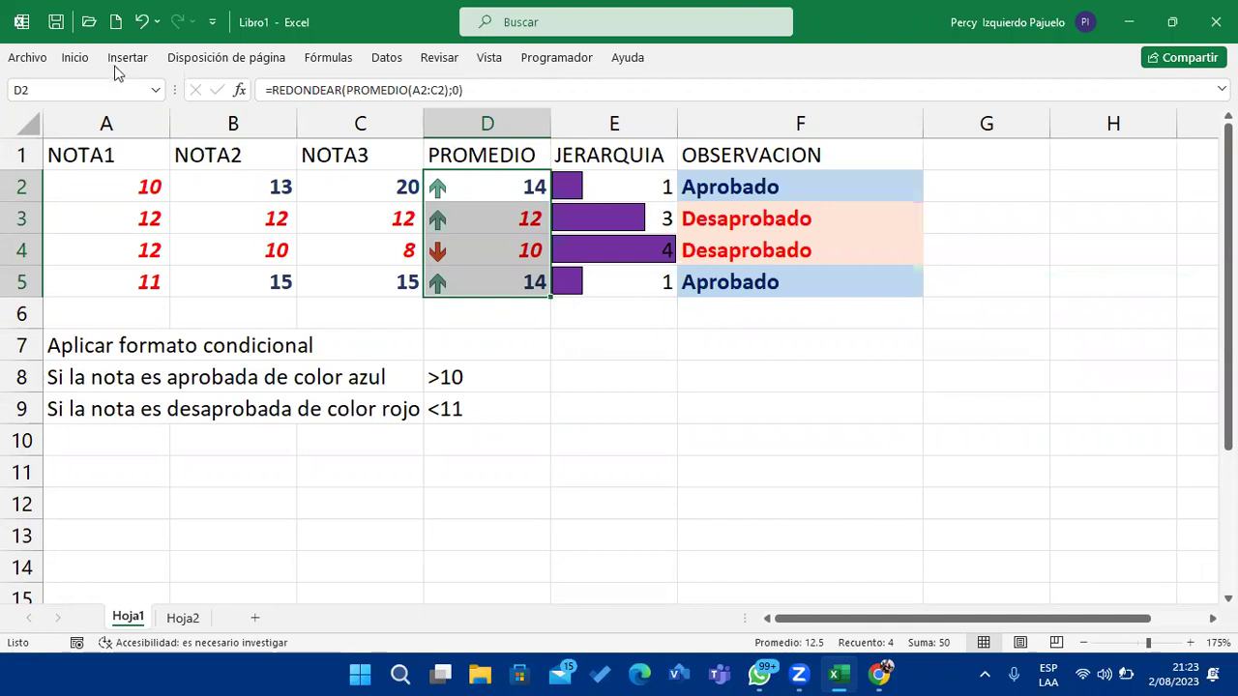
# Open the PROMEDIO icon set rule for editing from the conditional formatting Rules Manager.
pyautogui.click(82, 58)
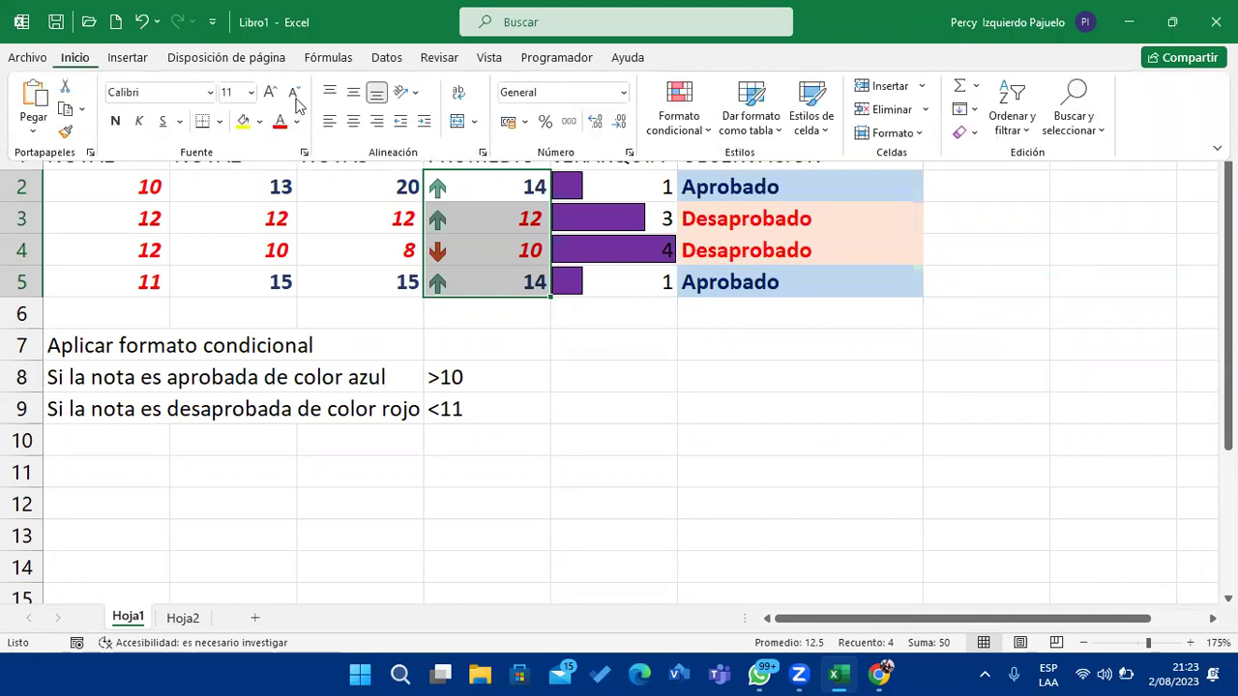
pyautogui.click(679, 121)
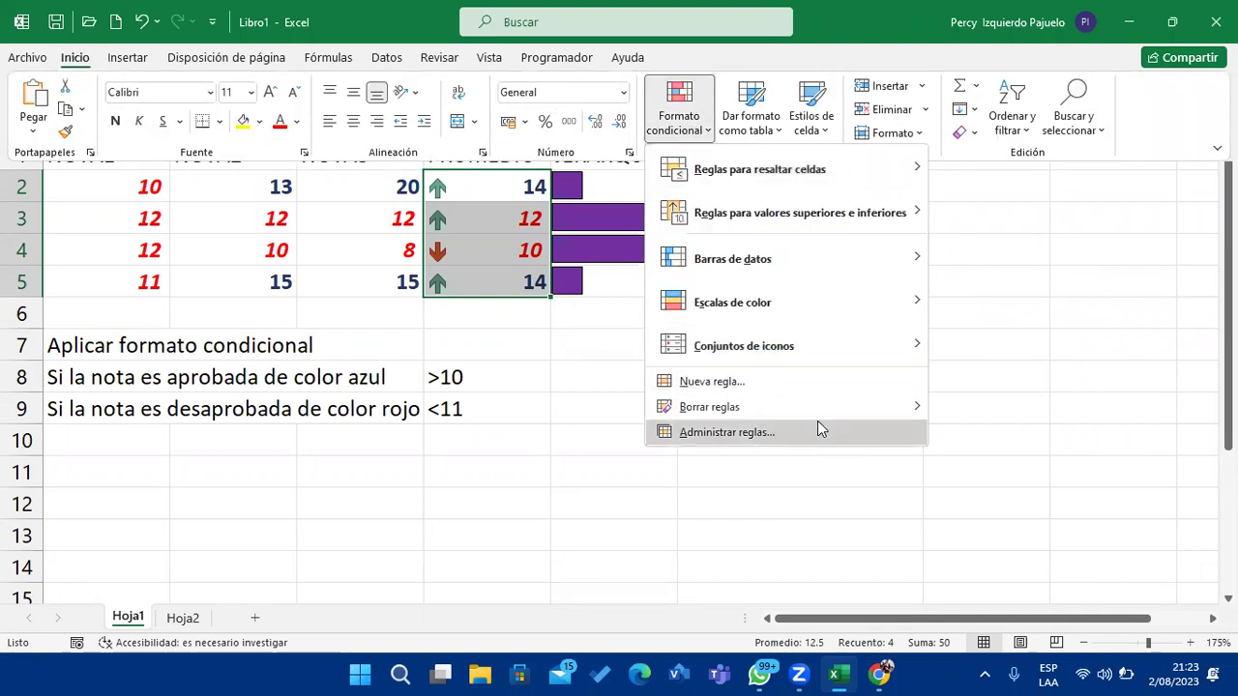
pyautogui.click(817, 428)
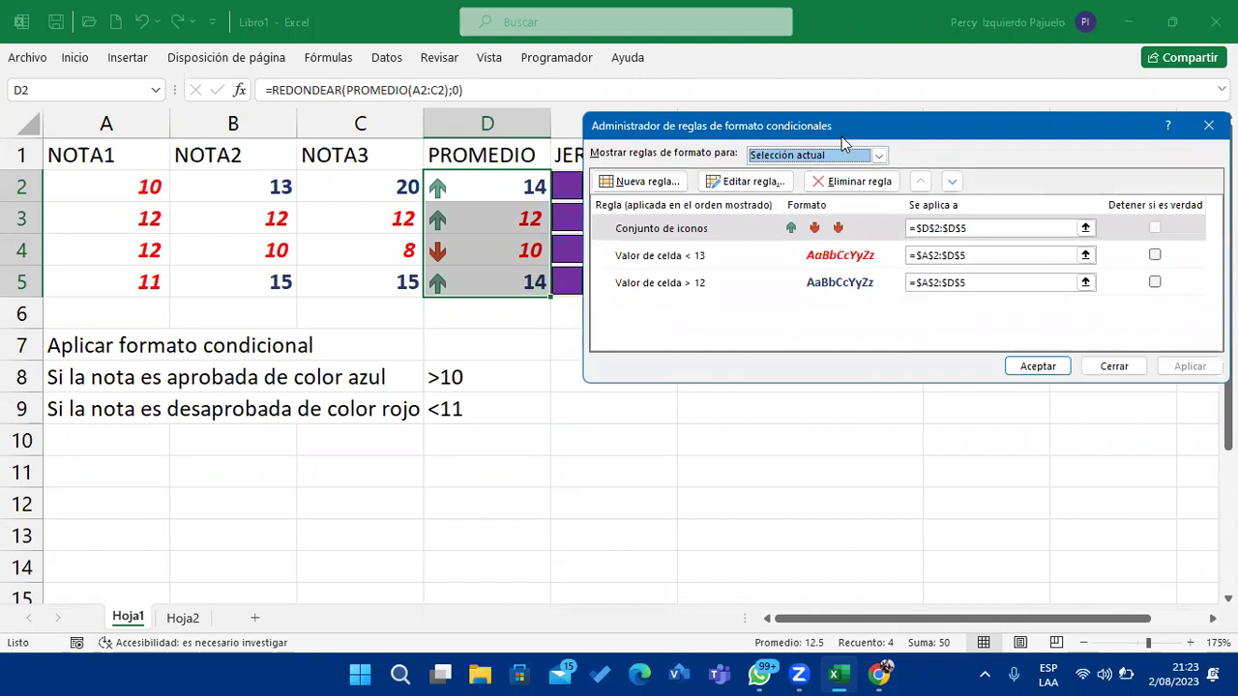
pyautogui.moveTo(841, 136); pyautogui.dragTo(861, 331)
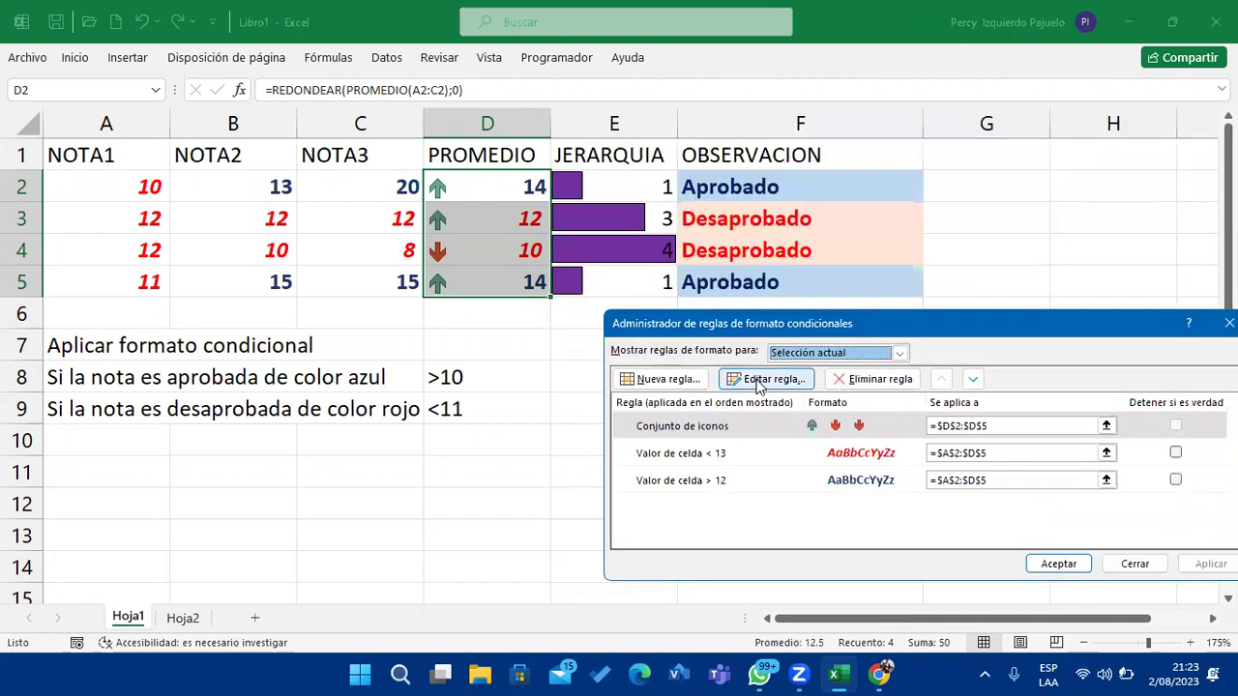
pyautogui.click(761, 377)
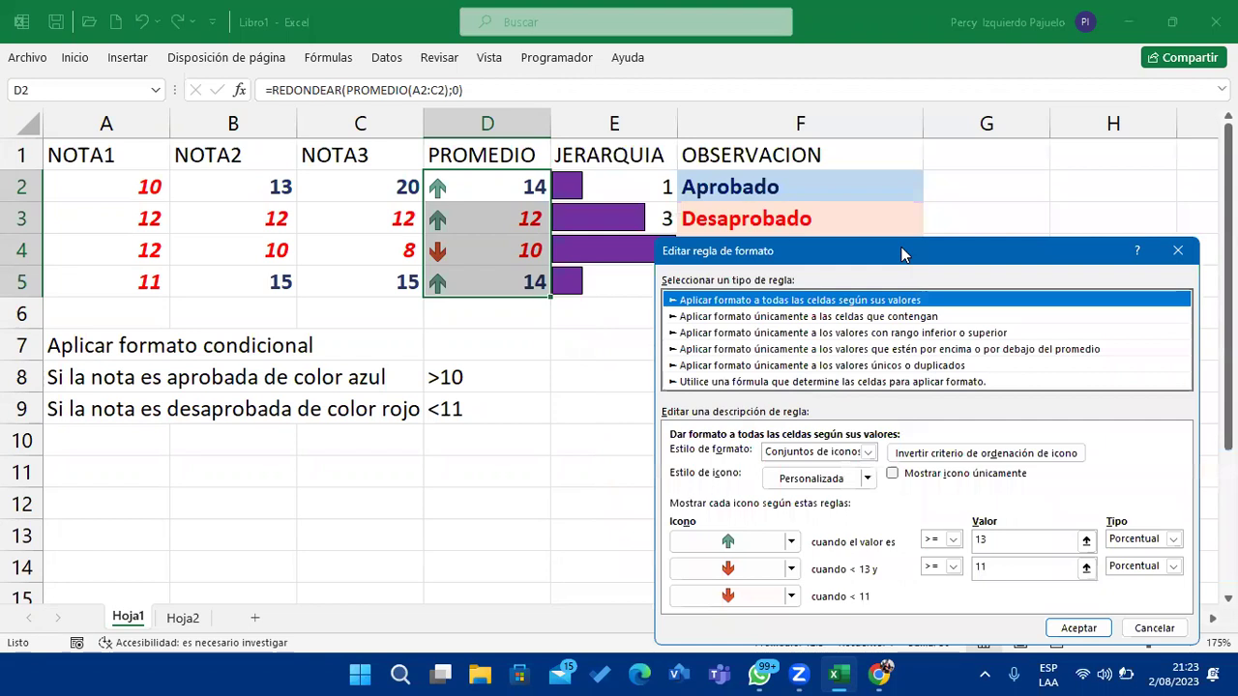
pyautogui.moveTo(902, 254); pyautogui.dragTo(959, 133)
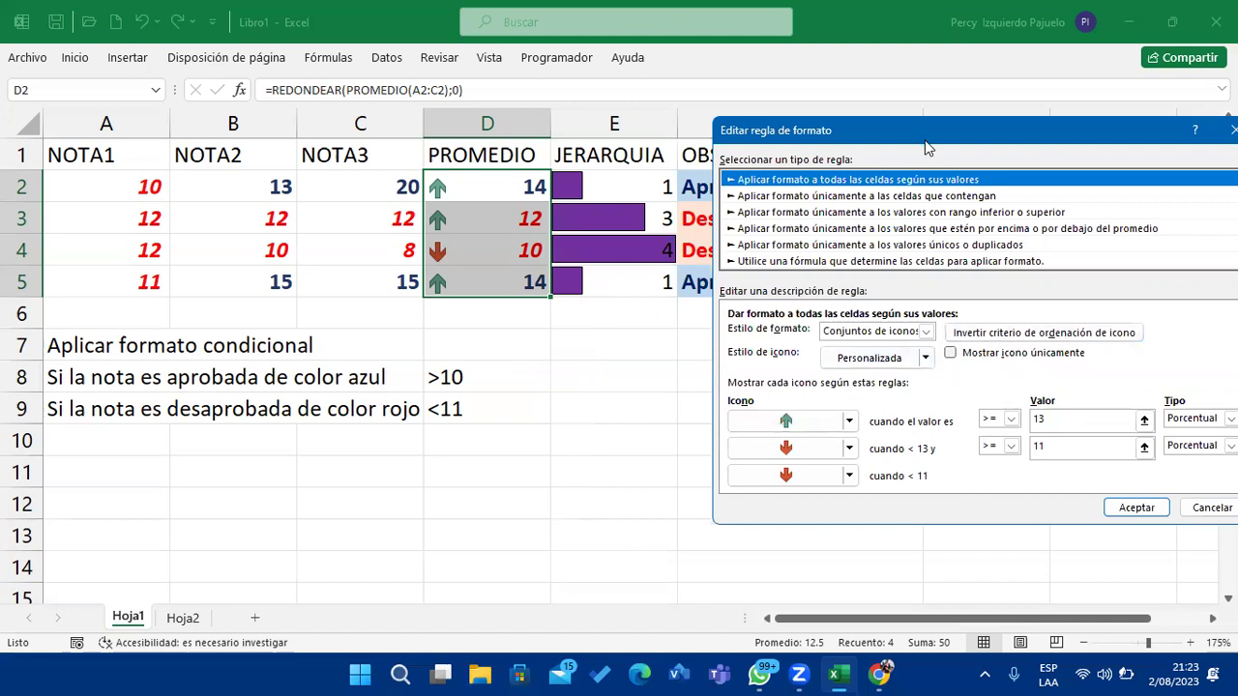
pyautogui.moveTo(926, 147); pyautogui.dragTo(947, 151)
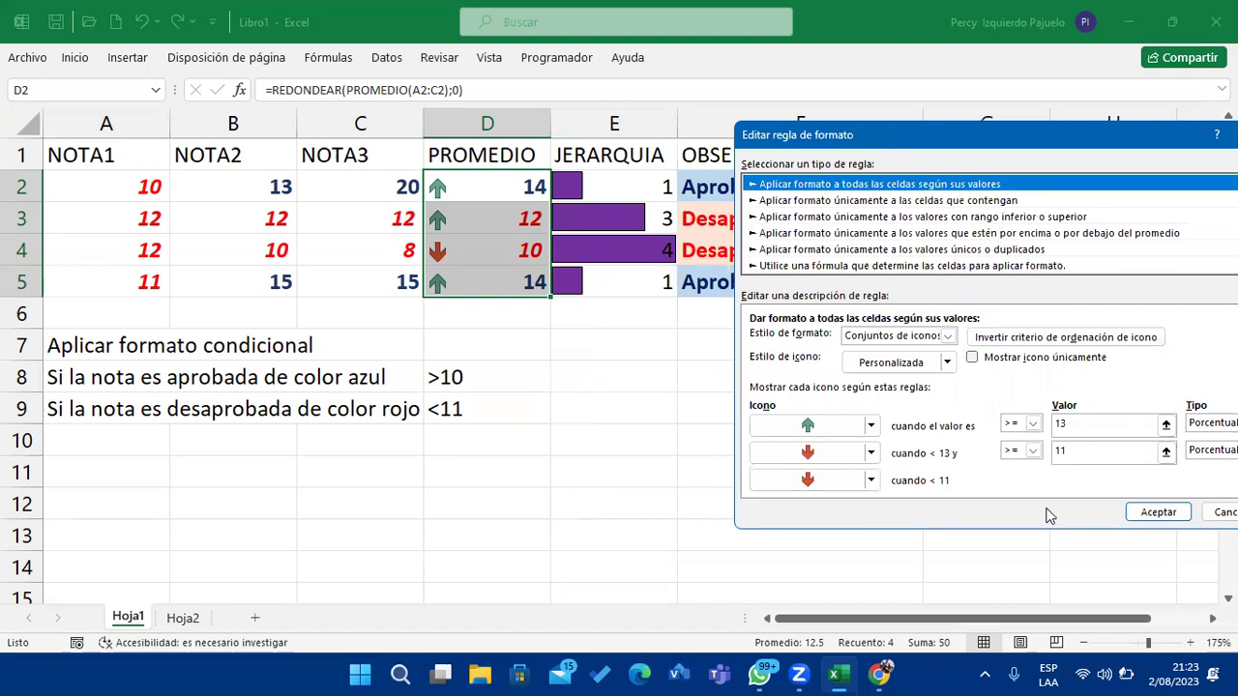
# Set the second threshold to 13 with >=, apply the rules, and check cell D3.
pyautogui.click(1032, 451)
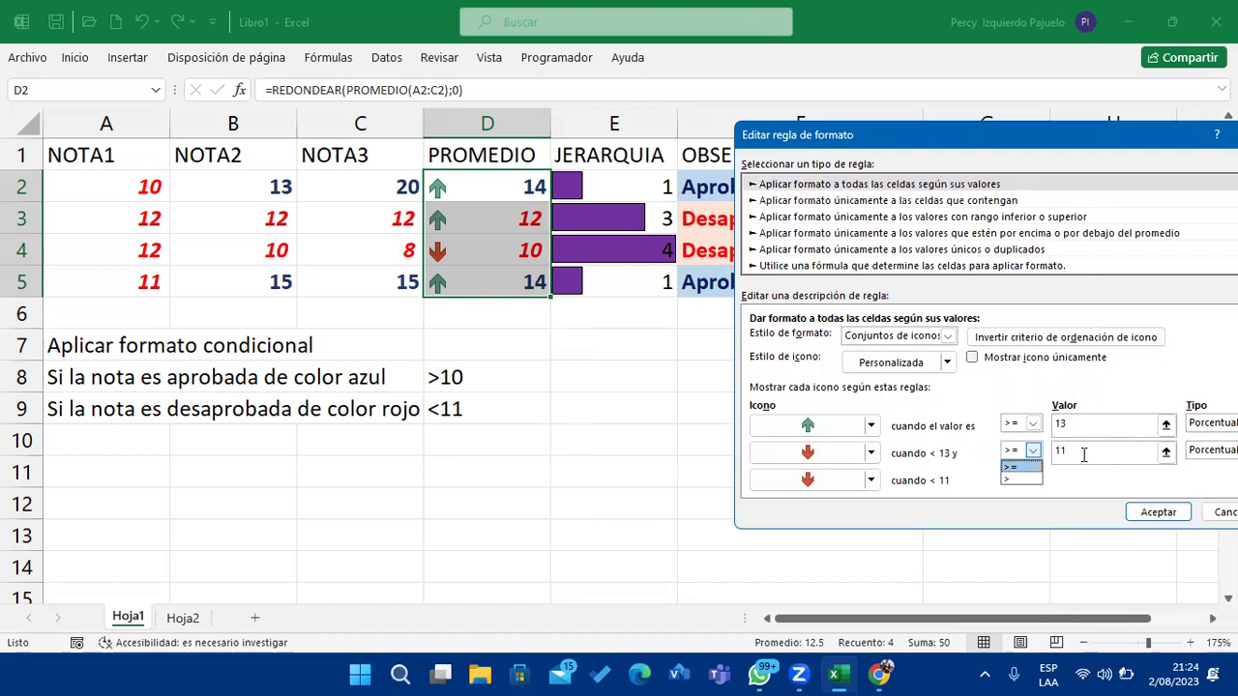
pyautogui.press('Return')
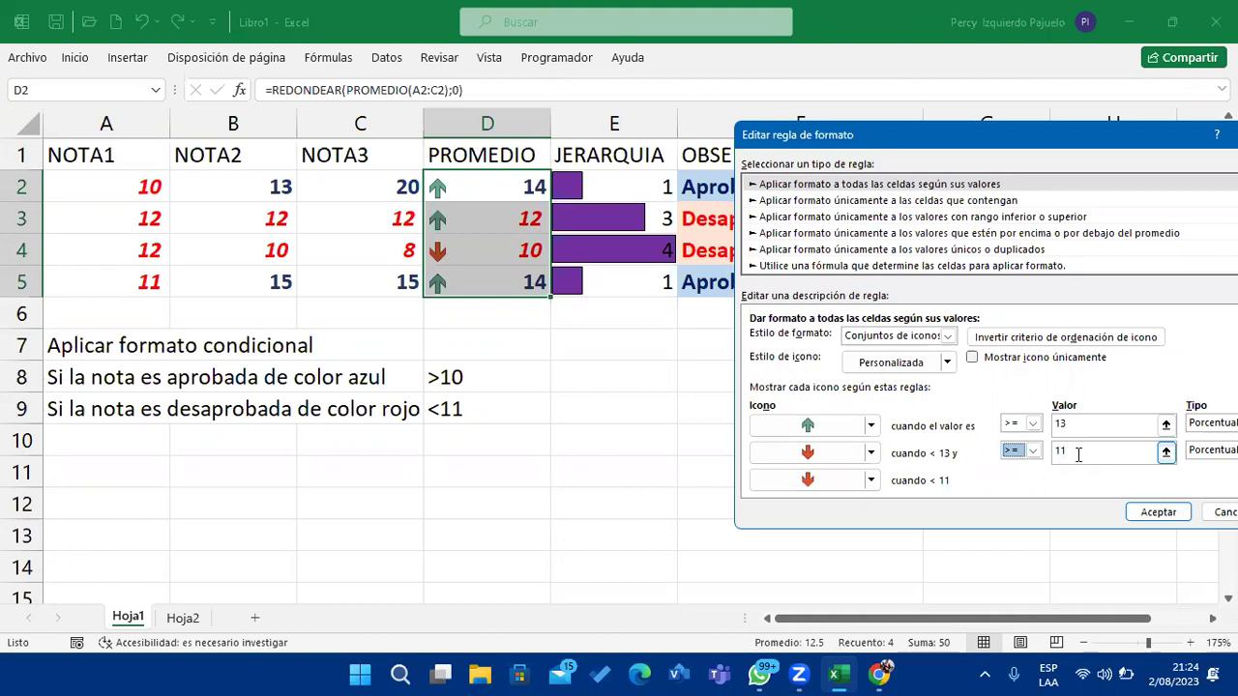
pyautogui.press('Tab')
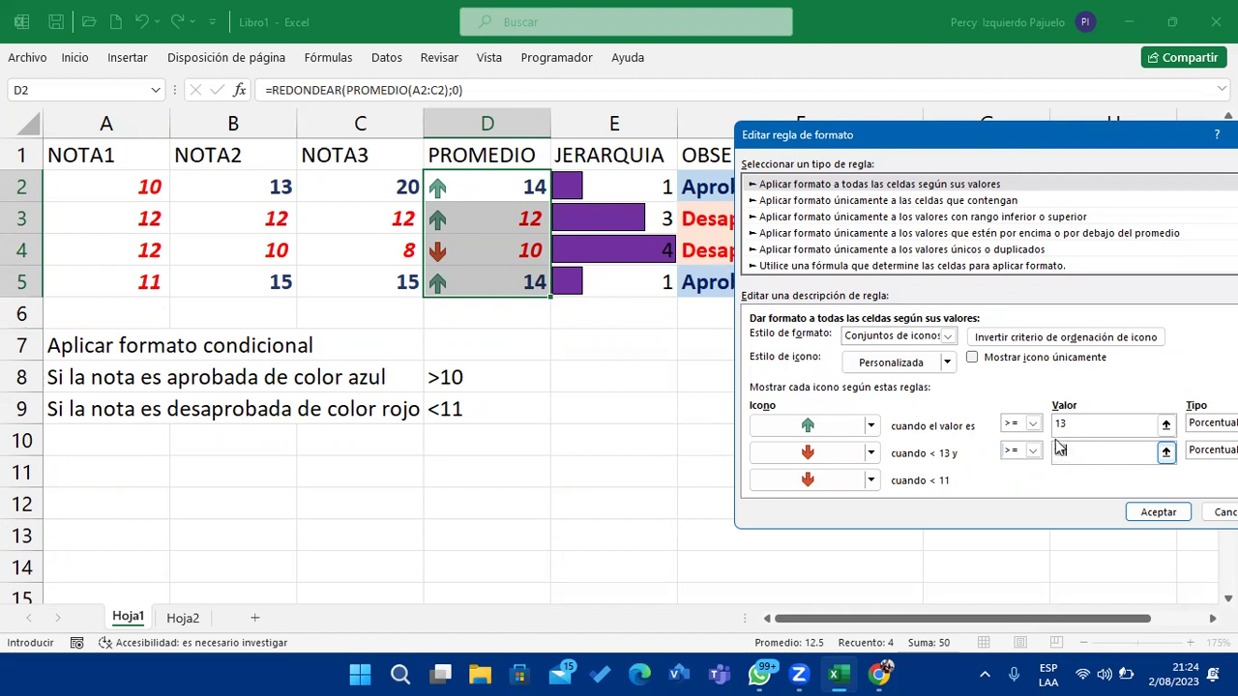
pyautogui.write('11')
pyautogui.write('13')
pyautogui.click(1085, 422)
pyautogui.click(1146, 512)
pyautogui.click(1070, 562)
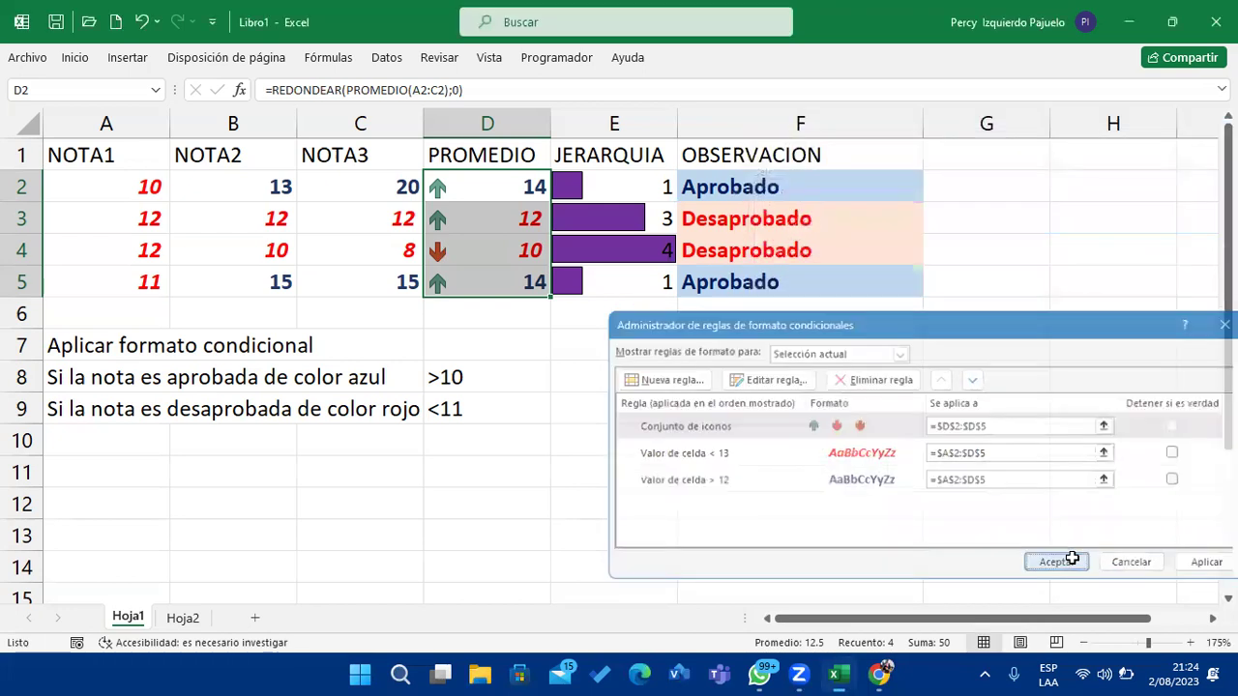
pyautogui.click(667, 386)
pyautogui.click(477, 225)
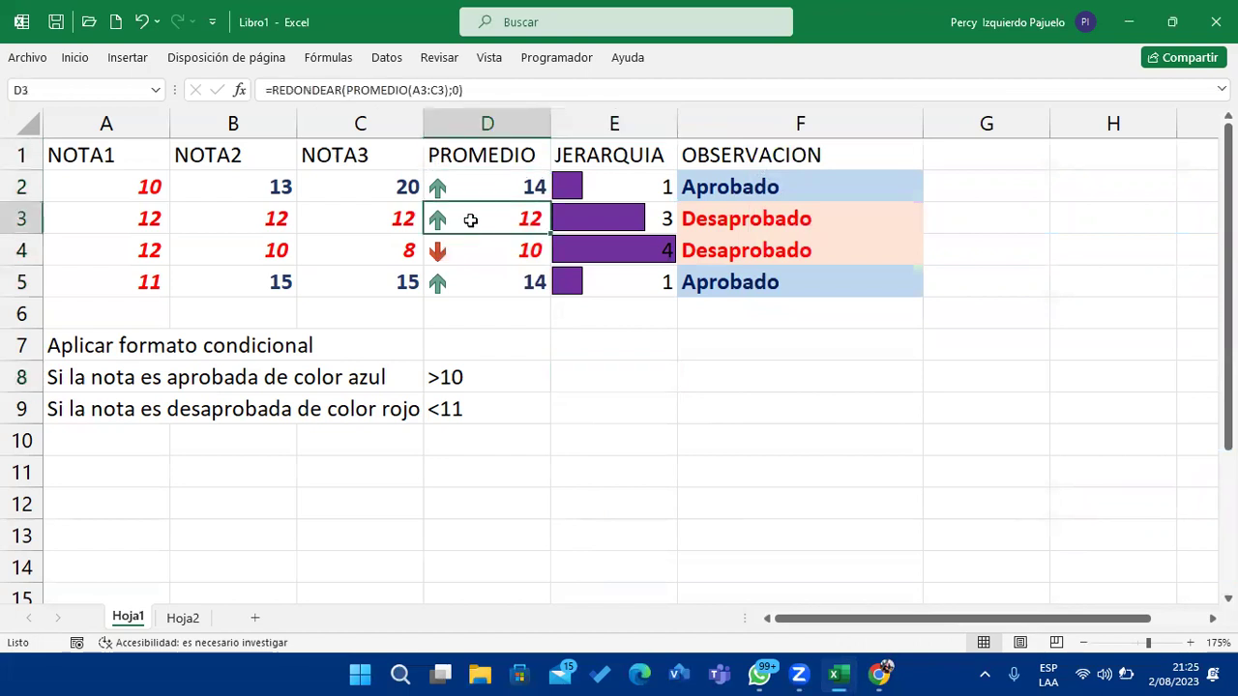
# Select the PROMEDIO values D2:D5 and bring up the conditional formatting Rules Manager.
pyautogui.click(471, 190)
pyautogui.moveTo(471, 186); pyautogui.dragTo(475, 277)
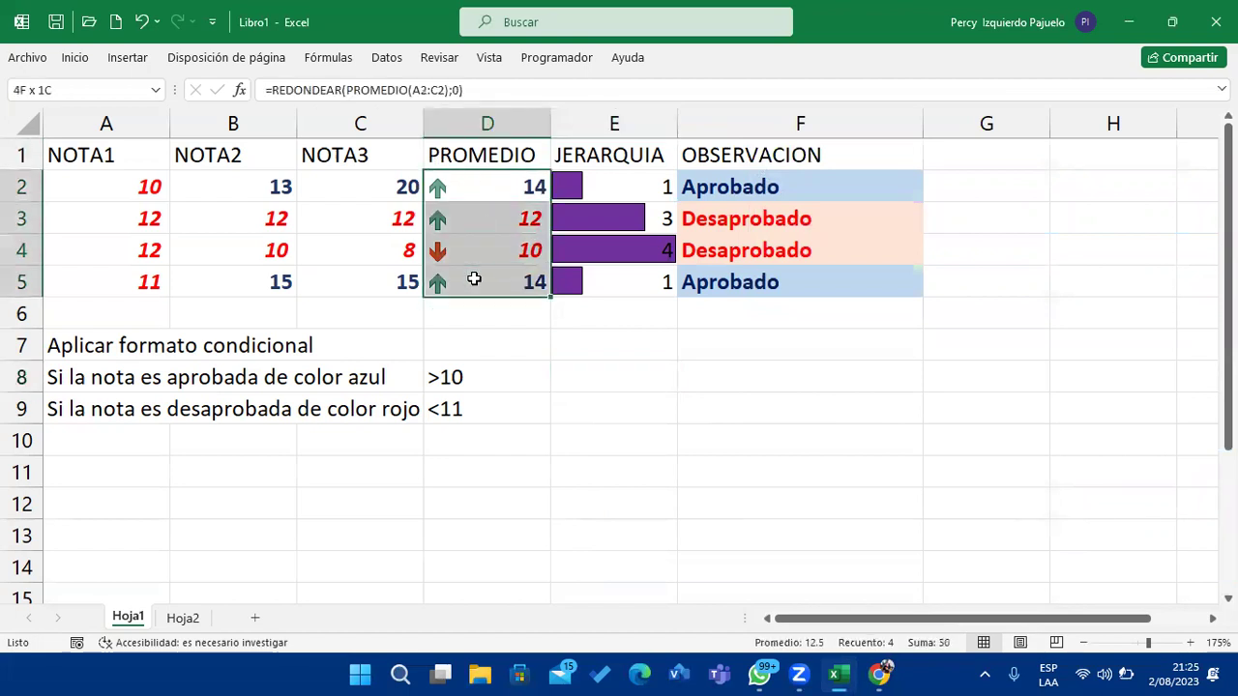
pyautogui.click(74, 58)
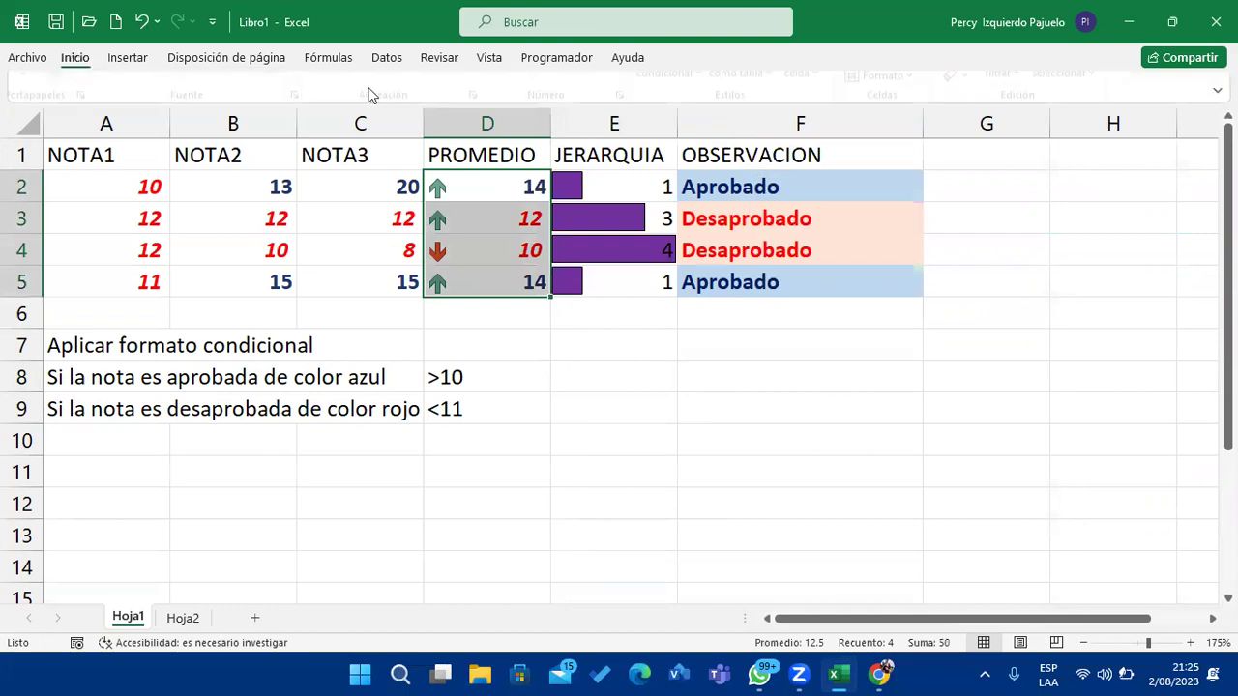
pyautogui.click(706, 135)
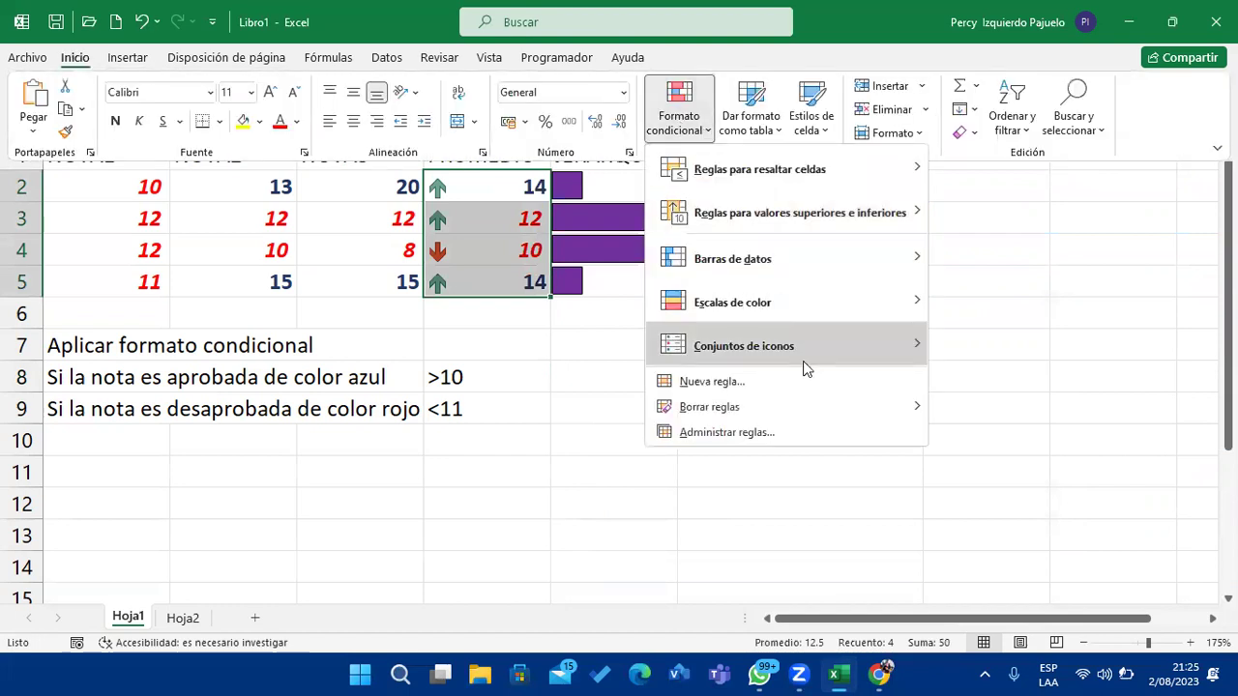
pyautogui.click(750, 435)
# Delete the arrow icon set rule and bring up the Conjuntos de iconos choices.
pyautogui.click(856, 379)
pyautogui.click(1040, 563)
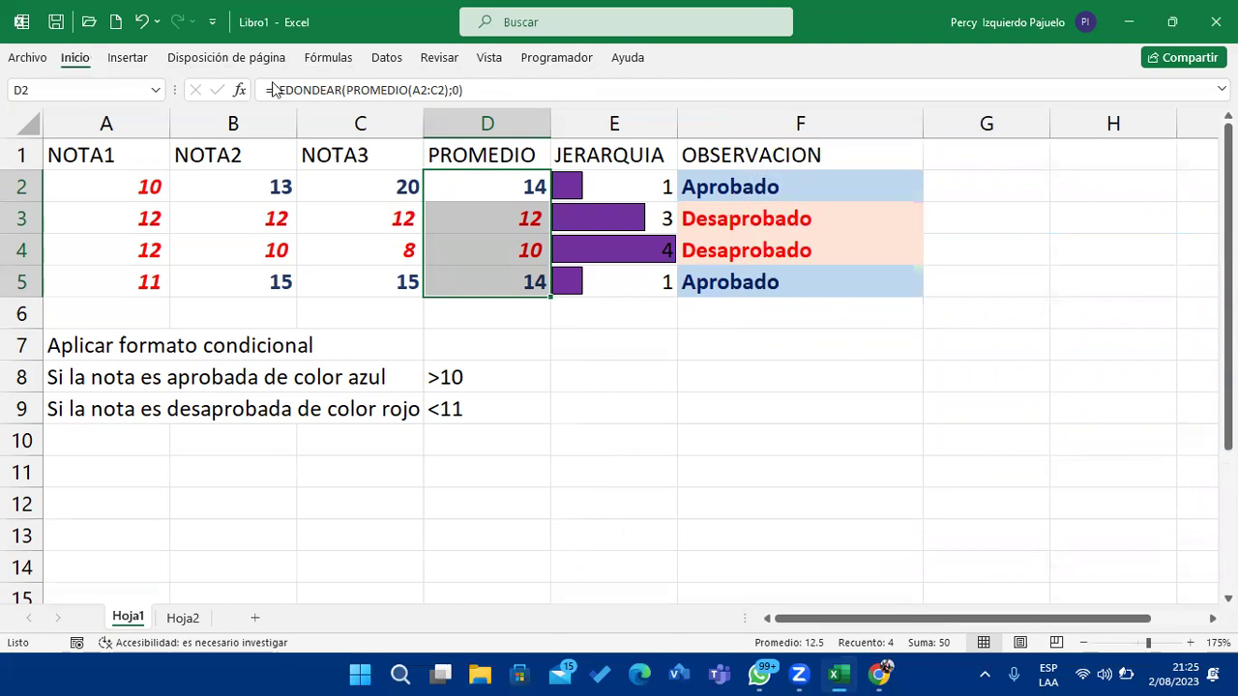
pyautogui.click(679, 118)
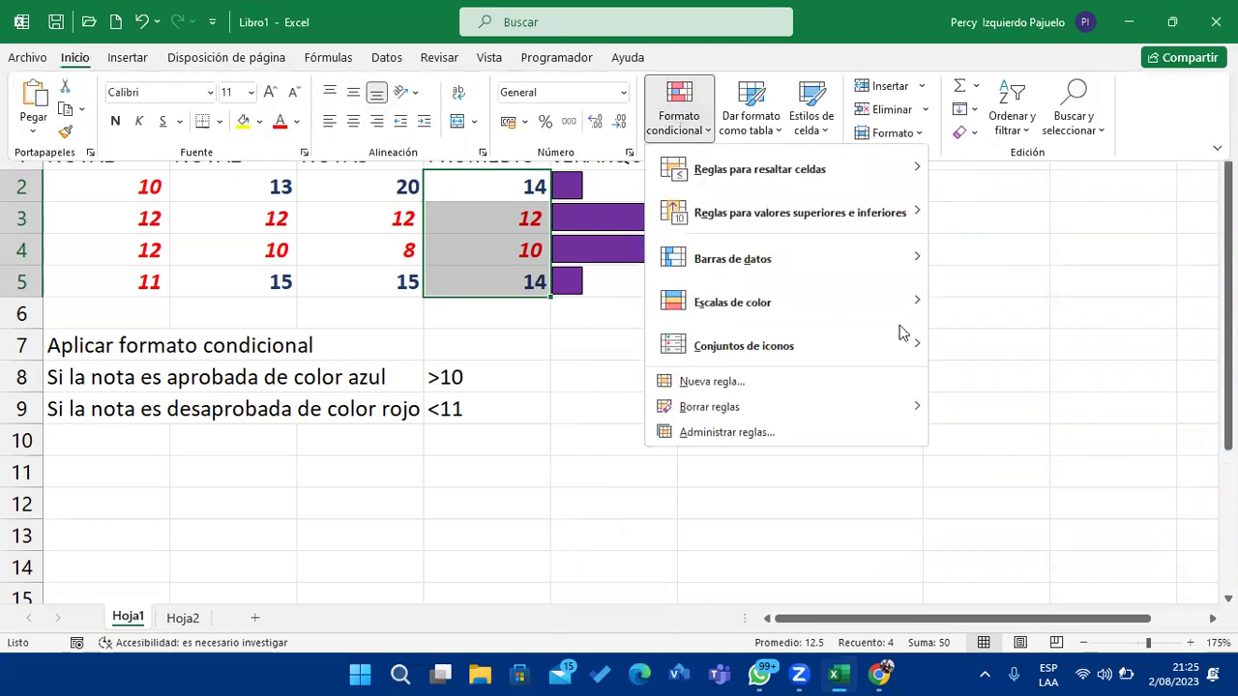
pyautogui.click(879, 338)
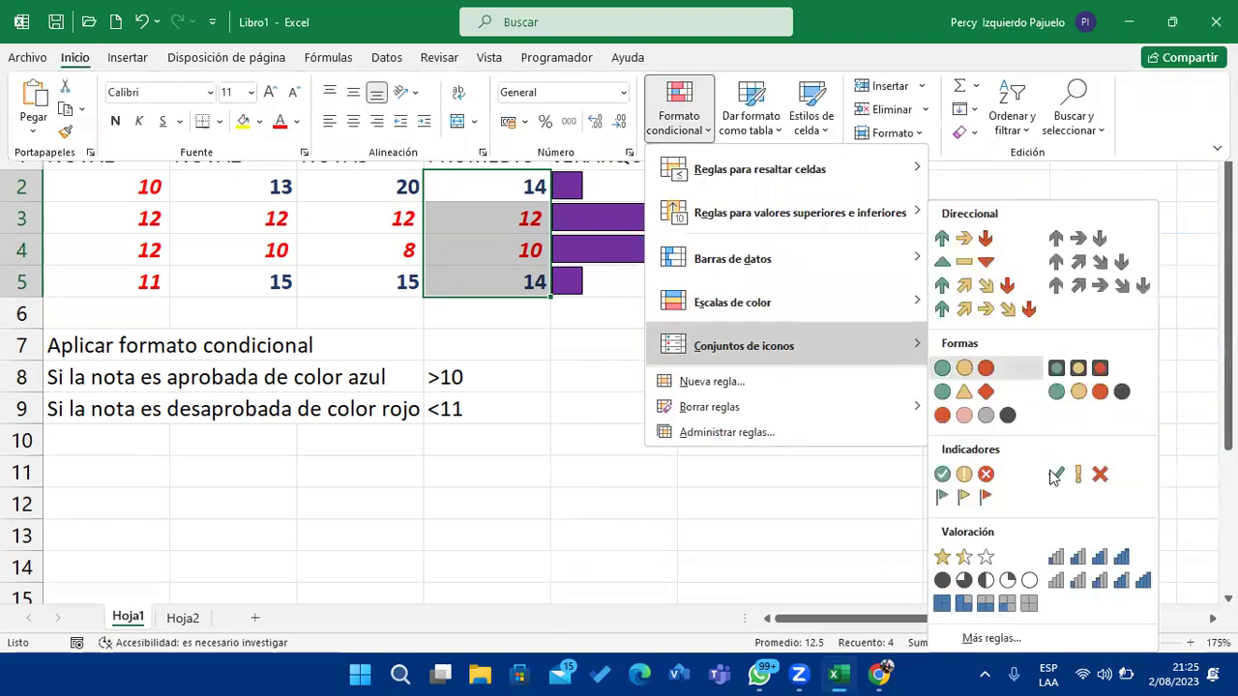
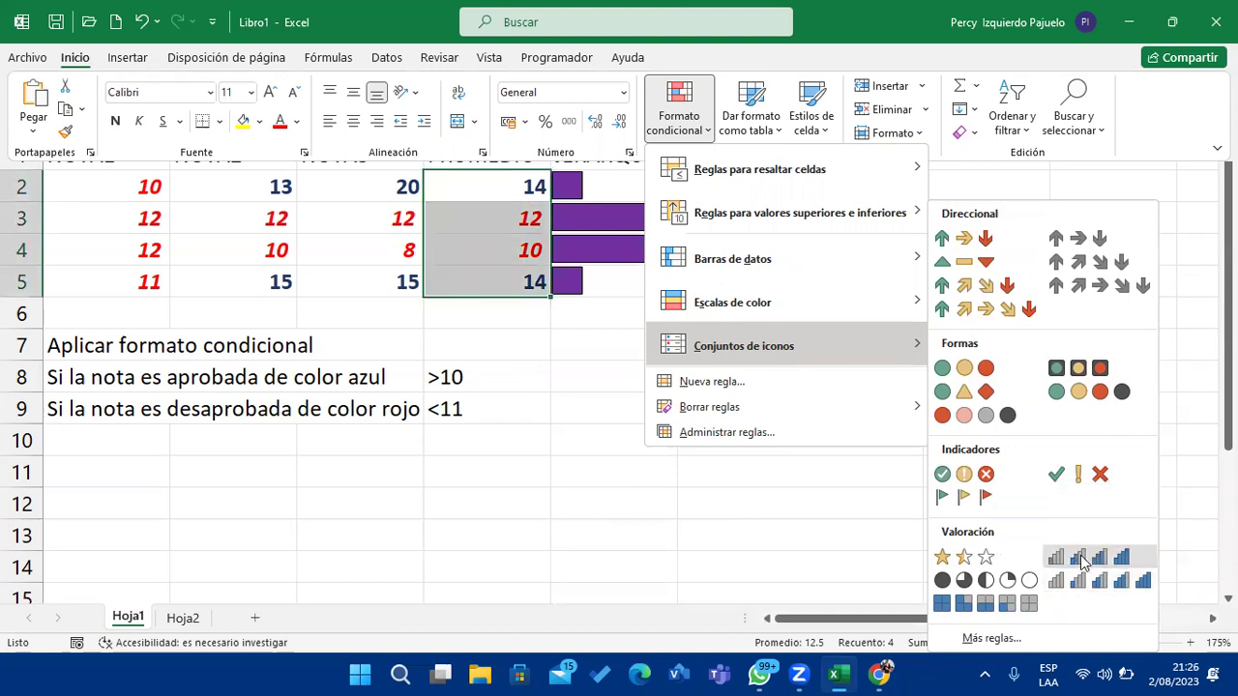
# Apply the Valoración four-bar icon set to the averages in D2:D5, then select F2:F5.
pyautogui.click(1085, 569)
pyautogui.click(1083, 566)
pyautogui.moveTo(787, 188)
pyautogui.mouseDown()
pyautogui.moveTo(803, 295)
pyautogui.moveTo(791, 283)
pyautogui.mouseUp()
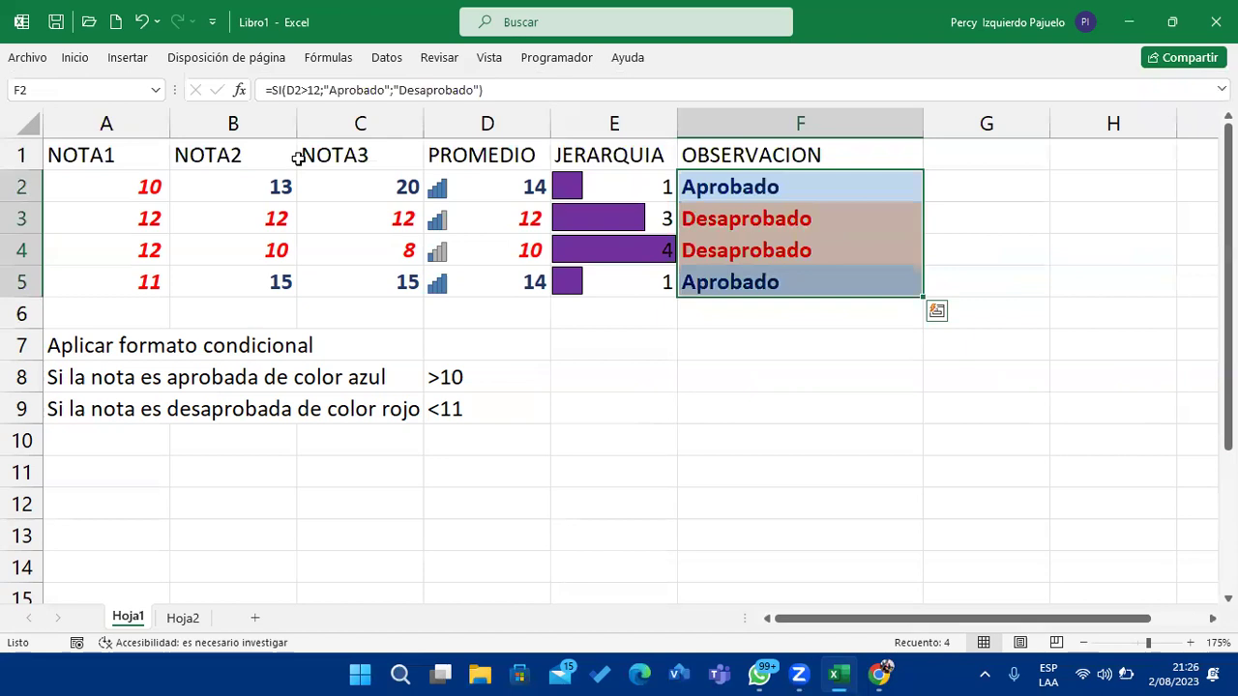
# Start a new rule from Formato condicional > Conjuntos de iconos > Más reglas for the OBSERVACION cells.
pyautogui.click(78, 58)
pyautogui.click(680, 114)
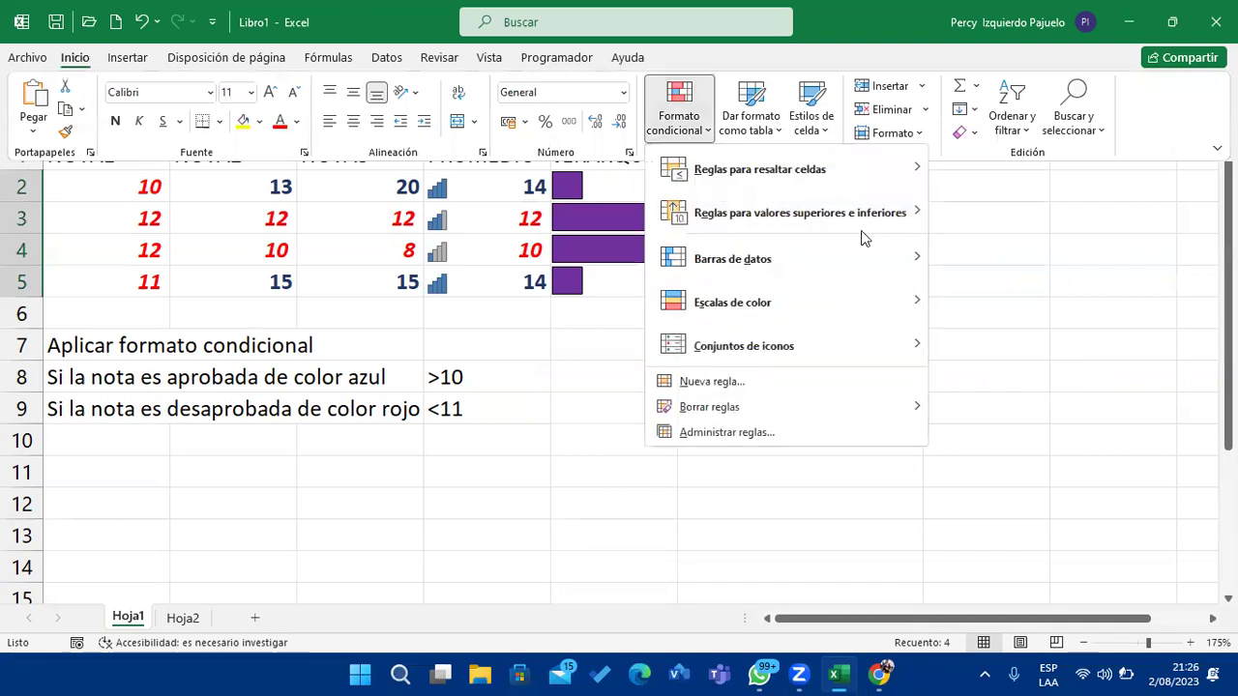
pyautogui.moveTo(906, 262)
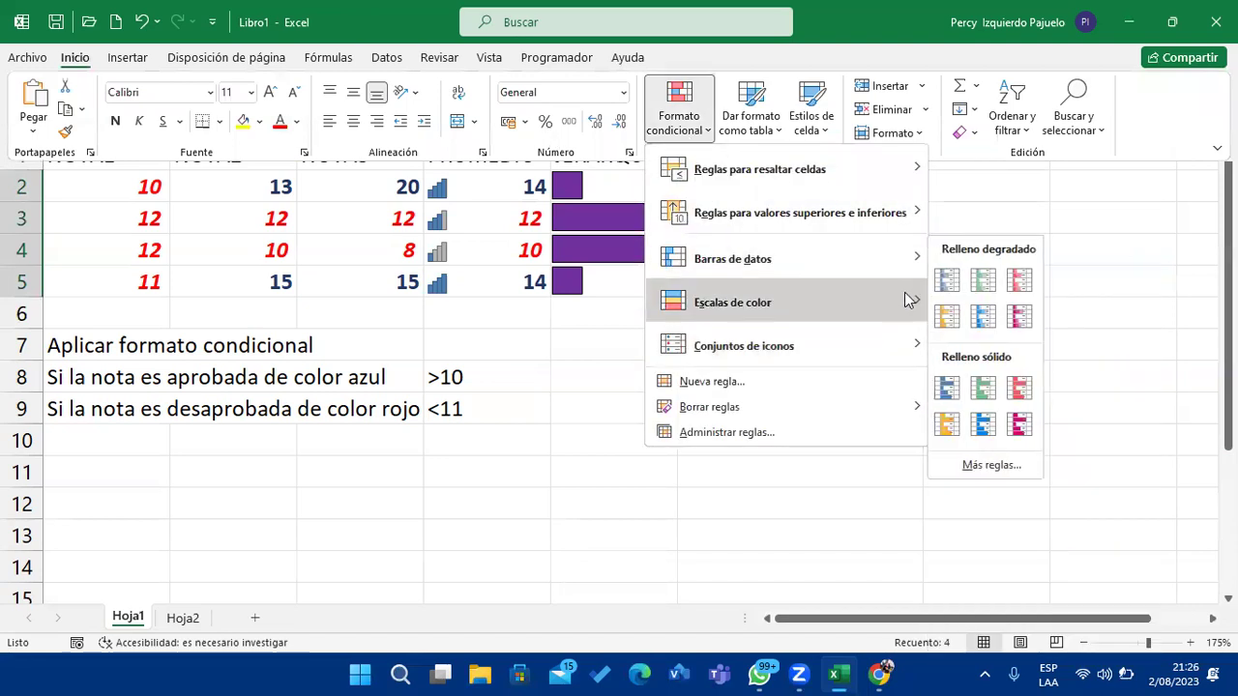
pyautogui.moveTo(903, 299)
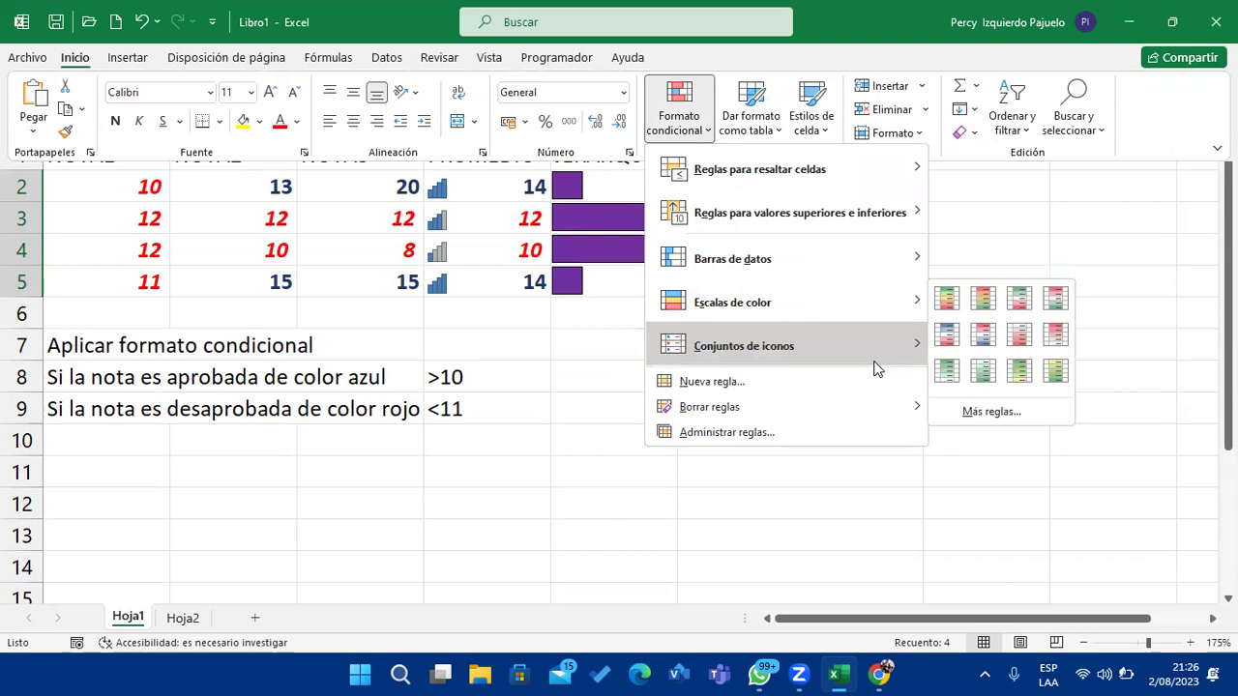
pyautogui.moveTo(877, 348)
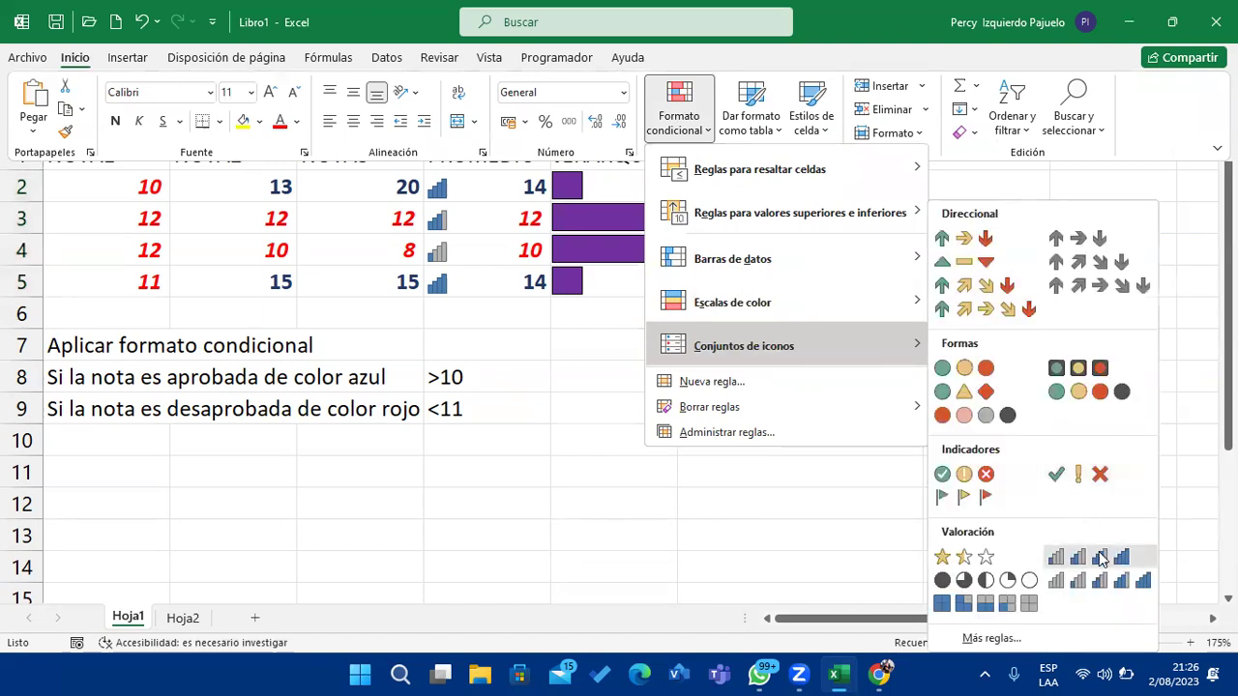
pyautogui.click(1020, 638)
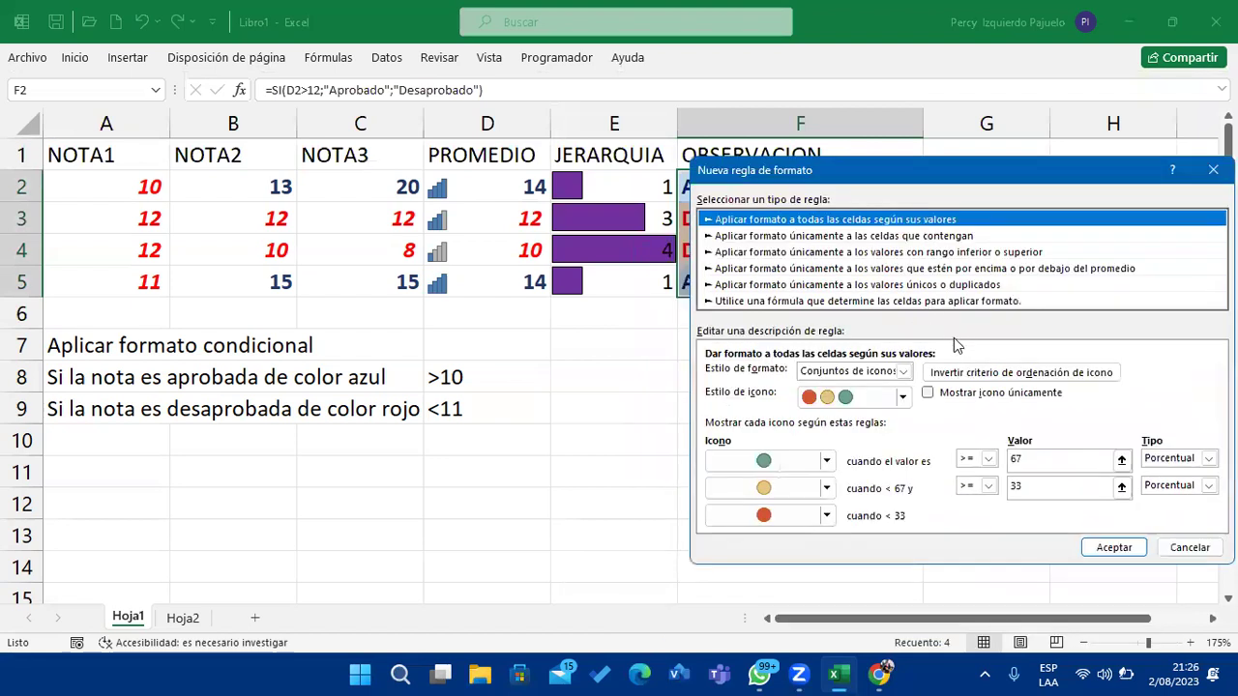
# Preview the Barra de datos and Escala de 2 colores styles, cancel the rule, and select G11.
pyautogui.click(903, 373)
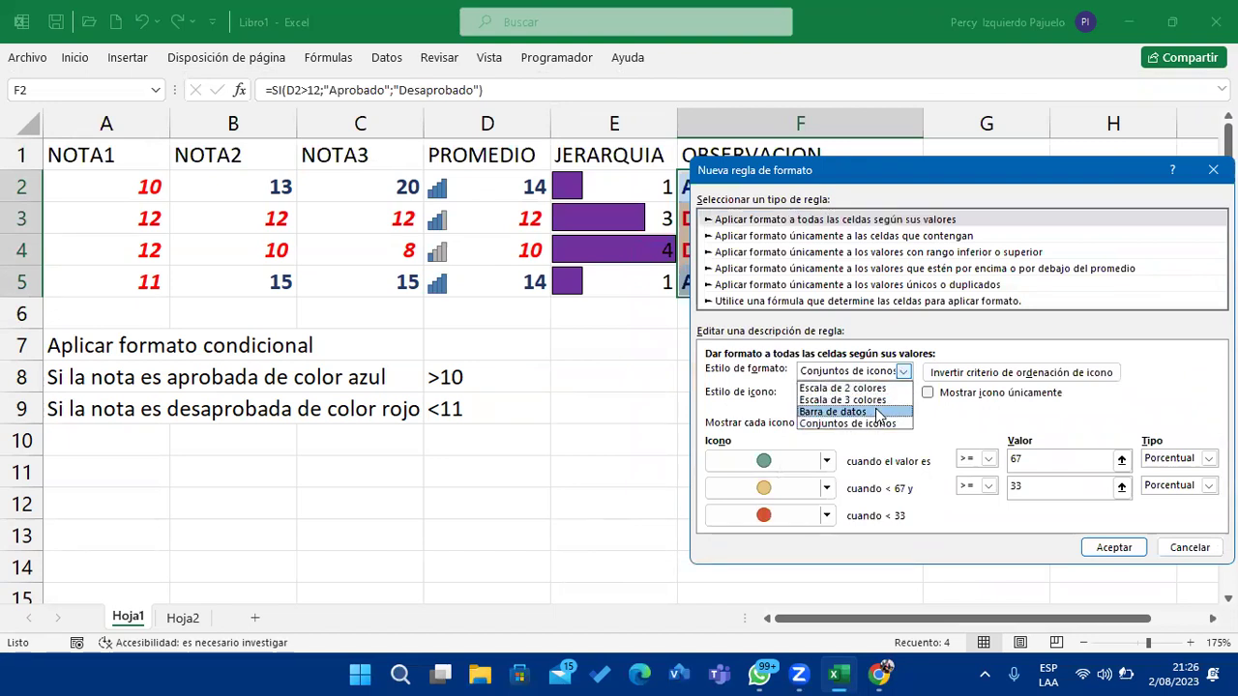
pyautogui.click(878, 412)
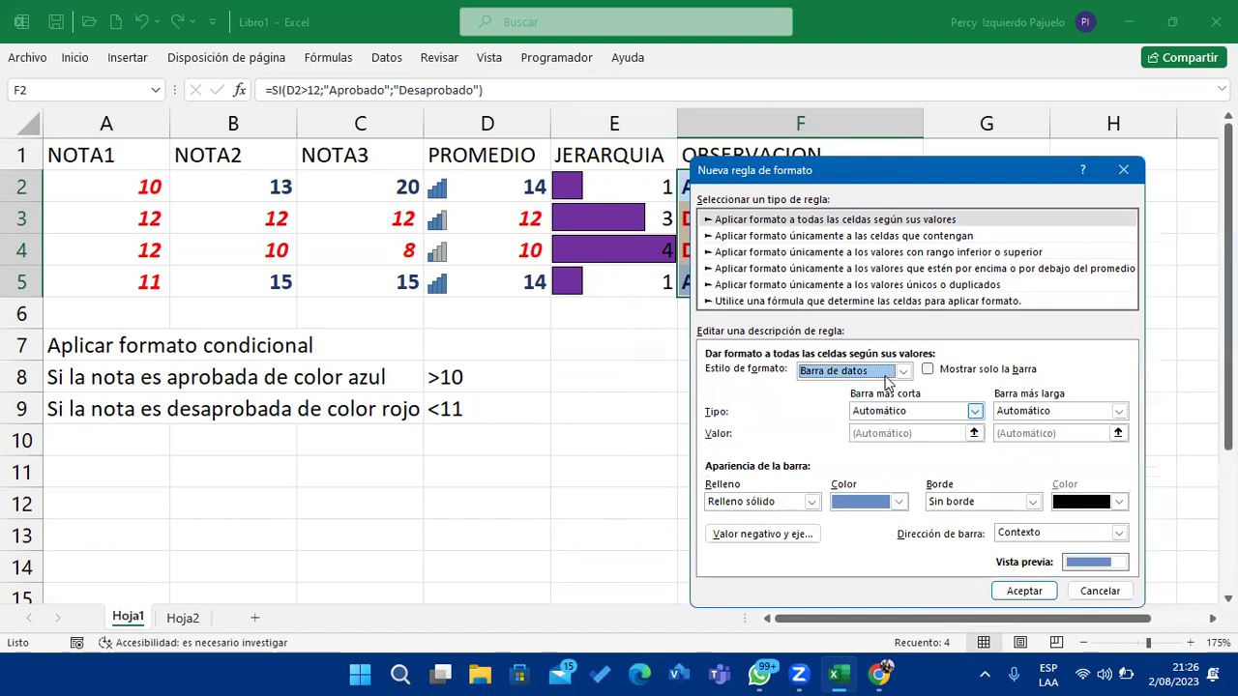
pyautogui.click(902, 372)
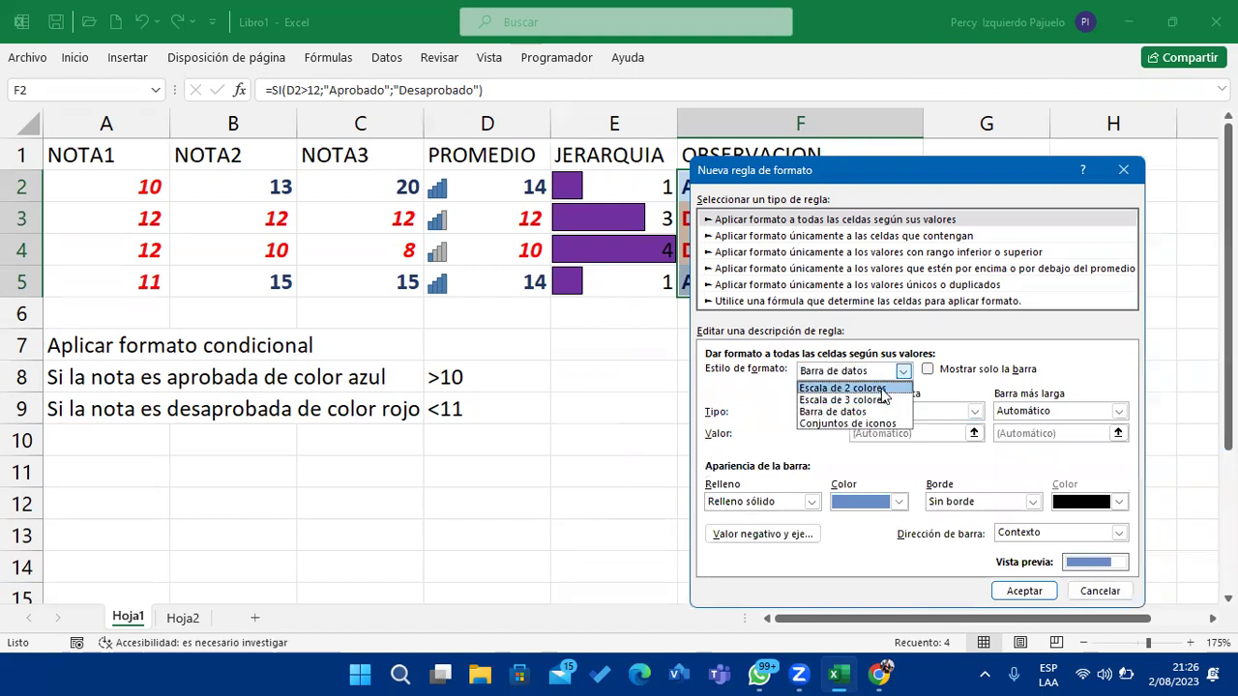
pyautogui.click(883, 388)
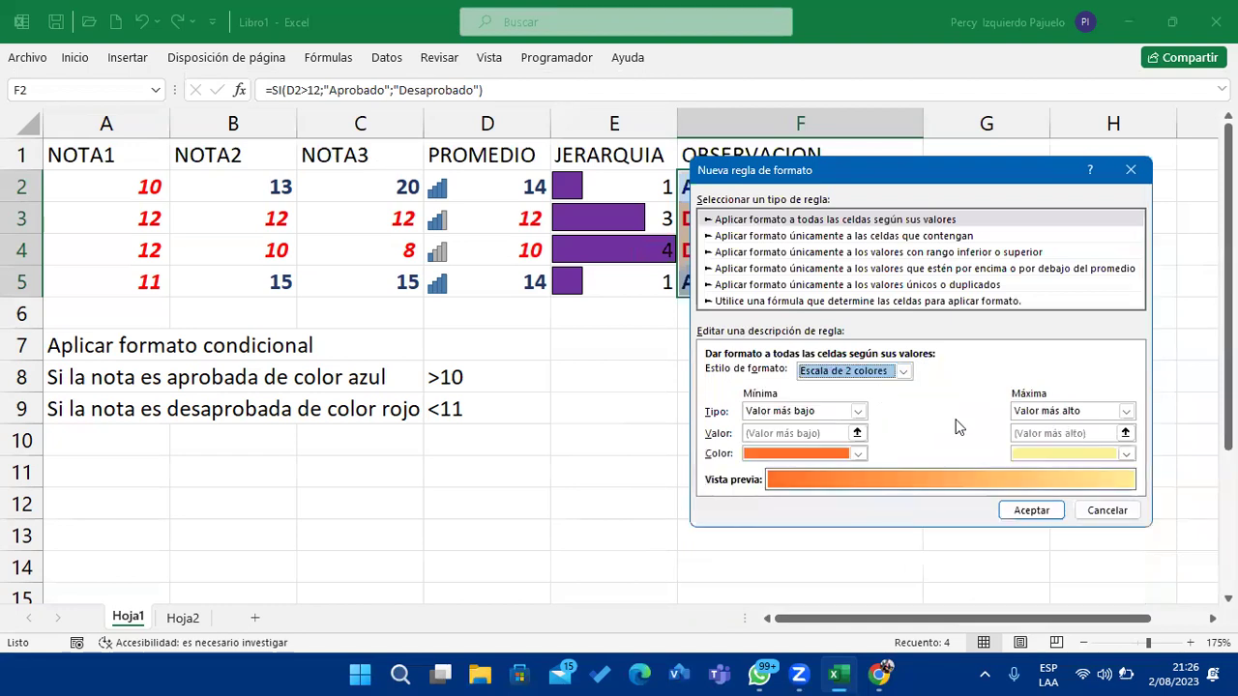
pyautogui.click(1103, 513)
pyautogui.click(992, 472)
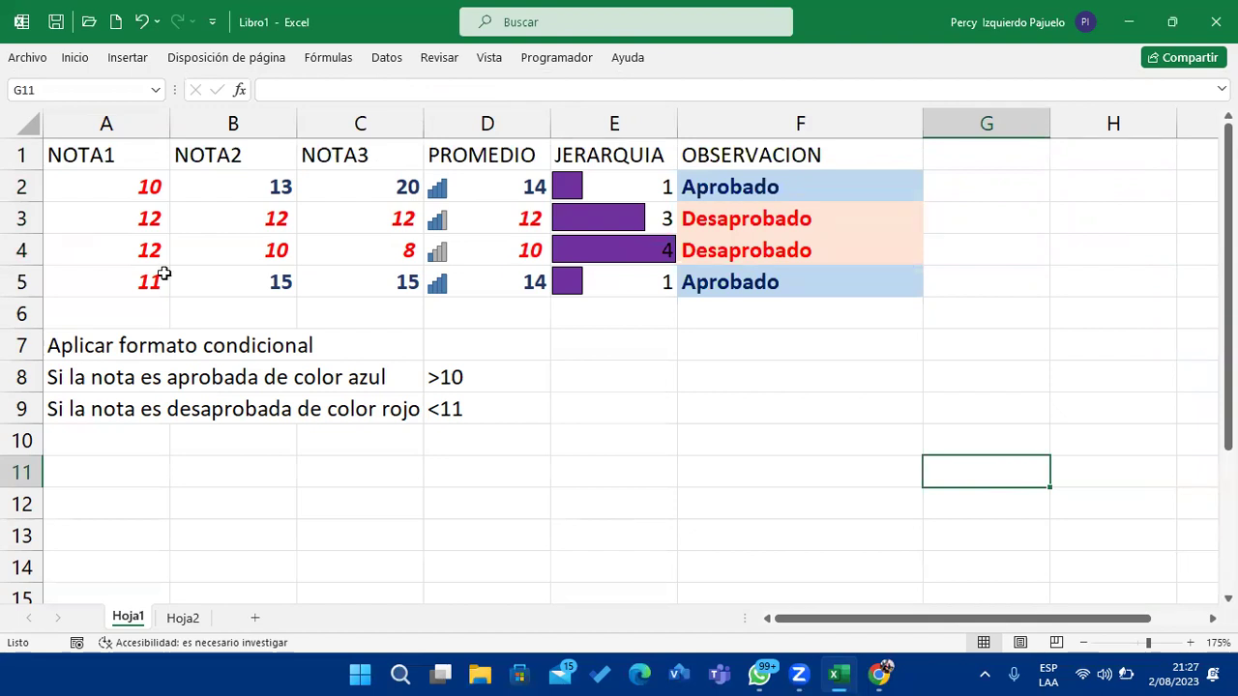
# In Chrome, open Hojas de cálculo from the Google apps grid in a new tab and close the YouTube tab.
pyautogui.click(877, 674)
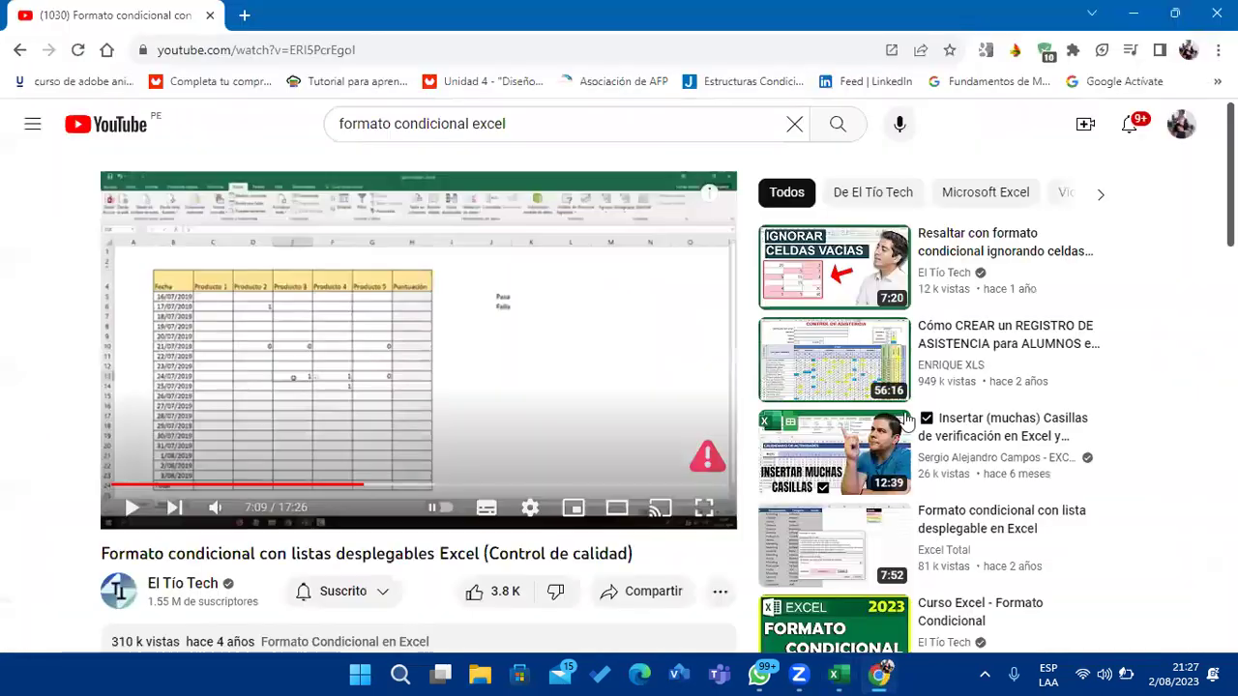
pyautogui.click(242, 14)
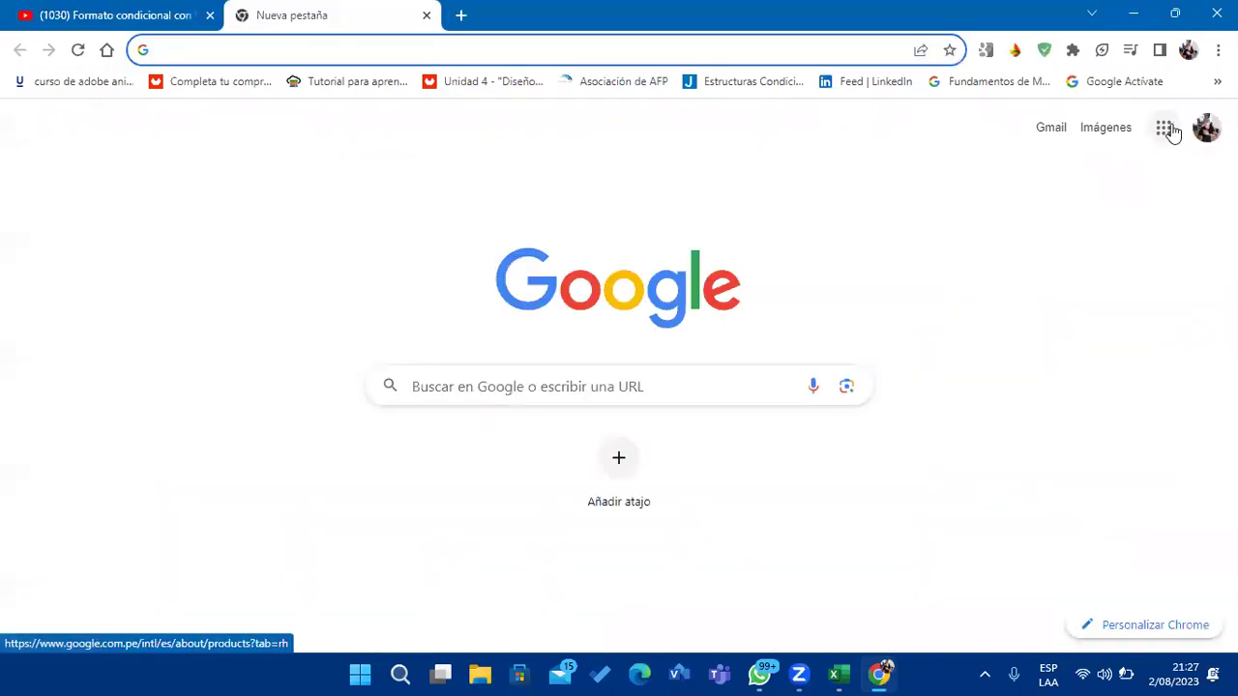
pyautogui.click(1163, 128)
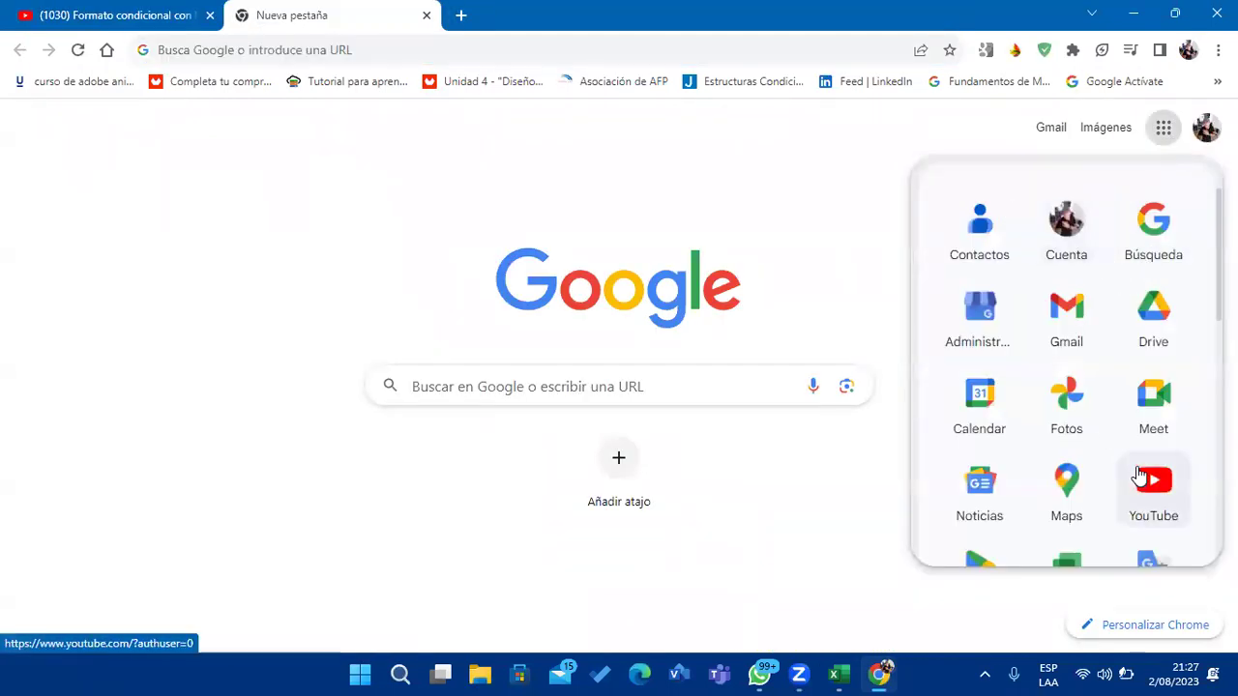
pyautogui.scroll(-2, 1141, 474)
pyautogui.scroll(2, 1044, 358)
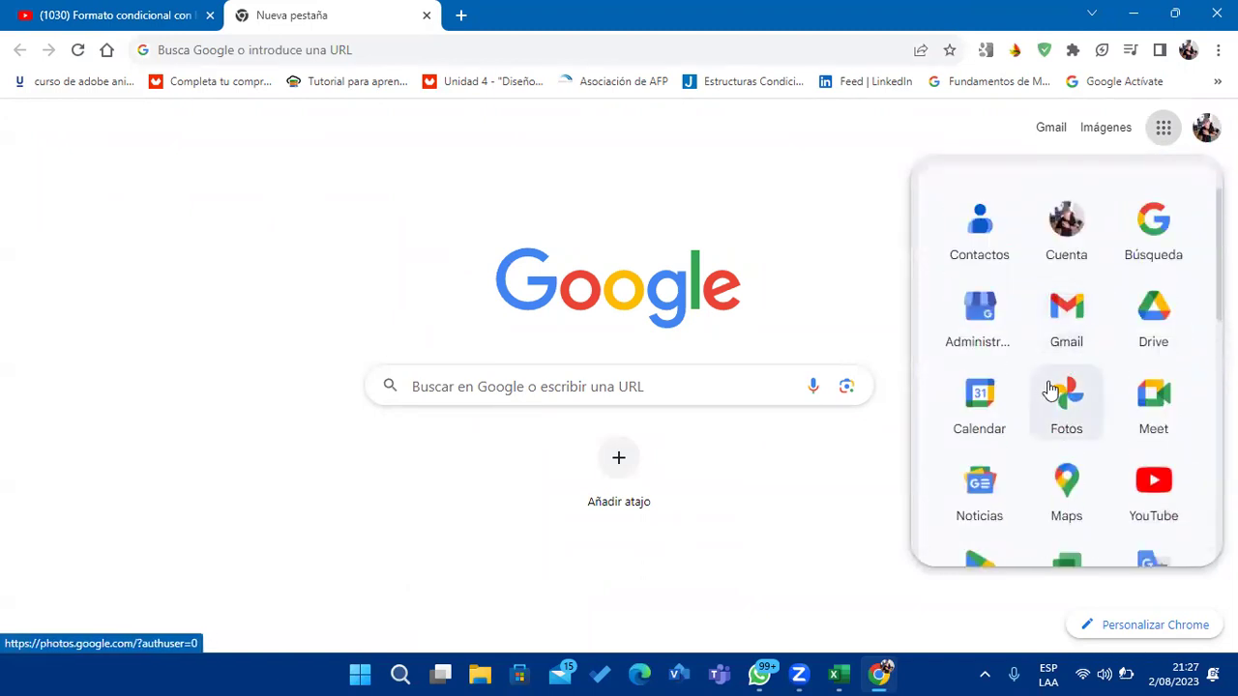
pyautogui.scroll(-3, 1049, 387)
pyautogui.scroll(-2, 1050, 389)
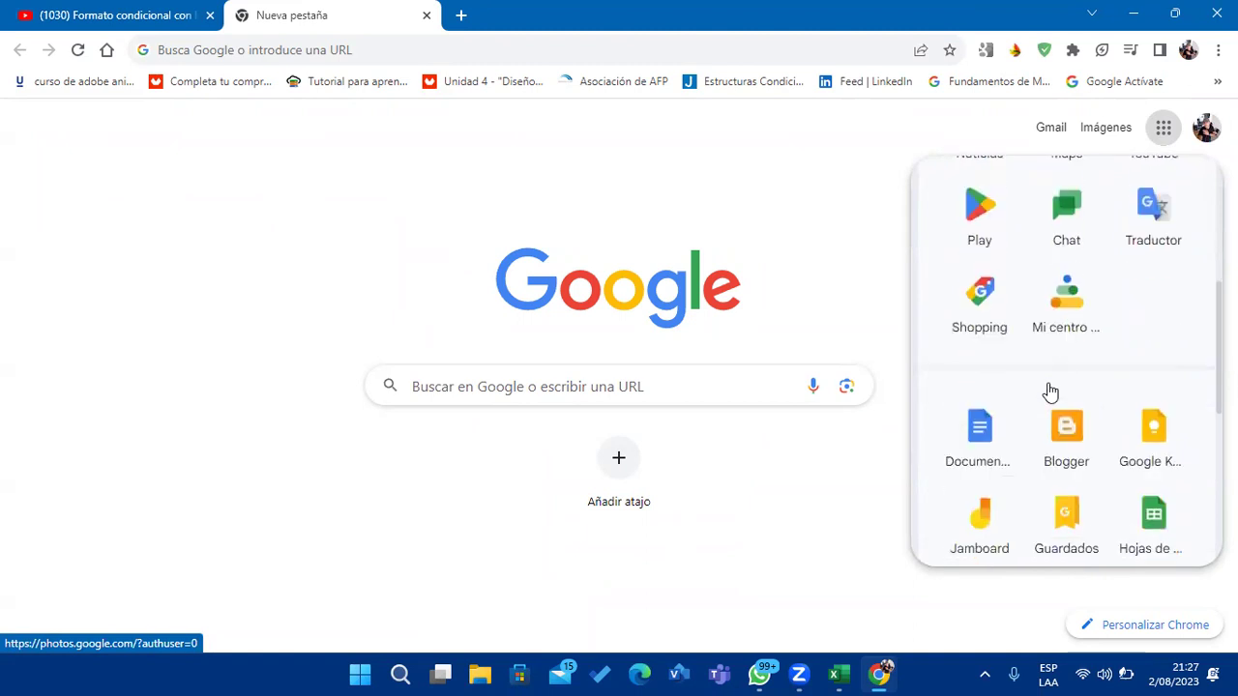
pyautogui.scroll(-2, 1054, 396)
pyautogui.click(1144, 454)
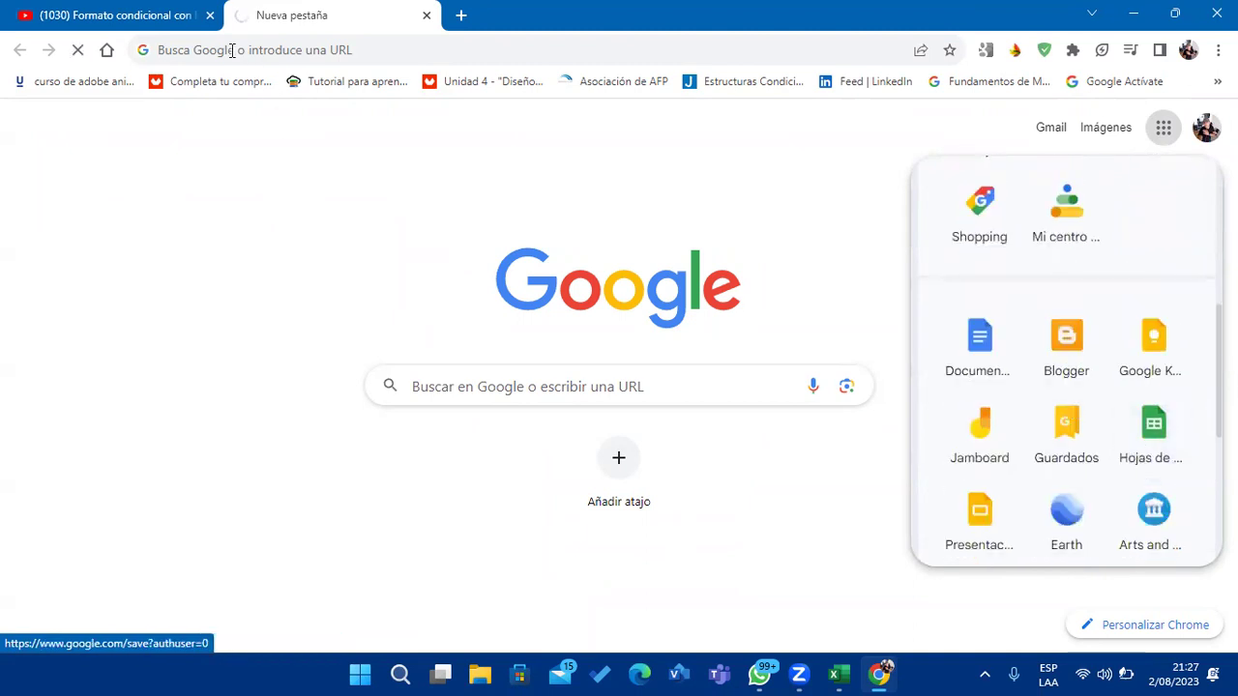
pyautogui.click(211, 26)
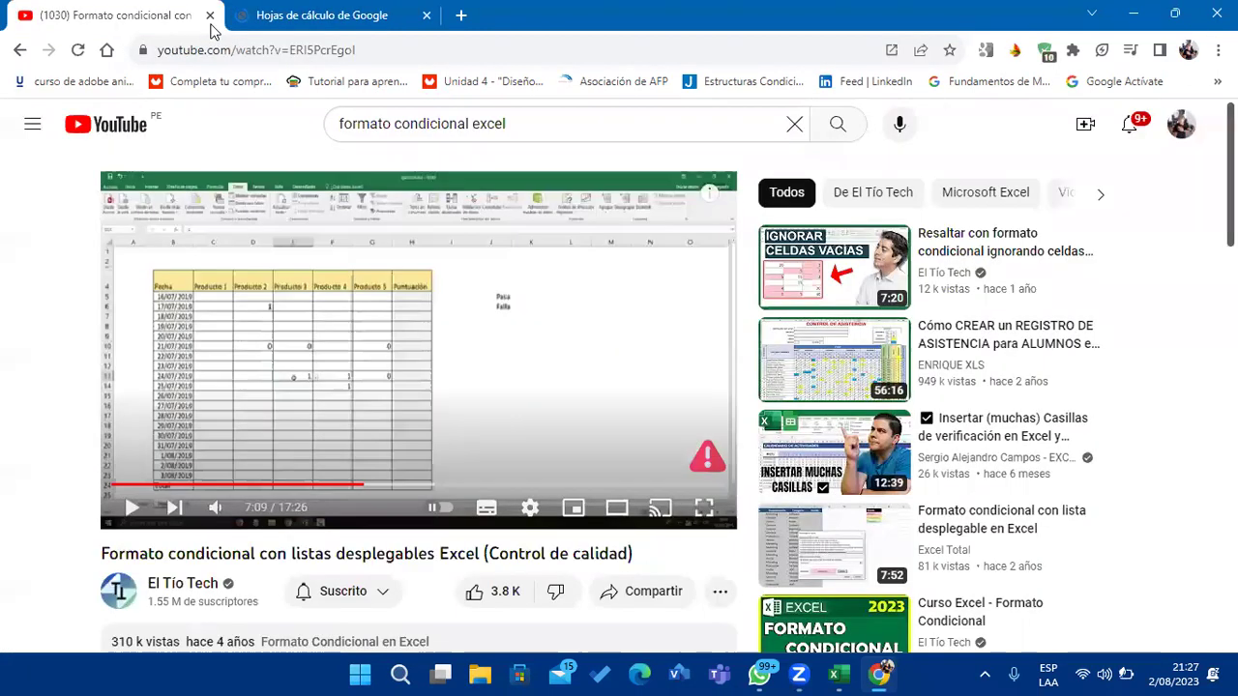
pyautogui.click(209, 15)
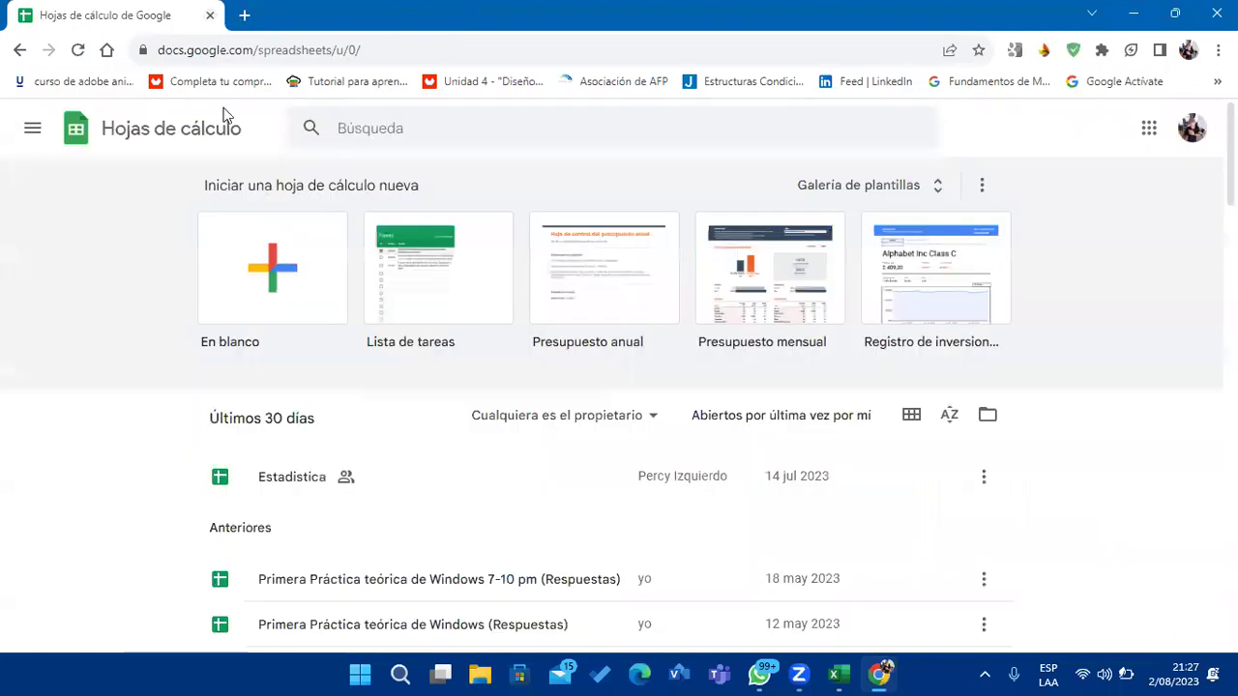
# Create a spreadsheet from the En blanco template and select D1:D9.
pyautogui.click(259, 280)
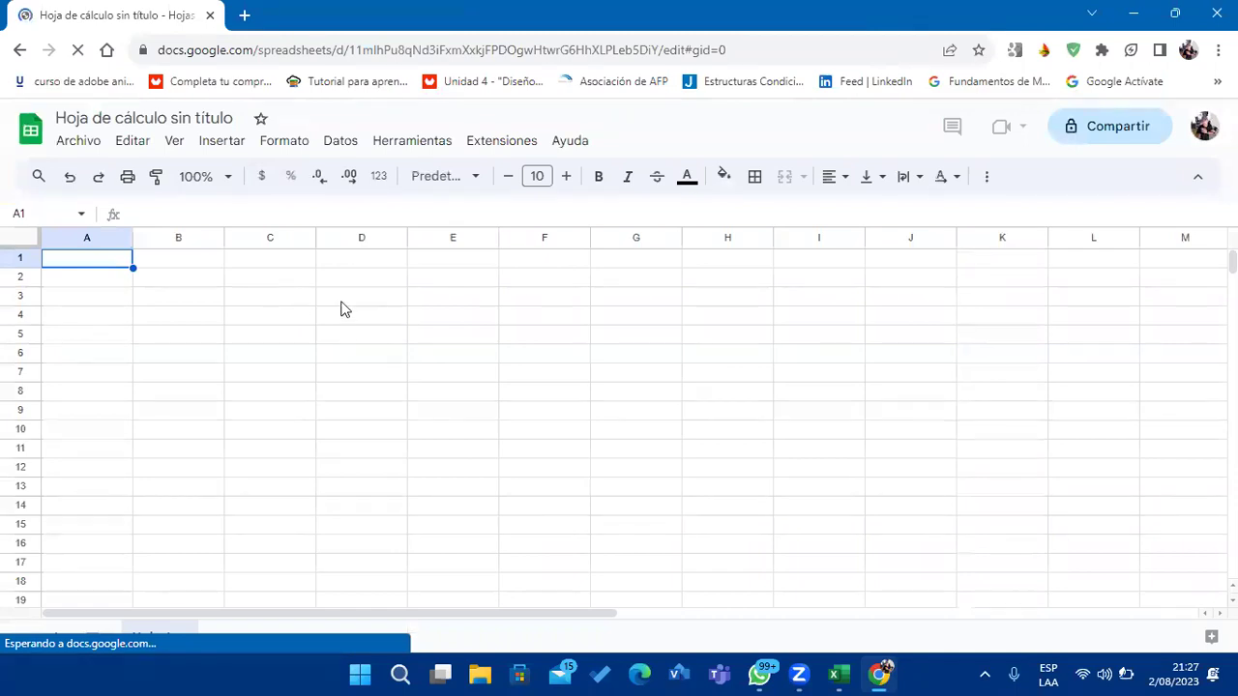
pyautogui.click(355, 263)
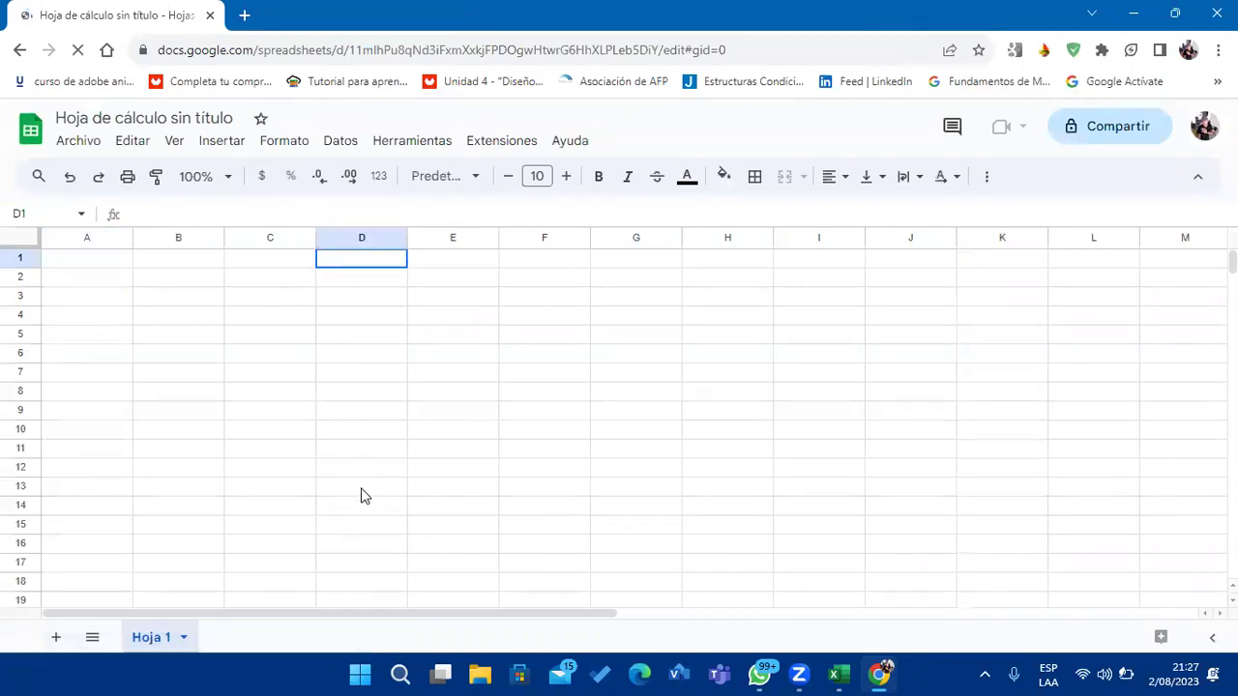
pyautogui.moveTo(361, 496); pyautogui.dragTo(350, 407)
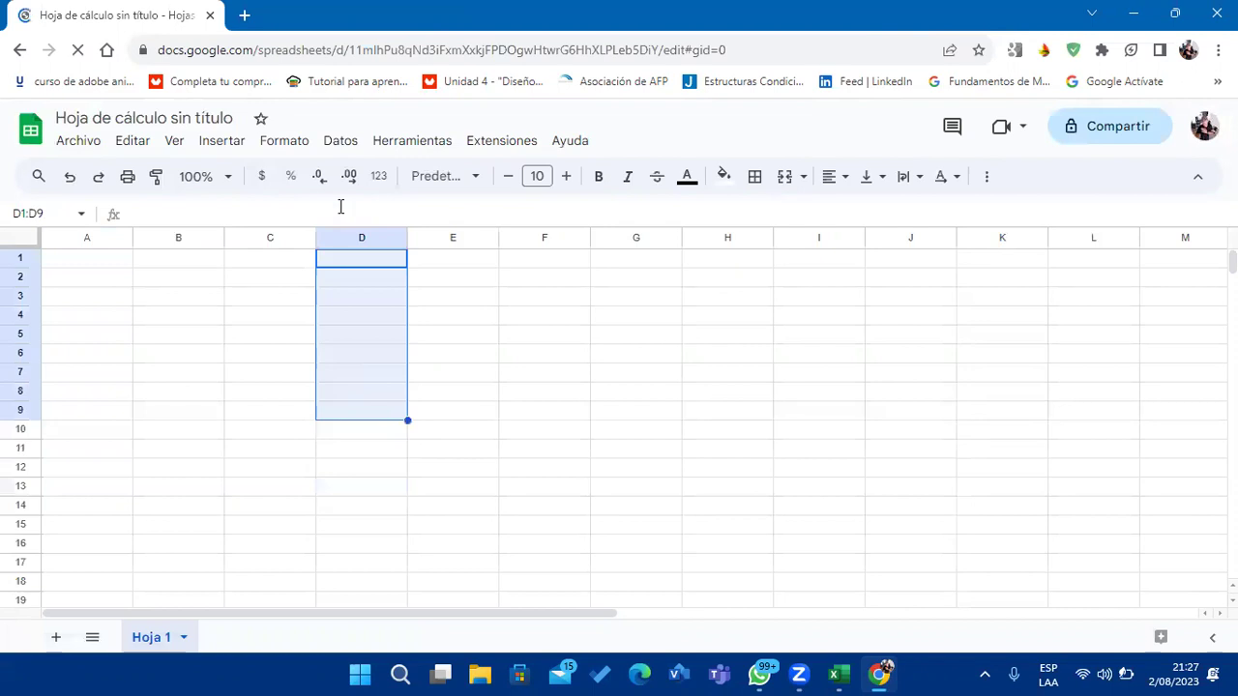
# Start a conditional formatting rule for D1:D9 and browse the colour-scale minimum and midpoint options without changes.
pyautogui.click(271, 141)
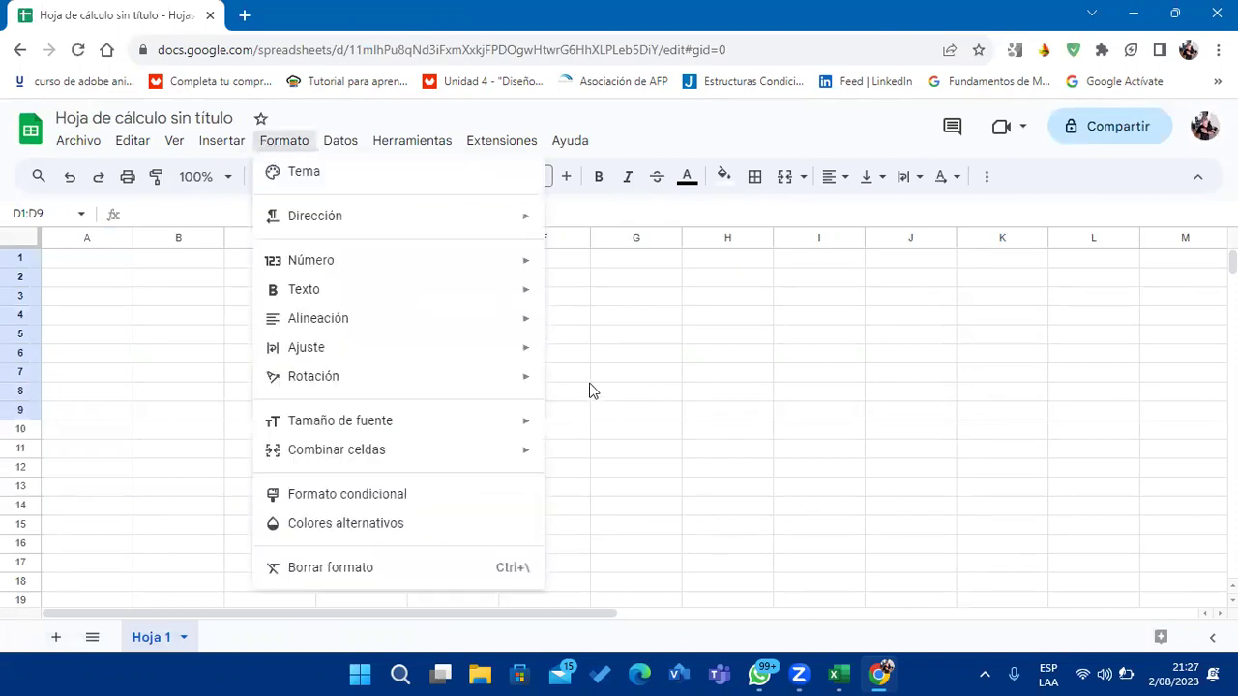
pyautogui.click(404, 498)
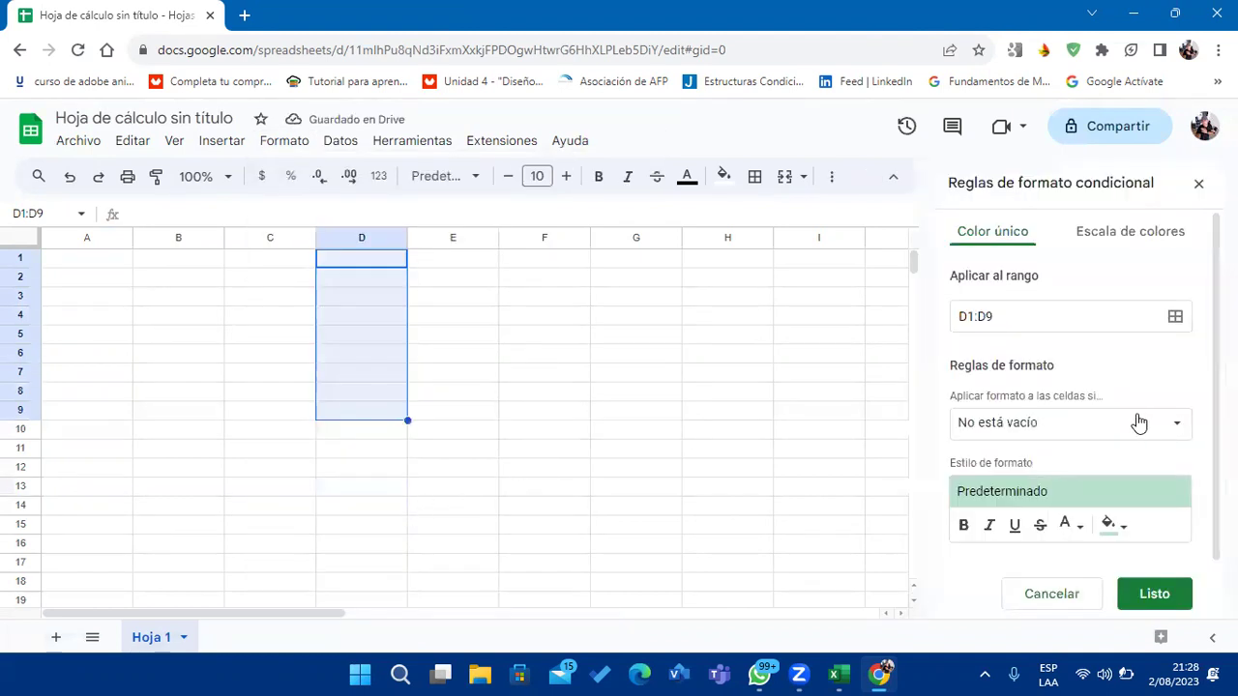
pyautogui.click(1139, 423)
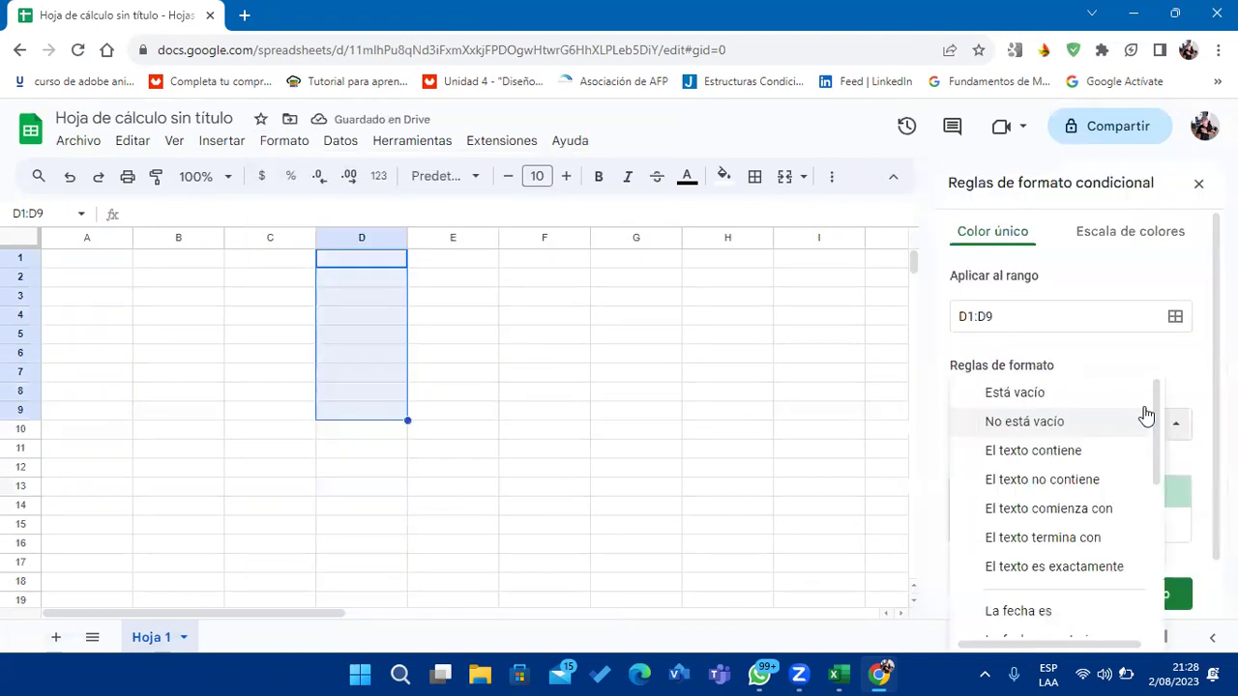
pyautogui.click(1188, 366)
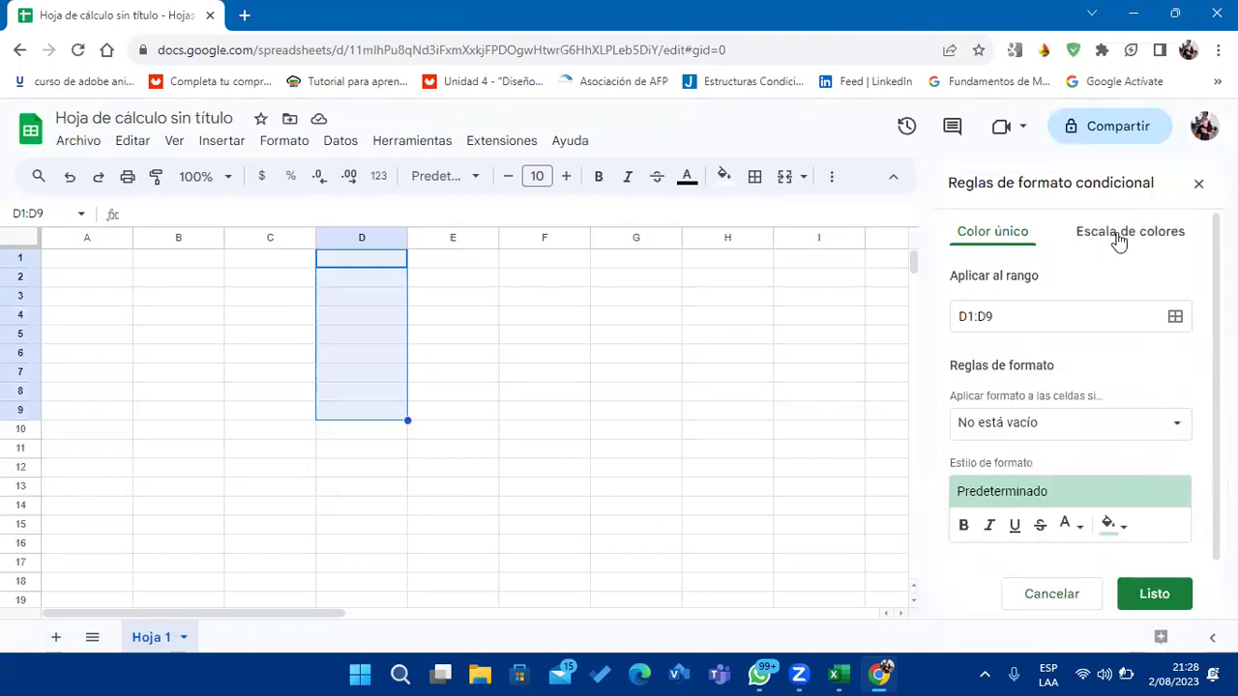
pyautogui.click(1119, 240)
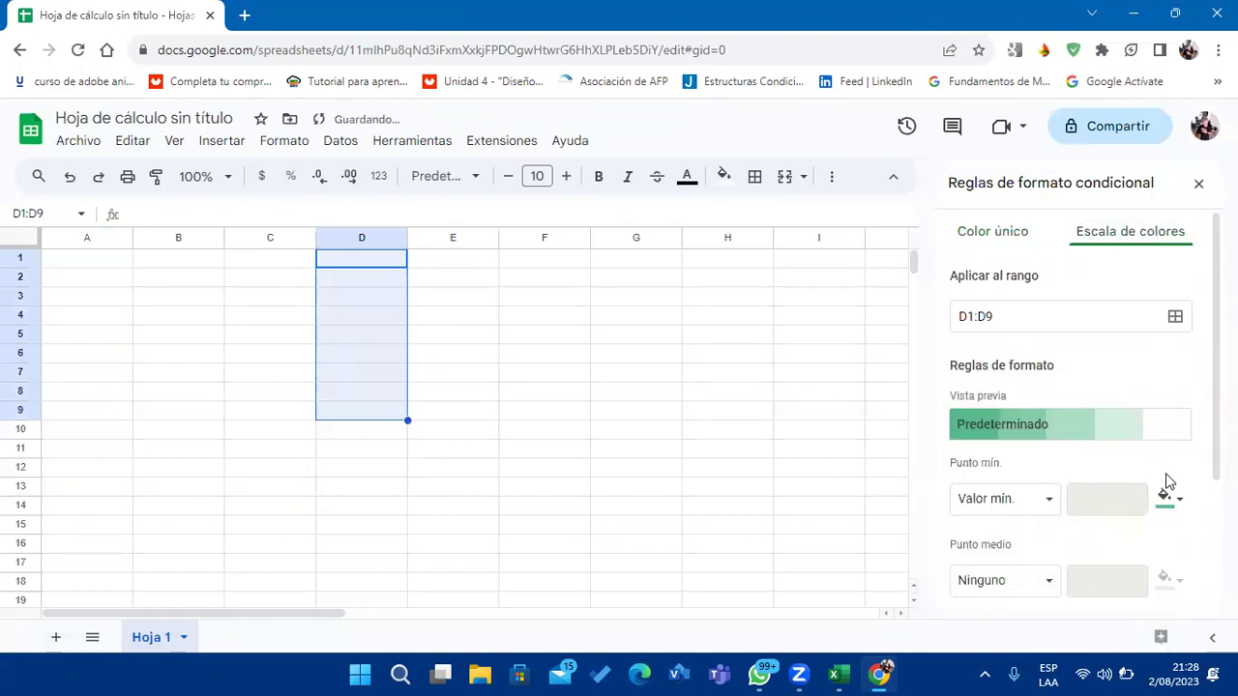
pyautogui.click(1048, 512)
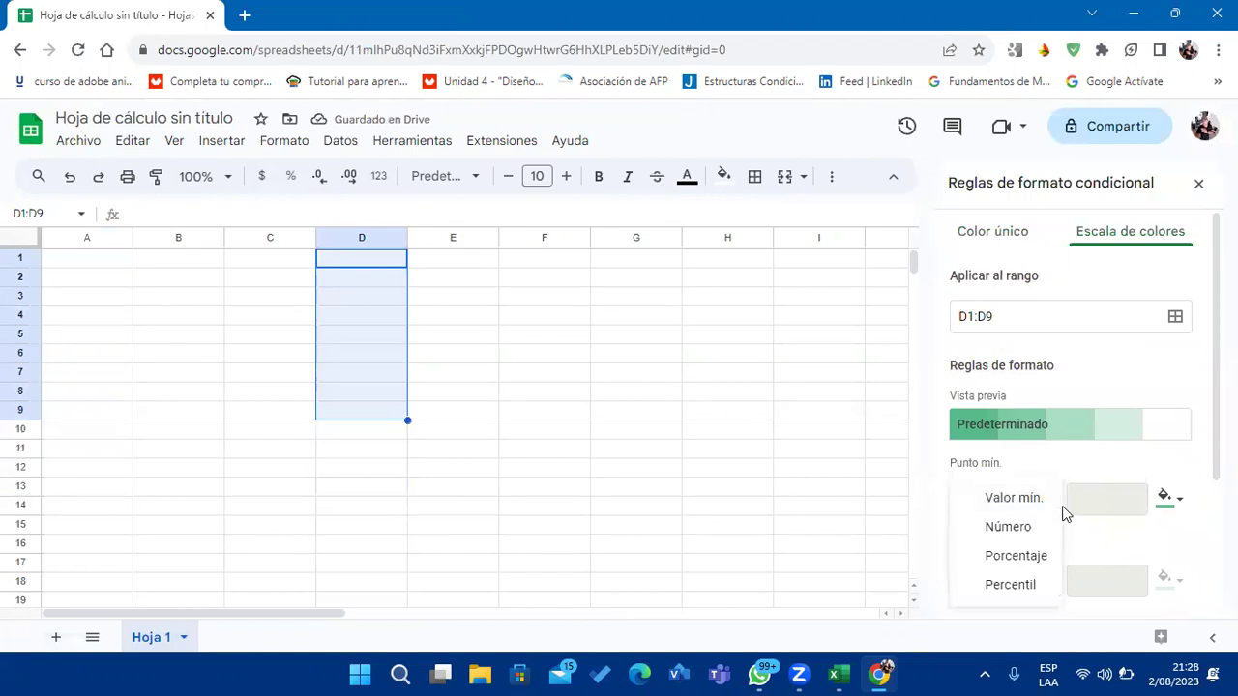
pyautogui.click(1107, 510)
pyautogui.click(1053, 583)
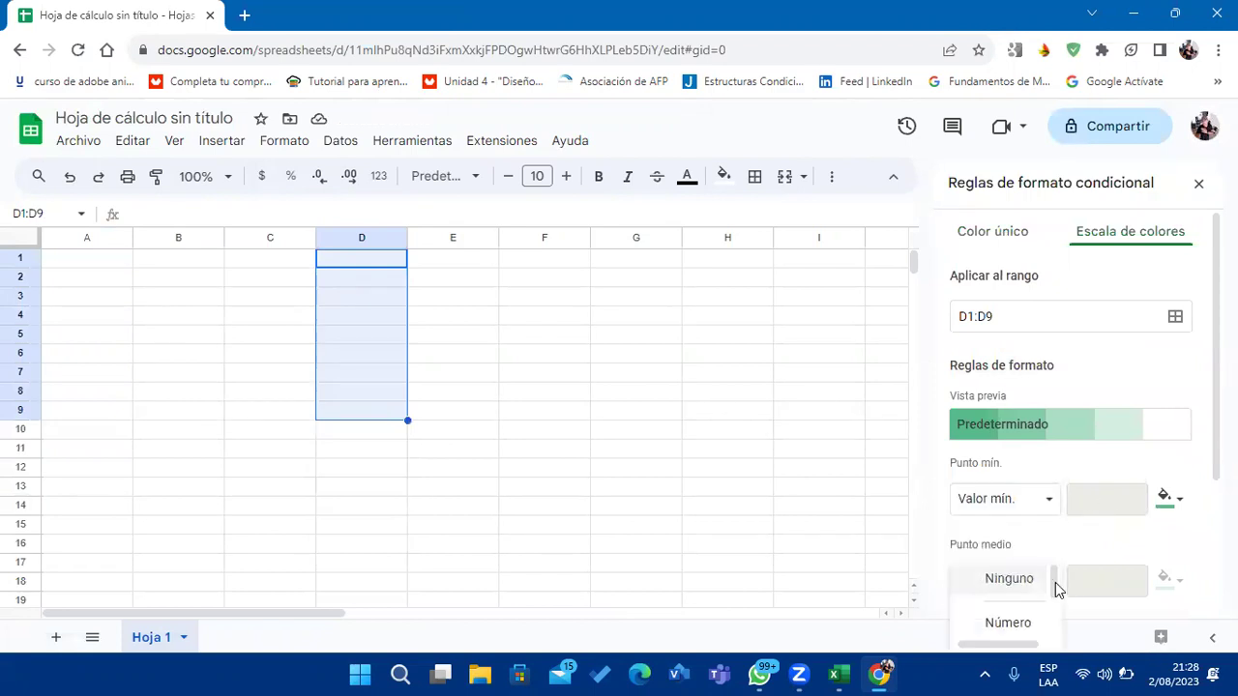
pyautogui.click(1050, 544)
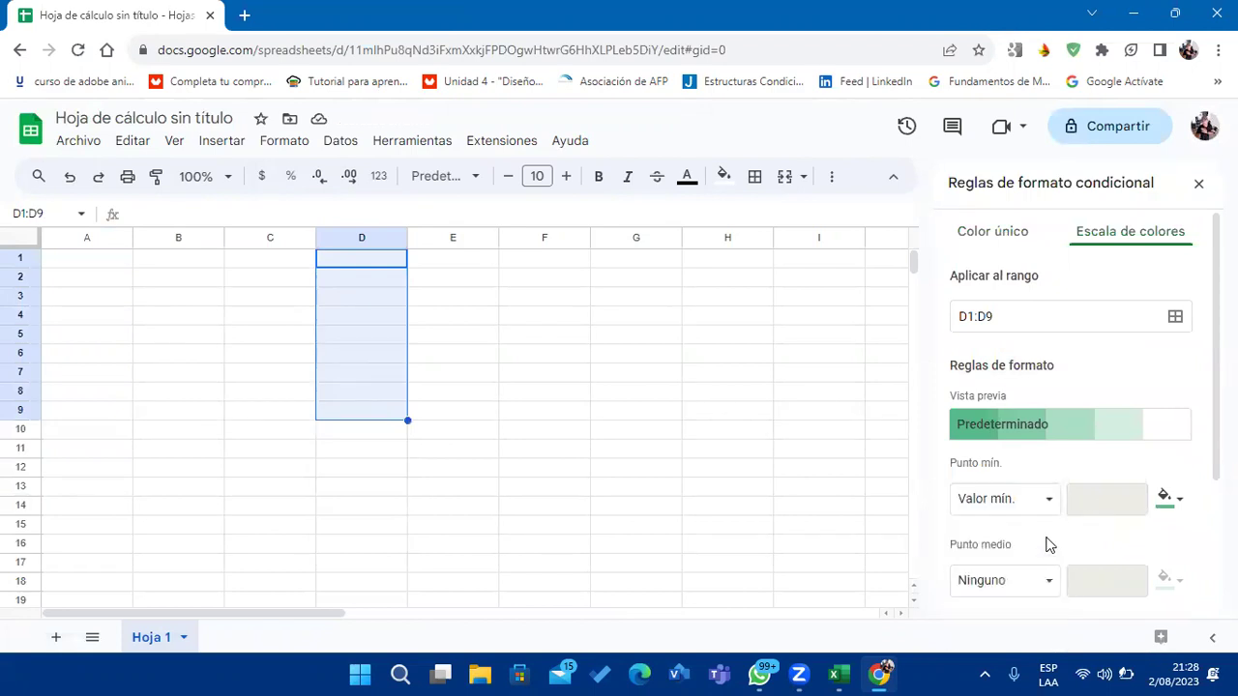
# Switch the rule to Color único with the 'No está vacío' condition.
pyautogui.click(1018, 234)
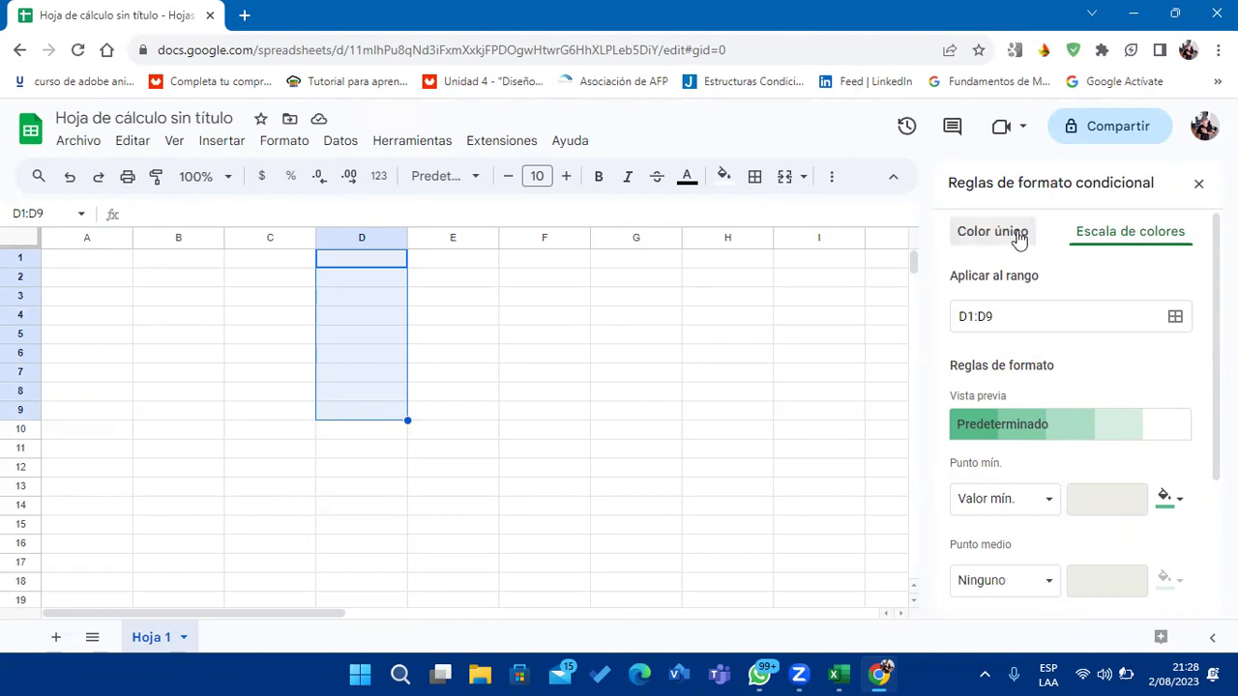
pyautogui.scroll(-1, 1119, 385)
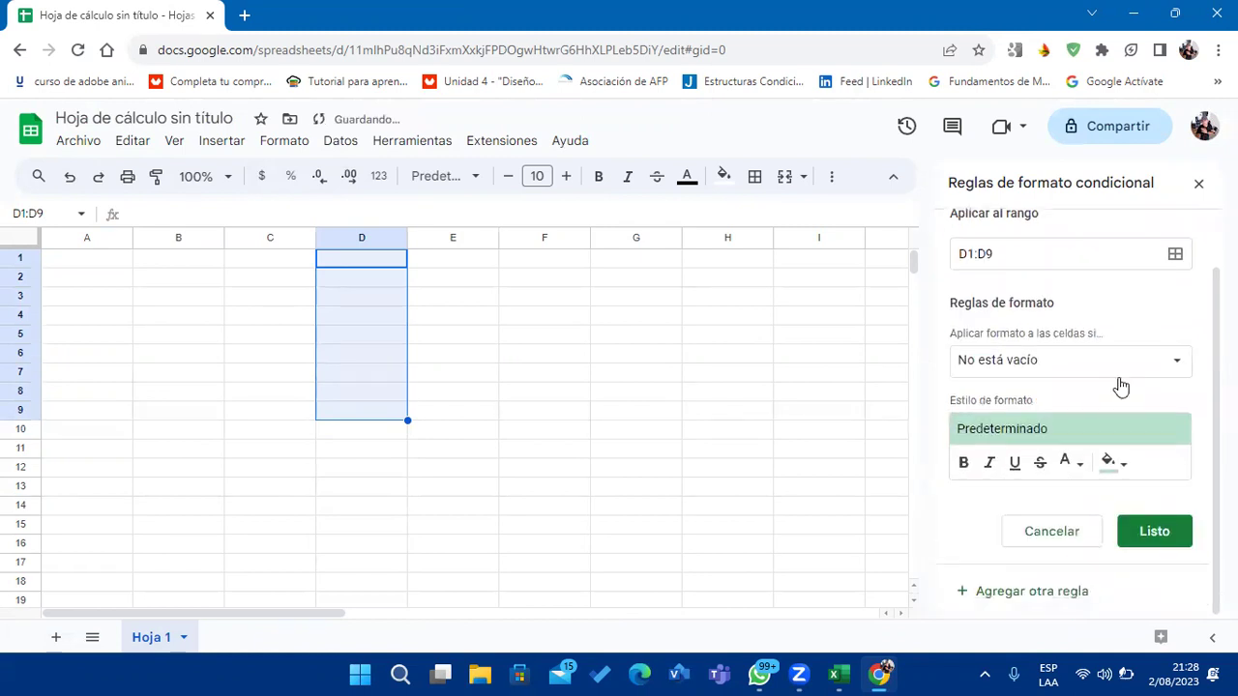
pyautogui.scroll(1, 1119, 385)
pyautogui.click(1166, 421)
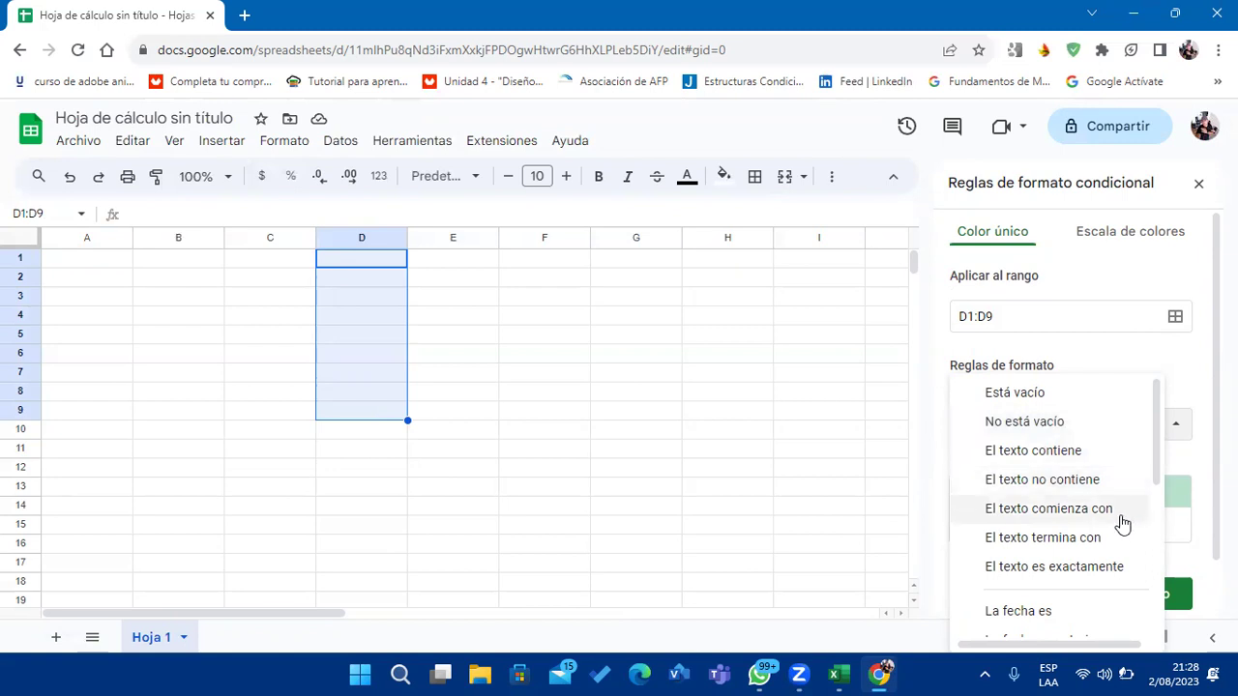
pyautogui.click(931, 308)
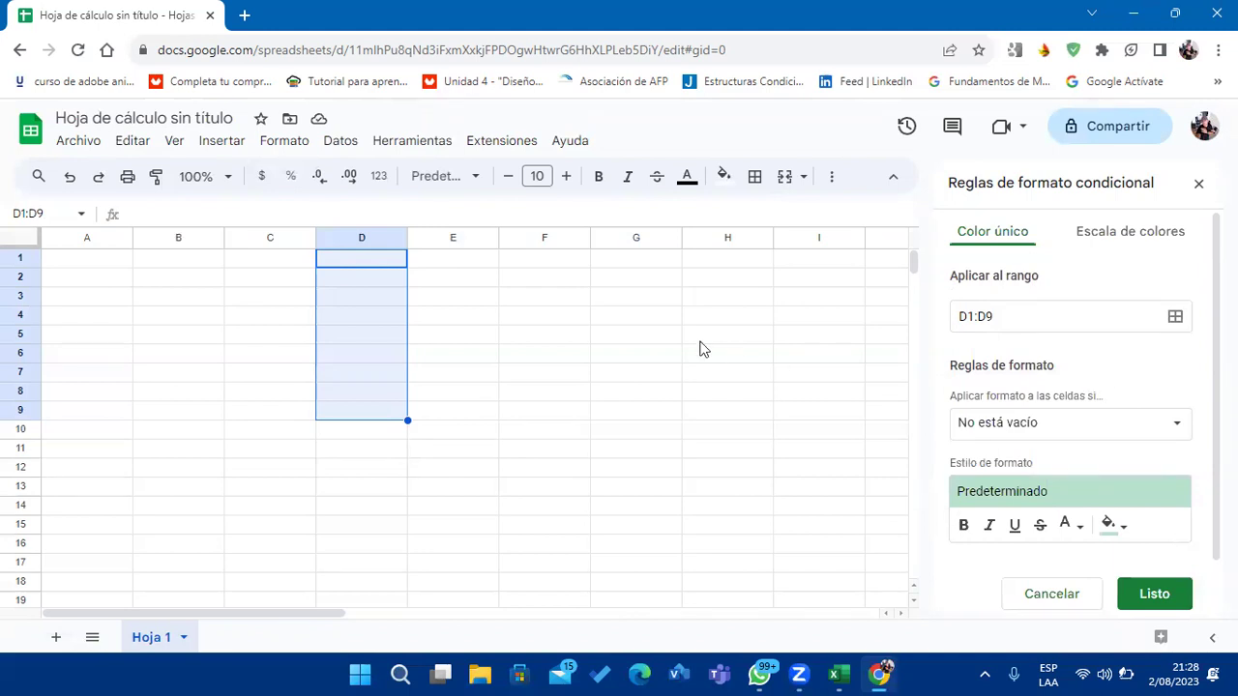
pyautogui.click(344, 142)
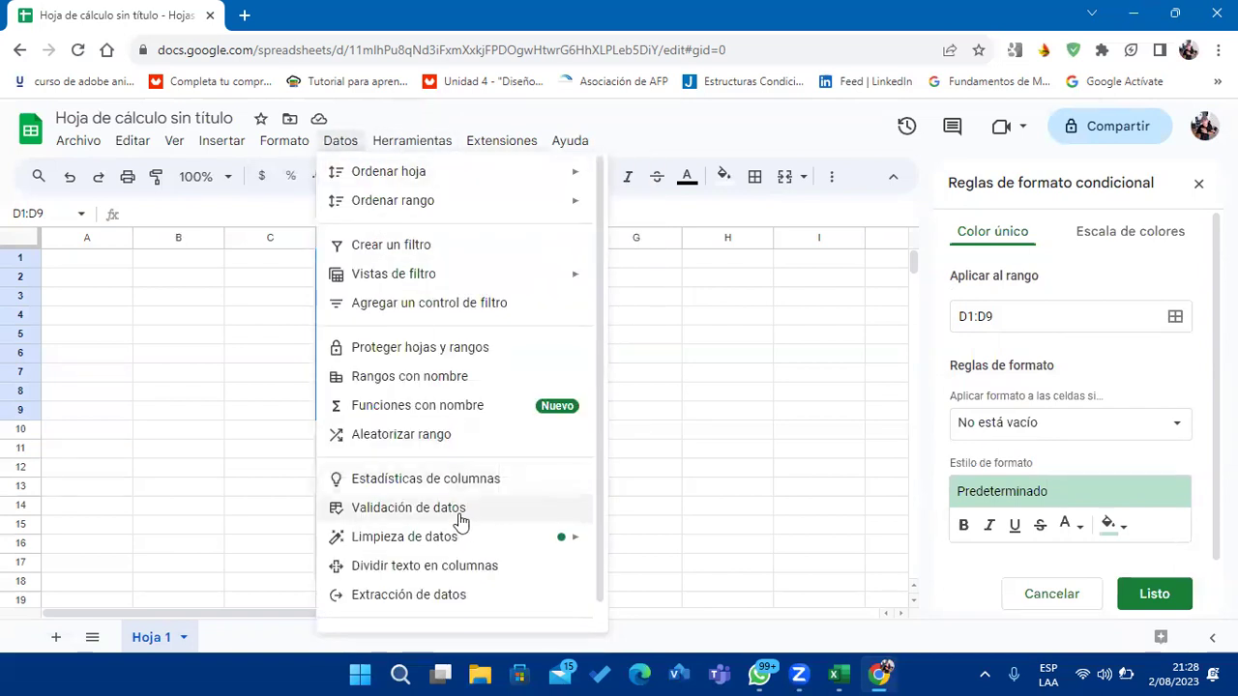
# Add a data validation rule making D1:D9 Casilla de verificación checkboxes.
pyautogui.click(460, 514)
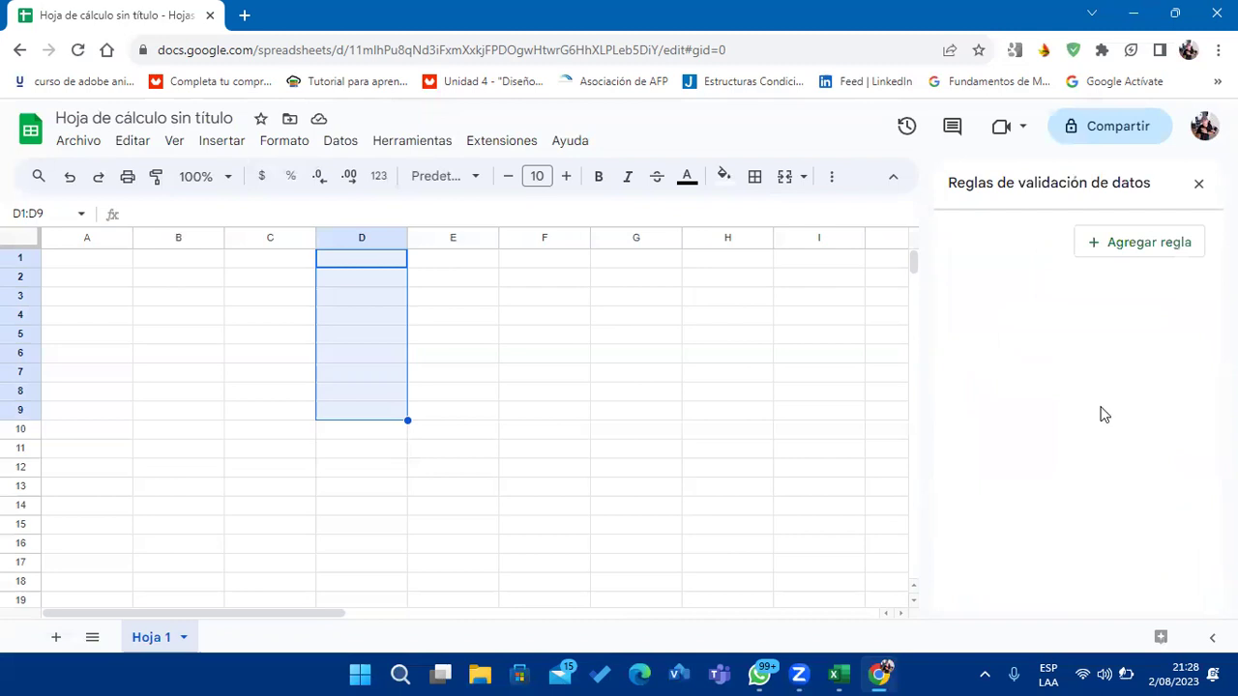
pyautogui.click(1114, 248)
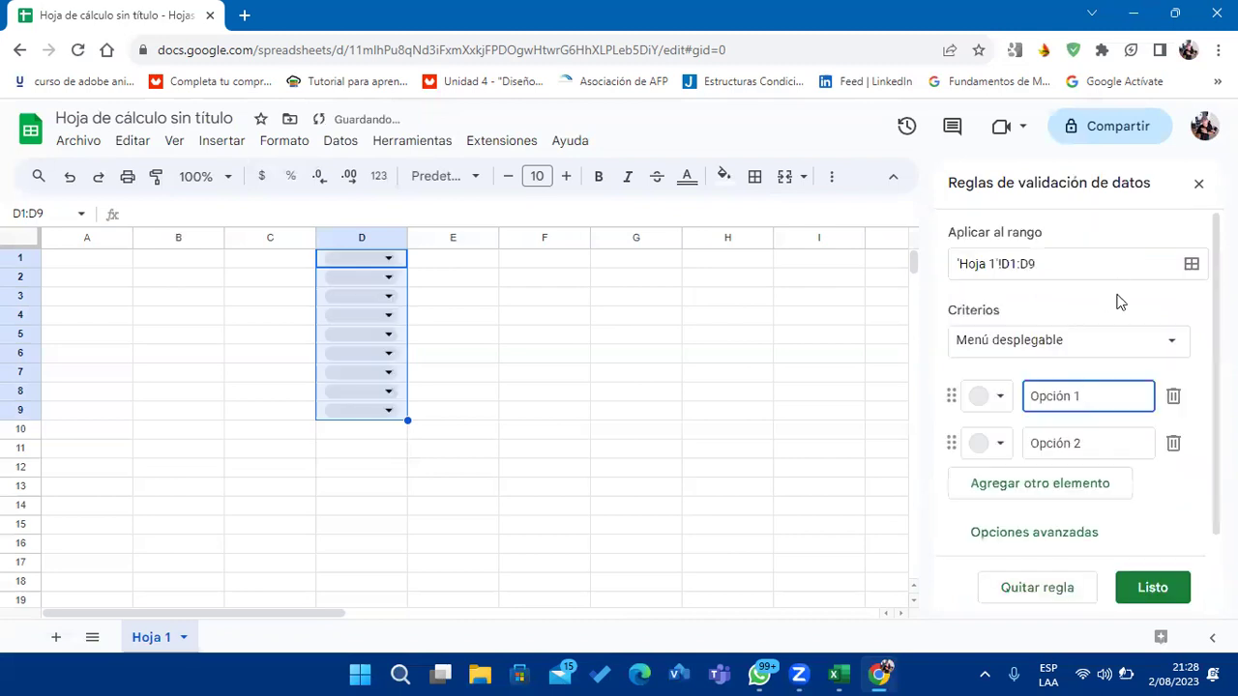
pyautogui.click(1015, 395)
pyautogui.doubleClick(1041, 392)
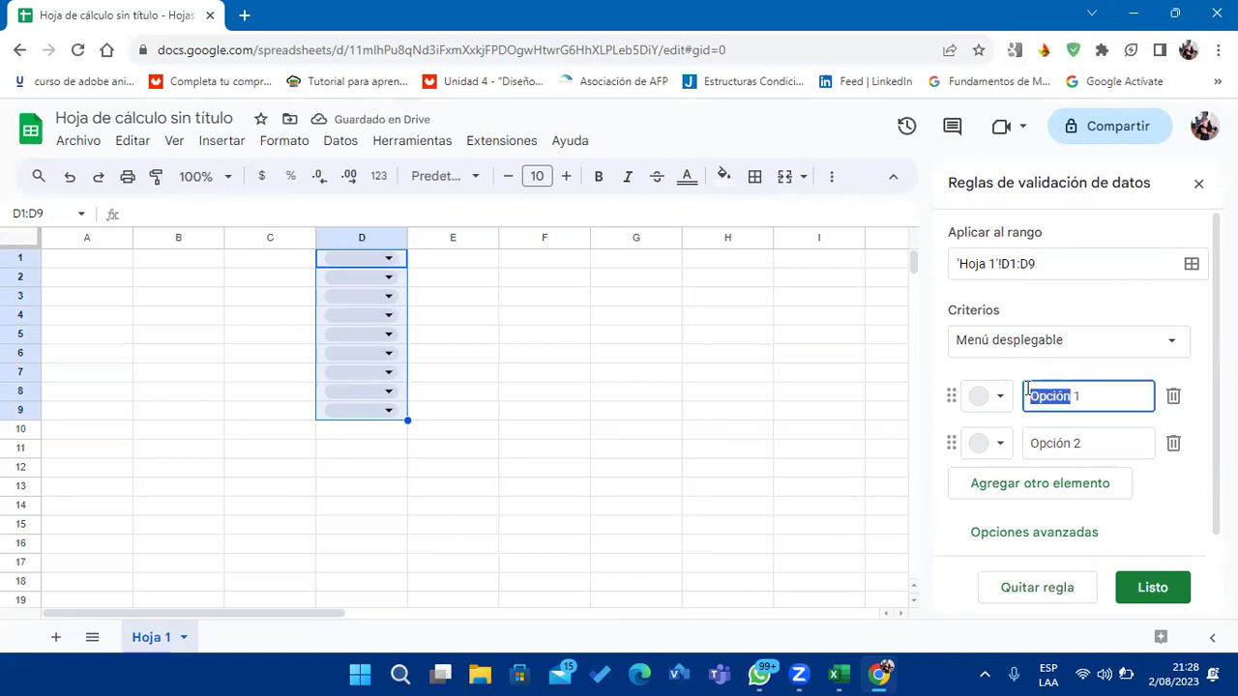
pyautogui.click(1002, 399)
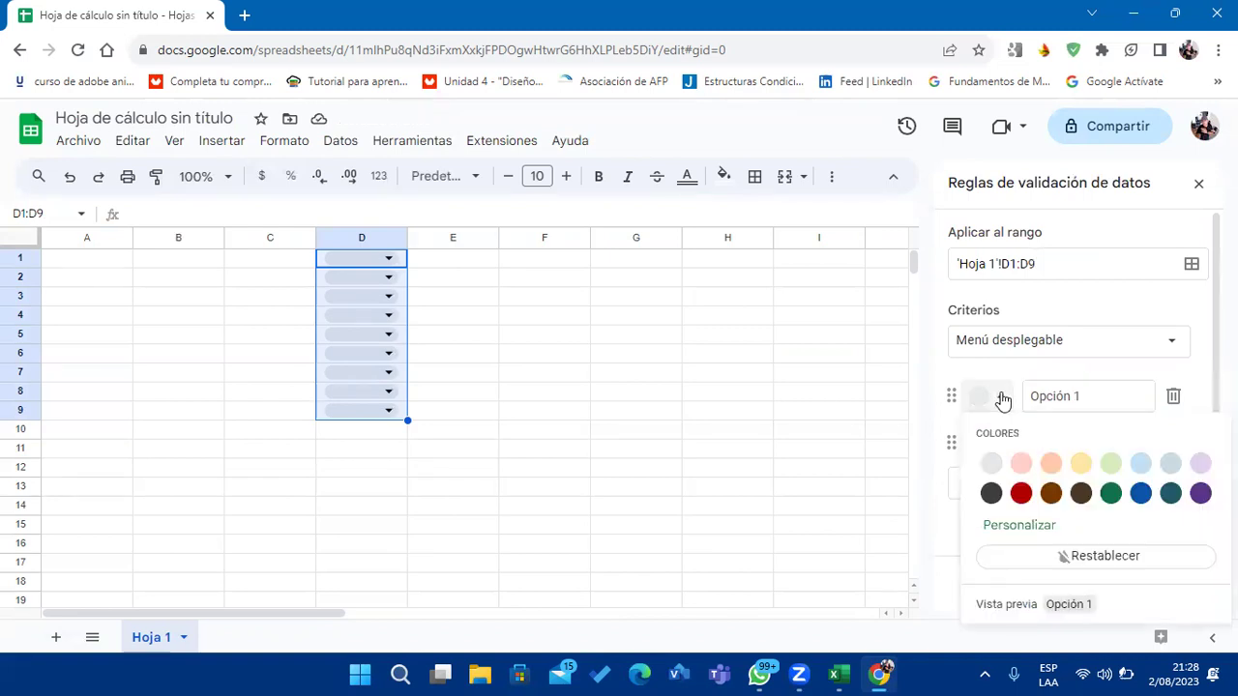
pyautogui.click(1001, 400)
pyautogui.click(1127, 350)
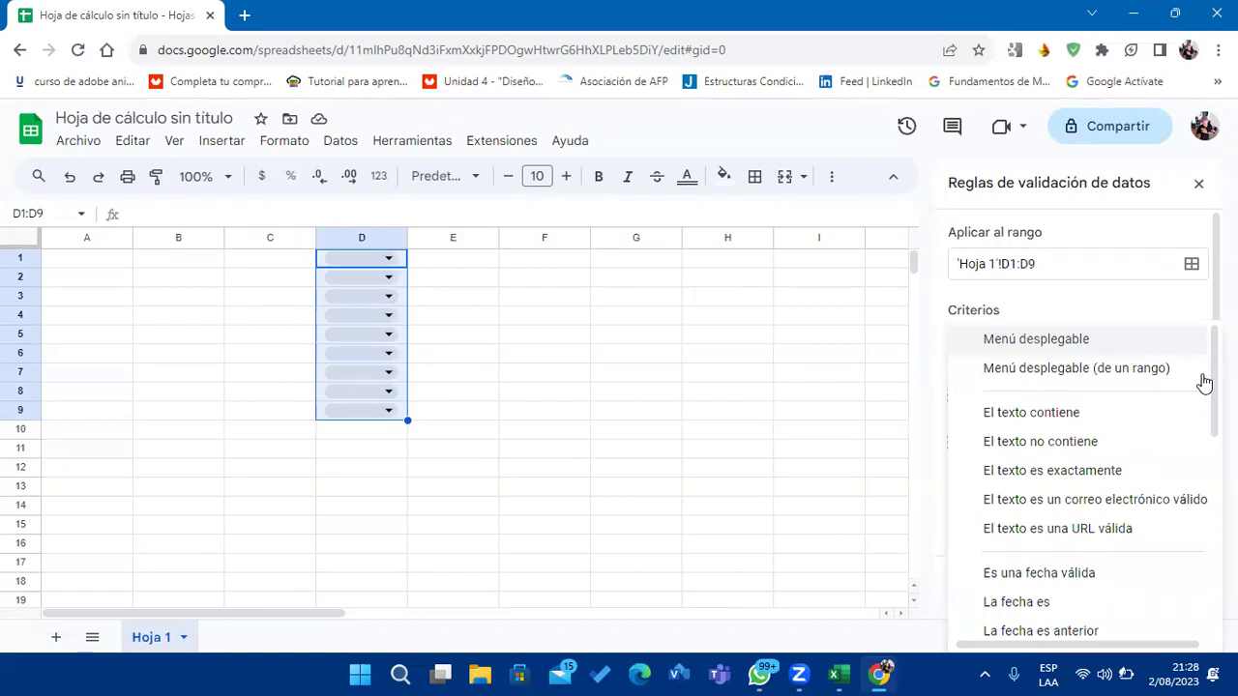
pyautogui.scroll(-1, 1146, 437)
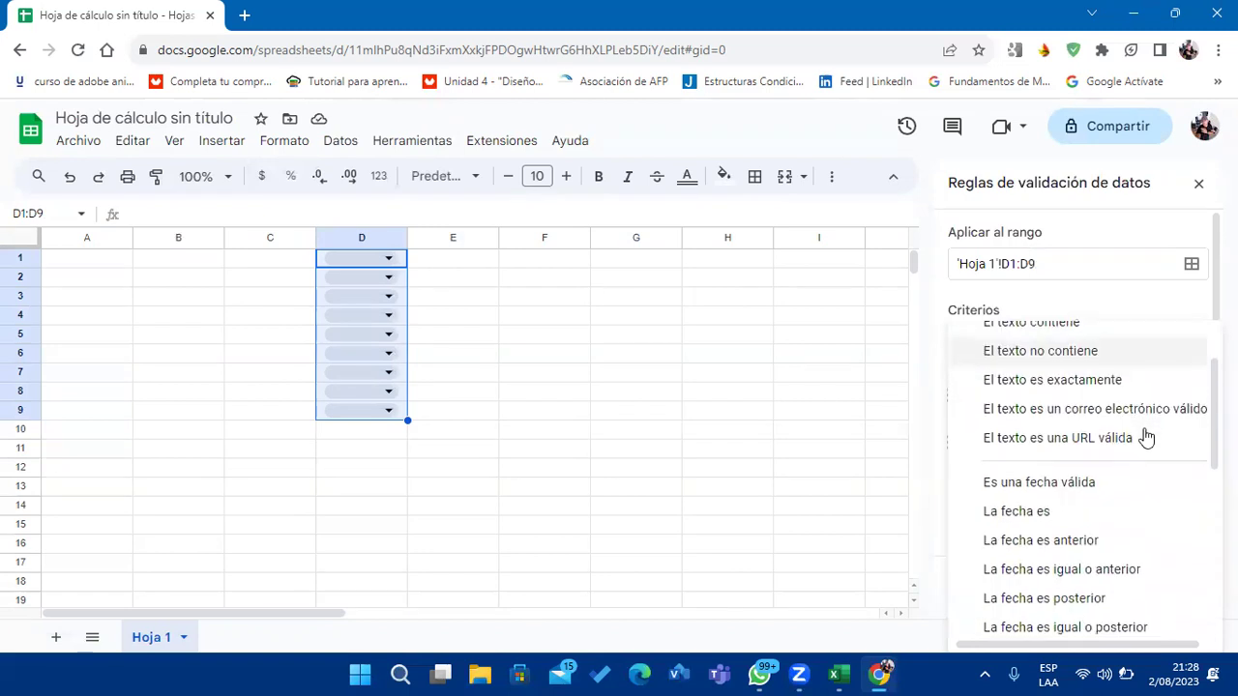
pyautogui.scroll(-3, 1145, 437)
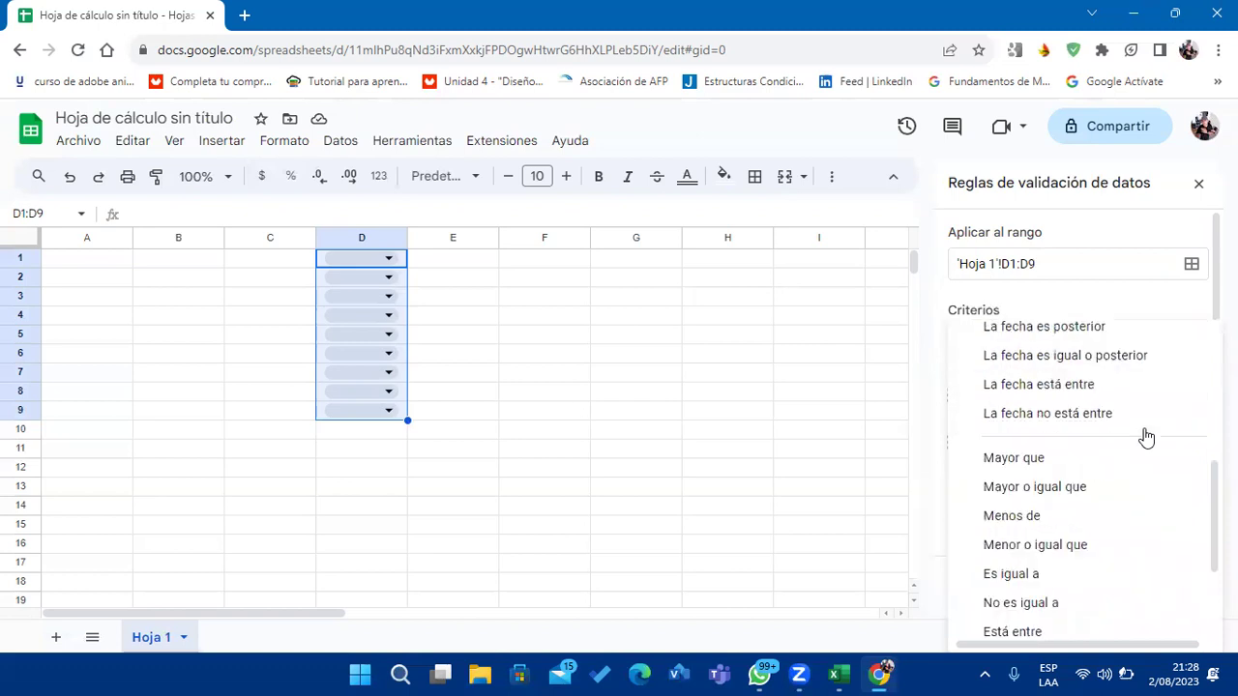
pyautogui.scroll(-1, 1146, 438)
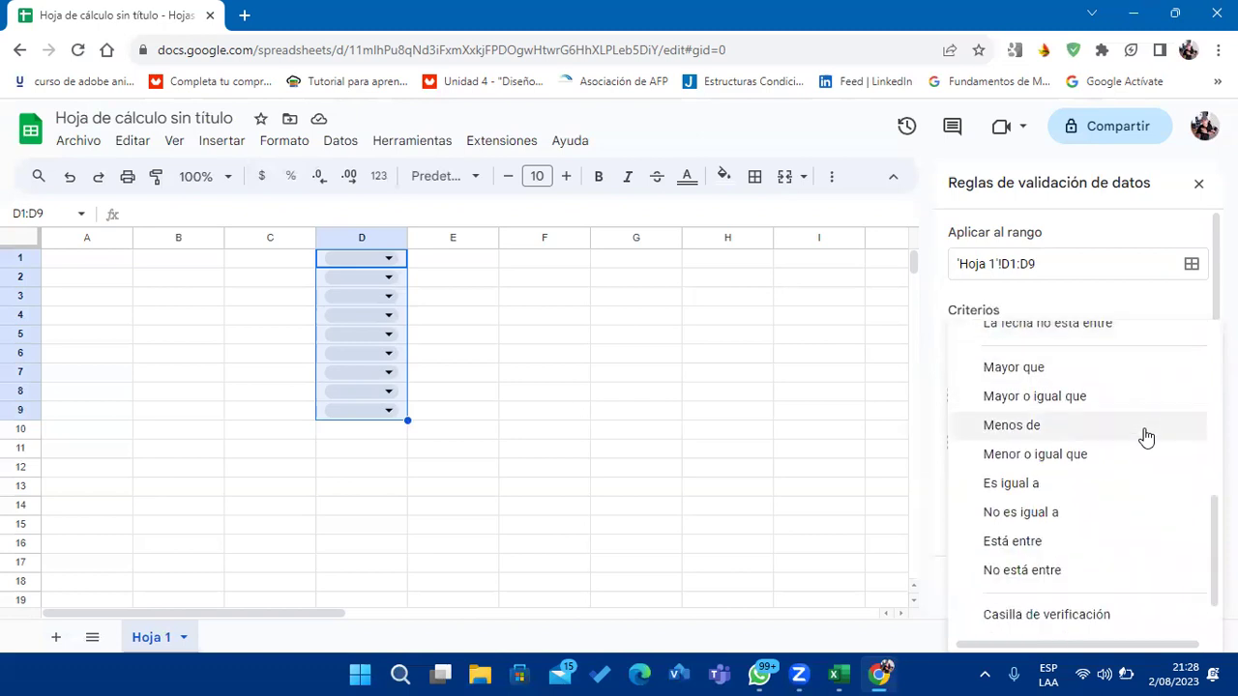
pyautogui.scroll(-1, 1146, 440)
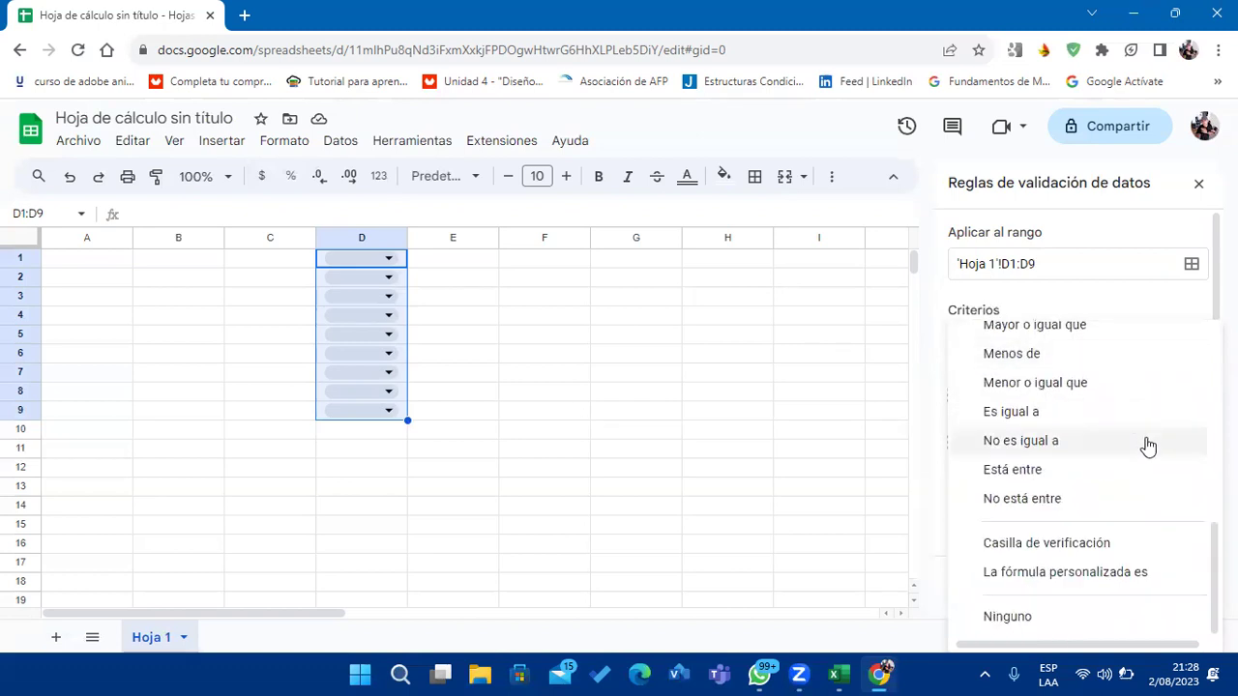
pyautogui.click(1144, 550)
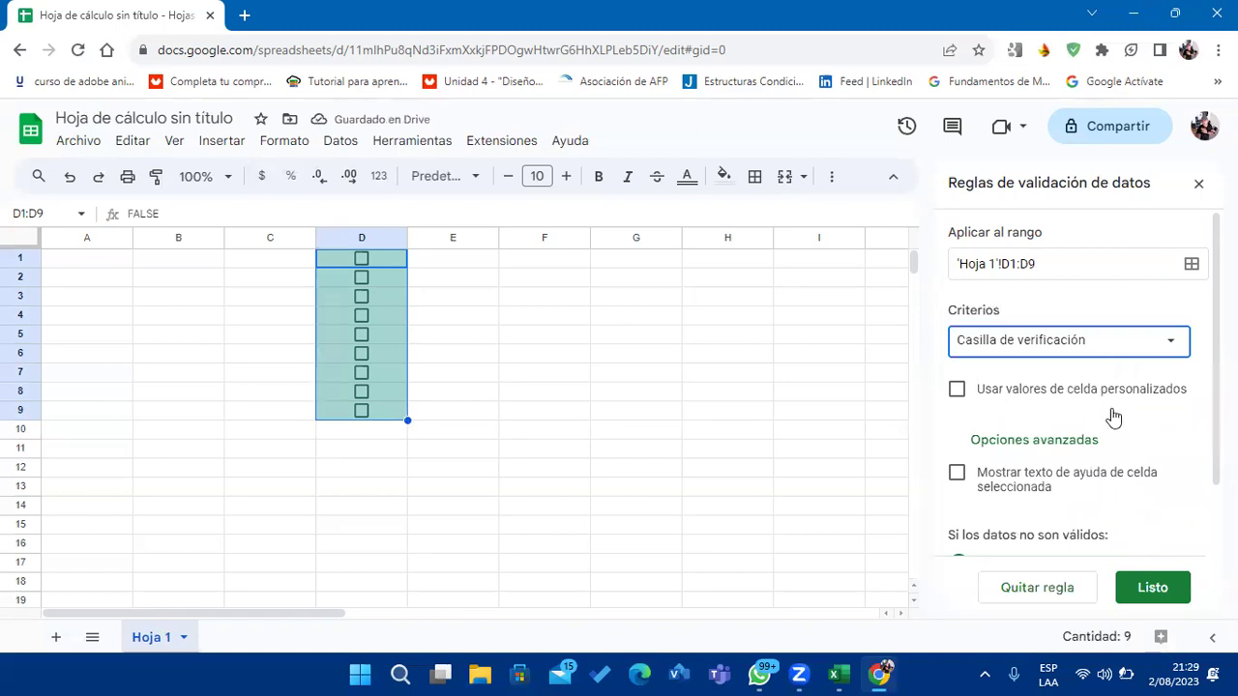
pyautogui.scroll(-1, 1117, 430)
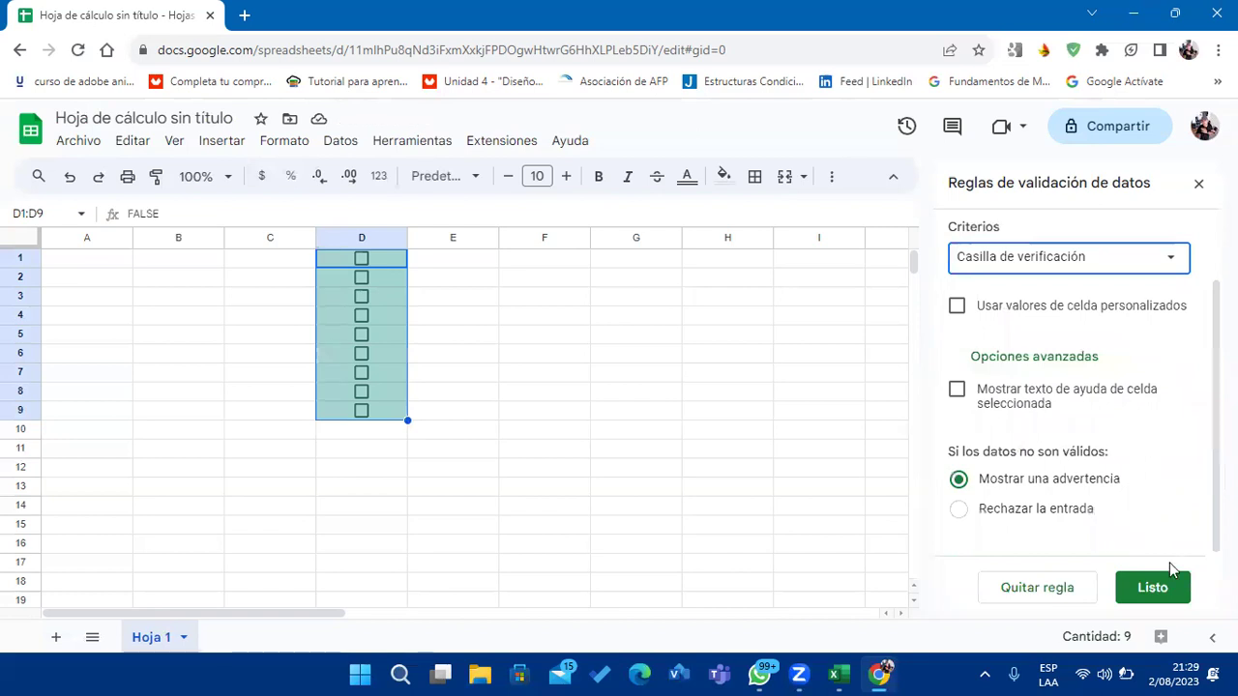
pyautogui.click(1164, 586)
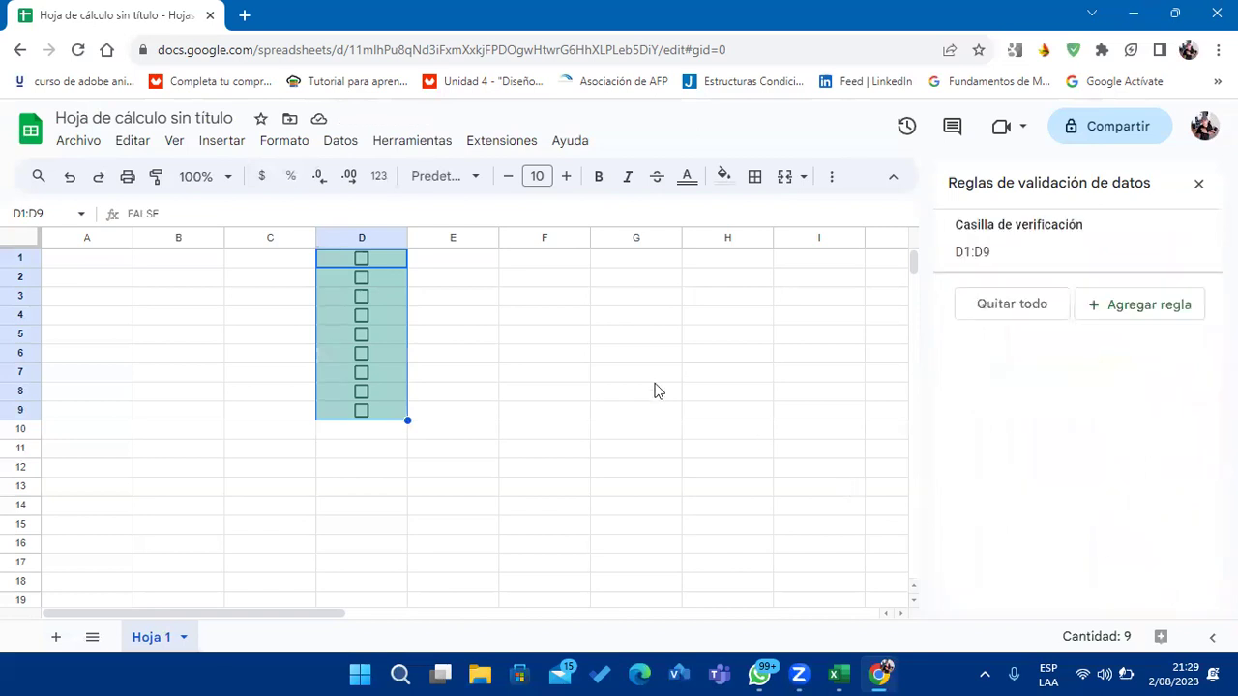
# Tick the checkboxes in D1, D3, D6, D8 and D9.
pyautogui.click(545, 290)
pyautogui.click(360, 261)
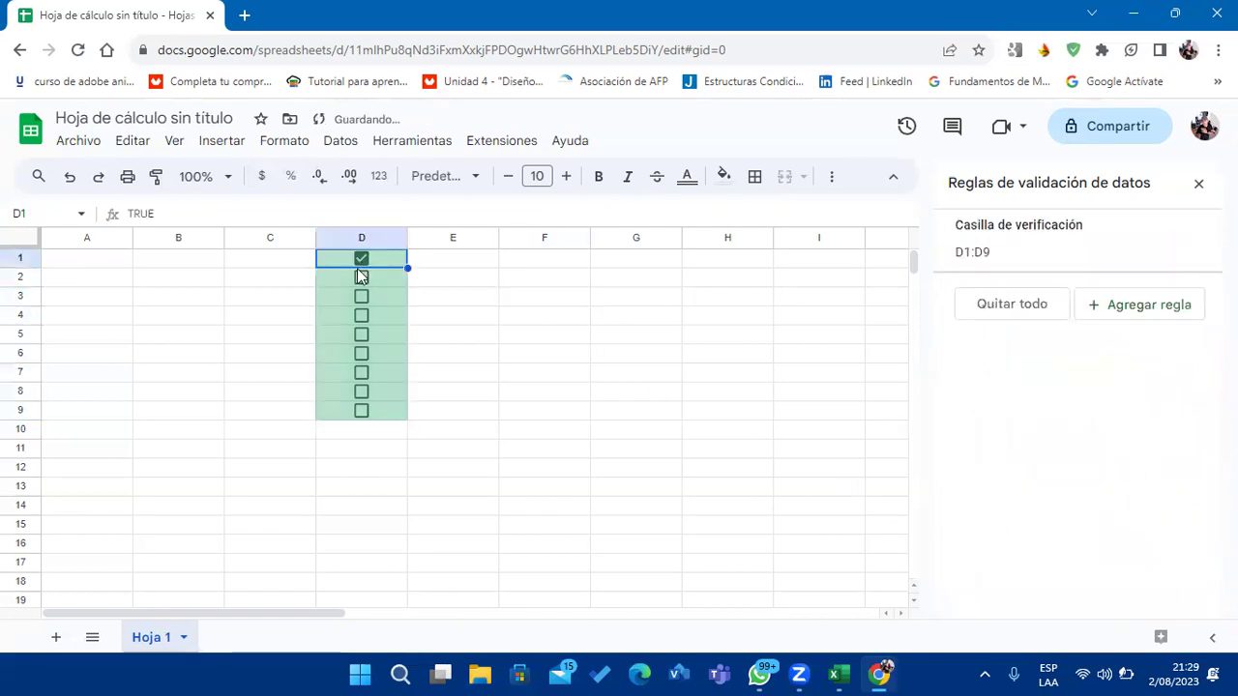
pyautogui.click(358, 298)
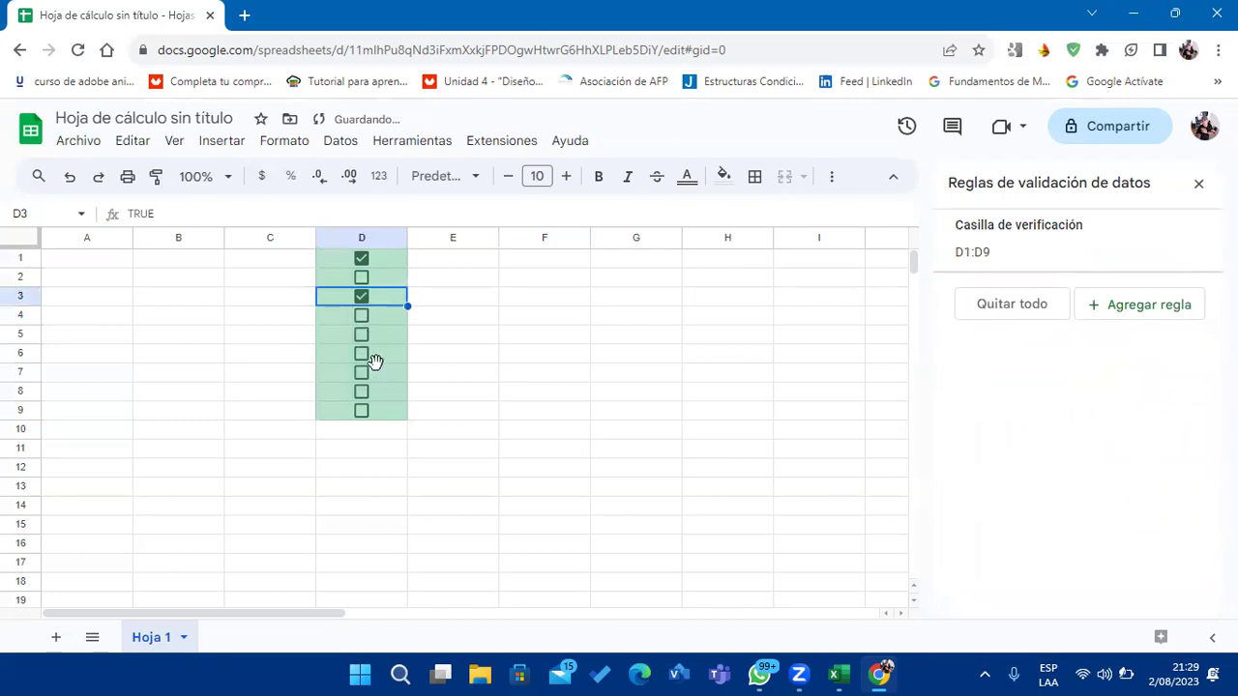
pyautogui.click(362, 354)
pyautogui.click(361, 392)
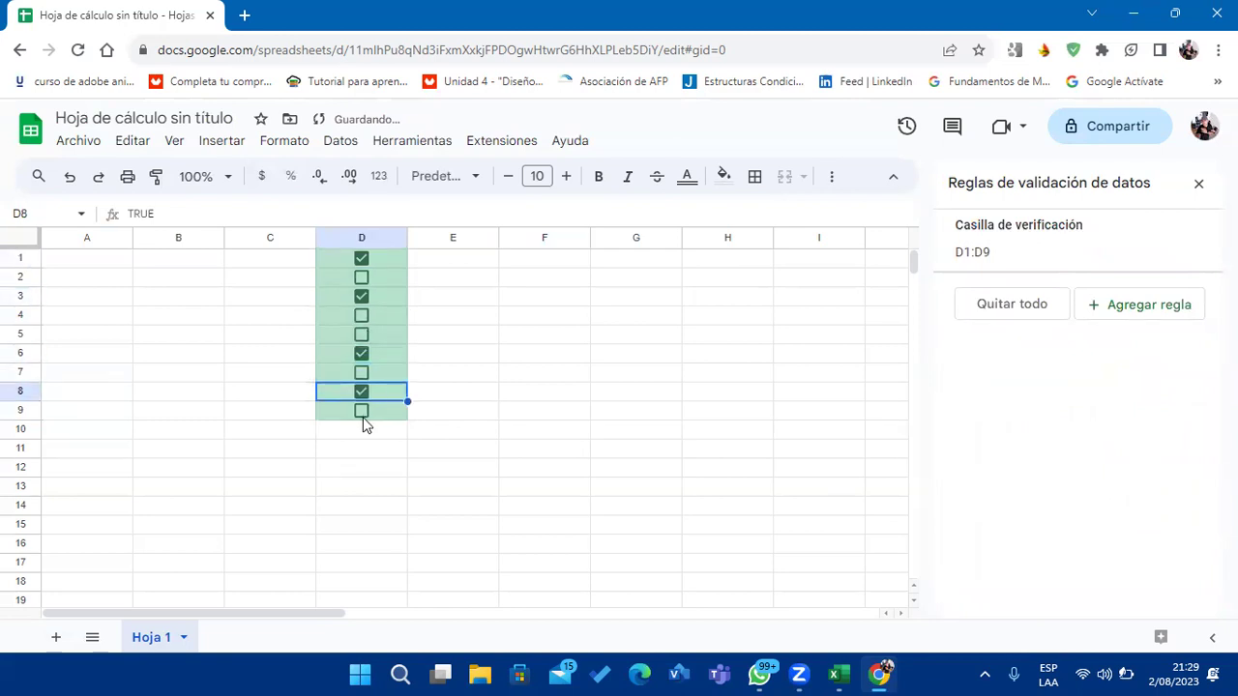
pyautogui.click(362, 416)
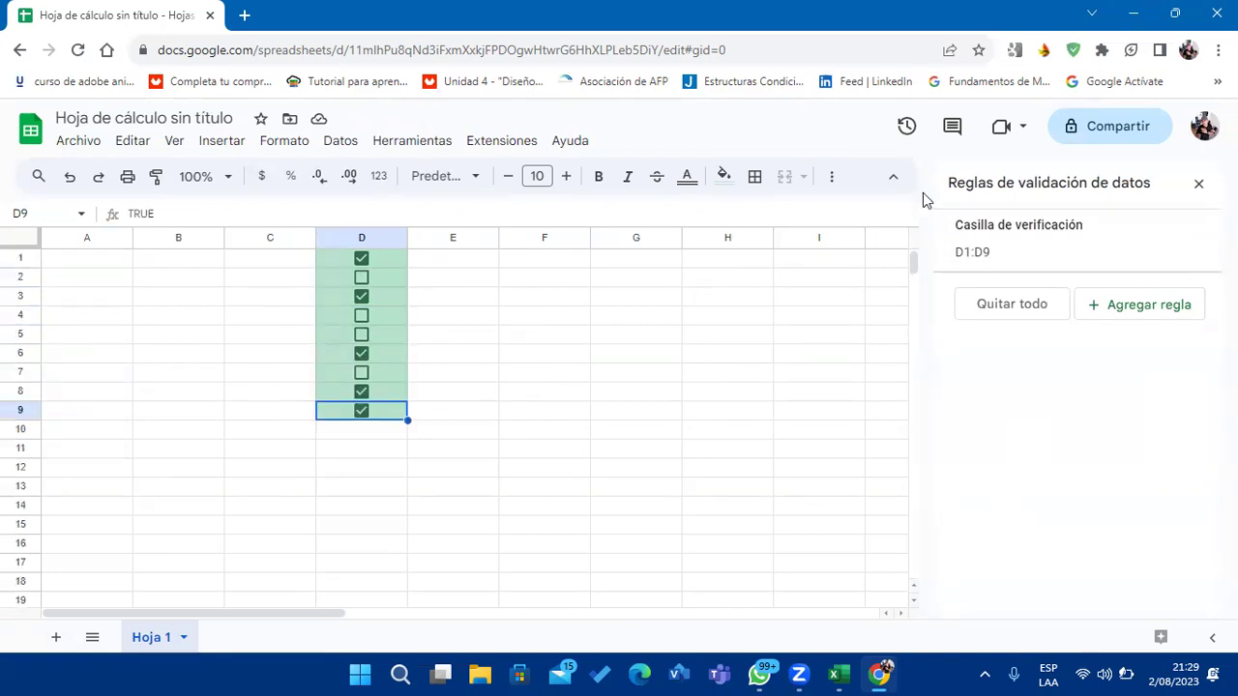
# Minimize Chrome, view Hoja2's income table in Excel, then return to Hoja1.
pyautogui.click(1135, 14)
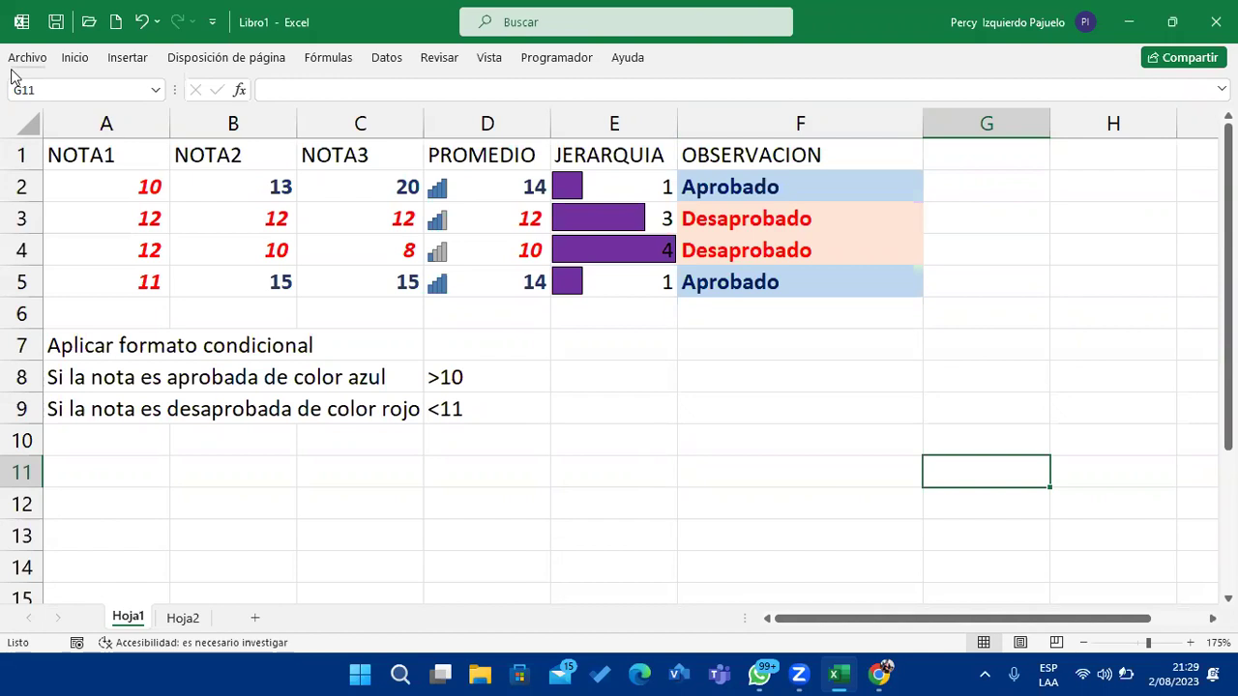
pyautogui.click(179, 618)
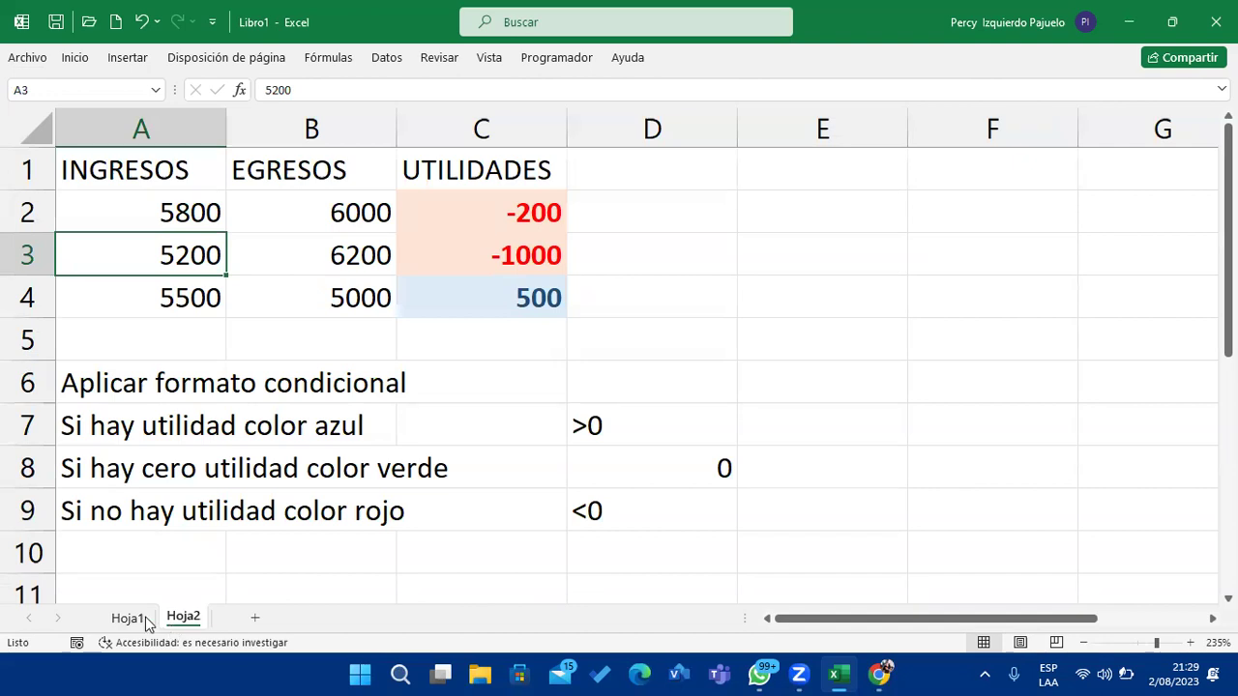
pyautogui.click(145, 621)
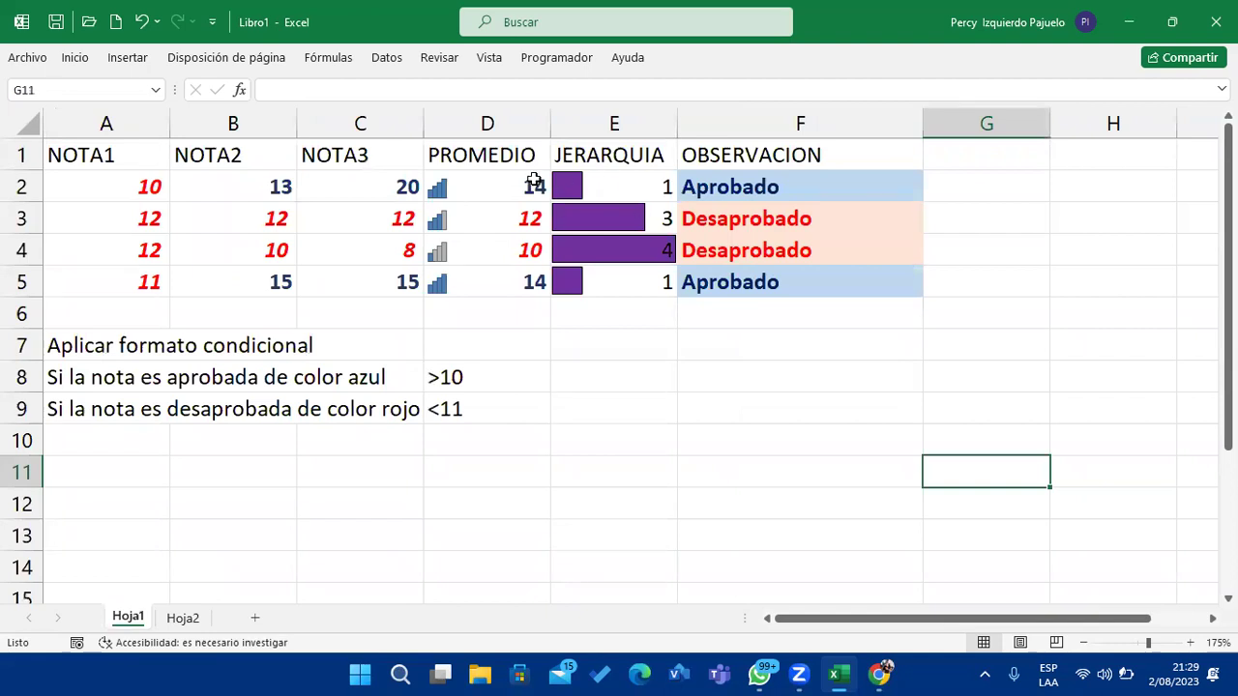
pyautogui.moveTo(520, 179); pyautogui.dragTo(535, 283)
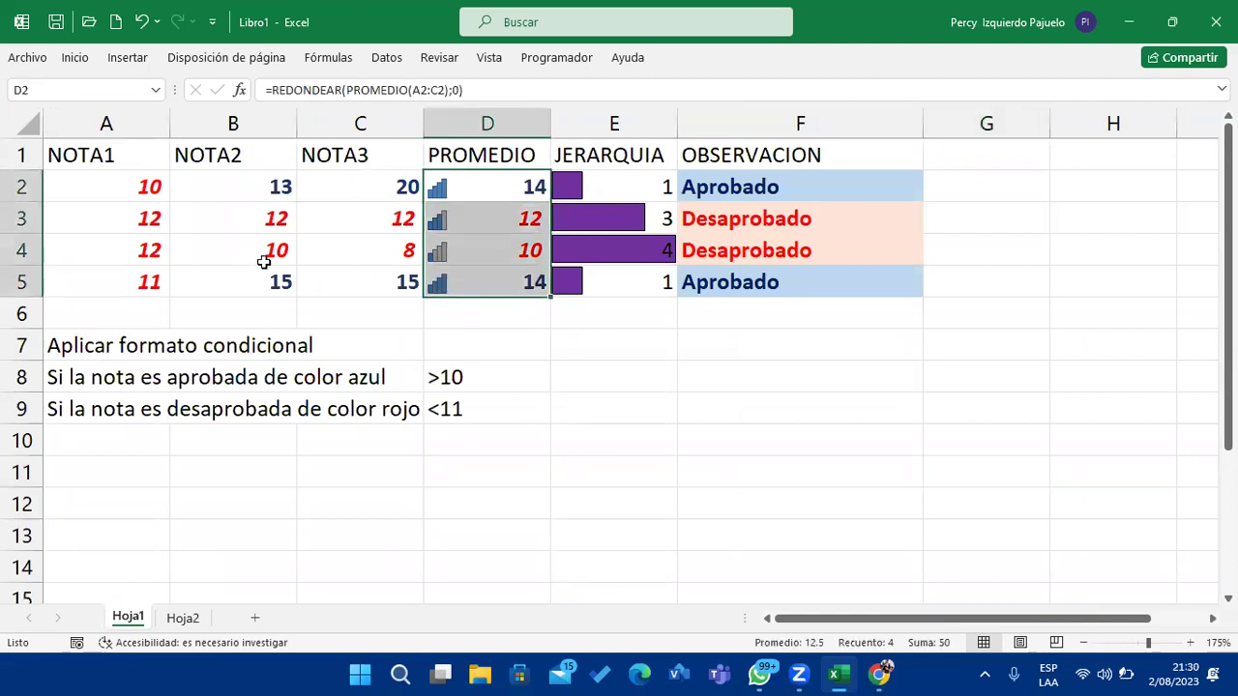
pyautogui.moveTo(145, 194); pyautogui.dragTo(483, 281)
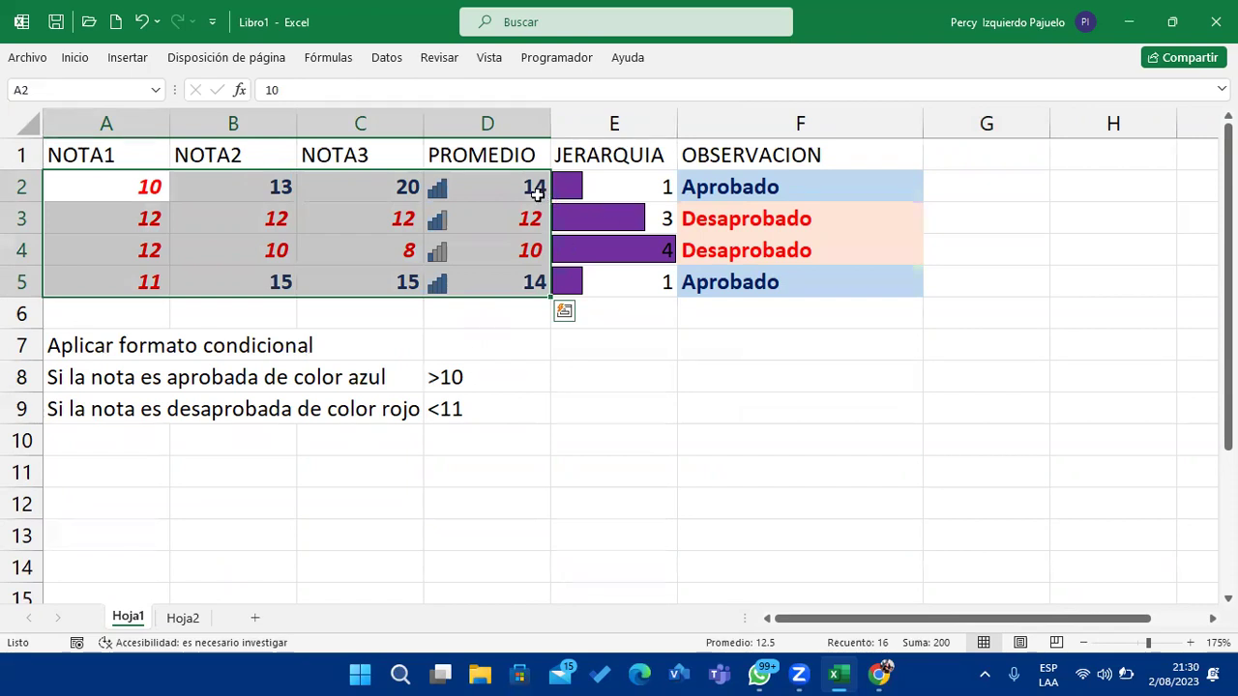
pyautogui.moveTo(466, 185); pyautogui.dragTo(473, 285)
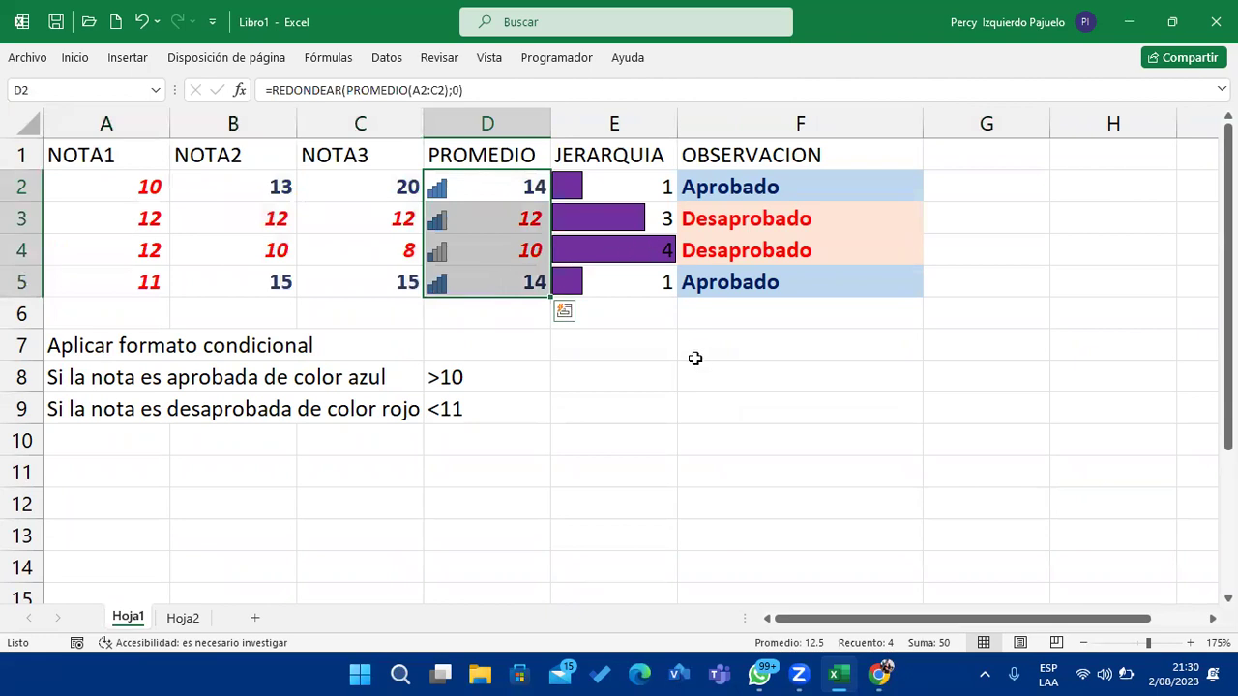
pyautogui.moveTo(613, 191); pyautogui.dragTo(611, 302)
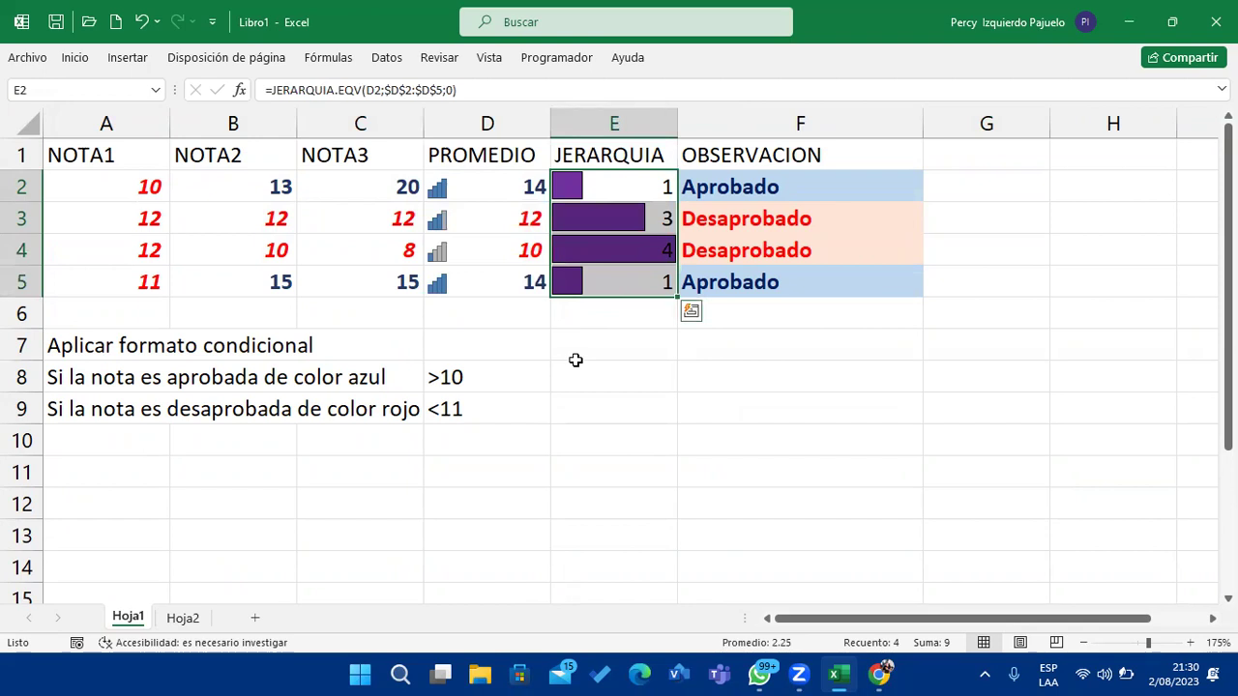
pyautogui.click(802, 197)
pyautogui.moveTo(801, 197); pyautogui.dragTo(727, 292)
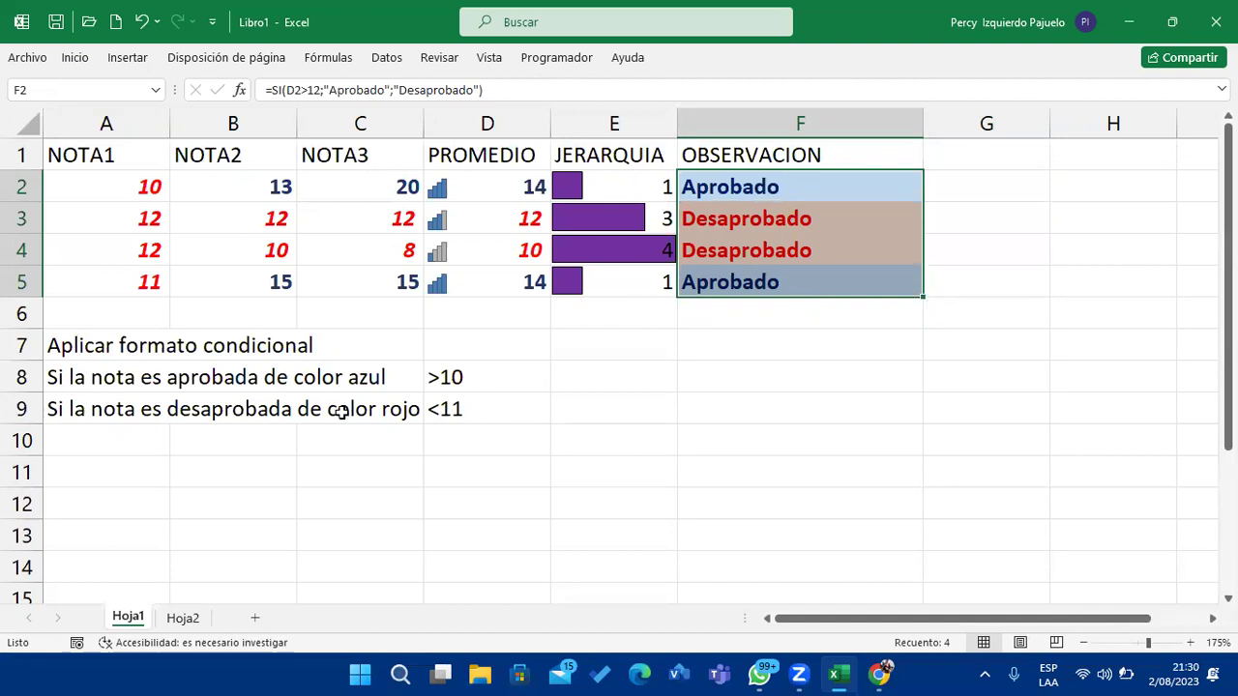
pyautogui.click(641, 403)
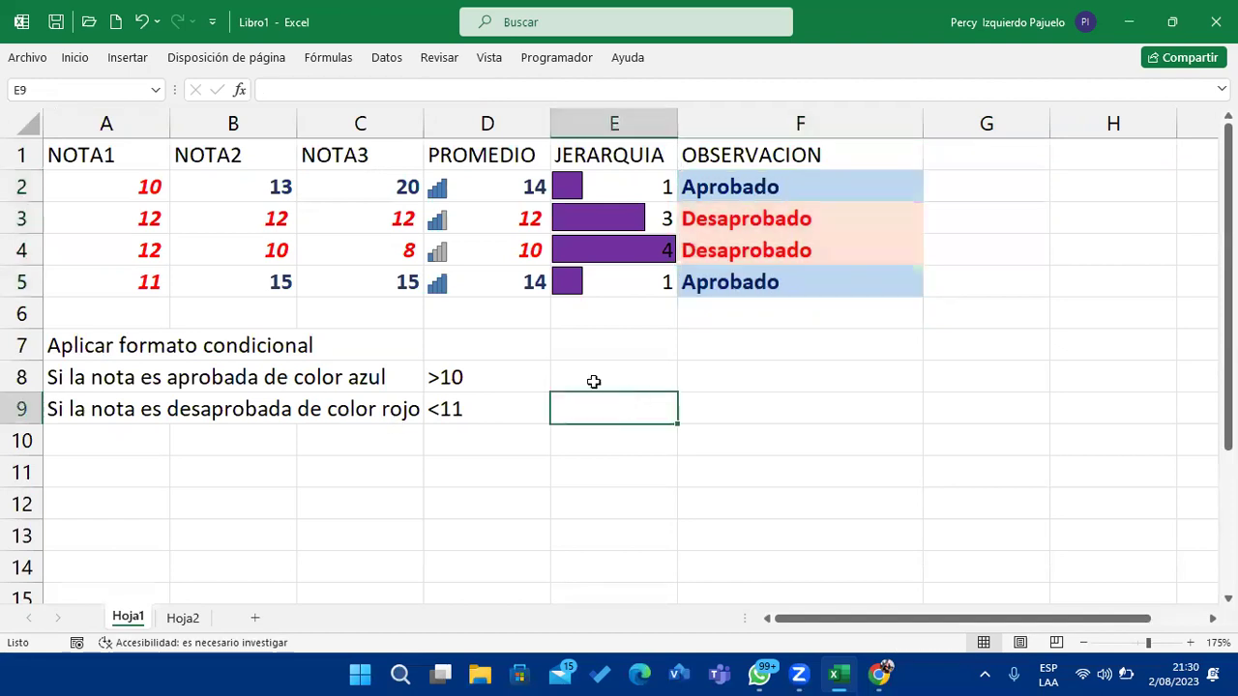
pyautogui.click(274, 276)
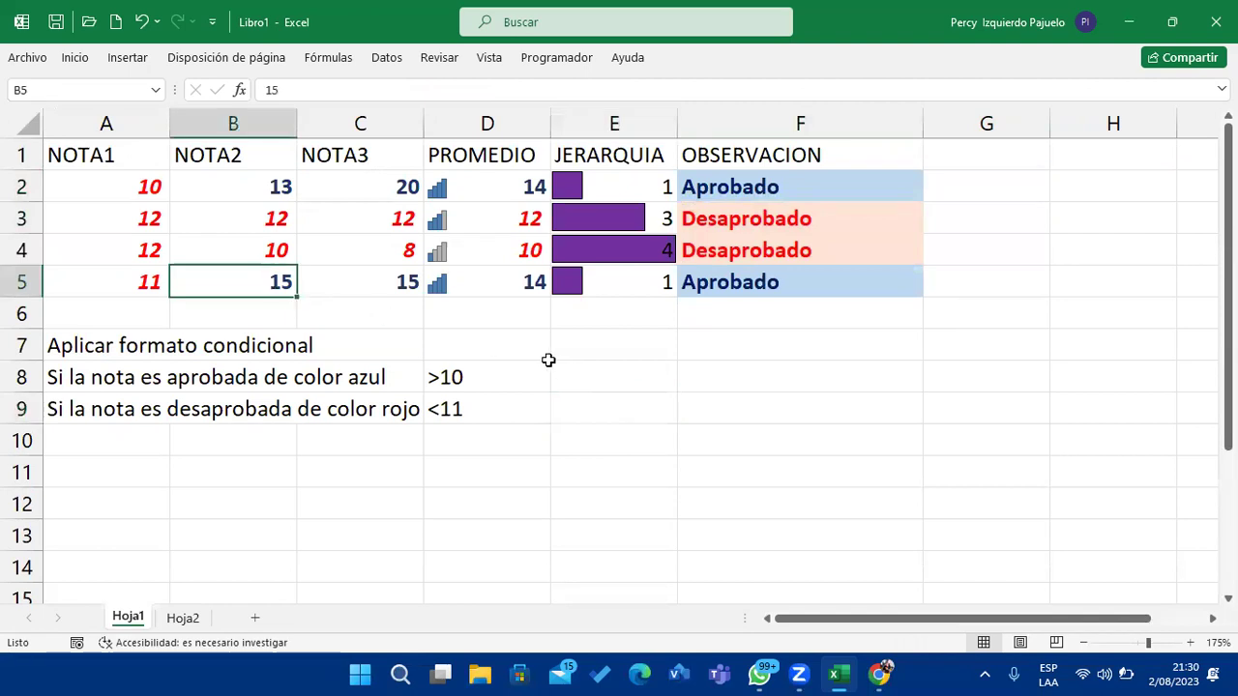
# Change the last student's NOTA2 and NOTA3 grades in B5 and C5 to 10.
pyautogui.write('10')
pyautogui.press('Tab')
pyautogui.write('1')
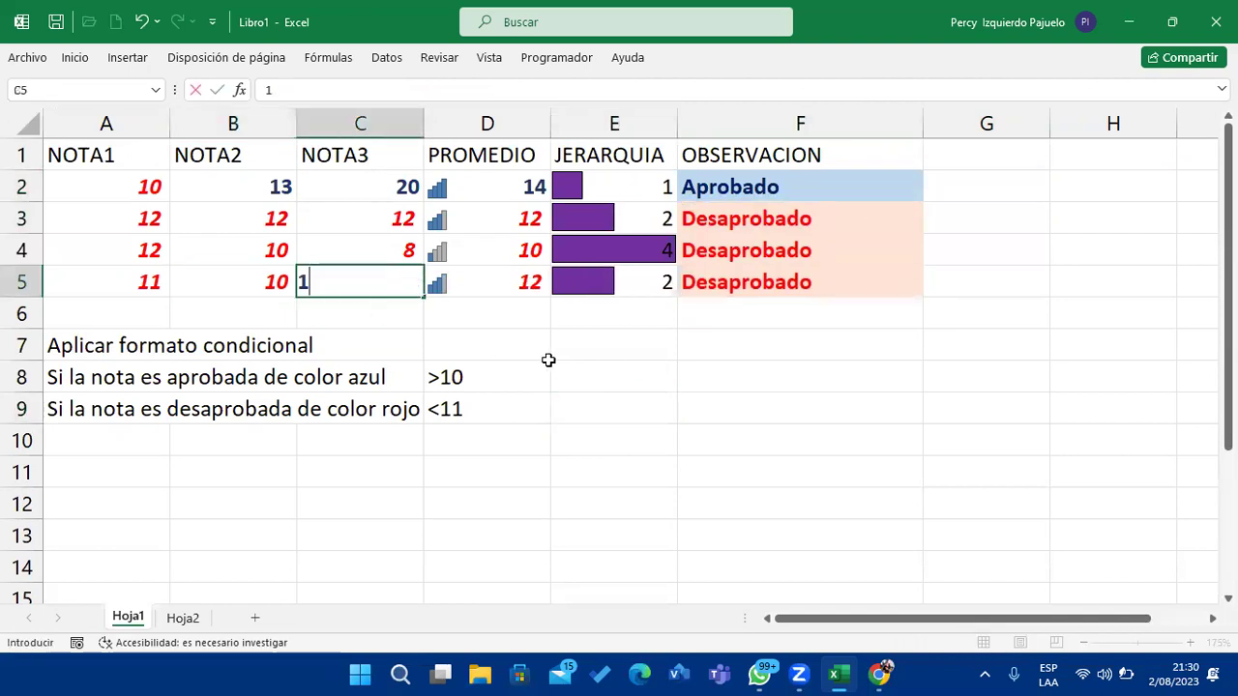
pyautogui.write('0')
pyautogui.press('Return')
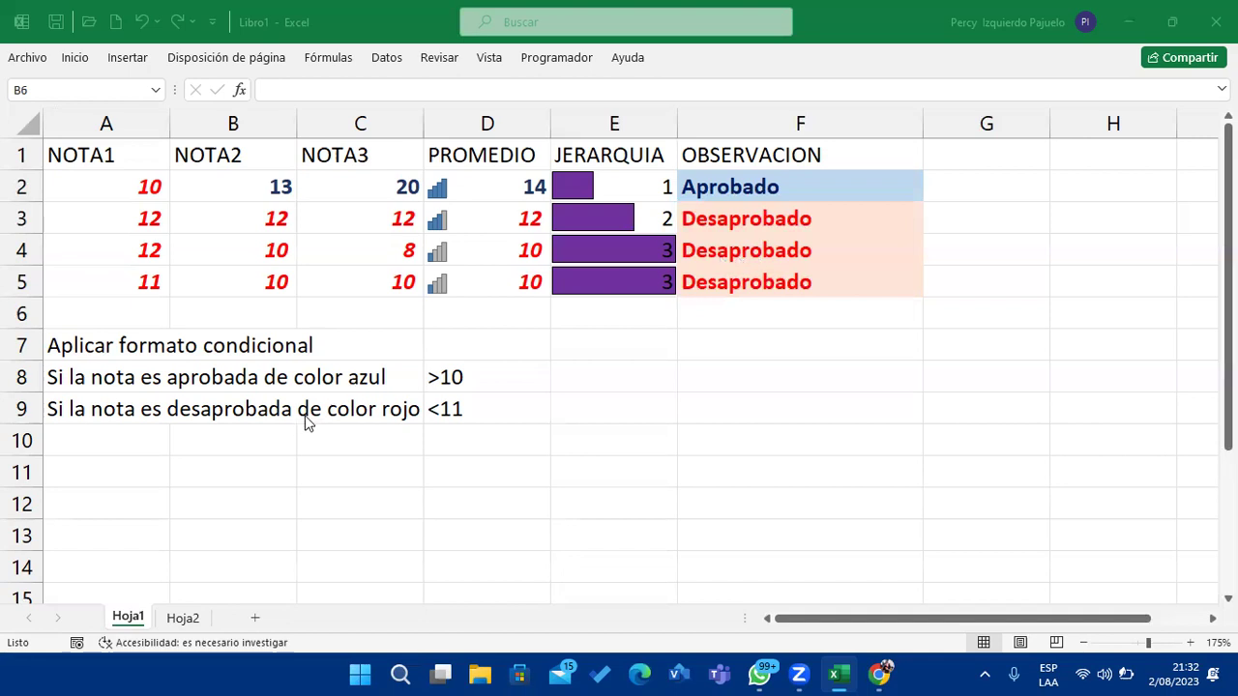
# Add a new blank sheet, Hoja3, to the workbook.
pyautogui.click(259, 617)
pyautogui.click(256, 618)
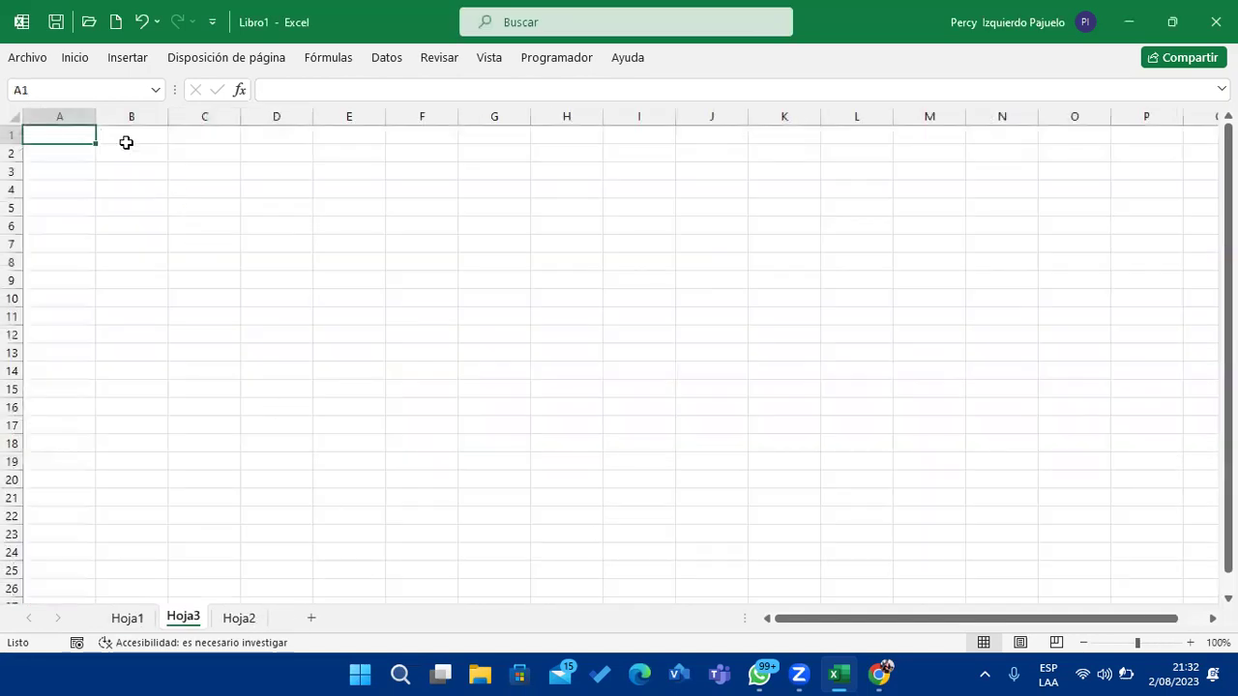
pyautogui.scroll(2, 145, 179)
pyautogui.scroll(2, 178, 218)
pyautogui.scroll(-2, 188, 227)
pyautogui.scroll(1, 312, 277)
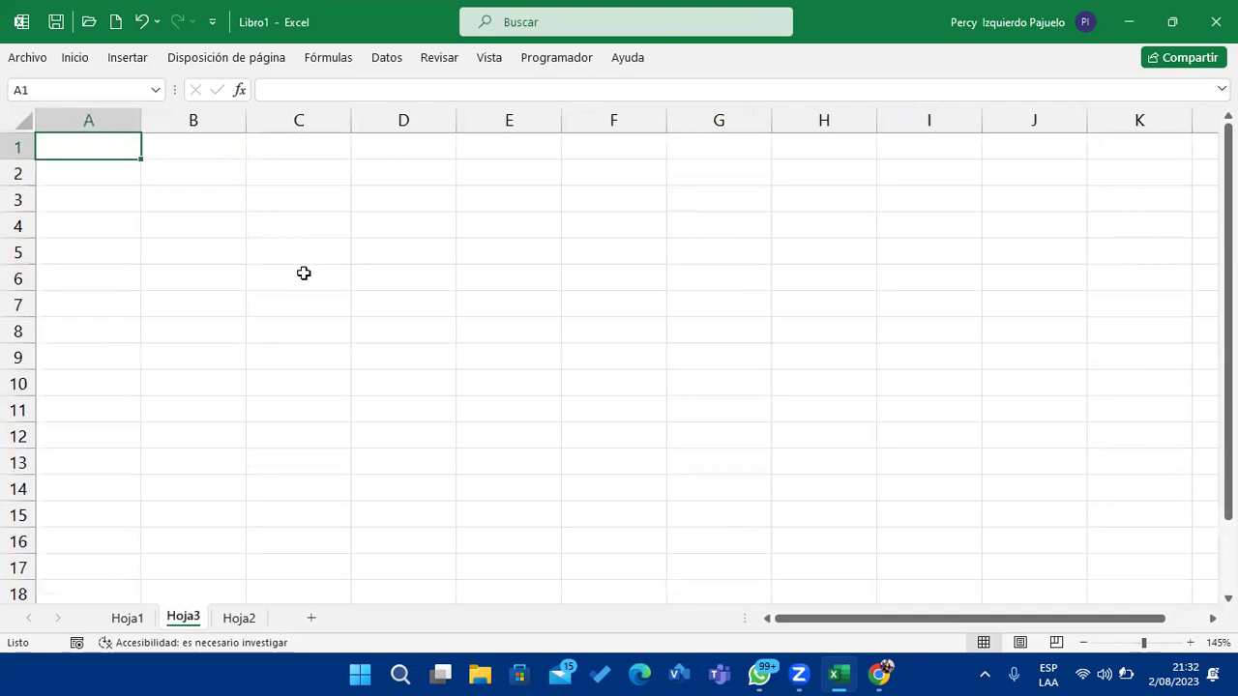
# Enter CURSO, WINDOWS, WORD and EXCEL in A1:A4.
pyautogui.write('5')
pyautogui.press('BackSpace')
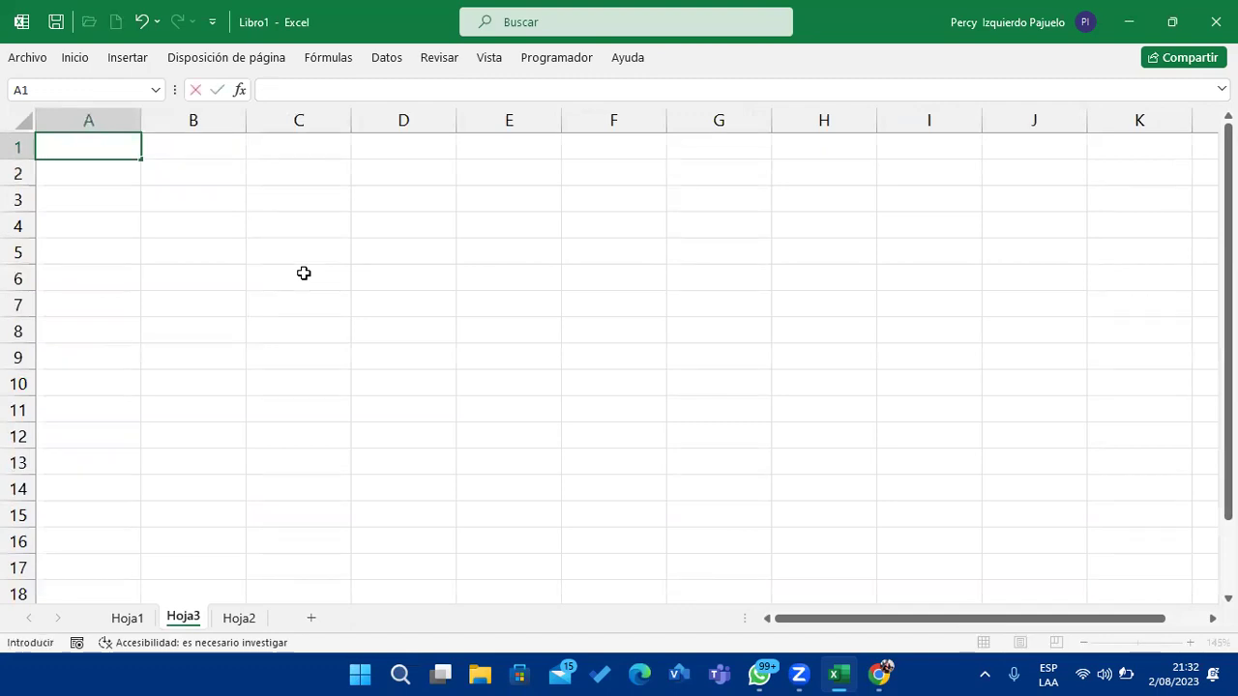
pyautogui.write('CURSO')
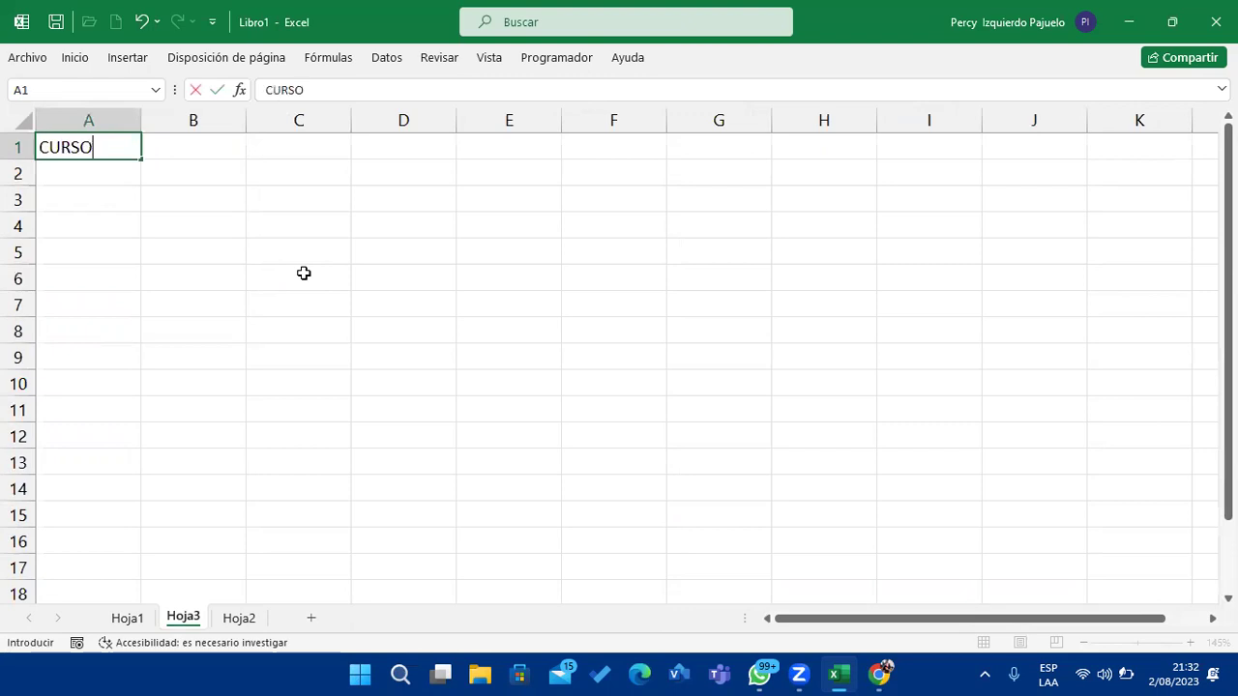
pyautogui.press('Return')
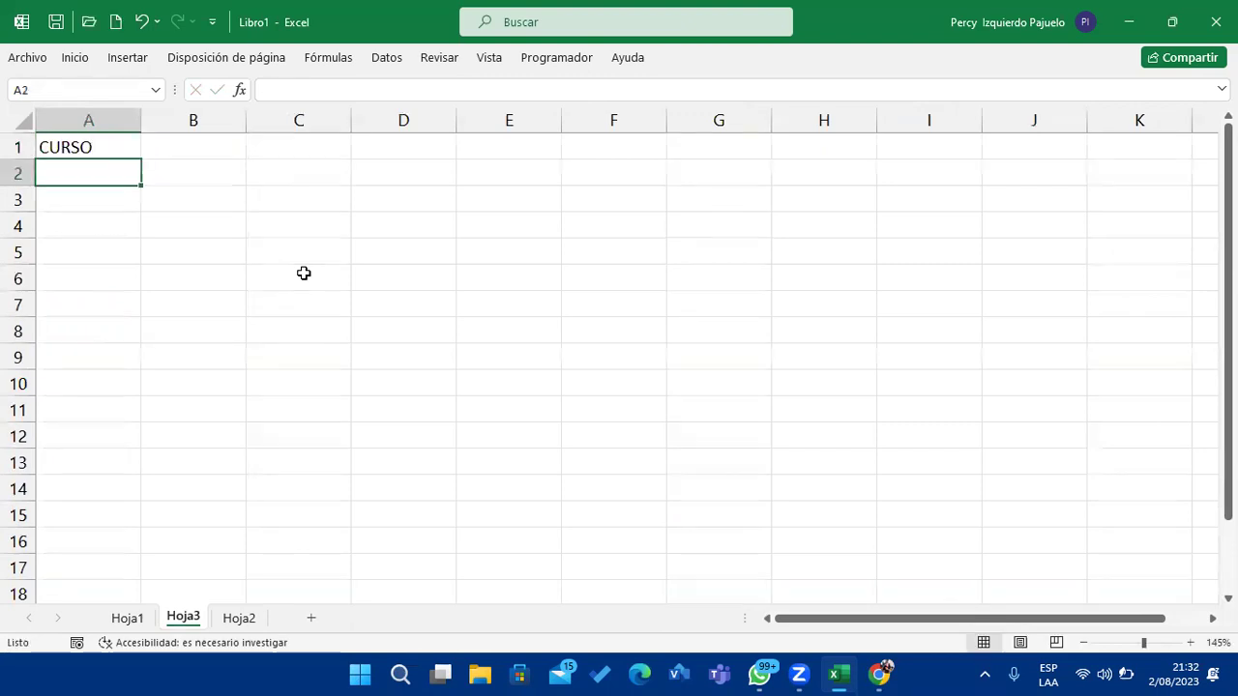
pyautogui.write('WINDOWS')
pyautogui.press('Return')
pyautogui.write('WORD')
pyautogui.press('Return')
pyautogui.write('W')
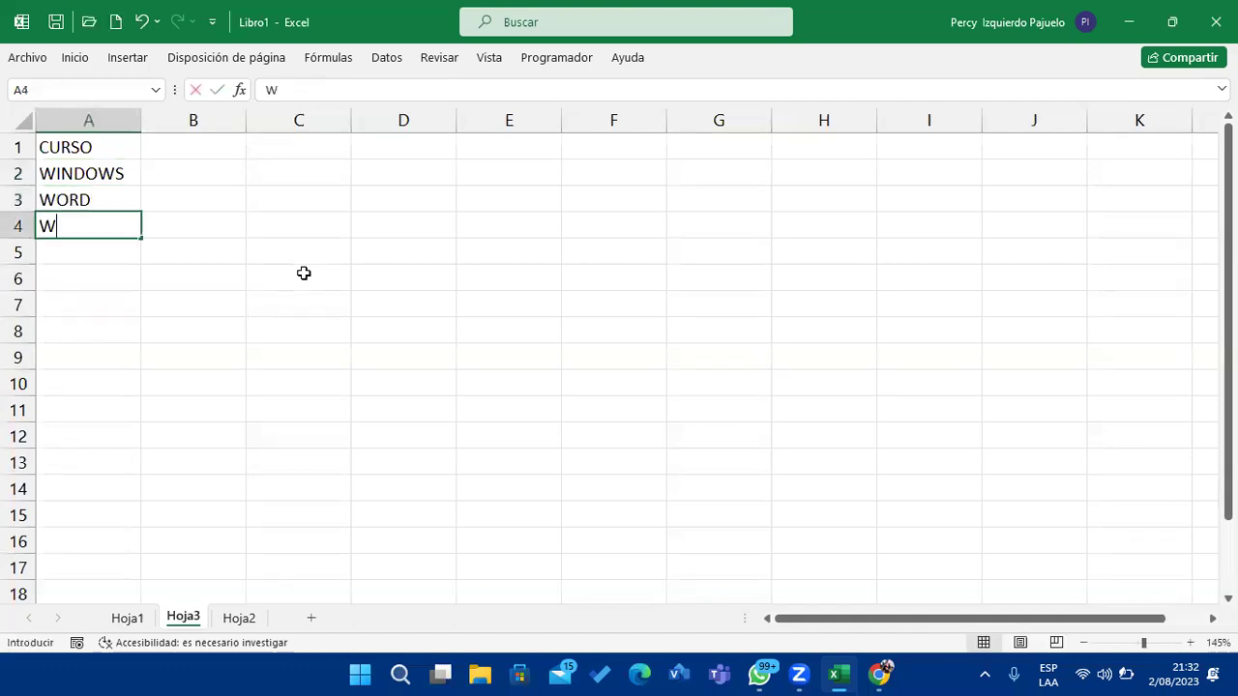
pyautogui.write('EXCEL')
pyautogui.press('BackSpace')
pyautogui.press('BackSpace')
pyautogui.press('BackSpace')
pyautogui.press('BackSpace')
pyautogui.press('BackSpace')
pyautogui.press('BackSpace')
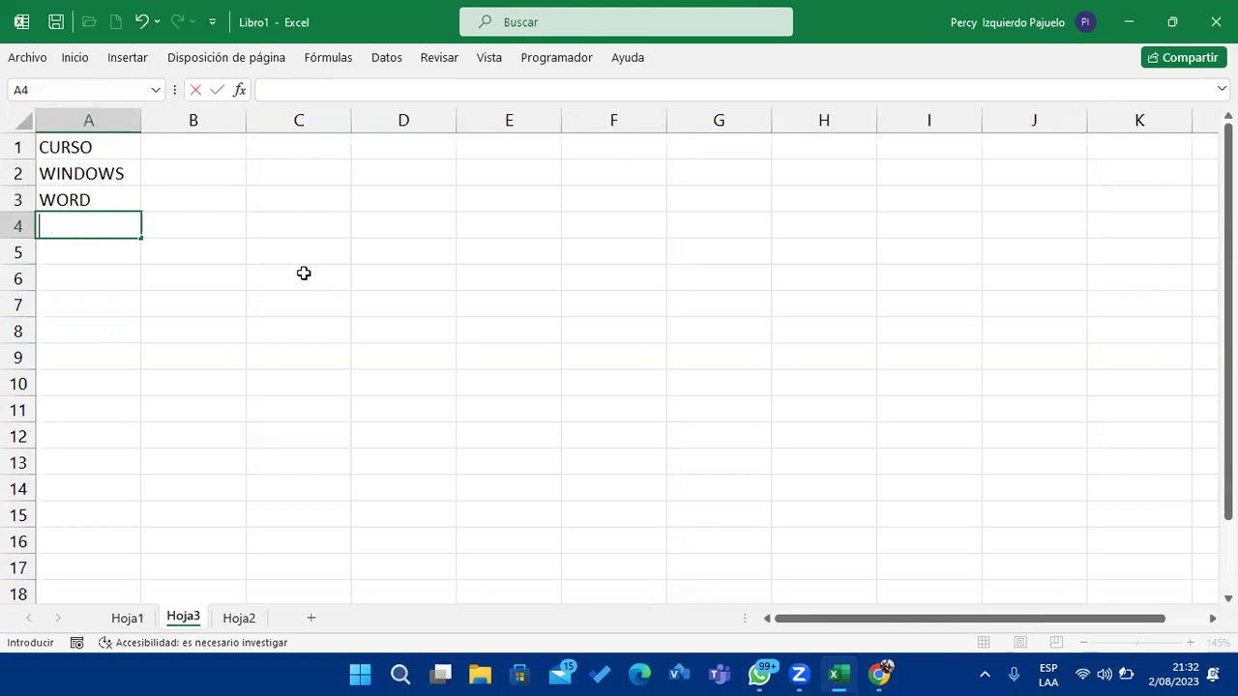
pyautogui.write('EXCEL')
pyautogui.press('Return')
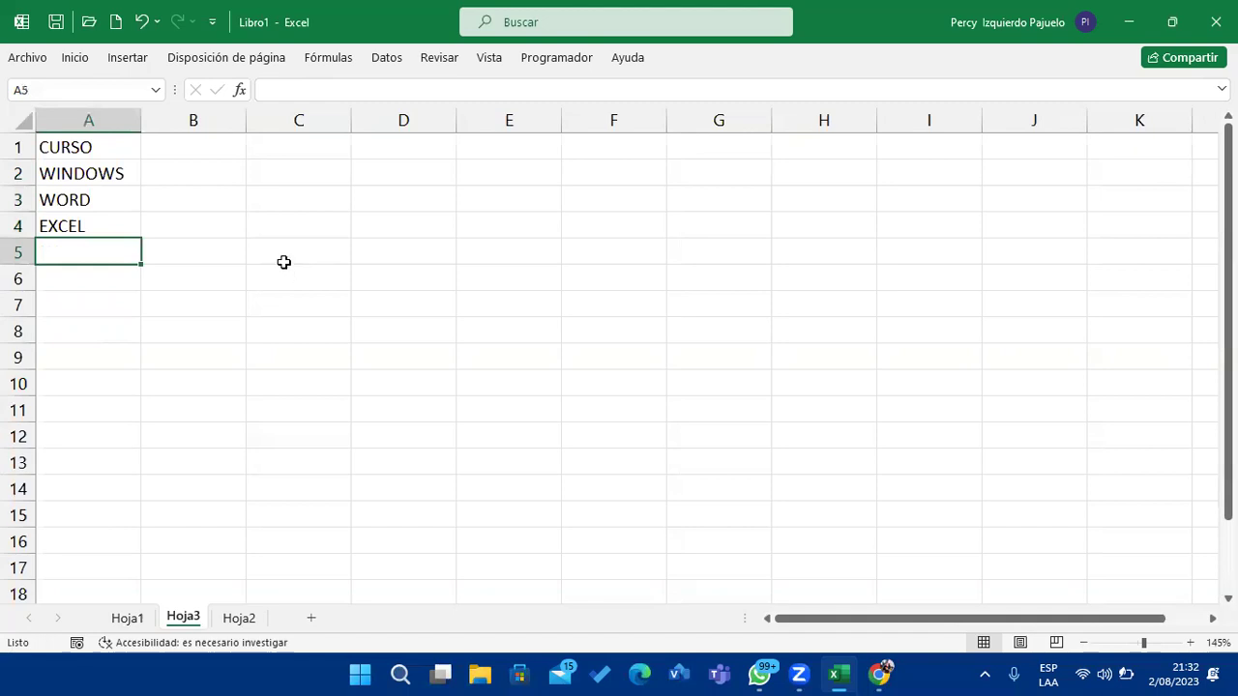
# Enter WINDOWS, WORD and EXCEL again in A5:A7 using autocomplete.
pyautogui.scroll(3, 265, 257)
pyautogui.scroll(1, 264, 256)
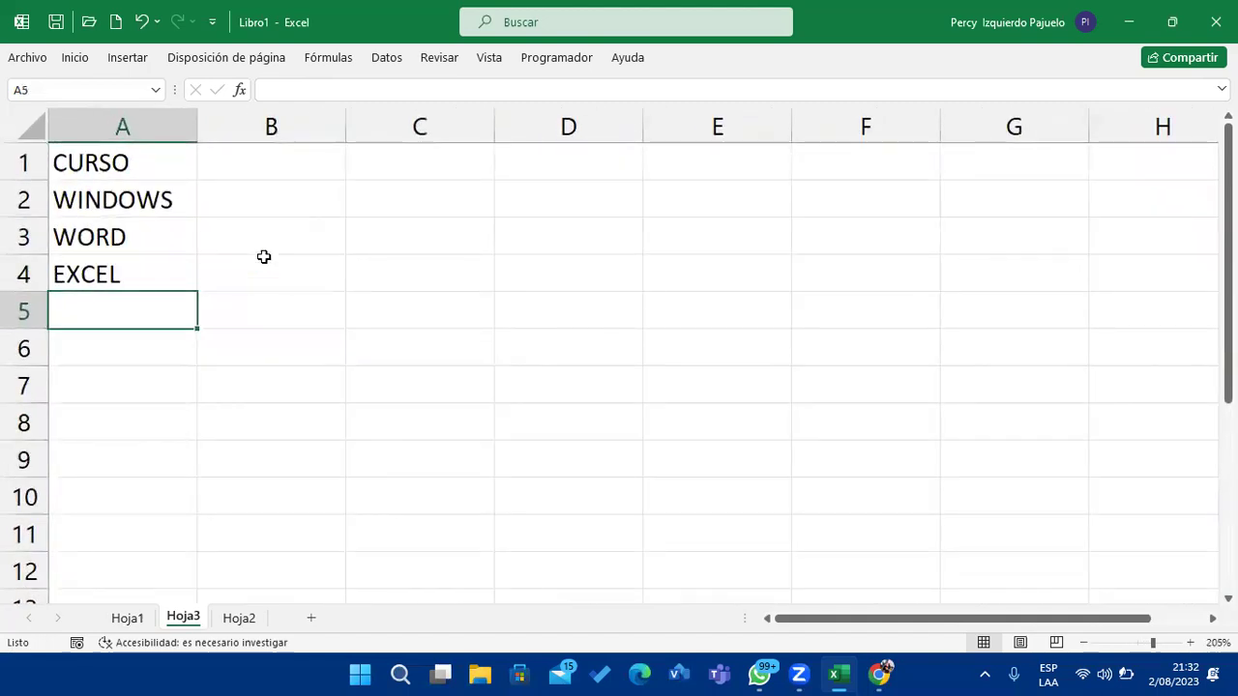
pyautogui.write('WI')
pyautogui.press('Return')
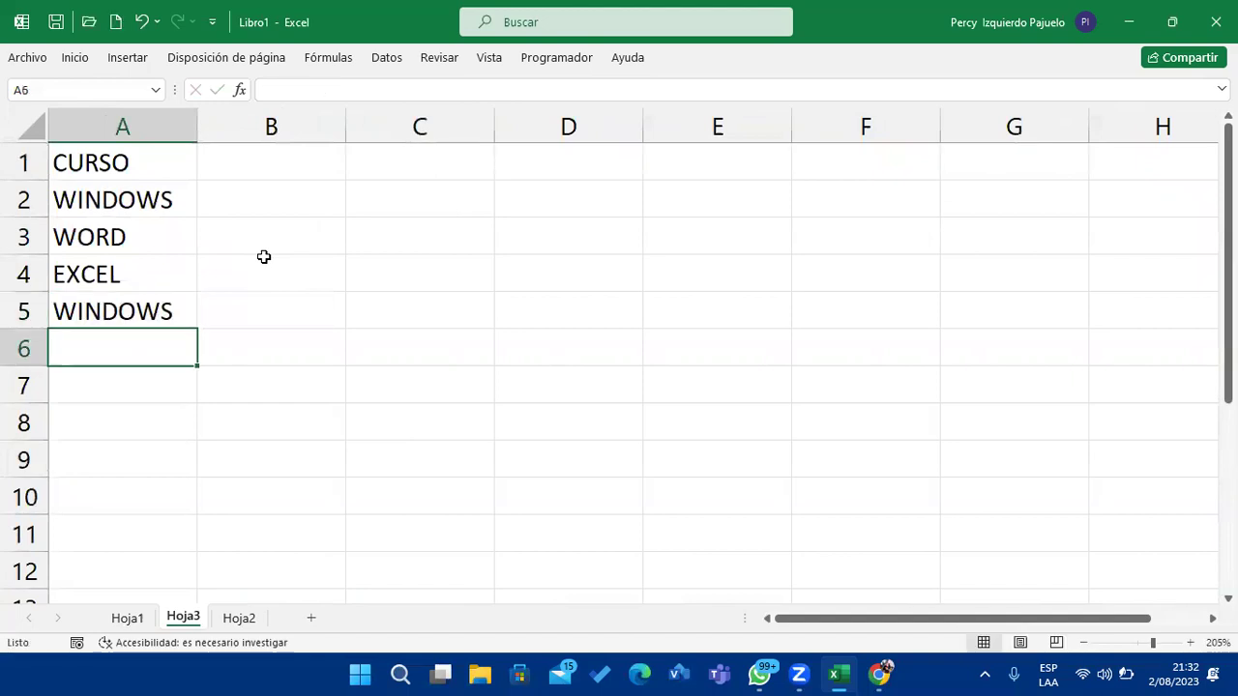
pyautogui.write('WO')
pyautogui.press('Return')
pyautogui.write('E')
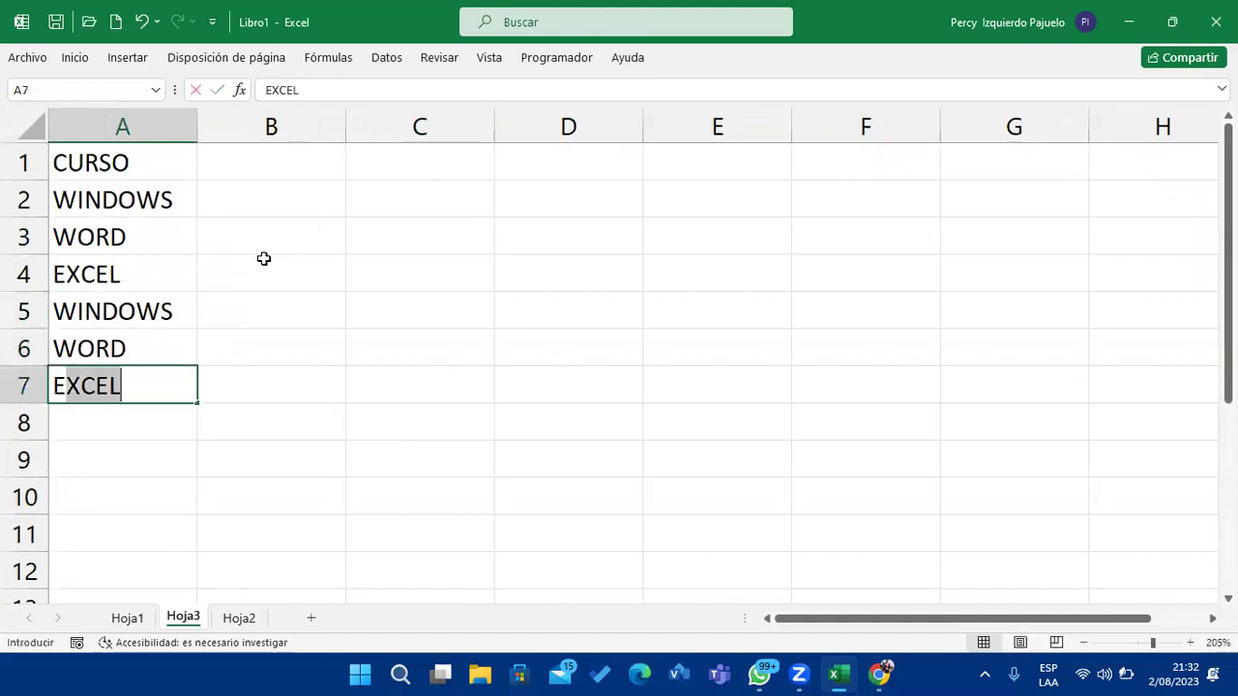
pyautogui.write('X')
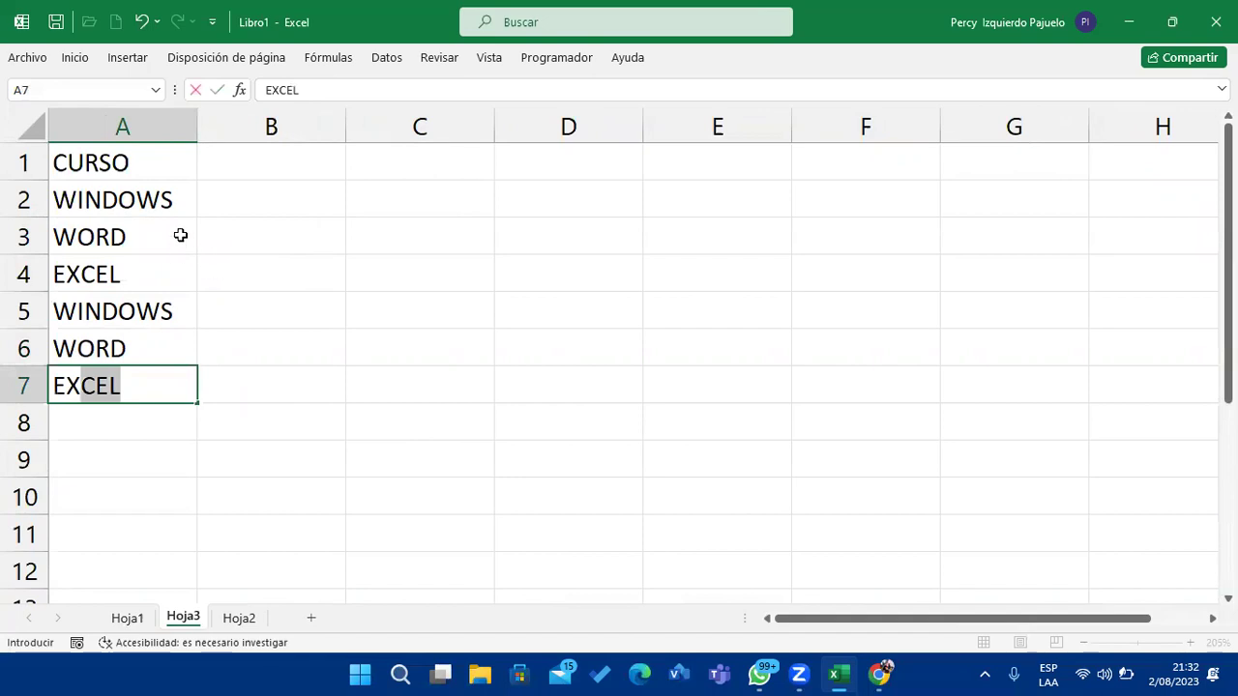
# Enter the note 'Aplicar formato condicional' in cell A9.
pyautogui.click(175, 209)
pyautogui.click(211, 281)
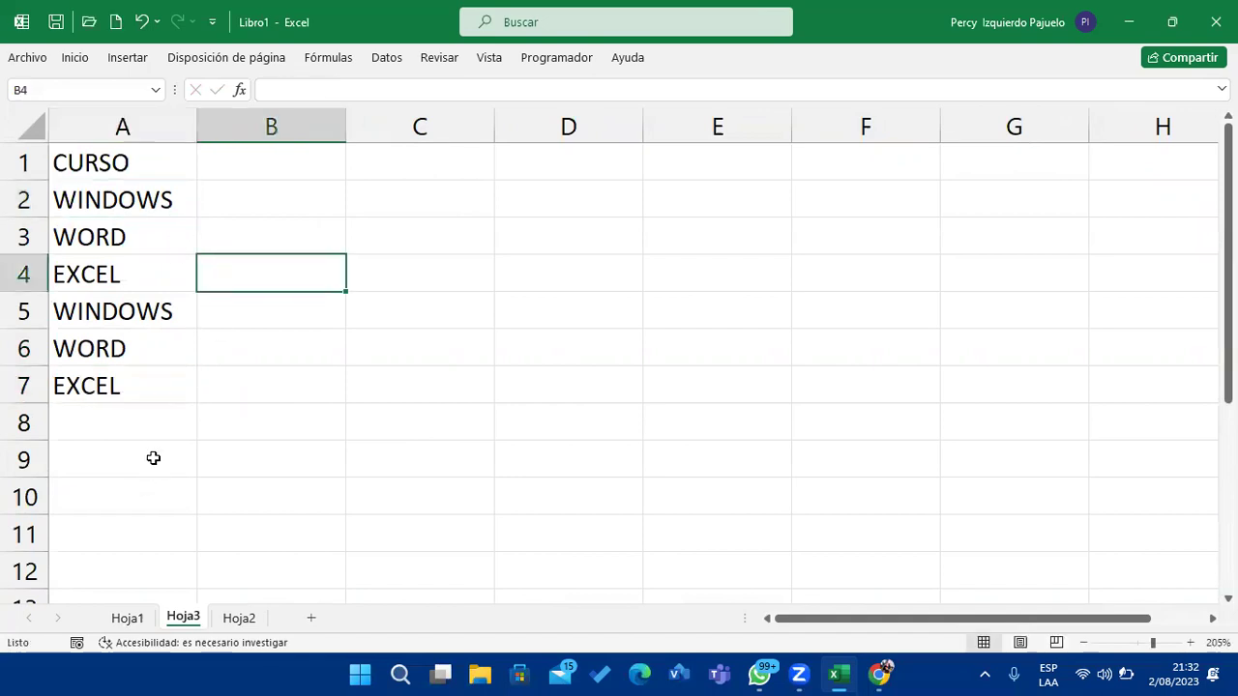
pyautogui.click(152, 458)
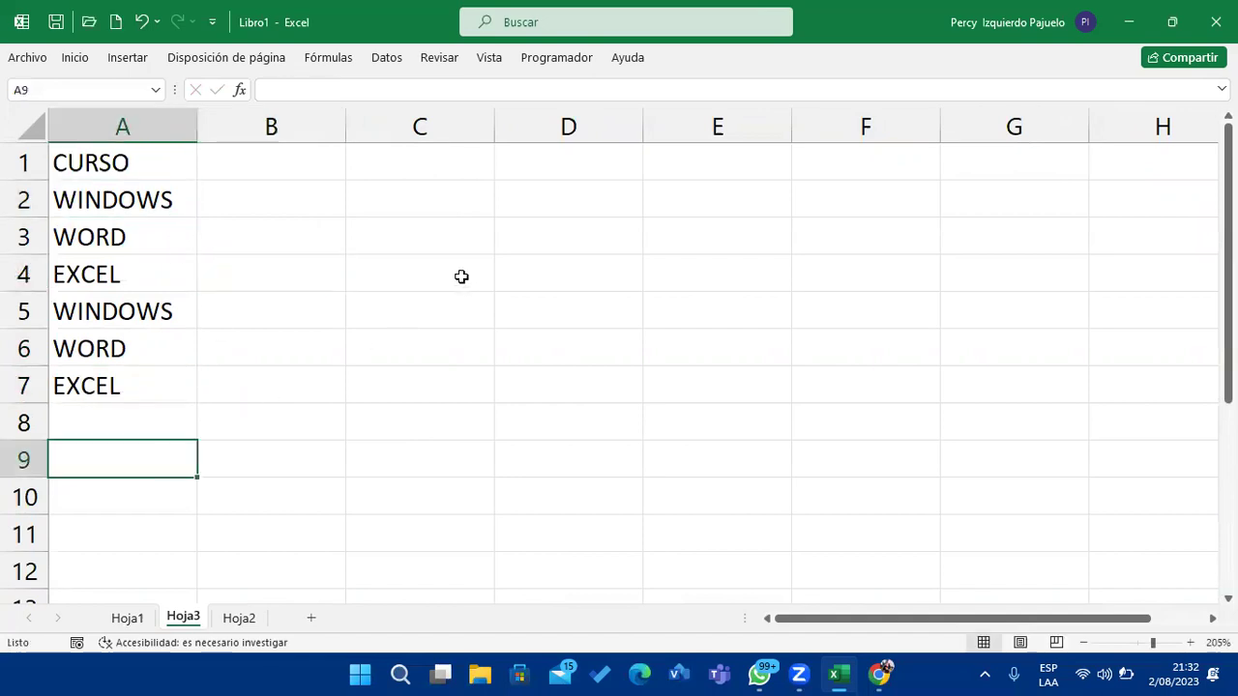
pyautogui.write('W')
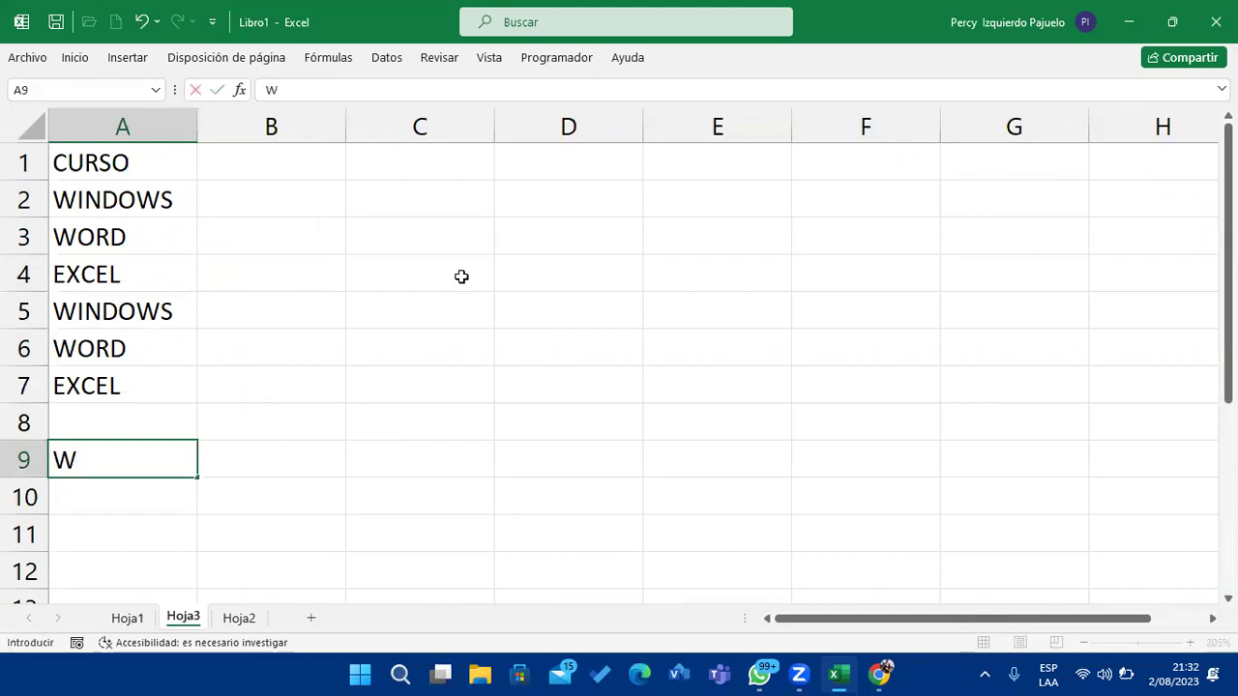
pyautogui.press('BackSpace')
pyautogui.write('Aplicar ')
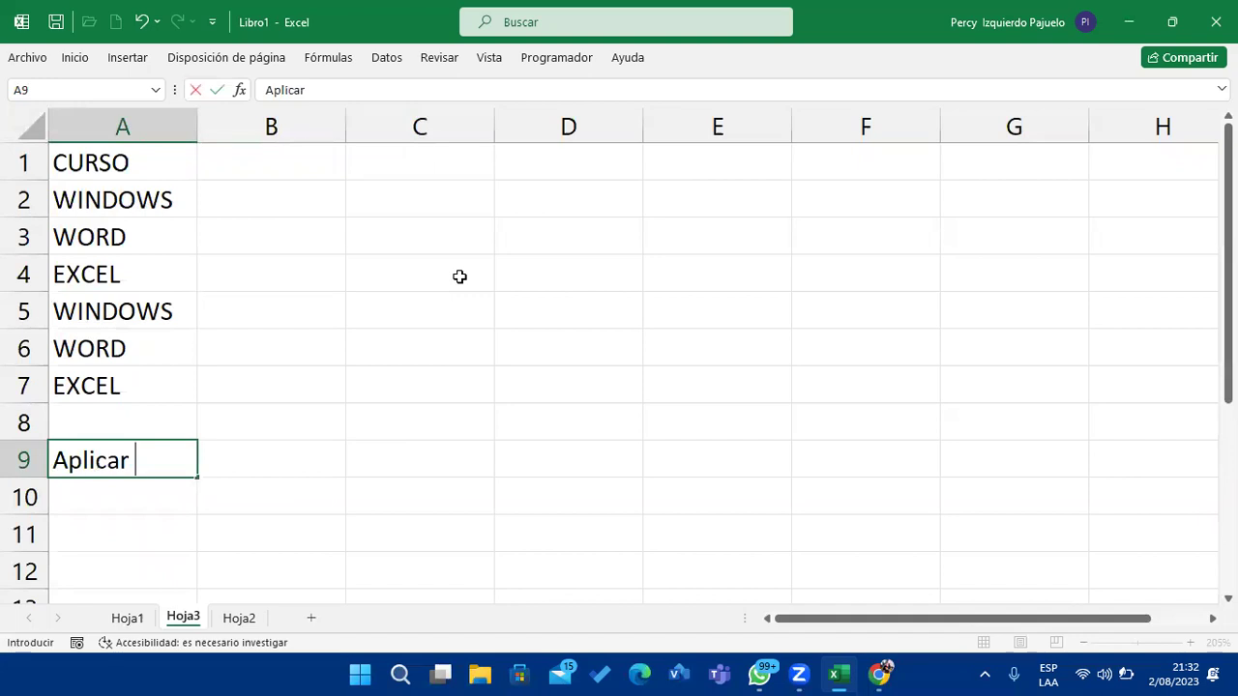
pyautogui.write('formatocom')
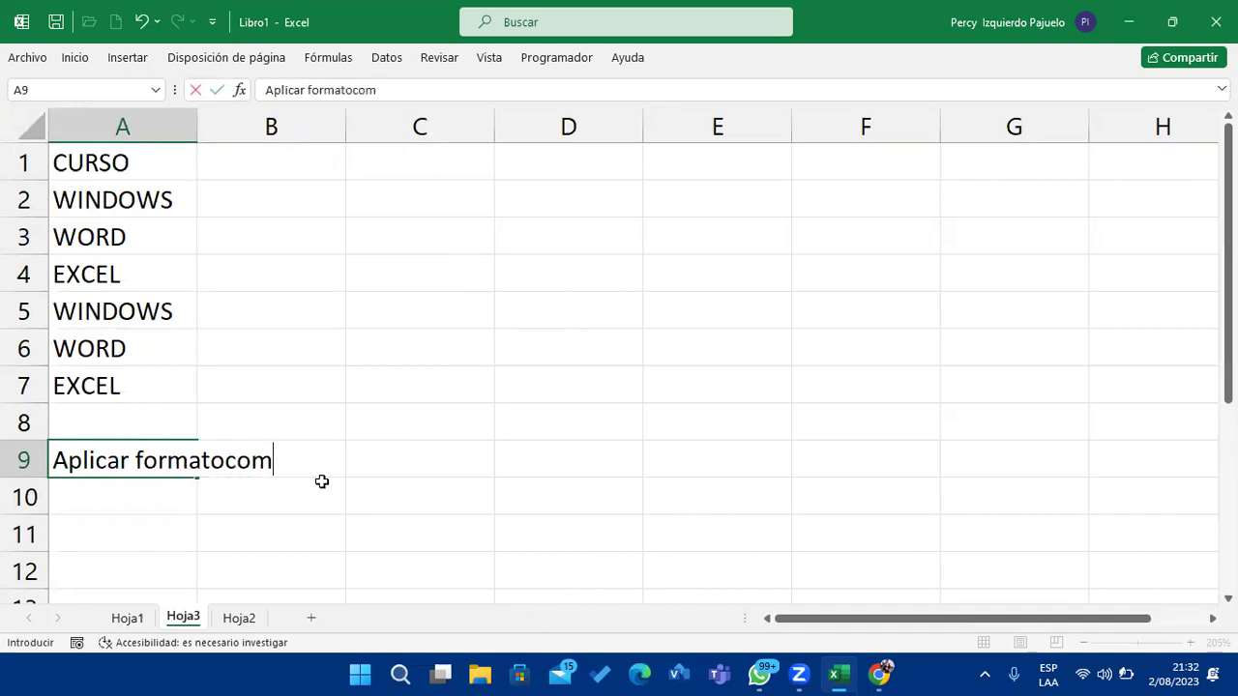
pyautogui.press('BackSpace')
pyautogui.press('BackSpace')
pyautogui.press('BackSpace')
pyautogui.press('BackSpace')
pyautogui.write('o condici')
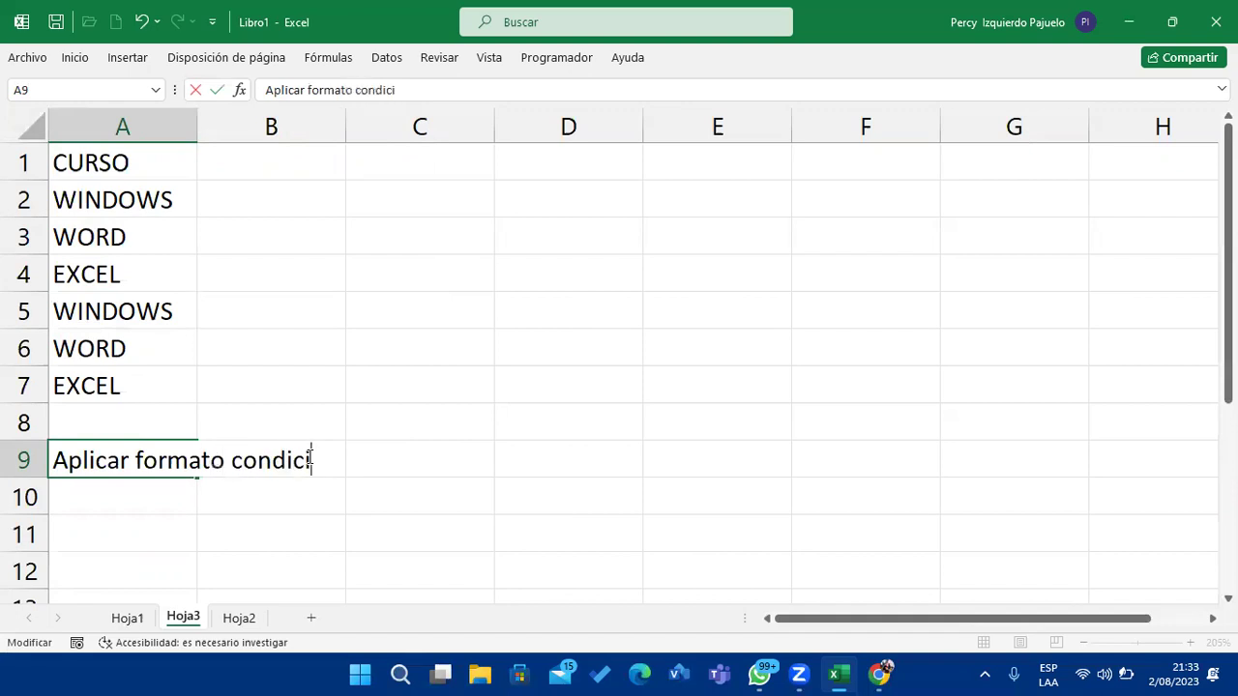
pyautogui.write('onal')
pyautogui.press('Return')
# Add 'Windows color celeste' and 'Word color Azul' in A10:A11, then type 'Excel color Verde'.
pyautogui.write('W')
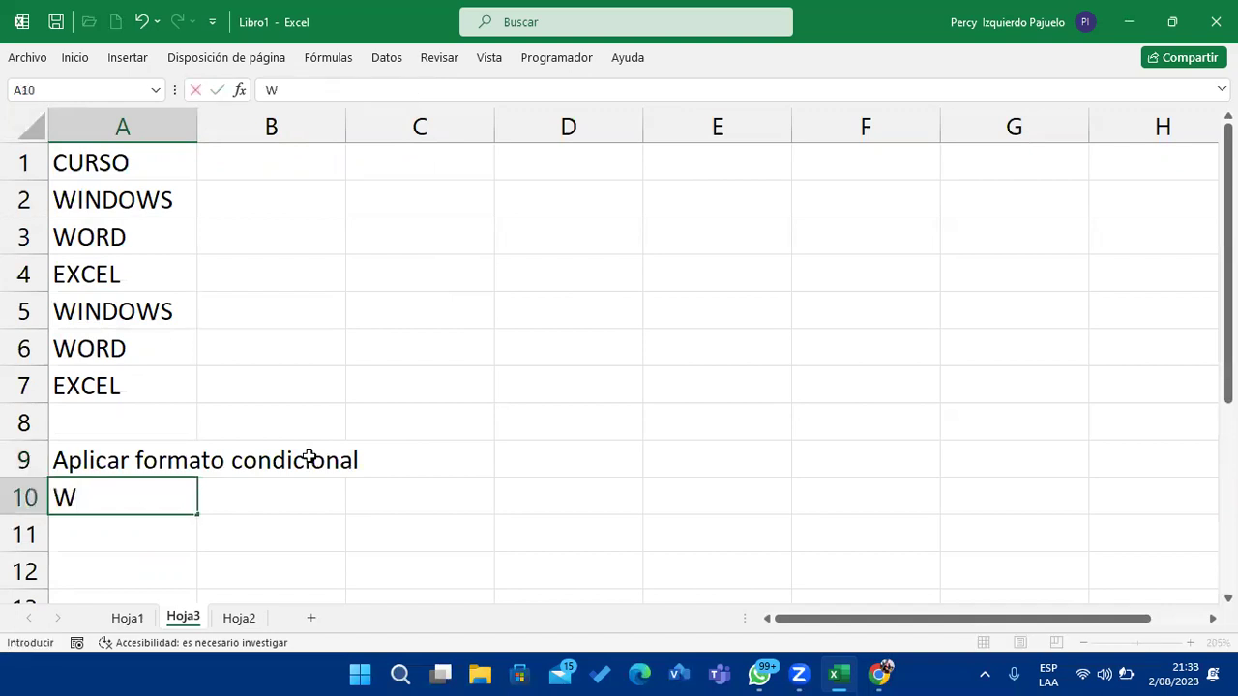
pyautogui.write('indows color celeste')
pyautogui.press('Return')
pyautogui.write('Word colro')
pyautogui.press('BackSpace')
pyautogui.press('BackSpace')
pyautogui.write('or ')
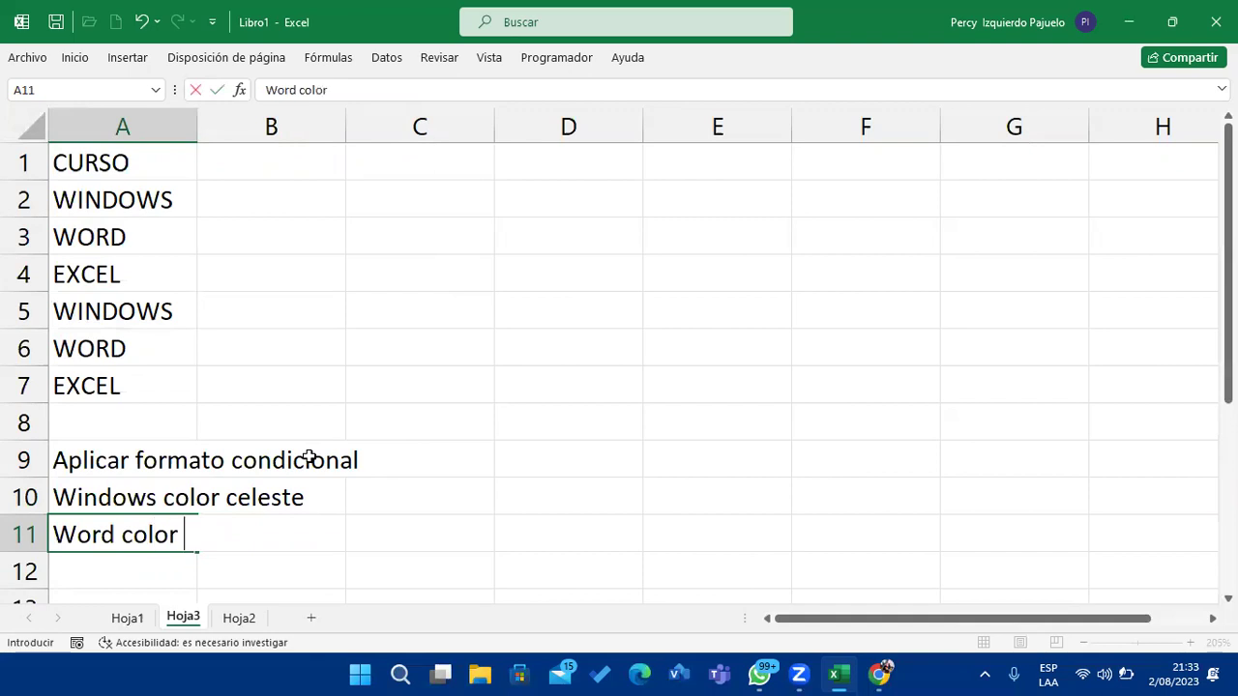
pyautogui.write('Azul')
pyautogui.press('Return')
pyautogui.write('Excel color Verde')
# Confirm 'Excel color Verde' in A12 and select the course names in A2:A7.
pyautogui.press('Return')
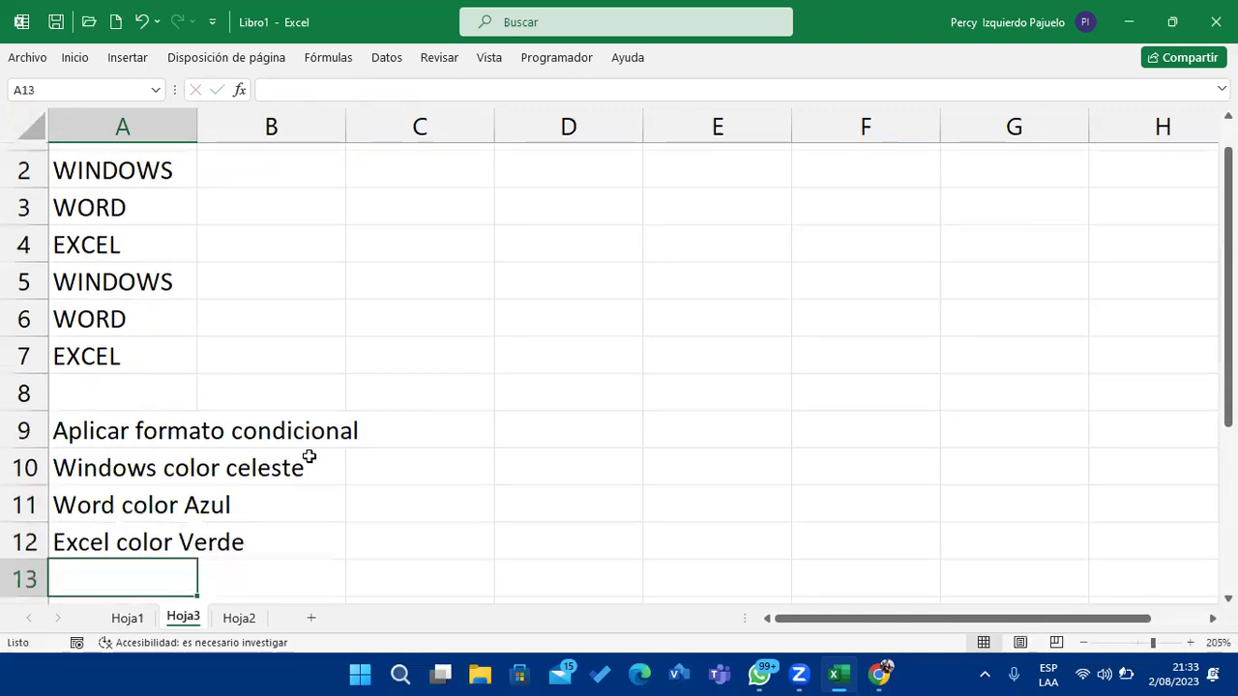
pyautogui.scroll(1, 295, 450)
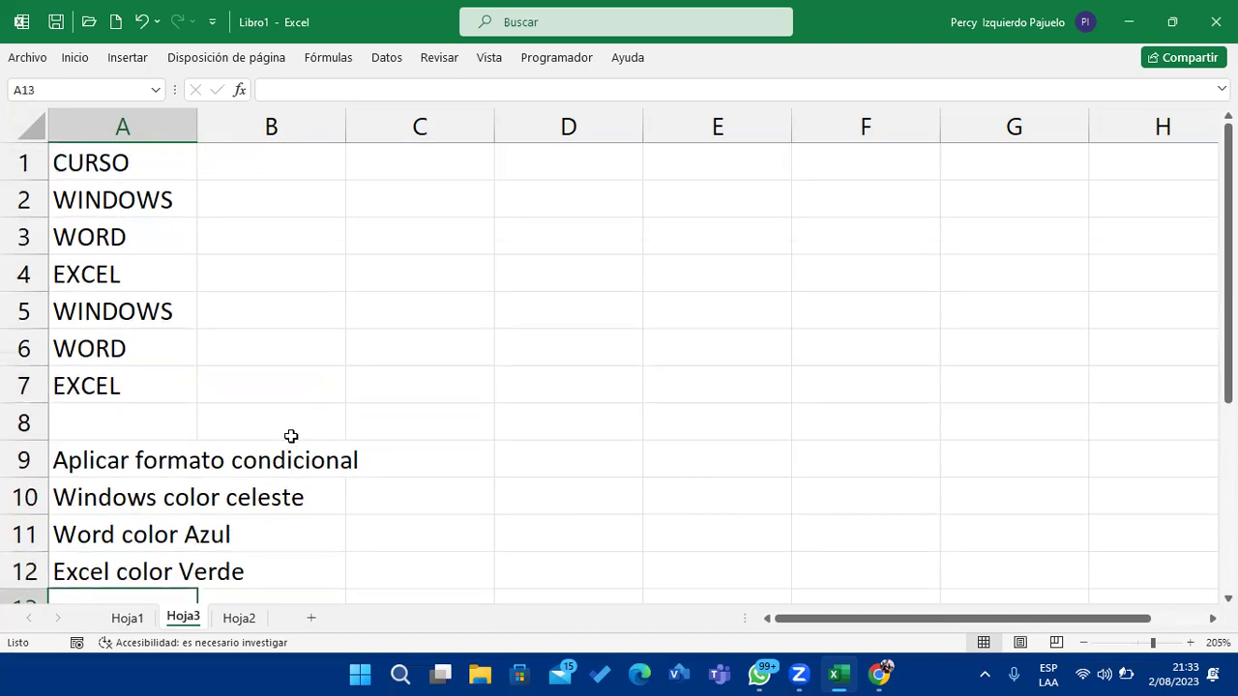
pyautogui.moveTo(136, 200); pyautogui.dragTo(147, 375)
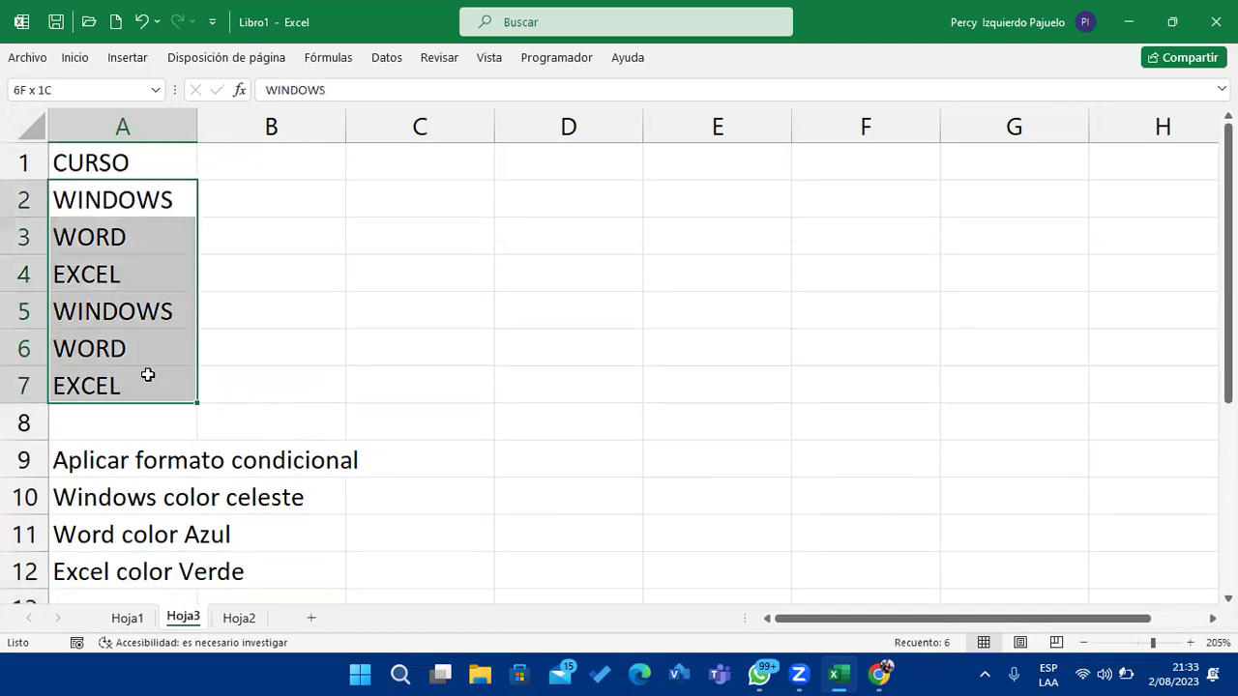
# Start an 'equal to Windows' highlight rule on A2:A7.
pyautogui.click(87, 62)
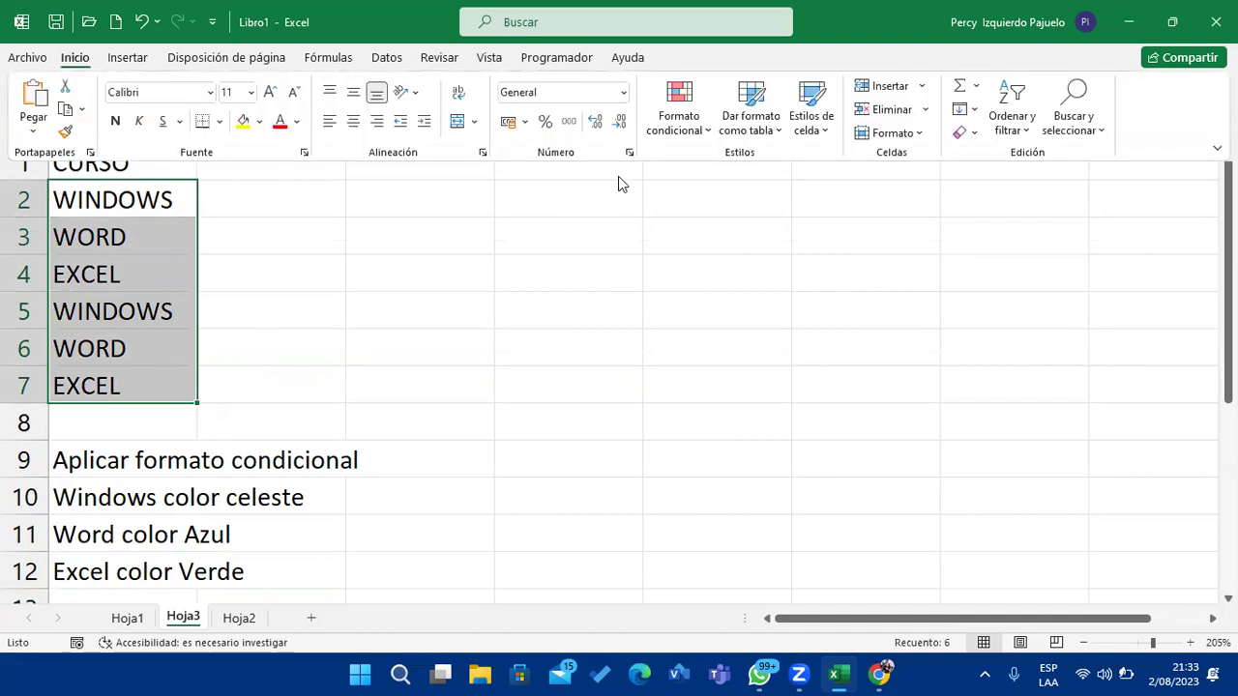
pyautogui.click(687, 131)
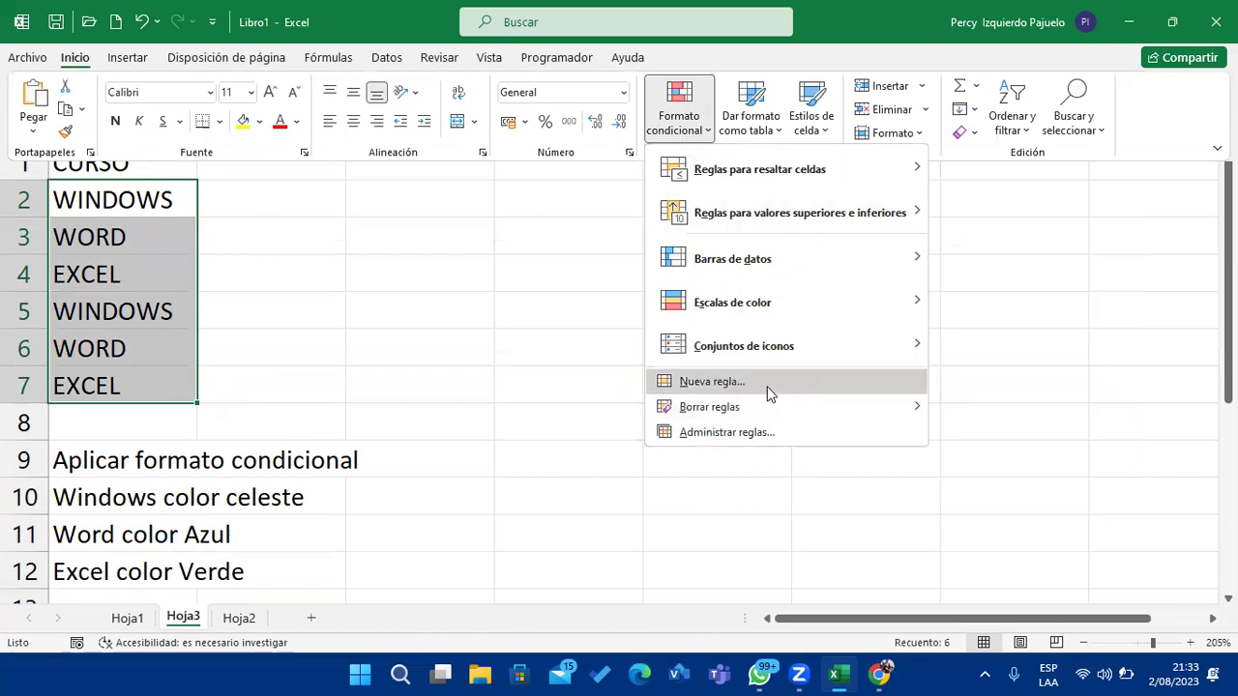
pyautogui.moveTo(912, 169)
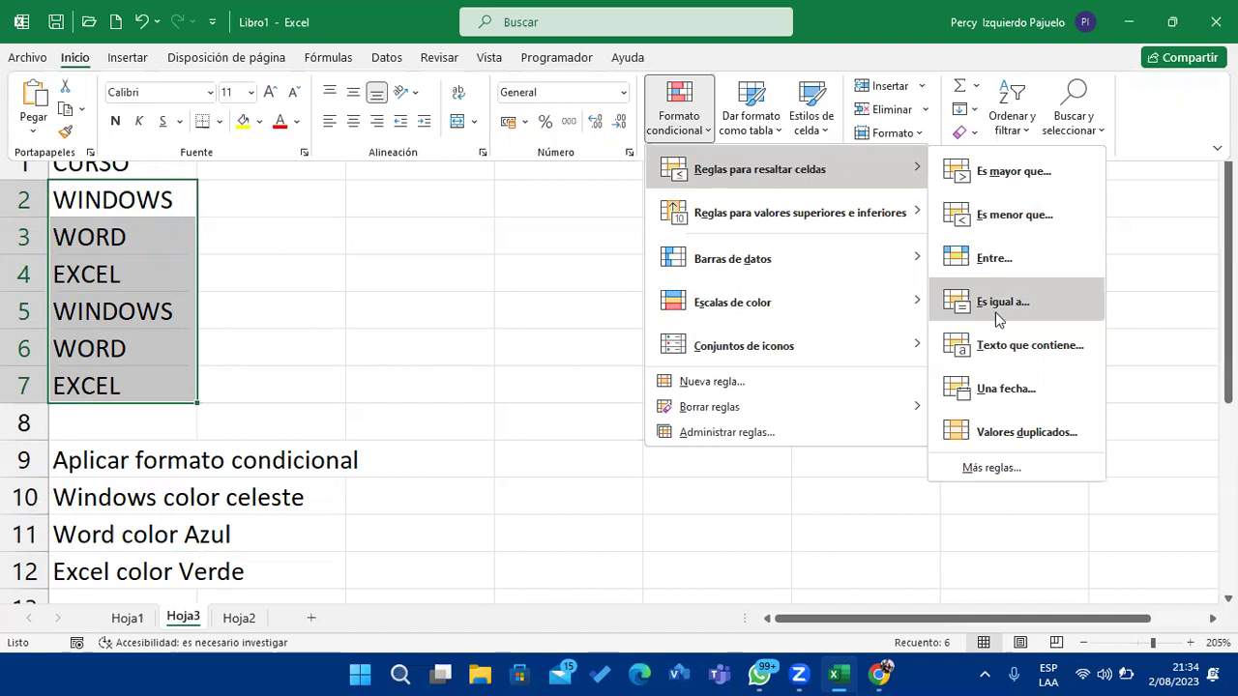
pyautogui.click(999, 320)
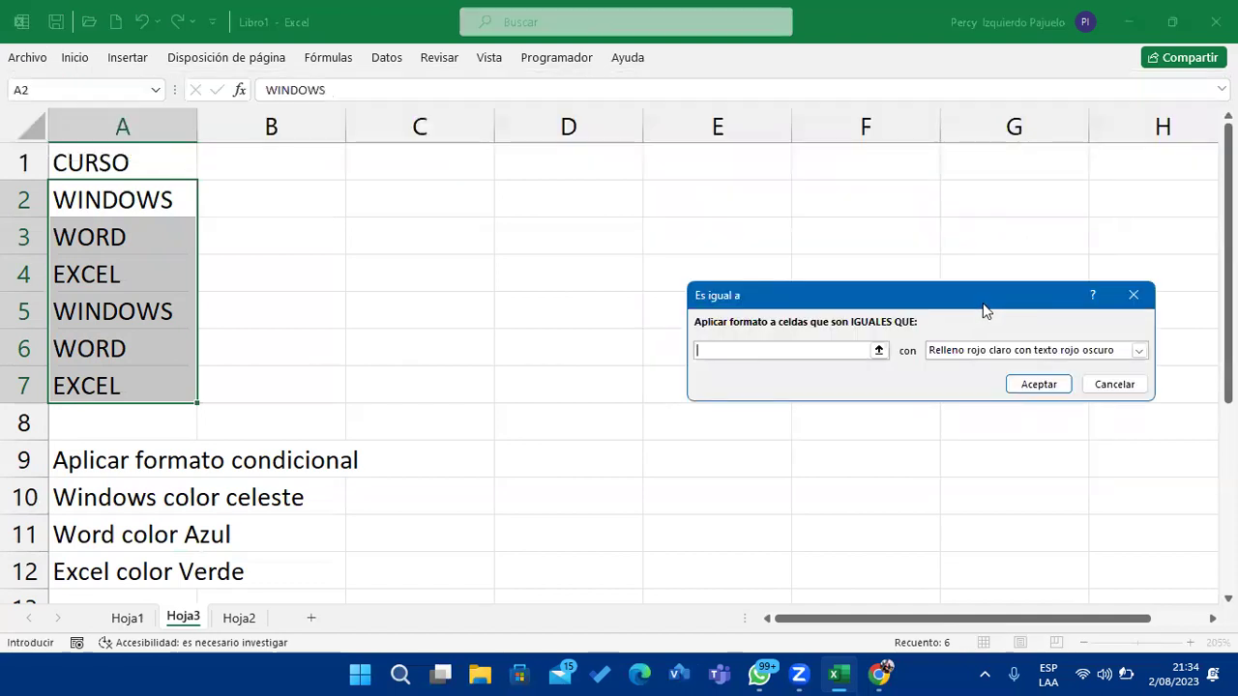
pyautogui.write('Win')
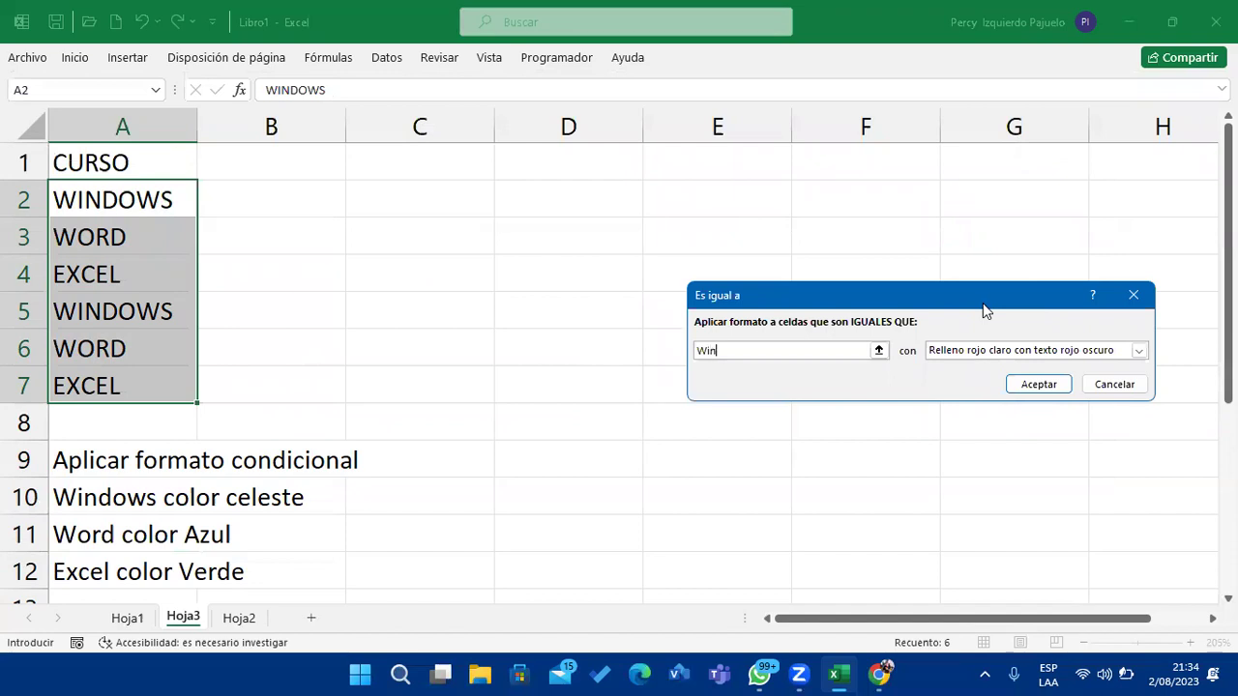
pyautogui.write('dows')
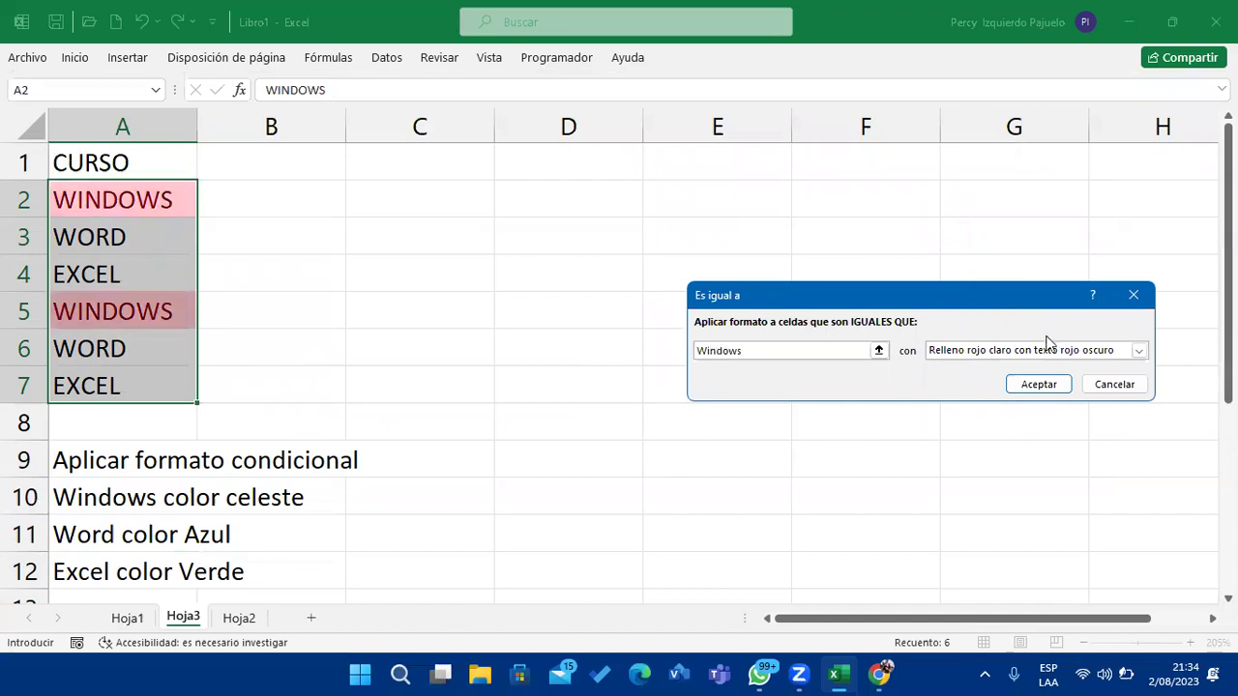
pyautogui.click(1085, 353)
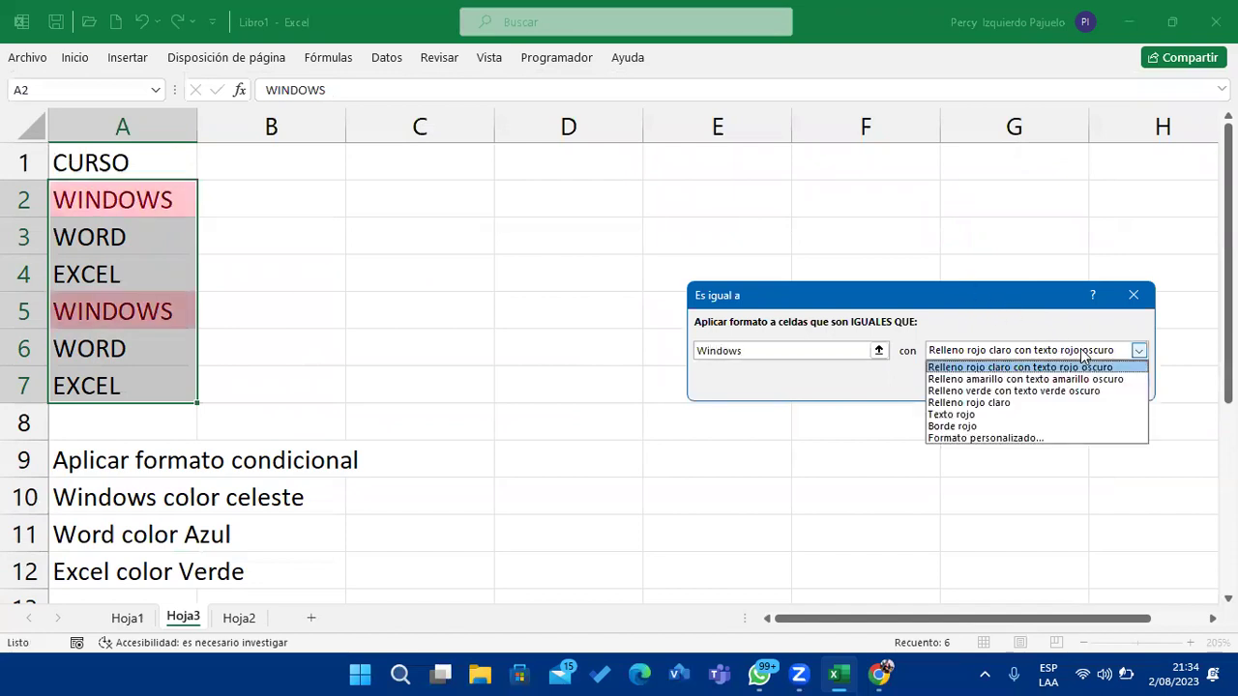
pyautogui.click(1084, 358)
pyautogui.click(1058, 353)
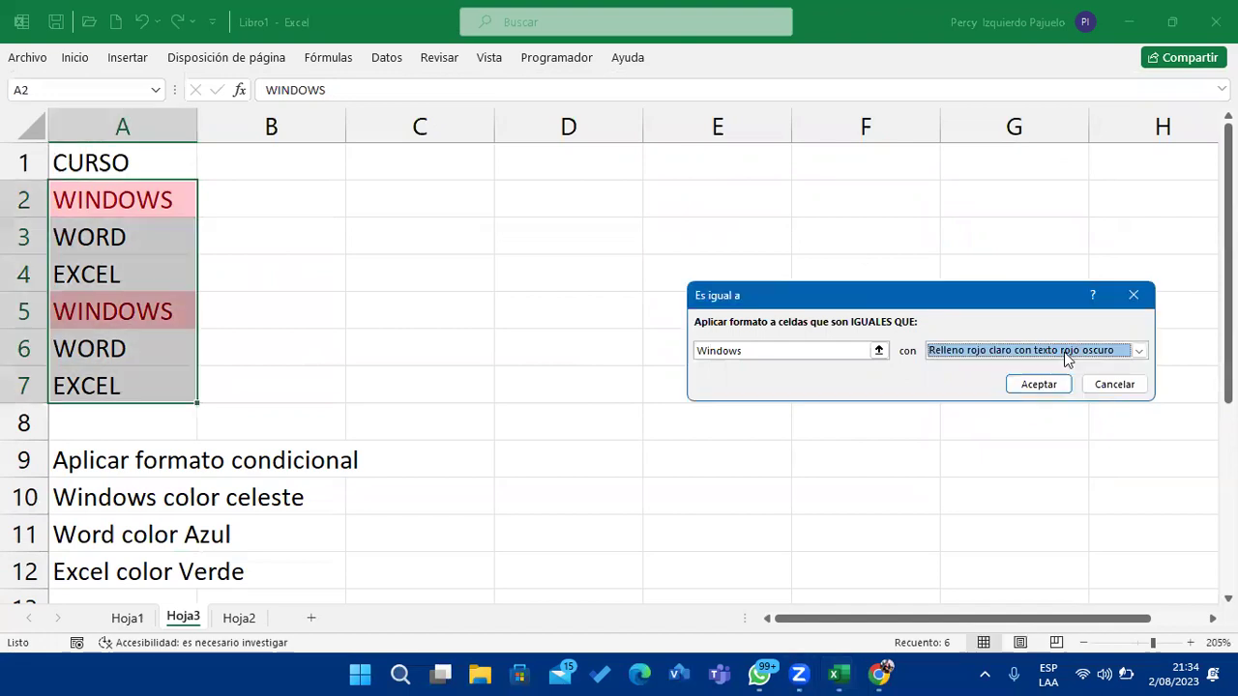
pyautogui.click(1138, 350)
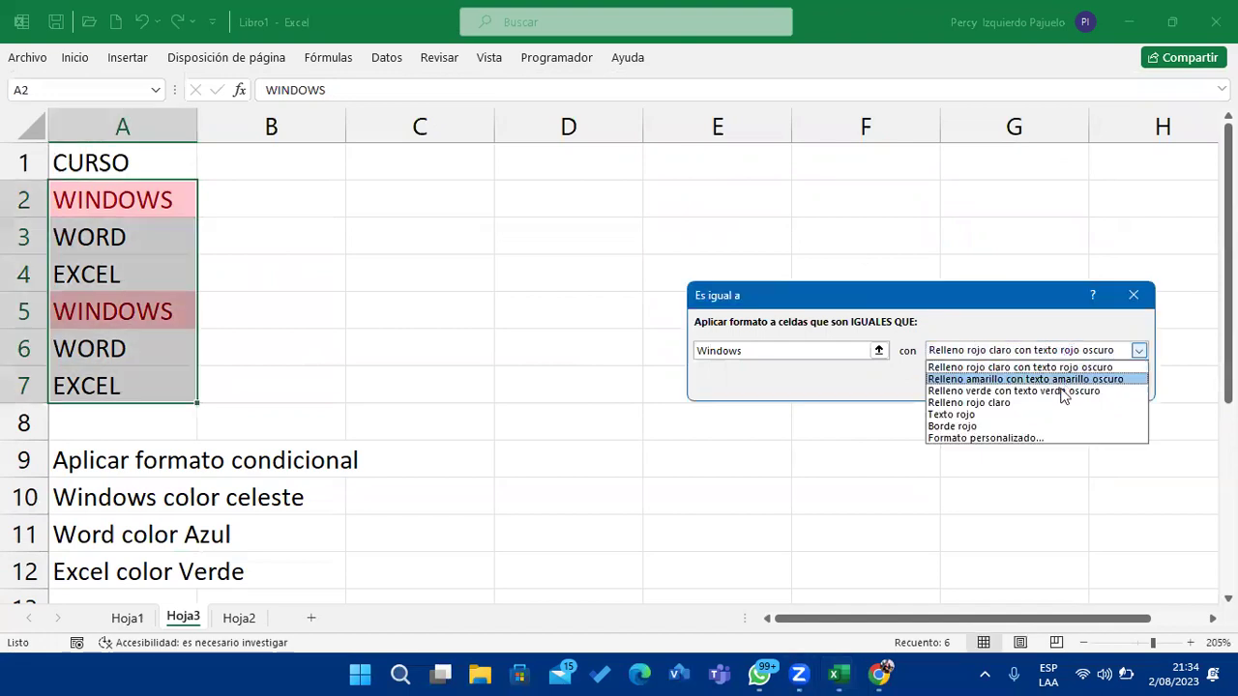
# Give the Windows rule a custom bold light-blue font and apply it.
pyautogui.click(1016, 440)
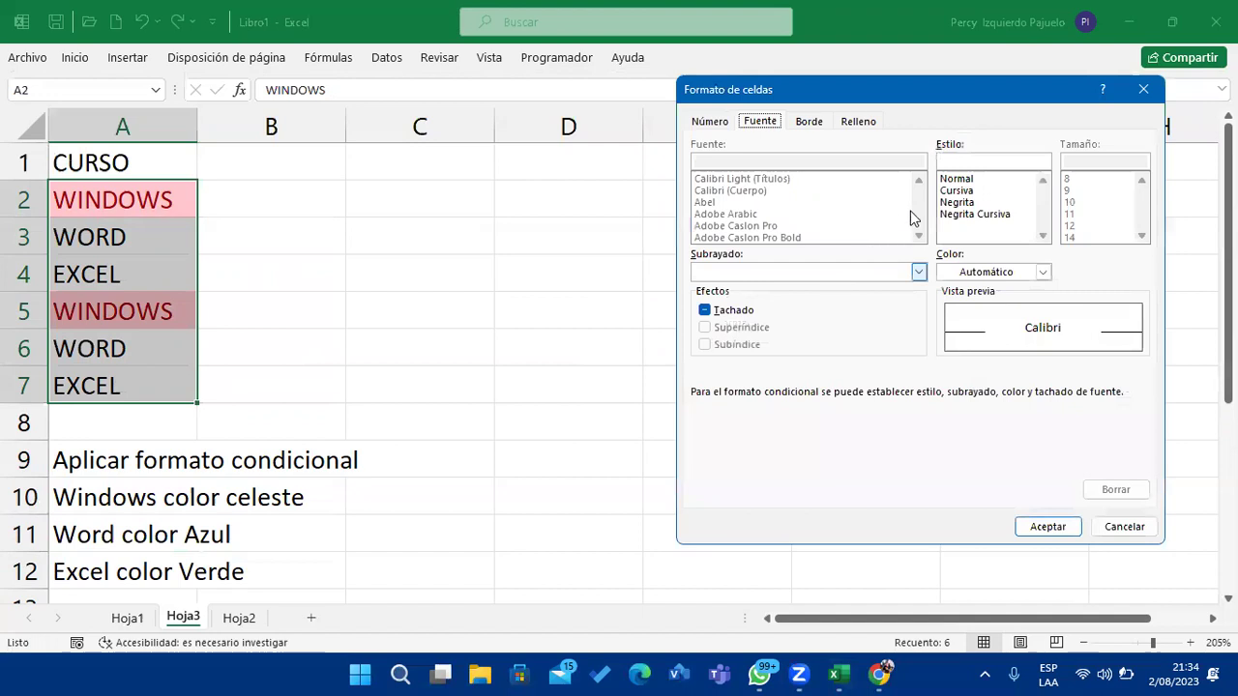
pyautogui.click(981, 203)
pyautogui.click(1031, 271)
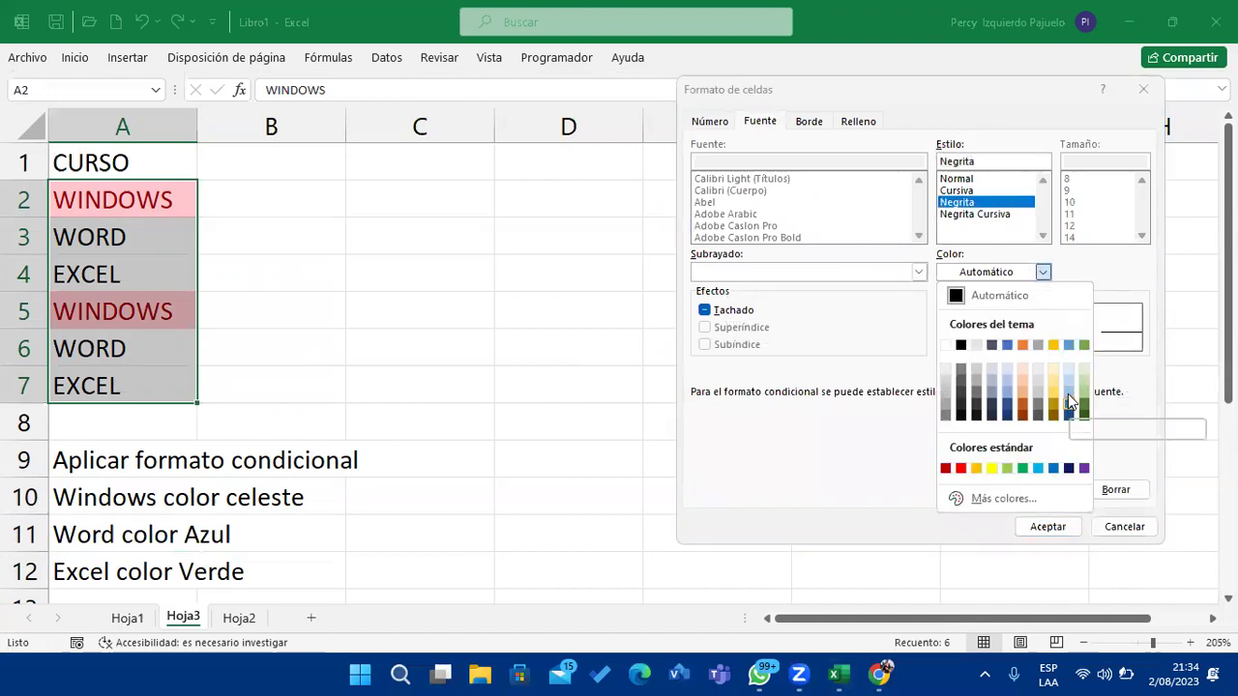
pyautogui.click(1068, 392)
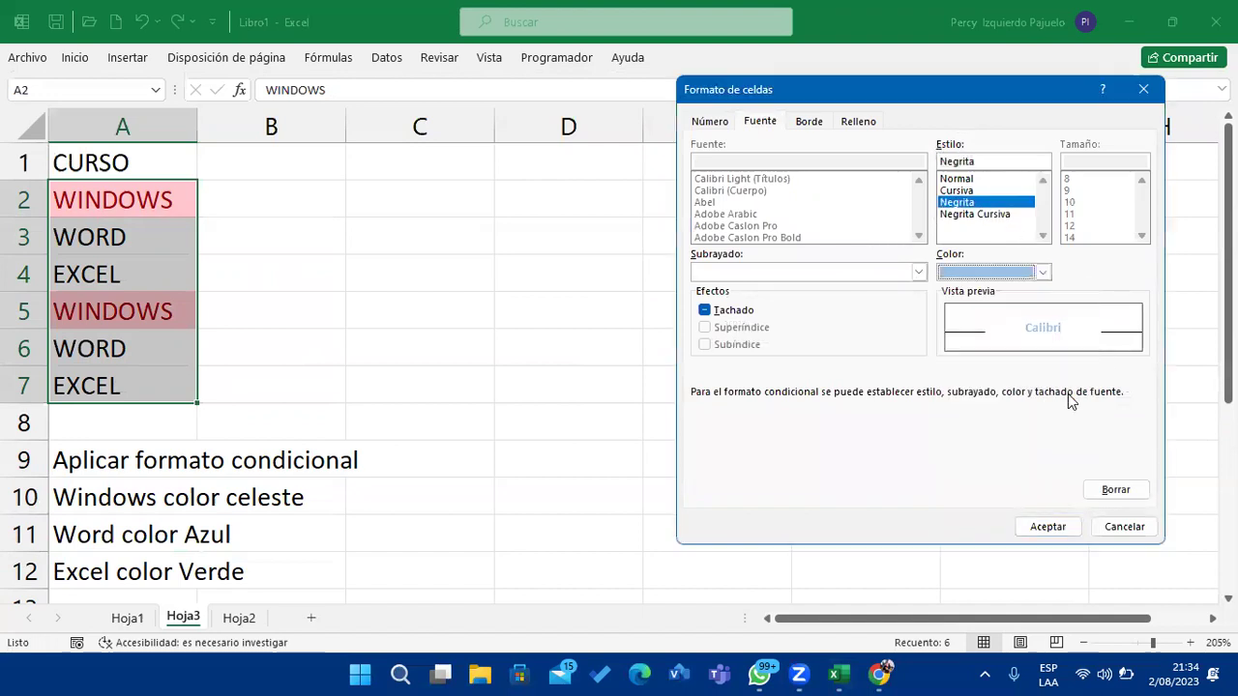
pyautogui.click(1047, 529)
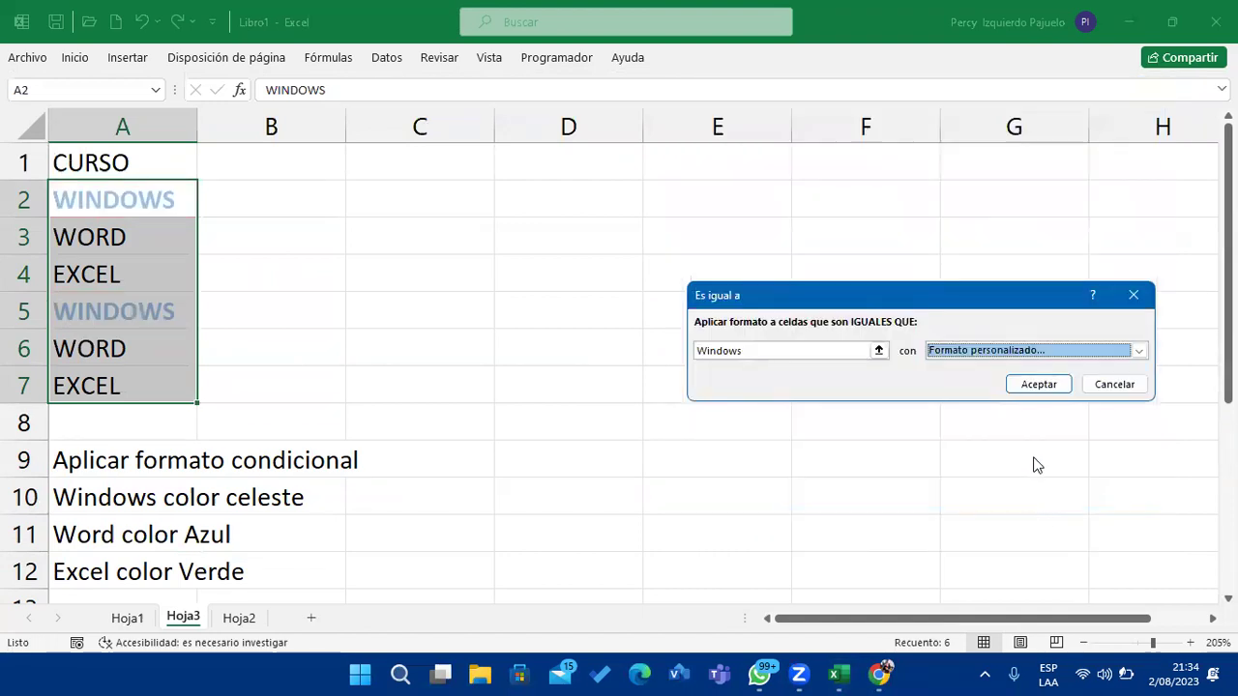
pyautogui.click(1018, 387)
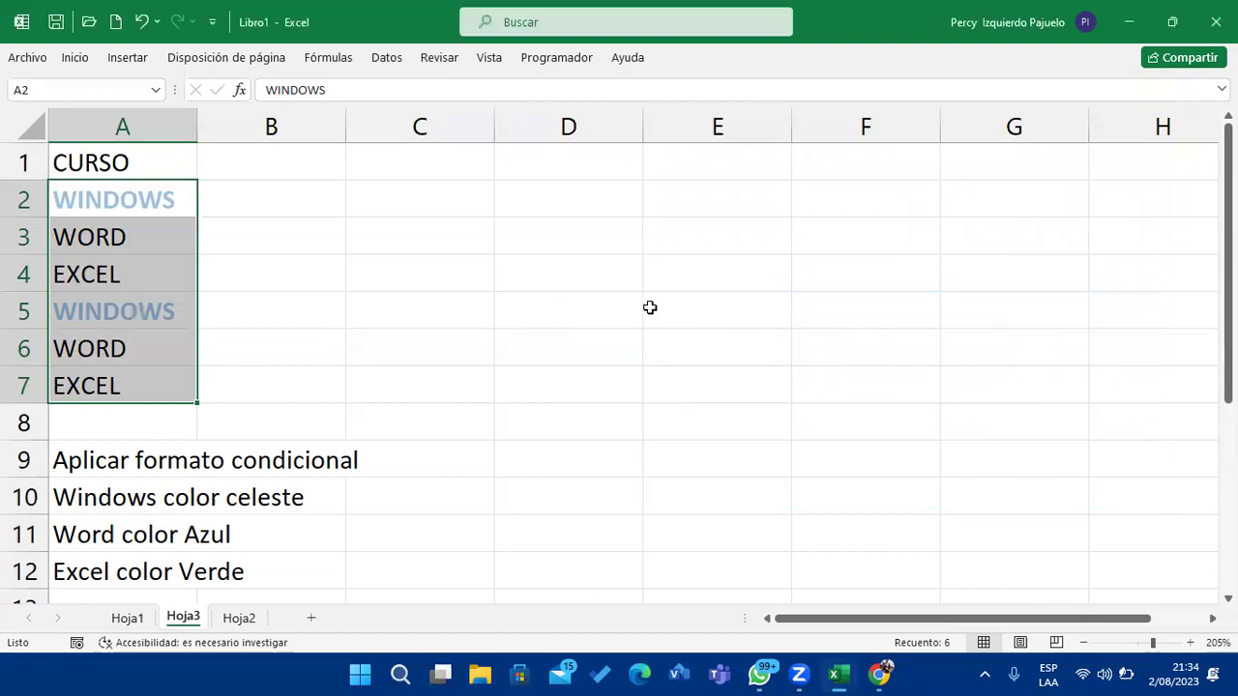
pyautogui.click(75, 58)
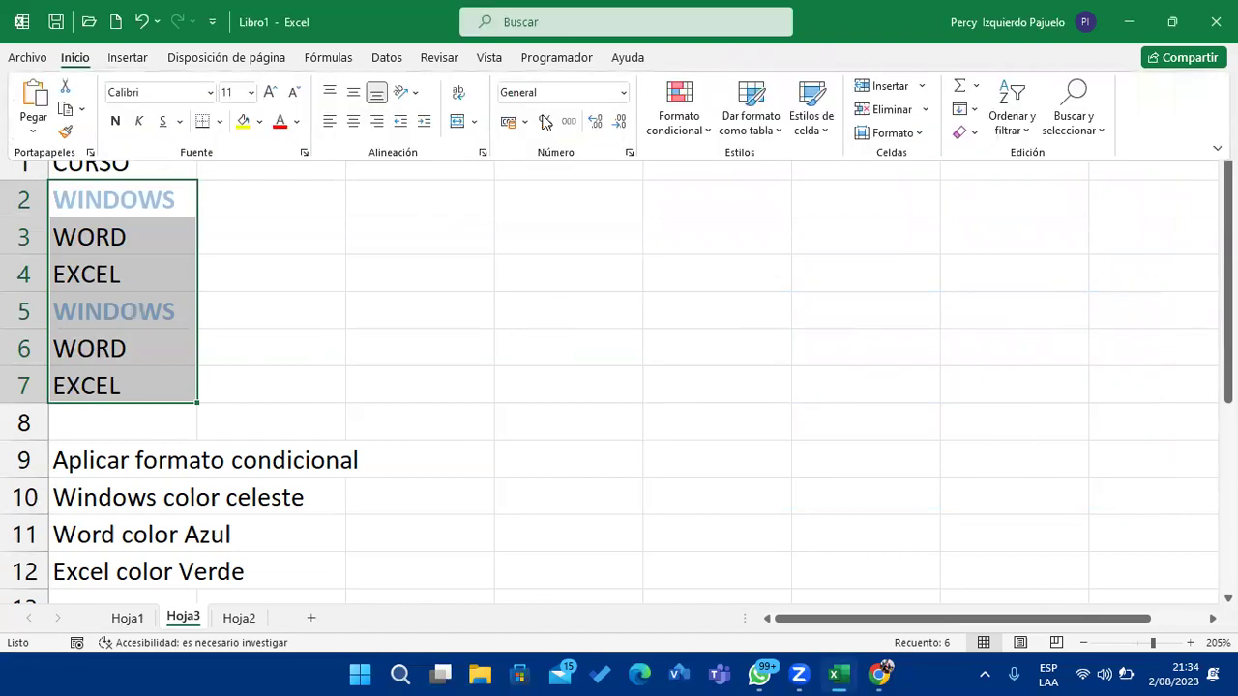
# Add an 'equal to Word' rule on A2:A7 with a custom bold dark-blue font.
pyautogui.click(680, 121)
pyautogui.moveTo(851, 190)
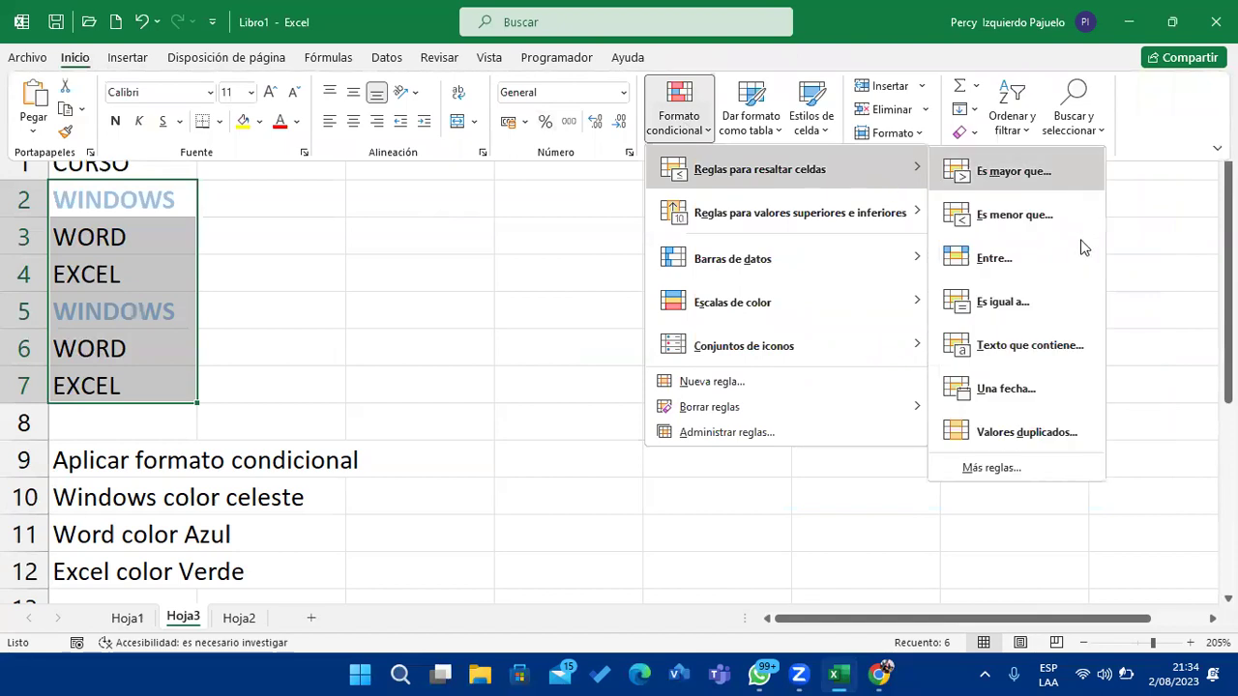
pyautogui.click(1058, 295)
pyautogui.write('W')
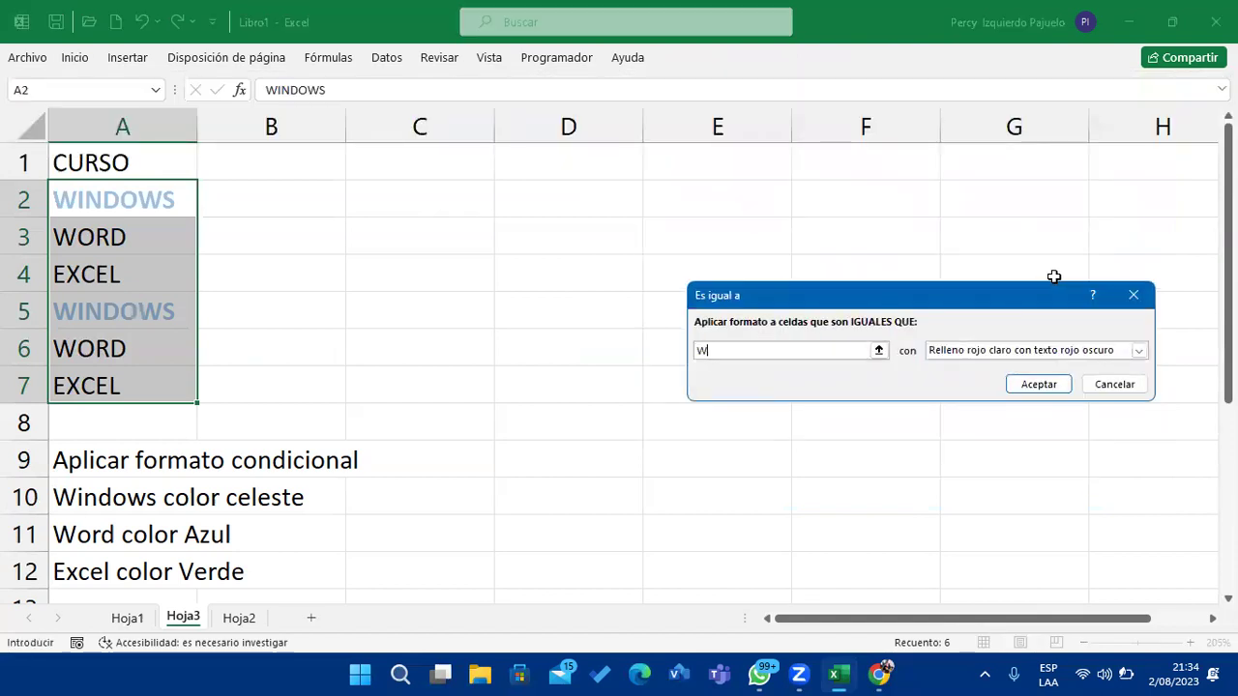
pyautogui.write('ord')
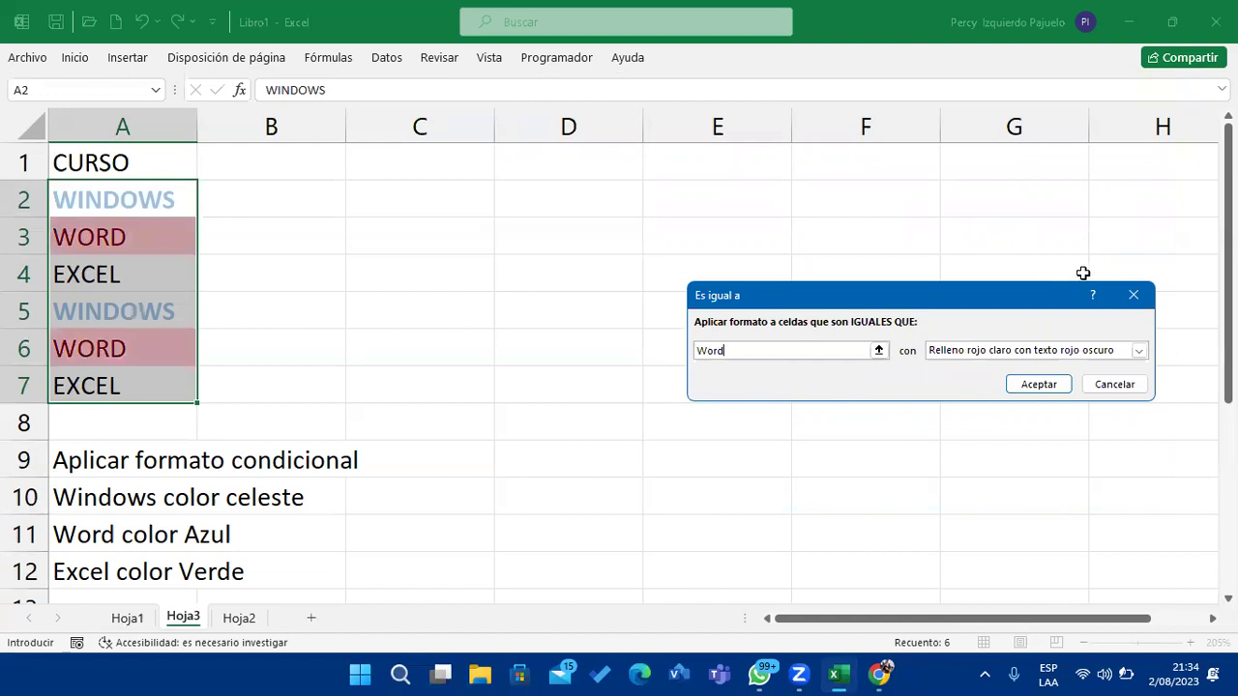
pyautogui.click(1058, 349)
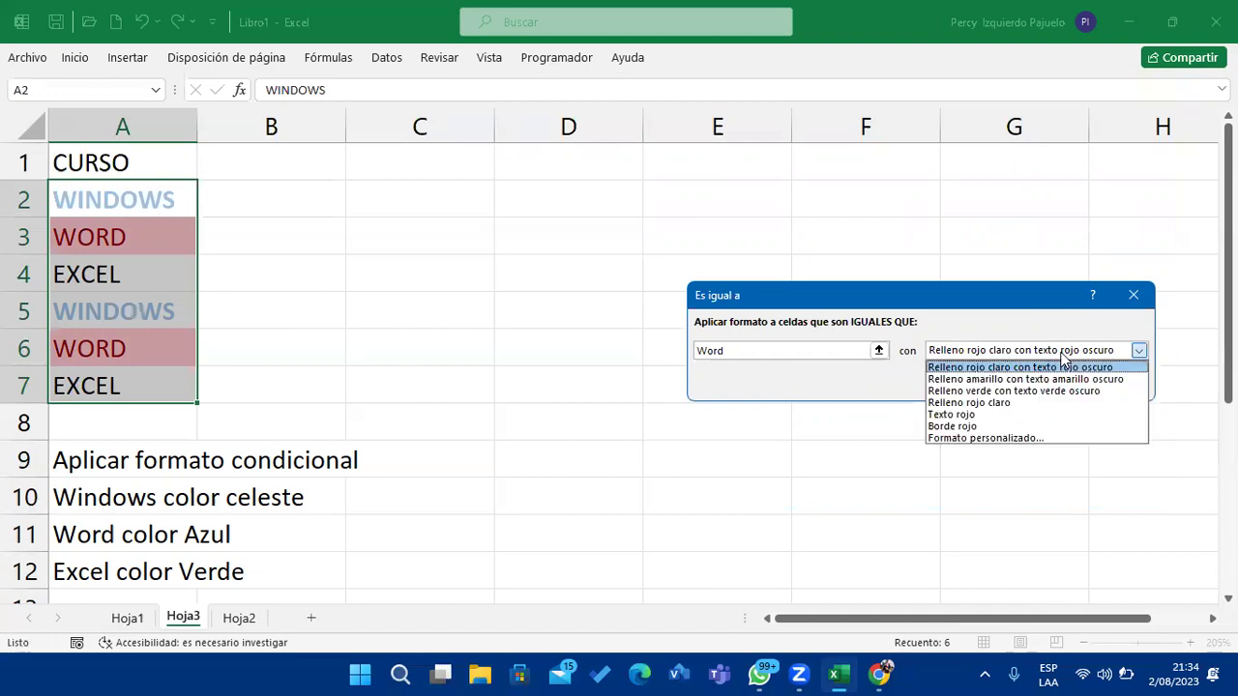
pyautogui.click(1007, 437)
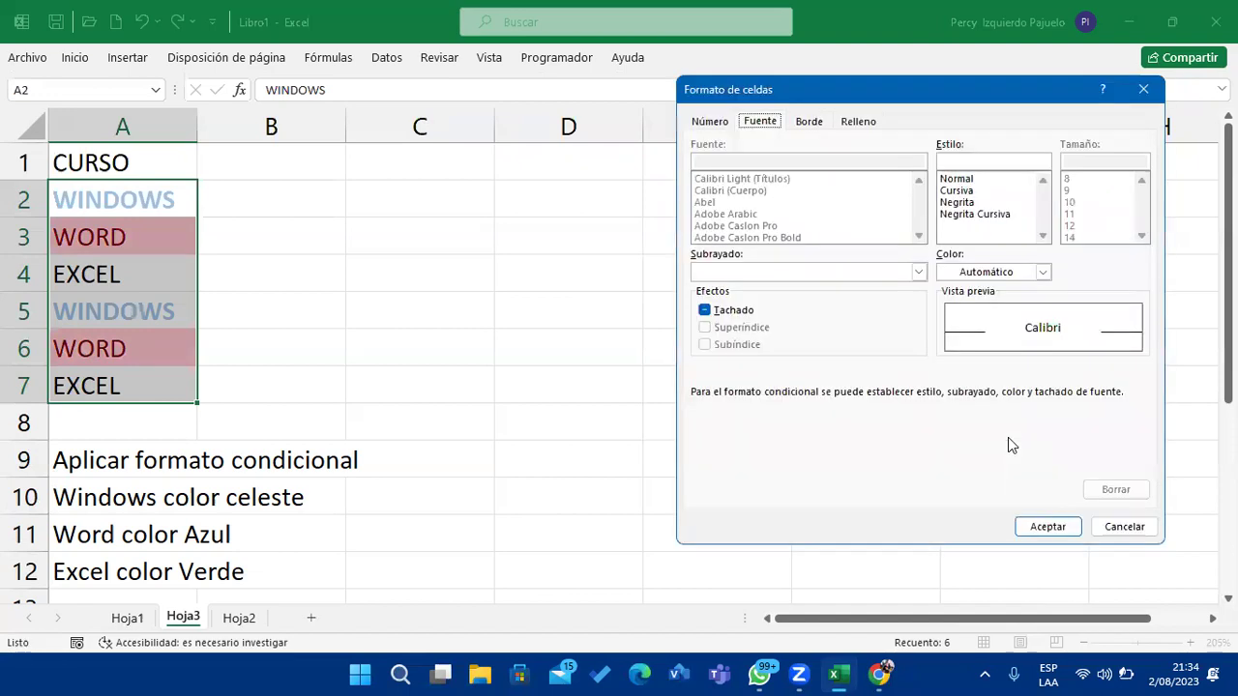
pyautogui.click(981, 202)
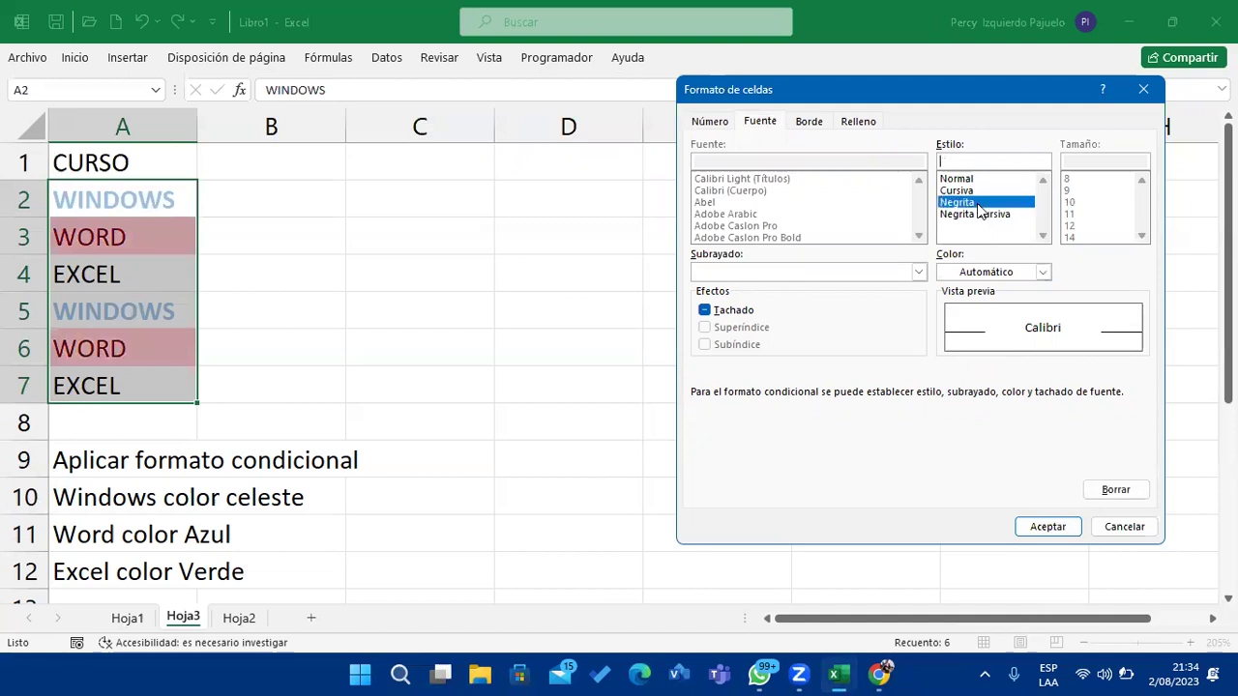
pyautogui.click(1042, 274)
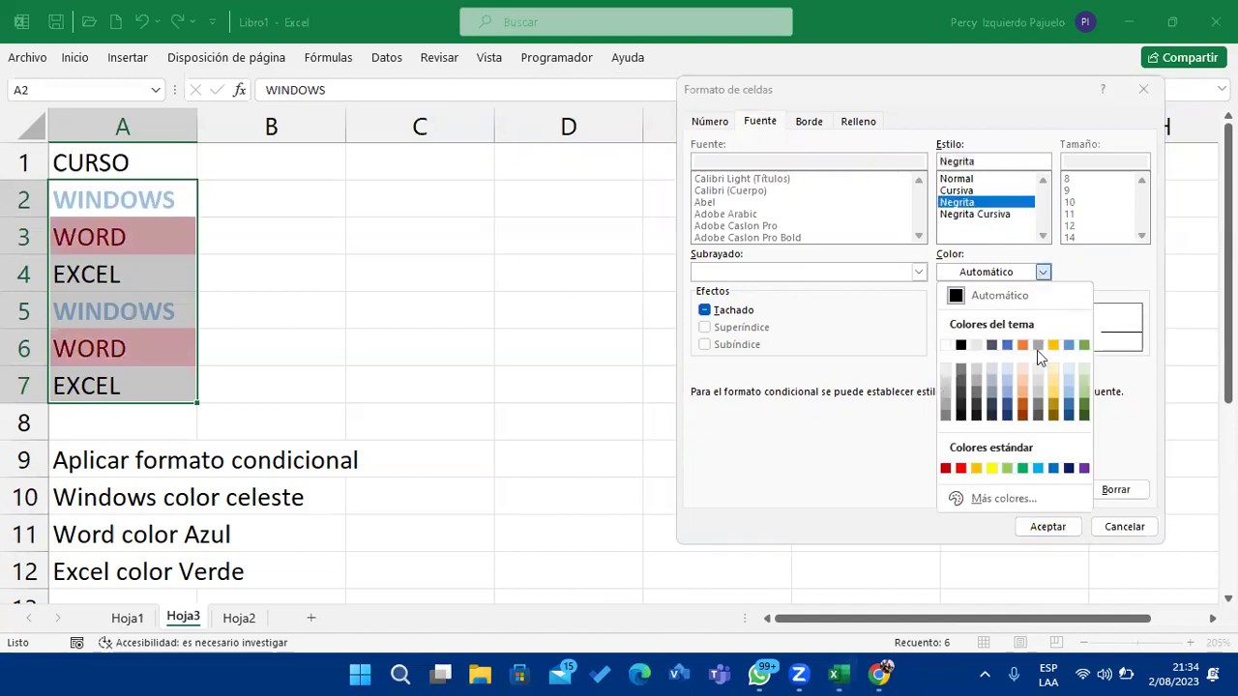
pyautogui.click(1009, 406)
pyautogui.click(1036, 530)
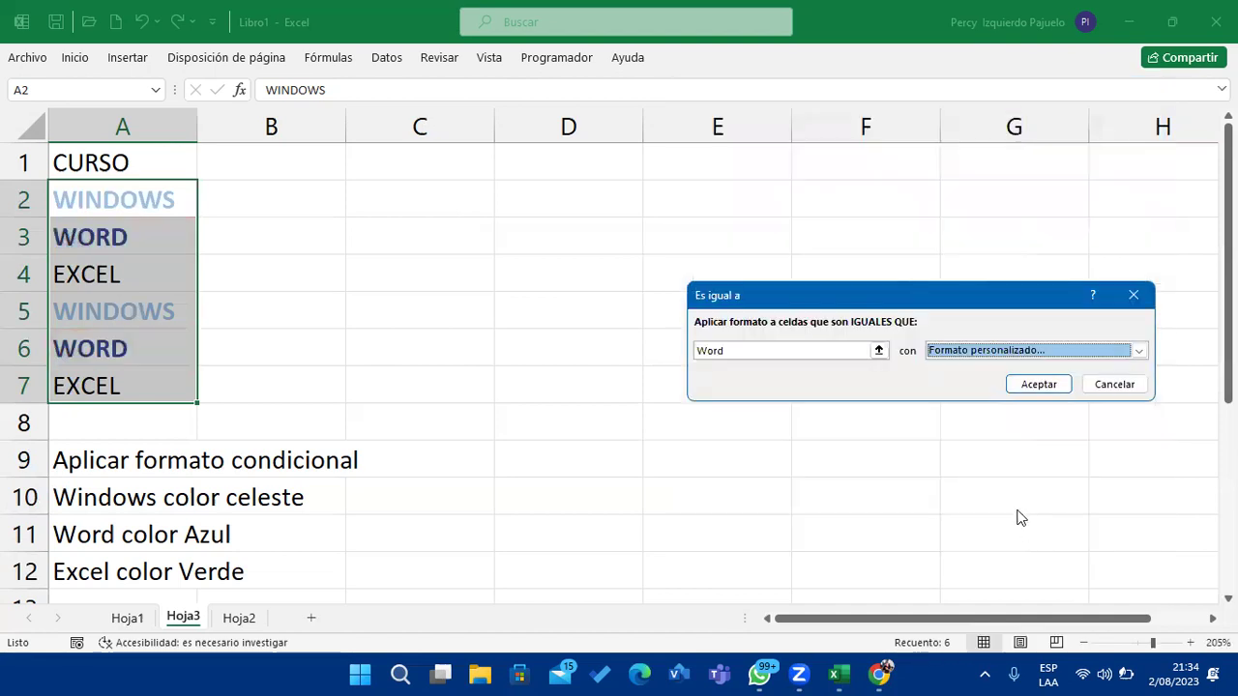
pyautogui.click(1026, 386)
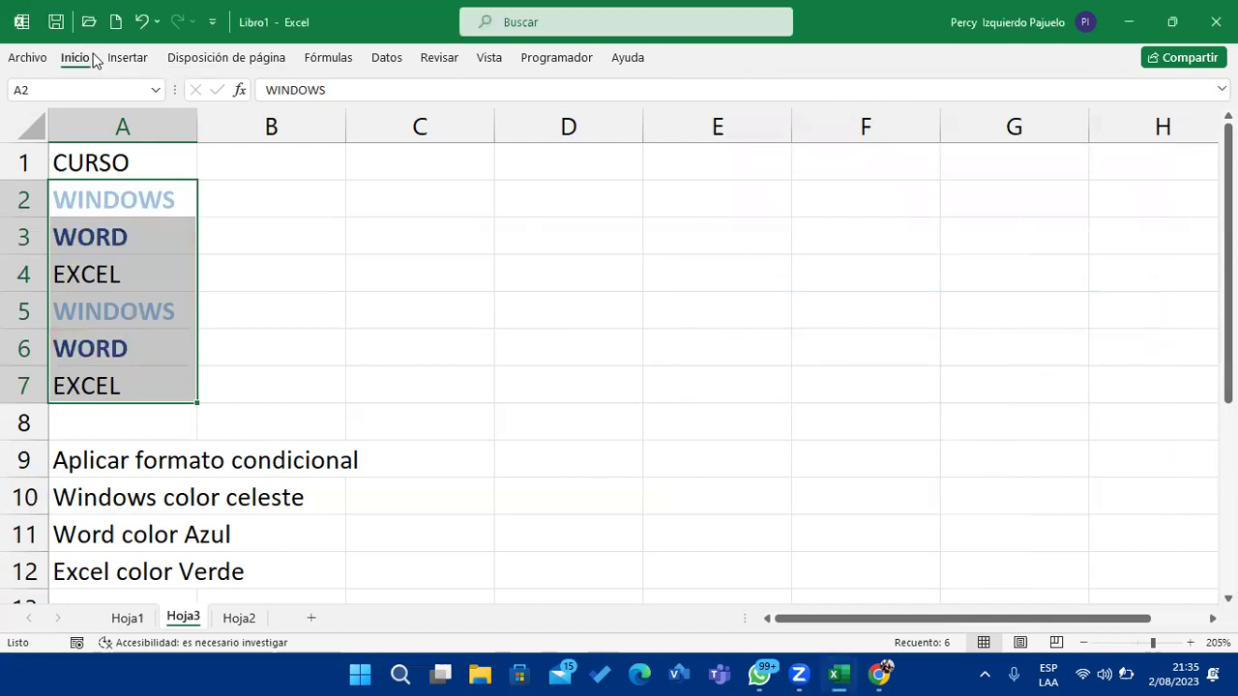
# Start an 'equal to Excel' highlight rule on the course list.
pyautogui.click(92, 59)
pyautogui.click(678, 109)
pyautogui.moveTo(895, 198)
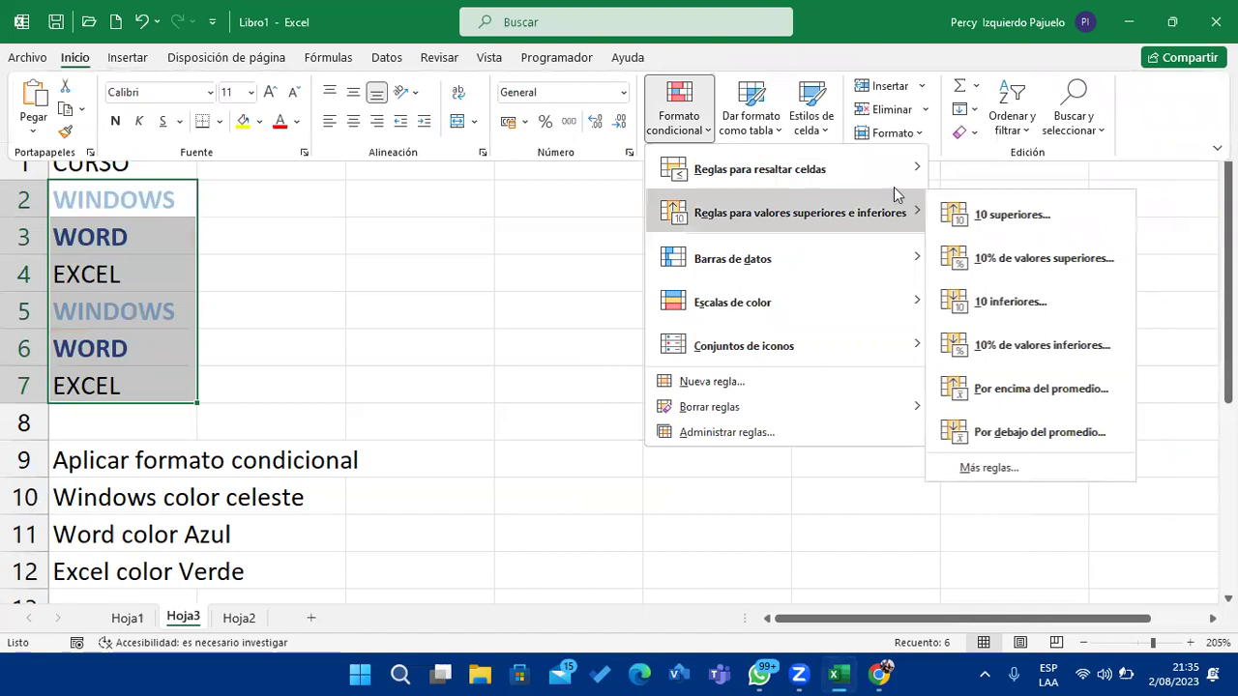
pyautogui.moveTo(923, 179)
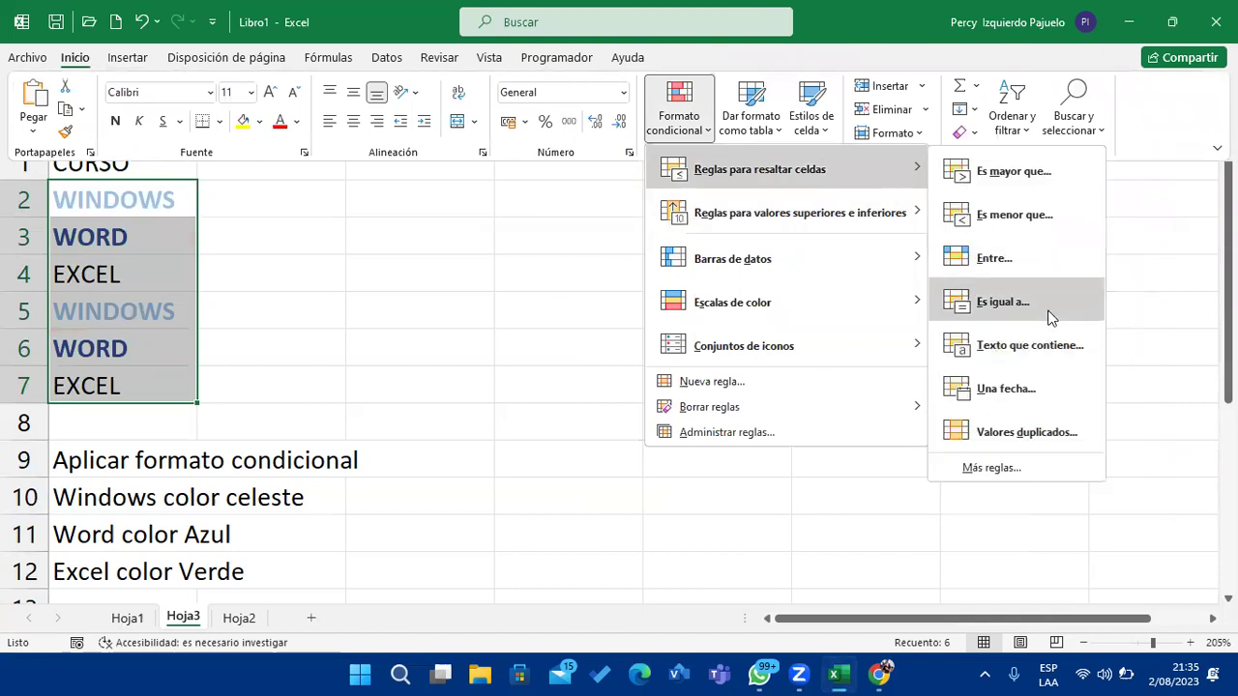
pyautogui.click(1051, 315)
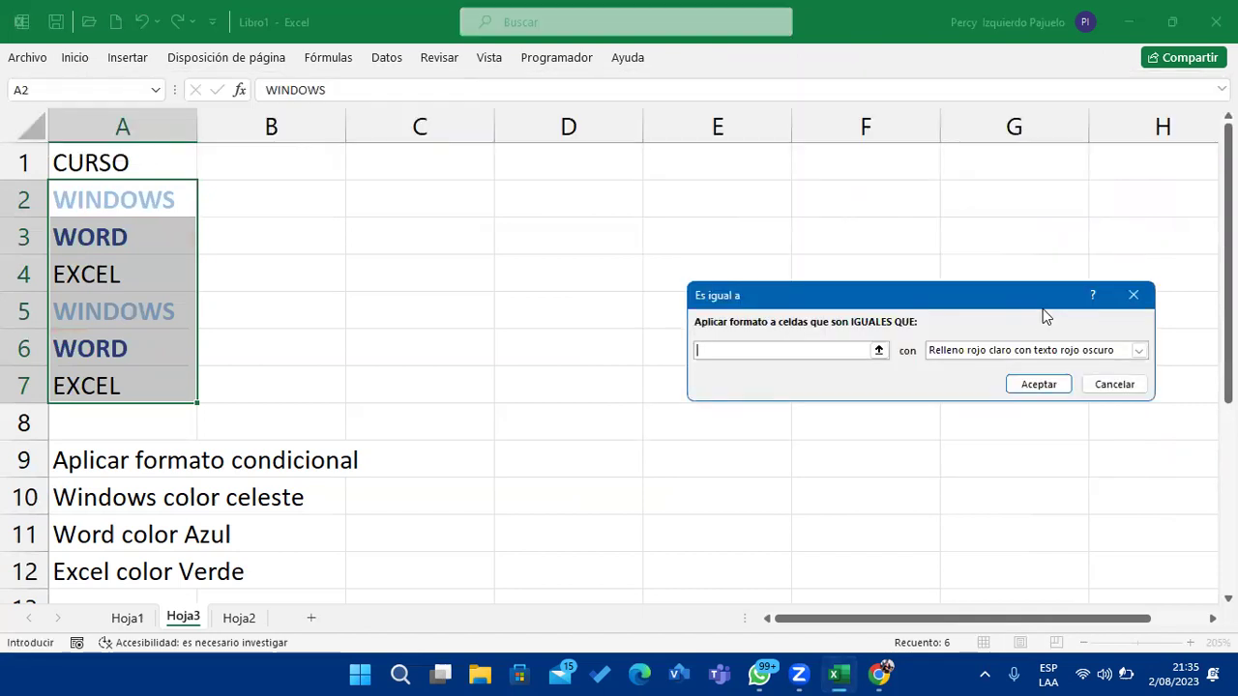
pyautogui.write('Excel')
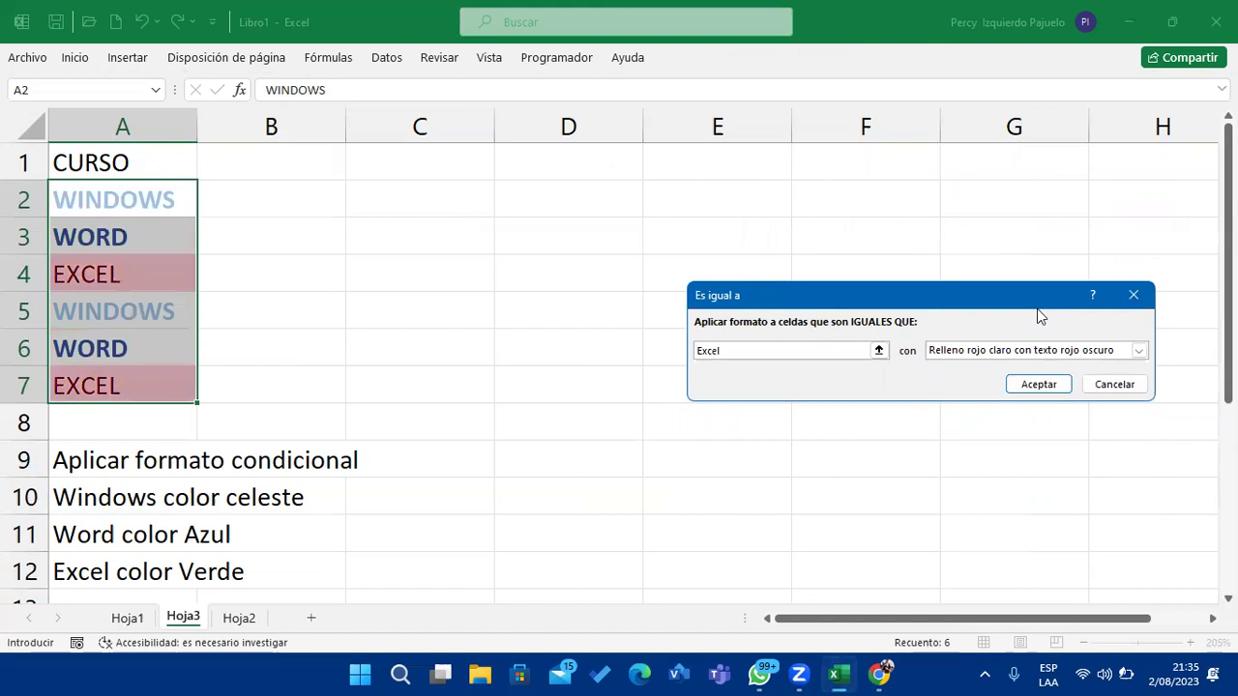
pyautogui.click(1047, 351)
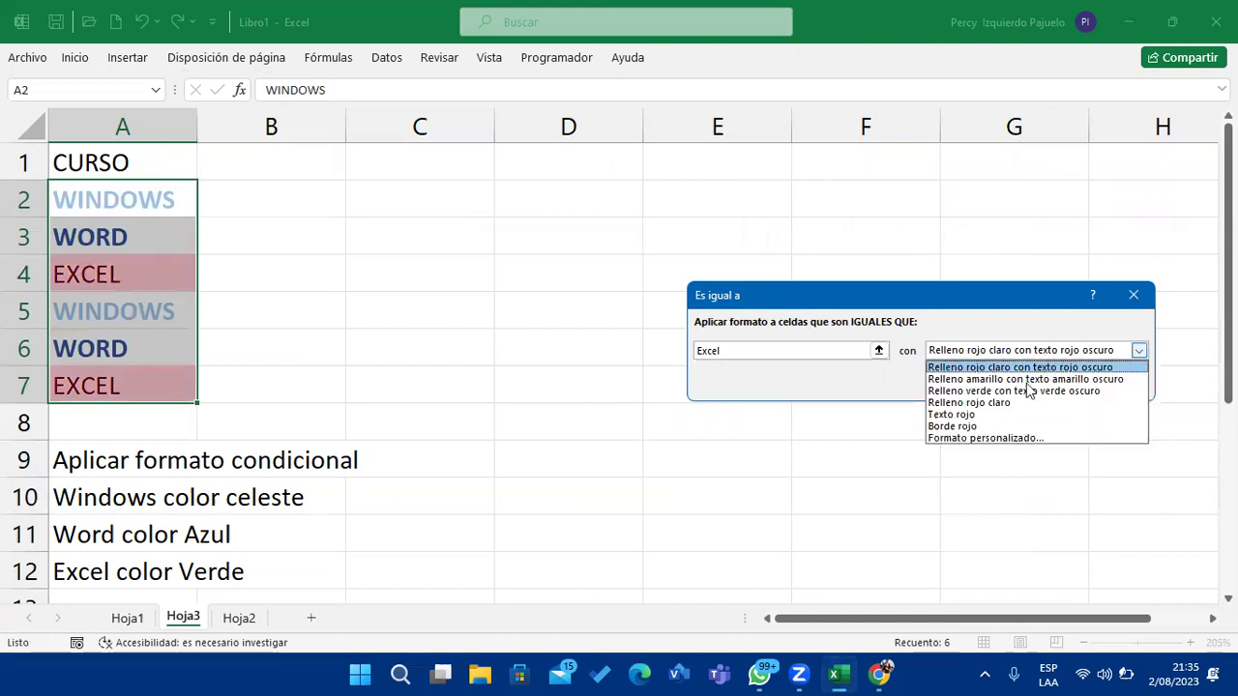
# Give the Excel rule a custom bold dark-green font and apply it.
pyautogui.click(952, 439)
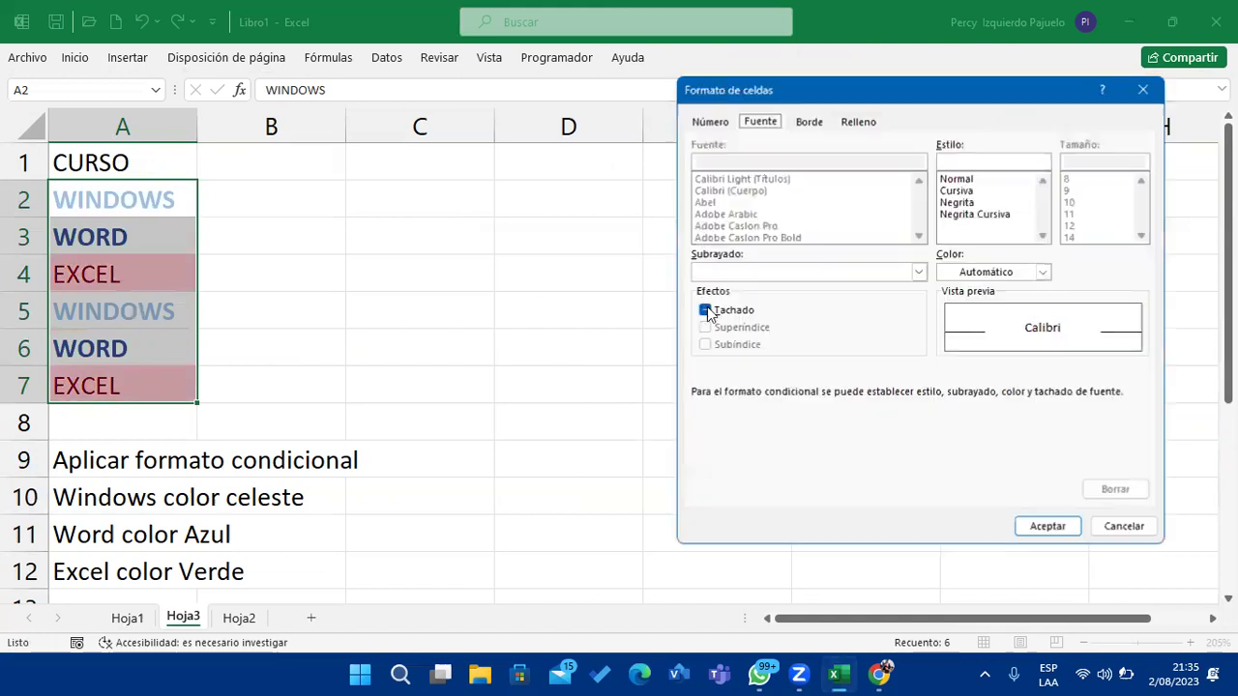
pyautogui.click(956, 202)
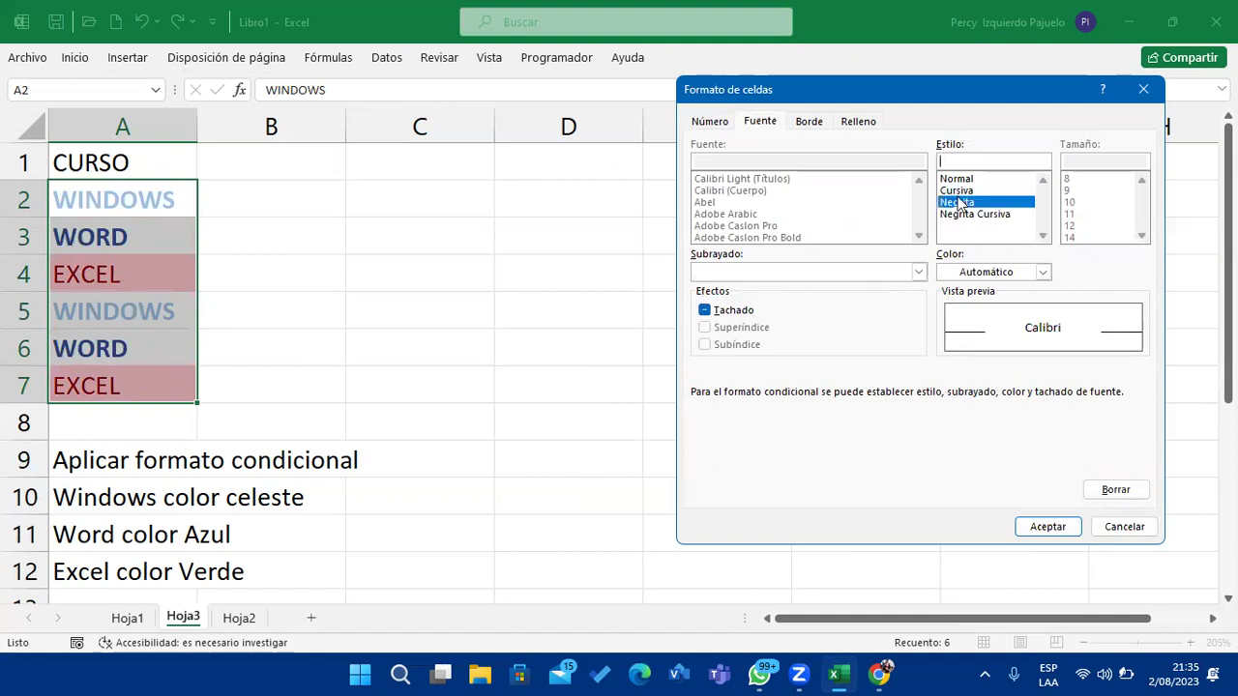
pyautogui.click(1041, 272)
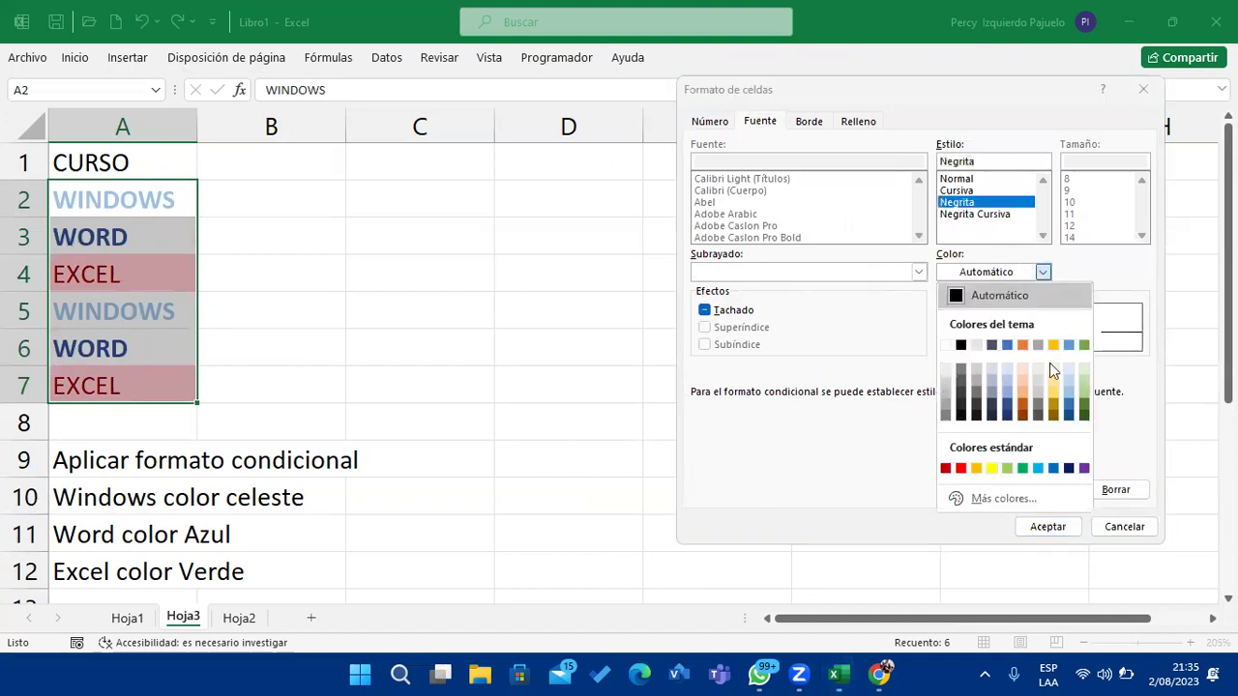
pyautogui.click(1084, 406)
pyautogui.click(1047, 530)
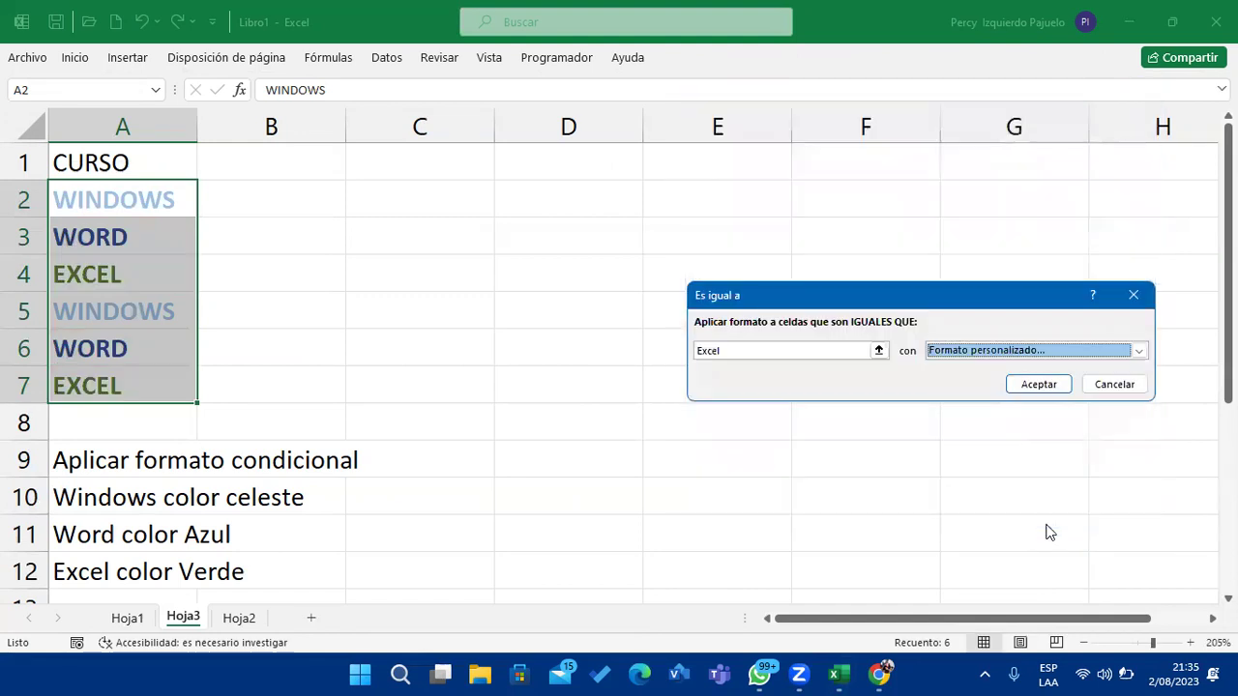
pyautogui.click(1039, 384)
pyautogui.click(993, 387)
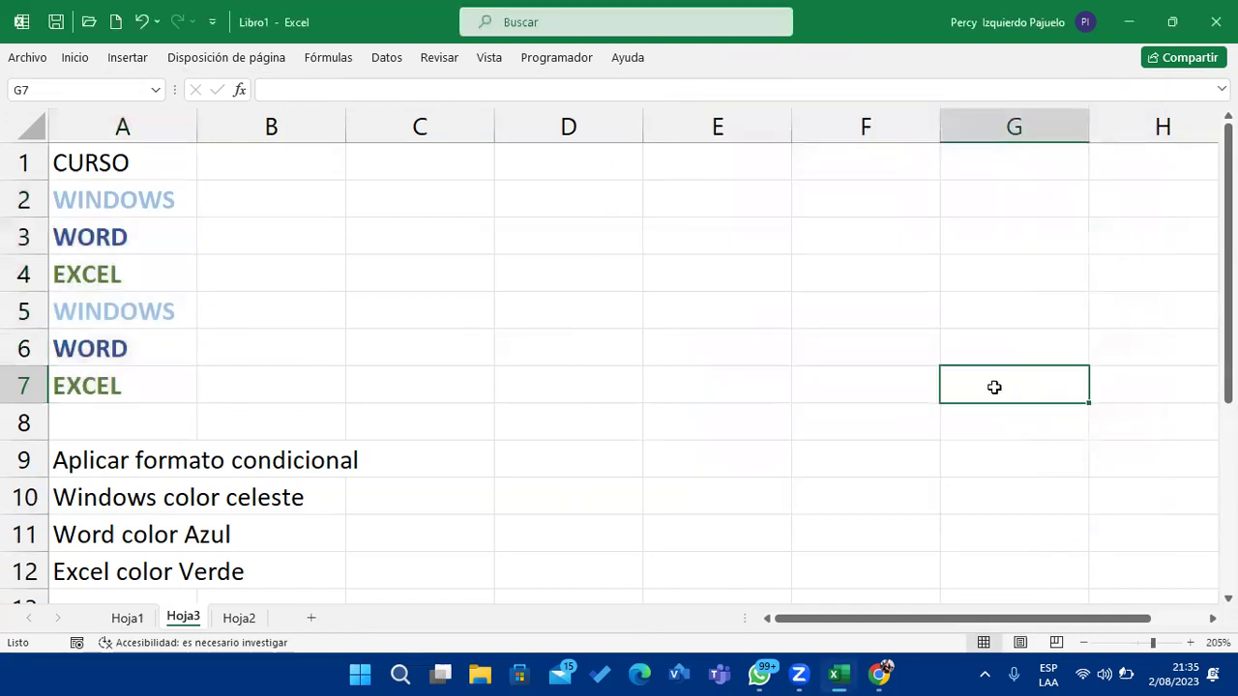
# Overwrite A2:A5 with WORD, WINDOWS, WORD, EXCEL to test the colour rules.
pyautogui.click(617, 391)
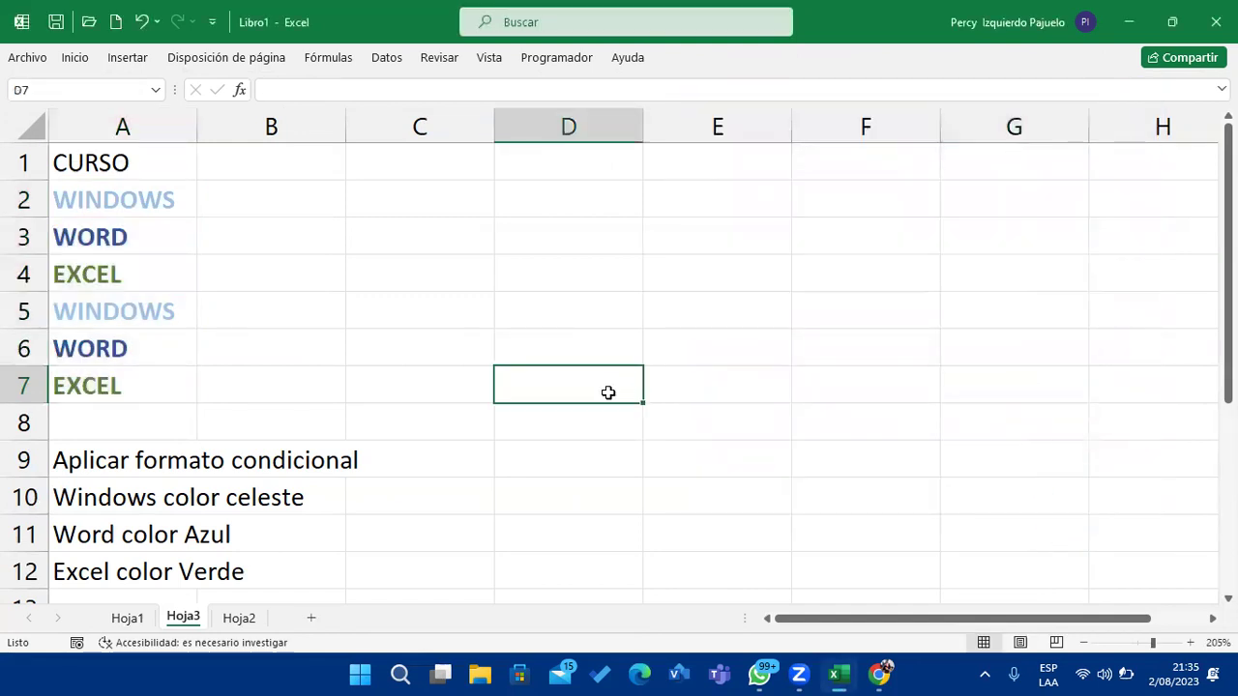
pyautogui.click(155, 197)
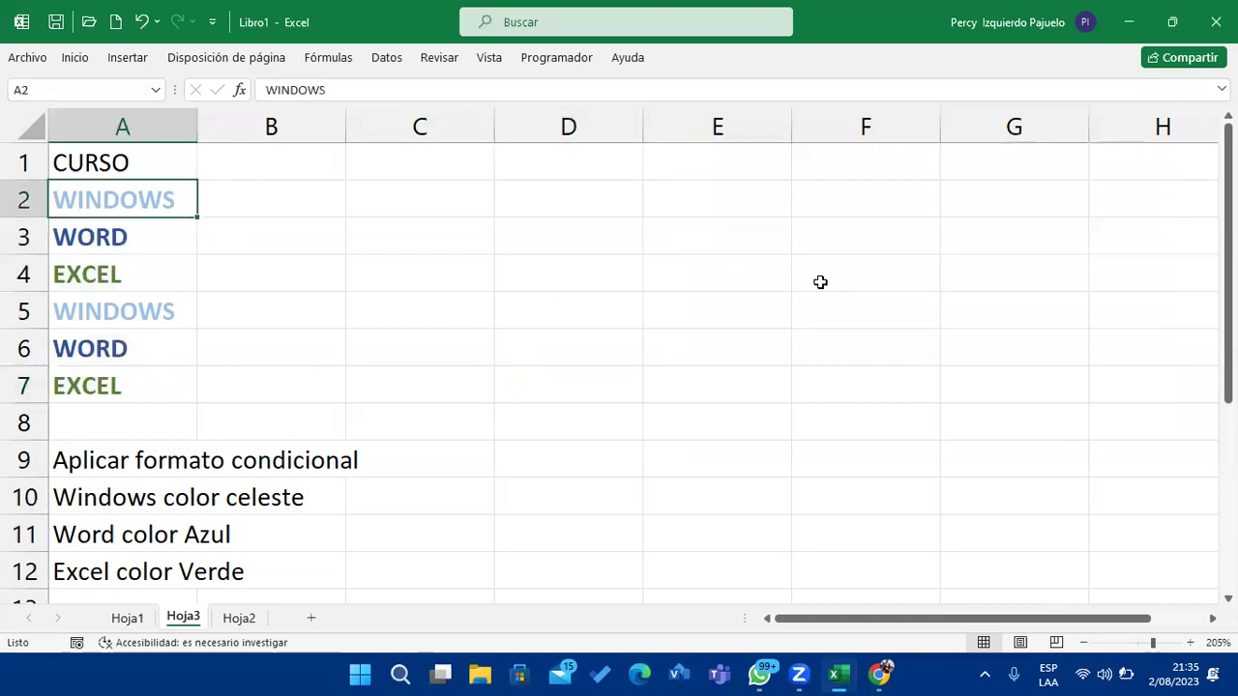
pyautogui.write('WORD')
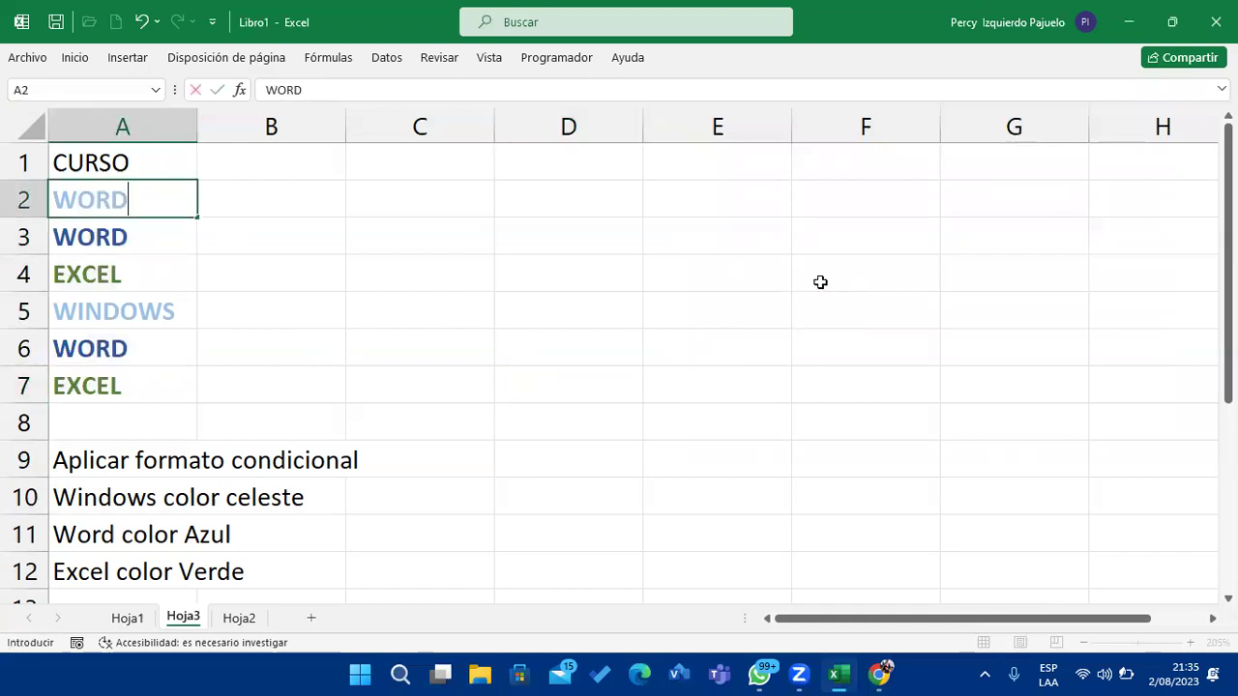
pyautogui.press('Return')
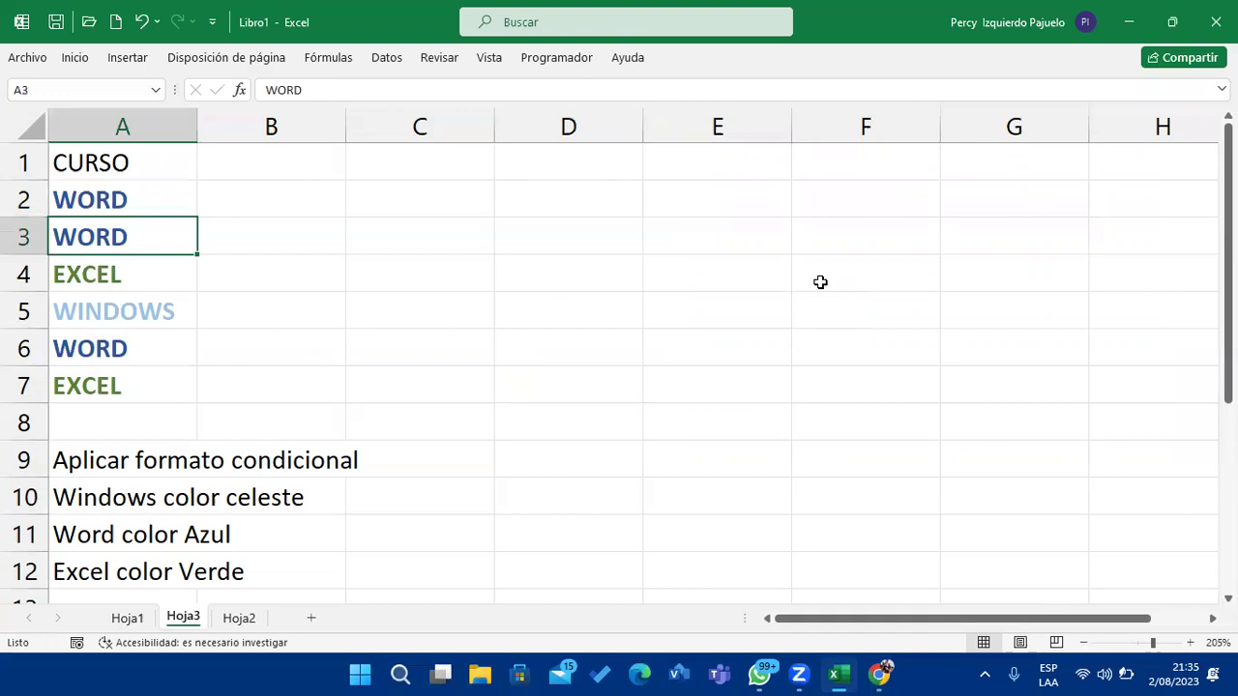
pyautogui.write('WIN')
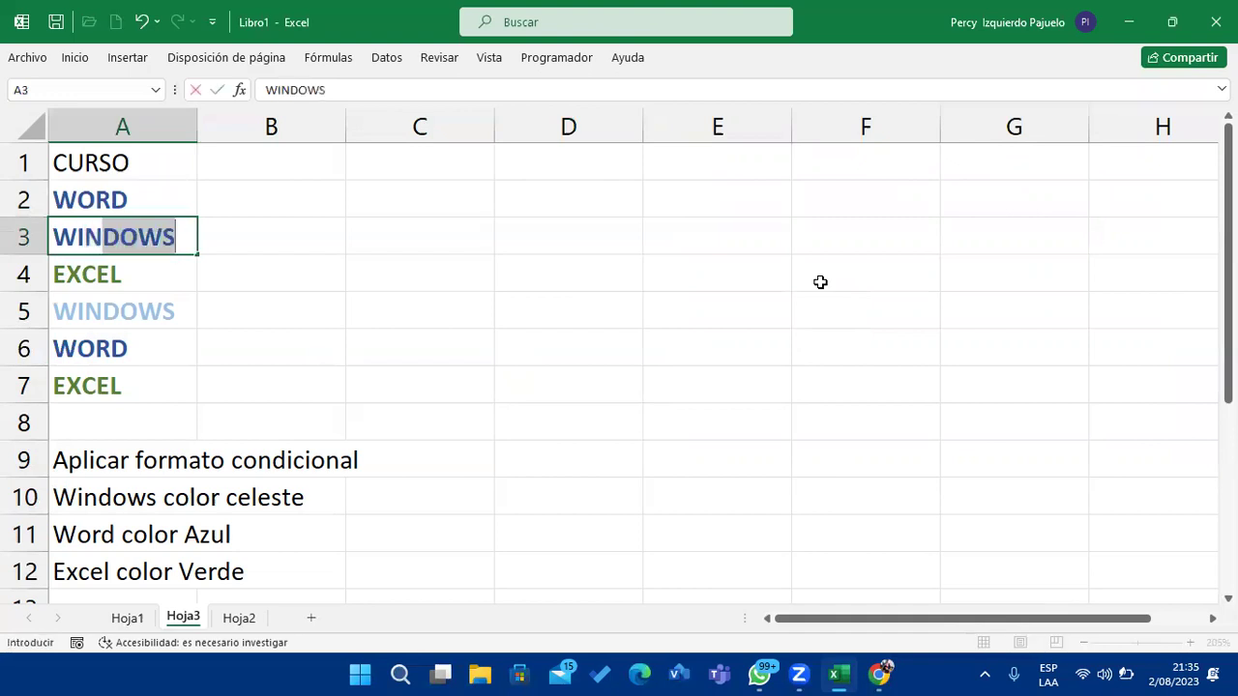
pyautogui.write('DOWS')
pyautogui.press('Return')
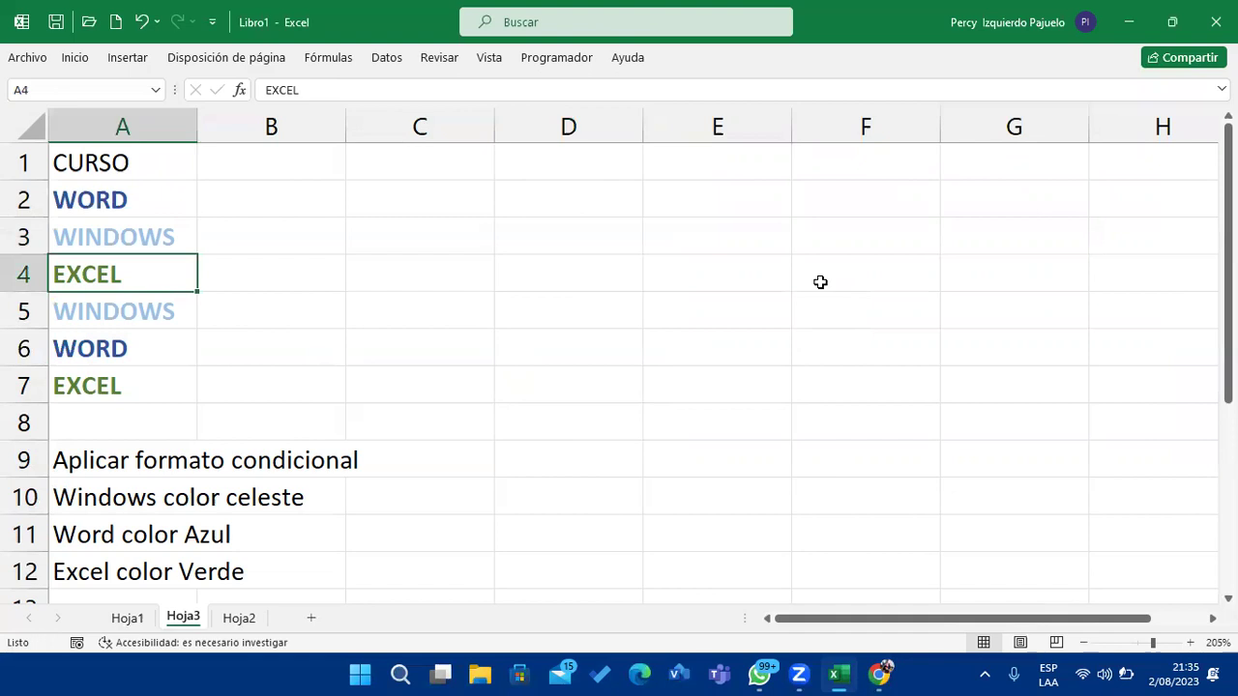
pyautogui.write('WOR')
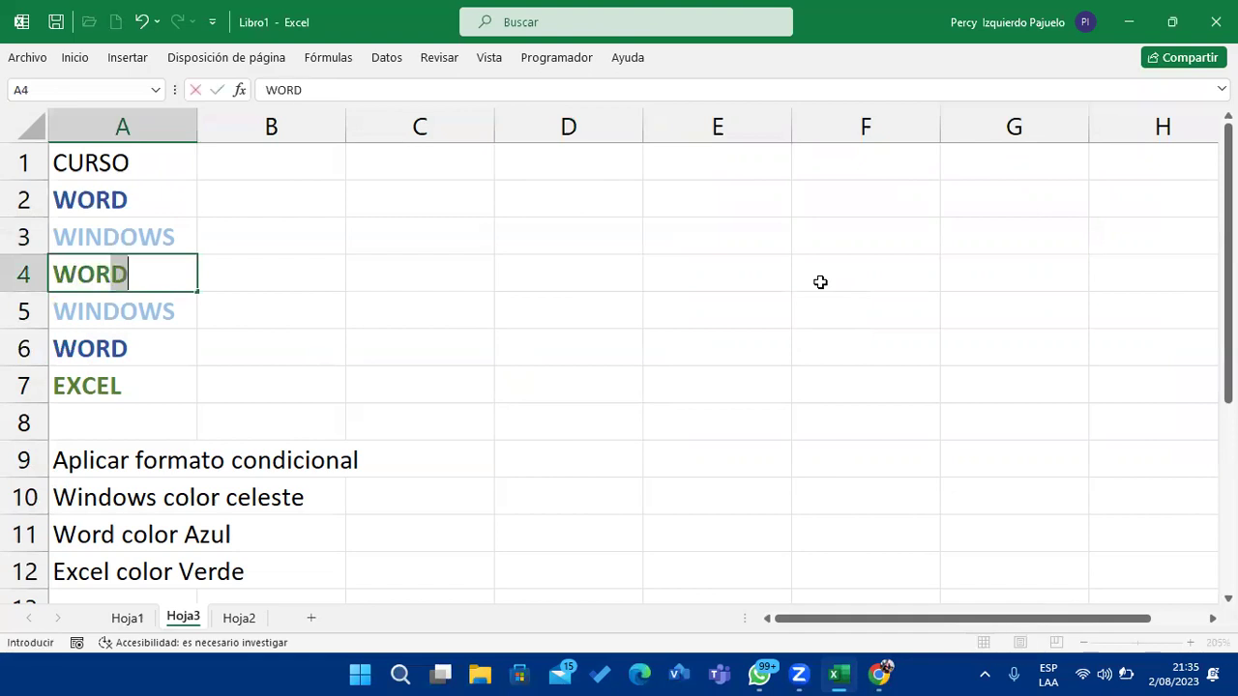
pyautogui.write('D')
pyautogui.press('Return')
pyautogui.write('EXCEL')
pyautogui.press('Return')
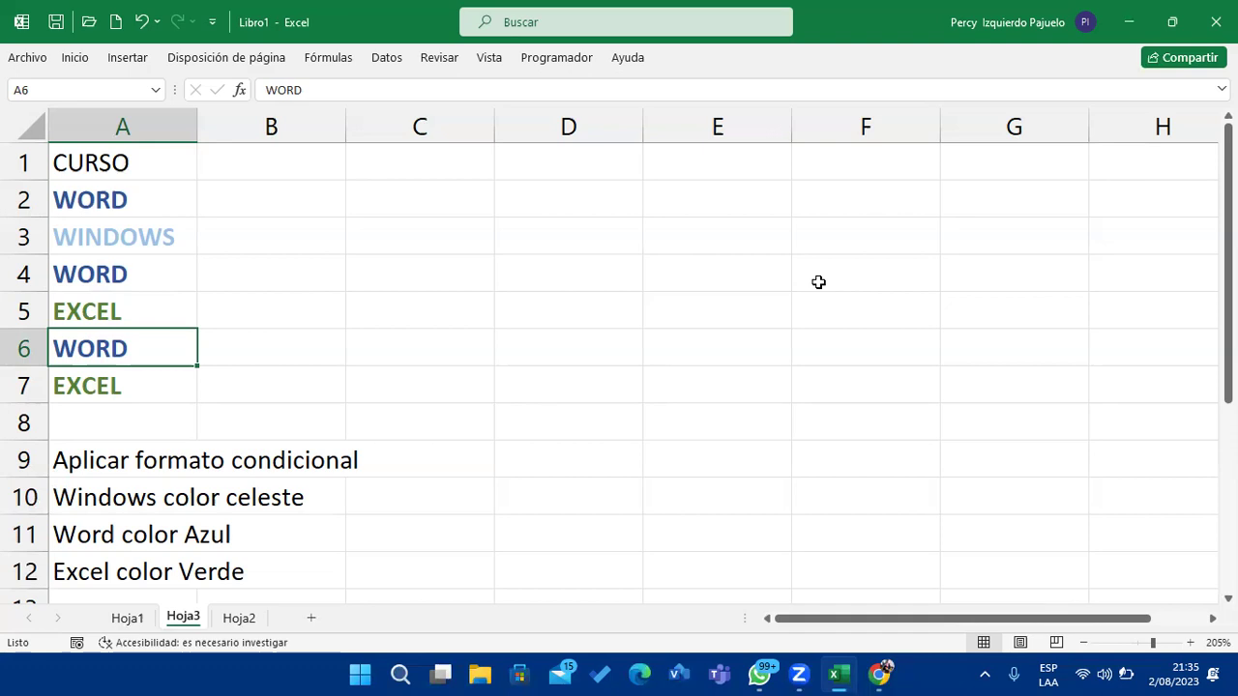
# Add sheet Hoja4 with header SUELDO and salaries 1500, 1200, 1000, 1400, 1600, 1000.
pyautogui.click(311, 619)
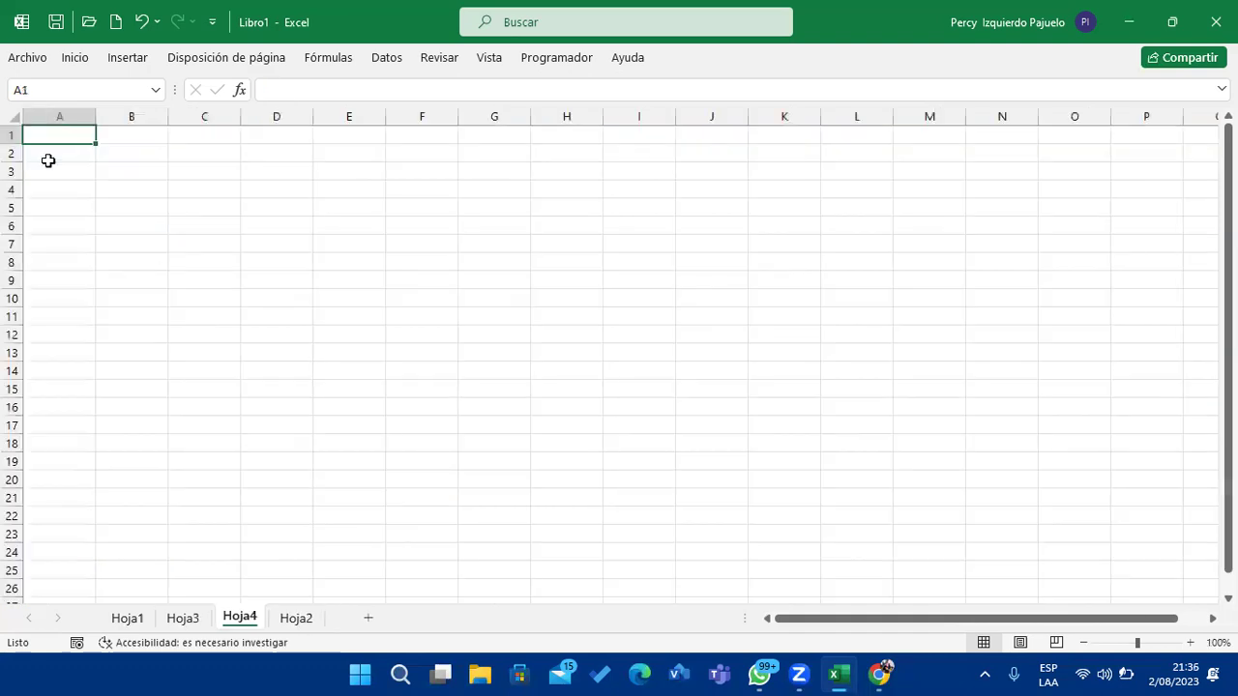
pyautogui.scroll(4, 130, 216)
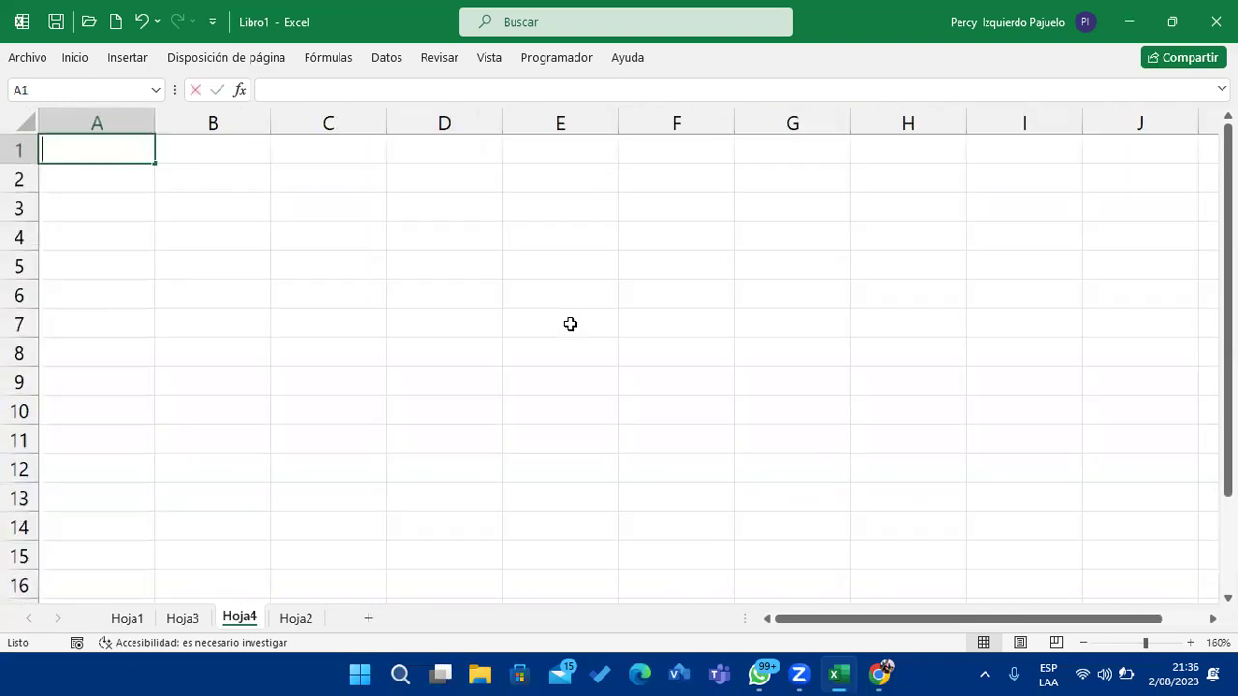
pyautogui.write('SUELDO')
pyautogui.press('Return')
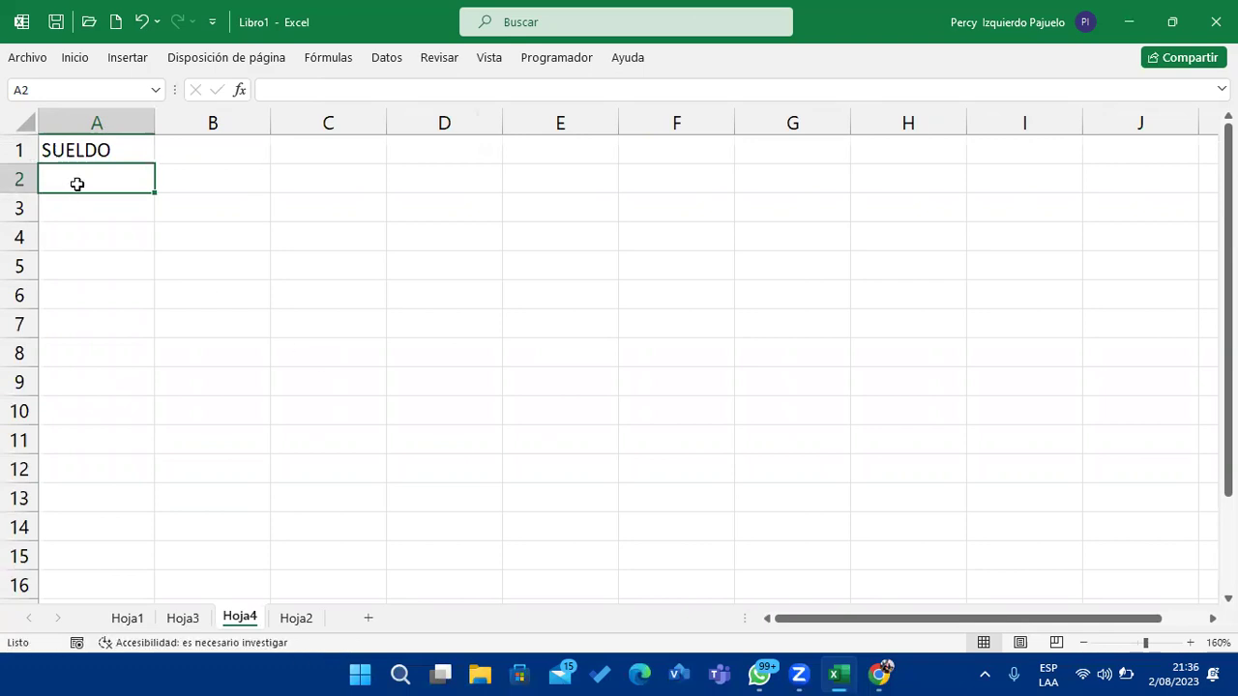
pyautogui.write('1500')
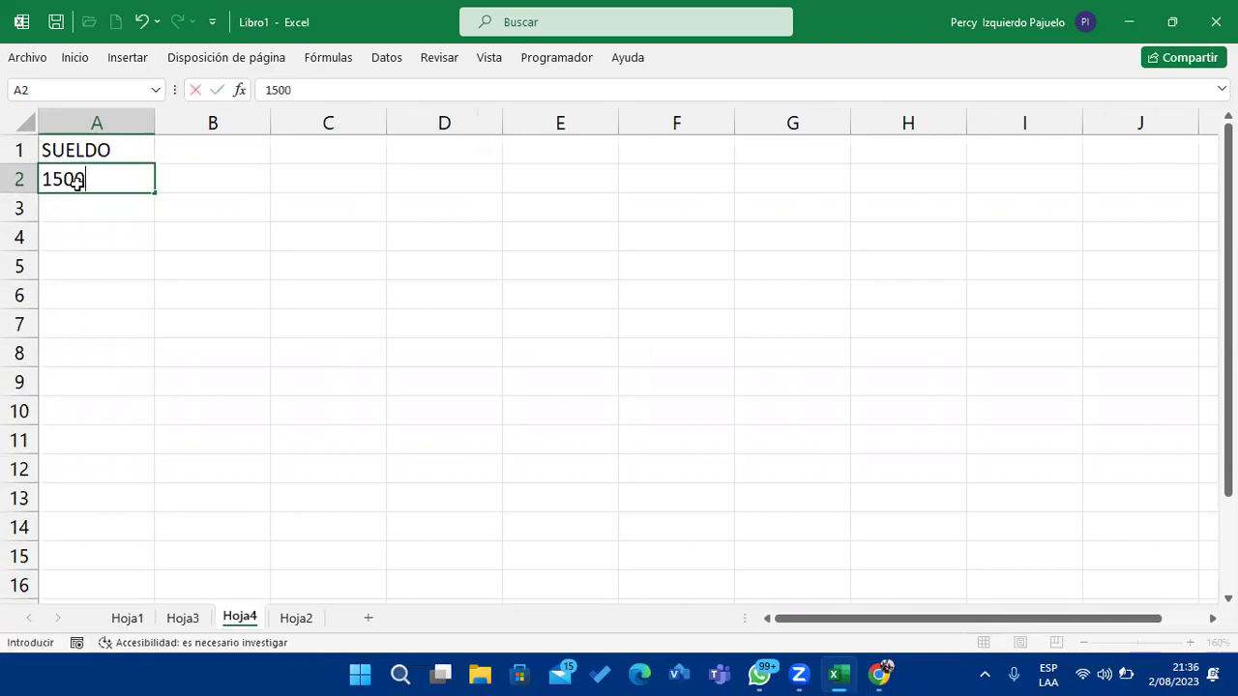
pyautogui.press('Return')
pyautogui.write('1200')
pyautogui.press('Return')
pyautogui.write('1000')
pyautogui.press('Return')
pyautogui.press('Return')
pyautogui.write('140')
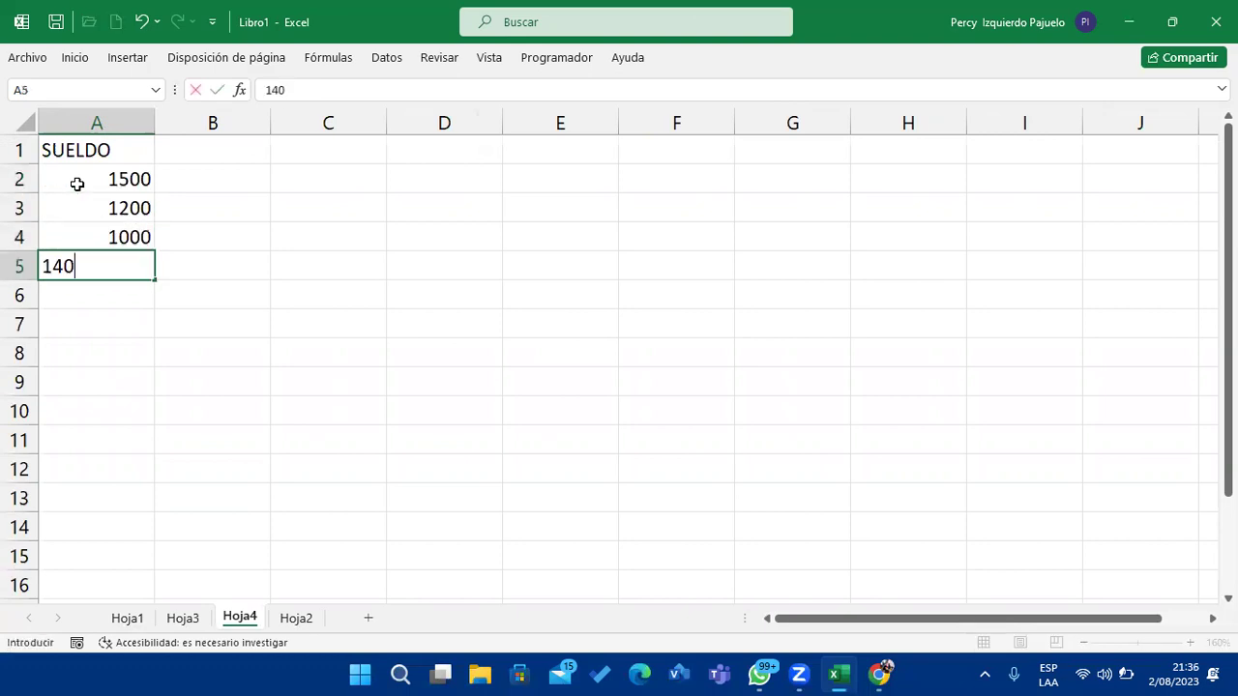
pyautogui.press('Return')
pyautogui.write('16000')
pyautogui.press('BackSpace')
pyautogui.press('Return')
pyautogui.write('1000')
pyautogui.press('Return')
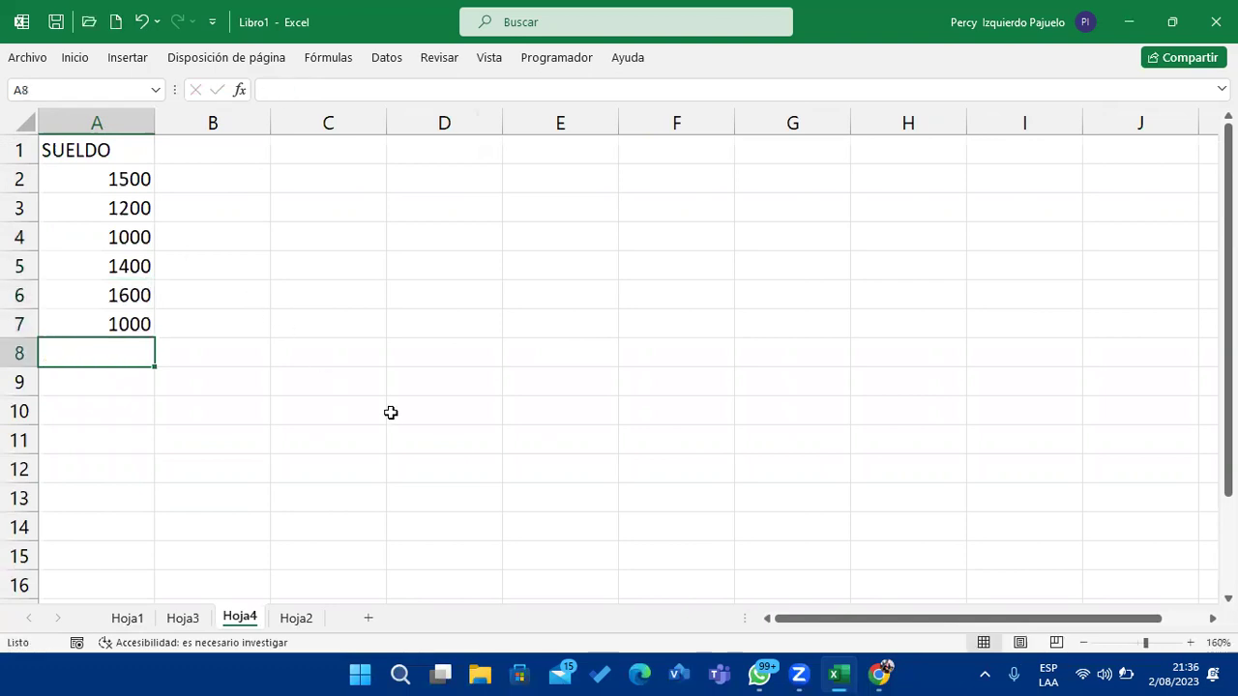
# Add notes 'Formato condicional', 'Sueldo de 1000 color rojo' and 'sueldo mayores a mil color azul'.
pyautogui.write('Formato ')
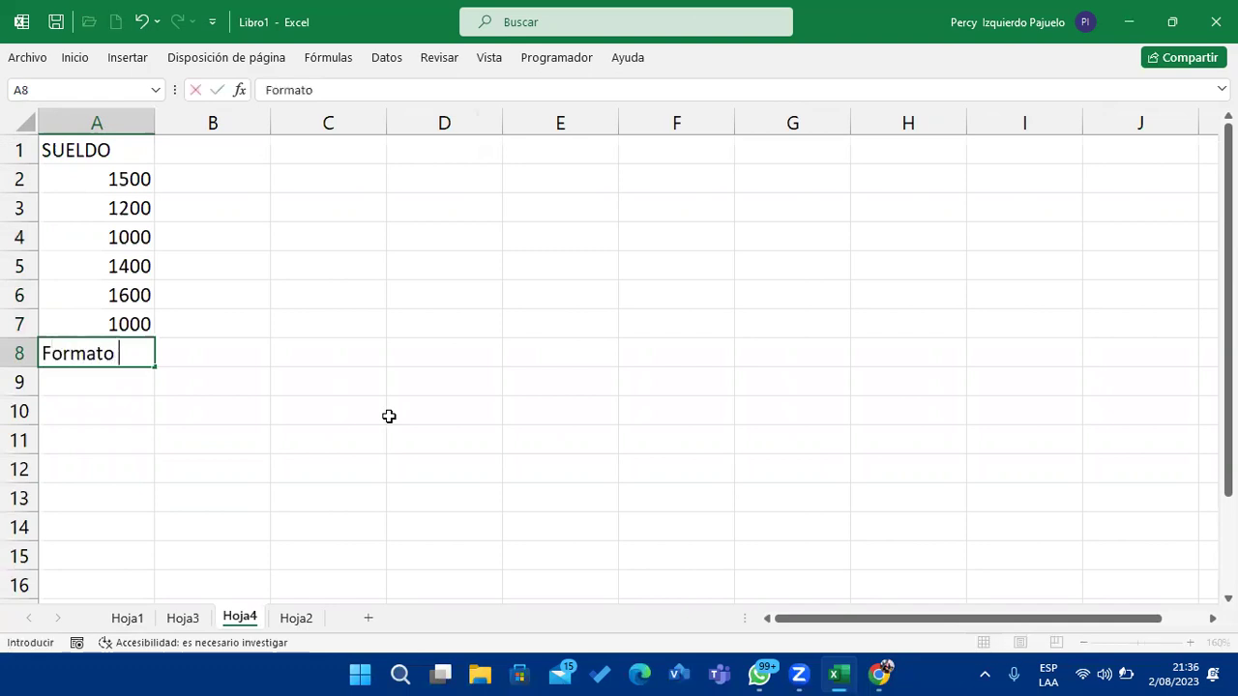
pyautogui.write('condicional')
pyautogui.press('Return')
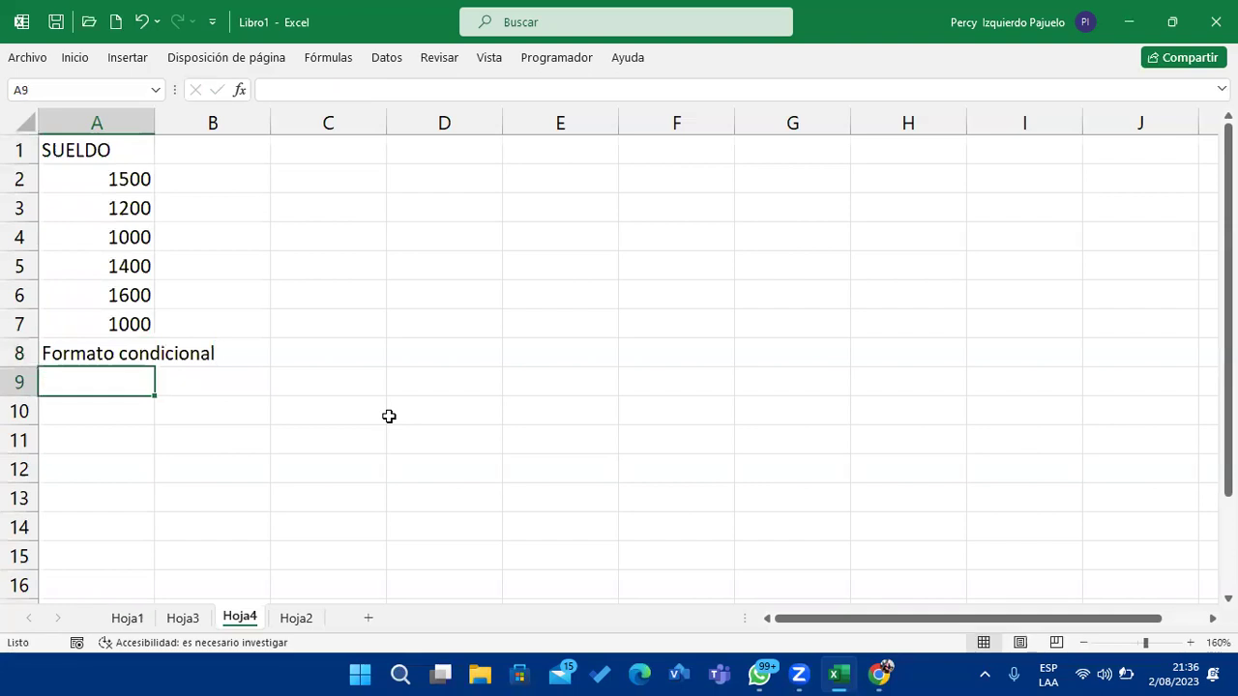
pyautogui.write('Sueldo ')
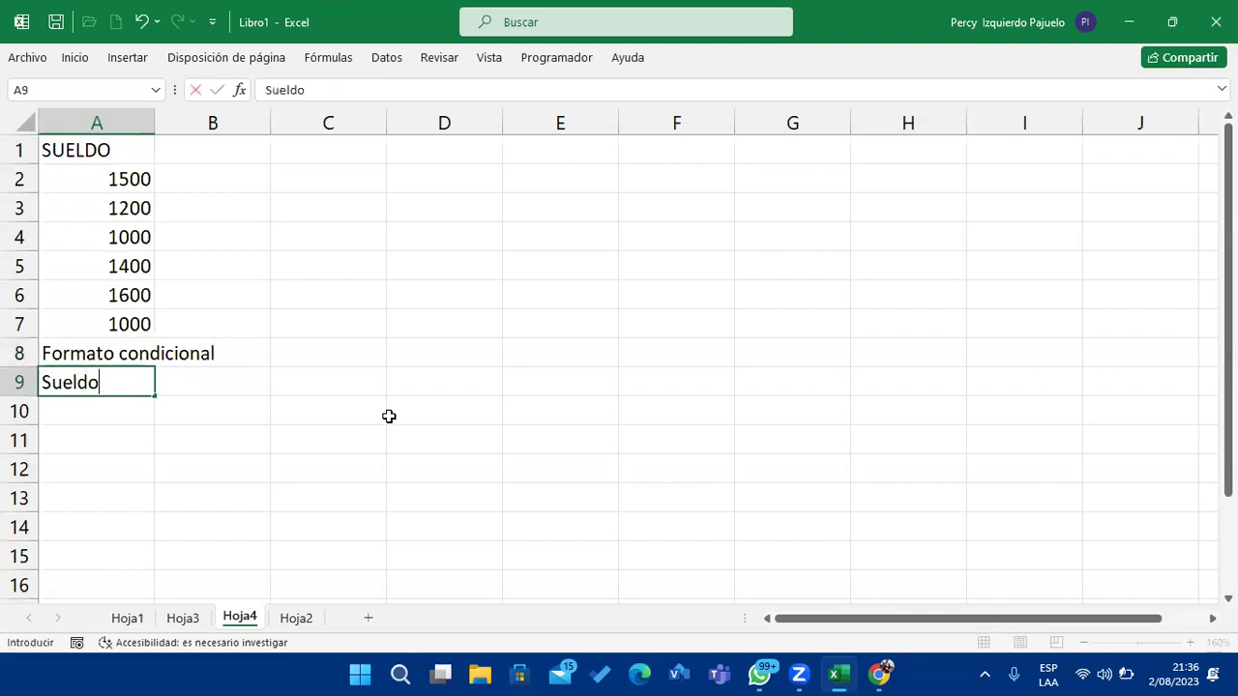
pyautogui.write('de 1000 color rojo')
pyautogui.press('Return')
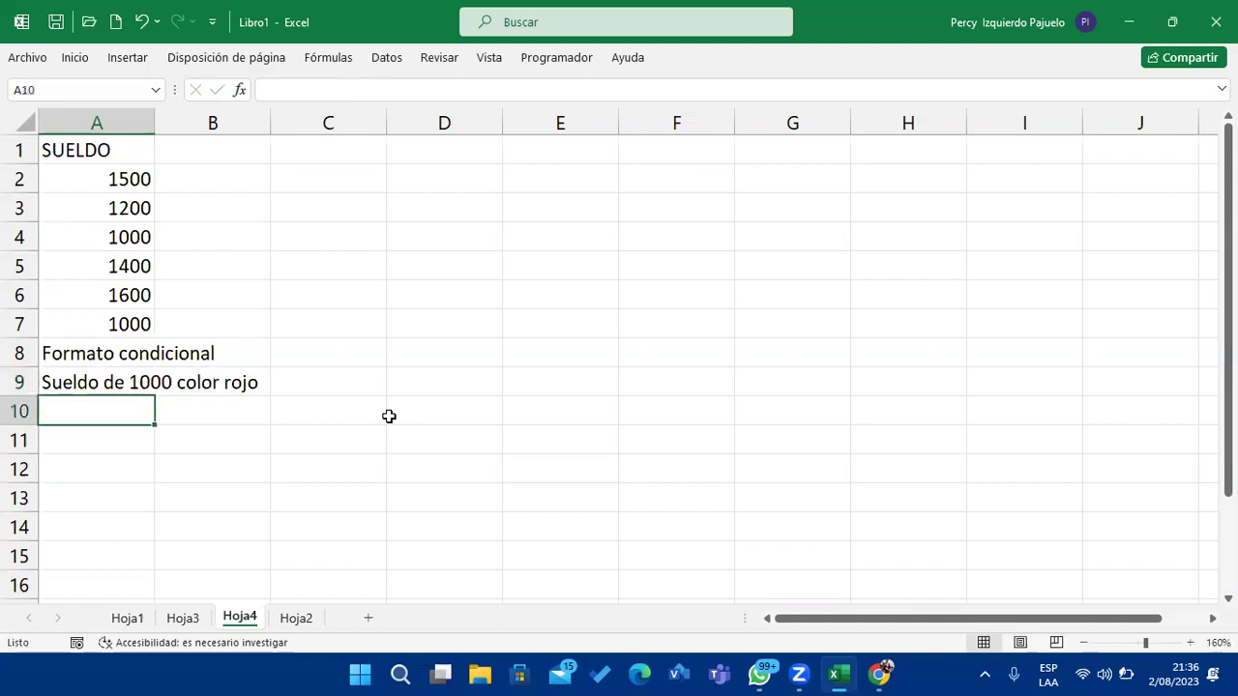
pyautogui.write('sueldo mayores a mil color ')
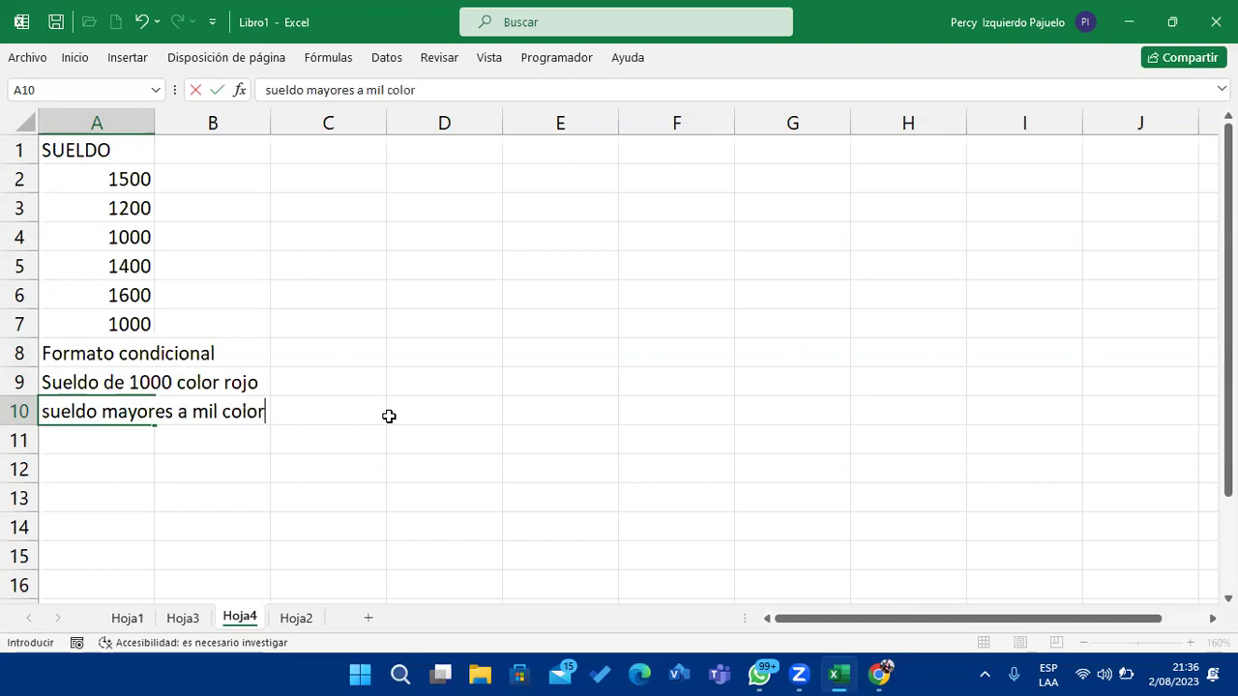
pyautogui.write('azul{')
pyautogui.press('BackSpace')
pyautogui.press('Return')
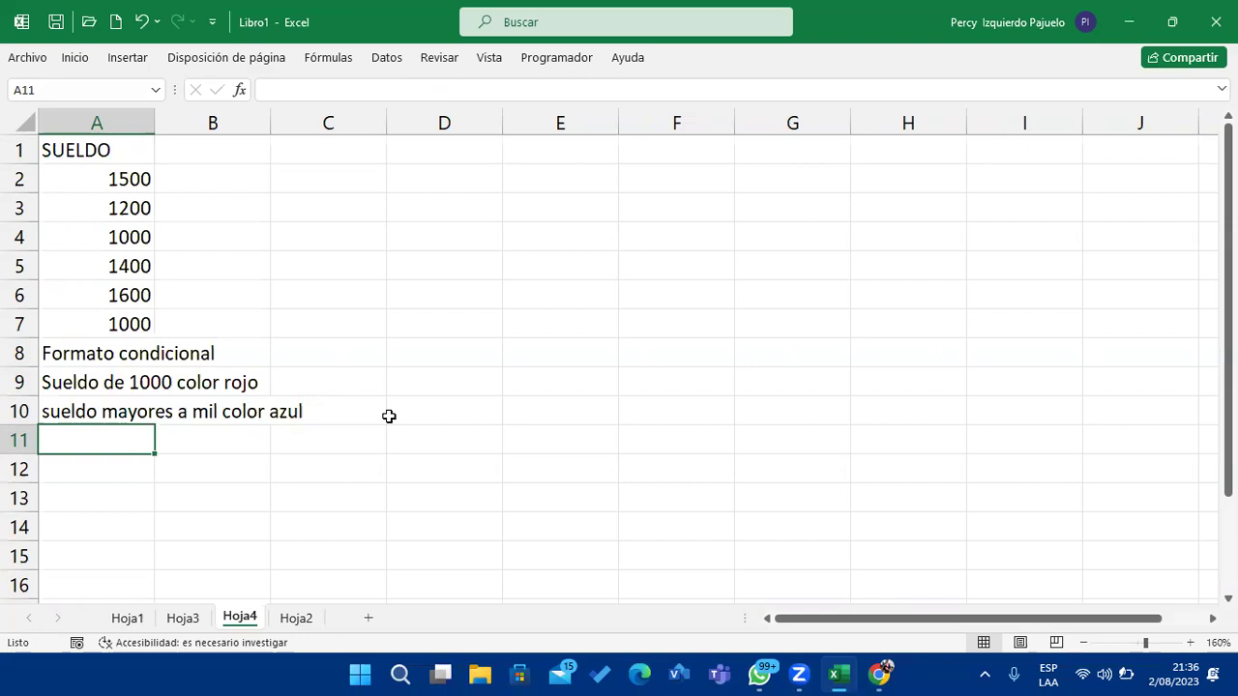
# Select salaries A2:A7 and start a new cell-value rule for values greater than 1000.
pyautogui.moveTo(130, 180); pyautogui.dragTo(133, 324)
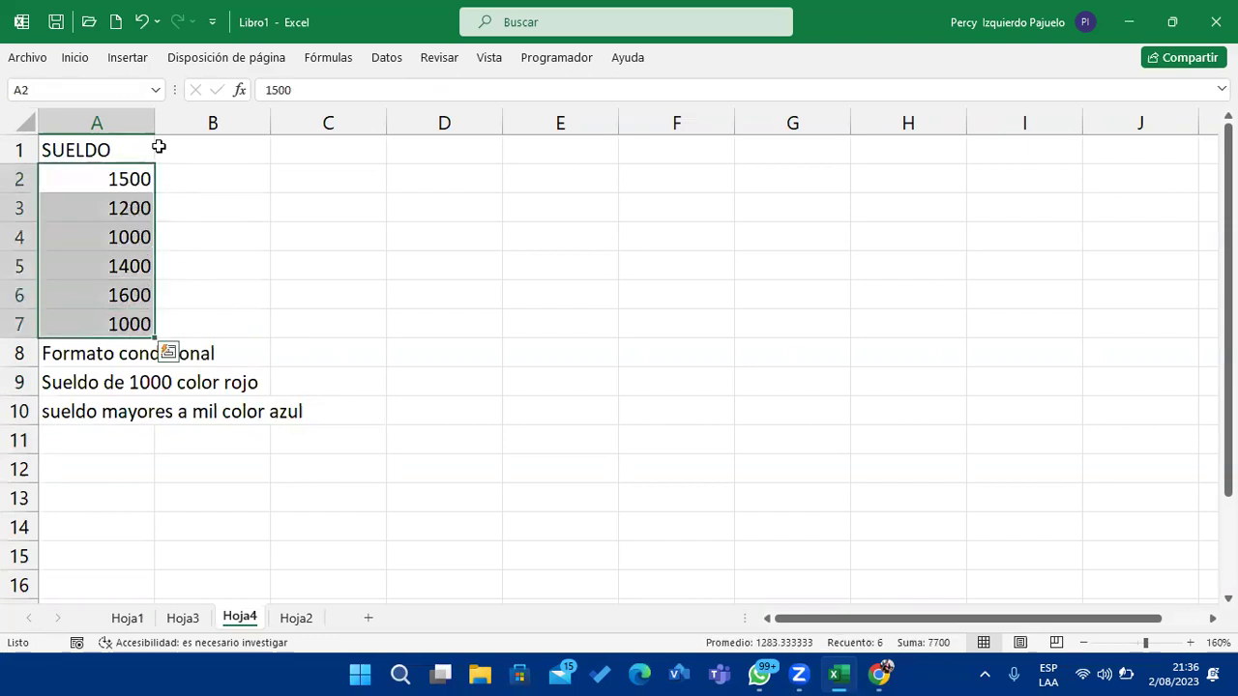
pyautogui.click(87, 58)
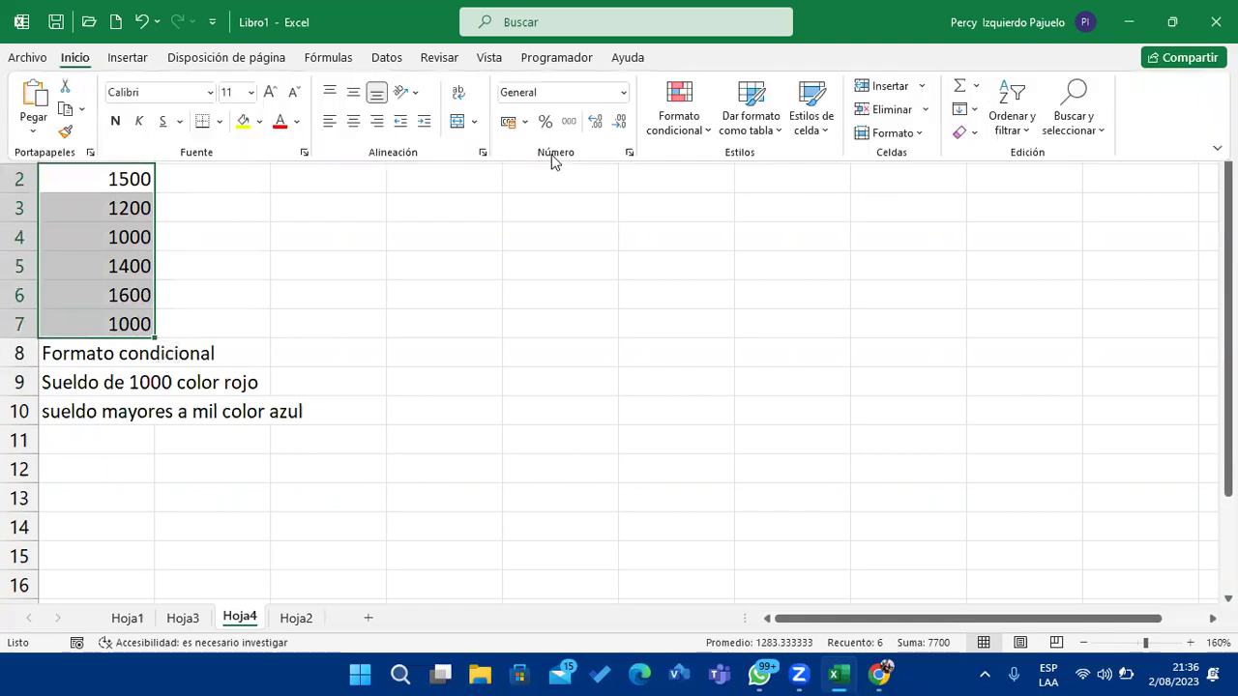
pyautogui.click(701, 131)
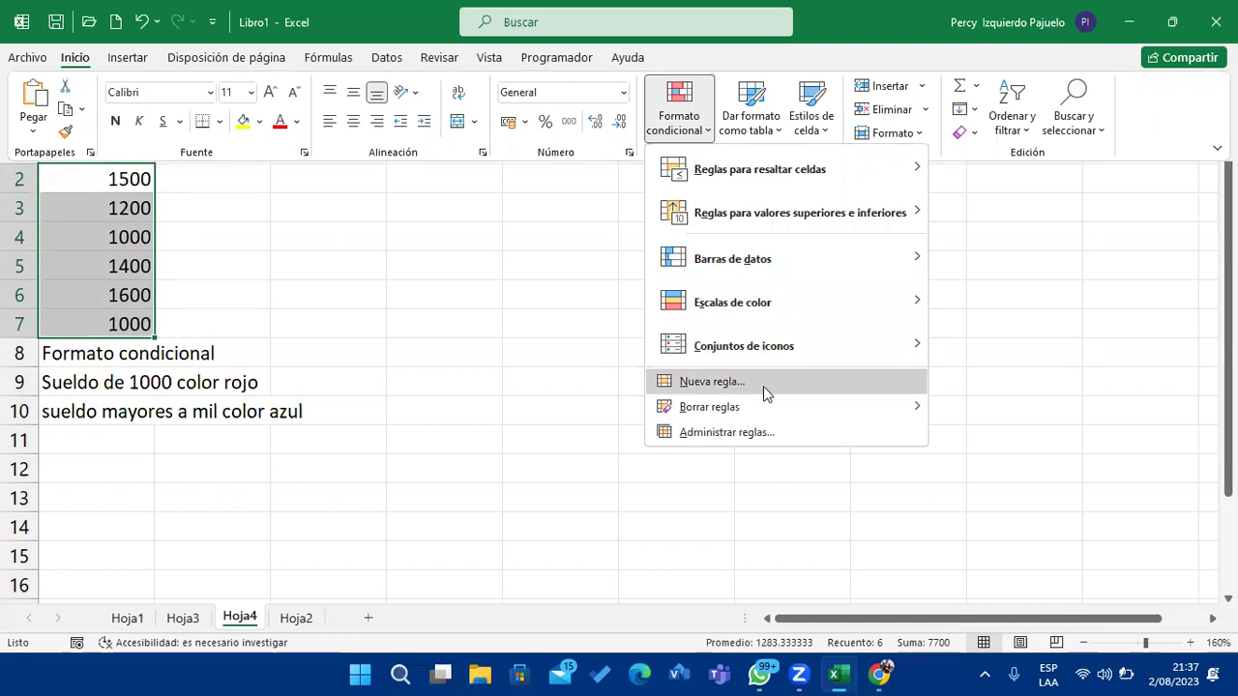
pyautogui.click(763, 385)
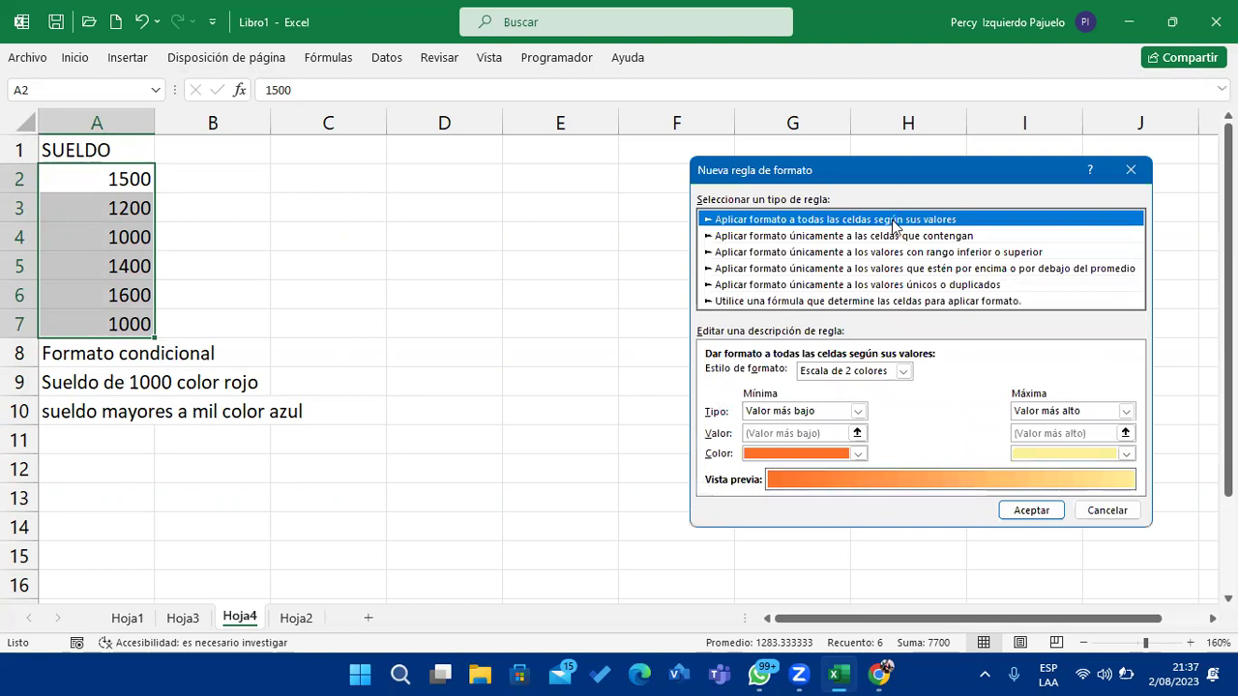
pyautogui.click(950, 240)
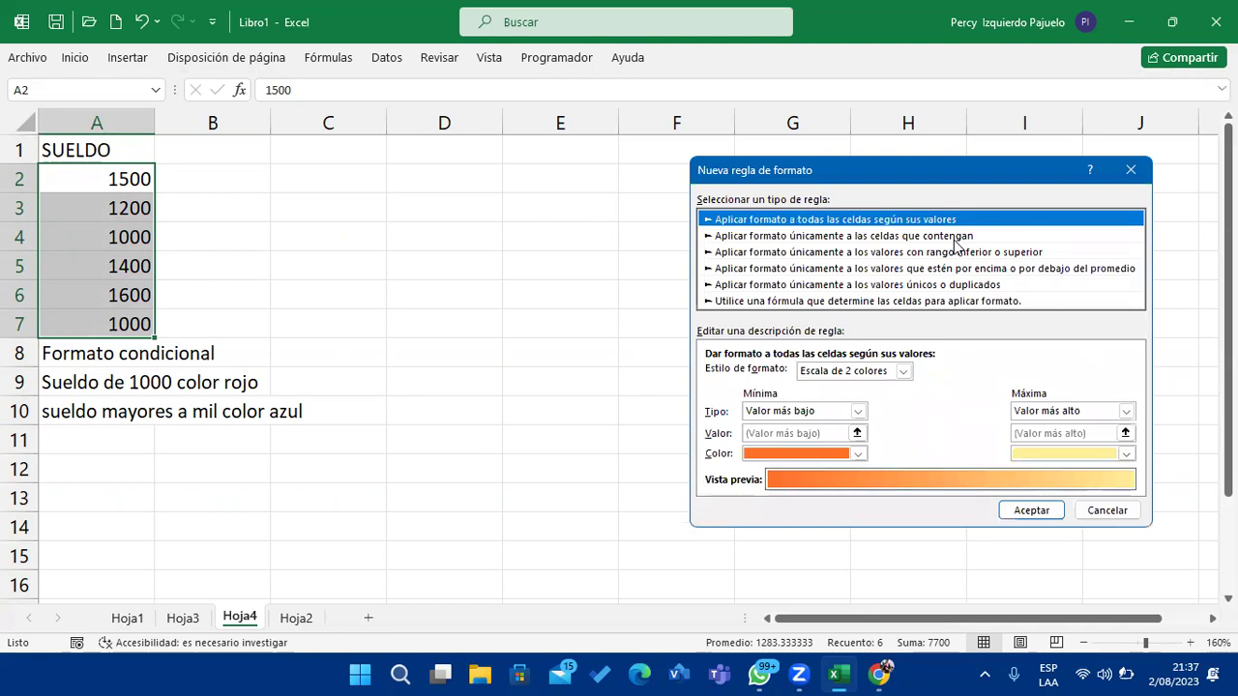
pyautogui.click(955, 238)
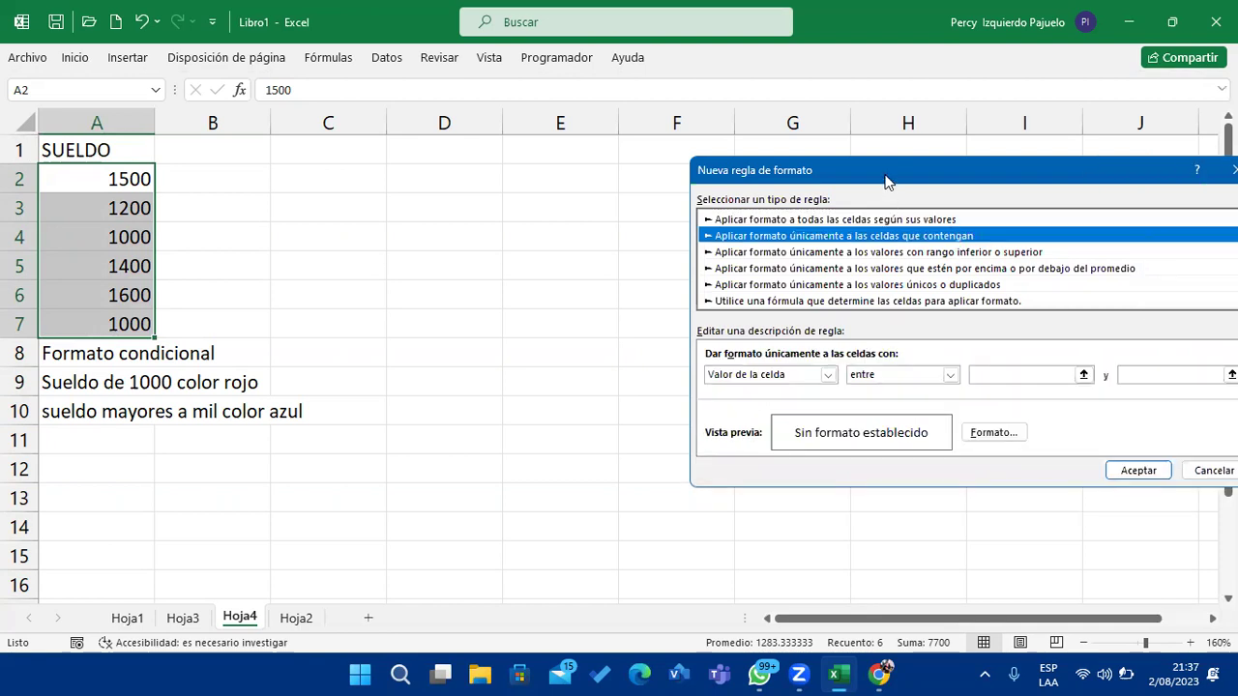
pyautogui.moveTo(883, 178); pyautogui.dragTo(599, 168)
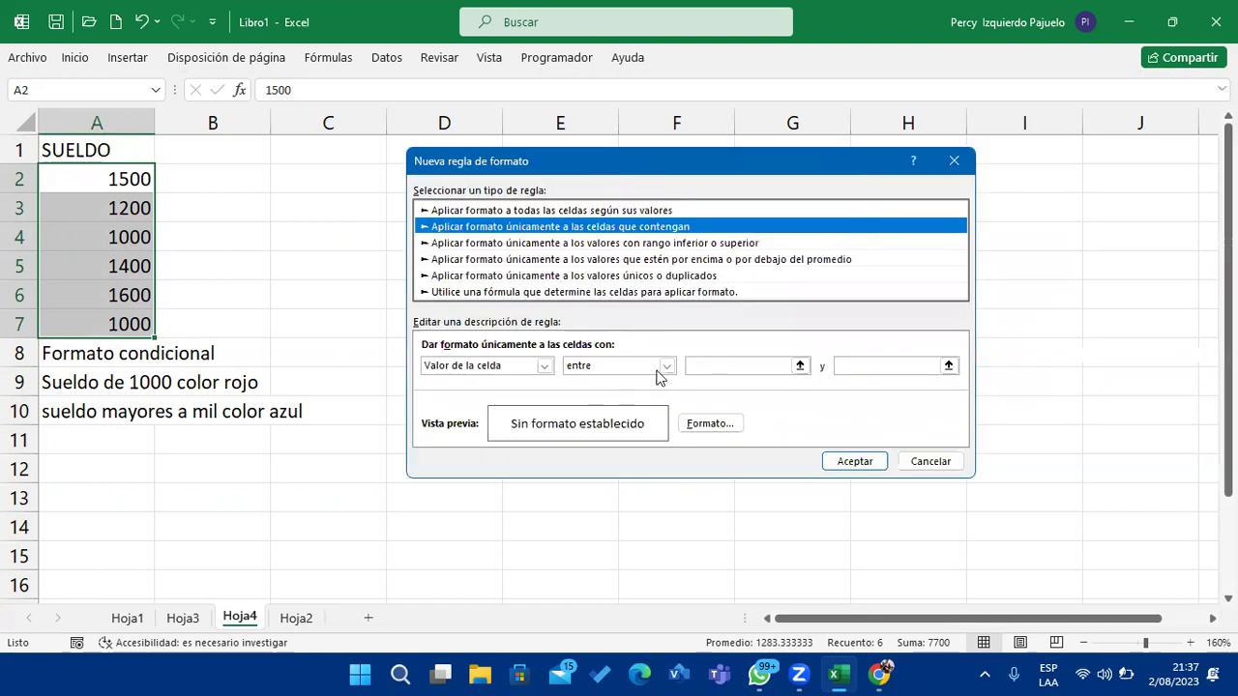
pyautogui.click(666, 367)
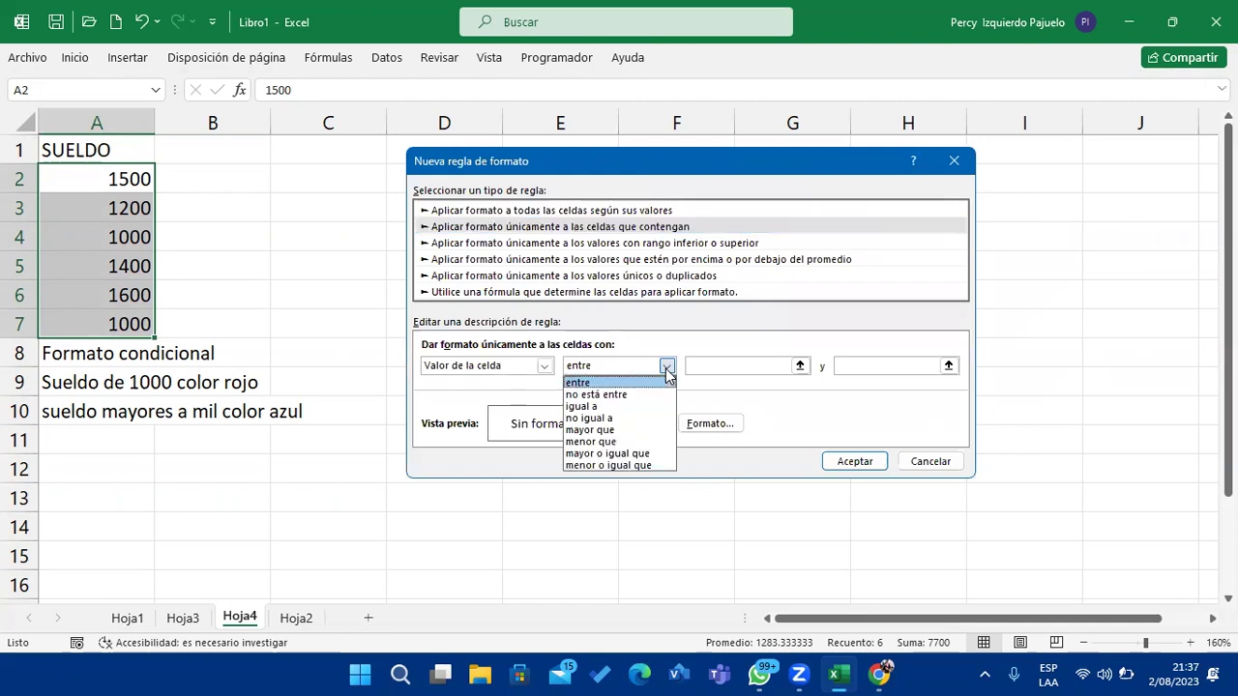
pyautogui.click(643, 430)
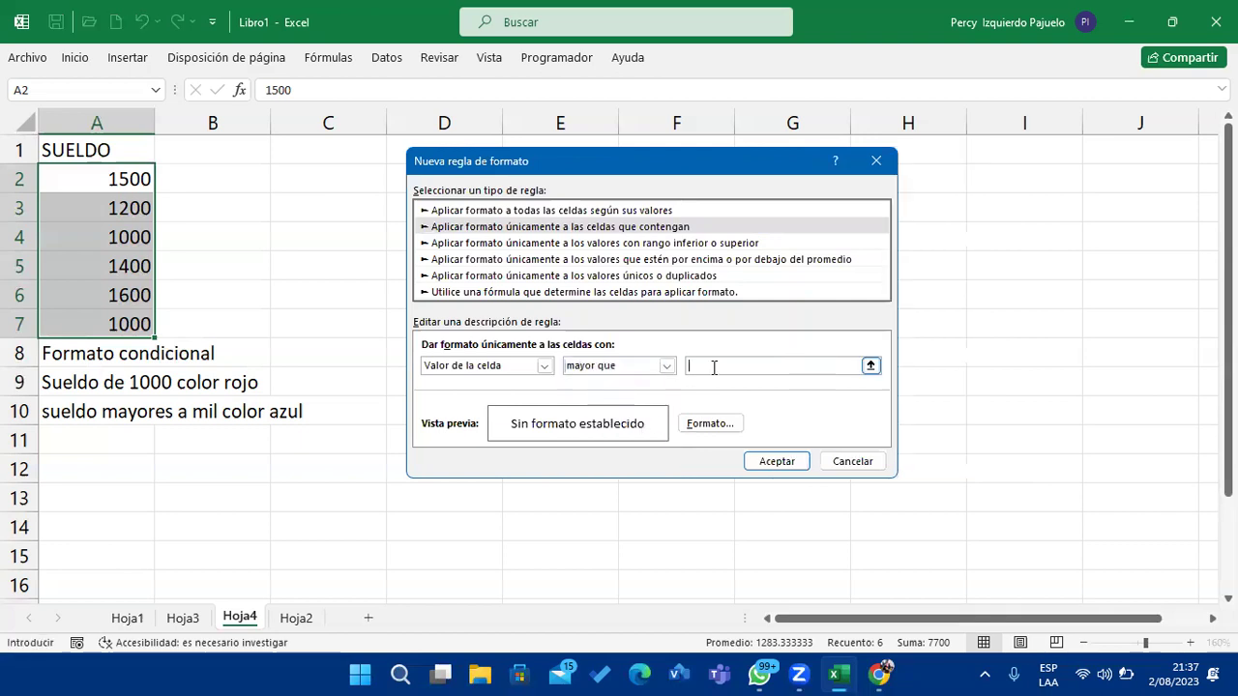
pyautogui.write('10000')
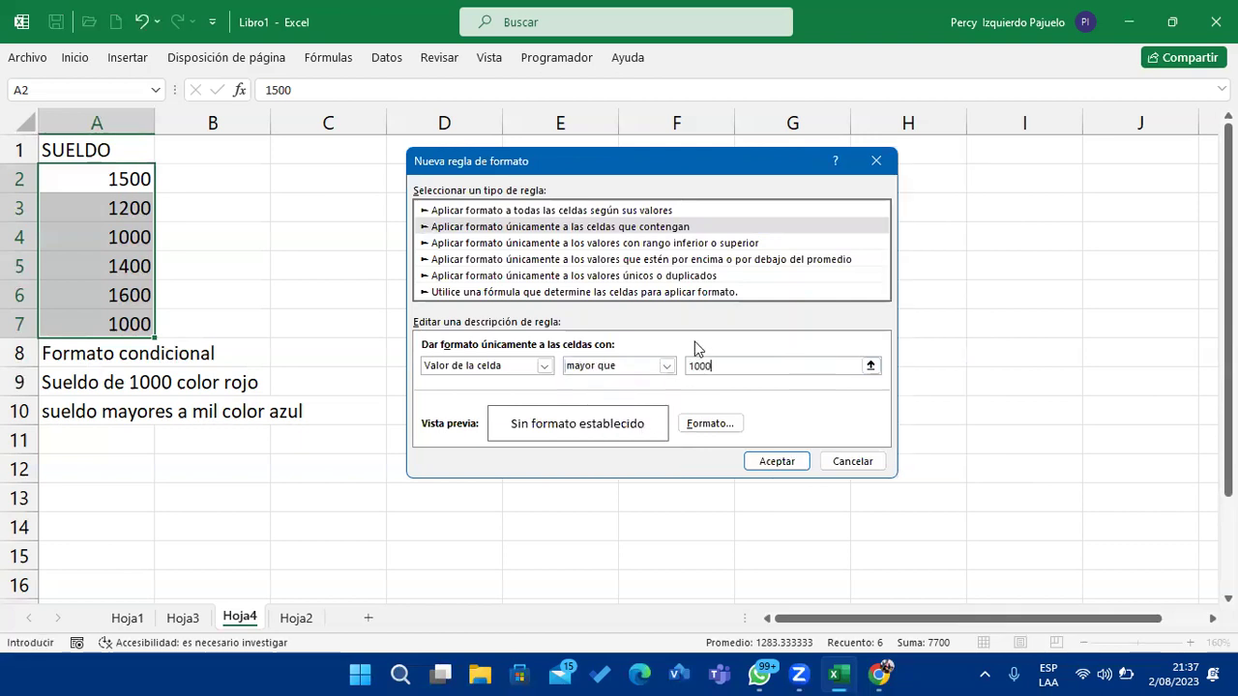
# Format matching salaries in bold dark blue and apply the rule.
pyautogui.click(690, 423)
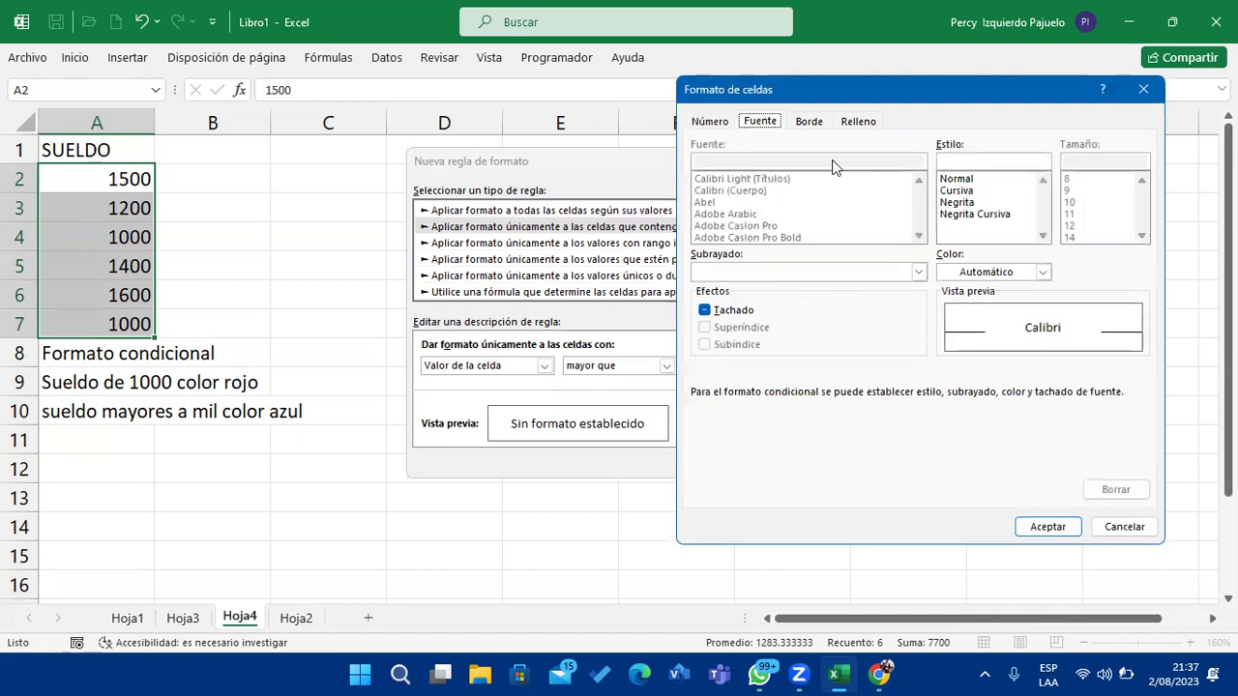
pyautogui.click(966, 202)
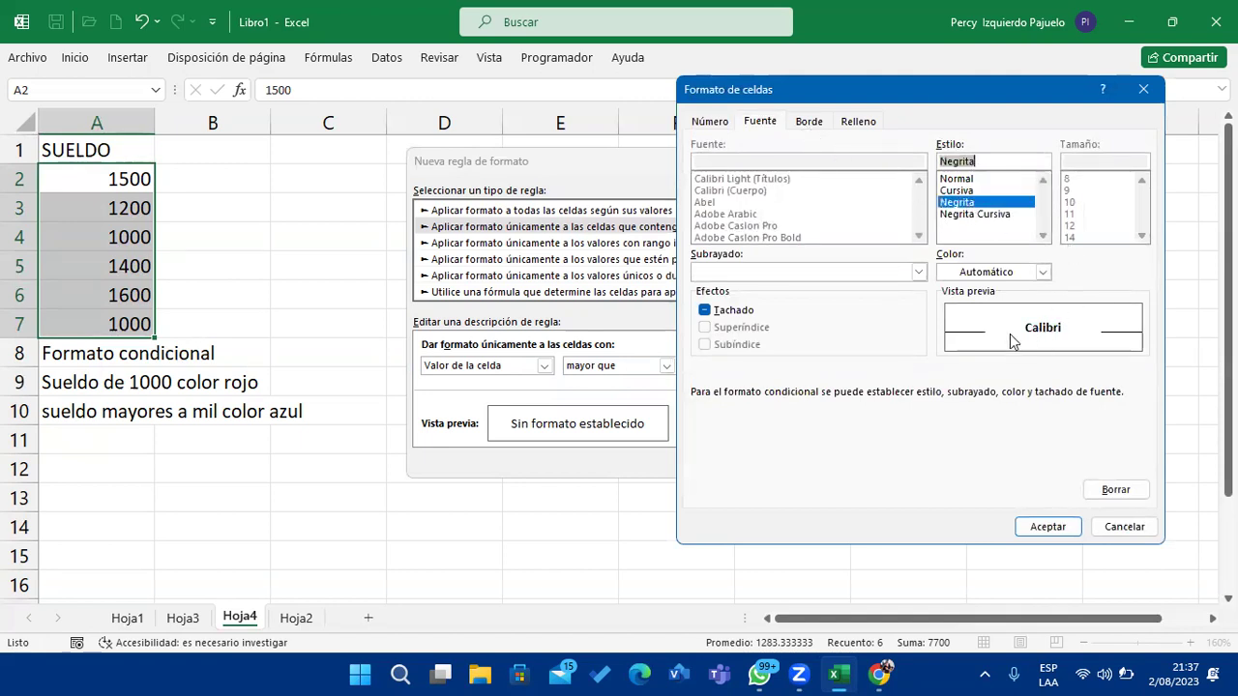
pyautogui.click(1042, 272)
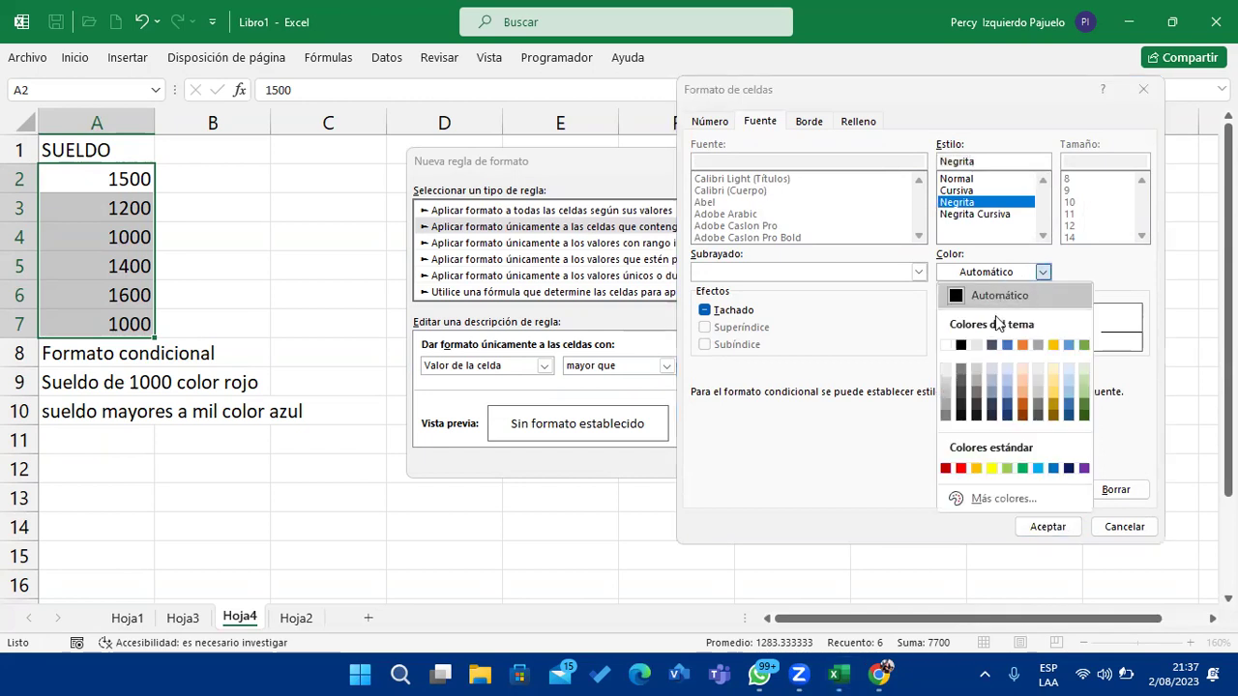
pyautogui.click(1008, 415)
pyautogui.click(1039, 526)
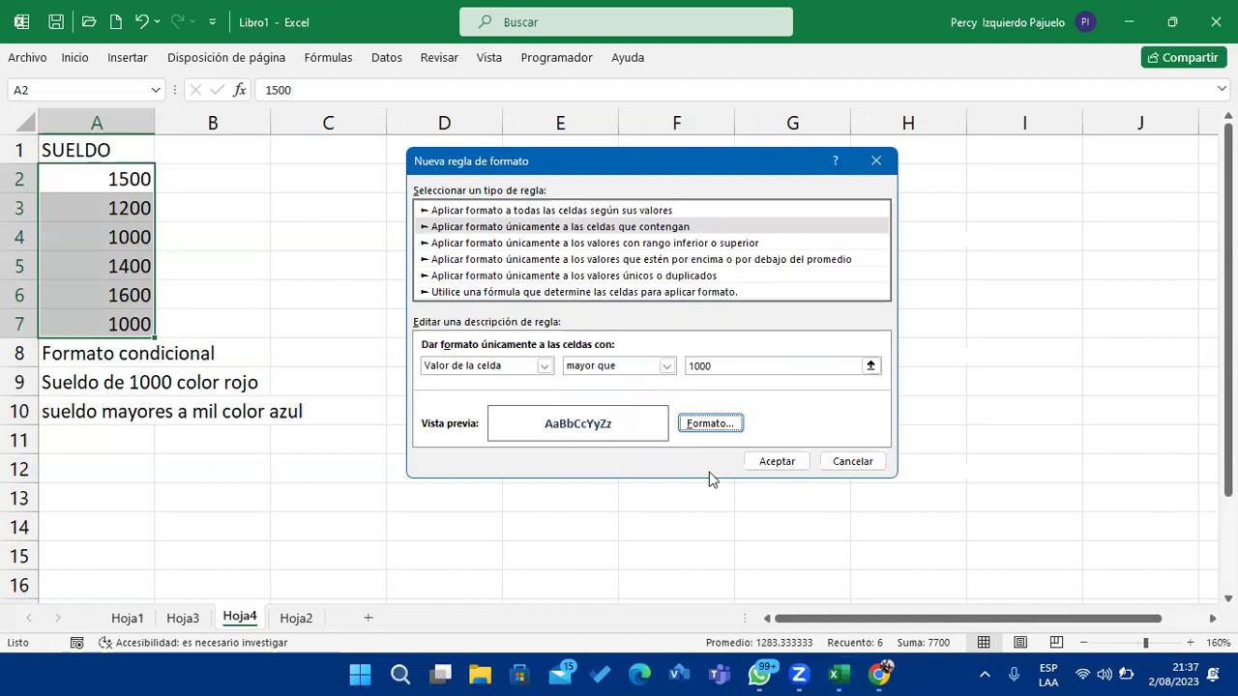
pyautogui.click(763, 464)
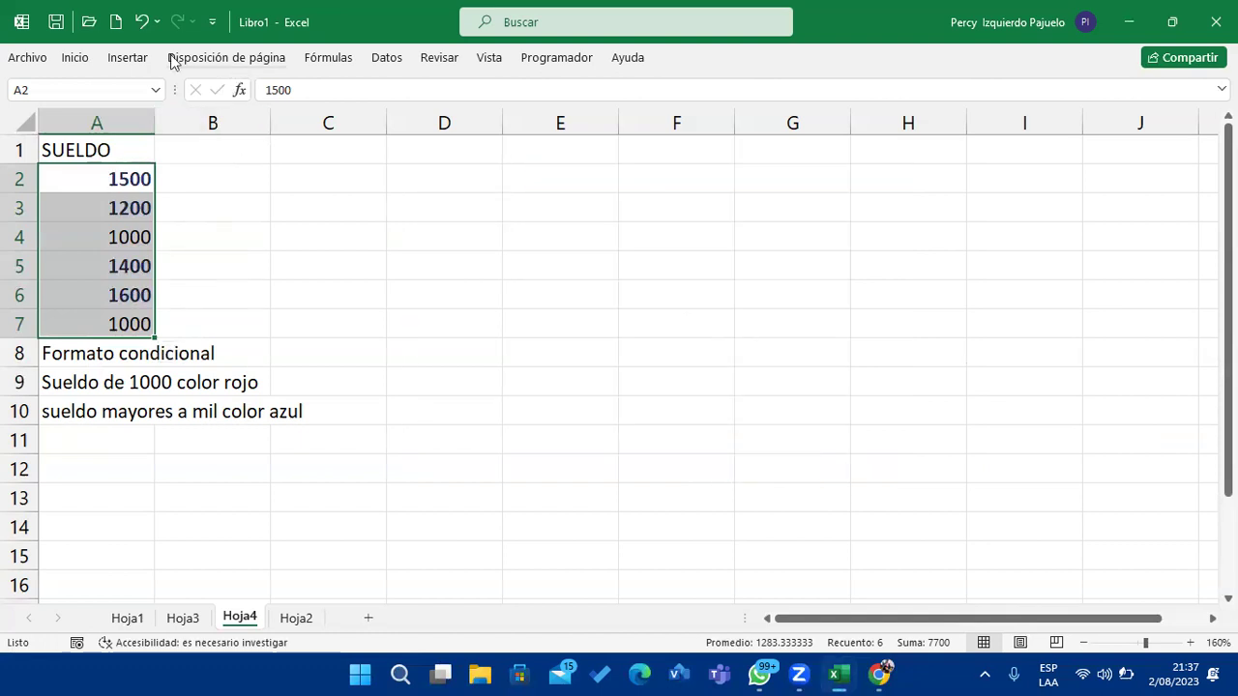
# Create a new cell-value rule on the salaries for values less than or equal to 1000.
pyautogui.click(76, 58)
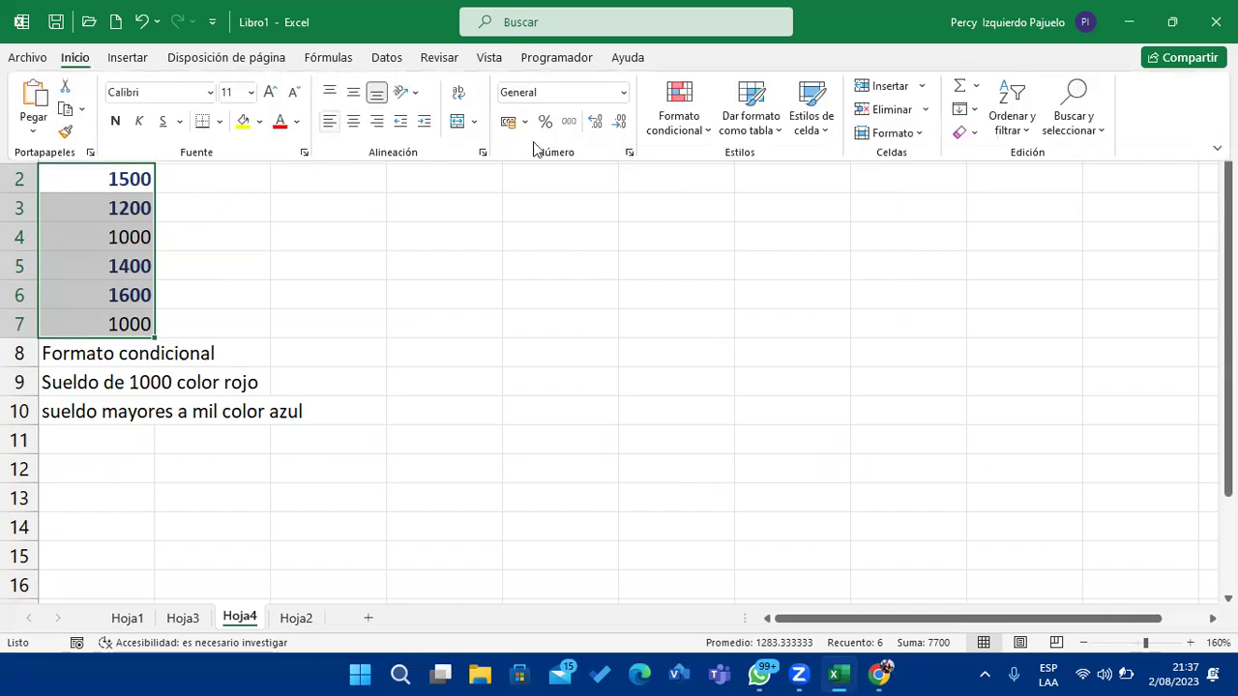
pyautogui.click(705, 137)
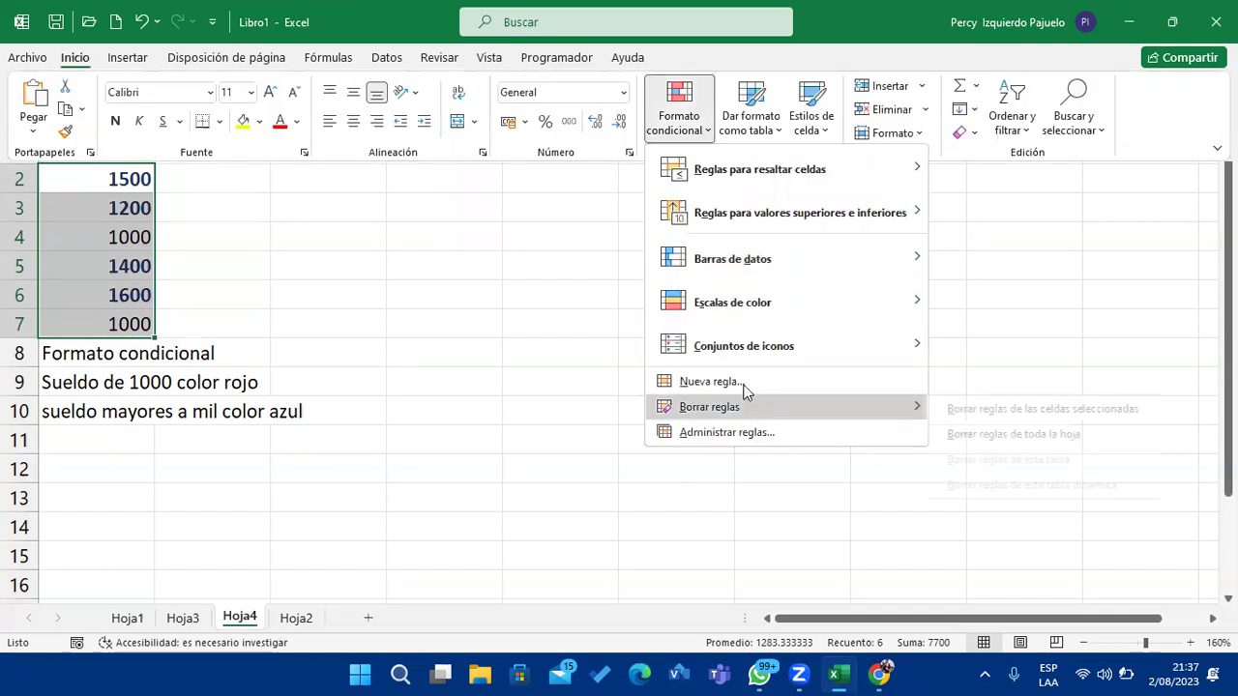
pyautogui.click(744, 387)
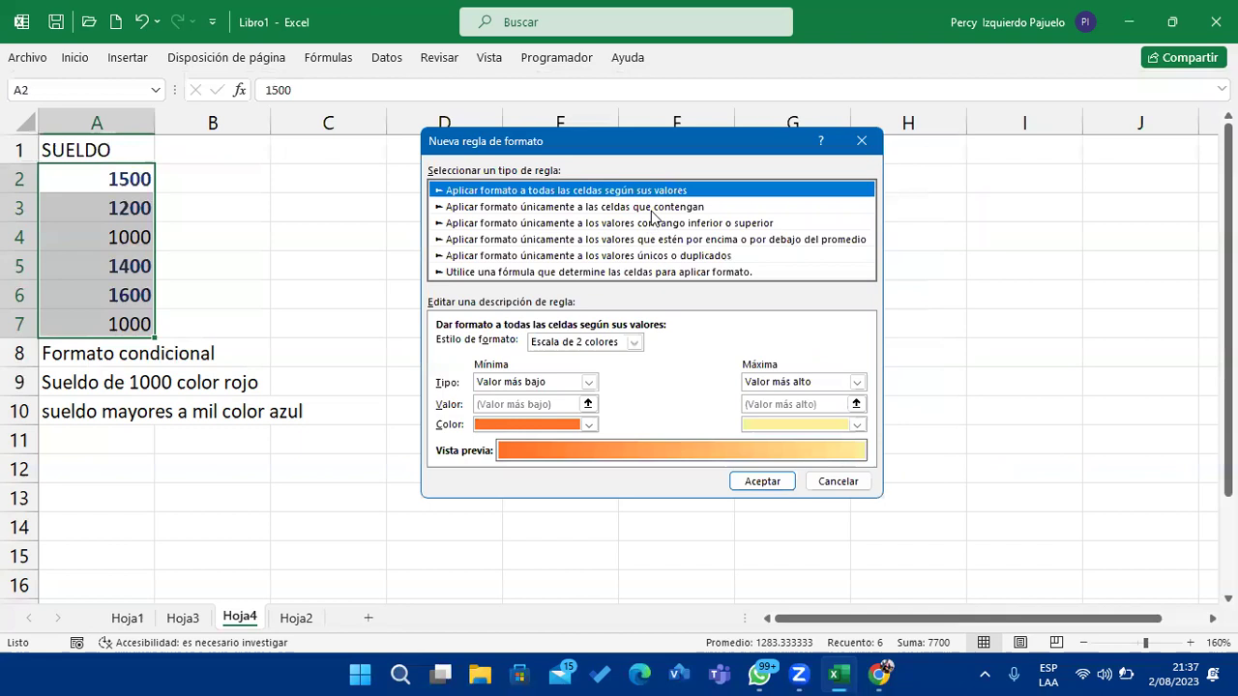
pyautogui.click(652, 210)
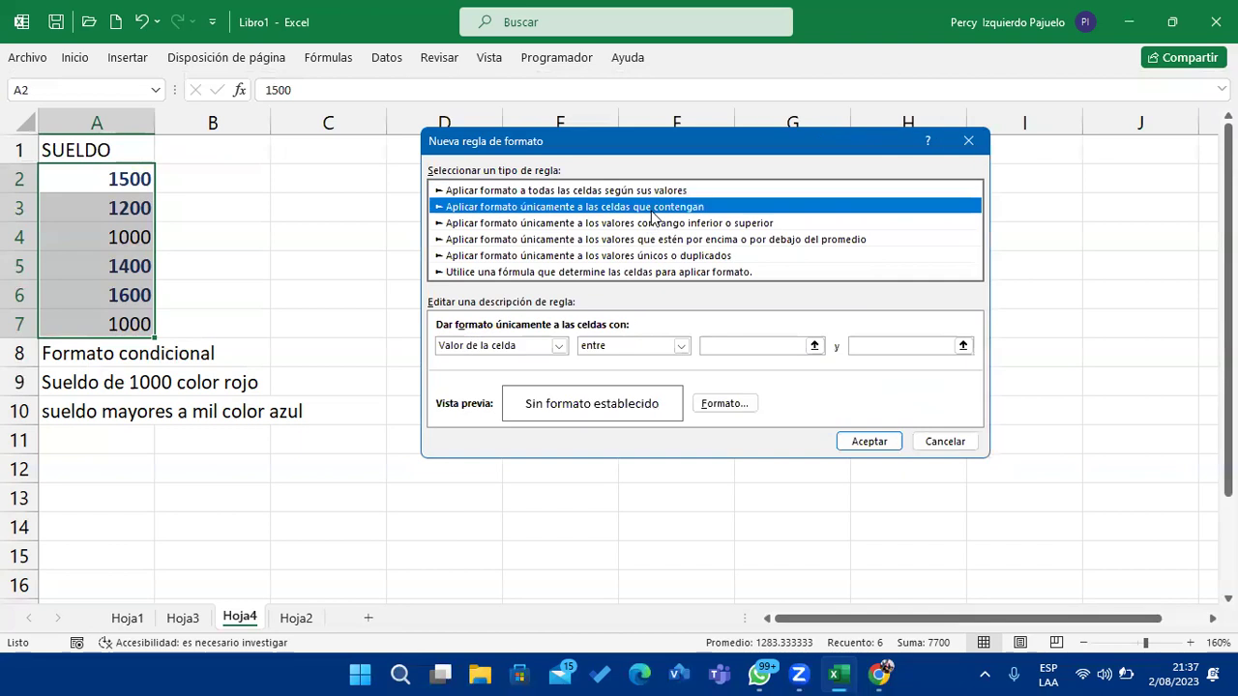
pyautogui.click(681, 346)
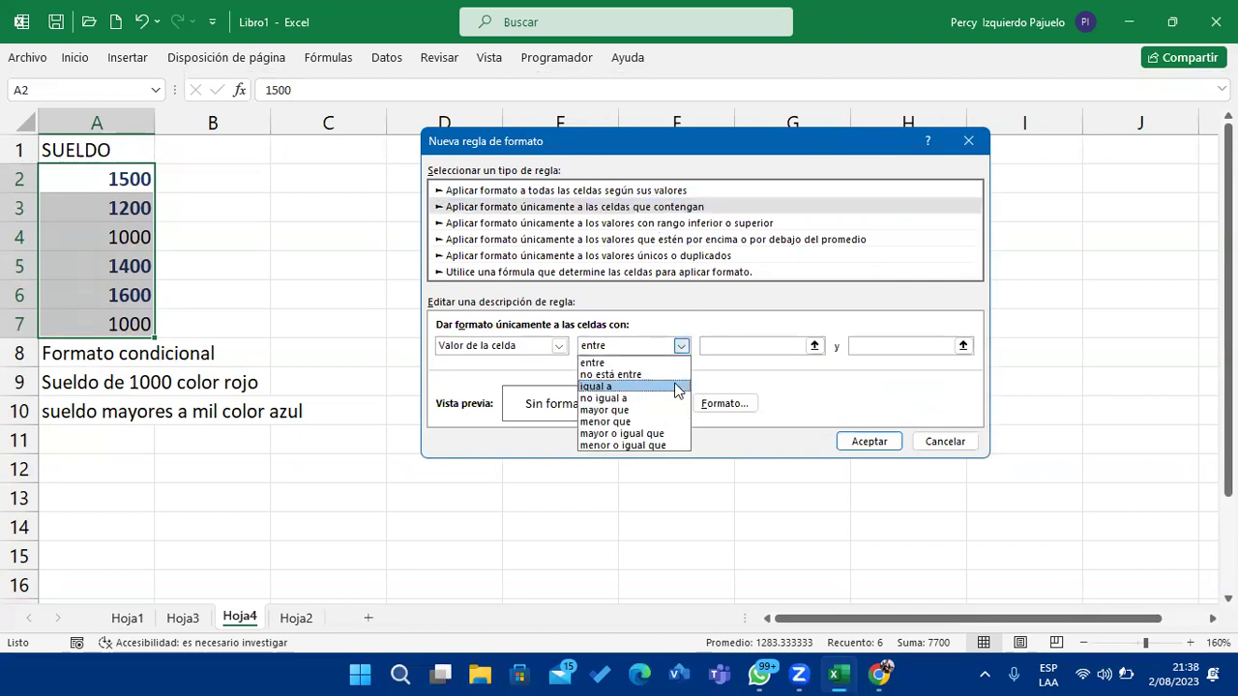
pyautogui.click(677, 386)
pyautogui.click(792, 350)
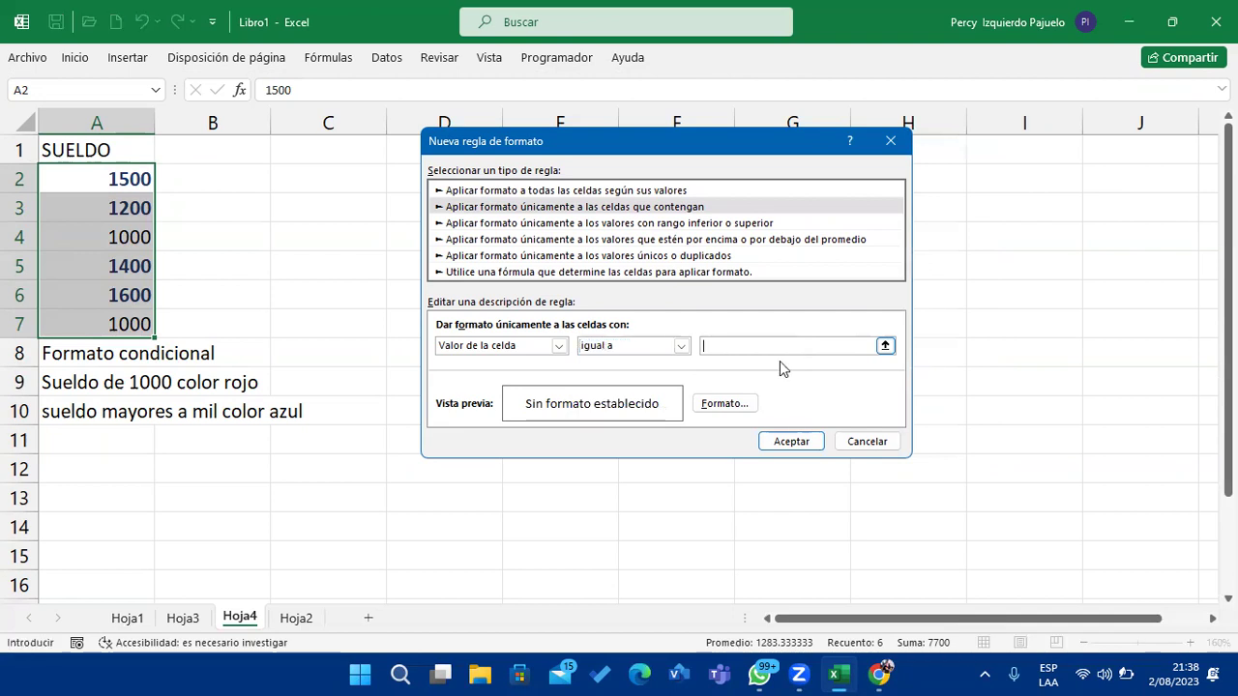
pyautogui.write('1000')
pyautogui.click(681, 346)
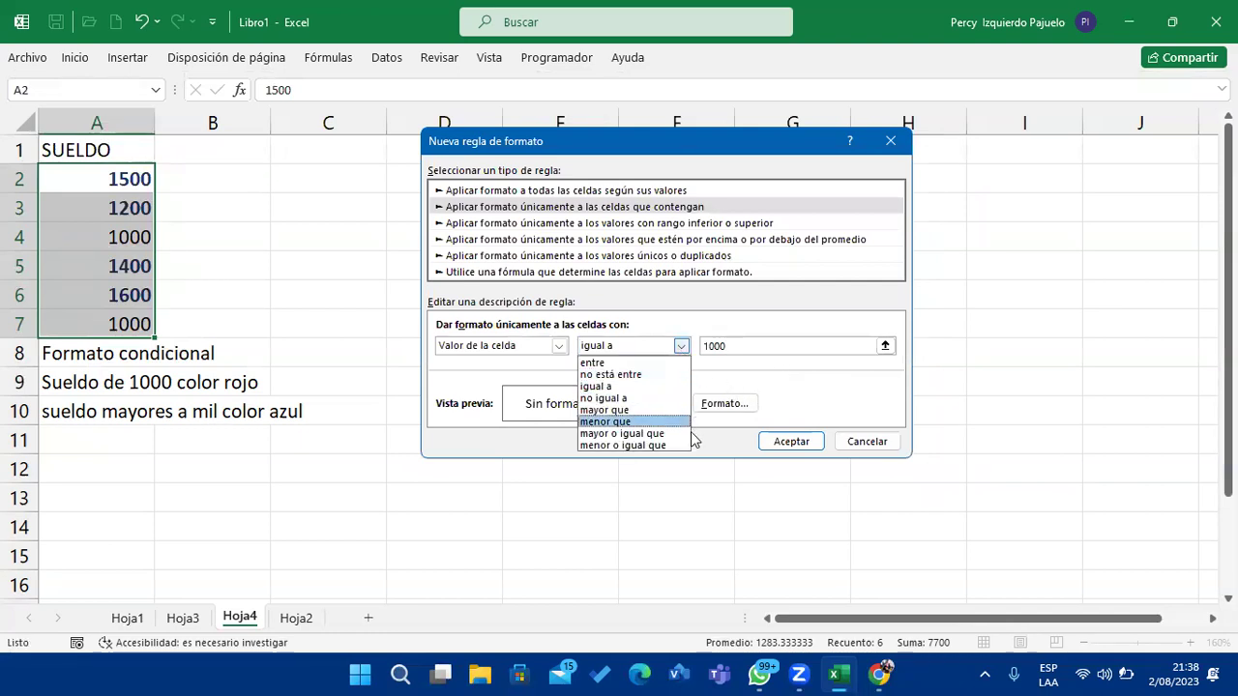
pyautogui.click(681, 446)
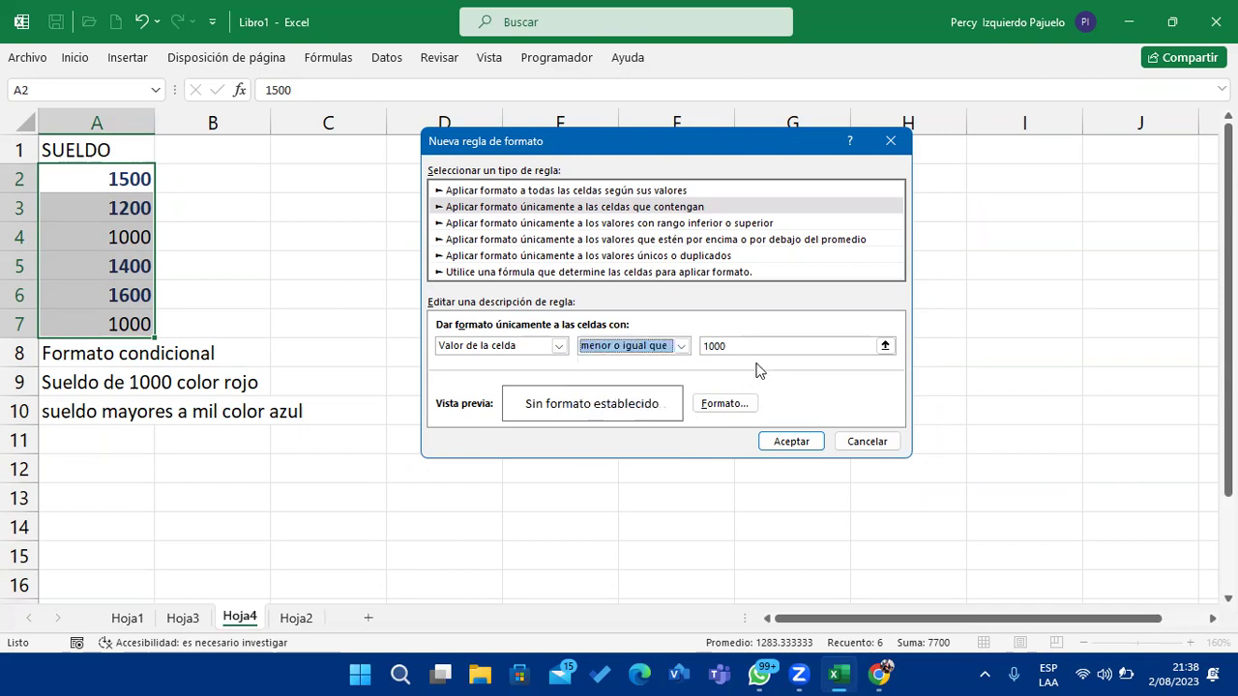
# Set the rule's font to bold red and apply it.
pyautogui.click(741, 407)
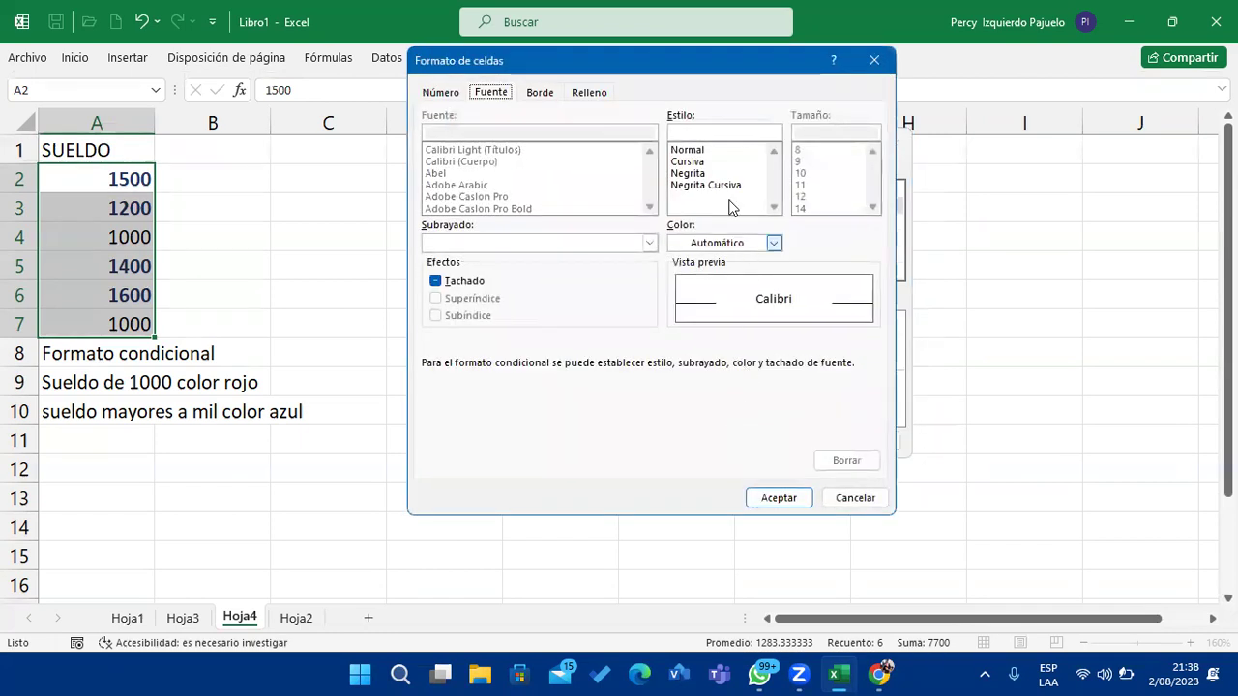
pyautogui.click(696, 173)
pyautogui.click(773, 243)
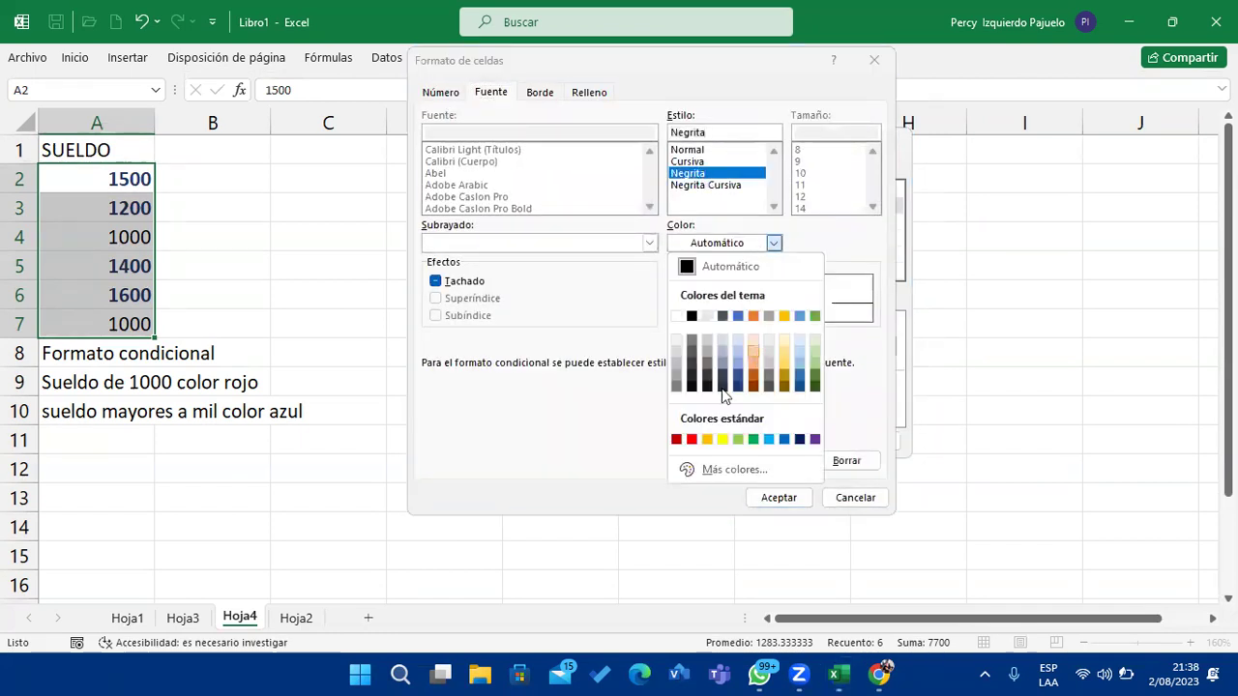
pyautogui.click(691, 439)
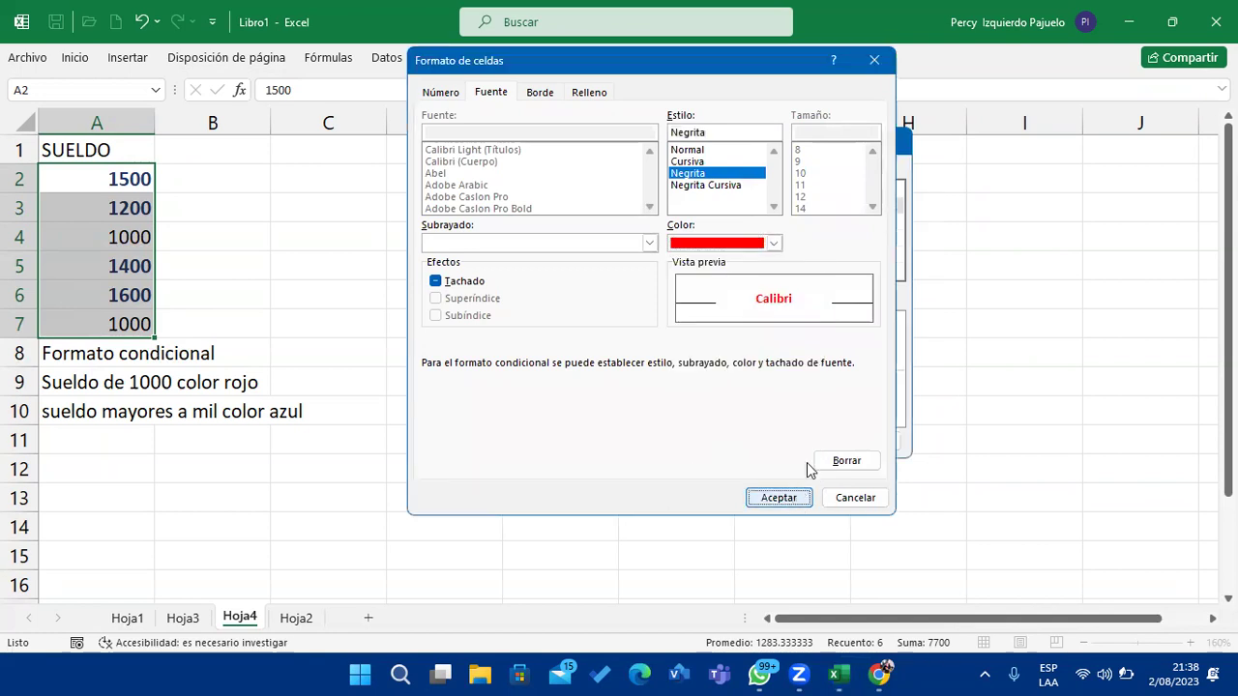
pyautogui.click(778, 497)
pyautogui.click(793, 445)
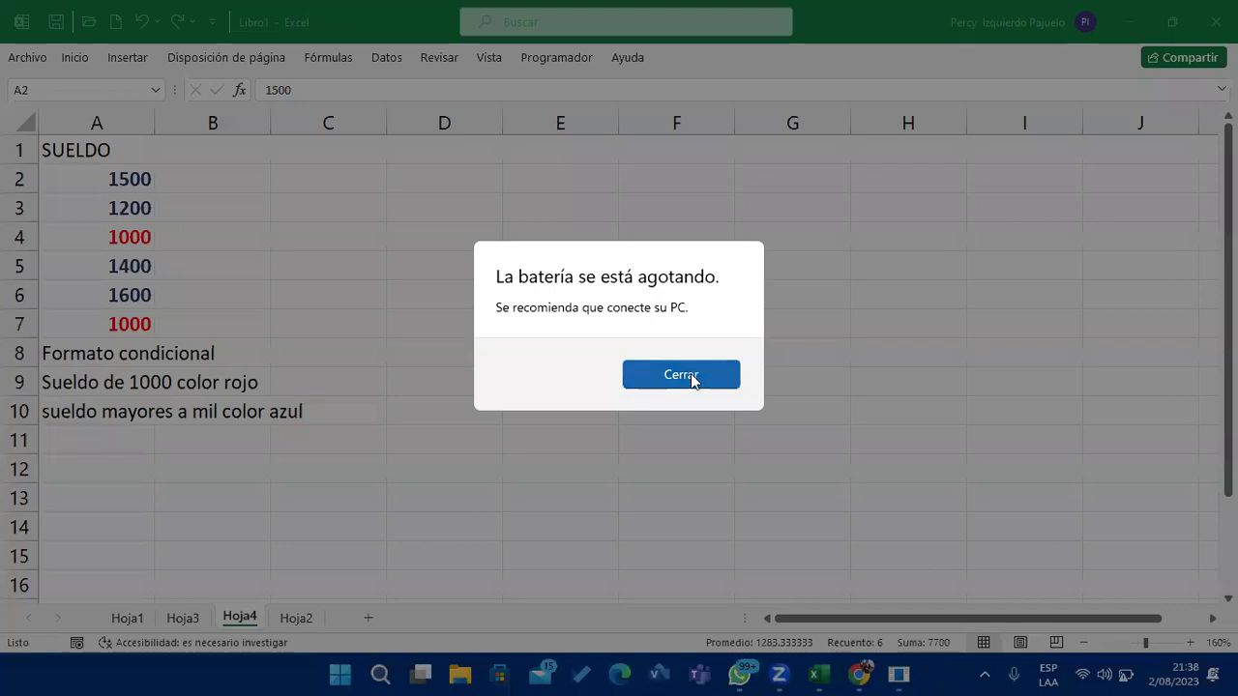
# Reword the A9 note to 'Sueldo menores o gual a 1000 color rojo'.
pyautogui.click(692, 379)
pyautogui.doubleClick(126, 383)
pyautogui.doubleClick(150, 383)
pyautogui.tripleClick(150, 383)
pyautogui.click(126, 383)
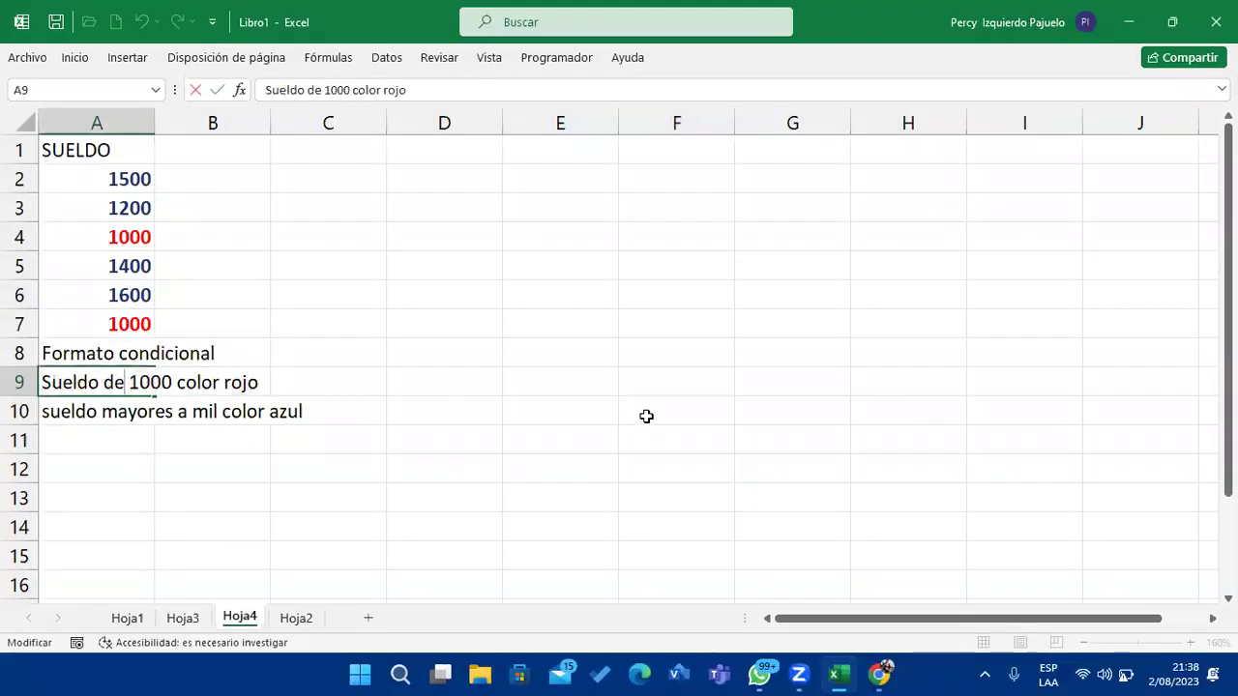
pyautogui.press('BackSpace')
pyautogui.press('BackSpace')
pyautogui.write('menores o gual a')
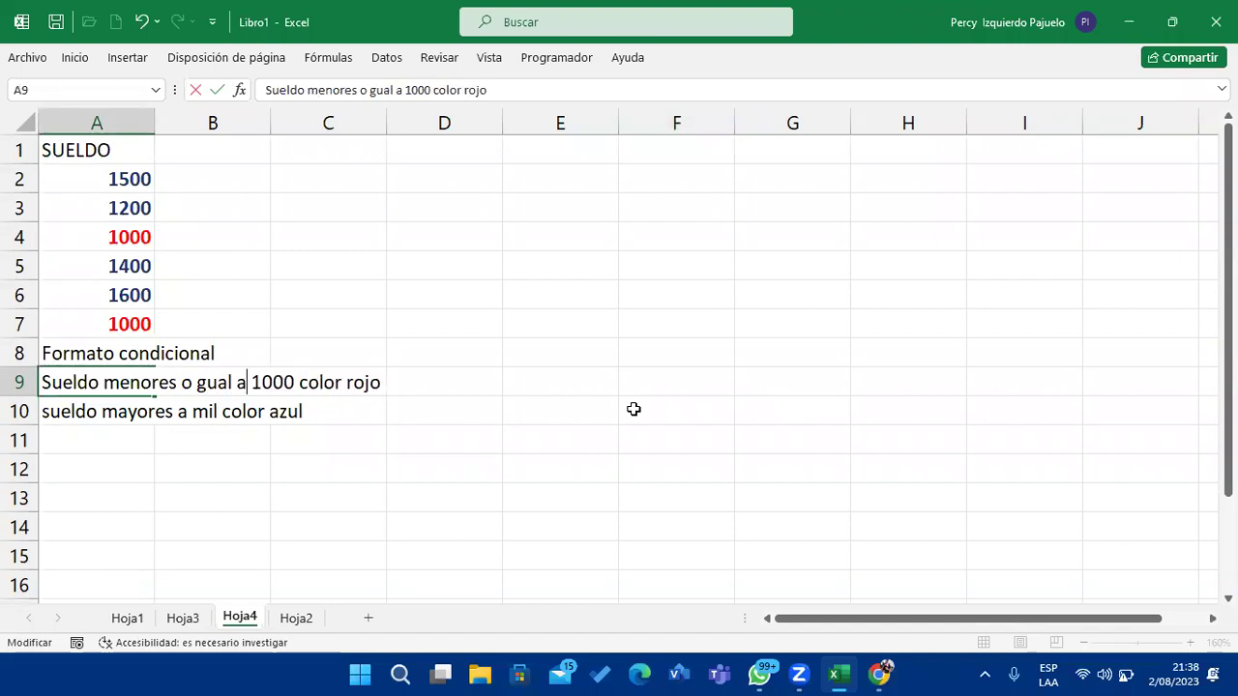
pyautogui.press('Return')
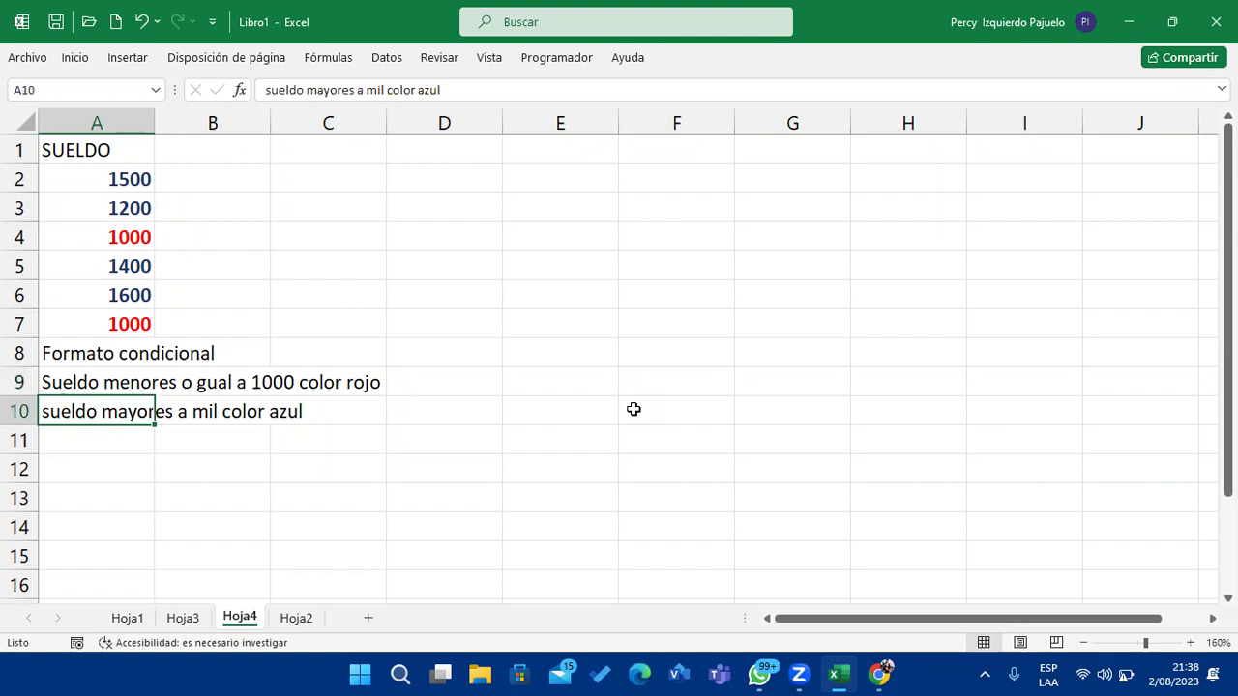
pyautogui.rightClick(1044, 5)
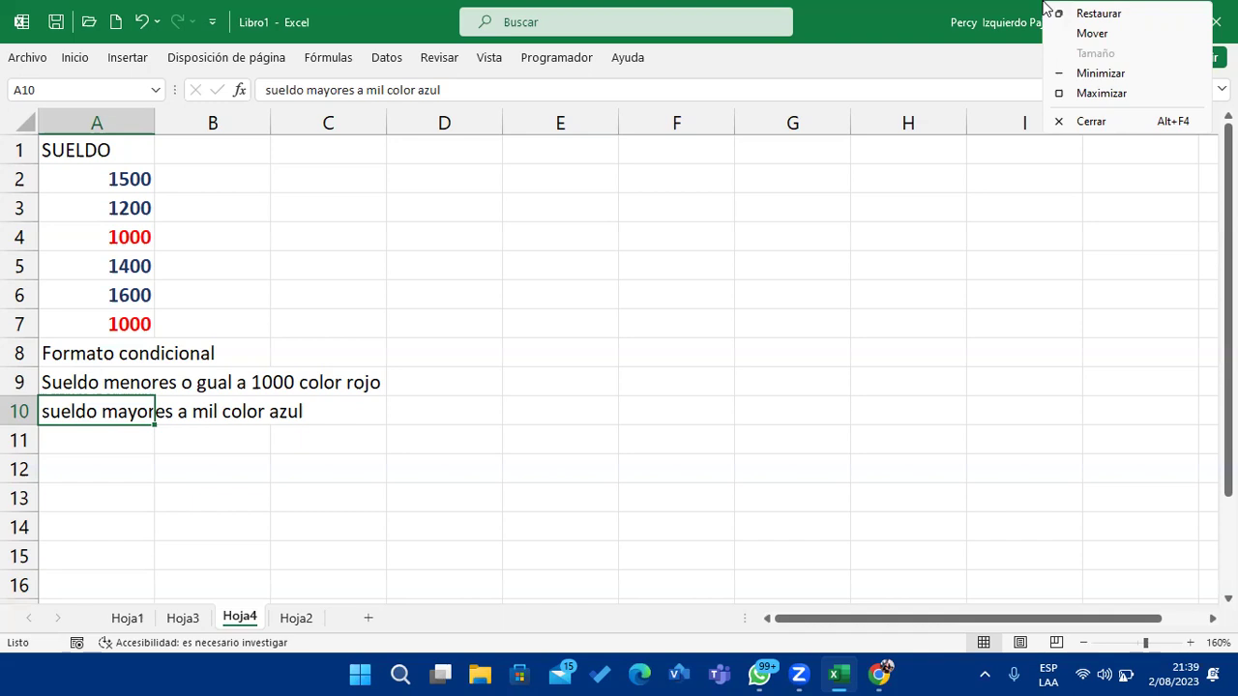
pyautogui.click(890, 46)
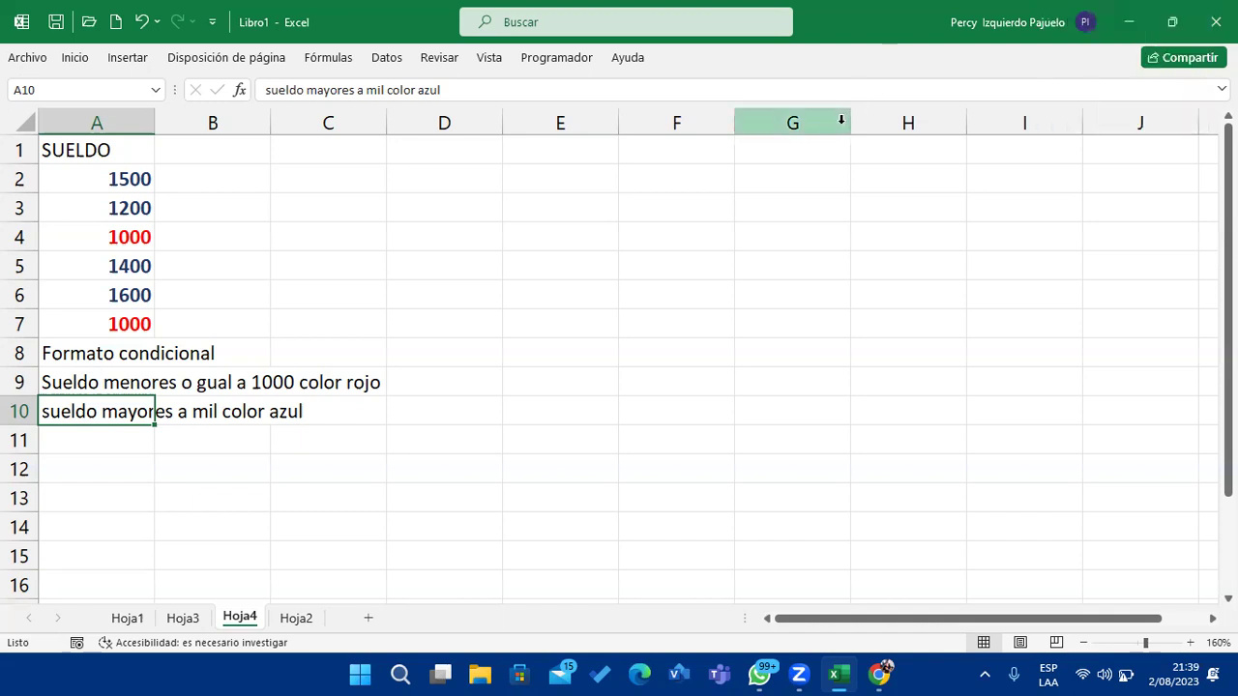
pyautogui.scroll(-2, 831, 176)
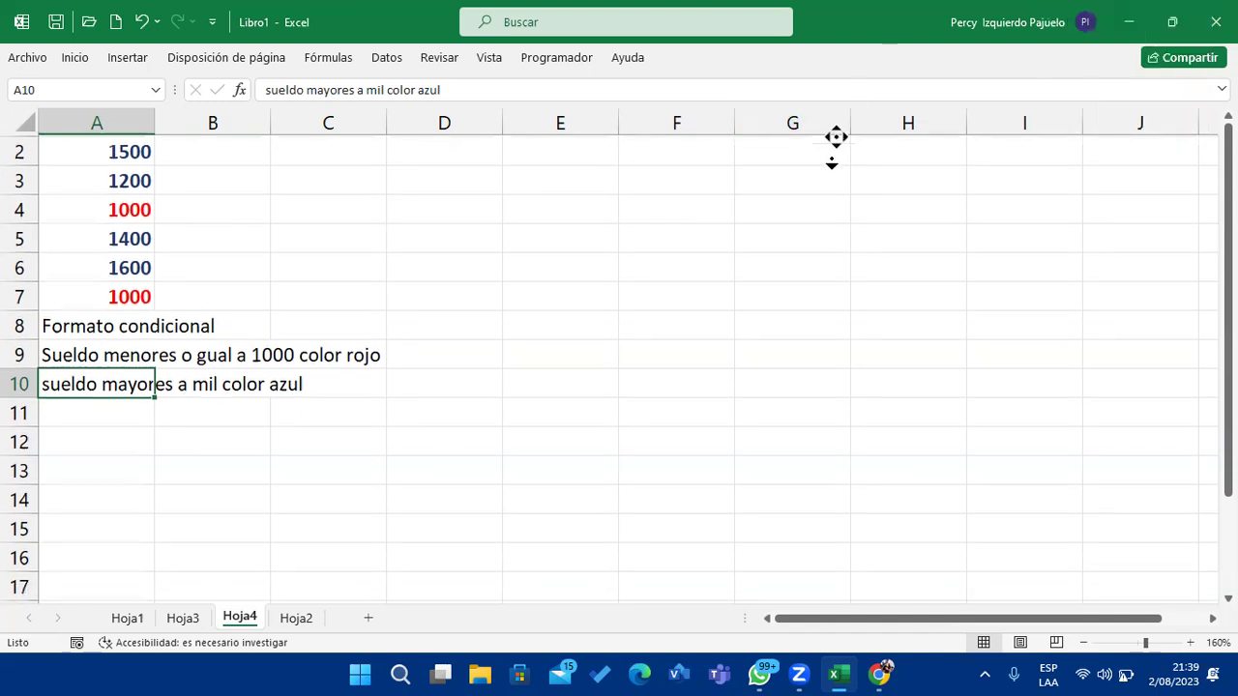
pyautogui.middleClick(832, 176)
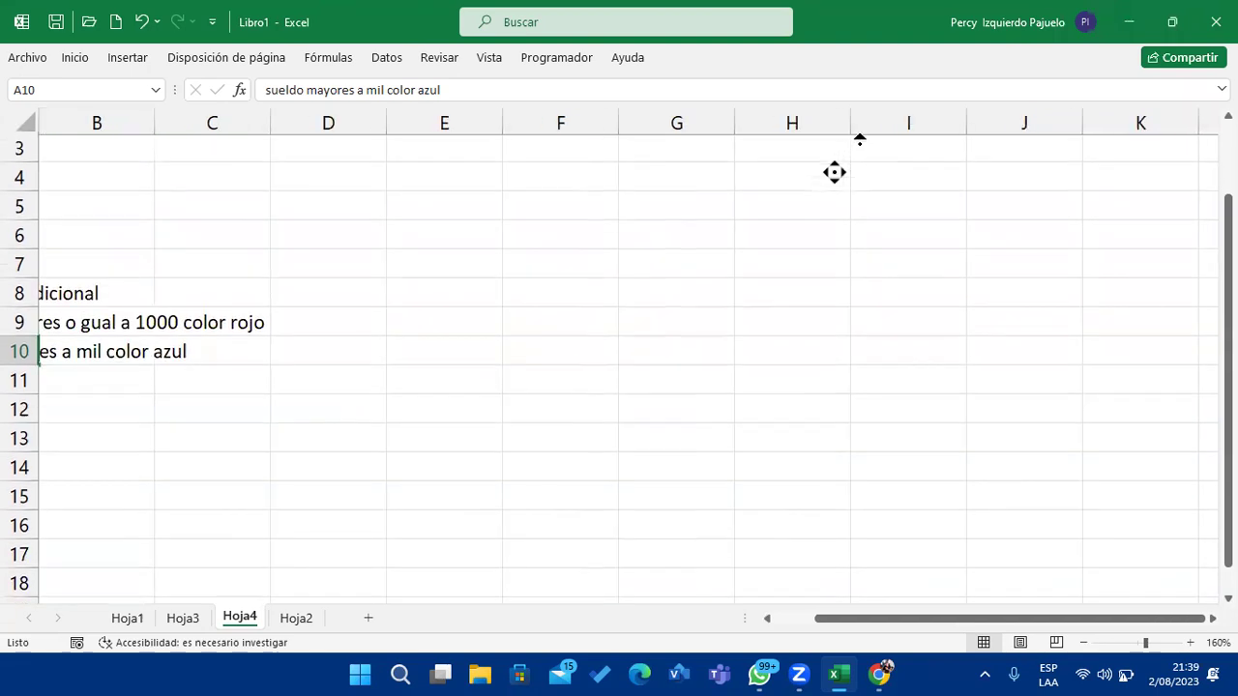
pyautogui.middleClick(859, 140)
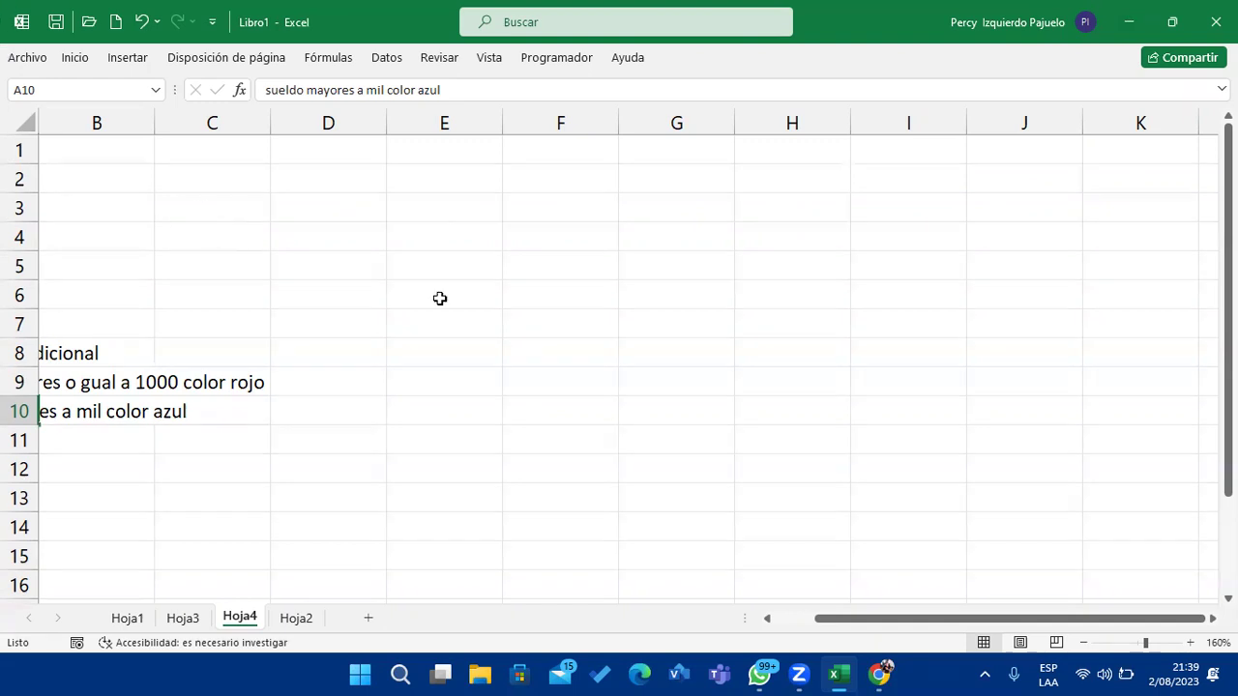
pyautogui.moveTo(982, 618); pyautogui.dragTo(910, 619)
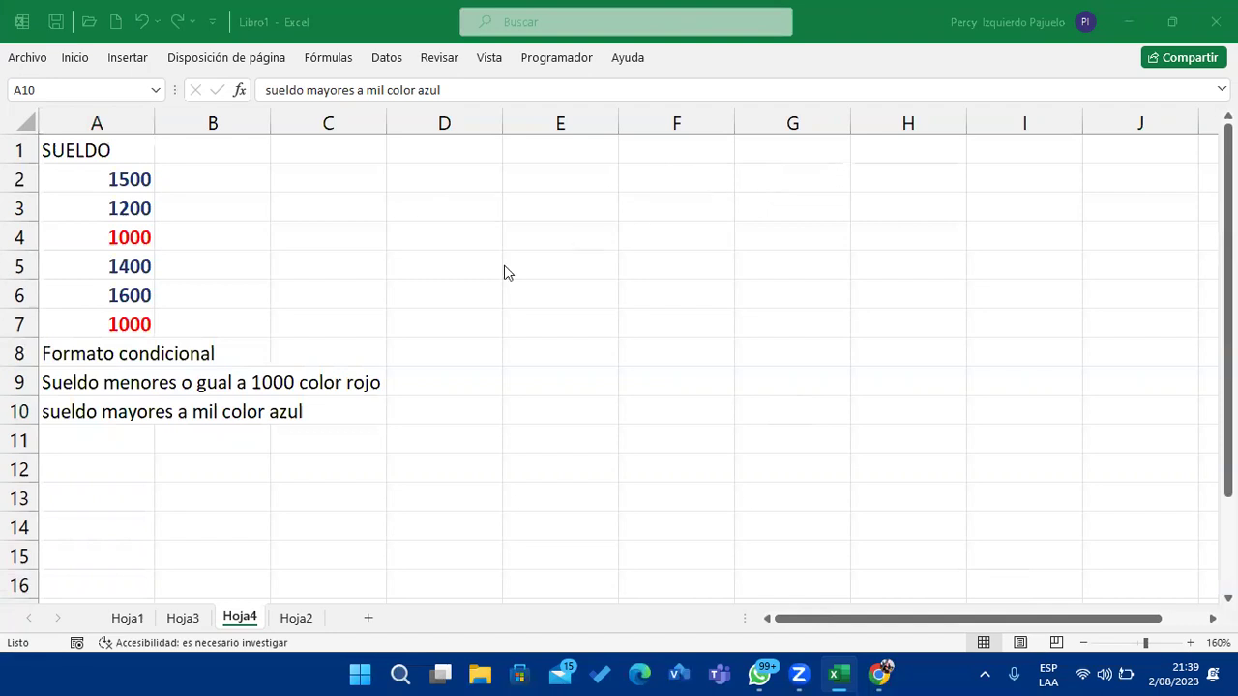
pyautogui.moveTo(100, 177); pyautogui.dragTo(123, 322)
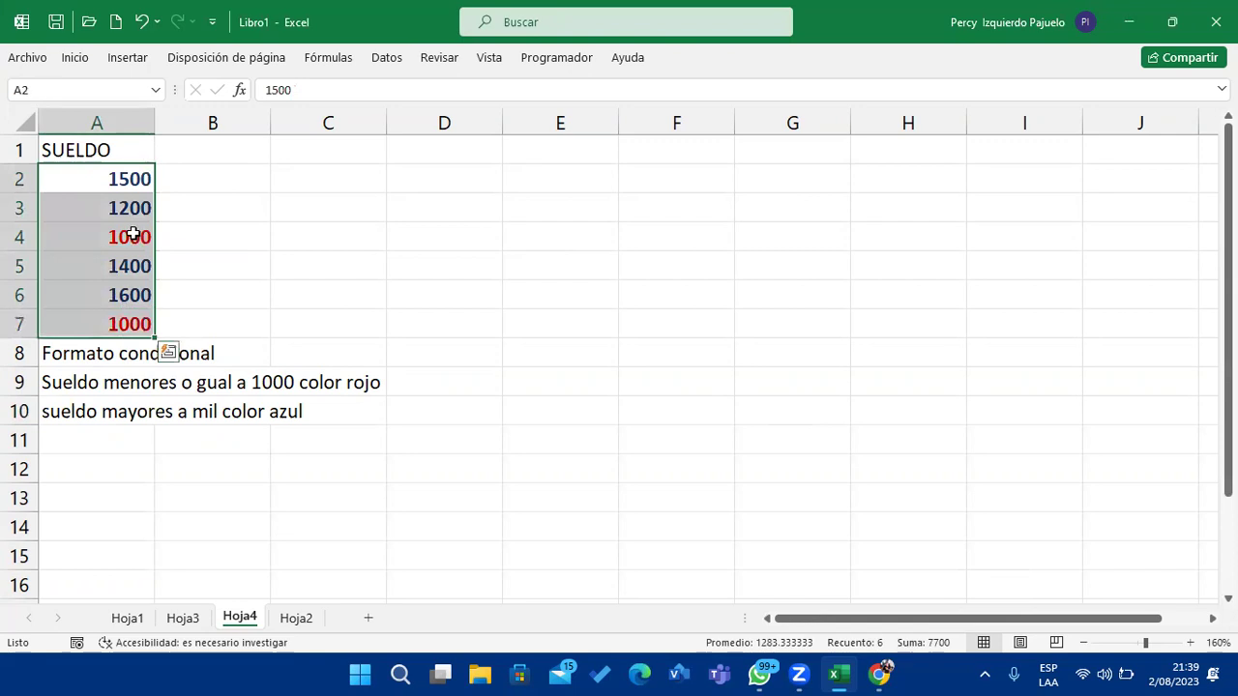
# Apply light-blue gradient data bars from Formato condicional > Barras de datos to salaries A2:A7.
pyautogui.click(79, 58)
pyautogui.click(688, 122)
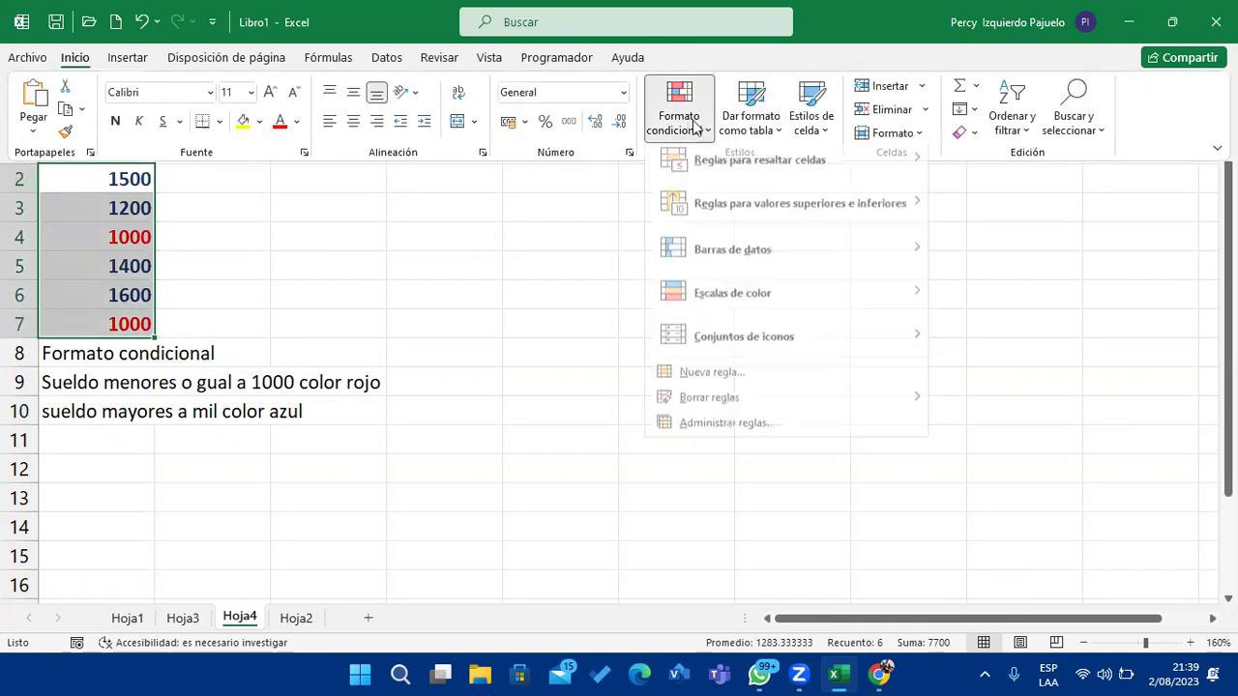
pyautogui.moveTo(903, 317)
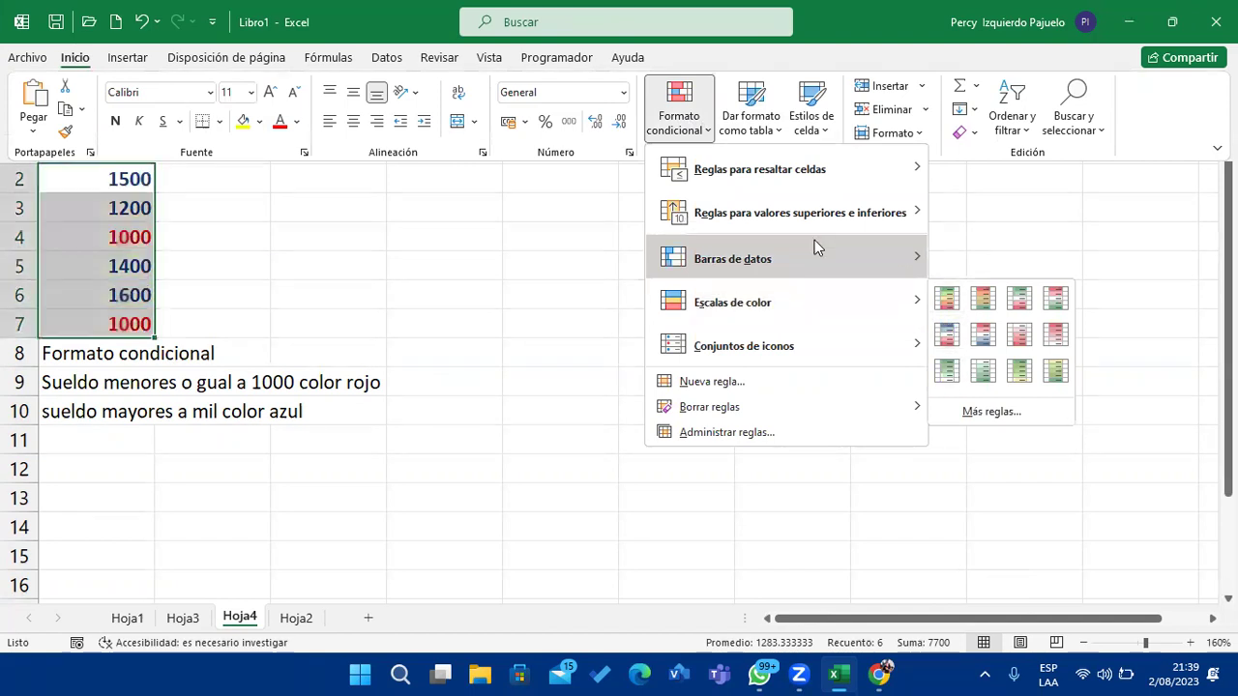
pyautogui.moveTo(815, 247)
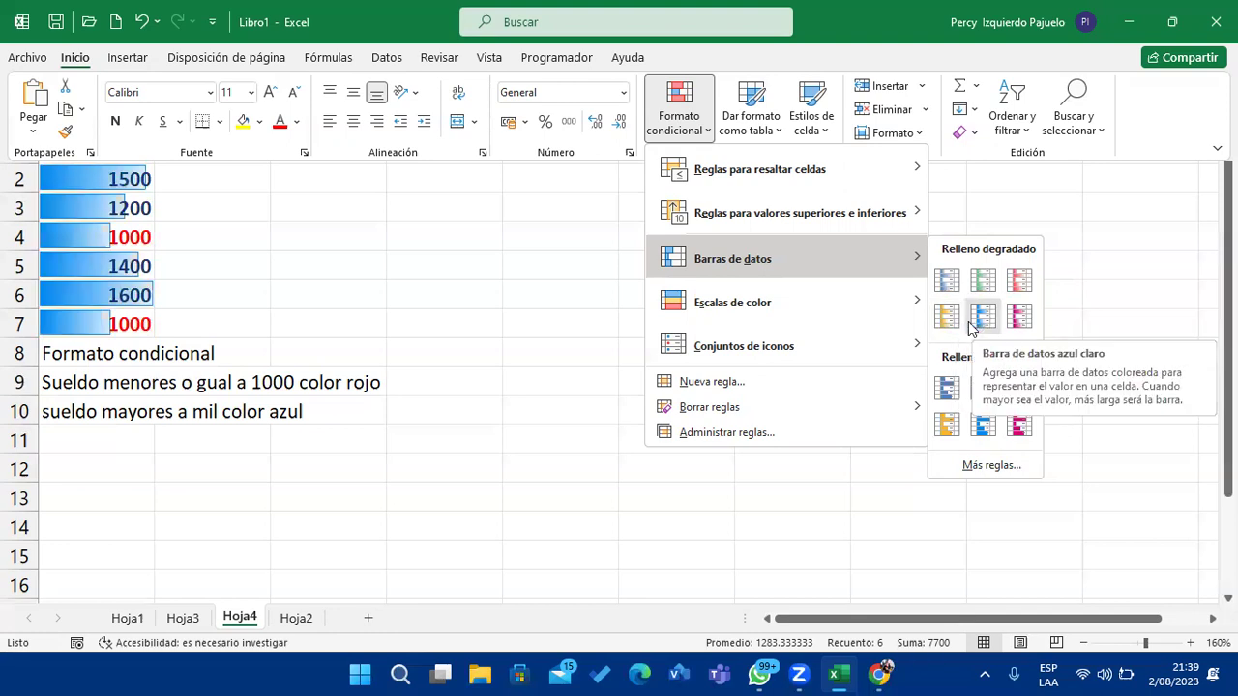
pyautogui.click(970, 327)
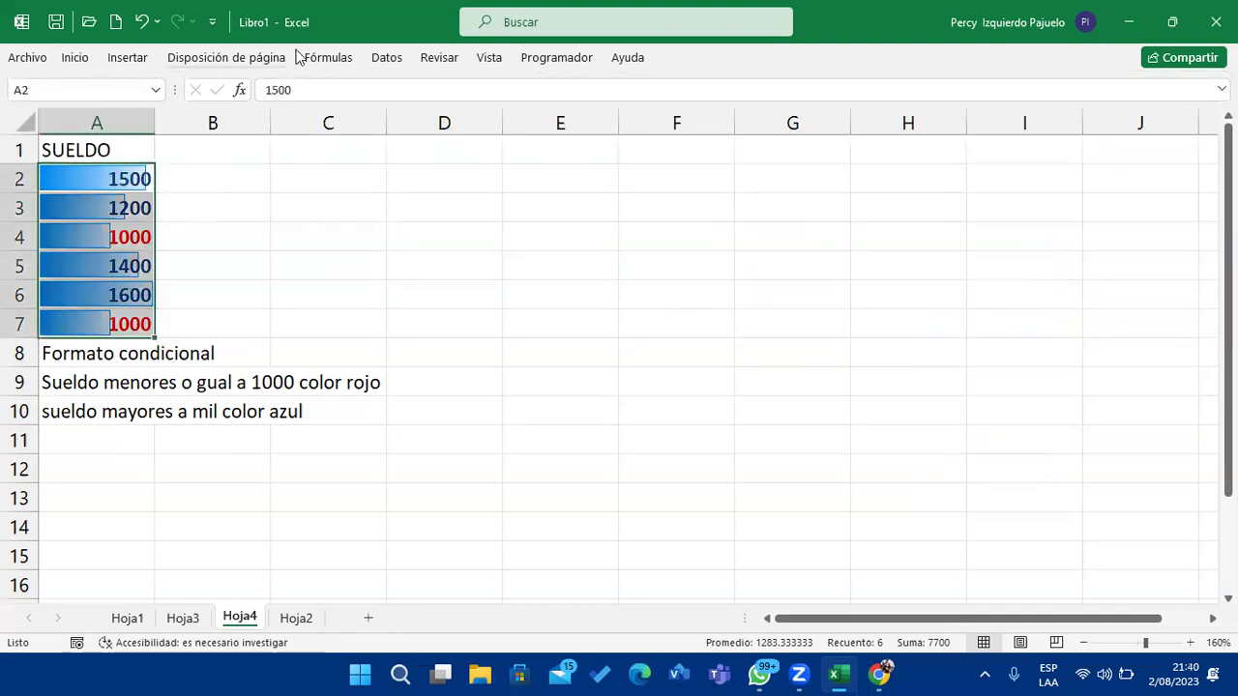
# Apply the '5 flechas (de color gris)' icon set to the salaries in A2:A7.
pyautogui.click(75, 57)
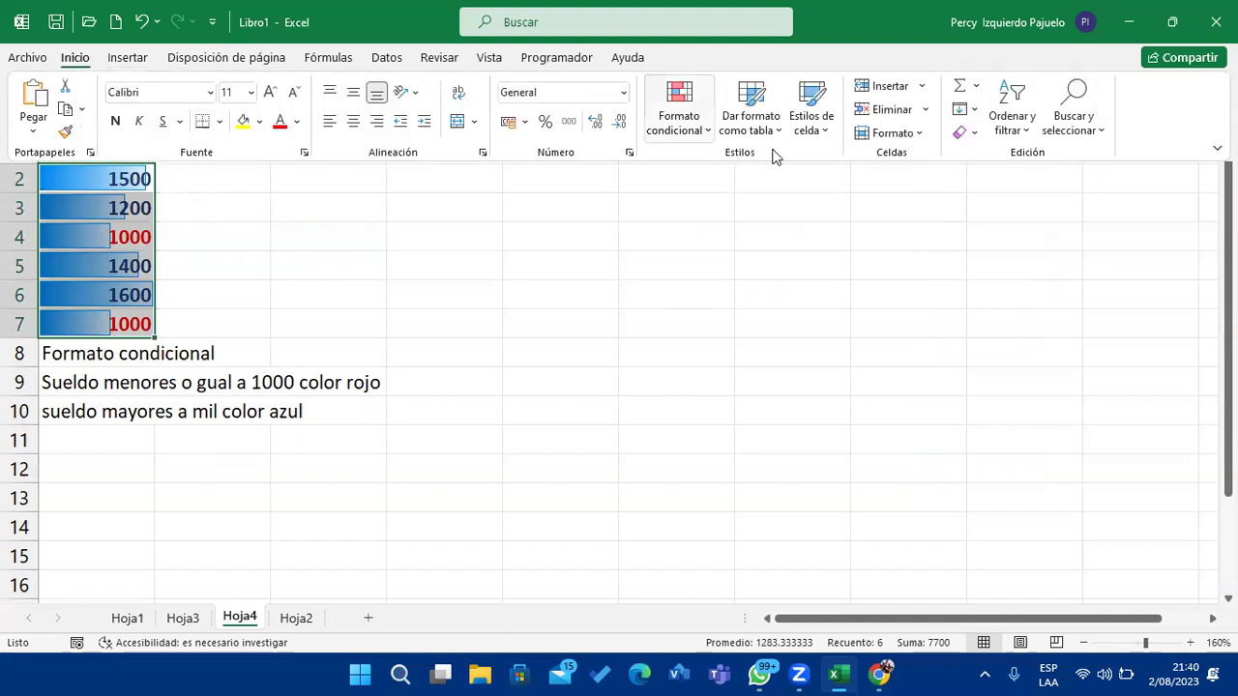
pyautogui.click(700, 130)
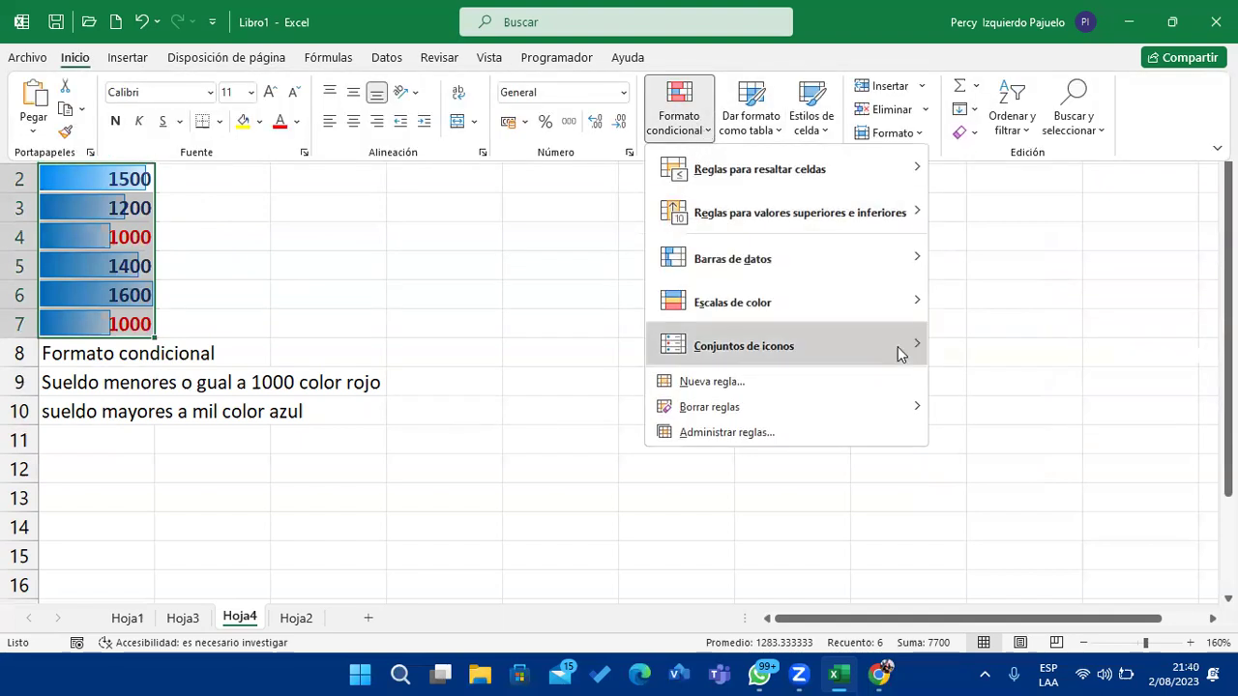
pyautogui.moveTo(917, 360)
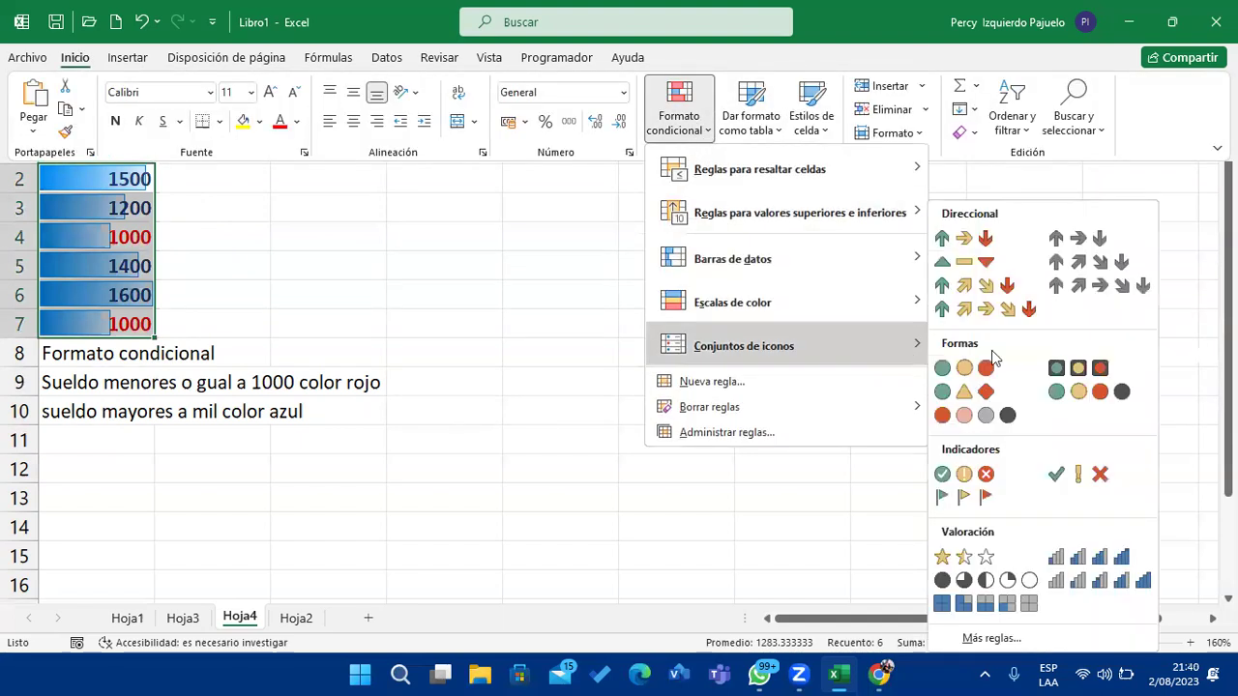
pyautogui.click(1108, 291)
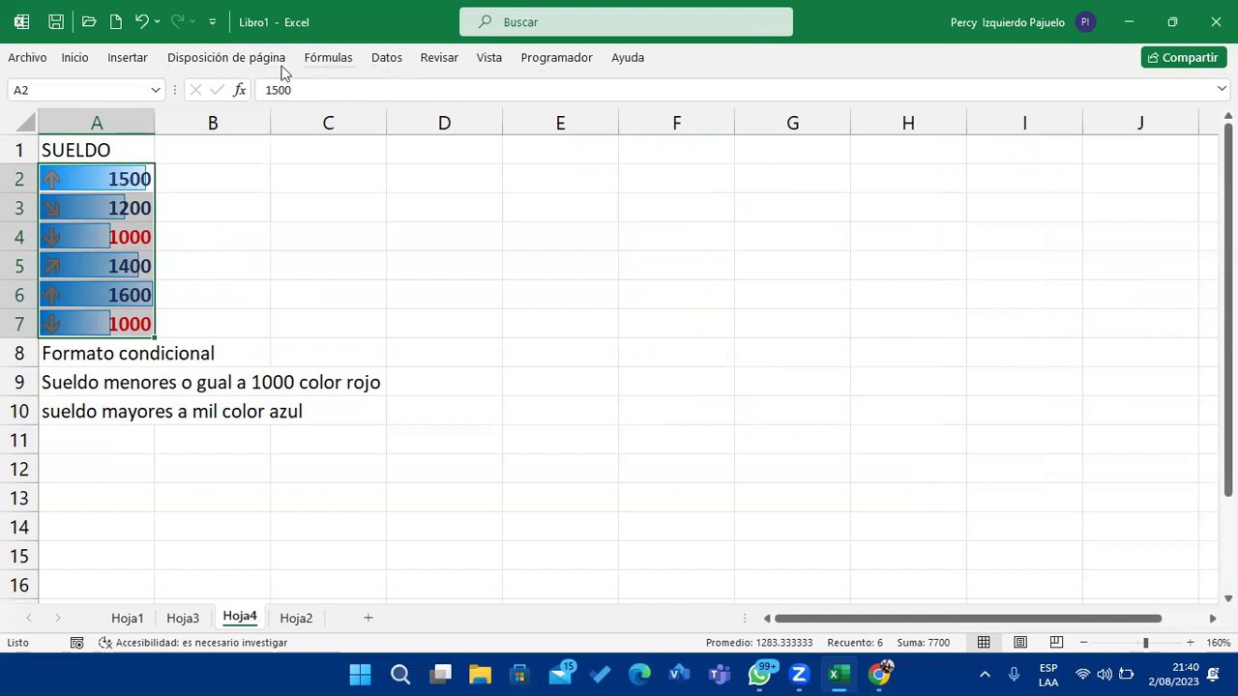
pyautogui.click(92, 62)
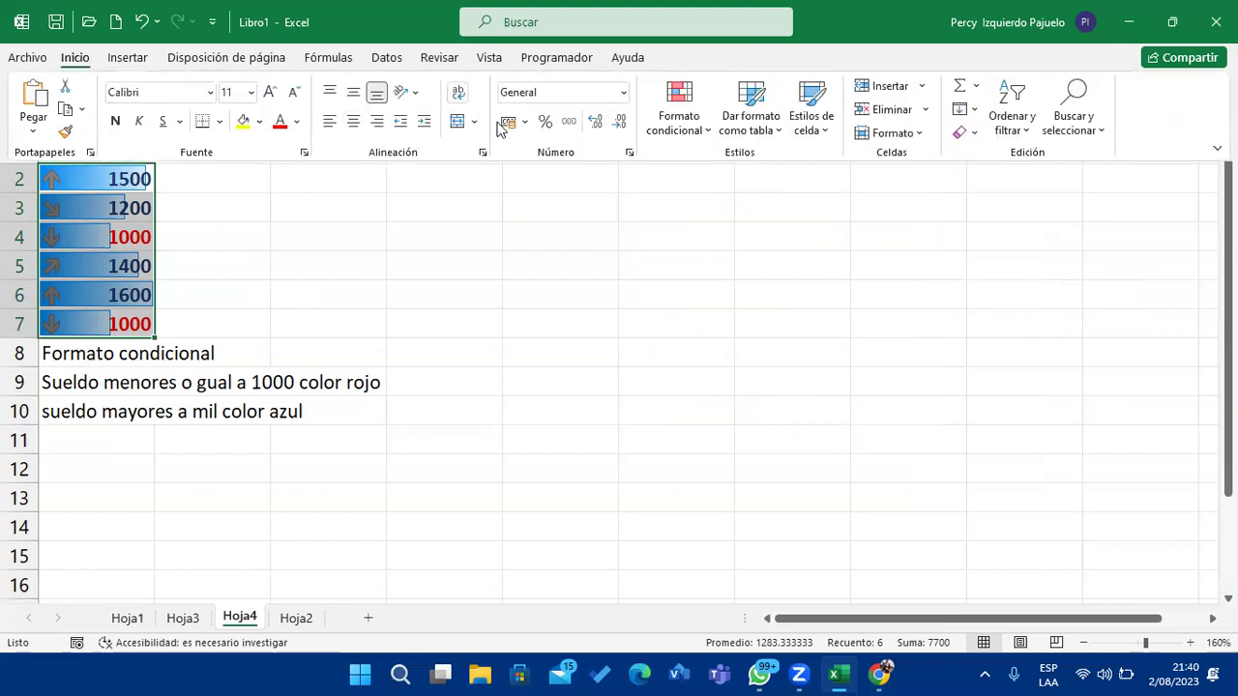
pyautogui.click(694, 133)
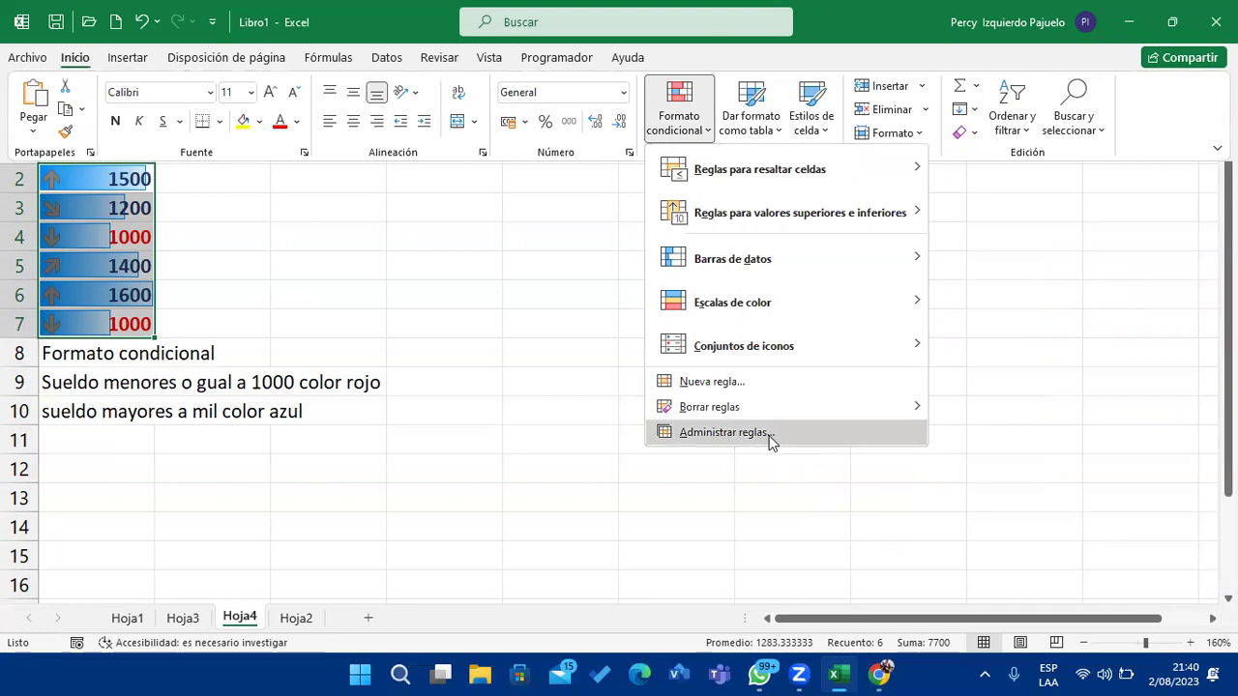
# In Administrar reglas, edit the Conjunto de iconos rule to check its 80/60 percent thresholds, then accept.
pyautogui.click(769, 435)
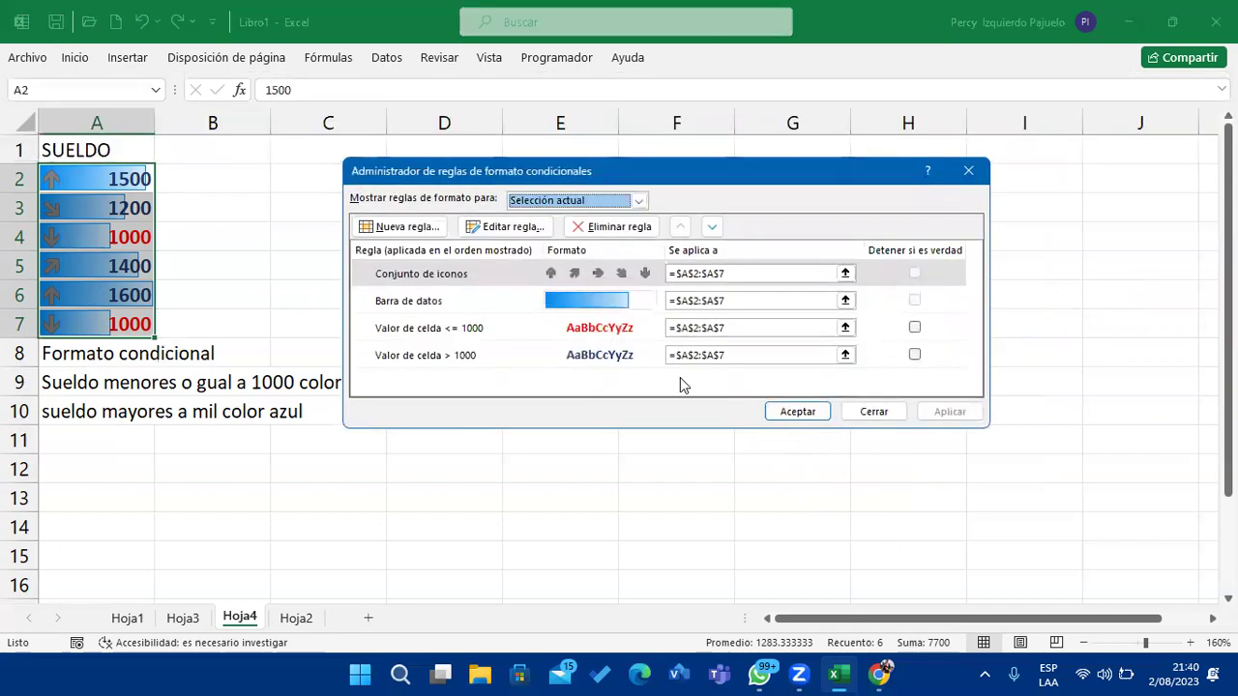
pyautogui.click(481, 277)
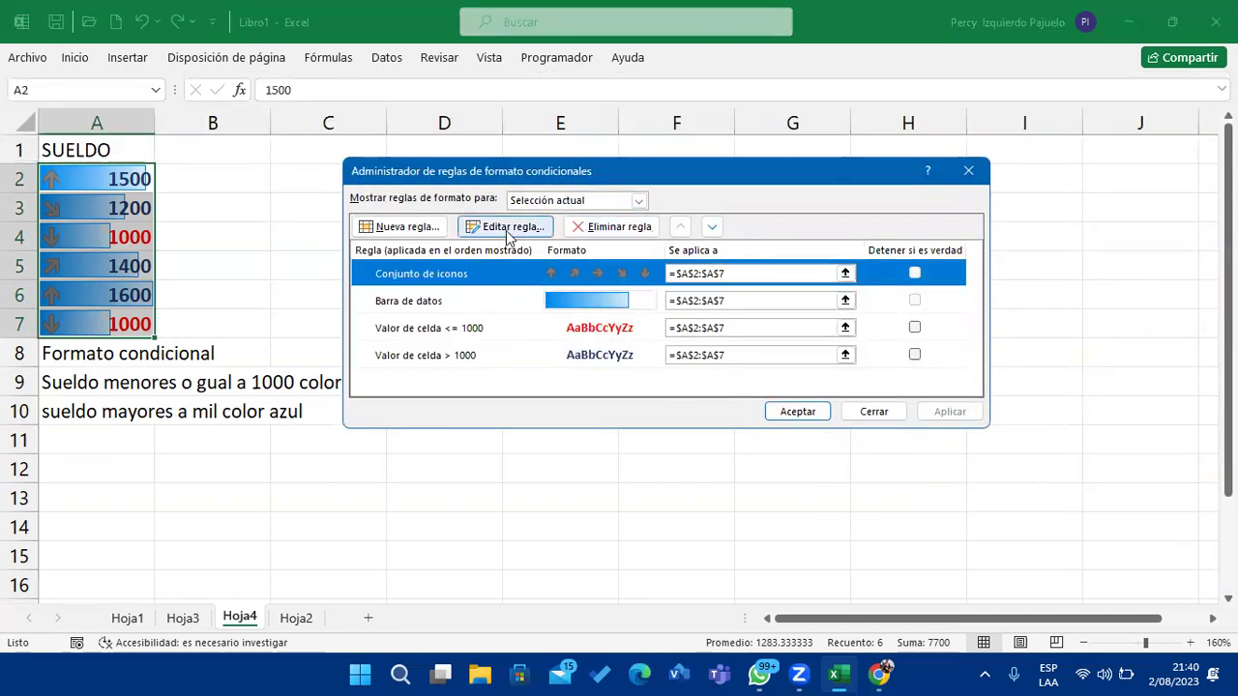
pyautogui.click(509, 232)
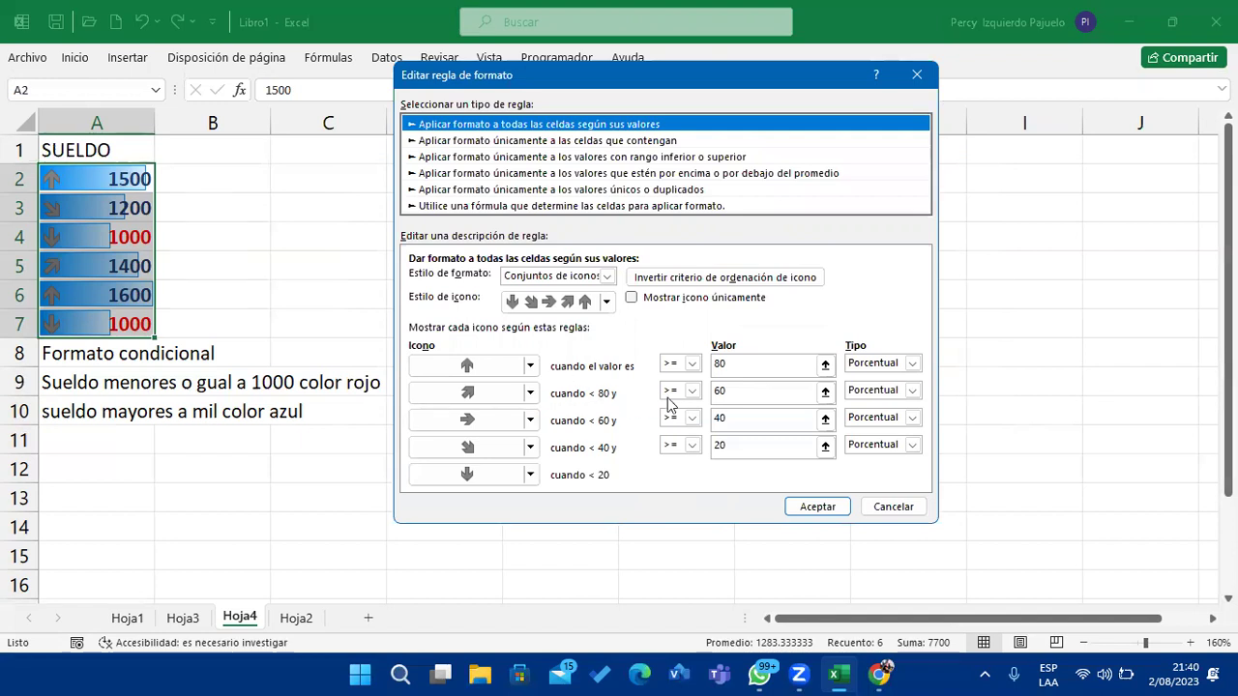
pyautogui.click(736, 398)
pyautogui.click(729, 365)
pyautogui.click(743, 394)
pyautogui.click(746, 417)
pyautogui.click(747, 445)
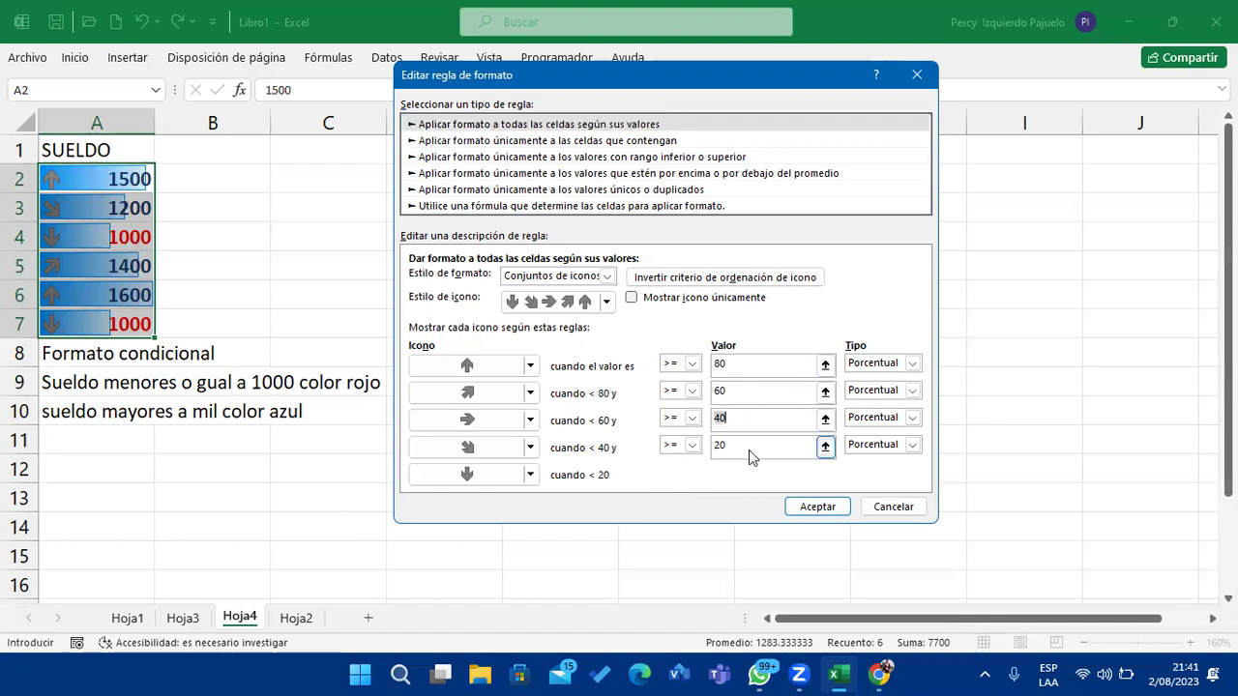
pyautogui.click(837, 511)
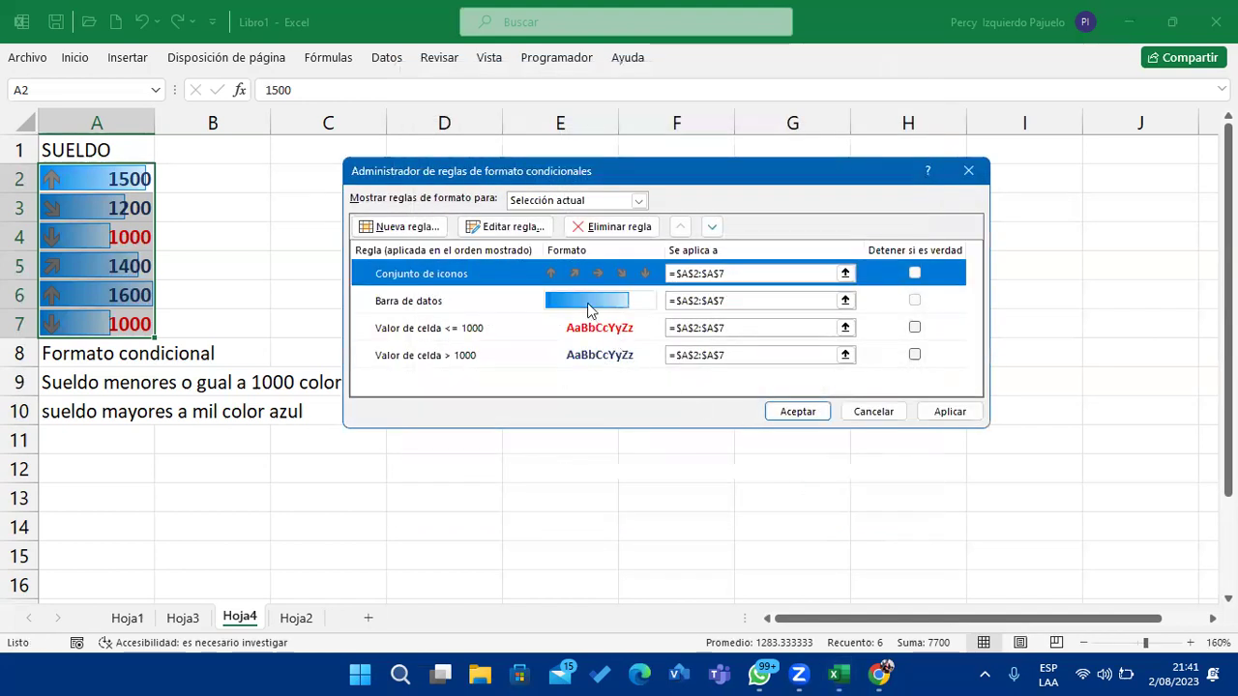
# Set the data bar rule's shortest bar to Valor más bajo and longest to Valor más alto.
pyautogui.click(588, 308)
pyautogui.click(517, 227)
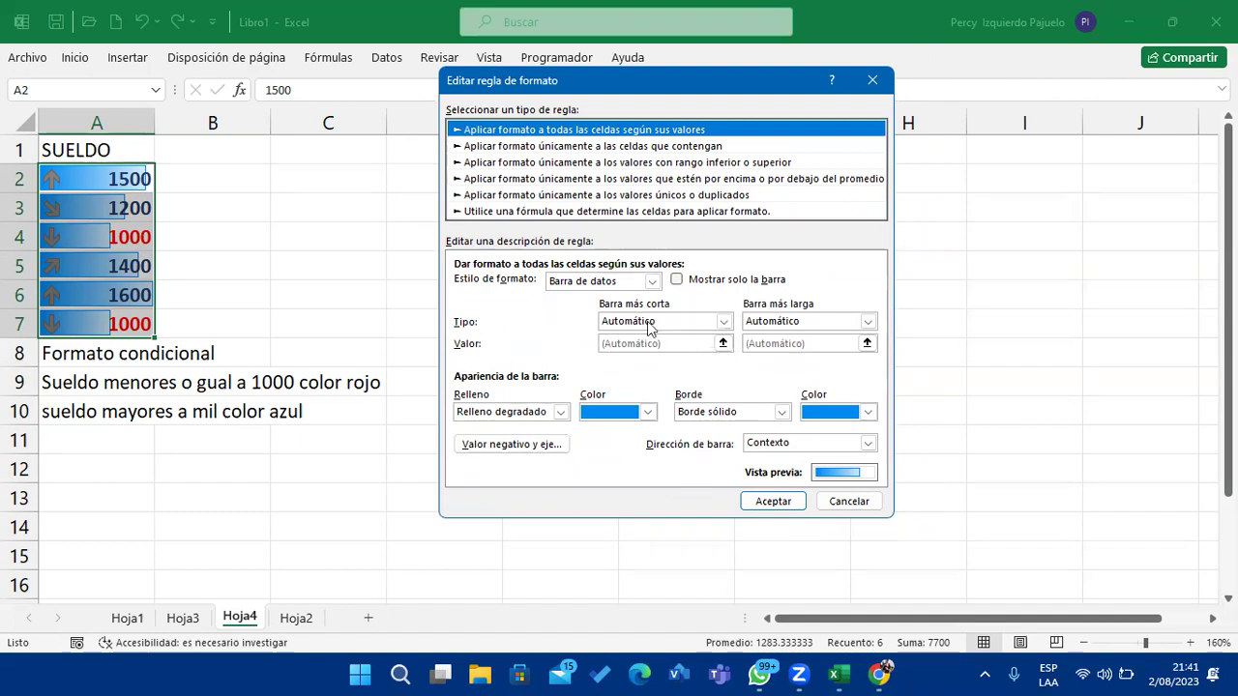
pyautogui.click(725, 322)
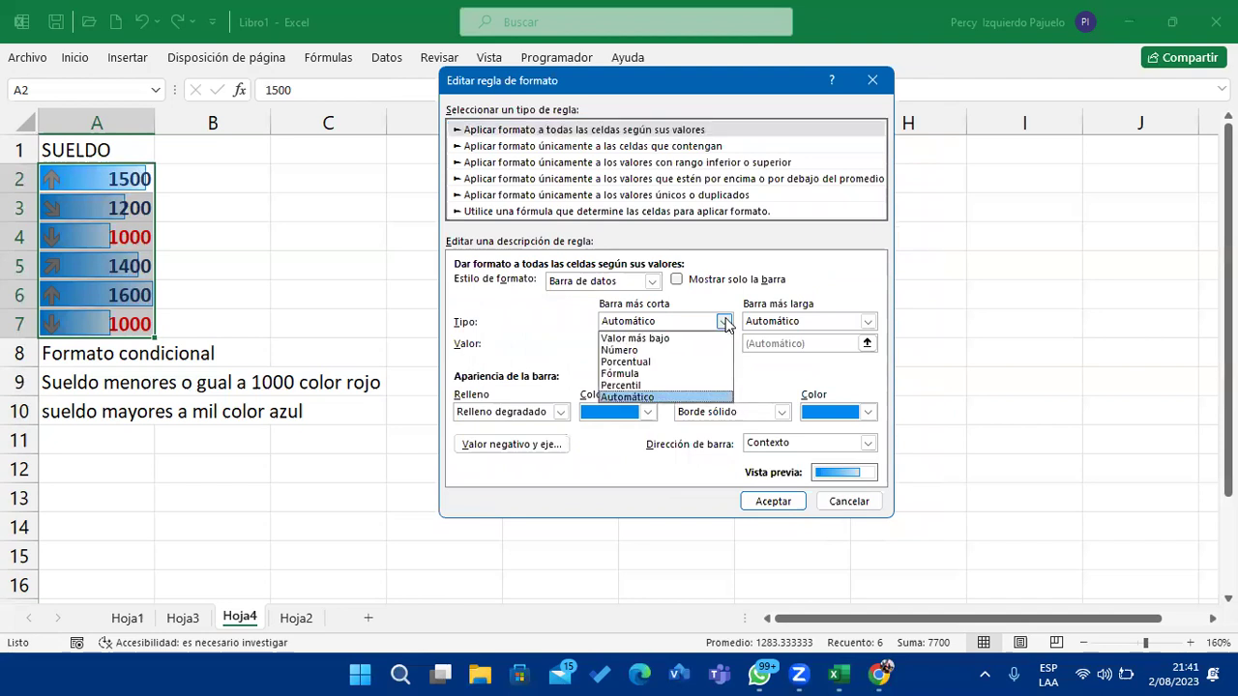
pyautogui.click(688, 338)
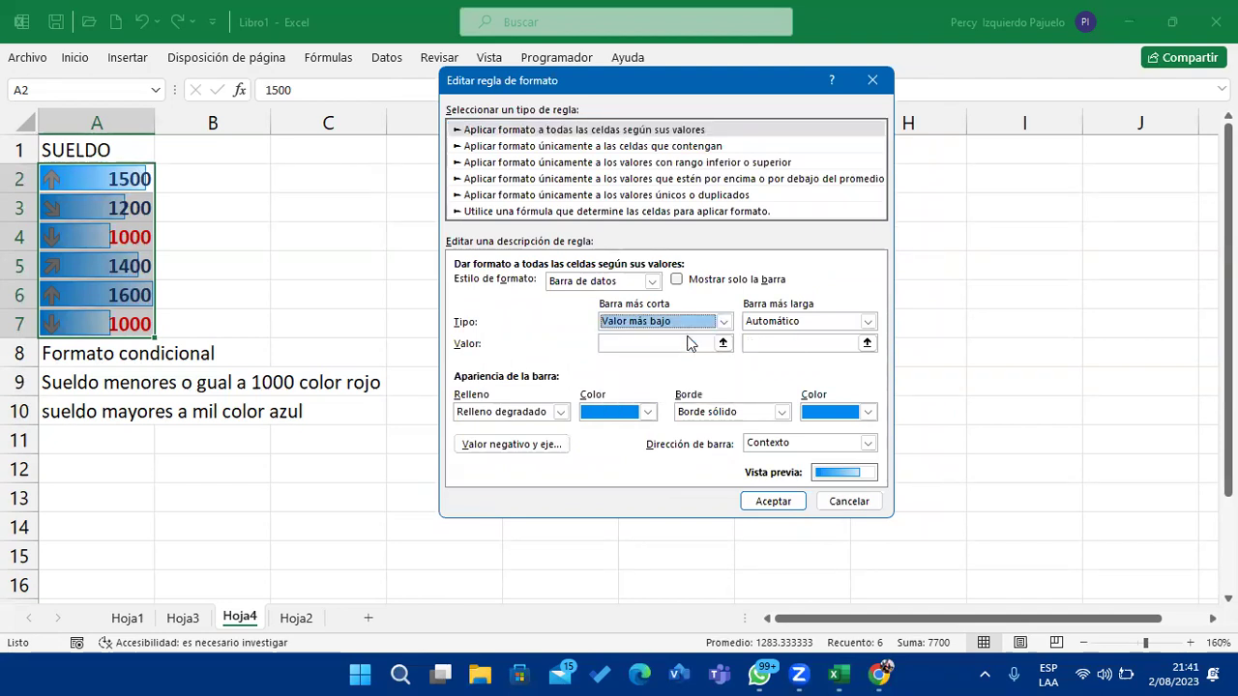
pyautogui.click(781, 324)
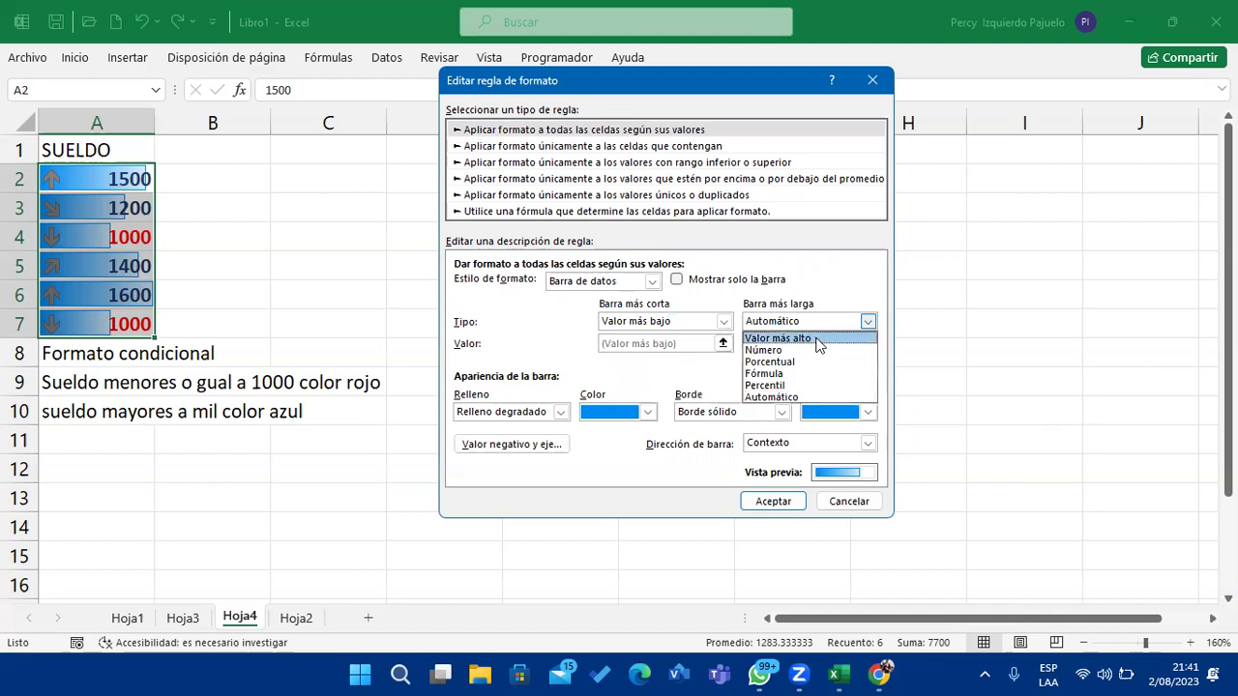
pyautogui.click(815, 339)
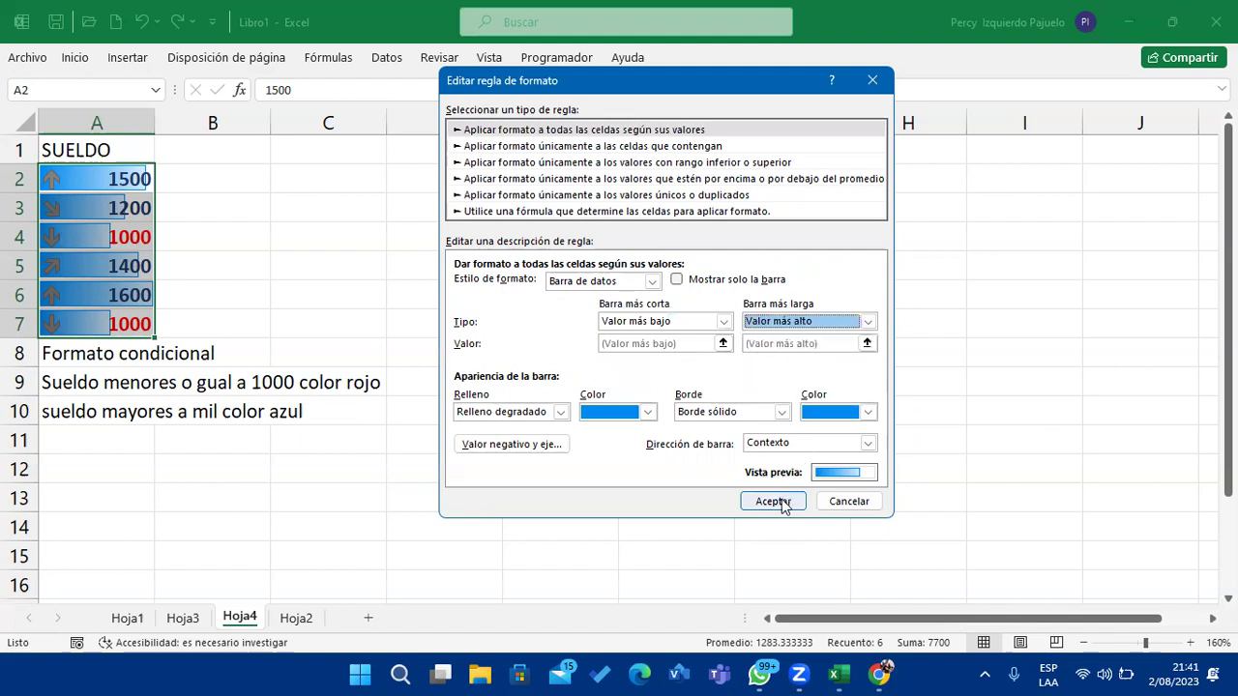
pyautogui.click(782, 499)
pyautogui.click(815, 420)
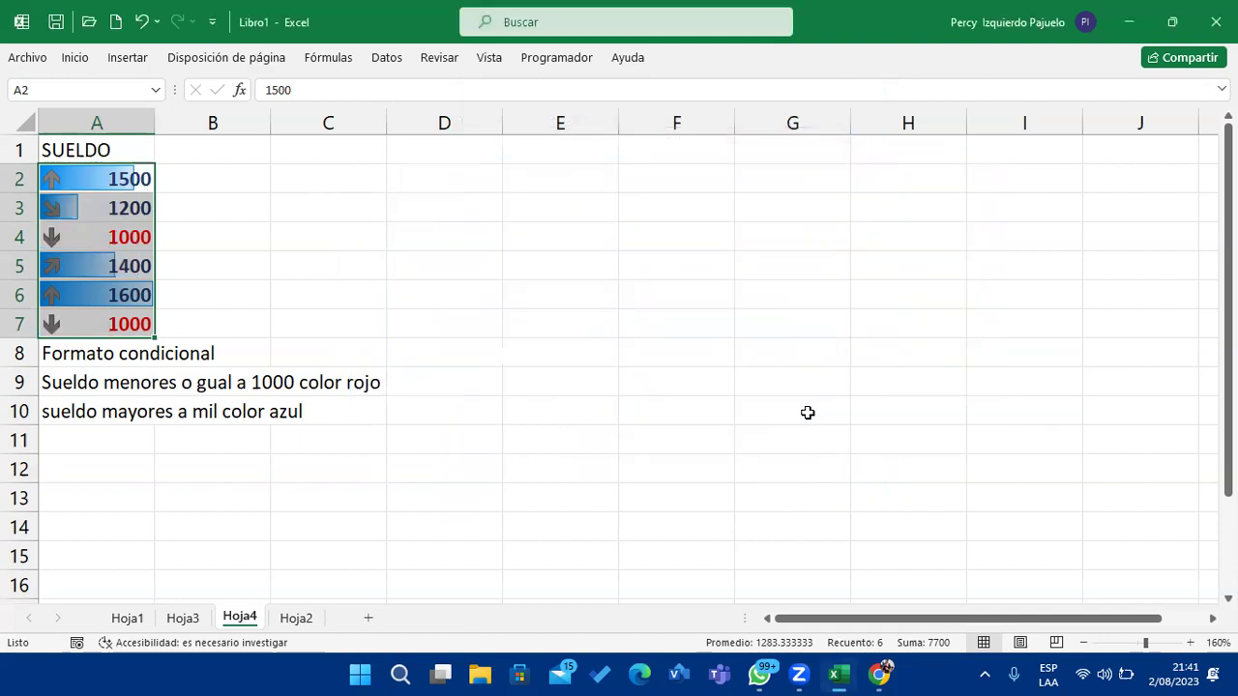
# Undo the data bar rule change with Ctrl+Z so the 1000 salaries get bars again.
pyautogui.click(808, 413)
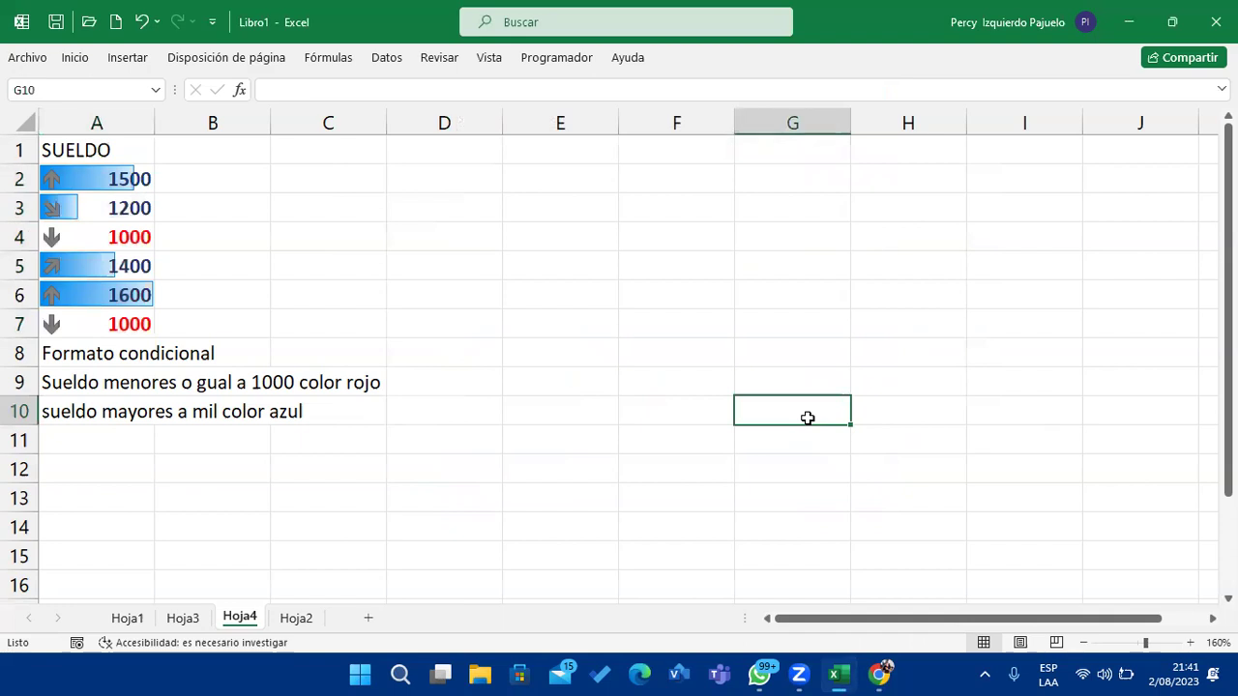
pyautogui.hotkey('ctrl', 'z')
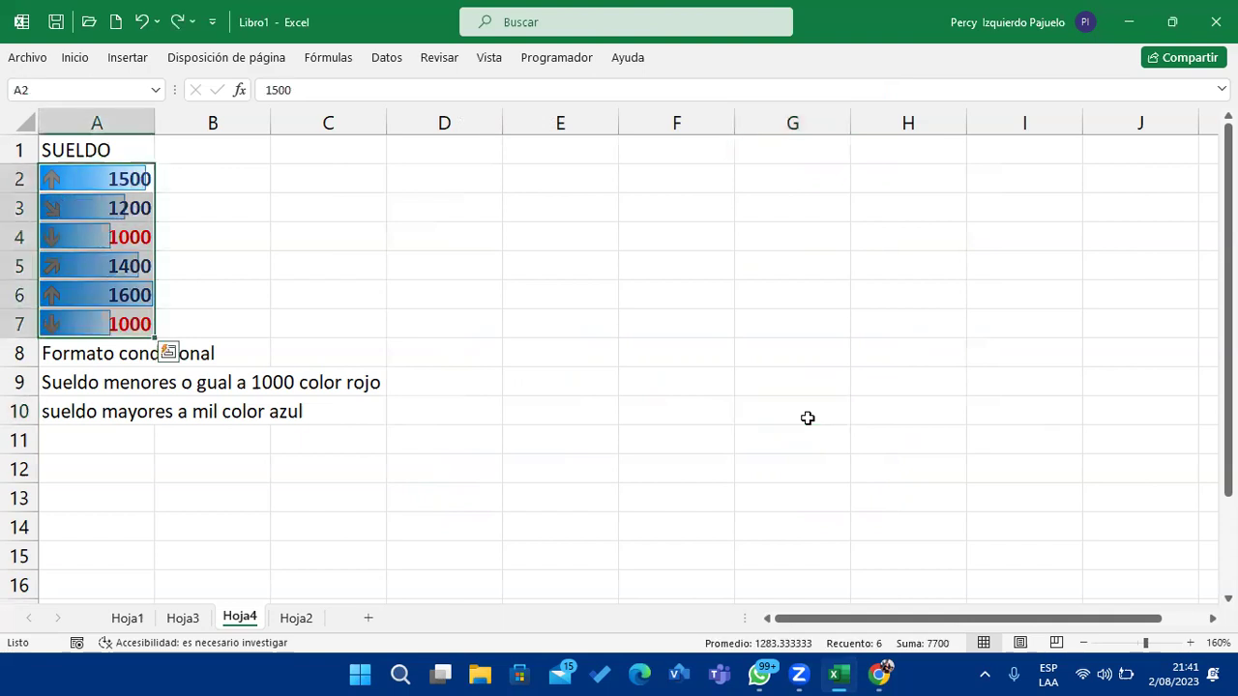
pyautogui.click(795, 416)
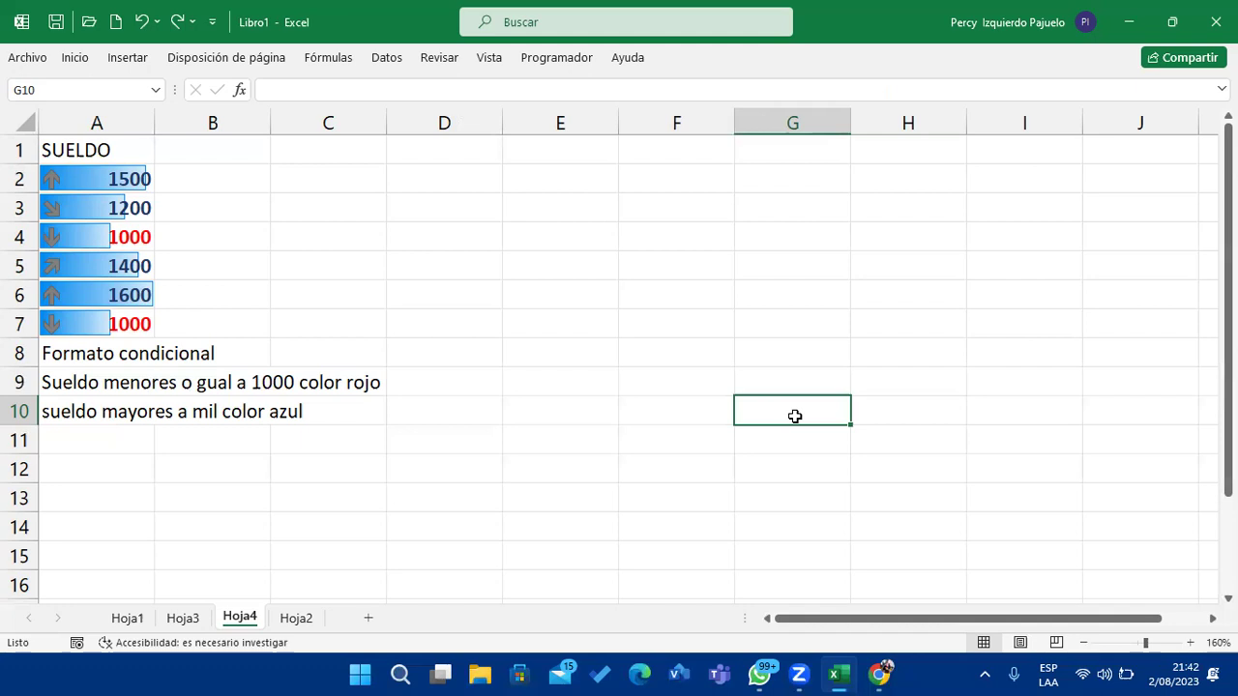
# Insert the blank sheet Hoja5, then return to the Hoja1 grades sheet.
pyautogui.click(370, 617)
pyautogui.keyDown('ctrl'); pyautogui.scroll(1, 177, 310); pyautogui.keyUp('ctrl')
pyautogui.keyDown('ctrl'); pyautogui.scroll(2, 177, 310); pyautogui.keyUp('ctrl')
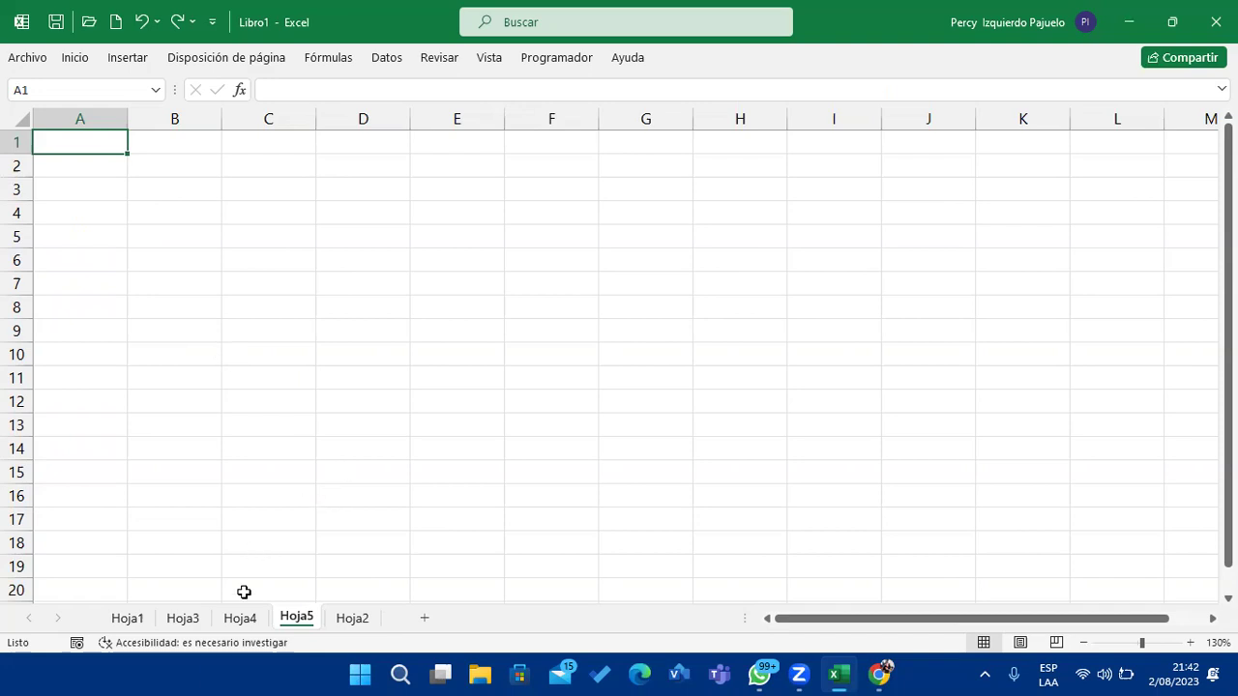
pyautogui.click(134, 617)
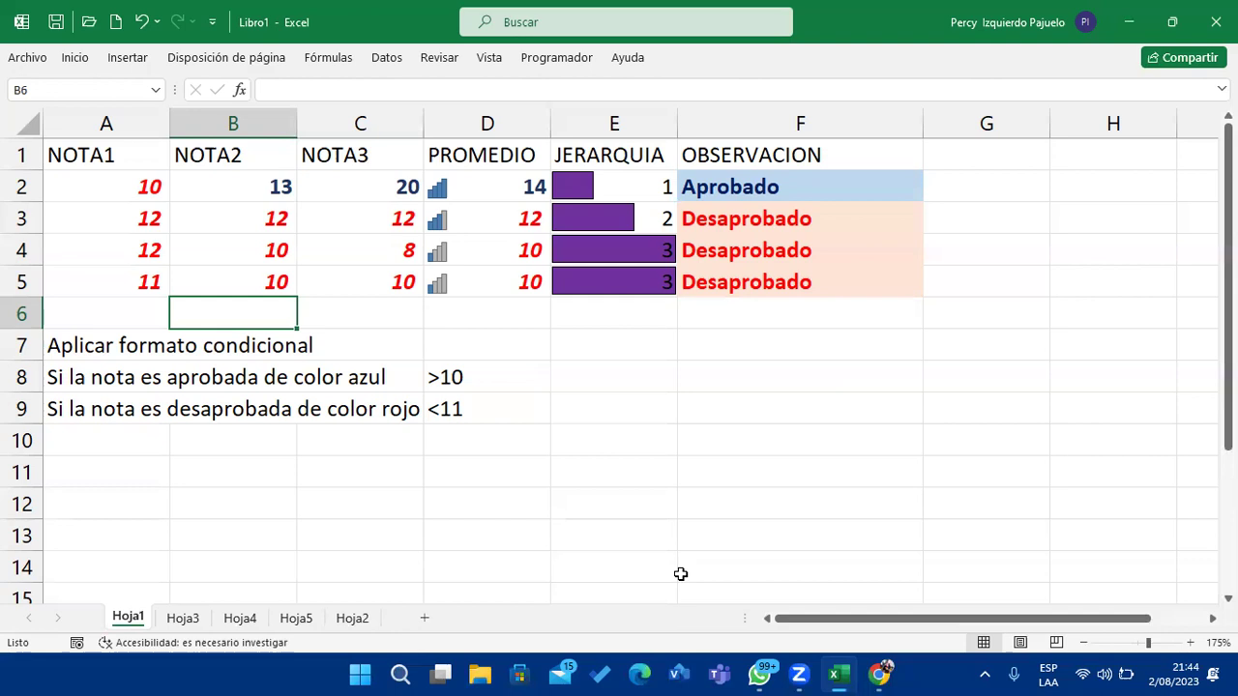
pyautogui.click(620, 674)
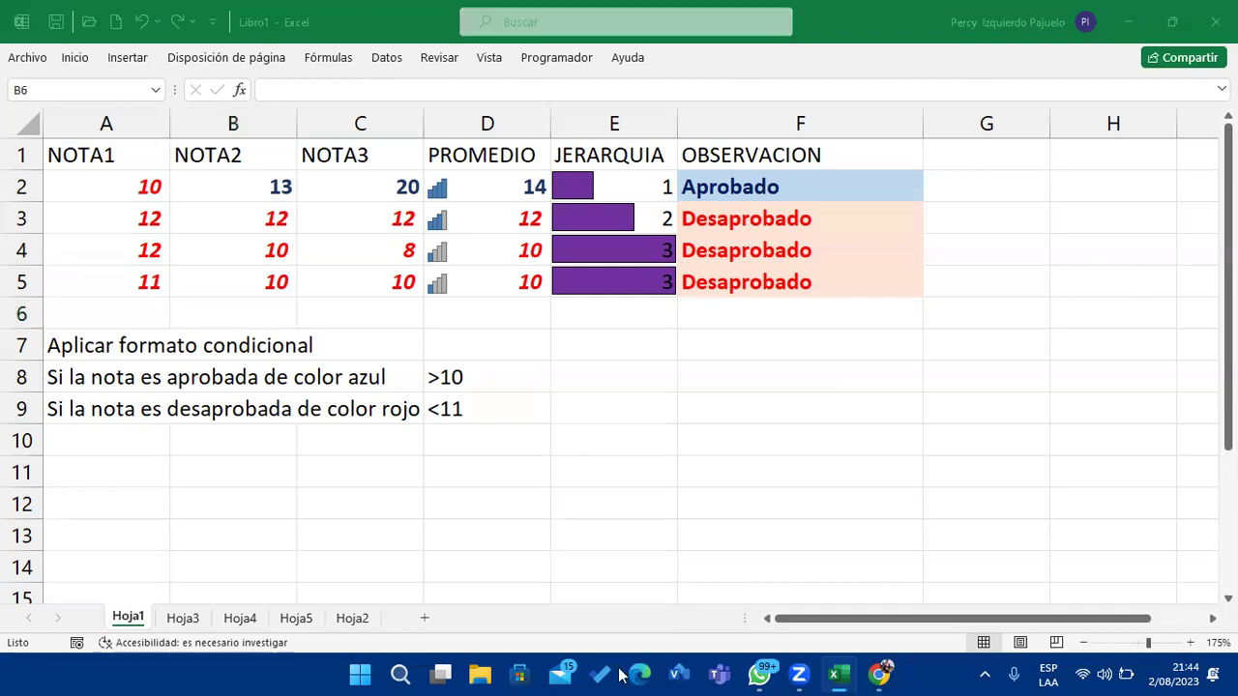